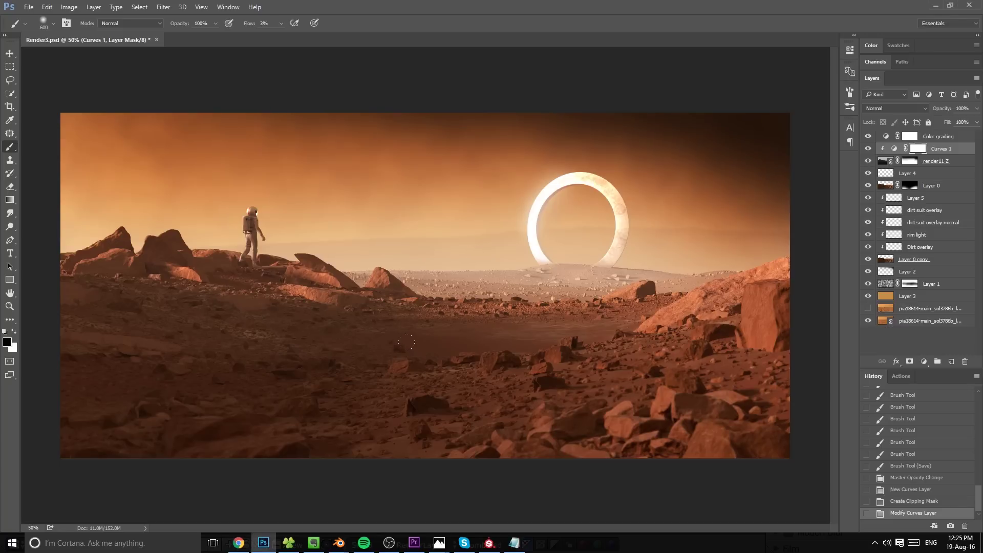
Switch to Blender, leave the render view, and show only an empty layer with the 3D cursor centered at the origin
{"action": "key", "text": "alt+Tab"}
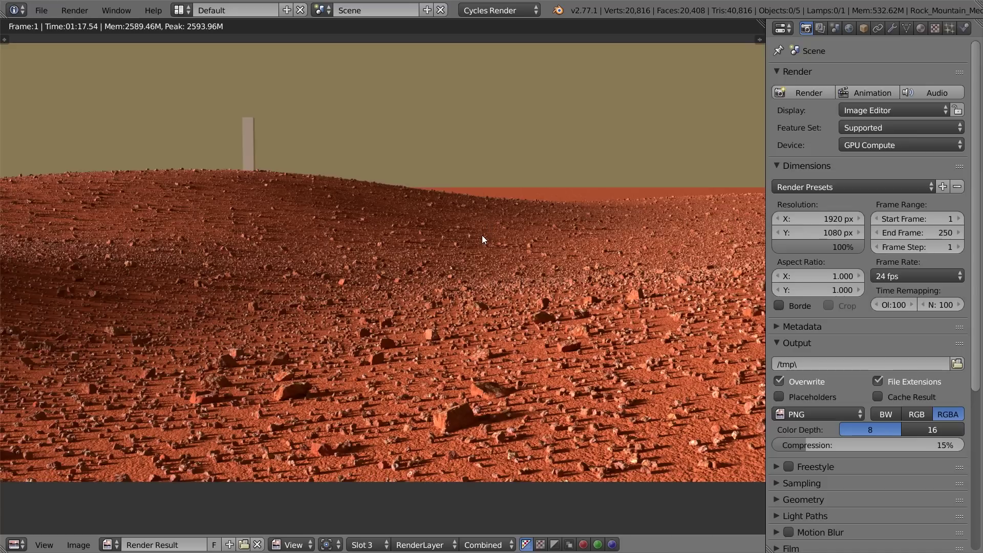
{"action": "key", "text": "Escape"}
{"action": "right_click", "coordinate": [343, 224]}
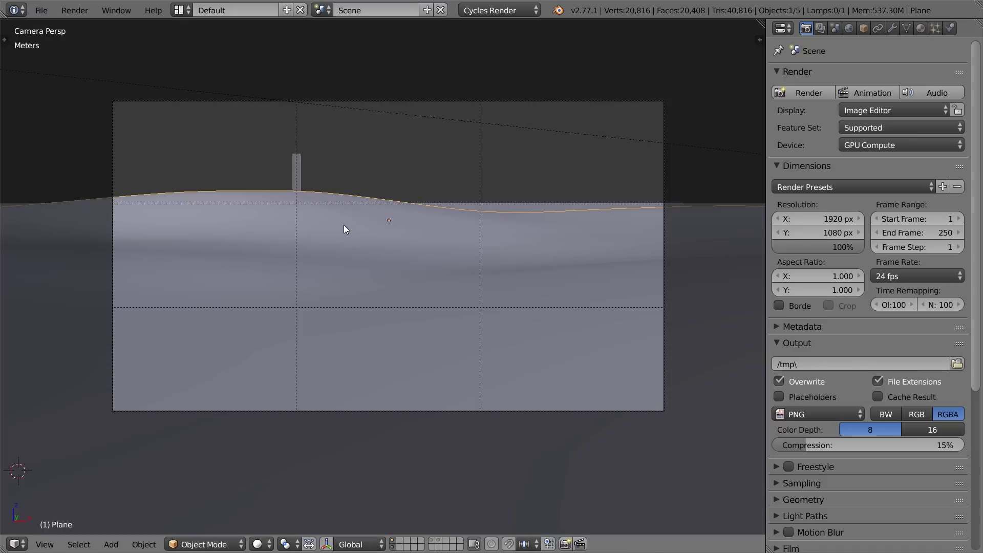
{"action": "left_click", "coordinate": [448, 542]}
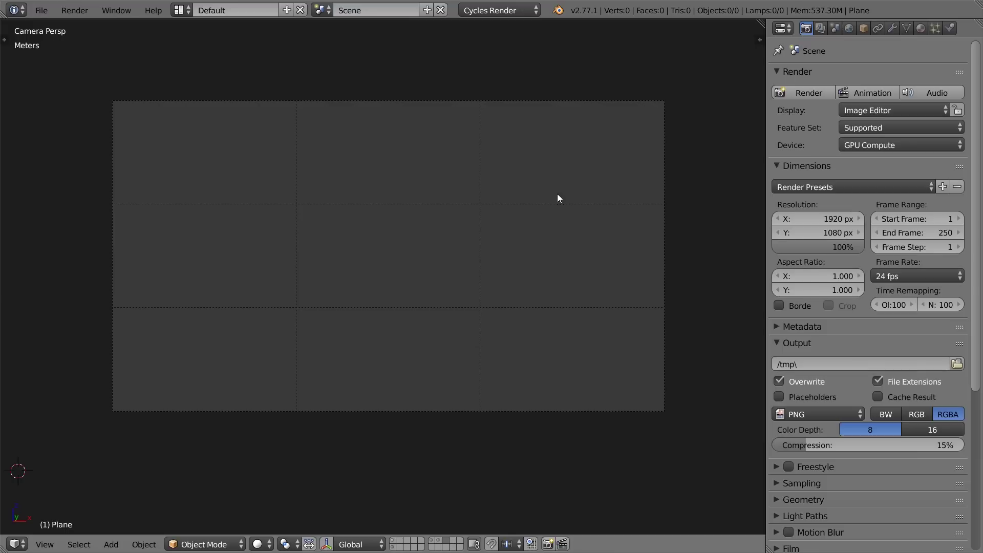
{"action": "key", "text": "shift+c"}
Append the rock group from the Rocks_Mountain_Large.blend library file into the empty layer
{"action": "left_click", "coordinate": [42, 11]}
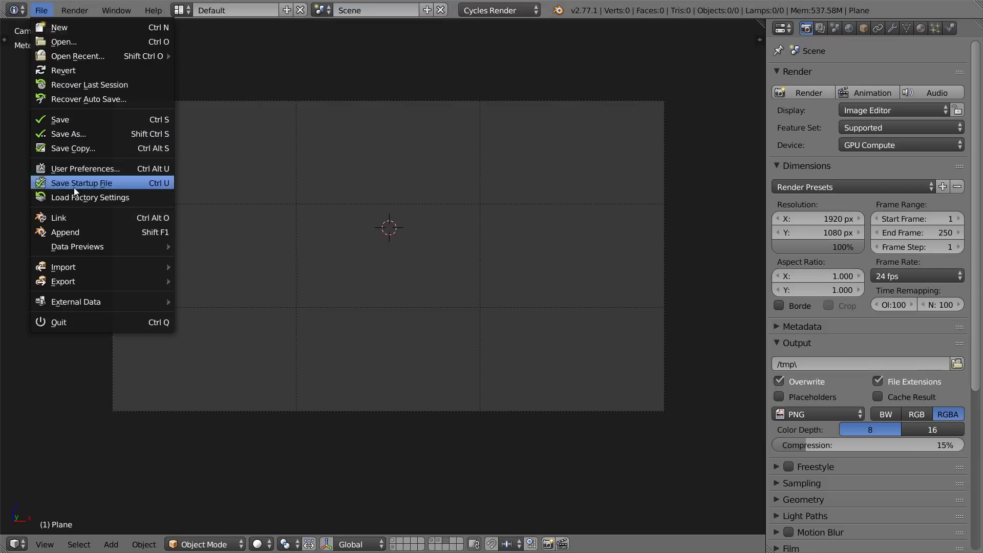
{"action": "left_click", "coordinate": [81, 231]}
{"action": "double_click", "coordinate": [219, 81]}
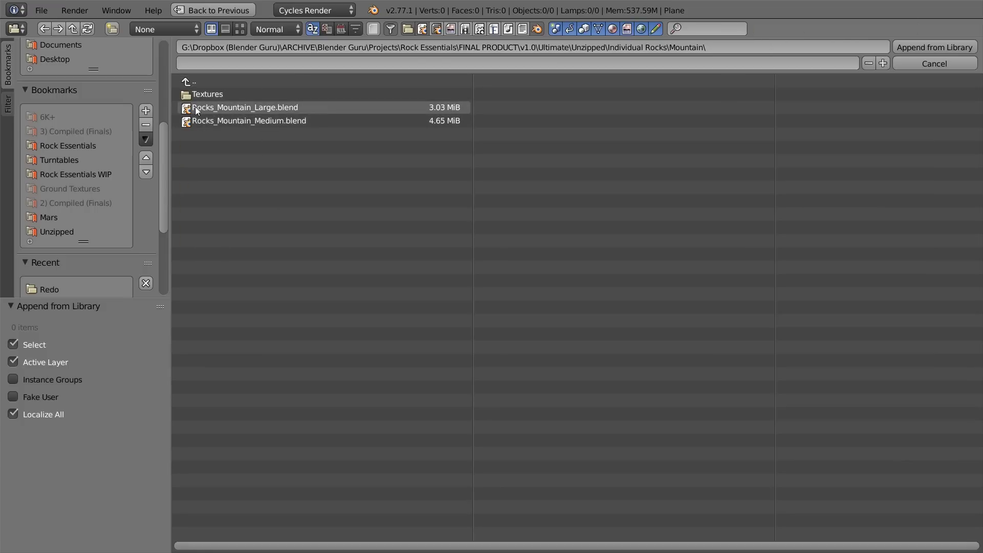
{"action": "left_click", "coordinate": [264, 108]}
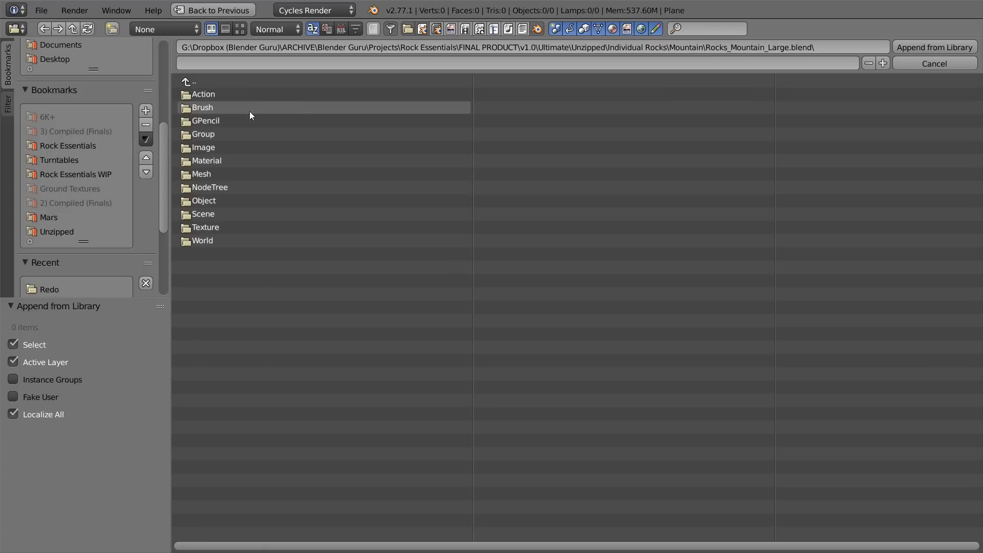
{"action": "left_click", "coordinate": [213, 136]}
{"action": "left_click", "coordinate": [280, 95]}
{"action": "left_click", "coordinate": [920, 46]}
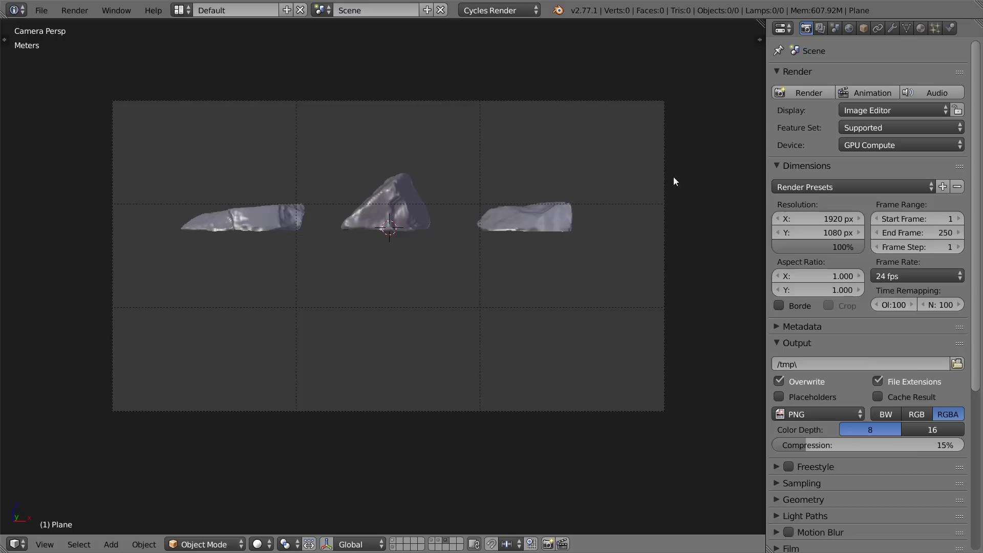
Show the lamp and ground layers together with the appended rocks and preview them in rendered shading
{"action": "middle_click_drag", "start_coordinate": [580, 206], "coordinate": [393, 204]}
{"action": "key", "text": "a"}
{"action": "middle_click_drag", "start_coordinate": [326, 217], "coordinate": [321, 251], "text": "shift"}
{"action": "scroll", "coordinate": [339, 254], "scroll_direction": "up", "scroll_amount": 2}
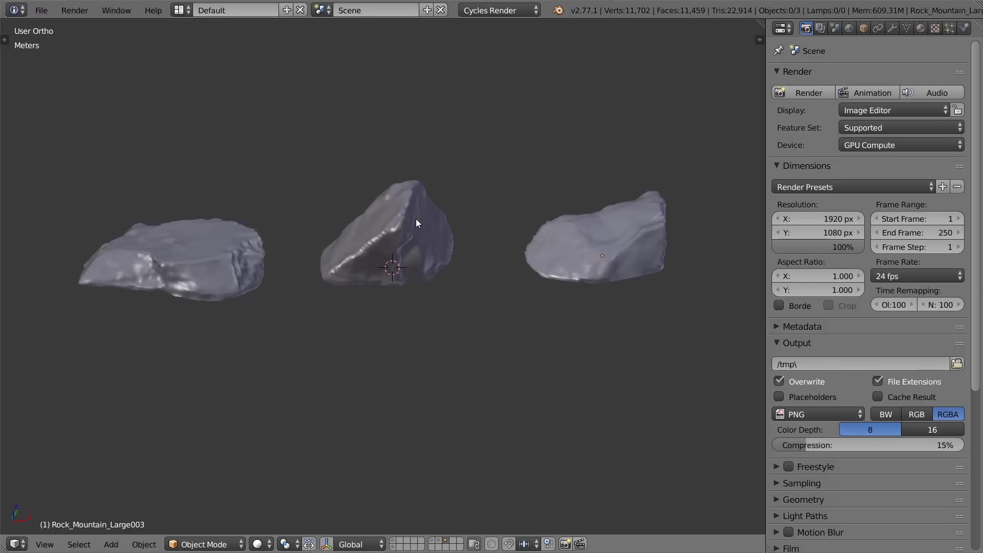
{"action": "middle_click_drag", "start_coordinate": [416, 219], "coordinate": [366, 264]}
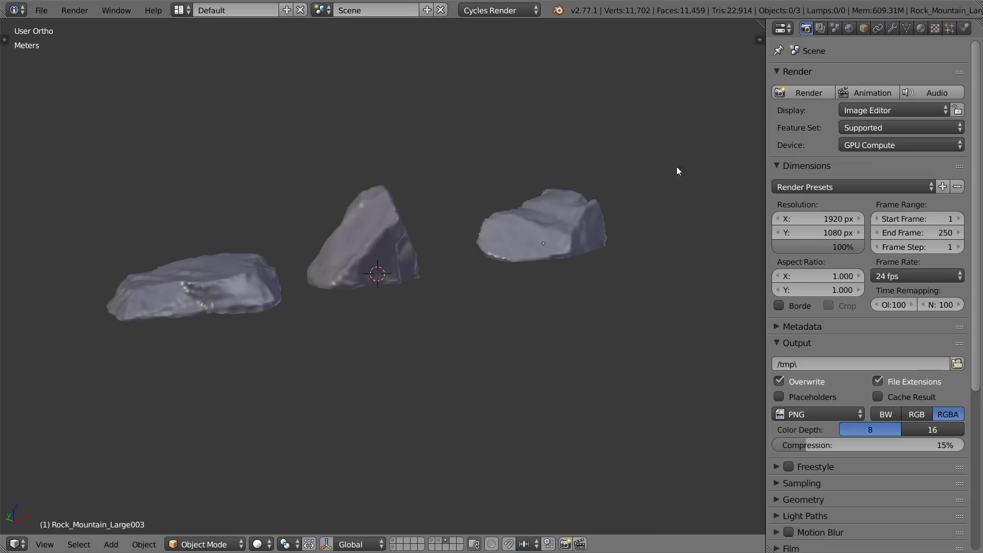
{"action": "left_click", "coordinate": [393, 548], "text": "shift"}
{"action": "middle_click_drag", "start_coordinate": [292, 285], "coordinate": [387, 425]}
{"action": "middle_click_drag", "start_coordinate": [446, 328], "coordinate": [407, 318]}
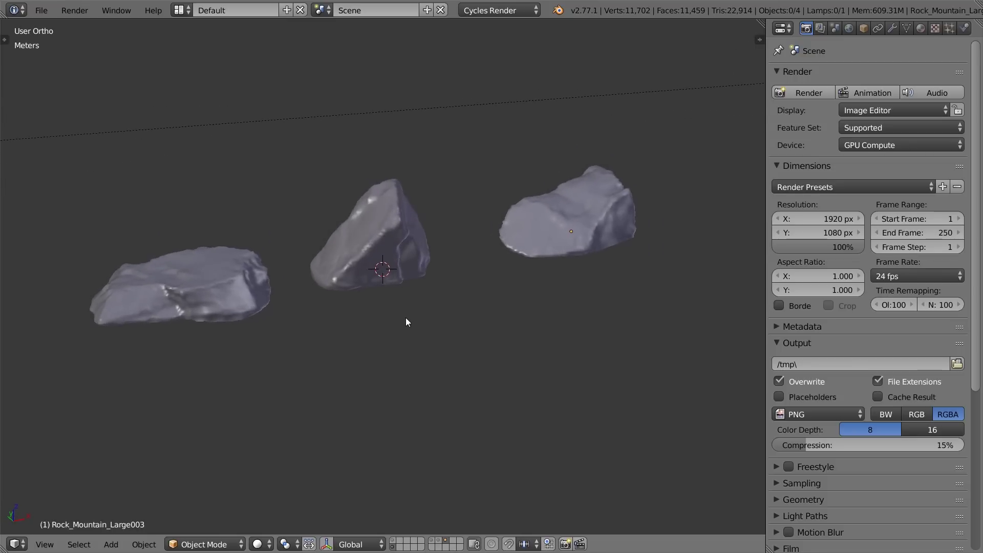
{"action": "key", "text": "shift+z"}
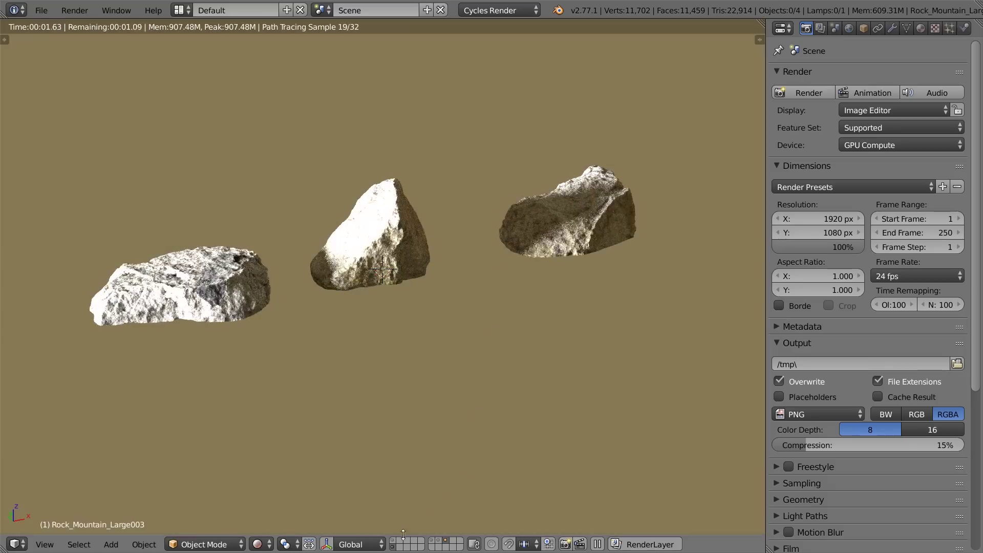
{"action": "left_click", "coordinate": [392, 541], "text": "shift"}
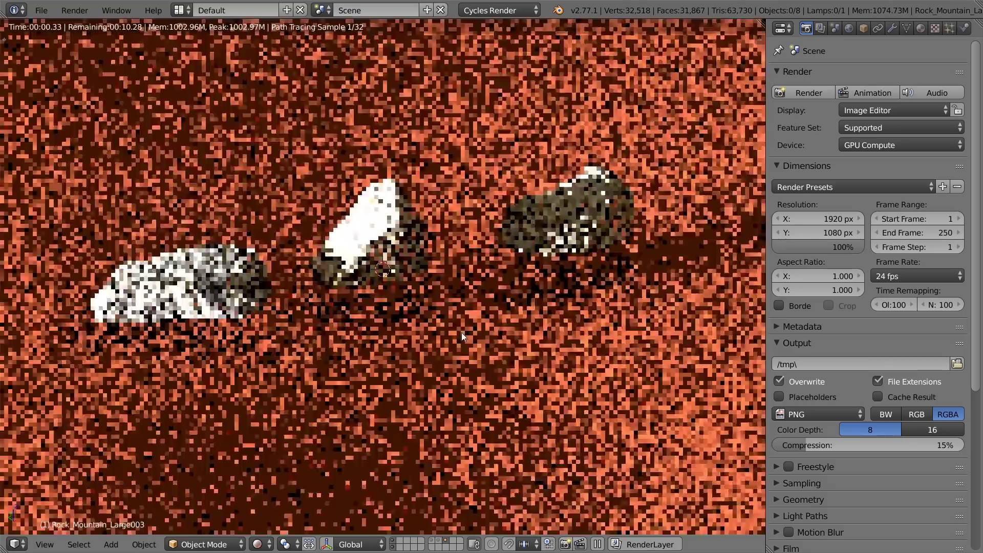
Examine the rendered surface of the rocks against the ground, both from afar and close up
{"action": "scroll", "coordinate": [444, 346], "scroll_direction": "down", "scroll_amount": 1}
{"action": "scroll", "coordinate": [444, 346], "scroll_direction": "down", "scroll_amount": 4}
{"action": "scroll", "coordinate": [442, 349], "scroll_direction": "down", "scroll_amount": 1}
{"action": "scroll", "coordinate": [440, 348], "scroll_direction": "up", "scroll_amount": 7}
{"action": "middle_click_drag", "start_coordinate": [440, 348], "coordinate": [447, 258]}
{"action": "scroll", "coordinate": [368, 266], "scroll_direction": "up", "scroll_amount": 8}
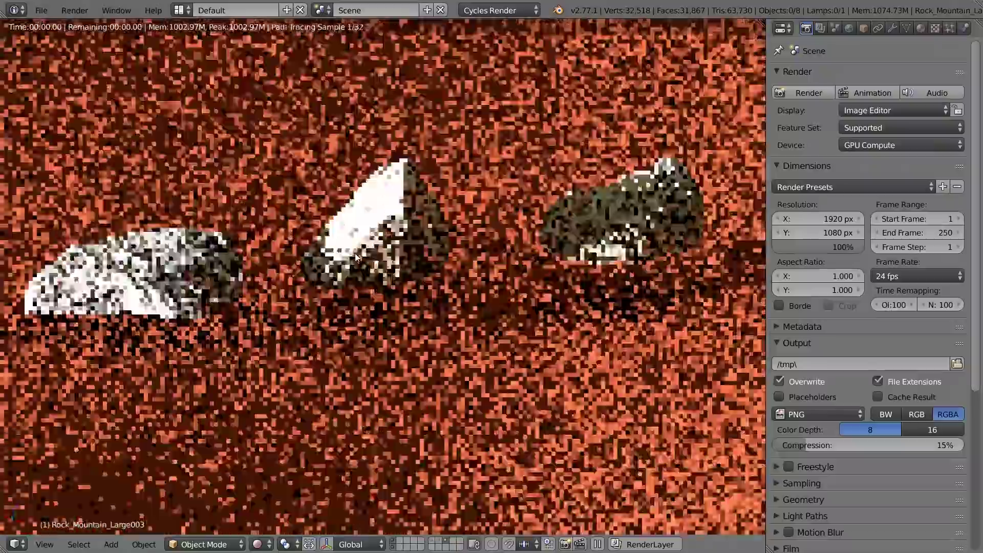
{"action": "scroll", "coordinate": [403, 252], "scroll_direction": "up", "scroll_amount": 2}
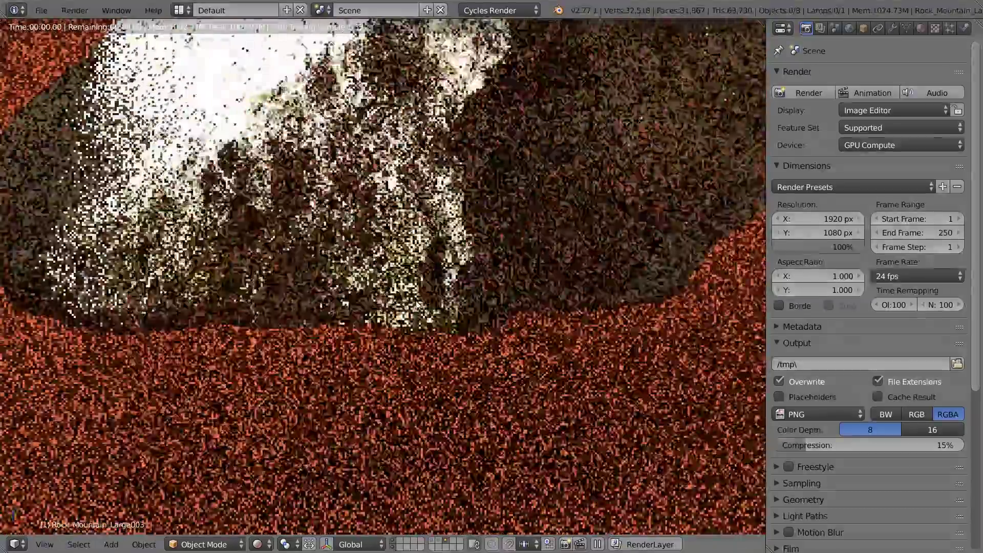
{"action": "scroll", "coordinate": [405, 250], "scroll_direction": "down", "scroll_amount": 5}
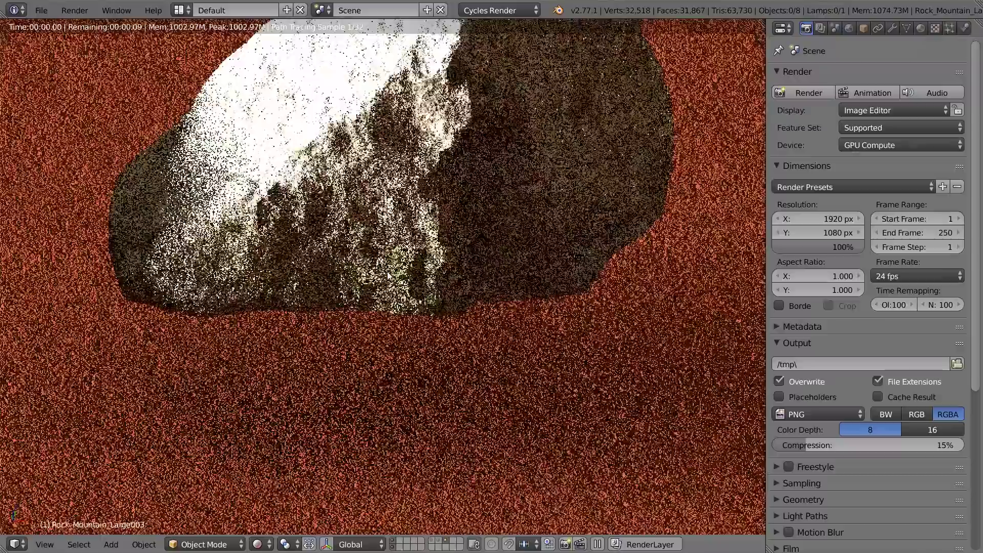
{"action": "scroll", "coordinate": [387, 272], "scroll_direction": "down", "scroll_amount": 5}
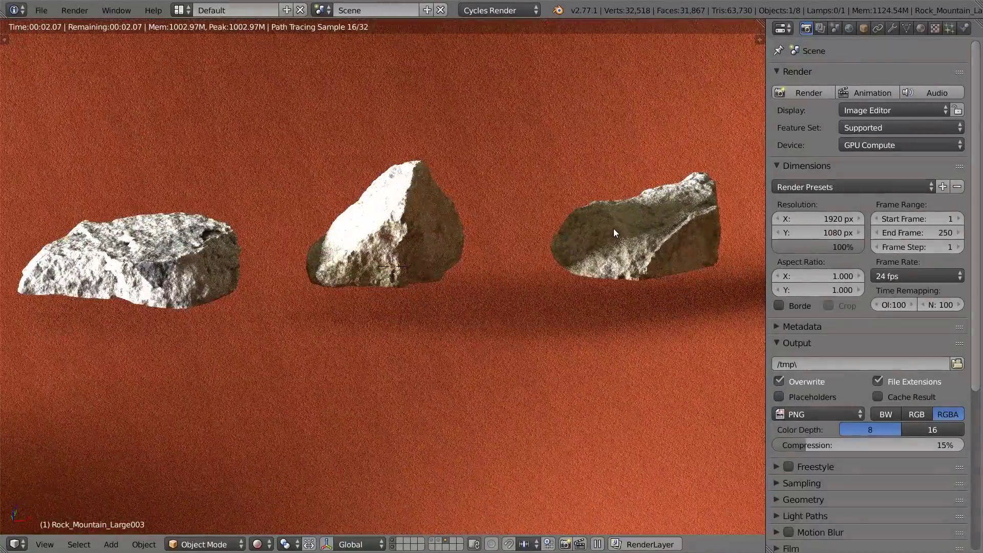
Display the custom properties of the right-hand rock in a widened sidebar and set its Saturation to 0
{"action": "key", "text": "n"}
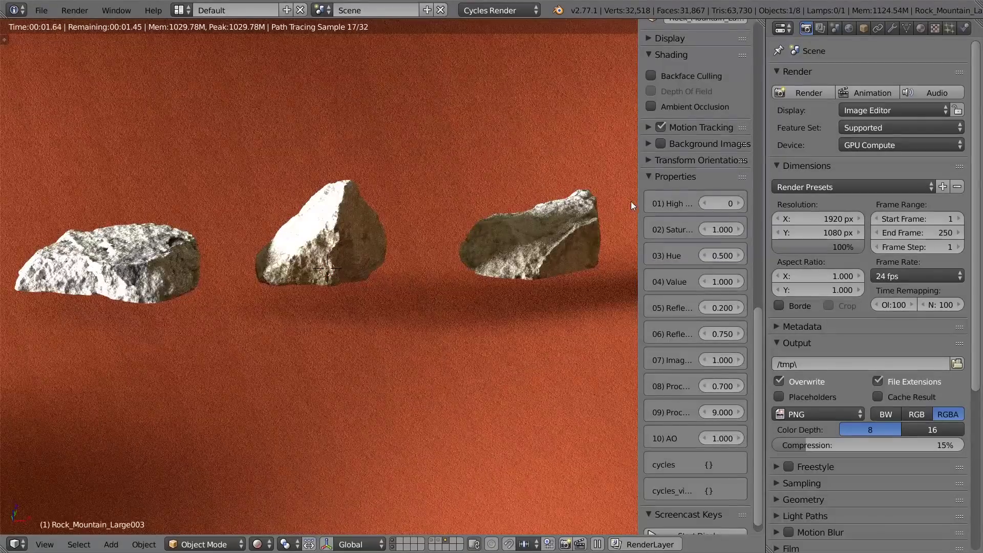
{"action": "right_click_drag", "start_coordinate": [631, 199], "coordinate": [618, 220]}
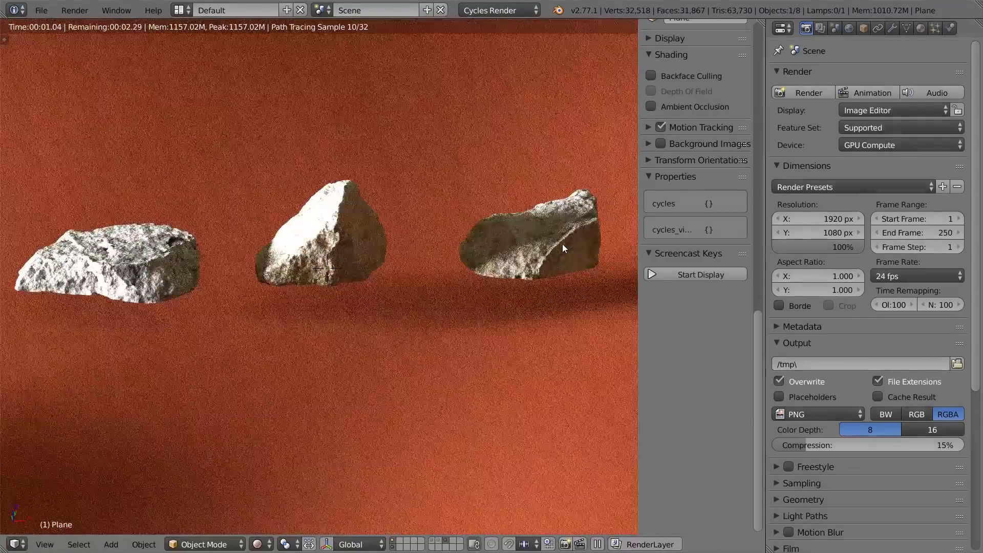
{"action": "right_click", "coordinate": [564, 247]}
{"action": "left_click_drag", "start_coordinate": [638, 212], "coordinate": [591, 212]}
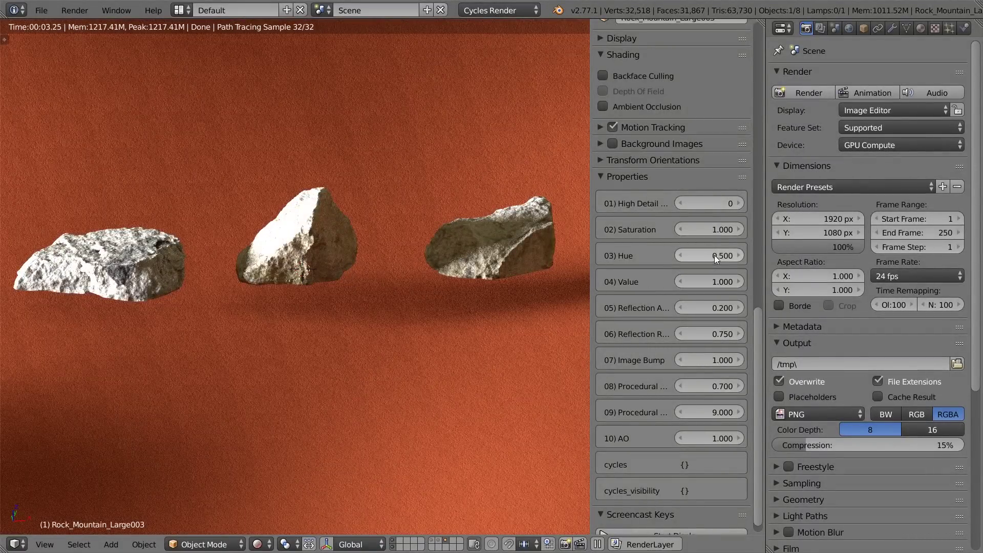
{"action": "left_click", "coordinate": [724, 231]}
{"action": "type", "text": "0"}
{"action": "key", "text": "Return"}
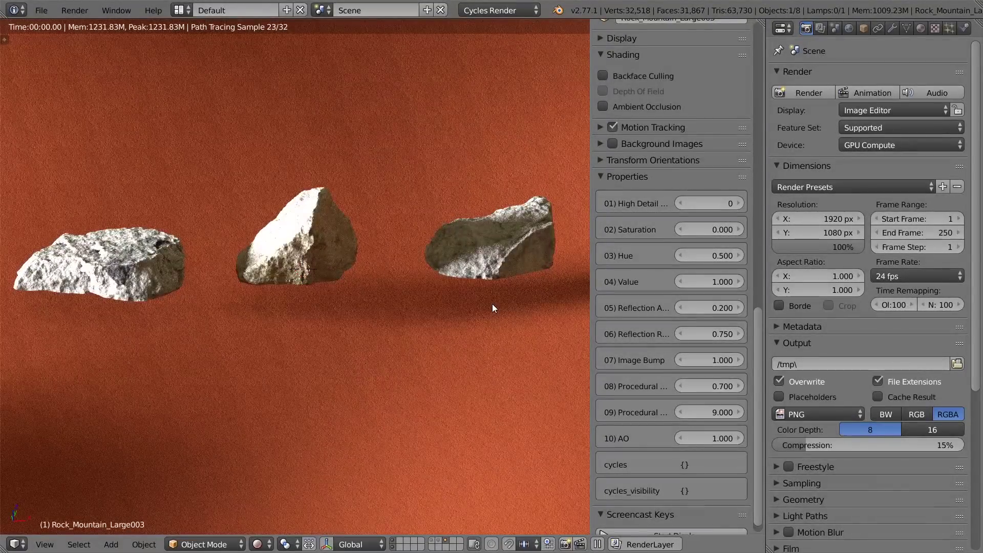
Set the right-hand rock's Value to 0.1 and its reflection amount to 0.02
{"action": "left_click", "coordinate": [714, 283]}
{"action": "type", "text": "0.1"}
{"action": "key", "text": "Return"}
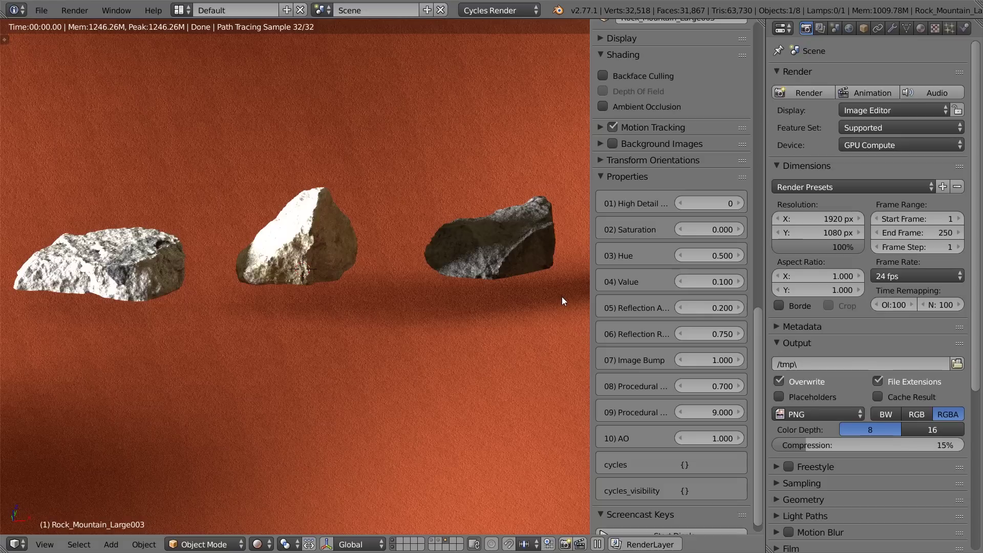
{"action": "key", "text": "Return"}
{"action": "left_click", "coordinate": [715, 306]}
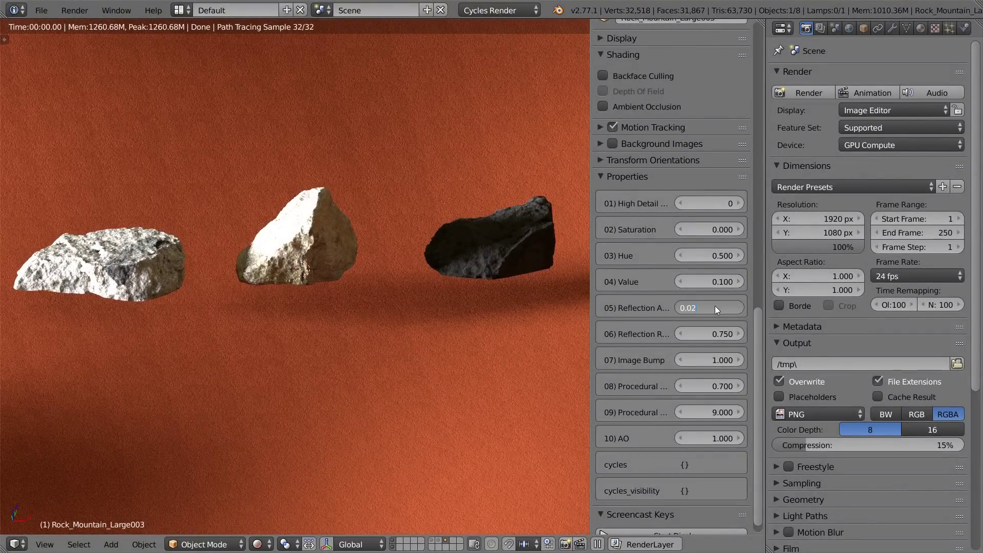
{"action": "type", "text": "0.02"}
{"action": "key", "text": "Return"}
Set the middle rock's Saturation to 0 and its Value to 0.1
{"action": "right_click", "coordinate": [313, 233]}
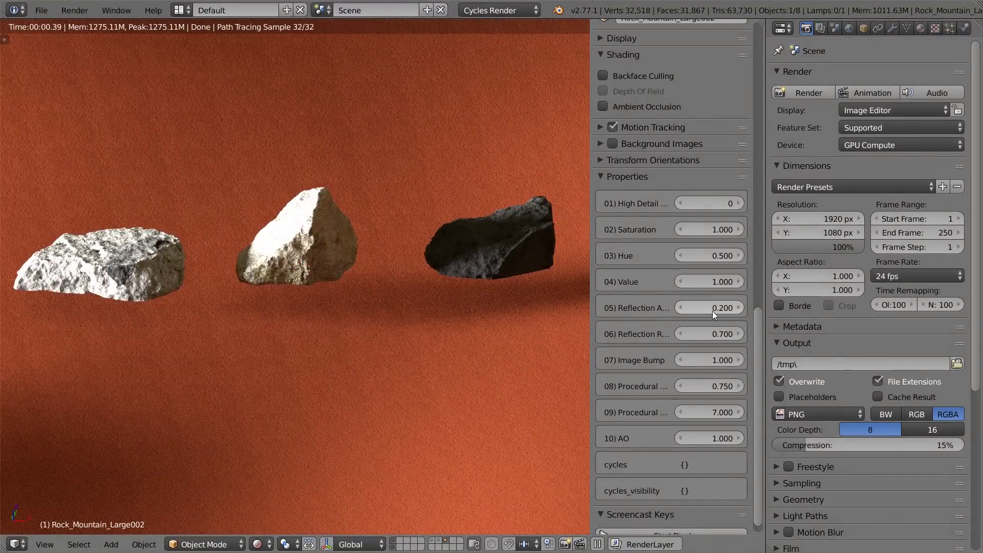
{"action": "left_click", "coordinate": [719, 235]}
{"action": "type", "text": "0"}
{"action": "key", "text": "Return"}
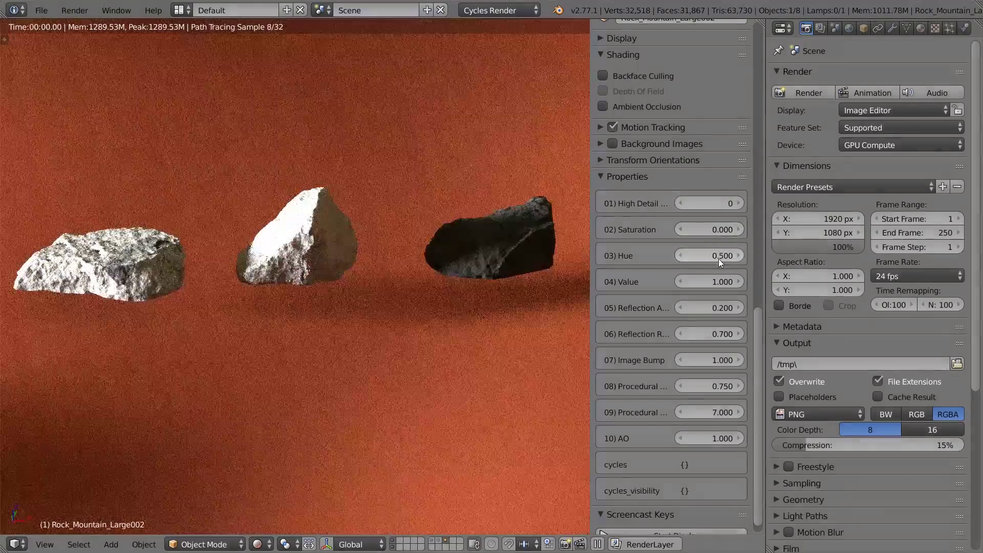
{"action": "left_click", "coordinate": [703, 282]}
{"action": "type", "text": "0.1"}
{"action": "key", "text": "Return"}
Set the middle rock's reflection amount to 0.02 and its reflection roughness to 0.9
{"action": "left_click", "coordinate": [701, 306]}
{"action": "type", "text": "0.02"}
{"action": "key", "text": "Return"}
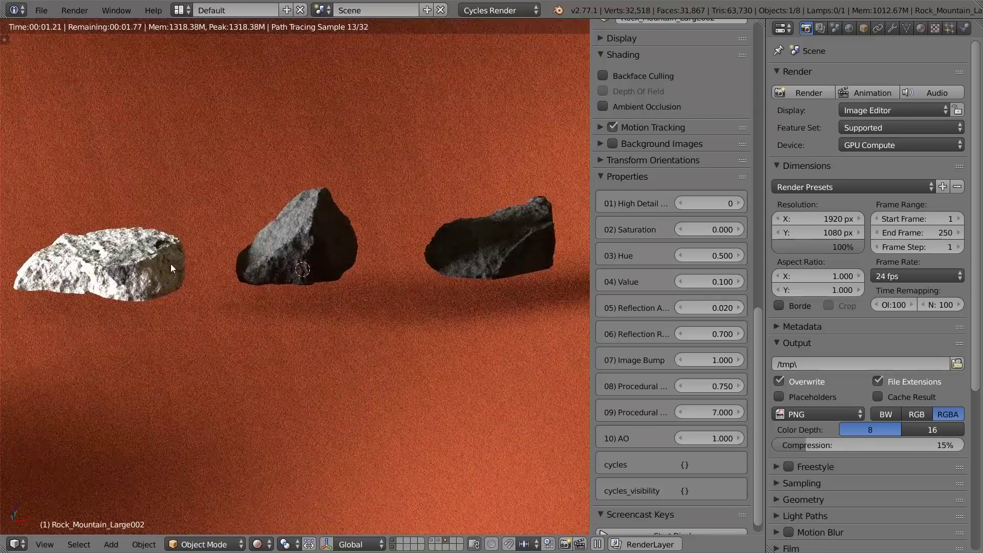
{"action": "scroll", "coordinate": [336, 268], "scroll_direction": "up", "scroll_amount": 4}
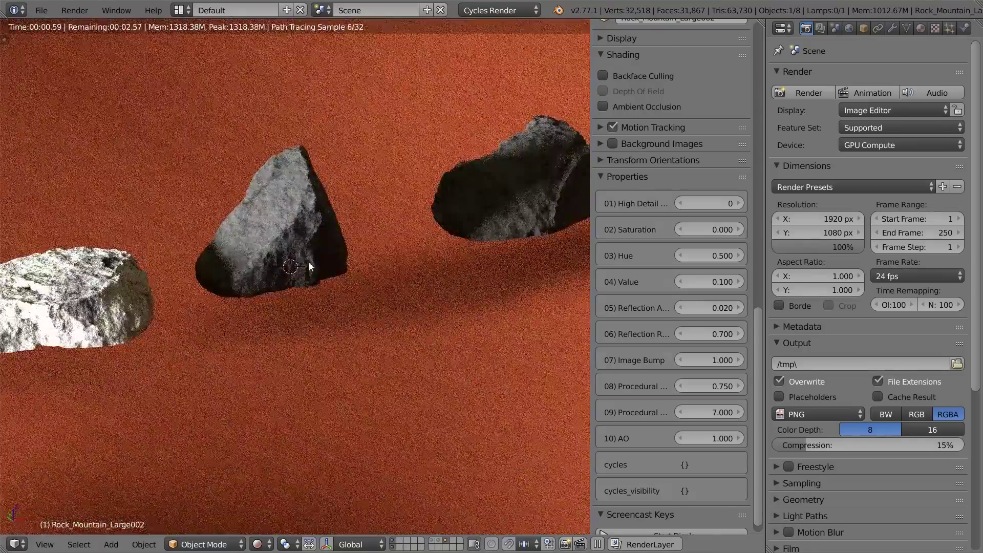
{"action": "middle_click_drag", "start_coordinate": [331, 272], "coordinate": [287, 256]}
{"action": "left_click", "coordinate": [722, 334]}
{"action": "key", "text": "BackSpace"}
{"action": "type", "text": ".9"}
{"action": "key", "text": "Return"}
Set the left-hand rock's Value to 0.1 and its Saturation to 0
{"action": "right_click", "coordinate": [96, 278]}
{"action": "middle_click_drag", "start_coordinate": [96, 279], "coordinate": [335, 268], "text": "shift"}
{"action": "left_click", "coordinate": [703, 281]}
{"action": "key", "text": "BackSpace"}
{"action": "type", "text": ".1"}
{"action": "key", "text": "Return"}
{"action": "left_click", "coordinate": [708, 229]}
{"action": "type", "text": "0"}
{"action": "key", "text": "Return"}
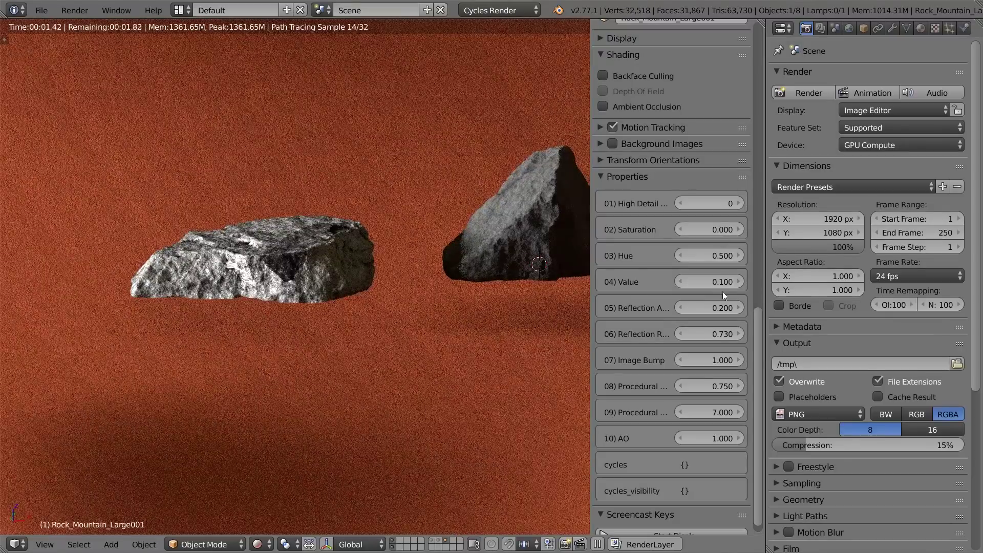
Set the left-hand rock's reflection amount to 0.02 and raise its reflection roughness
{"action": "left_click", "coordinate": [715, 309]}
{"action": "key", "text": "BackSpace"}
{"action": "type", "text": ".02"}
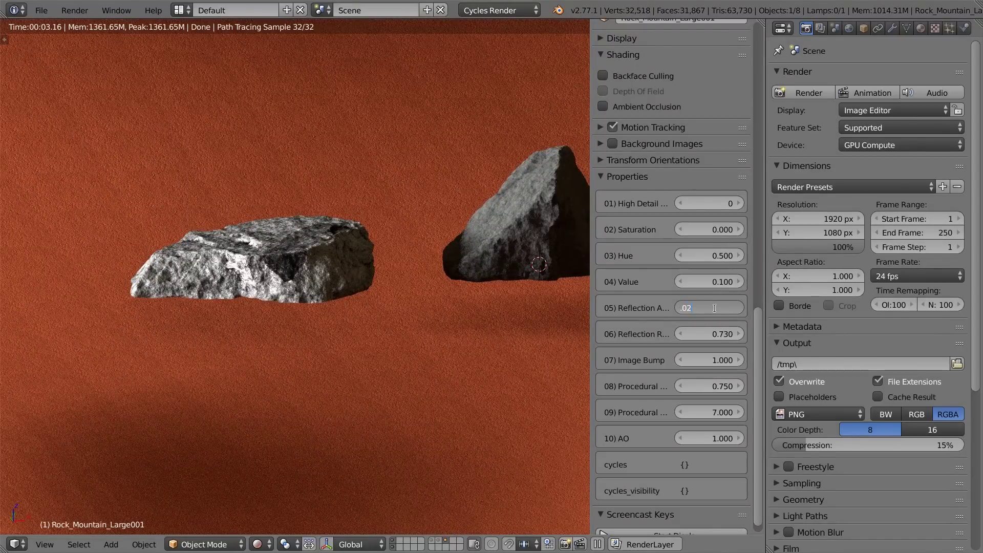
{"action": "key", "text": "Return"}
{"action": "left_click_drag", "start_coordinate": [714, 335], "coordinate": [726, 335]}
Split the 3D view and show the middle rock's material nodes in a Node Editor beside it
{"action": "right_click", "coordinate": [537, 237]}
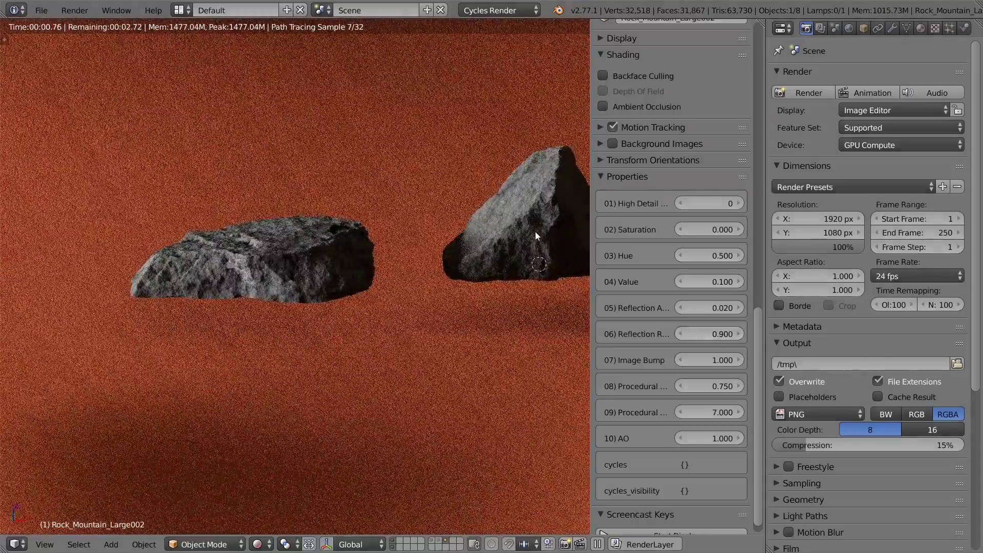
{"action": "middle_click_drag", "start_coordinate": [579, 233], "coordinate": [250, 324]}
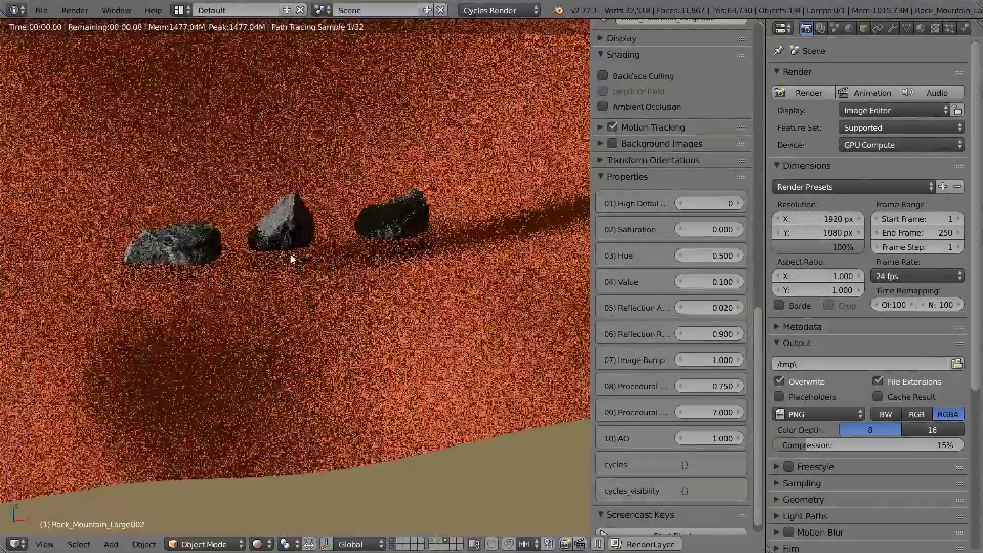
{"action": "key", "text": "n"}
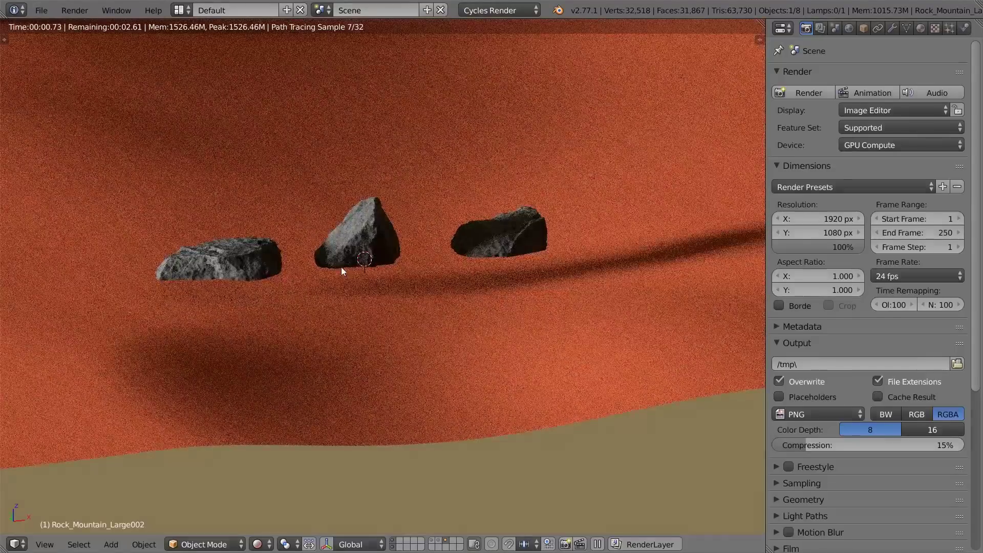
{"action": "left_click_drag", "start_coordinate": [763, 22], "coordinate": [376, 97]}
{"action": "key", "text": "shift+F3"}
{"action": "key", "text": "n"}
{"action": "scroll", "coordinate": [576, 294], "scroll_direction": "up", "scroll_amount": 4}
{"action": "middle_click_drag", "start_coordinate": [554, 254], "coordinate": [530, 320]}
{"action": "scroll", "coordinate": [616, 292], "scroll_direction": "up", "scroll_amount": 4}
{"action": "scroll", "coordinate": [547, 248], "scroll_direction": "up", "scroll_amount": 1}
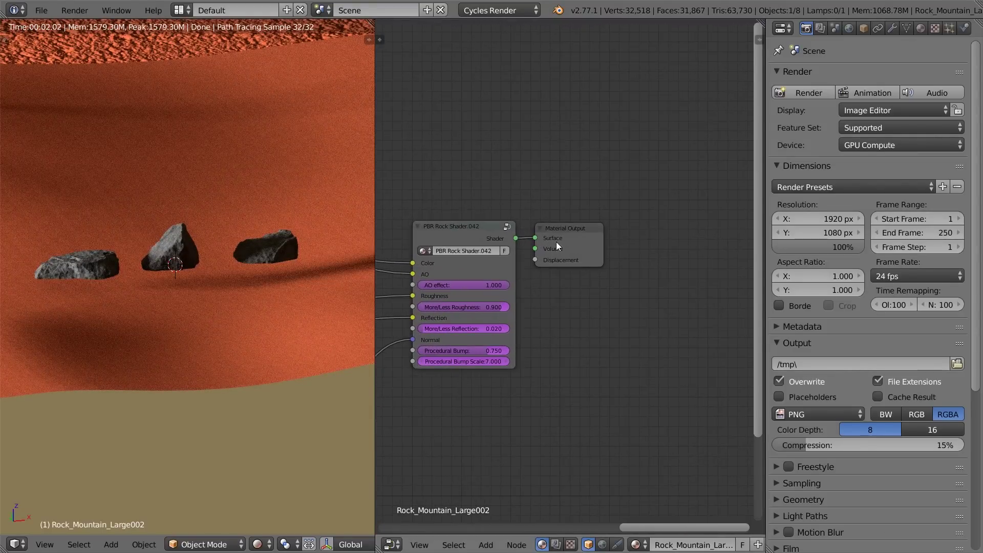
Insert the Dirt node group between the PBR Rock Shader and the Material Output, moving the output aside for room
{"action": "left_click_drag", "start_coordinate": [576, 231], "coordinate": [638, 226]}
{"action": "key", "text": "shift+a"}
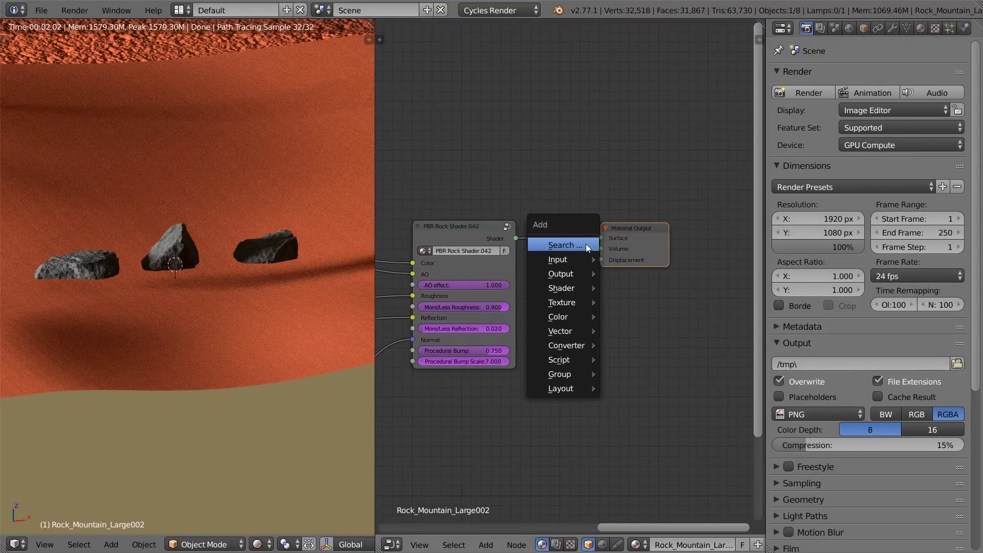
{"action": "left_click", "coordinate": [575, 244]}
{"action": "type", "text": "dirt"}
{"action": "key", "text": "Return"}
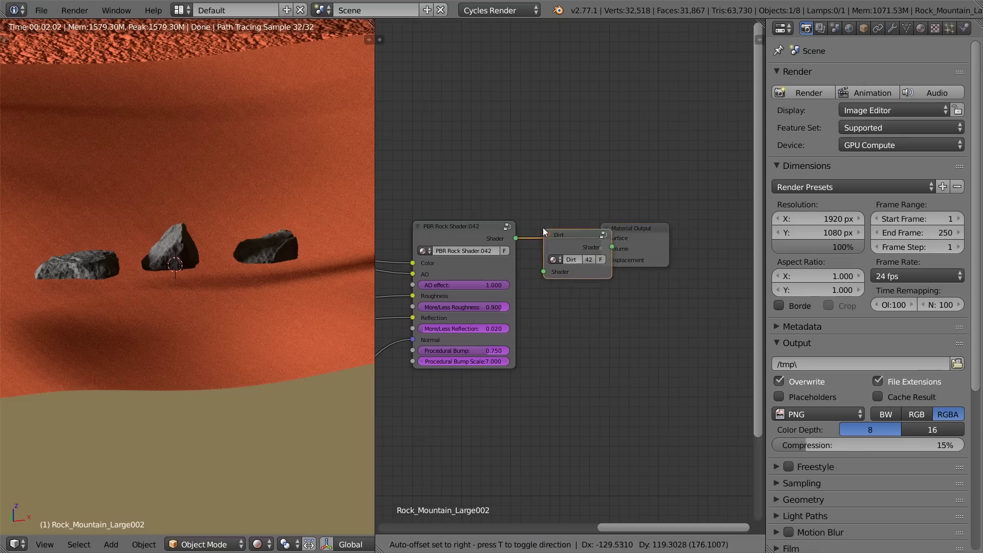
{"action": "left_click", "coordinate": [530, 217]}
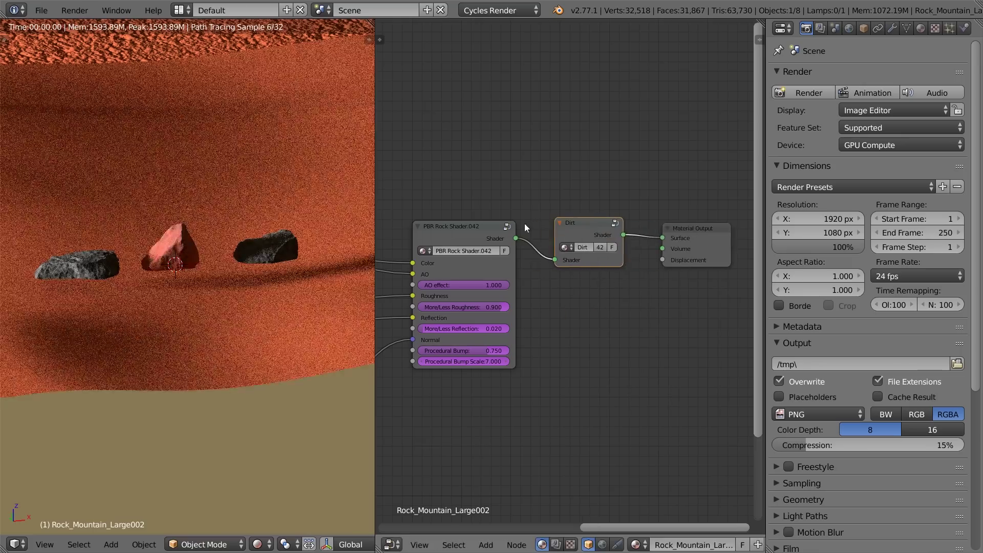
Insert the Dirt node group between the PBR Rock Shader and Material Output of the right-hand rock's material
{"action": "scroll", "coordinate": [211, 306], "scroll_direction": "up", "scroll_amount": 3}
{"action": "scroll", "coordinate": [207, 305], "scroll_direction": "up", "scroll_amount": 3}
{"action": "mouse_move", "coordinate": [189, 291]}
{"action": "middle_mouse_down"}
{"action": "mouse_move", "coordinate": [266, 307]}
{"action": "mouse_move", "coordinate": [260, 298]}
{"action": "mouse_move", "coordinate": [196, 303]}
{"action": "middle_mouse_up"}
{"action": "scroll", "coordinate": [196, 303], "scroll_direction": "down", "scroll_amount": 7}
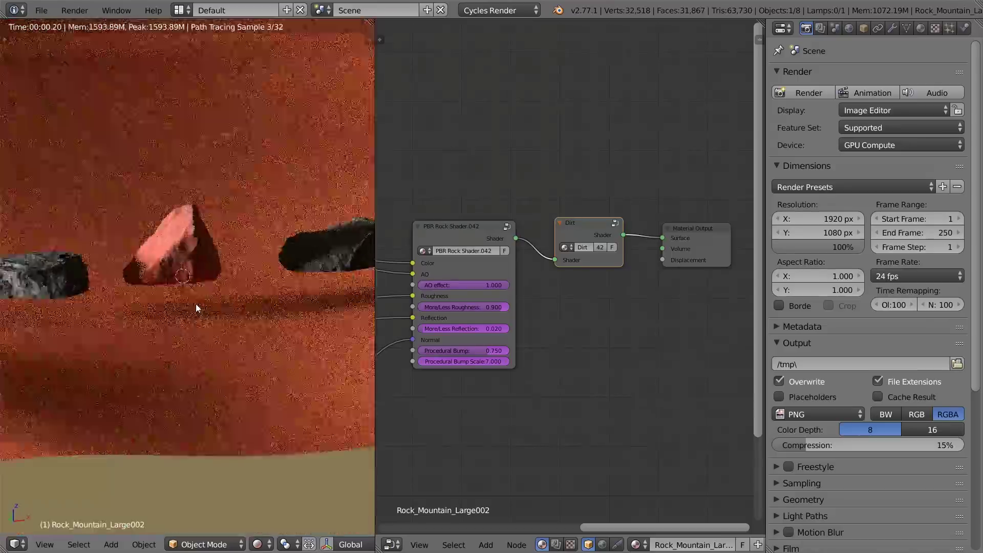
{"action": "scroll", "coordinate": [196, 303], "scroll_direction": "up", "scroll_amount": 2}
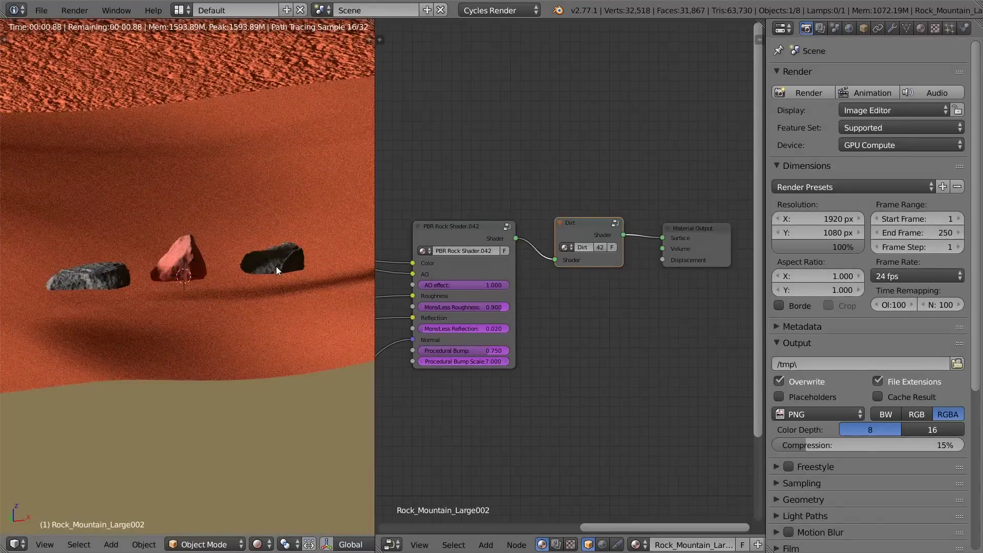
{"action": "right_click", "coordinate": [277, 267]}
{"action": "key", "text": "shift+a"}
{"action": "left_click", "coordinate": [574, 249]}
{"action": "key", "text": "Return"}
{"action": "left_click", "coordinate": [530, 222]}
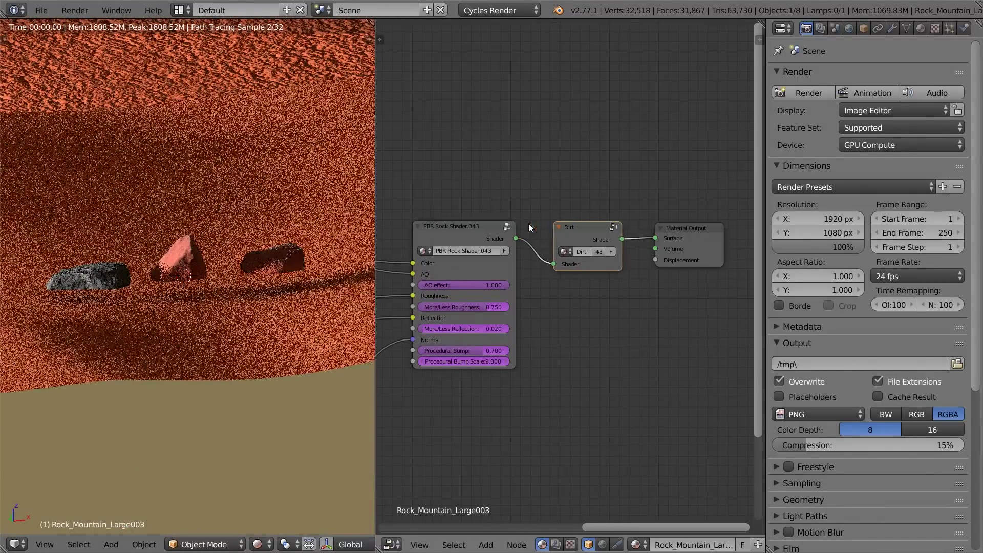
Insert the Dirt node group before the Material Output in the left-hand rock's material
{"action": "right_click", "coordinate": [112, 281]}
{"action": "key", "text": "shift+a"}
{"action": "left_click", "coordinate": [525, 265]}
{"action": "key", "text": "Return"}
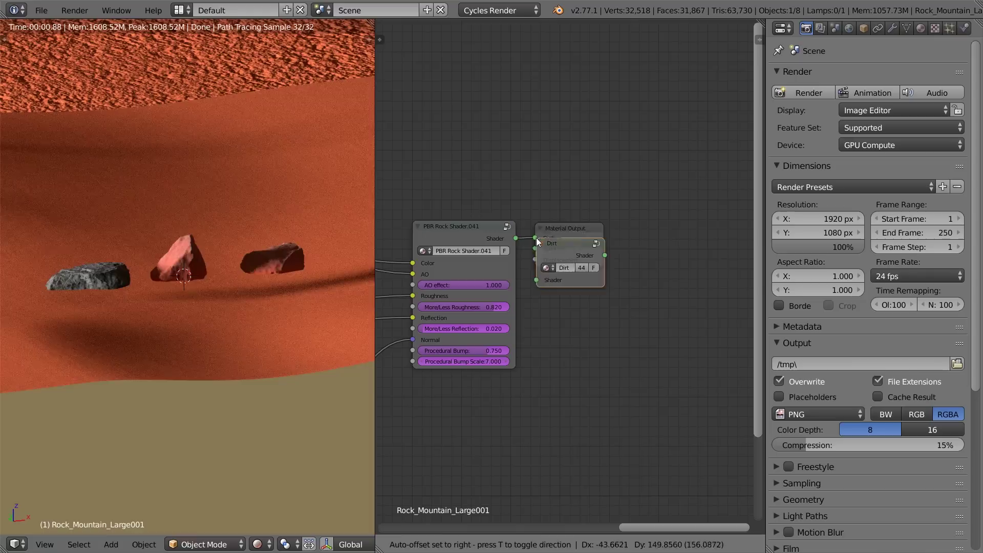
{"action": "left_click", "coordinate": [538, 244]}
Lower the middle rock along the Z axis so its base sinks into the ground
{"action": "scroll", "coordinate": [158, 281], "scroll_direction": "up", "scroll_amount": 2}
{"action": "right_click", "coordinate": [248, 242]}
{"action": "middle_click_drag", "start_coordinate": [248, 242], "coordinate": [235, 222]}
{"action": "scroll", "coordinate": [271, 254], "scroll_direction": "up", "scroll_amount": 2}
{"action": "key", "text": "g"}
{"action": "key", "text": "z"}
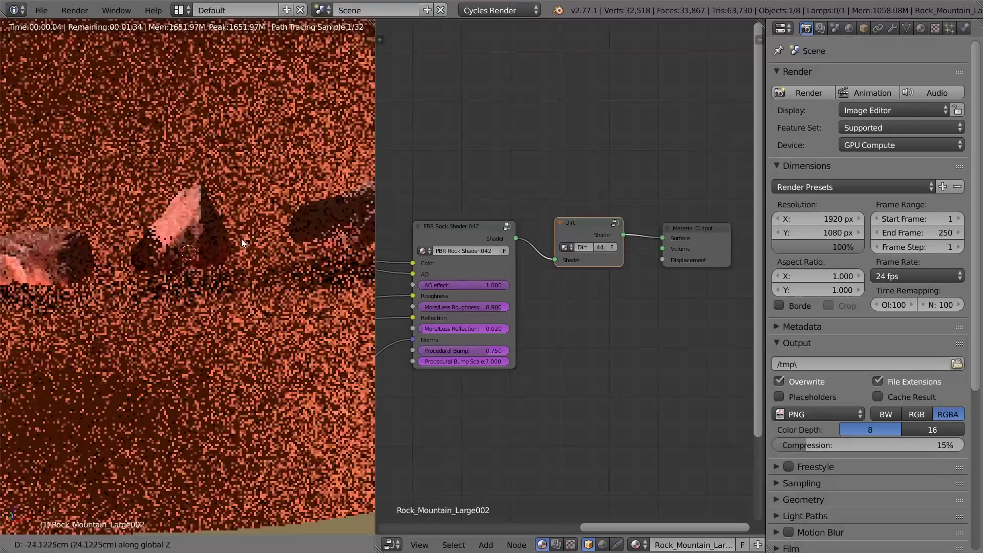
{"action": "left_click", "coordinate": [254, 262]}
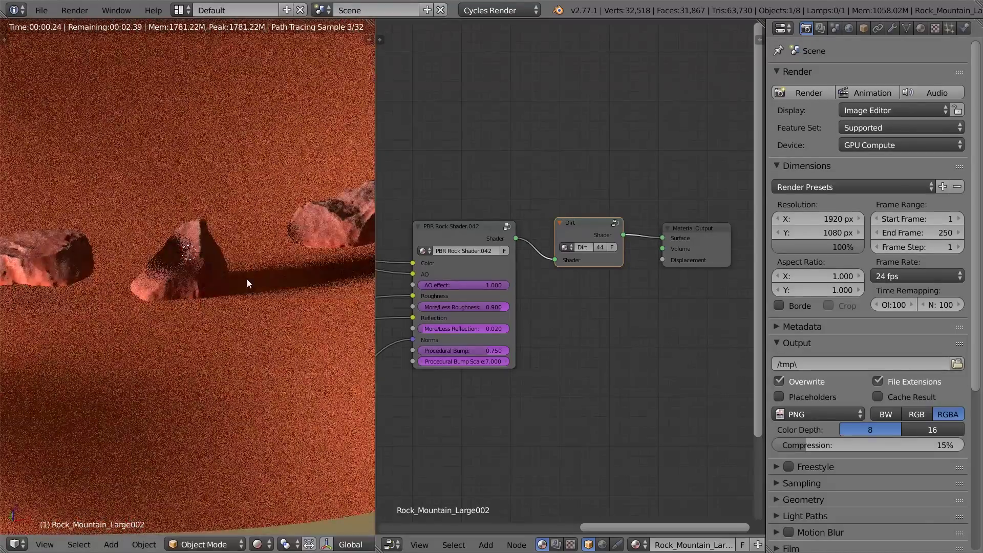
Lower the left-hand rock along the Z axis so its base sits in the ground
{"action": "right_click", "coordinate": [62, 270]}
{"action": "key", "text": "g"}
{"action": "key", "text": "z"}
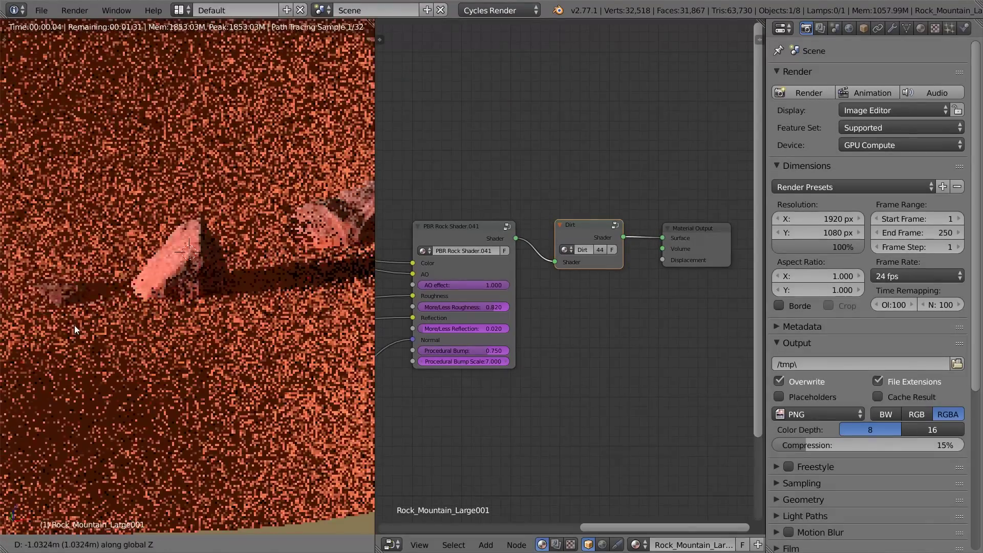
{"action": "left_click", "coordinate": [85, 305]}
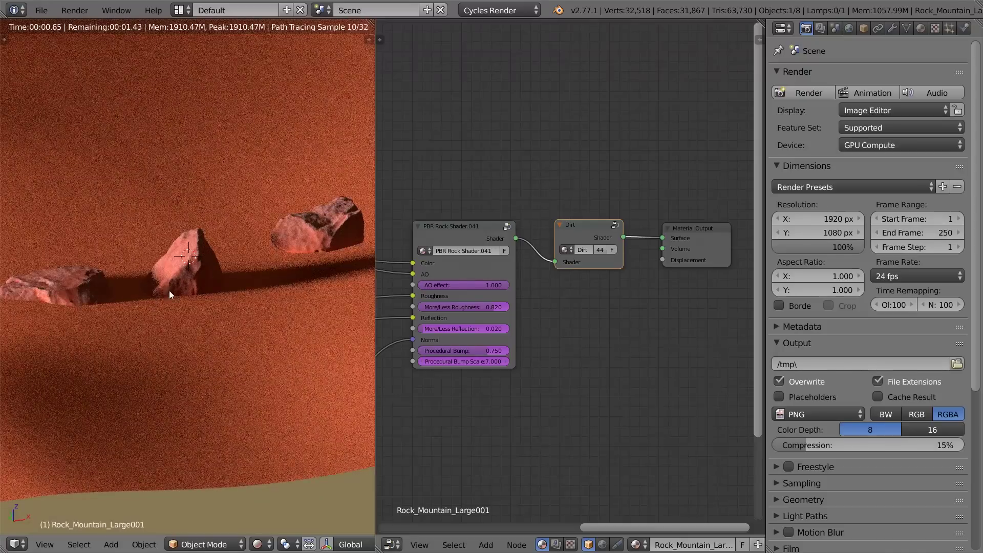
Open the Dirt node group and set its Diffuse BSDF colour to Saturation 0.680 and Value 0.540
{"action": "scroll", "coordinate": [250, 271], "scroll_direction": "down", "scroll_amount": 3}
{"action": "scroll", "coordinate": [254, 278], "scroll_direction": "up", "scroll_amount": 5}
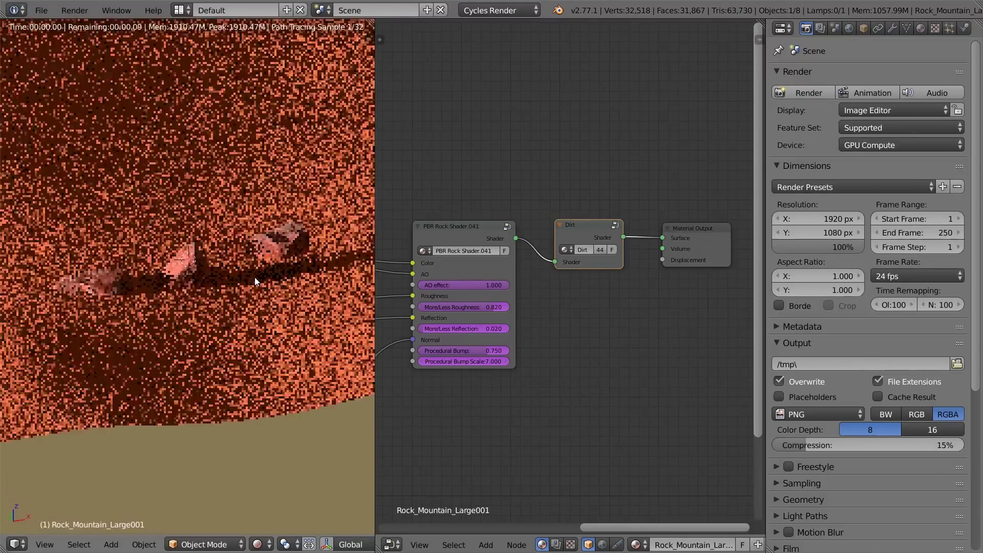
{"action": "scroll", "coordinate": [246, 284], "scroll_direction": "down", "scroll_amount": 3}
{"action": "scroll", "coordinate": [225, 284], "scroll_direction": "up", "scroll_amount": 4}
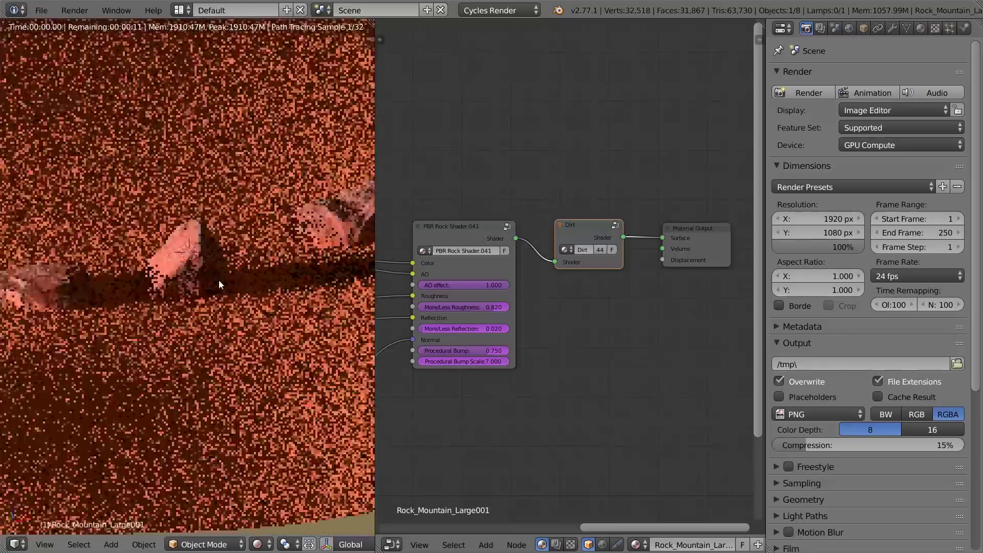
{"action": "key", "text": "Tab"}
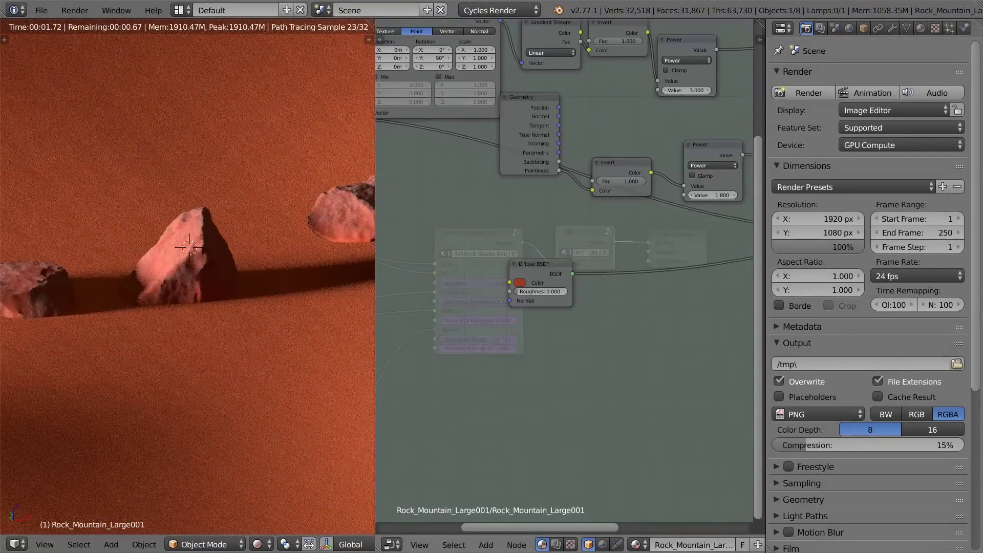
{"action": "scroll", "coordinate": [564, 318], "scroll_direction": "up", "scroll_amount": 1}
{"action": "left_click", "coordinate": [548, 291]}
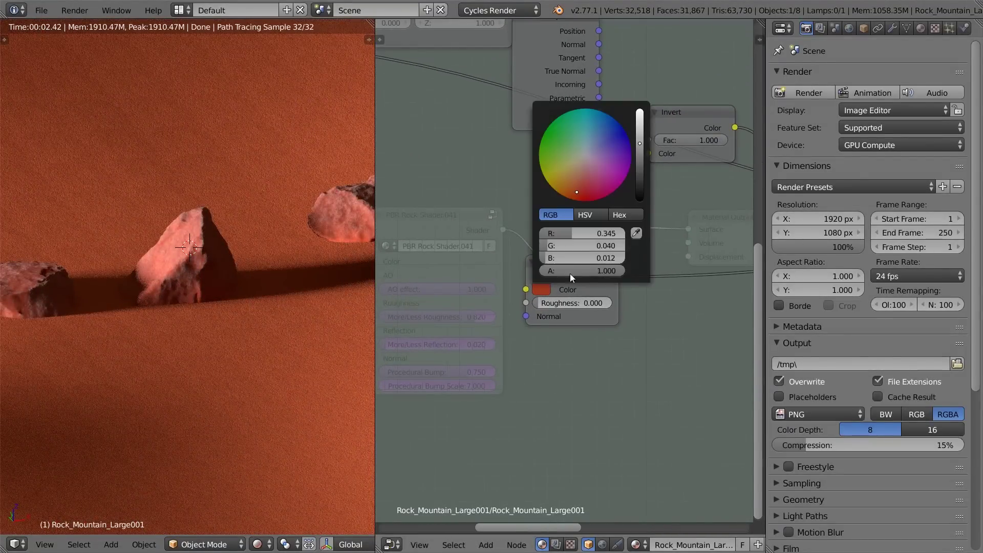
{"action": "left_click", "coordinate": [587, 218]}
{"action": "mouse_move", "coordinate": [597, 260]}
{"action": "left_mouse_down"}
{"action": "mouse_move", "coordinate": [615, 246]}
{"action": "mouse_move", "coordinate": [598, 246]}
{"action": "mouse_move", "coordinate": [608, 258]}
{"action": "mouse_move", "coordinate": [595, 258]}
{"action": "left_mouse_up"}
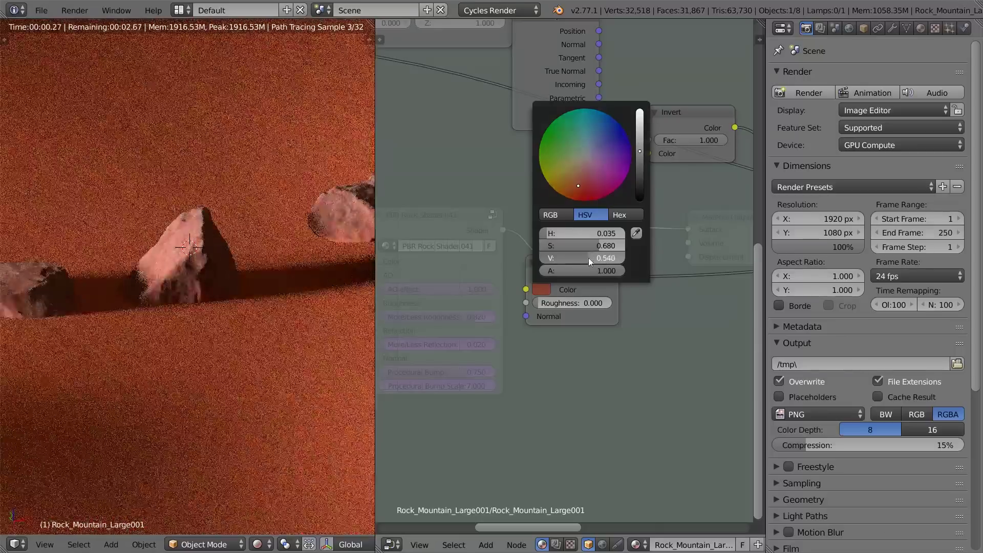
{"action": "scroll", "coordinate": [294, 291], "scroll_direction": "down", "scroll_amount": 1}
{"action": "scroll", "coordinate": [295, 291], "scroll_direction": "down", "scroll_amount": 4}
{"action": "scroll", "coordinate": [294, 289], "scroll_direction": "up", "scroll_amount": 3}
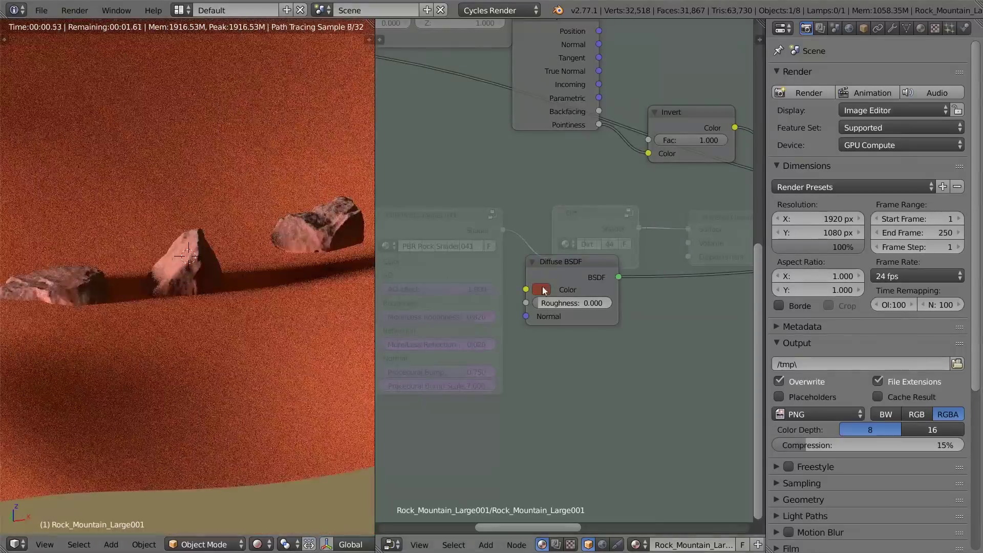
Set the Hue of the Dirt group's Diffuse BSDF colour to 0.042
{"action": "left_click", "coordinate": [544, 290]}
{"action": "left_click_drag", "start_coordinate": [560, 233], "coordinate": [570, 234]}
{"action": "scroll", "coordinate": [245, 311], "scroll_direction": "down", "scroll_amount": 5}
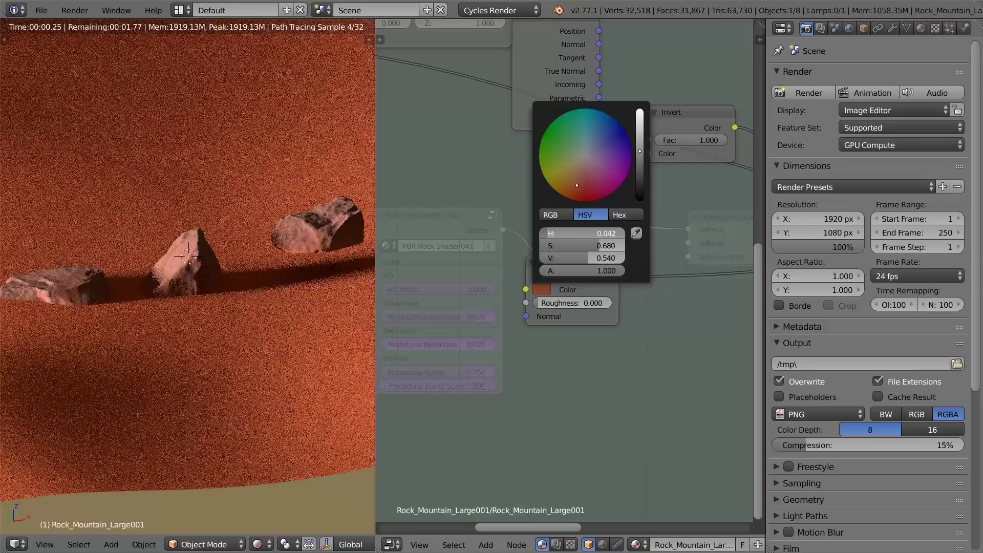
{"action": "scroll", "coordinate": [222, 322], "scroll_direction": "up", "scroll_amount": 5}
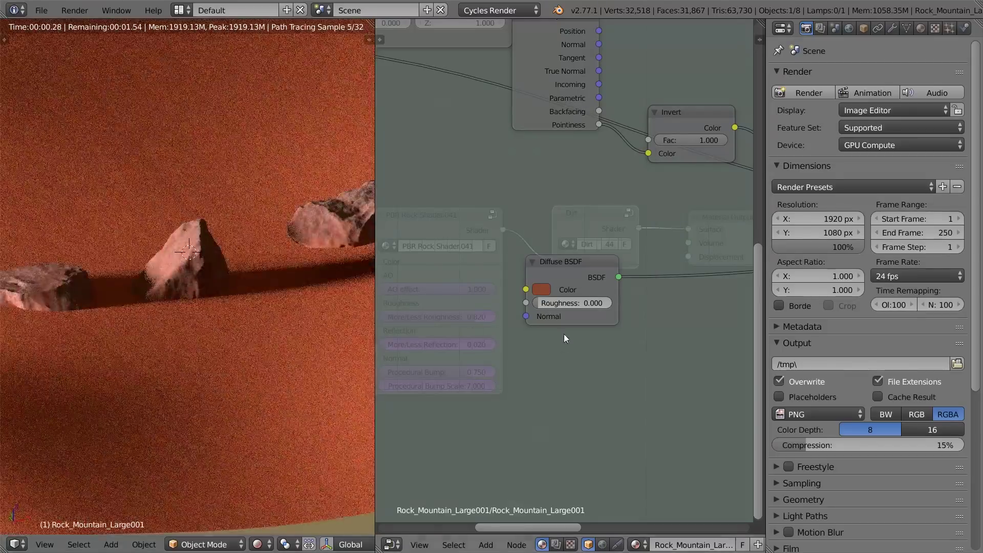
Raise the Saturation of the Dirt group's Diffuse BSDF colour slightly and check the rocks against the ground
{"action": "left_click", "coordinate": [541, 289]}
{"action": "left_click_drag", "start_coordinate": [589, 246], "coordinate": [597, 246]}
{"action": "scroll", "coordinate": [232, 331], "scroll_direction": "down", "scroll_amount": 2}
{"action": "scroll", "coordinate": [232, 327], "scroll_direction": "down", "scroll_amount": 2}
{"action": "mouse_move", "coordinate": [232, 326]}
{"action": "middle_mouse_down"}
{"action": "mouse_move", "coordinate": [168, 309]}
{"action": "mouse_move", "coordinate": [259, 315]}
{"action": "mouse_move", "coordinate": [195, 323]}
{"action": "mouse_move", "coordinate": [242, 326]}
{"action": "mouse_move", "coordinate": [335, 289]}
{"action": "middle_mouse_up"}
{"action": "scroll", "coordinate": [195, 322], "scroll_direction": "up", "scroll_amount": 2}
Return the 3D view to solid orthographic display and merge the Node Editor area back into it
{"action": "key", "text": "shift+z"}
{"action": "key", "text": "KP_5"}
{"action": "left_click_drag", "start_coordinate": [370, 21], "coordinate": [447, 75]}
{"action": "middle_click_drag", "start_coordinate": [446, 75], "coordinate": [348, 259]}
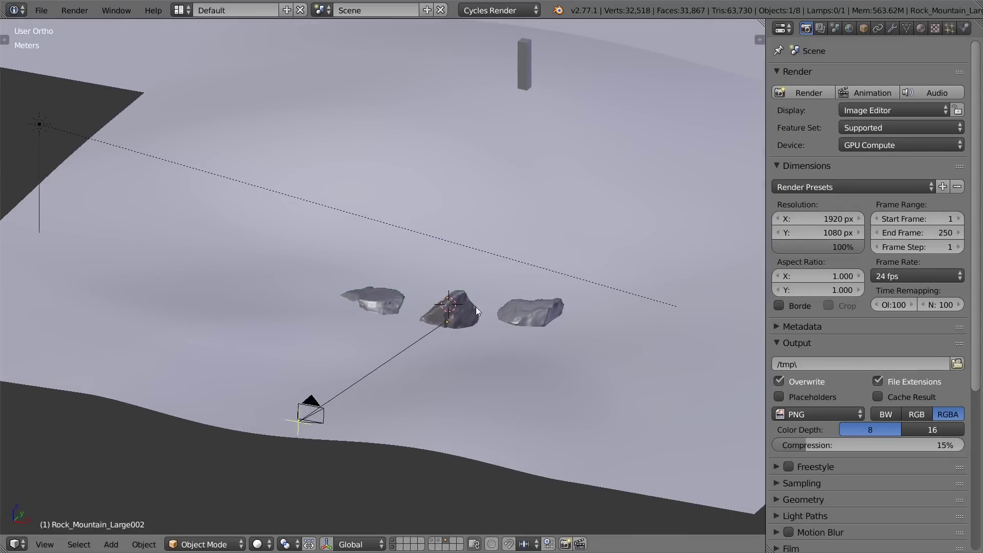
Show the ground plane's first particle system in the viewport and hide it again
{"action": "right_click", "coordinate": [550, 247]}
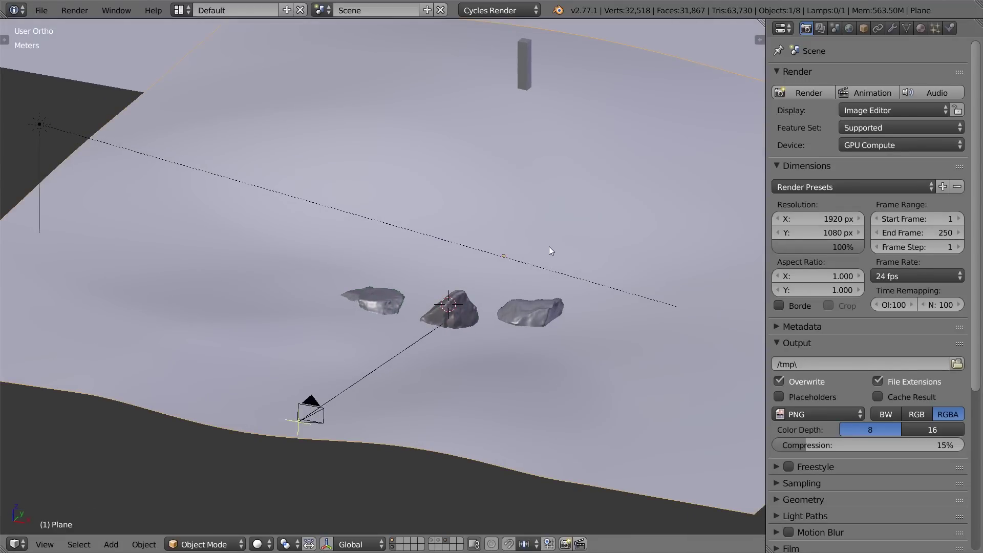
{"action": "left_click", "coordinate": [935, 28]}
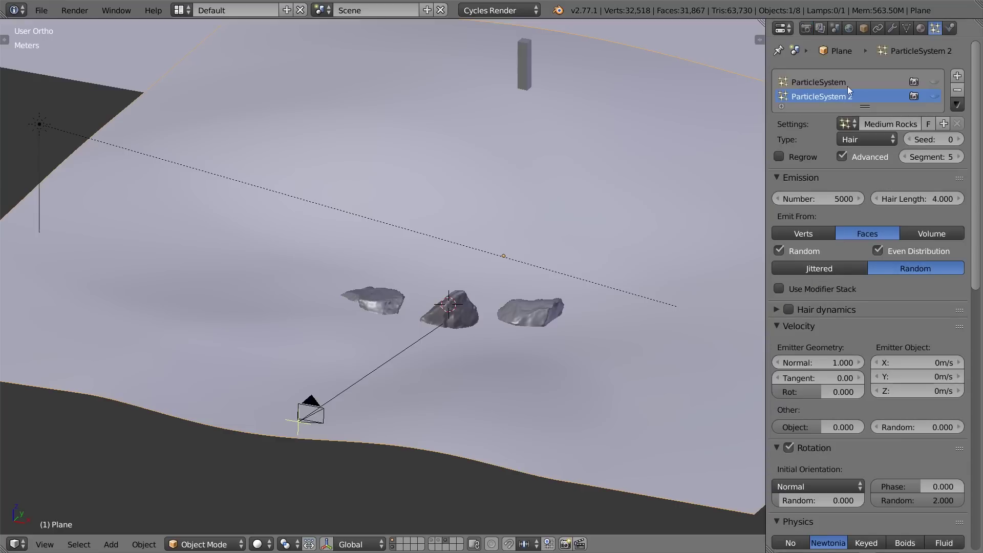
{"action": "left_click", "coordinate": [933, 97]}
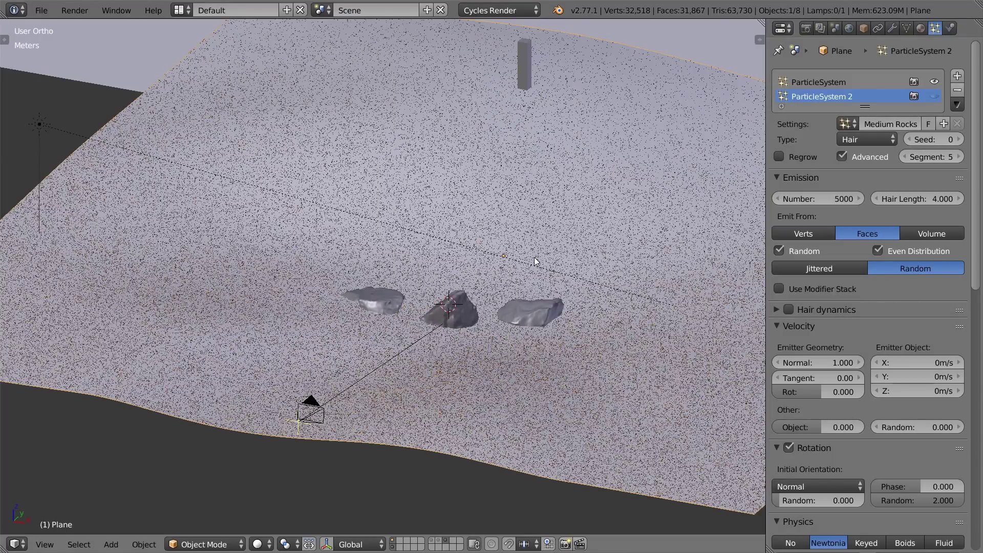
{"action": "left_click", "coordinate": [936, 82]}
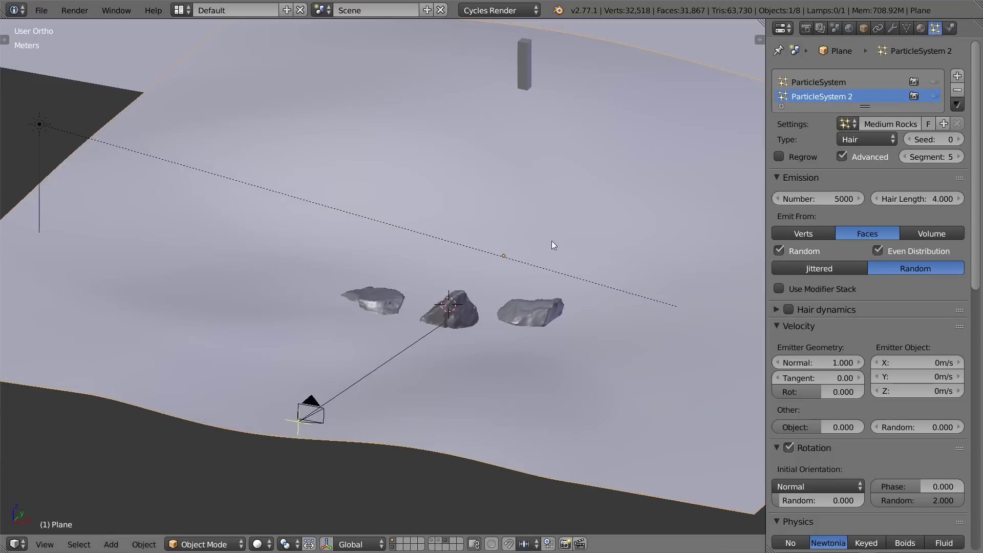
Check the camera framing, then duplicate the middle rock and place the copy far back on the terrain near the pillar
{"action": "right_click", "coordinate": [446, 307]}
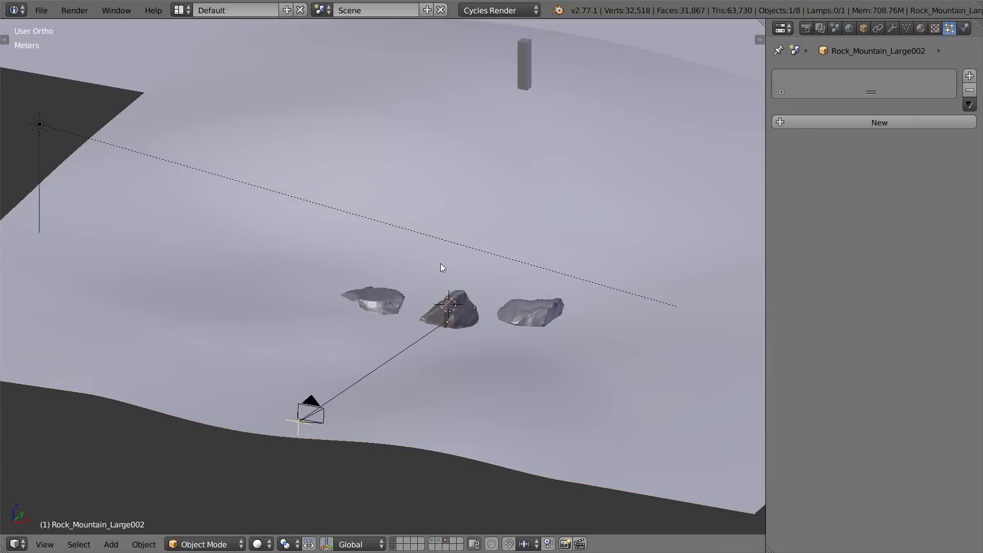
{"action": "middle_click_drag", "start_coordinate": [503, 248], "coordinate": [438, 307]}
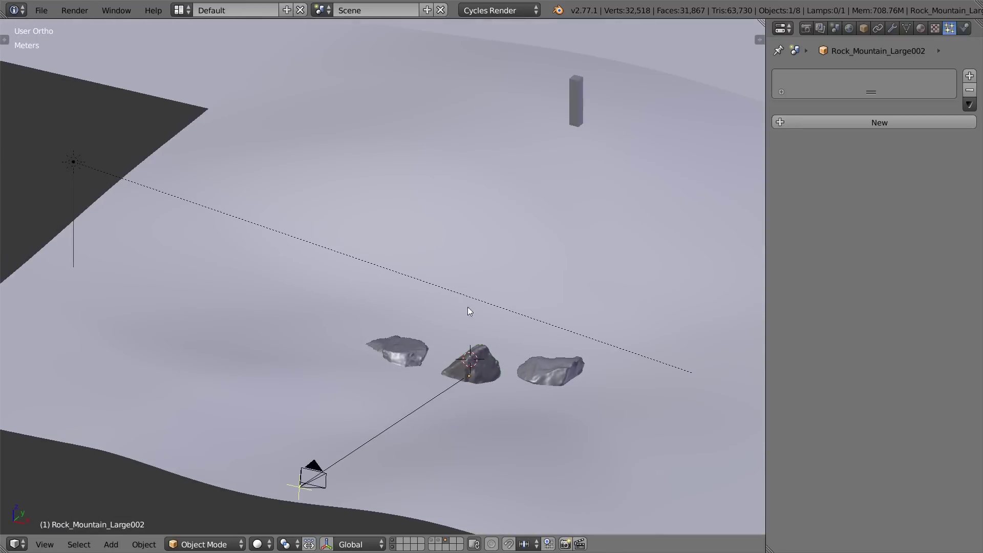
{"action": "key", "text": "KP_0"}
{"action": "scroll", "coordinate": [402, 266], "scroll_direction": "down", "scroll_amount": 4}
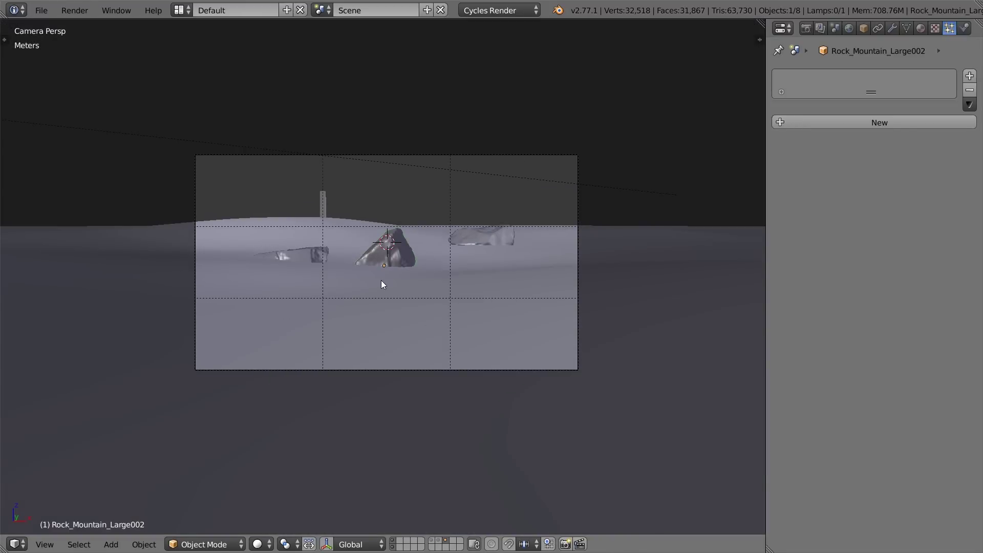
{"action": "scroll", "coordinate": [359, 287], "scroll_direction": "up", "scroll_amount": 2}
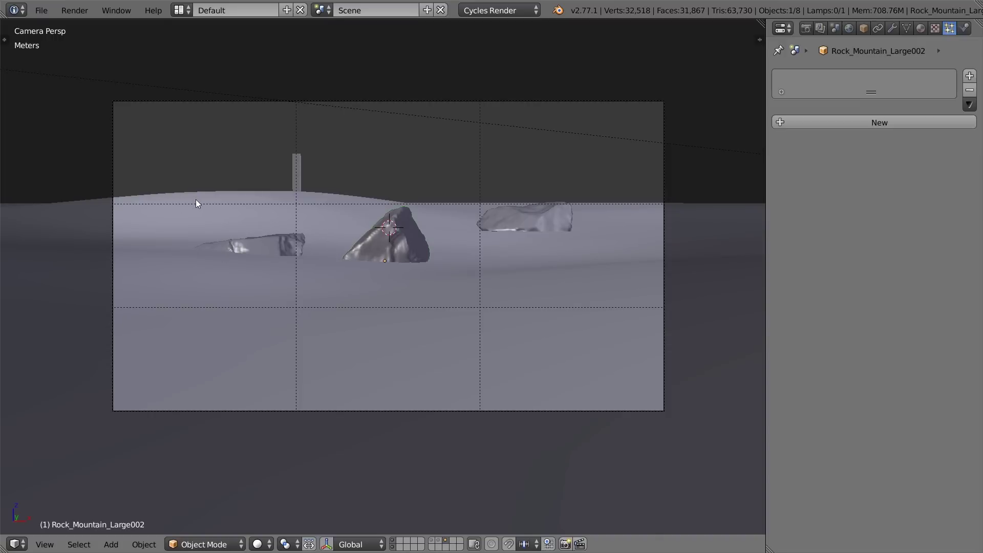
{"action": "middle_click_drag", "start_coordinate": [333, 197], "coordinate": [417, 268]}
{"action": "key", "text": "shift+d"}
{"action": "key", "text": "y"}
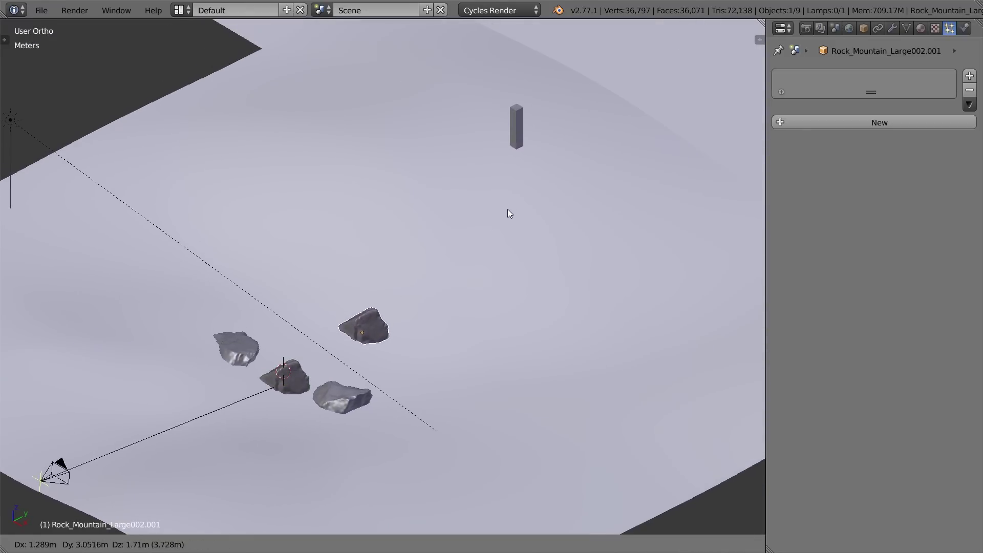
{"action": "left_click", "coordinate": [628, 110]}
Raise the duplicated rock along Z and adjust its position above the distant terrain
{"action": "key", "text": "g"}
{"action": "key", "text": "z"}
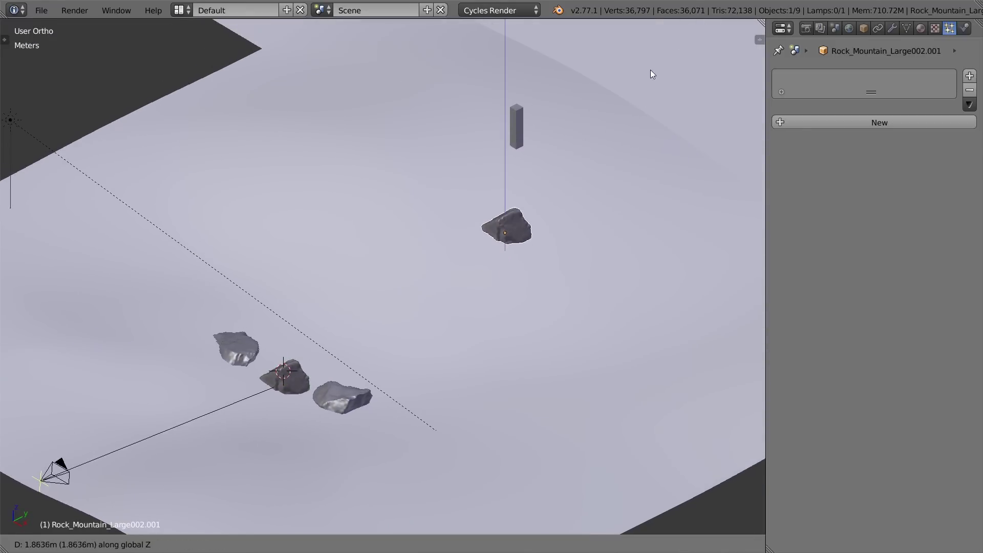
{"action": "left_click", "coordinate": [650, 84]}
{"action": "middle_click_drag", "start_coordinate": [488, 213], "coordinate": [556, 186]}
{"action": "key", "text": "g"}
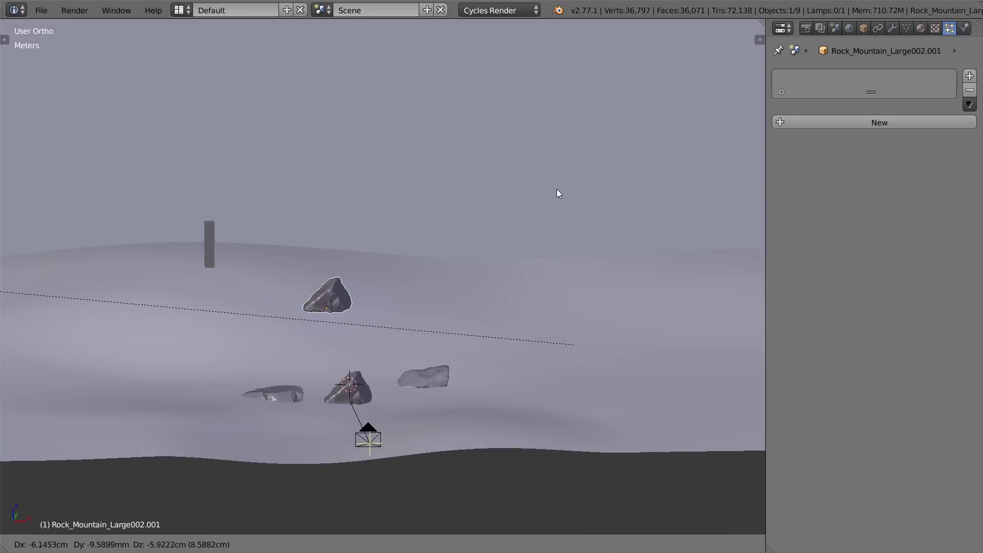
{"action": "left_click", "coordinate": [559, 193]}
Rotate the duplicated rock and shift it along the Y axis
{"action": "key", "text": "r"}
{"action": "left_click", "coordinate": [444, 195]}
{"action": "middle_click_drag", "start_coordinate": [438, 202], "coordinate": [498, 230]}
{"action": "key", "text": "g"}
{"action": "key", "text": "y"}
{"action": "left_click", "coordinate": [404, 226]}
Reposition the duplicated rock and adjust its height along Z to seat it on the distant slope
{"action": "key", "text": "g"}
{"action": "left_click", "coordinate": [335, 188]}
{"action": "key", "text": "g"}
{"action": "key", "text": "z"}
{"action": "left_click", "coordinate": [358, 215]}
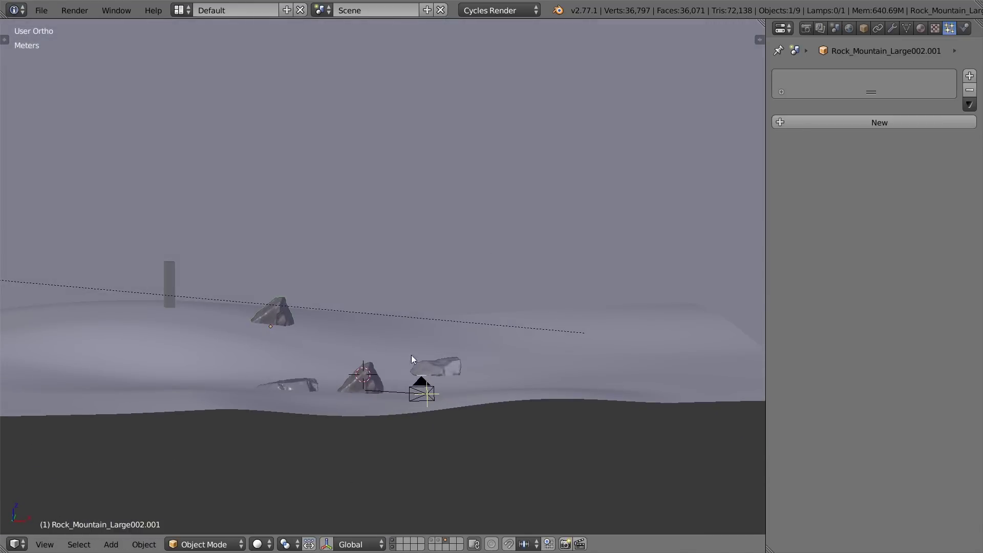
Set the snap element to Face for placing rocks on the ground surface
{"action": "middle_click_drag", "start_coordinate": [386, 355], "coordinate": [421, 346]}
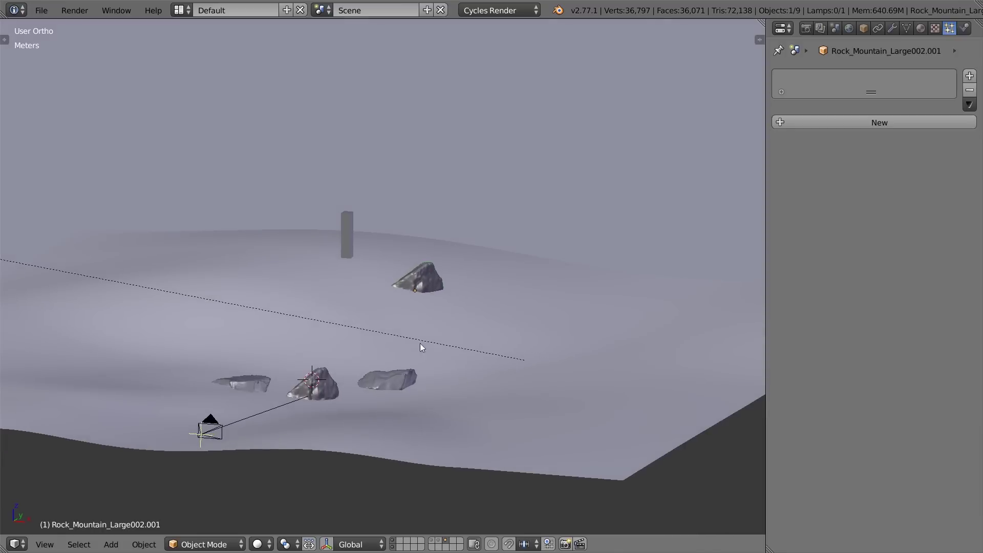
{"action": "left_click", "coordinate": [527, 544]}
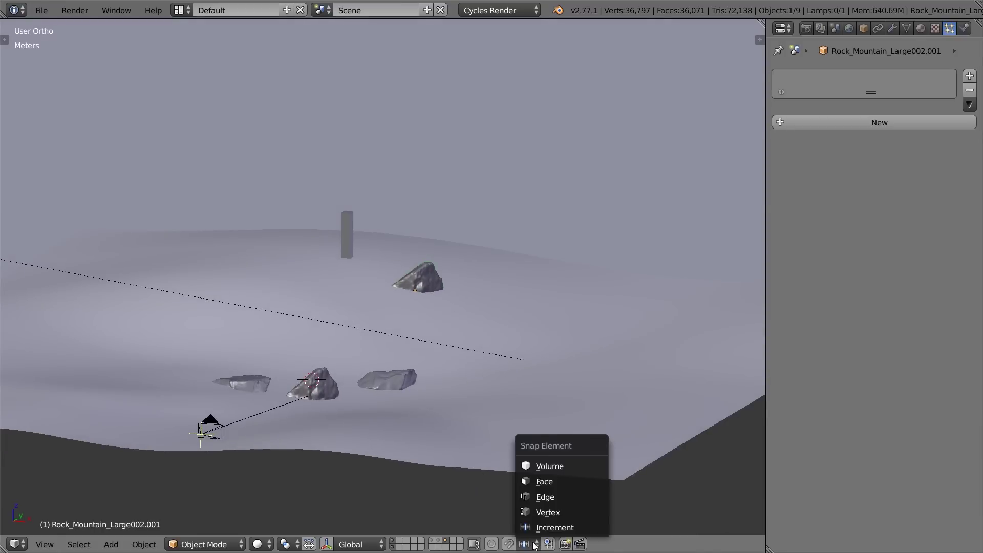
{"action": "left_click", "coordinate": [560, 483]}
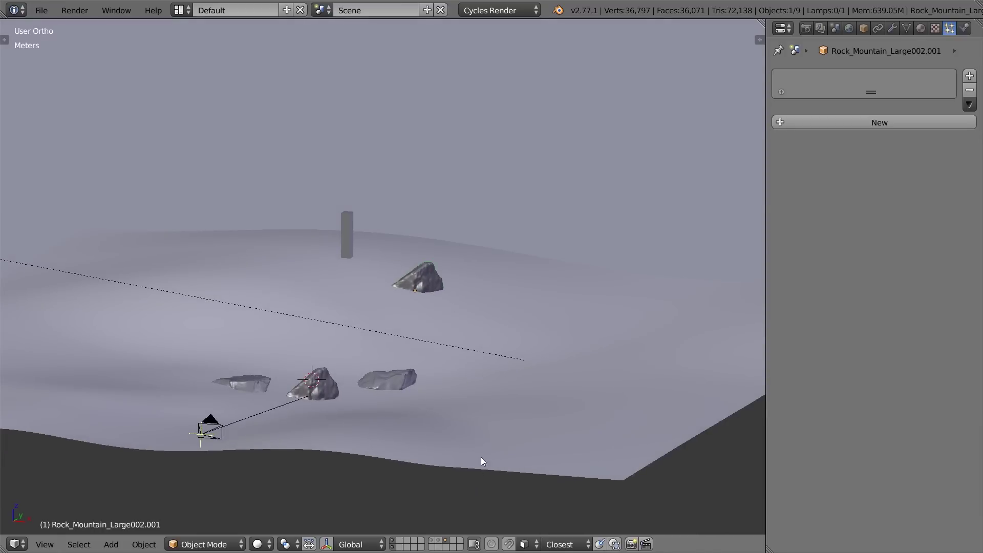
Duplicate the flat foreground rock Rock_Mountain_Large003, place the copy on the distant slope and adjust its height along Z
{"action": "middle_click_drag", "start_coordinate": [487, 460], "coordinate": [412, 427]}
{"action": "right_click", "coordinate": [398, 394]}
{"action": "key", "text": "g"}
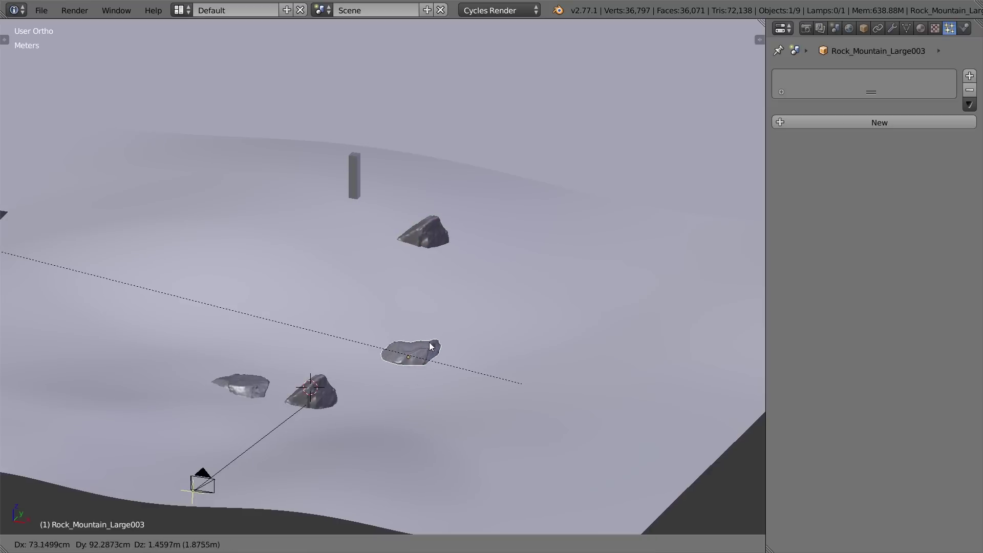
{"action": "right_click", "coordinate": [418, 377]}
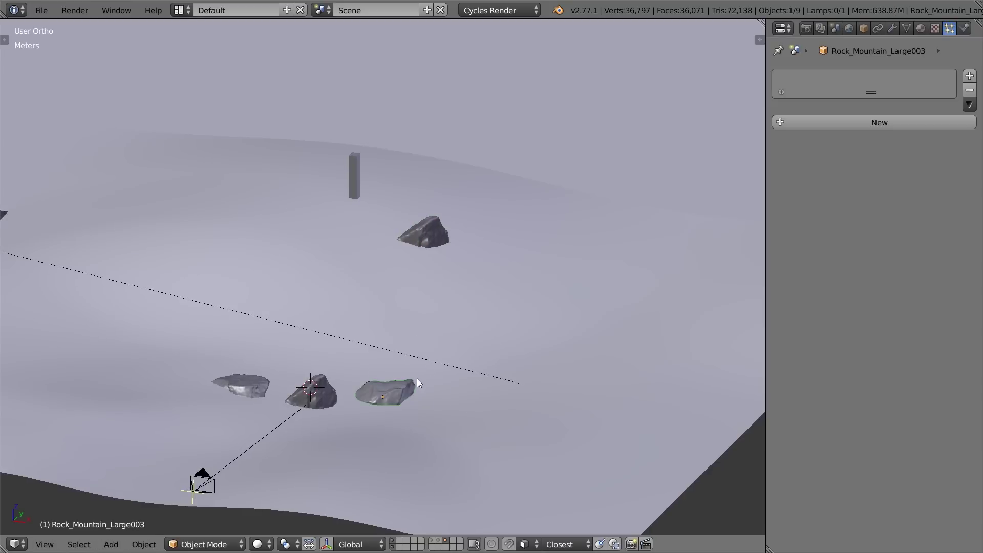
{"action": "key", "text": "shift+d"}
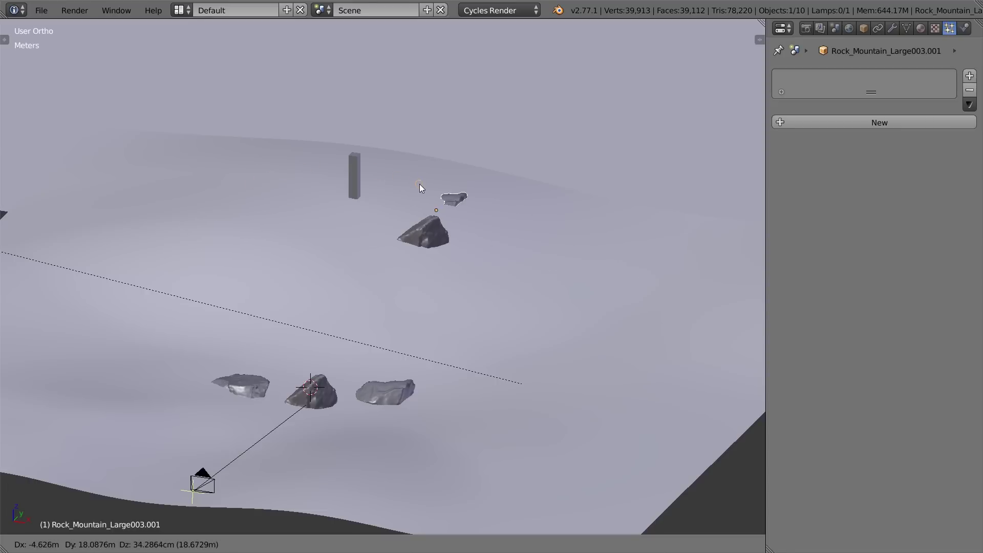
{"action": "left_click", "coordinate": [290, 199]}
{"action": "middle_click_drag", "start_coordinate": [290, 199], "coordinate": [208, 256]}
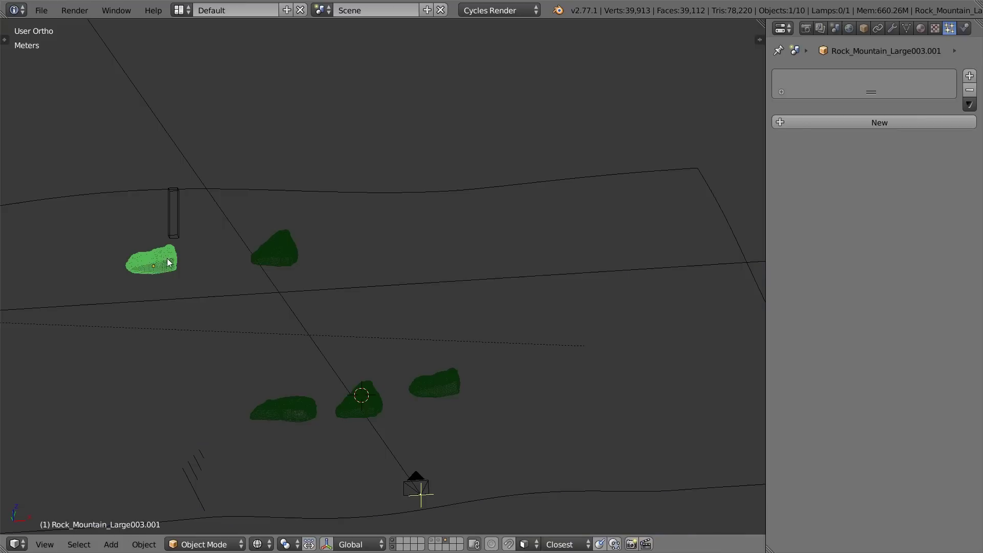
{"action": "key", "text": "g"}
{"action": "key", "text": "z"}
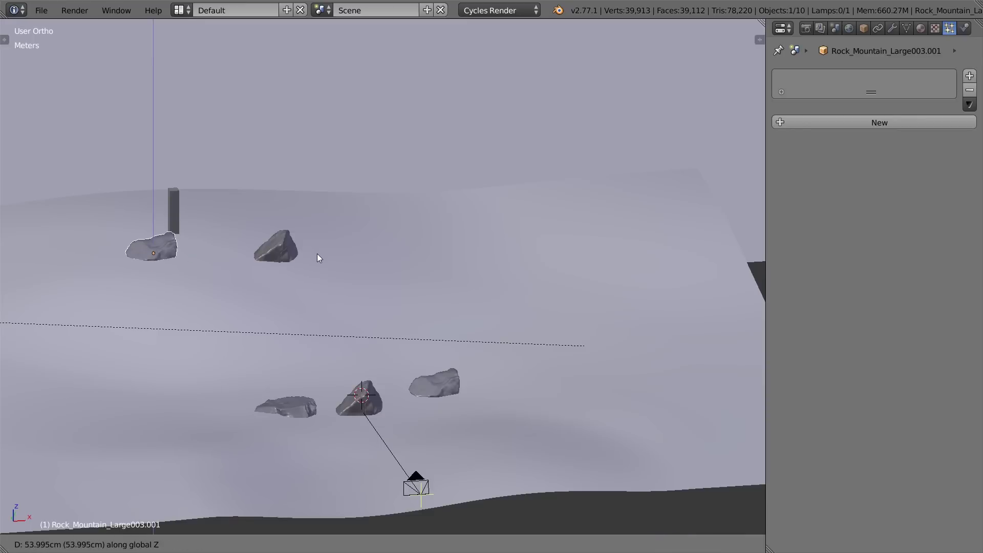
{"action": "left_click", "coordinate": [318, 256]}
Duplicate the flat rock Rock_Mountain_Large001 in front of the distant pointed rock, then rotate it and adjust its height along Z
{"action": "right_click", "coordinate": [290, 400]}
{"action": "key", "text": "shift+d"}
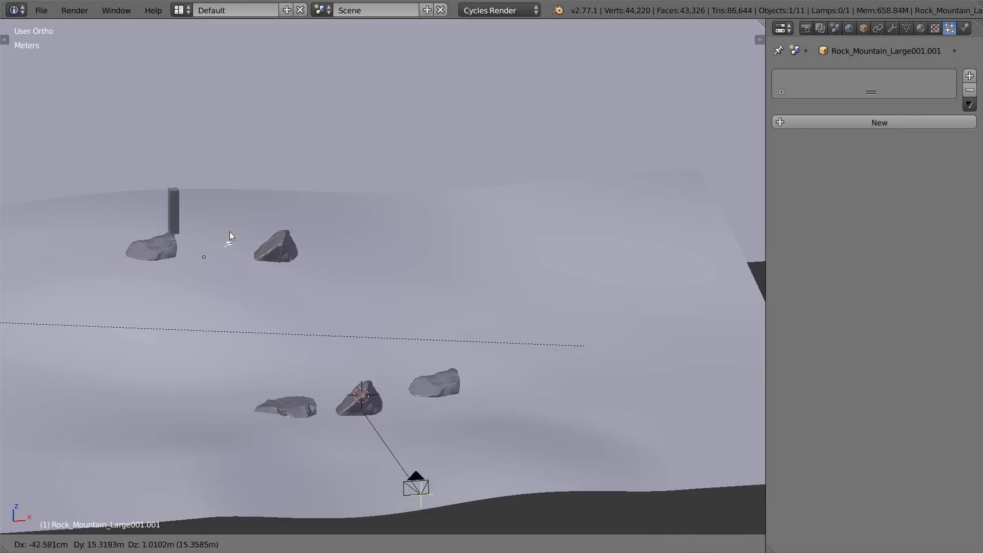
{"action": "left_click", "coordinate": [315, 266]}
{"action": "key", "text": "r"}
{"action": "key", "text": "g"}
{"action": "key", "text": "z"}
{"action": "left_click", "coordinate": [431, 254]}
{"action": "key", "text": "r"}
{"action": "left_click", "coordinate": [447, 262]}
Duplicate Rock_Mountain_Large003 again, place it near the distant monolith, rotate the copy and check it through the camera
{"action": "right_click", "coordinate": [421, 377]}
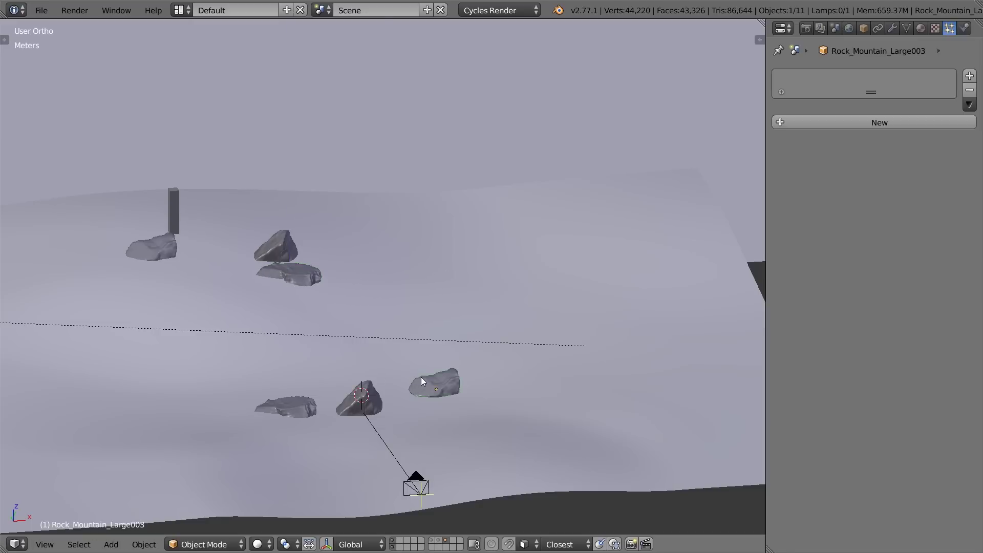
{"action": "middle_click_drag", "start_coordinate": [416, 375], "coordinate": [360, 291]}
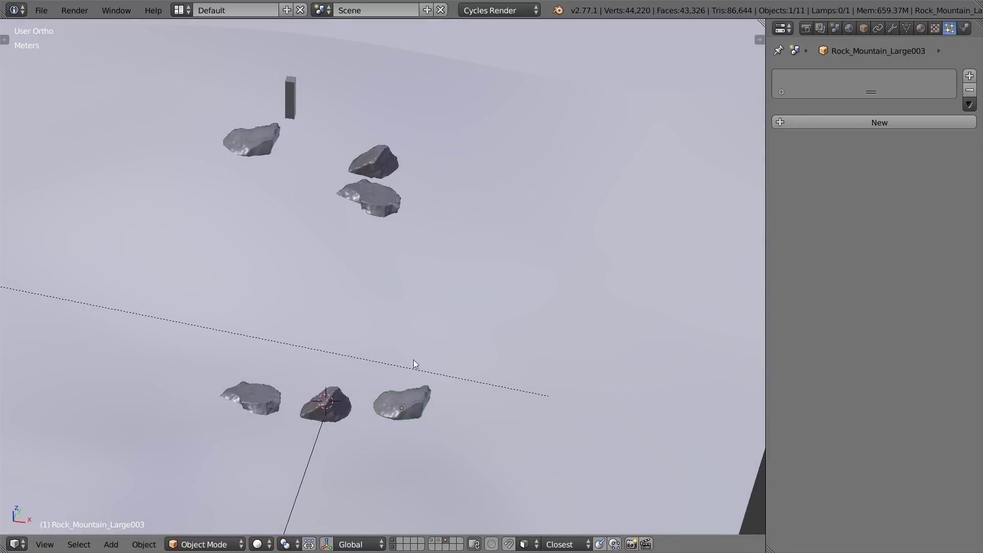
{"action": "key", "text": "shift+d"}
{"action": "left_click", "coordinate": [290, 117]}
{"action": "key", "text": "r"}
{"action": "left_click", "coordinate": [351, 178]}
{"action": "key", "text": "r"}
{"action": "left_click", "coordinate": [358, 170]}
{"action": "middle_click_drag", "start_coordinate": [358, 170], "coordinate": [389, 169]}
{"action": "key", "text": "KP_0"}
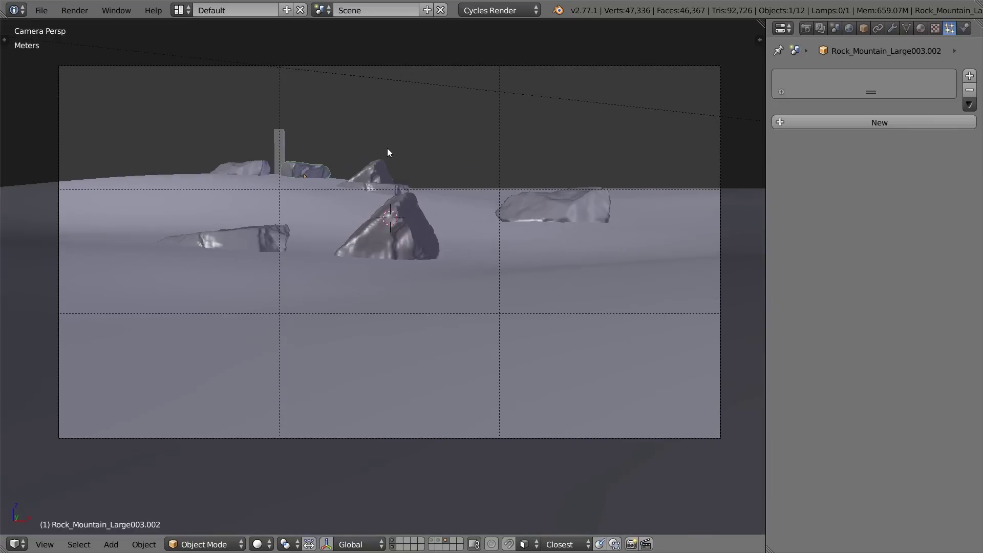
Duplicate the distant pointed rock onto the far side of the ridge, rotate the copy about Z and reposition it
{"action": "right_click", "coordinate": [381, 162]}
{"action": "key", "text": "shift+d"}
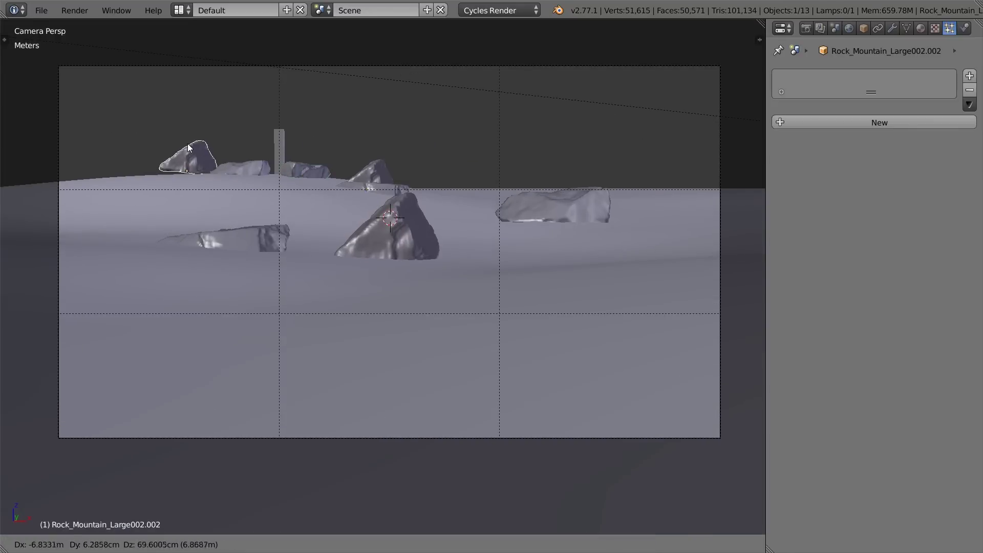
{"action": "left_click", "coordinate": [185, 151]}
{"action": "key", "text": "r"}
{"action": "key", "text": "z"}
{"action": "left_click", "coordinate": [90, 186]}
{"action": "key", "text": "g"}
{"action": "left_click", "coordinate": [222, 173]}
Duplicate Rock_Mountain_Large003 toward the distant rock group and reposition the copy in the front view
{"action": "right_click", "coordinate": [576, 216]}
{"action": "middle_click_drag", "start_coordinate": [576, 216], "coordinate": [500, 329]}
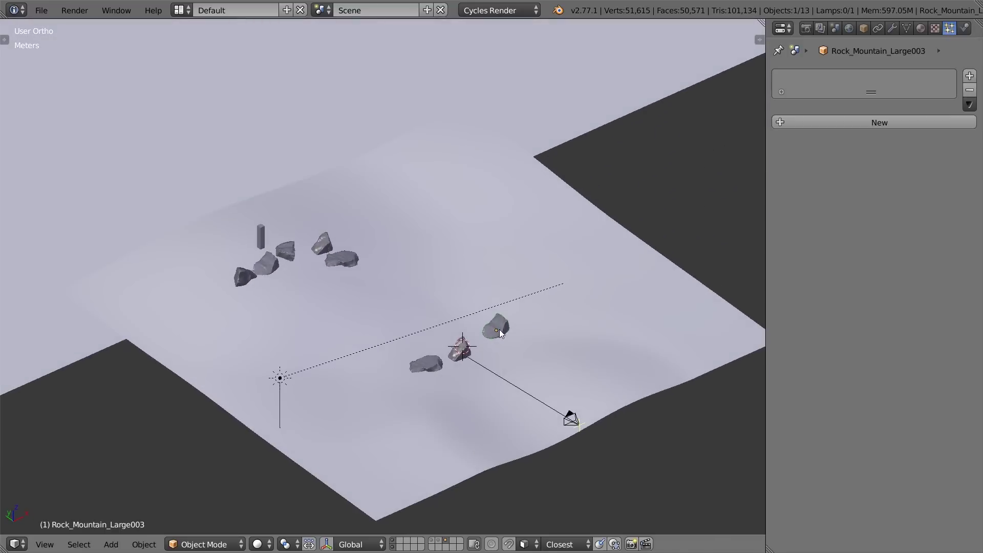
{"action": "key", "text": "shift+d"}
{"action": "left_click", "coordinate": [334, 228]}
{"action": "key", "text": "KP_1"}
{"action": "scroll", "coordinate": [336, 229], "scroll_direction": "up", "scroll_amount": 4}
{"action": "key", "text": "g"}
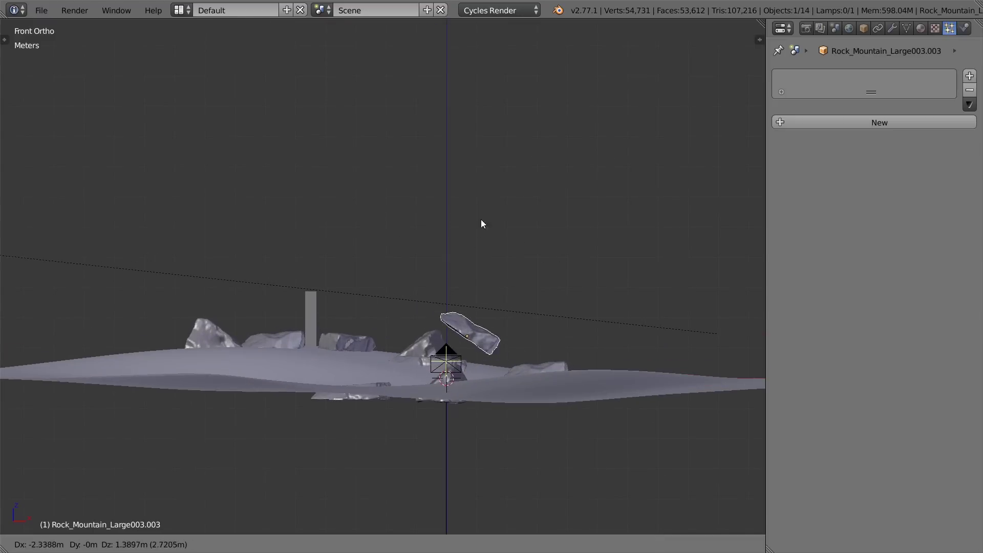
{"action": "left_click", "coordinate": [415, 236]}
Rotate the new copy about Z and shift it past the pointed rock as seen from the camera
{"action": "middle_click_drag", "start_coordinate": [414, 239], "coordinate": [538, 263]}
{"action": "key", "text": "r"}
{"action": "key", "text": "z"}
{"action": "left_click", "coordinate": [505, 310]}
{"action": "key", "text": "KP_0"}
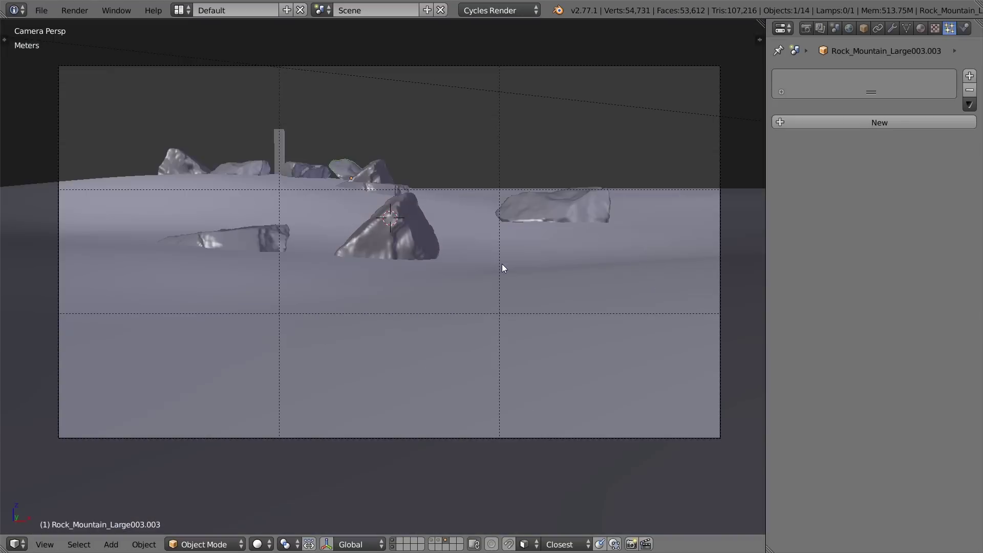
{"action": "scroll", "coordinate": [480, 237], "scroll_direction": "up", "scroll_amount": 4}
{"action": "key", "text": "g"}
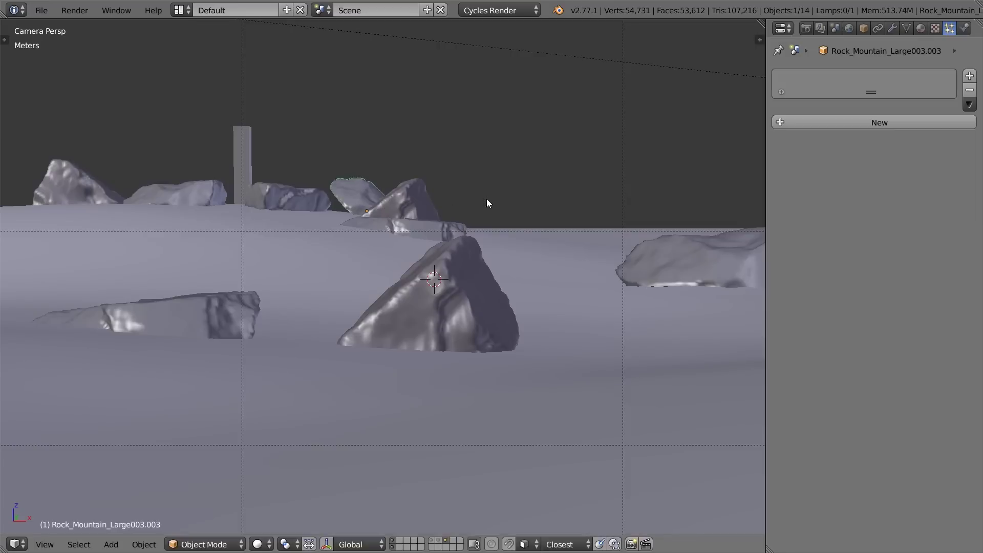
{"action": "left_click", "coordinate": [590, 206]}
Move the distant pointed rock toward the monolith and shift Rock_Mountain_Large003.002 over beside the tilted rock
{"action": "right_click", "coordinate": [402, 195]}
{"action": "key", "text": "g"}
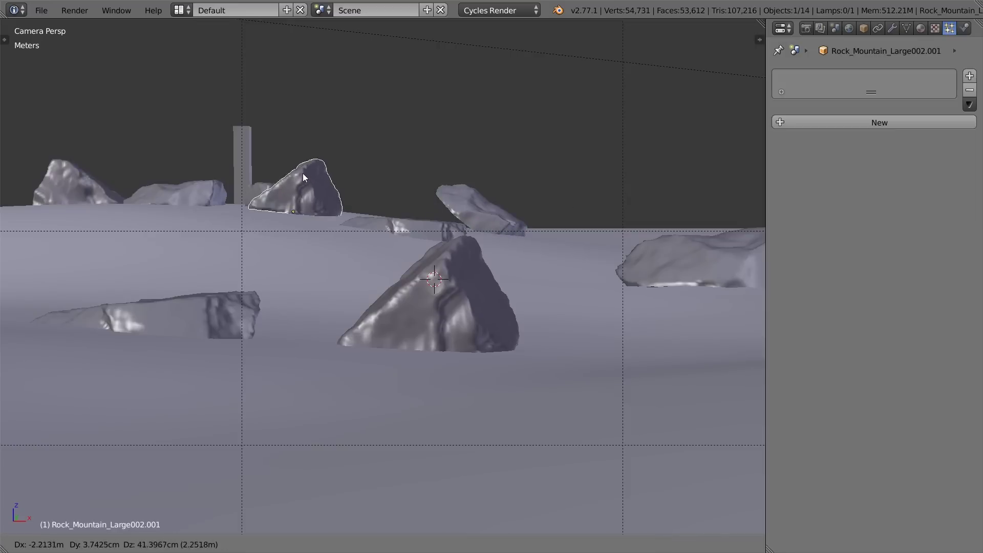
{"action": "left_click", "coordinate": [259, 177]}
{"action": "right_click", "coordinate": [300, 187]}
{"action": "key", "text": "g"}
{"action": "left_click", "coordinate": [409, 195]}
Reposition and rotate the tilted rock at the end of the distant row
{"action": "right_click", "coordinate": [462, 199]}
{"action": "key", "text": "g"}
{"action": "left_click", "coordinate": [425, 189]}
{"action": "key", "text": "r"}
{"action": "left_click", "coordinate": [517, 206]}
{"action": "key", "text": "g"}
{"action": "left_click", "coordinate": [507, 202]}
Shift the pointed rock beside the monolith along the X axis
{"action": "right_click", "coordinate": [286, 188]}
{"action": "key", "text": "g"}
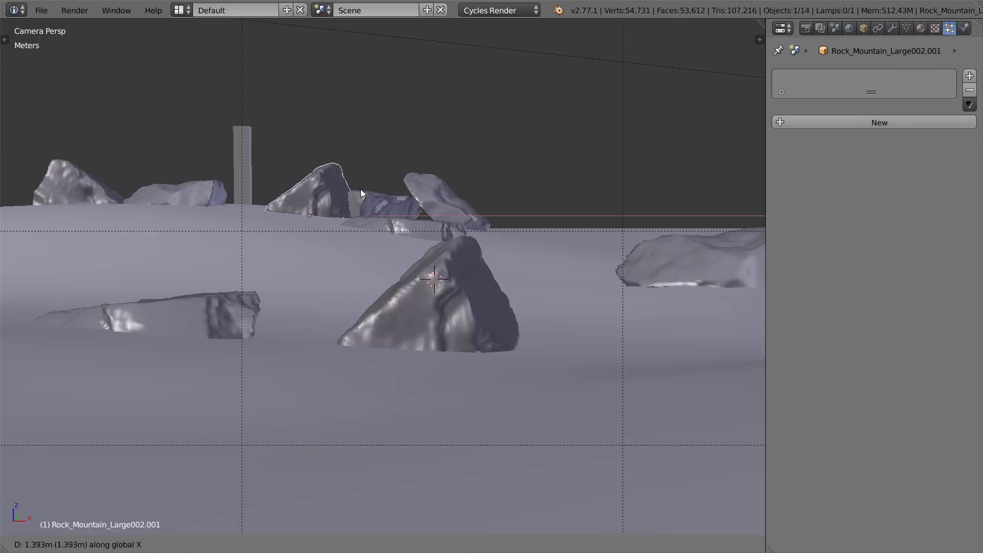
{"action": "left_click", "coordinate": [354, 188]}
Move Rock_Mountain_Large003.002 between the pointed and tilted rocks and rotate it about Z
{"action": "right_click", "coordinate": [381, 207]}
{"action": "key", "text": "KP_0"}
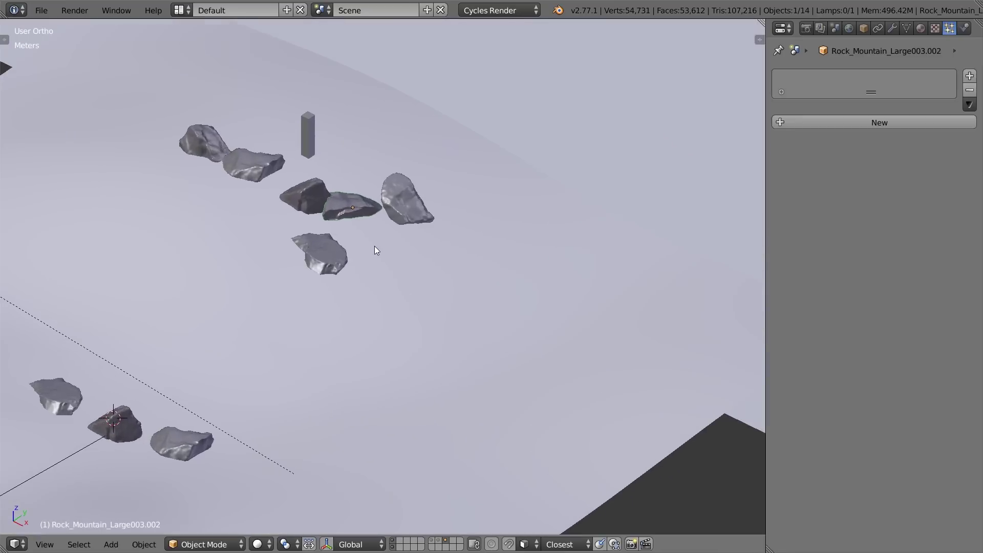
{"action": "key", "text": "g"}
{"action": "left_click", "coordinate": [403, 229]}
{"action": "key", "text": "r"}
{"action": "key", "text": "z"}
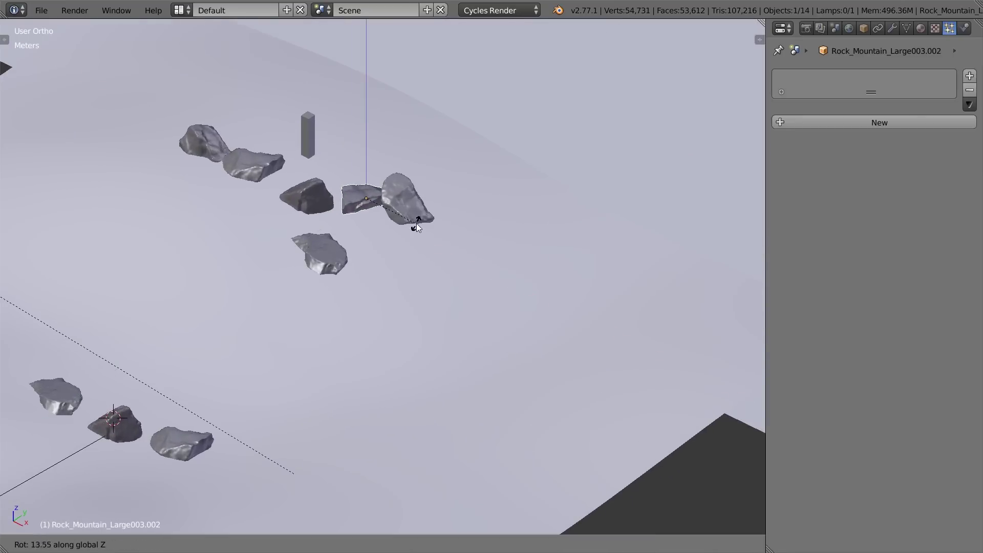
{"action": "left_click", "coordinate": [416, 211]}
Duplicate Rock_Mountain_Large003 next to the two rocks beside the monolith, rotate the copy and adjust its height along Z
{"action": "middle_click_drag", "start_coordinate": [416, 211], "coordinate": [353, 192]}
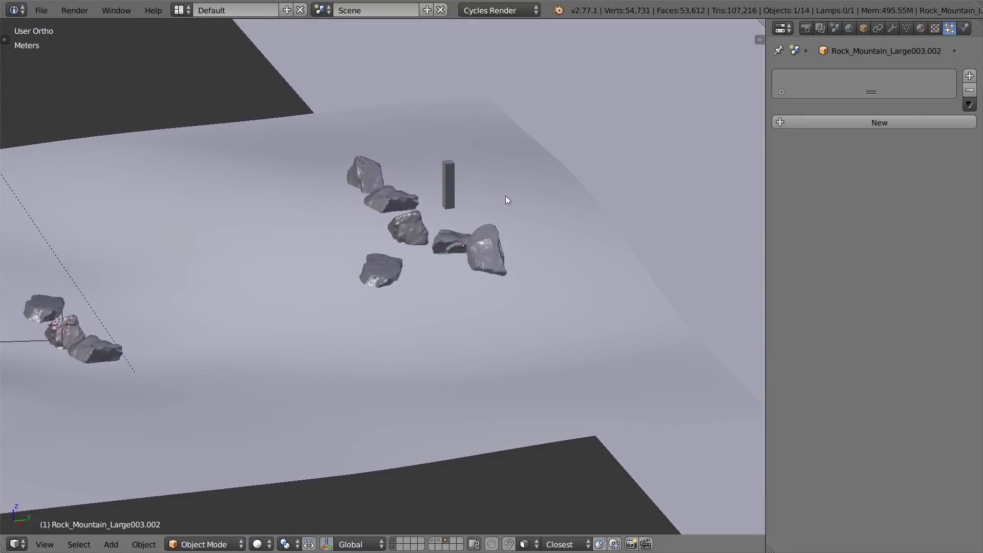
{"action": "middle_click_drag", "start_coordinate": [490, 191], "coordinate": [338, 250]}
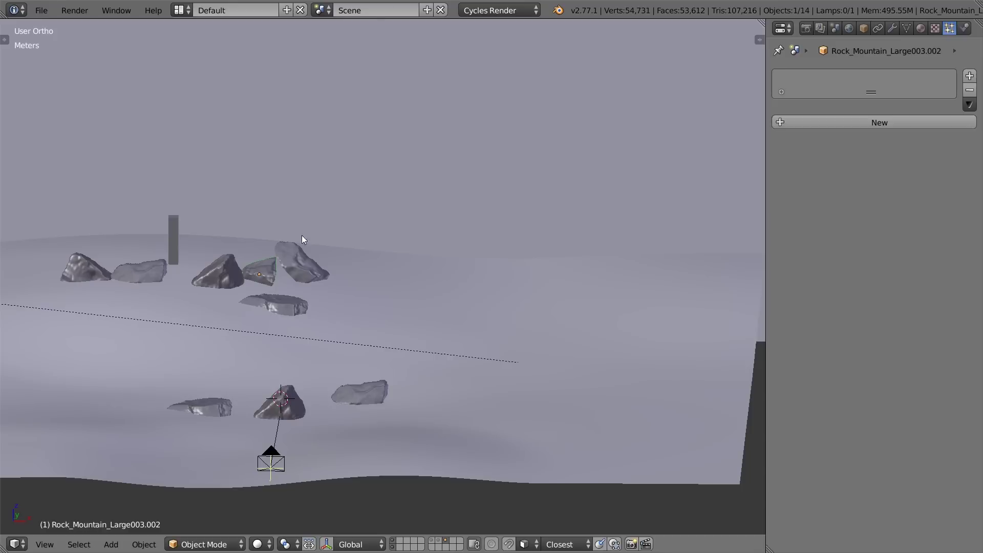
{"action": "right_click", "coordinate": [282, 312]}
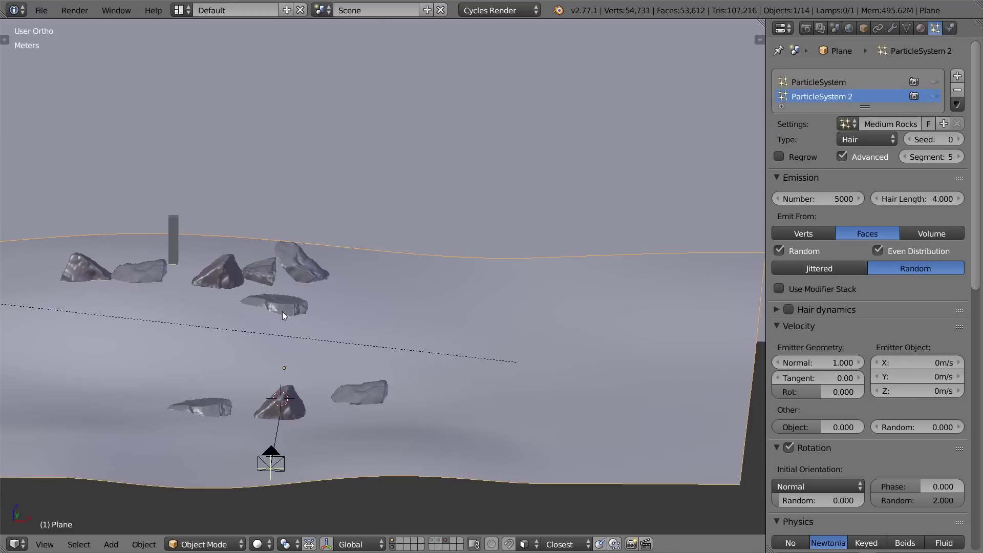
{"action": "right_click", "coordinate": [354, 386]}
{"action": "key", "text": "shift+d"}
{"action": "left_click", "coordinate": [80, 288]}
{"action": "key", "text": "r"}
{"action": "left_click", "coordinate": [172, 259]}
{"action": "key", "text": "g"}
{"action": "key", "text": "z"}
{"action": "left_click", "coordinate": [189, 248]}
Turn the new copy about Z, tilt it freely to stand upright and readjust its height along Z
{"action": "key", "text": "r"}
{"action": "key", "text": "z"}
{"action": "left_click", "coordinate": [72, 341]}
{"action": "key", "text": "r"}
{"action": "key", "text": "r"}
{"action": "left_click", "coordinate": [217, 247]}
{"action": "key", "text": "r"}
{"action": "left_click", "coordinate": [142, 163]}
{"action": "key", "text": "g"}
{"action": "key", "text": "z"}
{"action": "left_click", "coordinate": [138, 143]}
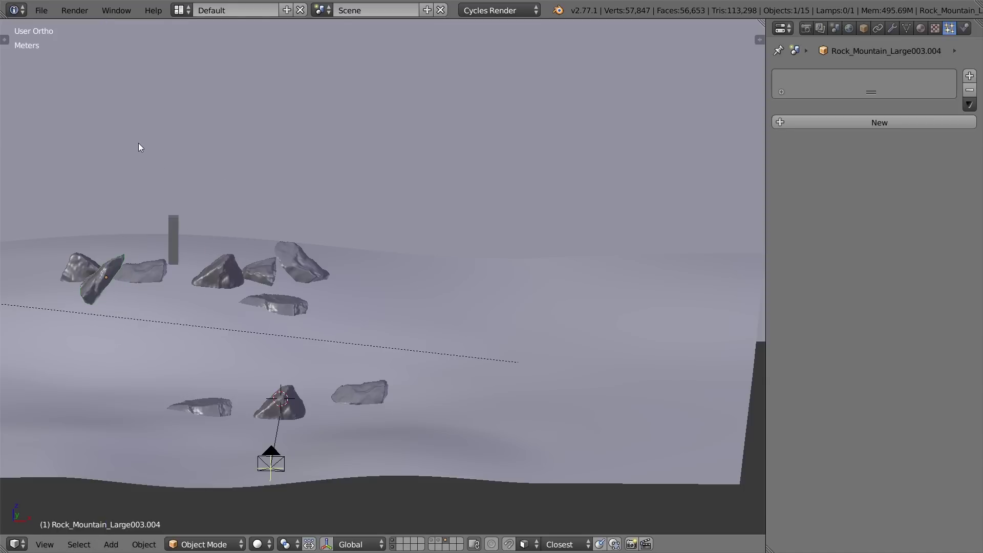
In the camera view, rotate the upright rock, lower it along Z and move it onto the ridge
{"action": "key", "text": "KP_0"}
{"action": "key", "text": "KP_0"}
{"action": "key", "text": "KP_0"}
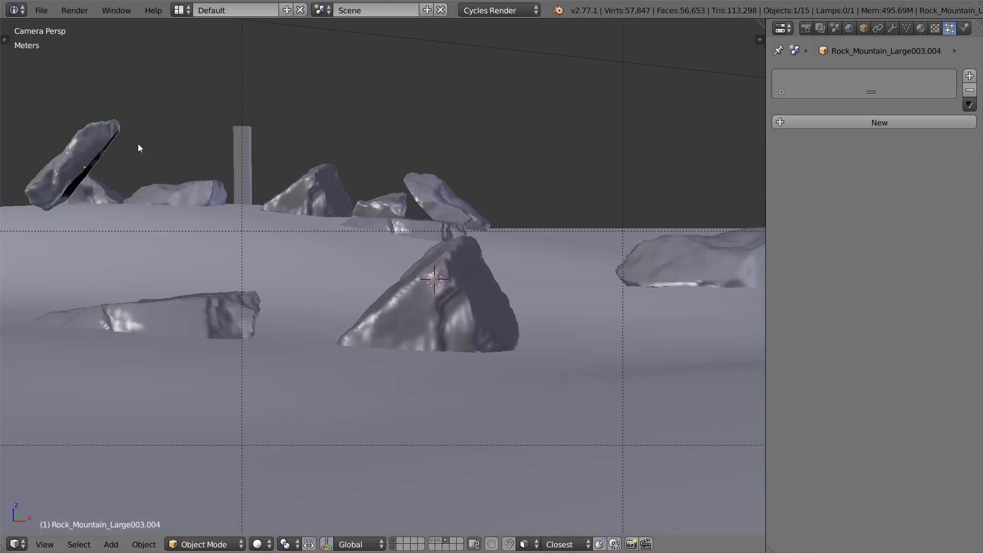
{"action": "key", "text": "r"}
{"action": "left_click", "coordinate": [179, 152]}
{"action": "key", "text": "g"}
{"action": "key", "text": "z"}
{"action": "left_click", "coordinate": [170, 173]}
{"action": "key", "text": "g"}
{"action": "left_click", "coordinate": [194, 183]}
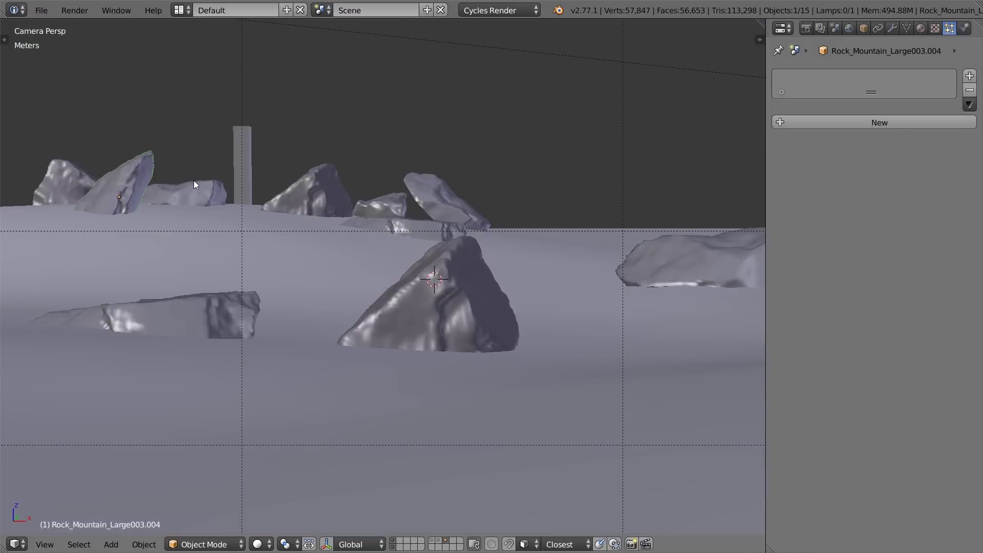
Refine the upright rock's orientation with a plain and a trackball rotation, then deselect it
{"action": "key", "text": "a"}
{"action": "scroll", "coordinate": [156, 217], "scroll_direction": "down", "scroll_amount": 1}
{"action": "key", "text": "r"}
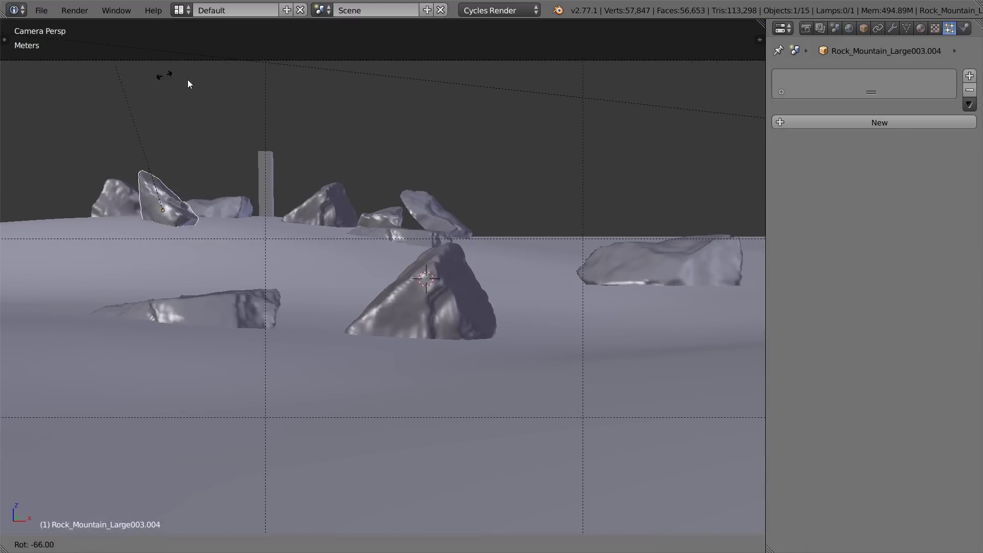
{"action": "left_click", "coordinate": [251, 153]}
{"action": "key", "text": "r"}
{"action": "key", "text": "r"}
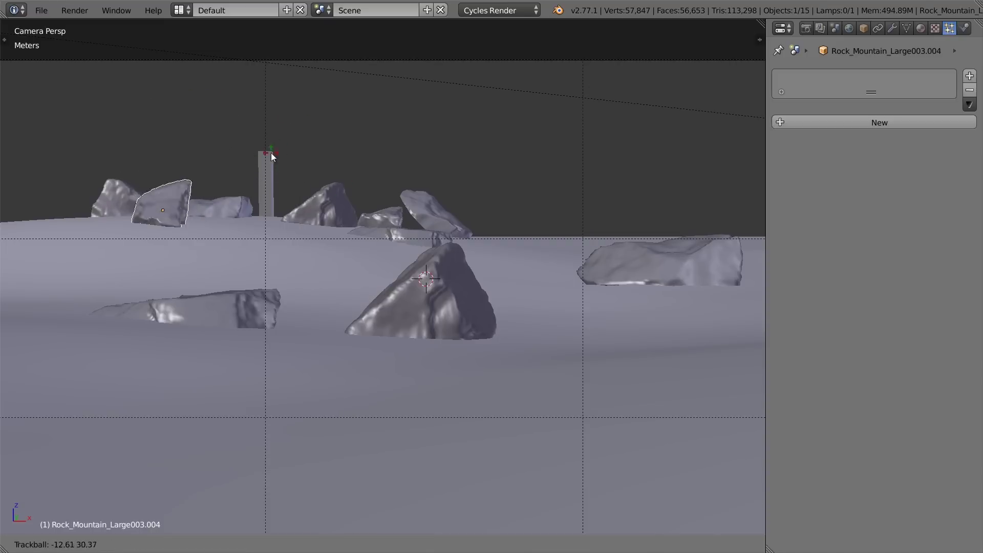
{"action": "left_click", "coordinate": [279, 174]}
{"action": "key", "text": "a"}
Duplicate more of the large rocks and cluster the copies on the slope around the monolith
{"action": "scroll", "coordinate": [358, 252], "scroll_direction": "down", "scroll_amount": 2}
{"action": "scroll", "coordinate": [354, 252], "scroll_direction": "up", "scroll_amount": 2}
{"action": "scroll", "coordinate": [353, 246], "scroll_direction": "down", "scroll_amount": 1}
{"action": "middle_click_drag", "start_coordinate": [378, 233], "coordinate": [450, 296]}
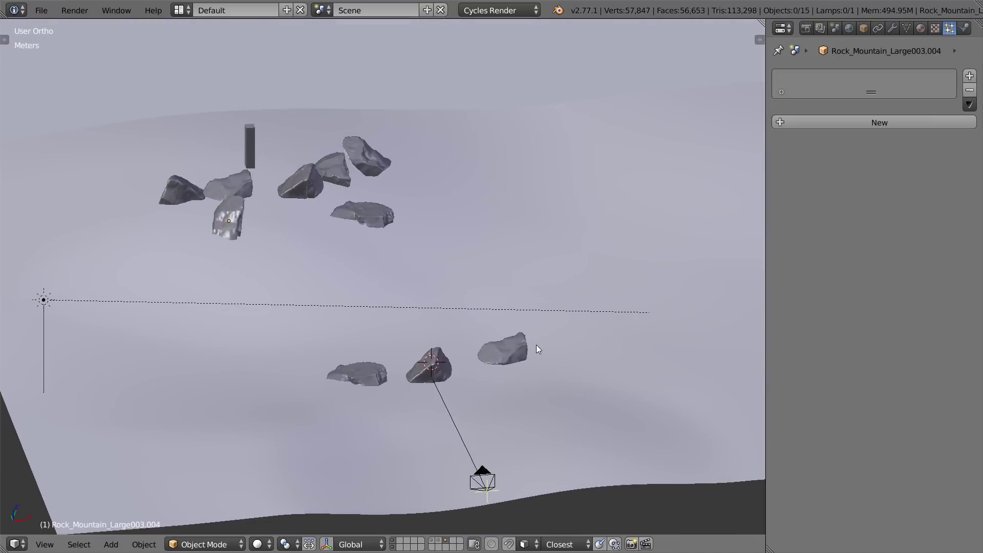
{"action": "right_click", "coordinate": [494, 348]}
{"action": "middle_click_drag", "start_coordinate": [501, 347], "coordinate": [570, 340]}
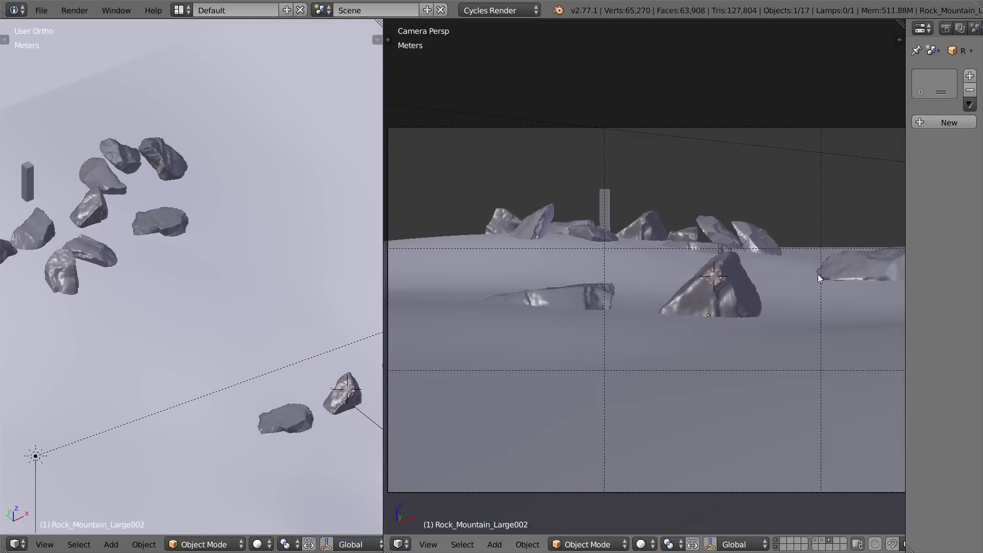
{"action": "left_click", "coordinate": [804, 187]}
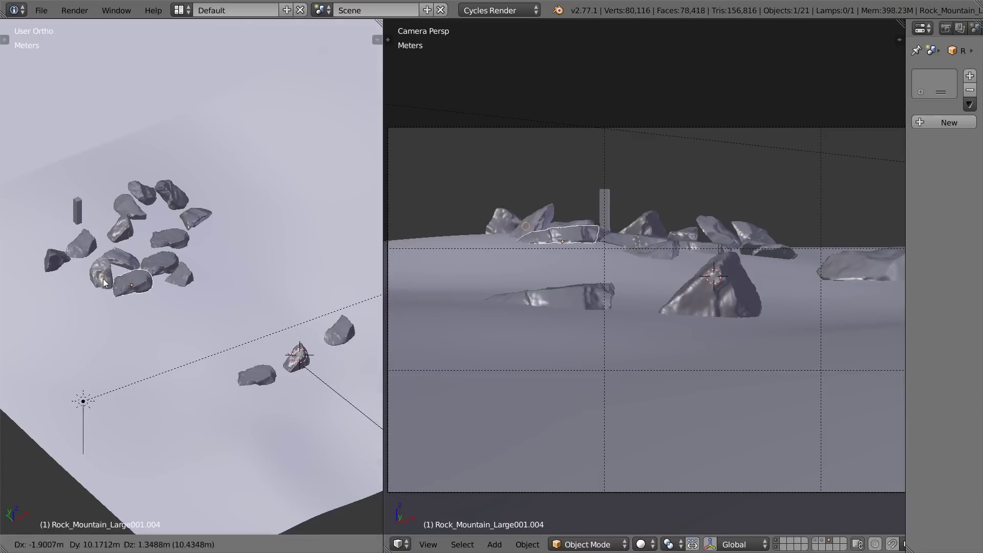
{"action": "key", "text": "shift+d"}
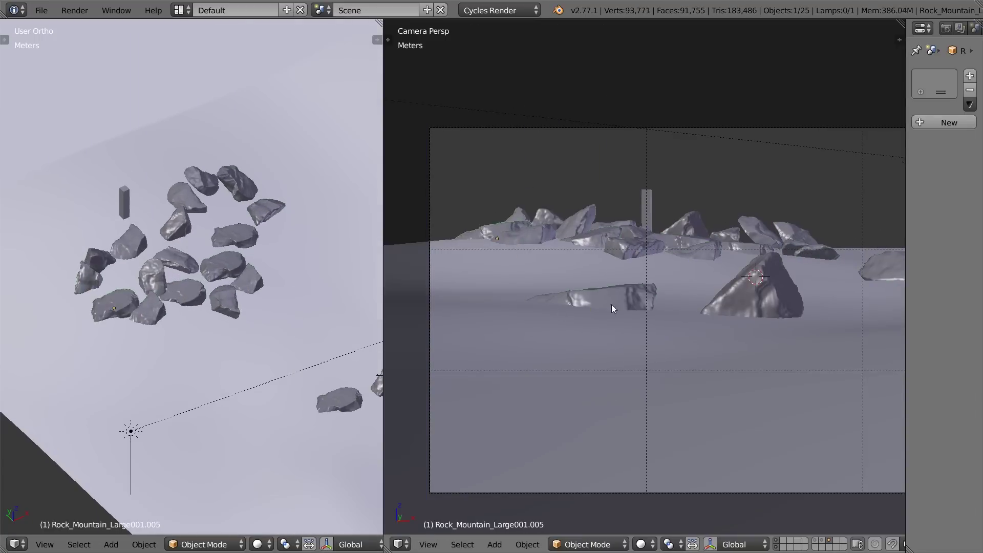
Spread further rock duplicates across the terrain, including one on the horizon and a large one close to the camera, rotated about Z
{"action": "scroll", "coordinate": [614, 308], "scroll_direction": "down", "scroll_amount": 3}
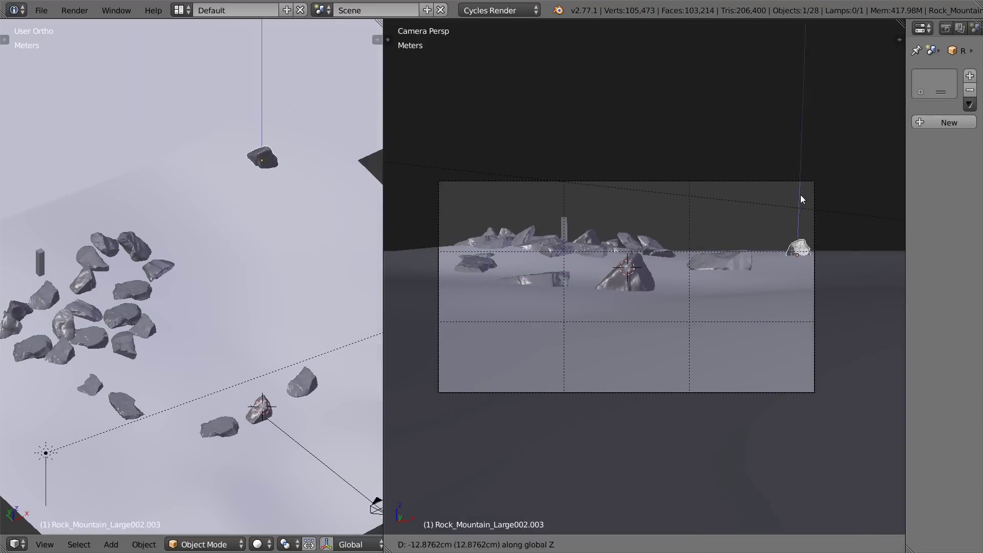
{"action": "key", "text": "shift+d"}
{"action": "key", "text": "y"}
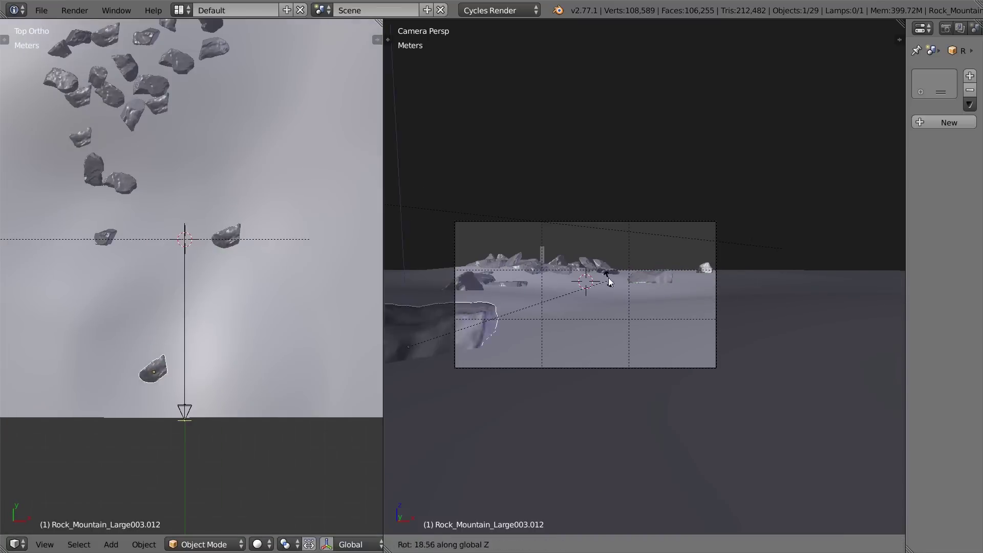
{"action": "left_click", "coordinate": [617, 321]}
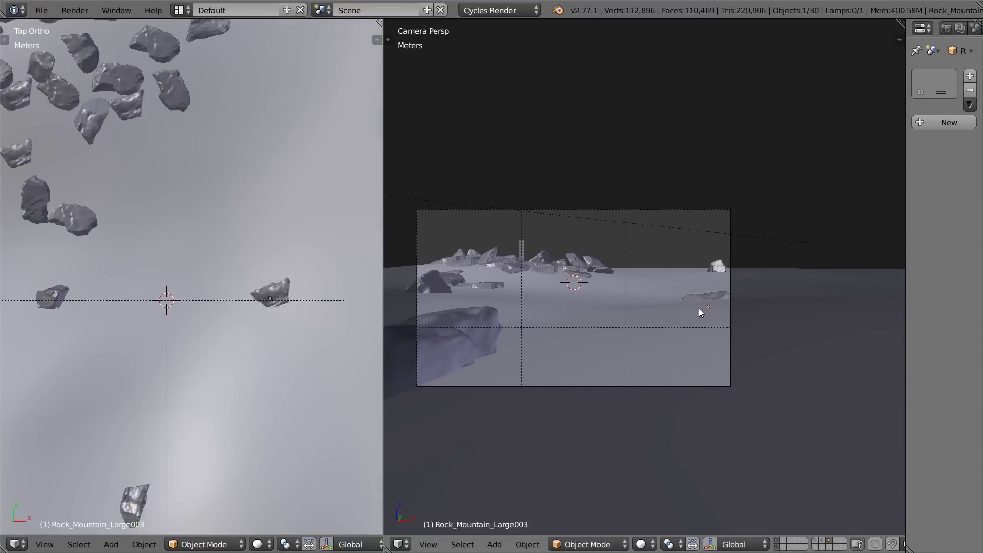
{"action": "key", "text": "r"}
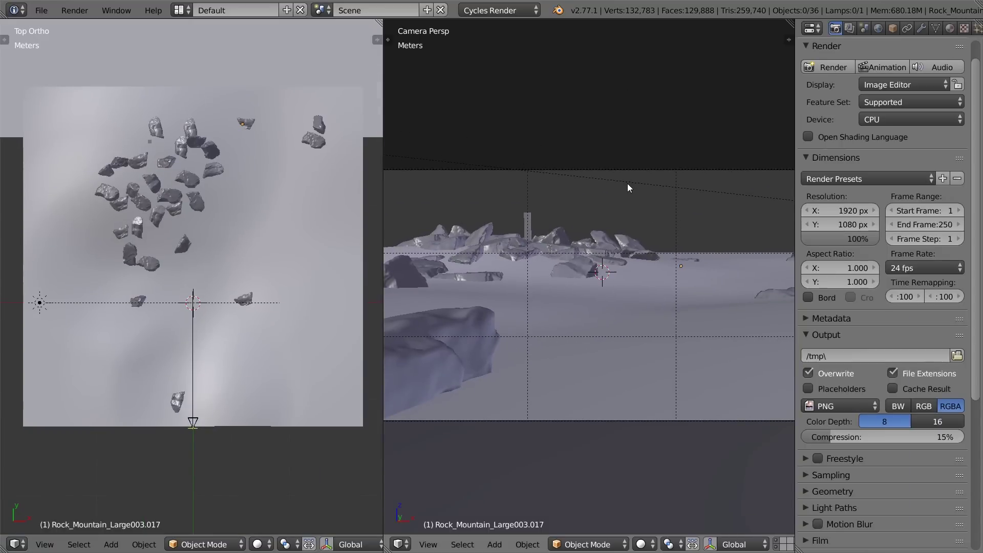
Show the rendered image of the Mars landscape
{"action": "key", "text": "F11"}
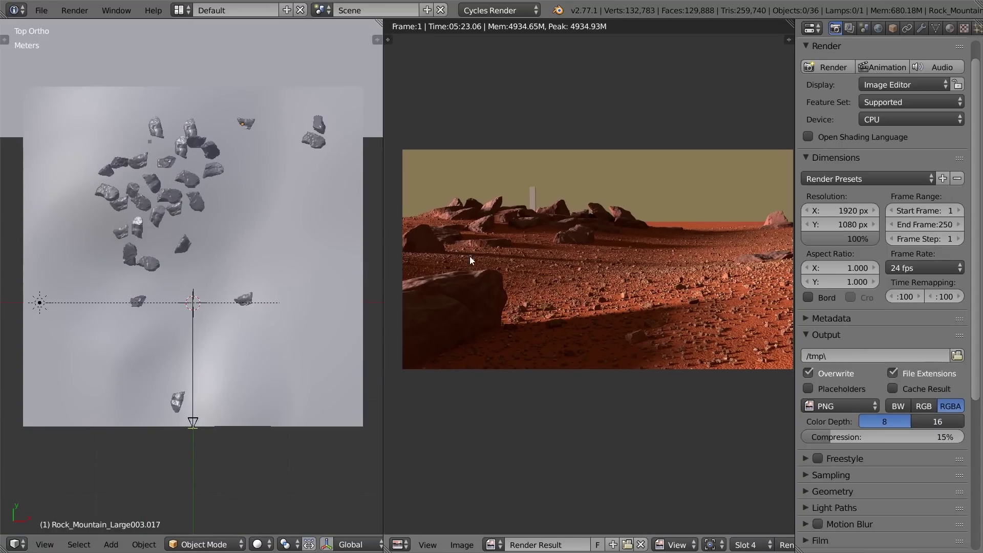
Widen the image editor and fit the full Mars render in it for review
{"action": "left_click_drag", "start_coordinate": [384, 233], "coordinate": [173, 256]}
{"action": "key", "text": "shift+Home"}
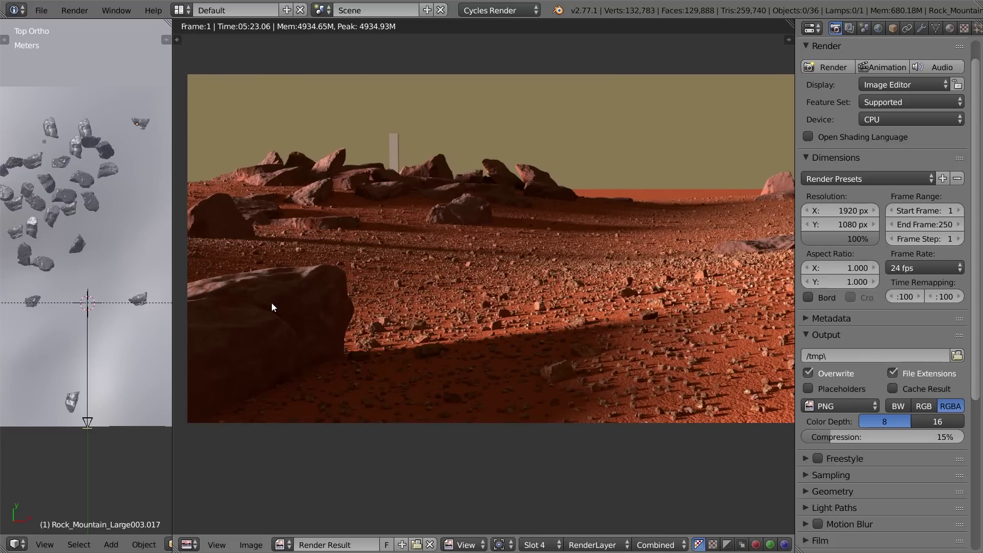
{"action": "middle_click_drag", "start_coordinate": [522, 366], "coordinate": [507, 368]}
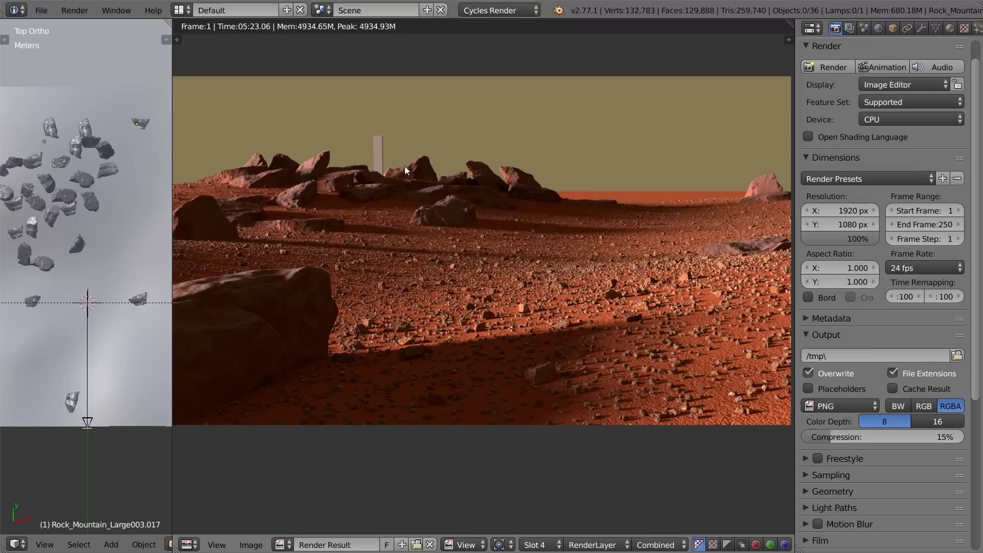
{"action": "middle_click_drag", "start_coordinate": [590, 240], "coordinate": [576, 223]}
{"action": "scroll", "coordinate": [498, 263], "scroll_direction": "down", "scroll_amount": 1}
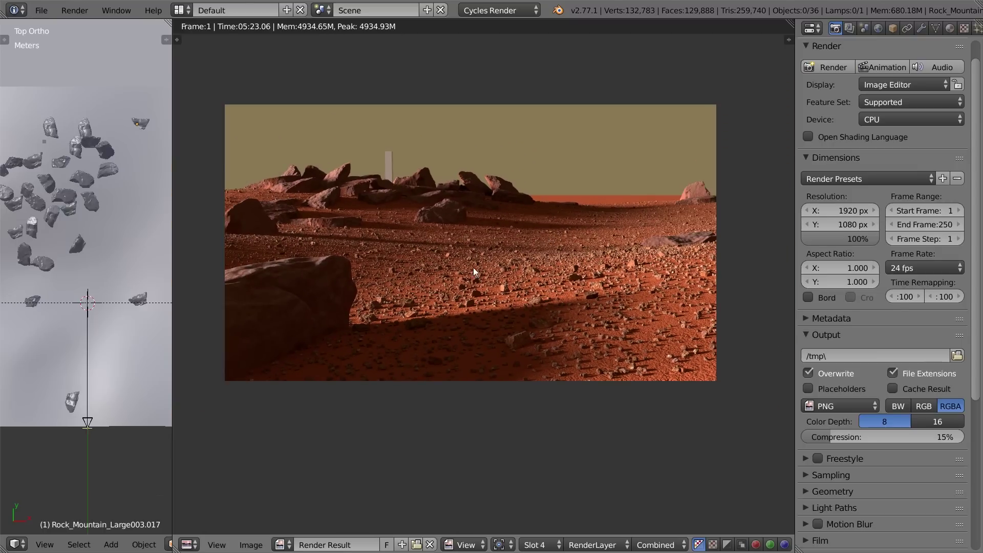
Examine the render up close, covering the rock cluster around the monolith, the foreground rock and the ground between the large rocks
{"action": "middle_click_drag", "start_coordinate": [475, 267], "coordinate": [514, 271]}
{"action": "scroll", "coordinate": [509, 270], "scroll_direction": "up", "scroll_amount": 1}
{"action": "middle_click_drag", "start_coordinate": [418, 240], "coordinate": [513, 297]}
{"action": "scroll", "coordinate": [441, 254], "scroll_direction": "up", "scroll_amount": 3}
{"action": "middle_click_drag", "start_coordinate": [474, 239], "coordinate": [526, 223]}
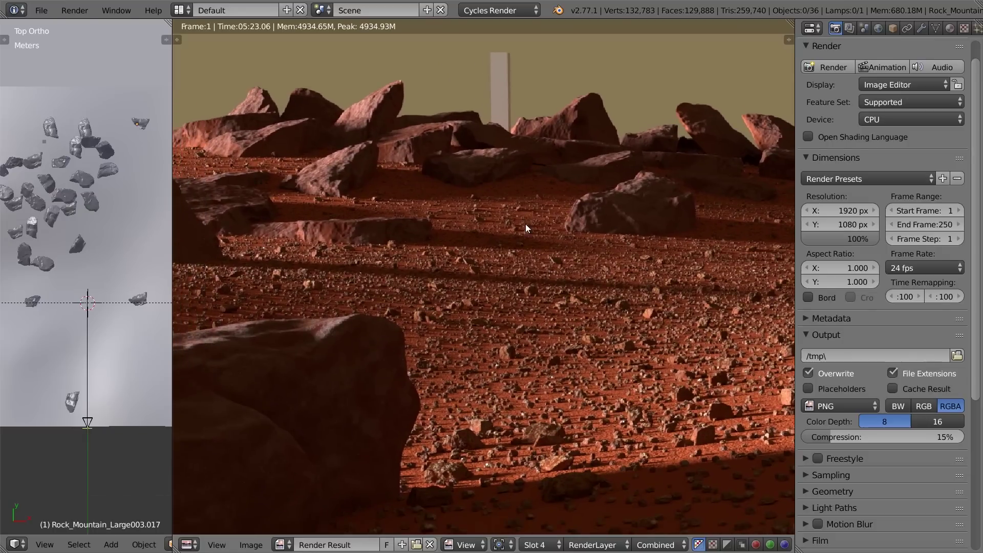
{"action": "scroll", "coordinate": [485, 274], "scroll_direction": "down", "scroll_amount": 2}
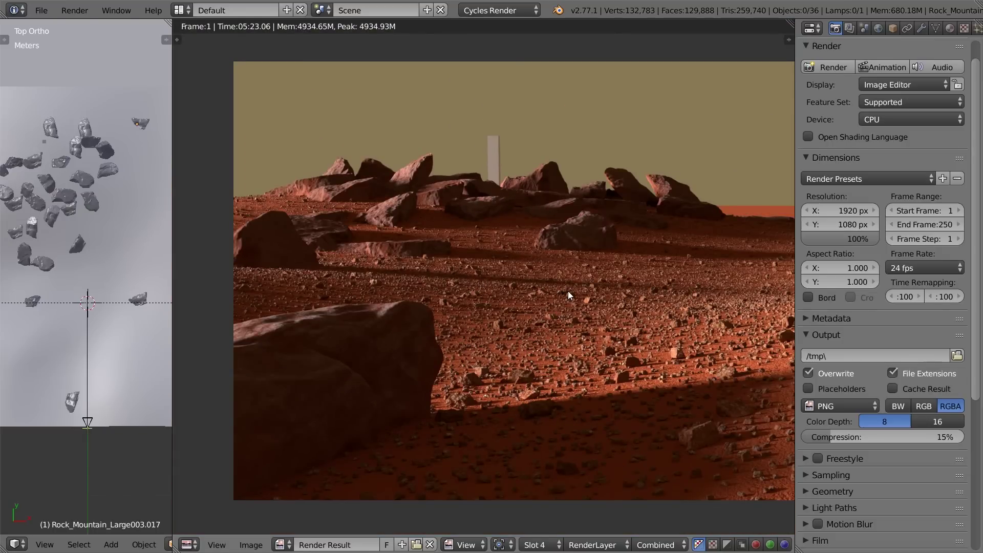
{"action": "scroll", "coordinate": [568, 290], "scroll_direction": "up", "scroll_amount": 3}
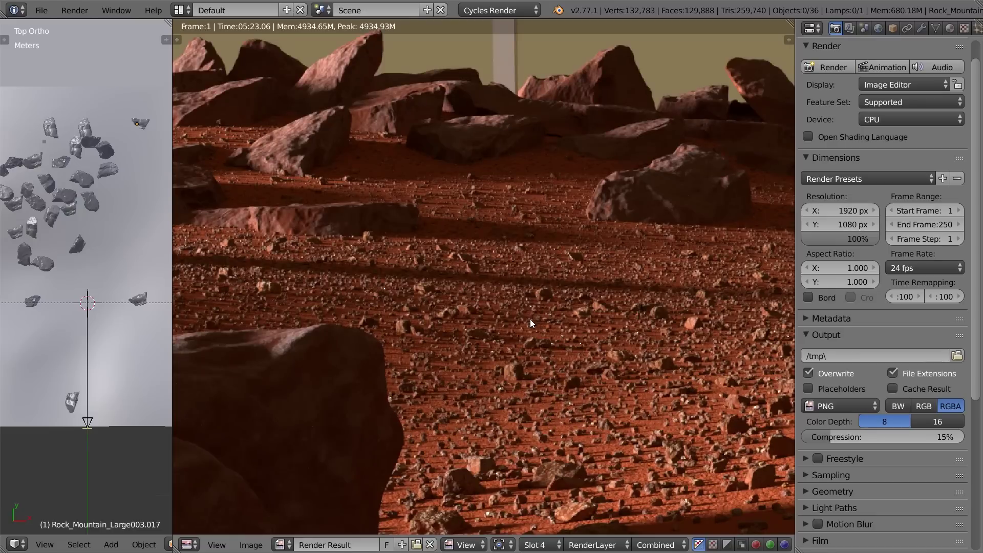
{"action": "middle_click_drag", "start_coordinate": [530, 214], "coordinate": [537, 244]}
{"action": "scroll", "coordinate": [536, 245], "scroll_direction": "down", "scroll_amount": 1}
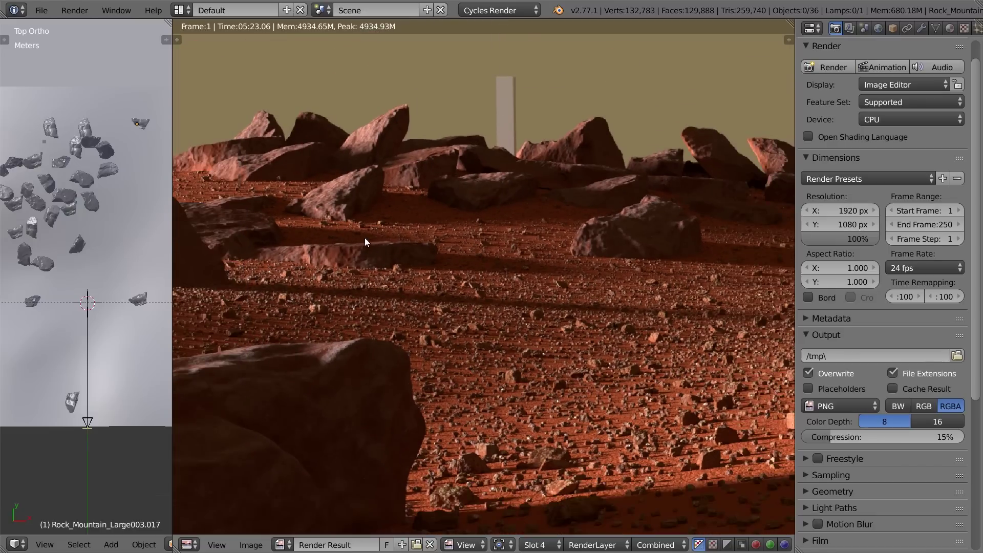
{"action": "middle_click_drag", "start_coordinate": [425, 241], "coordinate": [451, 242]}
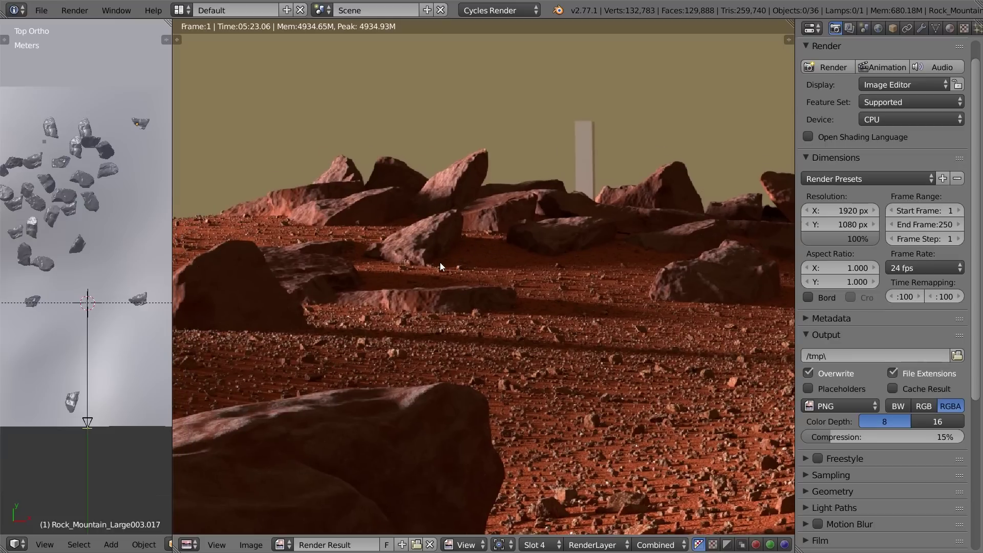
Switch to the file manager and open the Reference Photos folder inside the Mars project folder
{"action": "key", "text": "alt+Tab"}
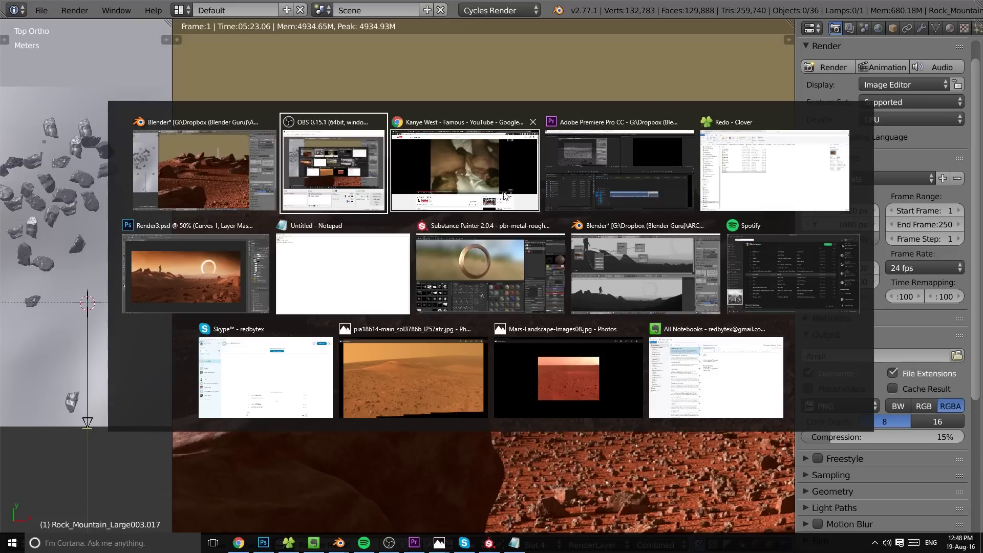
{"action": "left_click", "coordinate": [786, 195]}
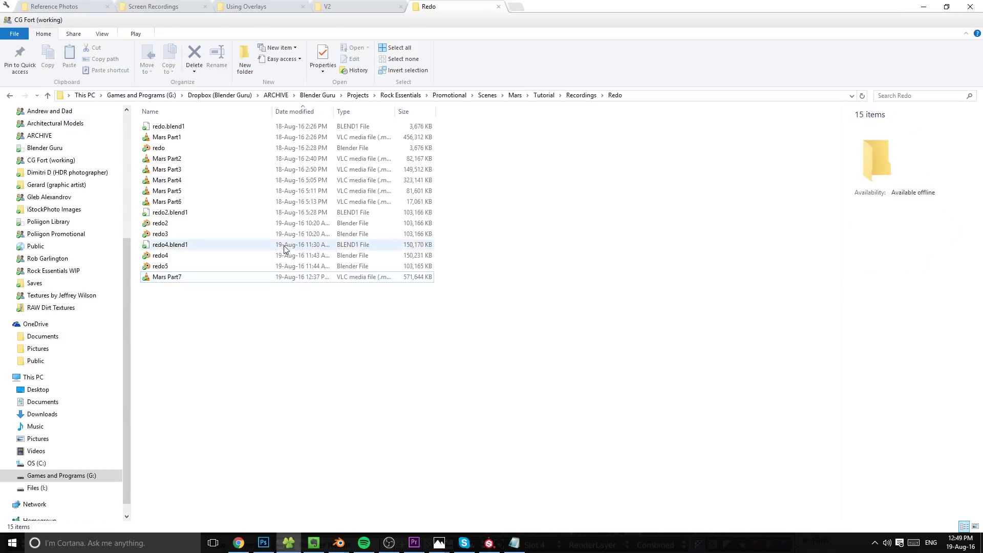
{"action": "left_click", "coordinate": [359, 7]}
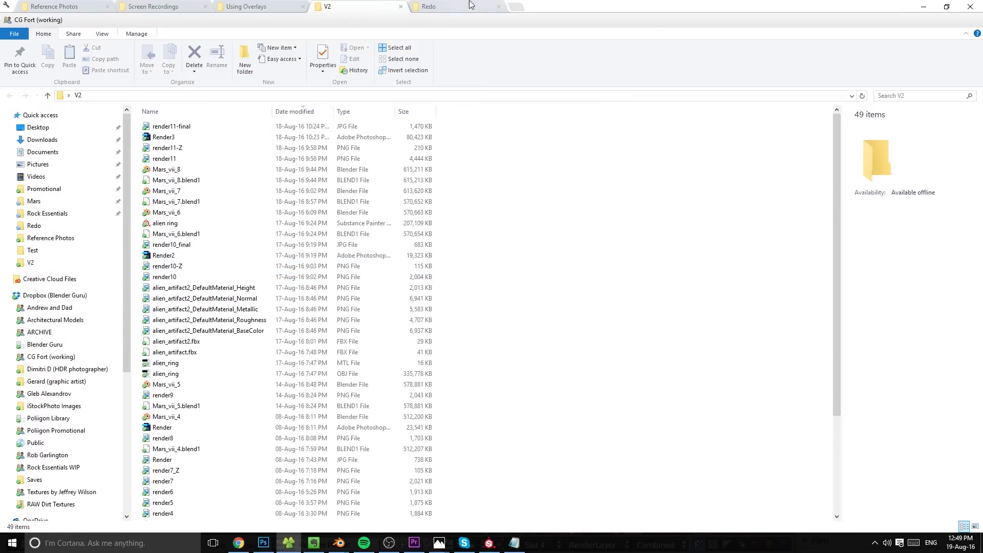
{"action": "left_click", "coordinate": [451, 6]}
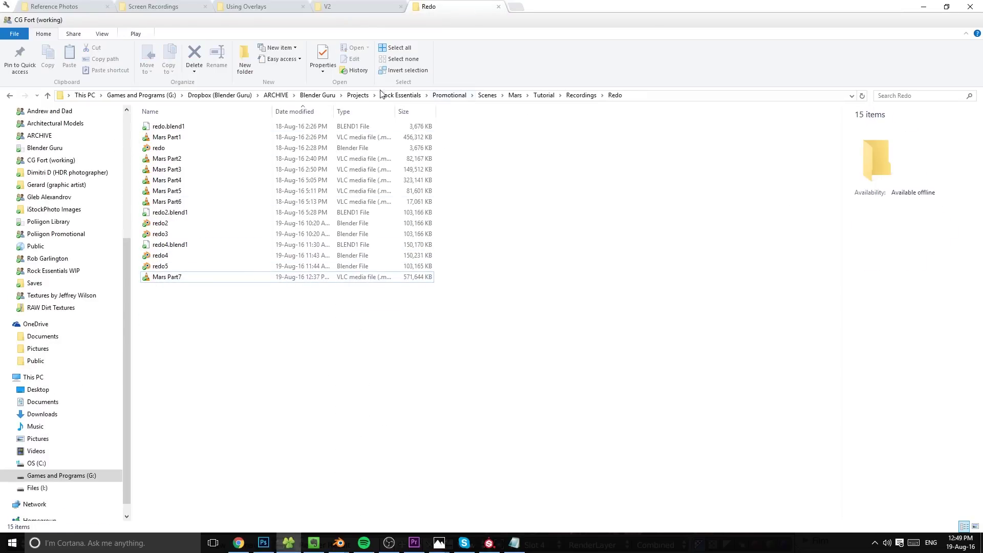
{"action": "scroll", "coordinate": [89, 137], "scroll_direction": "up", "scroll_amount": 6}
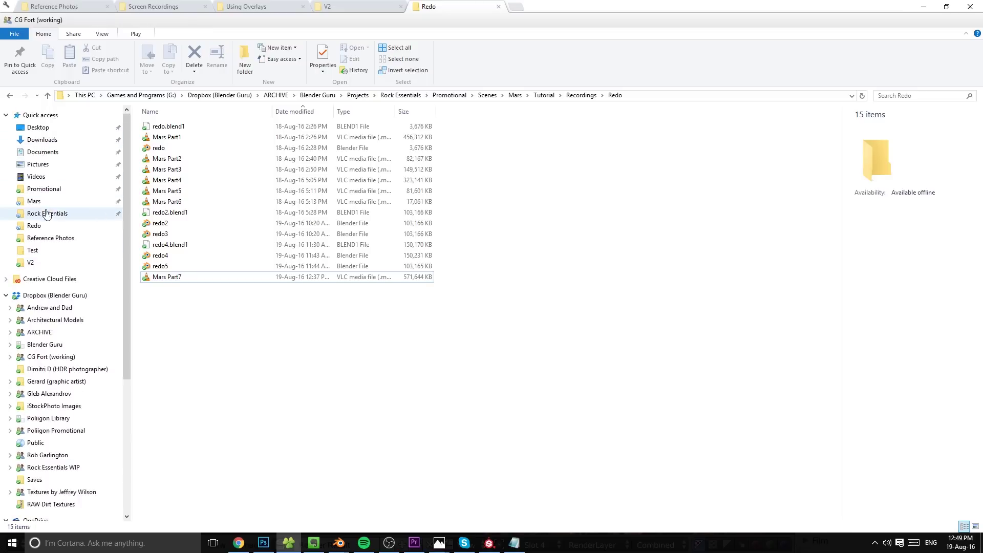
{"action": "left_click", "coordinate": [46, 211]}
{"action": "left_click", "coordinate": [36, 201]}
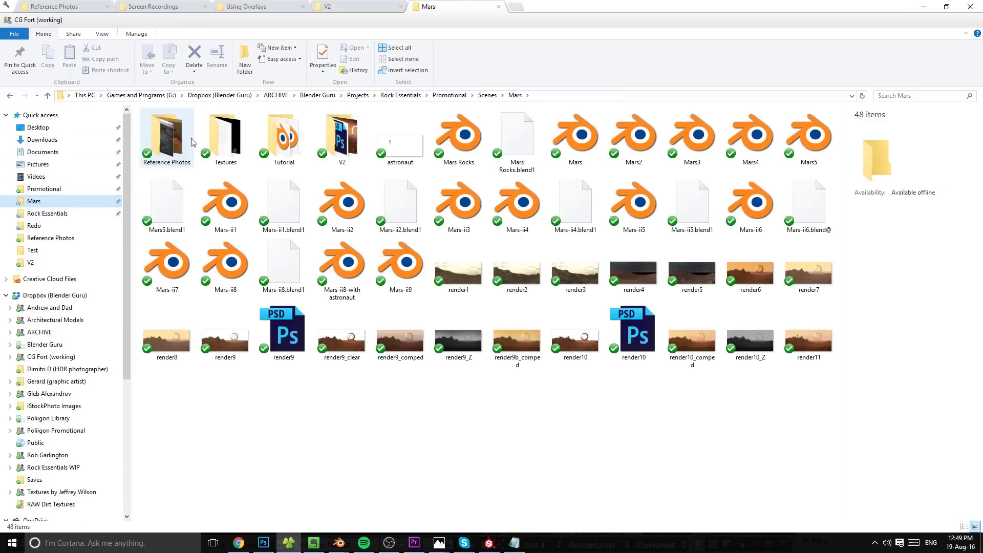
{"action": "double_click", "coordinate": [167, 137]}
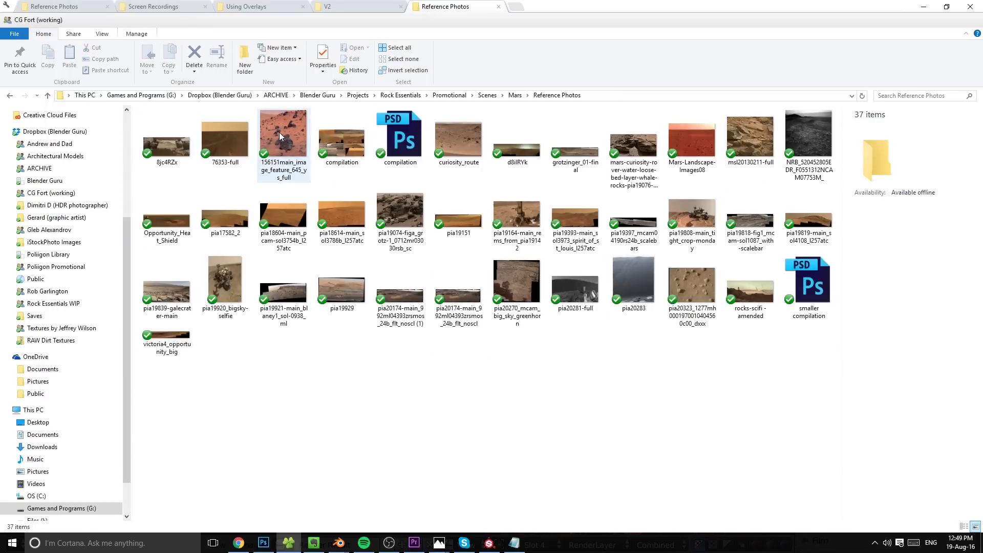
Open the photo 156151main_image_feature_645_ys_full and browse the following Mars references, examining how small rocks scatter around the larger ones
{"action": "double_click", "coordinate": [294, 133]}
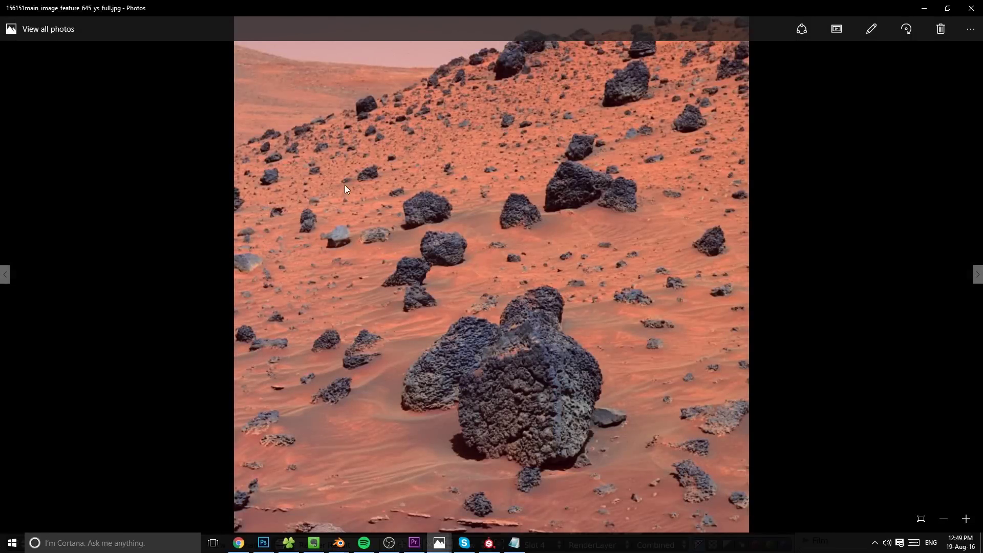
{"action": "key", "text": "Right"}
{"action": "key", "text": "Right"}
{"action": "key", "text": "Left"}
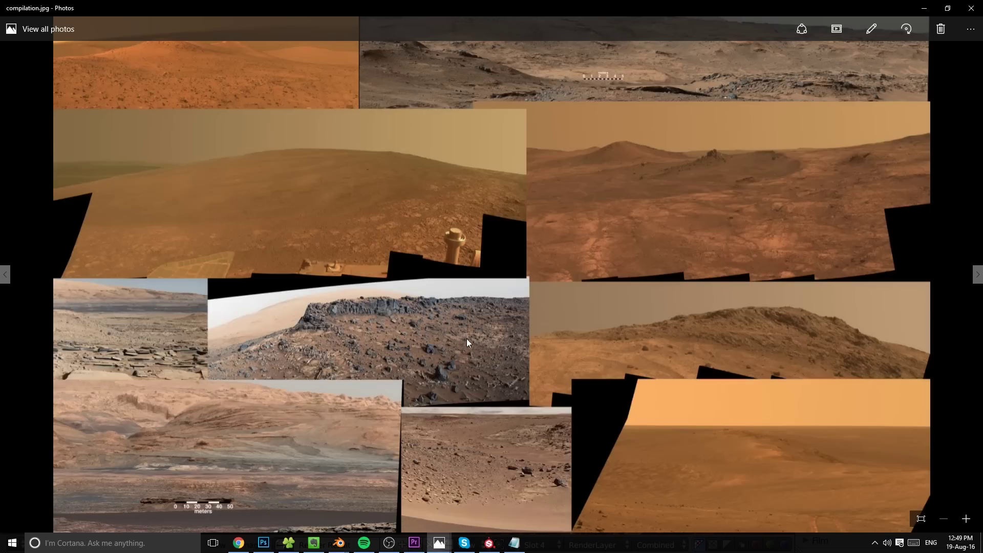
{"action": "key", "text": "Right"}
{"action": "key", "text": "Right"}
{"action": "key", "text": "Right"}
{"action": "key", "text": "Right"}
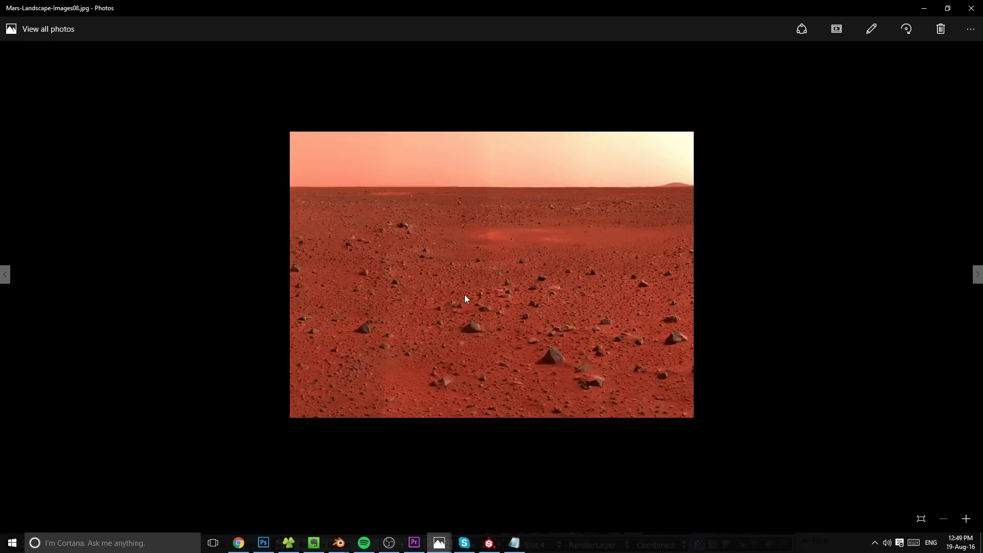
{"action": "key", "text": "Right"}
{"action": "key", "text": "Right"}
{"action": "key", "text": "Right"}
{"action": "key", "text": "Right"}
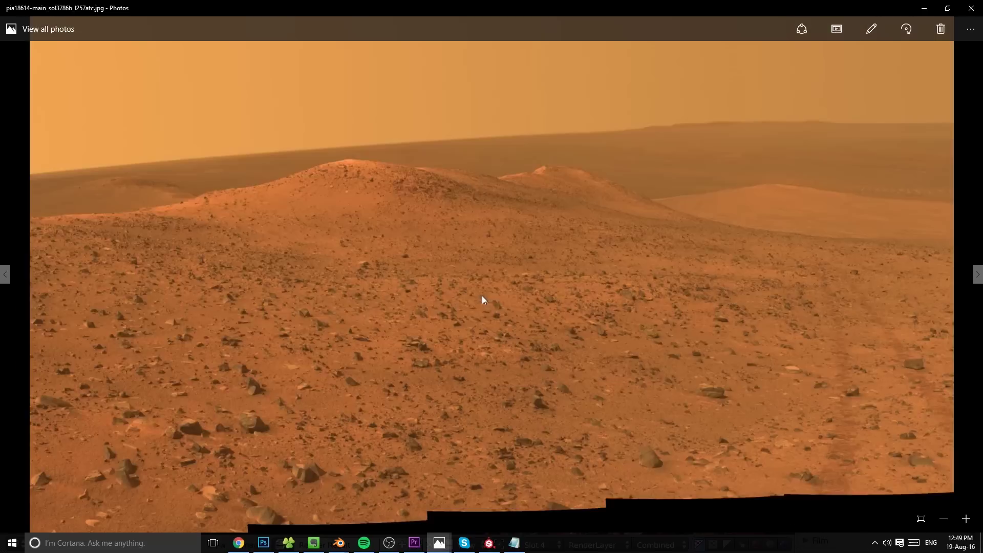
Continue to the photo pia19393-main_sol3973_spirit_of_st_louis_l257atc and examine the rock pile on its ridge up close
{"action": "key", "text": "Right"}
{"action": "key", "text": "Right"}
{"action": "key", "text": "Right"}
{"action": "key", "text": "Right"}
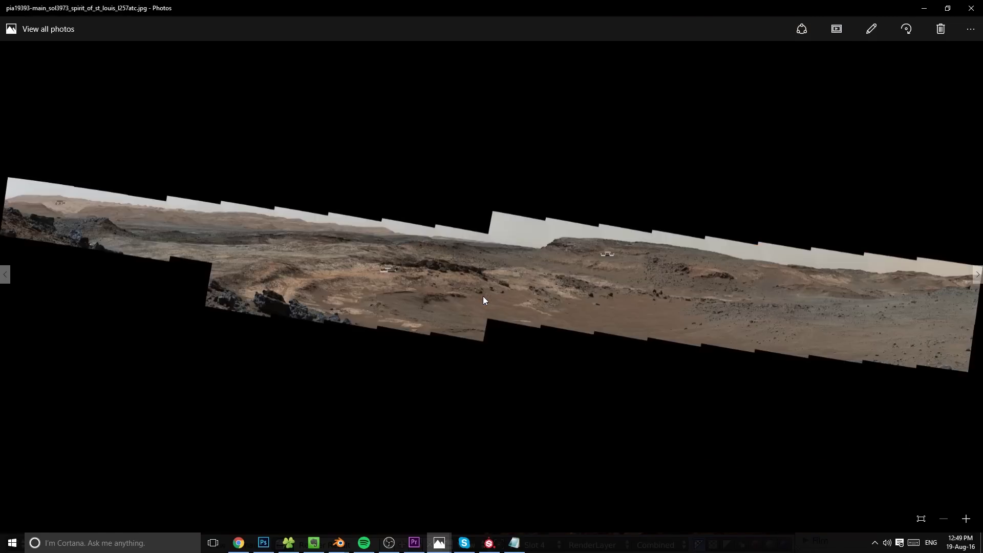
{"action": "key", "text": "Right"}
{"action": "key", "text": "Right"}
{"action": "scroll", "coordinate": [508, 191], "scroll_direction": "up", "scroll_amount": 2}
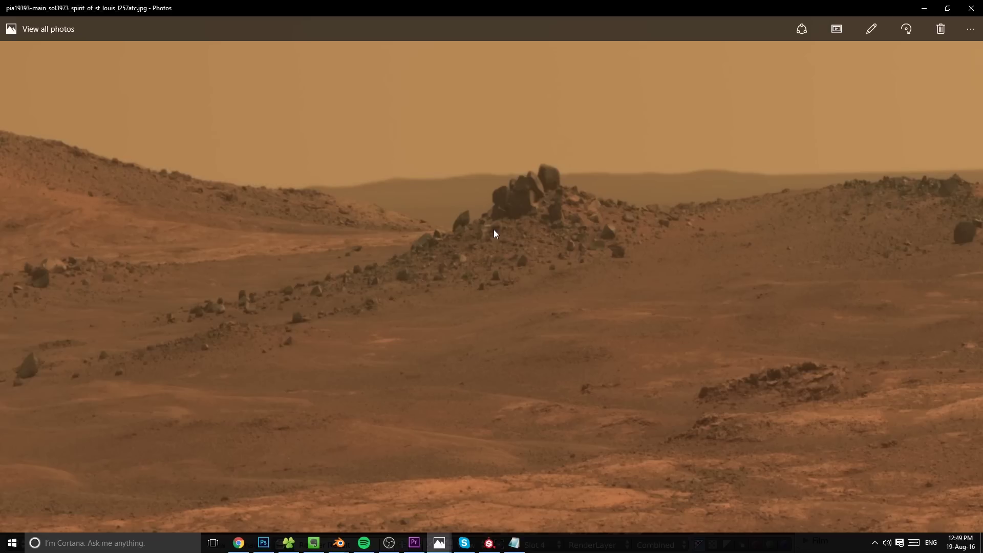
Switch back to Blender, widen the top view slightly and close the render to return to the camera view
{"action": "key", "text": "alt+Tab"}
{"action": "left_click", "coordinate": [526, 162]}
{"action": "scroll", "coordinate": [520, 164], "scroll_direction": "down", "scroll_amount": 5}
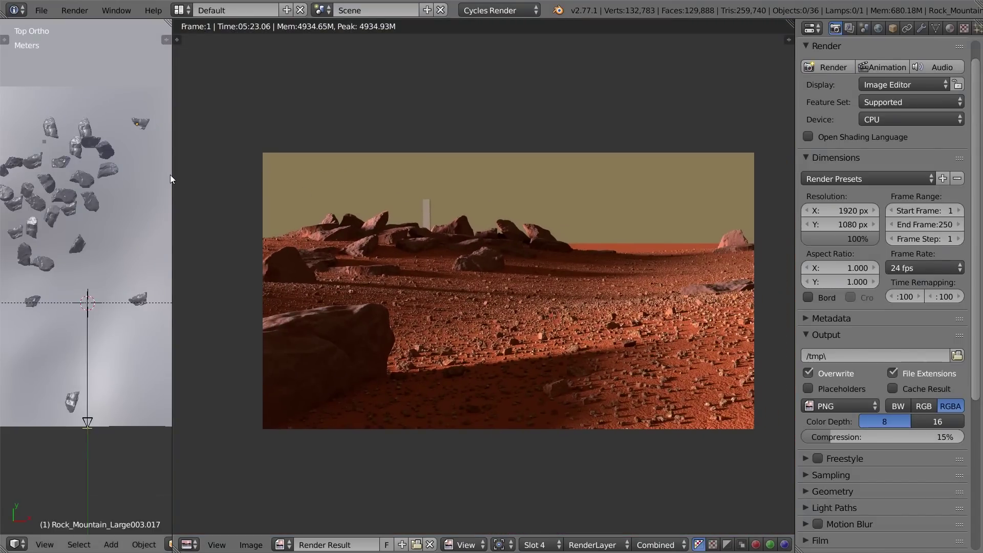
{"action": "left_click_drag", "start_coordinate": [171, 177], "coordinate": [205, 176]}
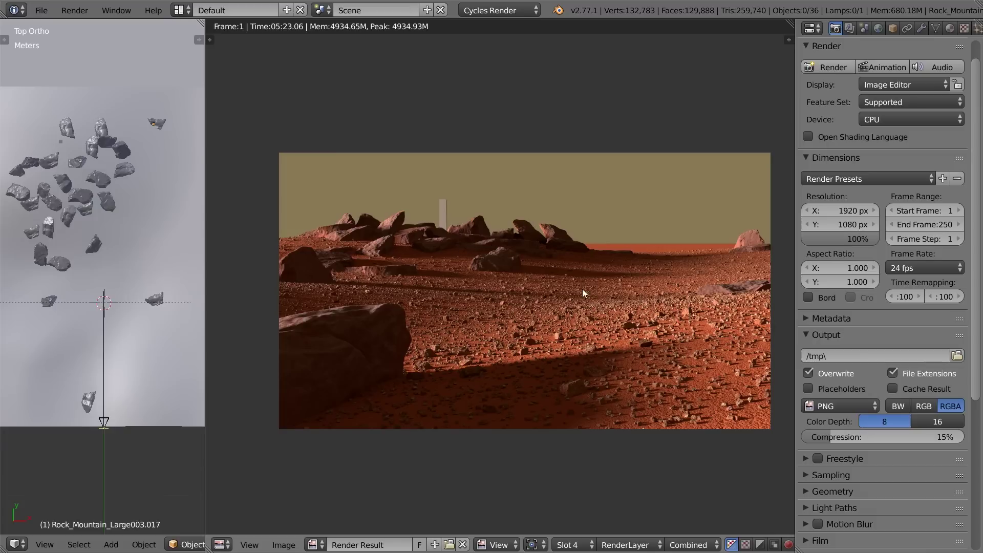
{"action": "key", "text": "Escape"}
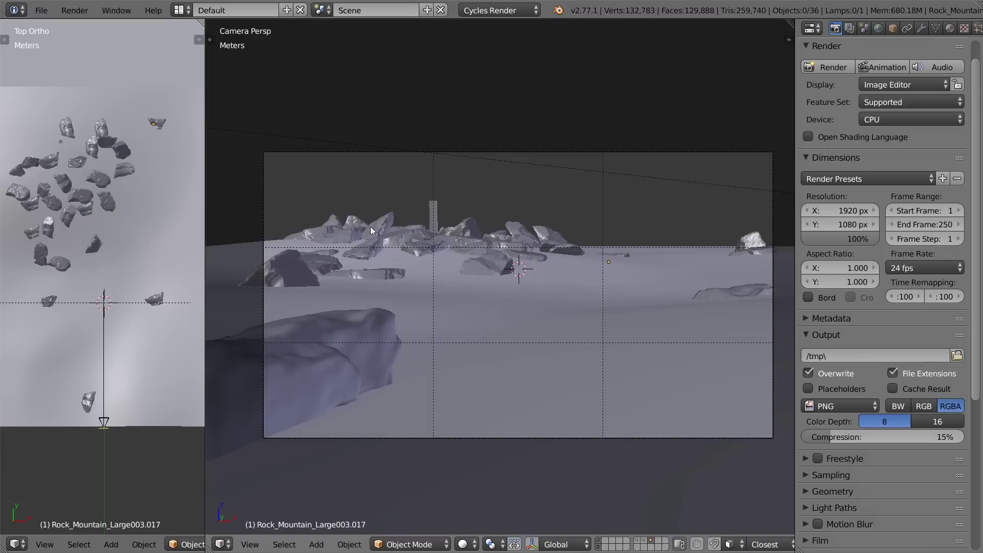
On an empty layer, append the rock heap objects from the Heaps folder of the Individual Rocks library
{"action": "left_click", "coordinate": [658, 540]}
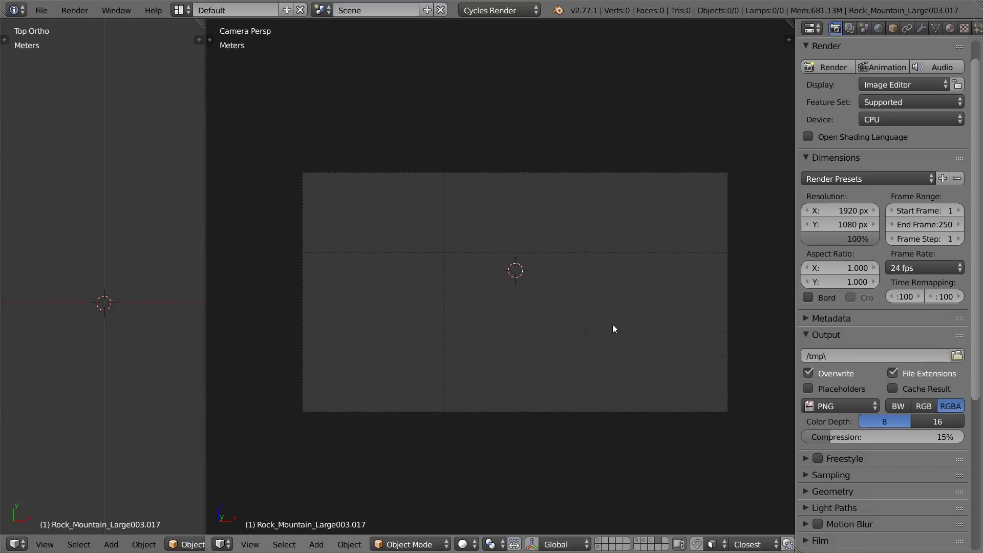
{"action": "left_click", "coordinate": [41, 11]}
{"action": "left_click", "coordinate": [86, 232]}
{"action": "left_click", "coordinate": [219, 93]}
{"action": "left_click", "coordinate": [213, 81]}
{"action": "left_click", "coordinate": [214, 81]}
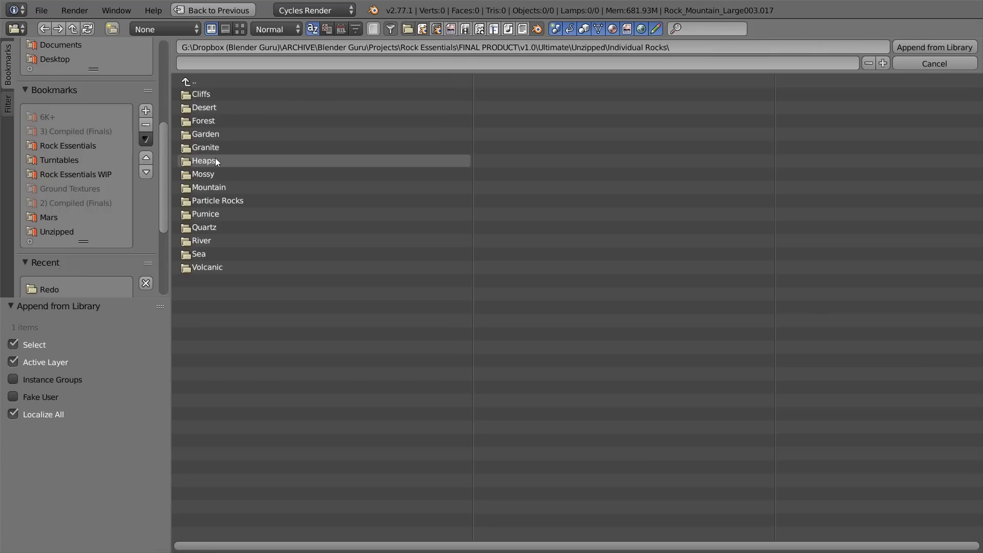
{"action": "left_click", "coordinate": [215, 160]}
{"action": "left_click", "coordinate": [237, 107]}
{"action": "left_click", "coordinate": [222, 134]}
{"action": "left_click", "coordinate": [251, 93]}
{"action": "key", "text": "Return"}
Inspect the appended rock heaps in the 3D view, focusing on their stones and ground bases
{"action": "middle_click_drag", "start_coordinate": [530, 264], "coordinate": [601, 356]}
{"action": "scroll", "coordinate": [486, 330], "scroll_direction": "up", "scroll_amount": 1}
{"action": "scroll", "coordinate": [498, 338], "scroll_direction": "up", "scroll_amount": 3}
{"action": "middle_click_drag", "start_coordinate": [338, 287], "coordinate": [477, 303], "text": "shift"}
{"action": "scroll", "coordinate": [472, 300], "scroll_direction": "up", "scroll_amount": 2}
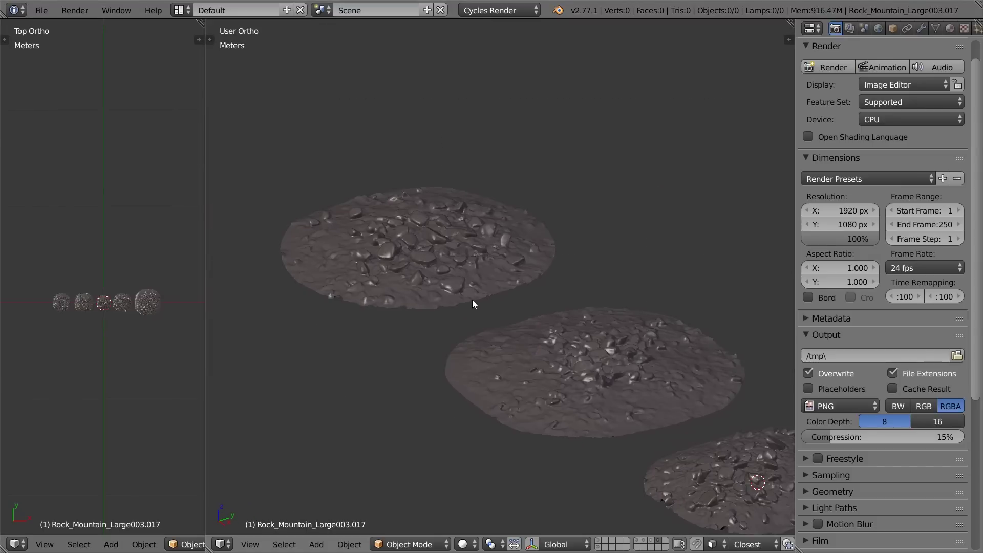
{"action": "scroll", "coordinate": [352, 247], "scroll_direction": "up", "scroll_amount": 3}
{"action": "middle_click_drag", "start_coordinate": [420, 259], "coordinate": [558, 291], "text": "shift"}
{"action": "scroll", "coordinate": [559, 291], "scroll_direction": "down", "scroll_amount": 1}
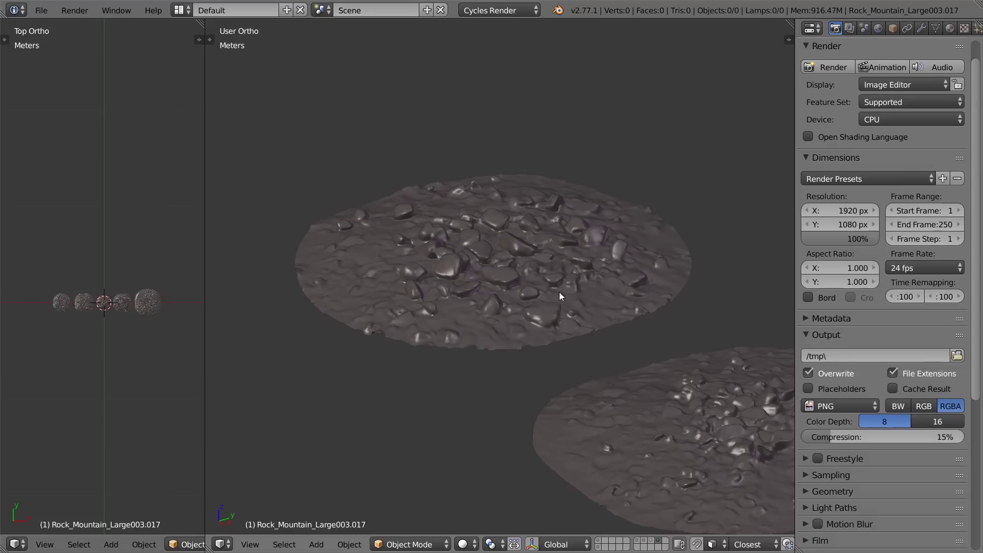
Show the lamp's layer as well, preview the heaps with rendered shading and frame the selected Rocks_Heap001
{"action": "left_click", "coordinate": [598, 547], "text": "shift"}
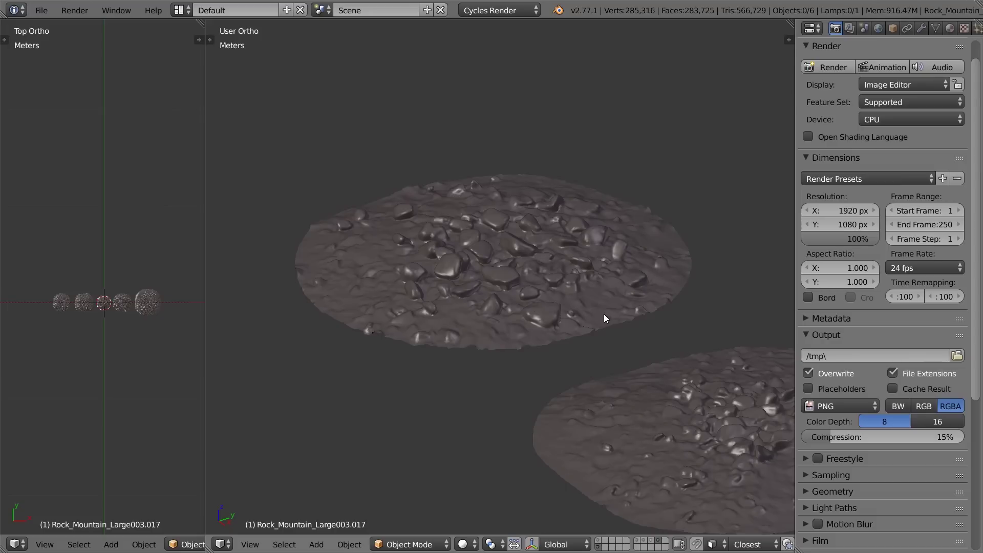
{"action": "key", "text": "shift+z"}
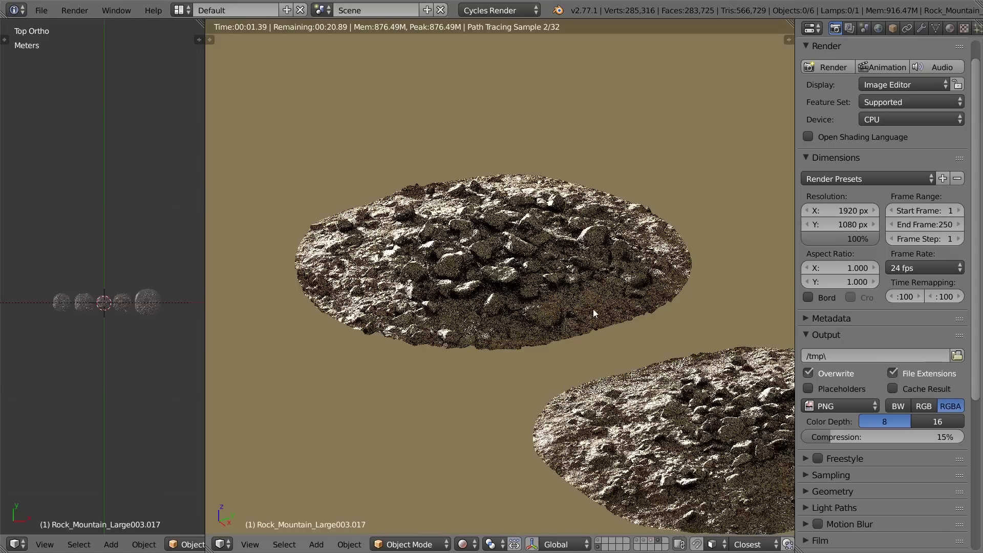
{"action": "middle_click_drag", "start_coordinate": [537, 302], "coordinate": [604, 302]}
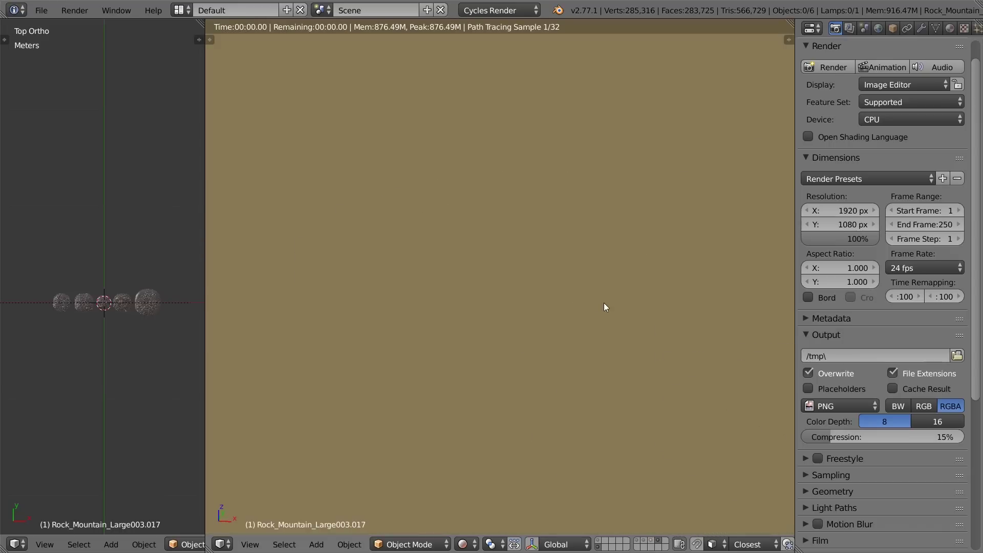
{"action": "right_click", "coordinate": [626, 248]}
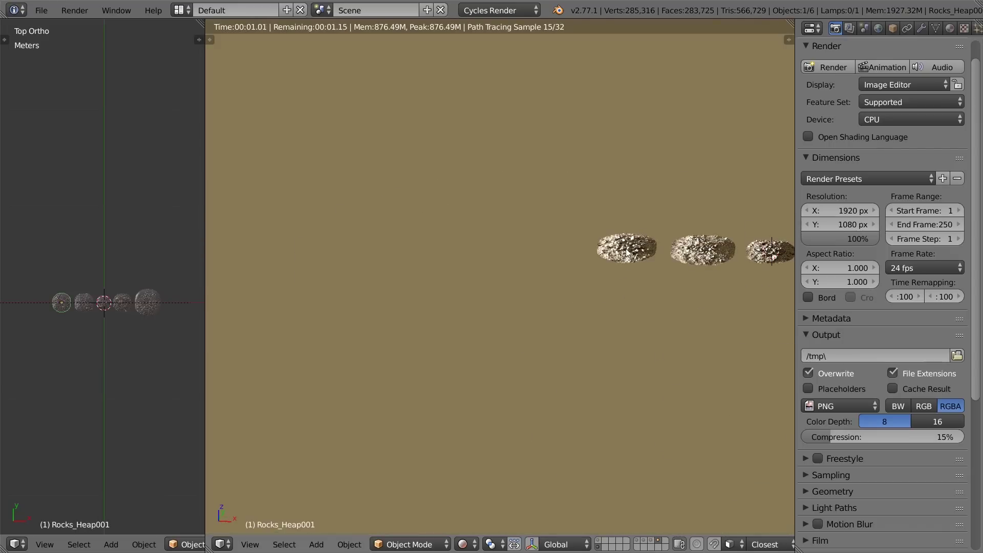
{"action": "key", "text": "KP_Decimal"}
{"action": "scroll", "coordinate": [491, 291], "scroll_direction": "up", "scroll_amount": 2}
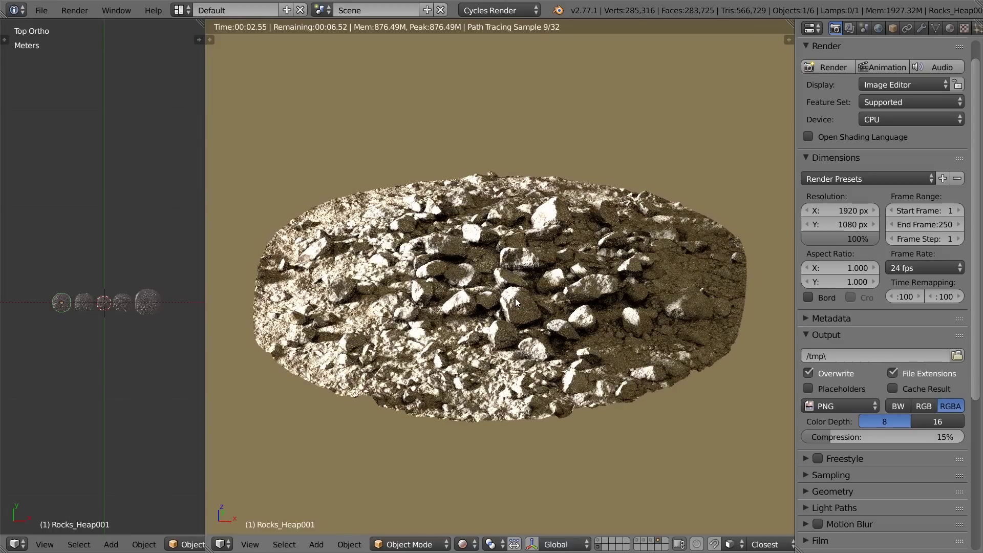
Look over the row of heaps in the rendered preview, switch back to solid shading and centre on Rocks_Heap001
{"action": "middle_click_drag", "start_coordinate": [515, 298], "coordinate": [602, 330]}
{"action": "scroll", "coordinate": [603, 327], "scroll_direction": "down", "scroll_amount": 3}
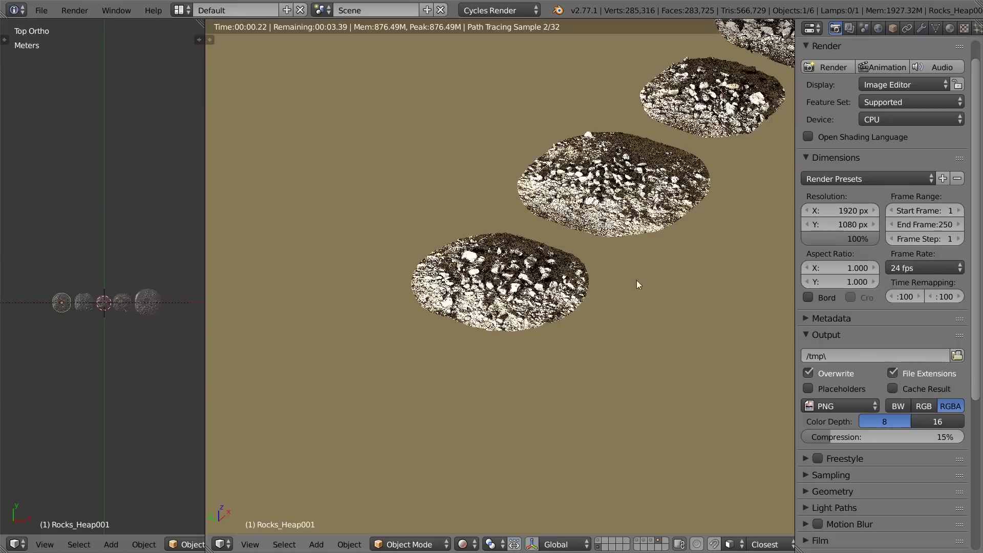
{"action": "scroll", "coordinate": [688, 257], "scroll_direction": "down", "scroll_amount": 3}
{"action": "scroll", "coordinate": [604, 316], "scroll_direction": "up", "scroll_amount": 1}
{"action": "middle_click_drag", "start_coordinate": [691, 258], "coordinate": [524, 326], "text": "shift"}
{"action": "key", "text": "shift+z"}
{"action": "scroll", "coordinate": [454, 300], "scroll_direction": "up", "scroll_amount": 2}
{"action": "middle_click_drag", "start_coordinate": [400, 325], "coordinate": [469, 329], "text": "shift"}
{"action": "scroll", "coordinate": [466, 331], "scroll_direction": "up", "scroll_amount": 1}
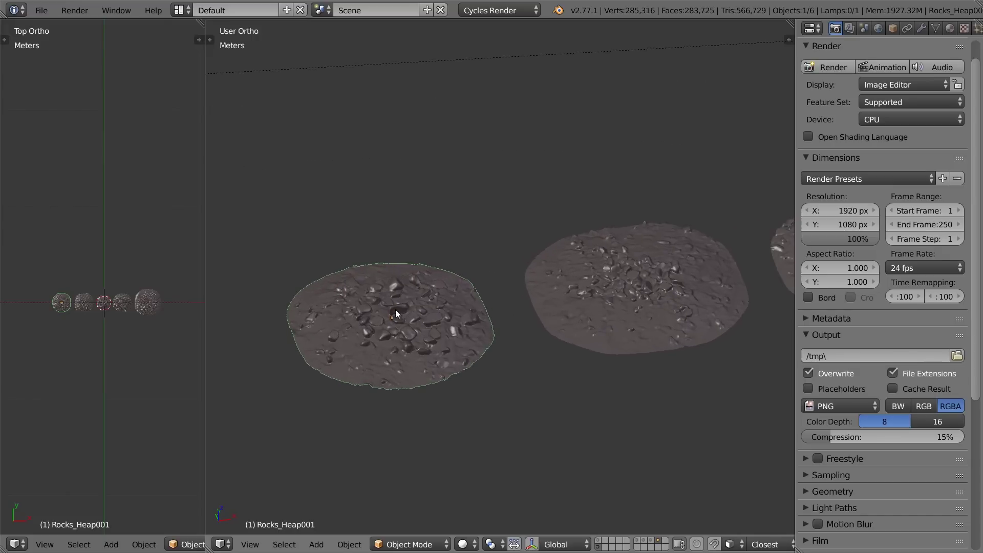
Close the top-view area so the user-perspective view fills the space, and preview the row of rock heaps with rendered shading
{"action": "scroll", "coordinate": [664, 308], "scroll_direction": "down", "scroll_amount": 6}
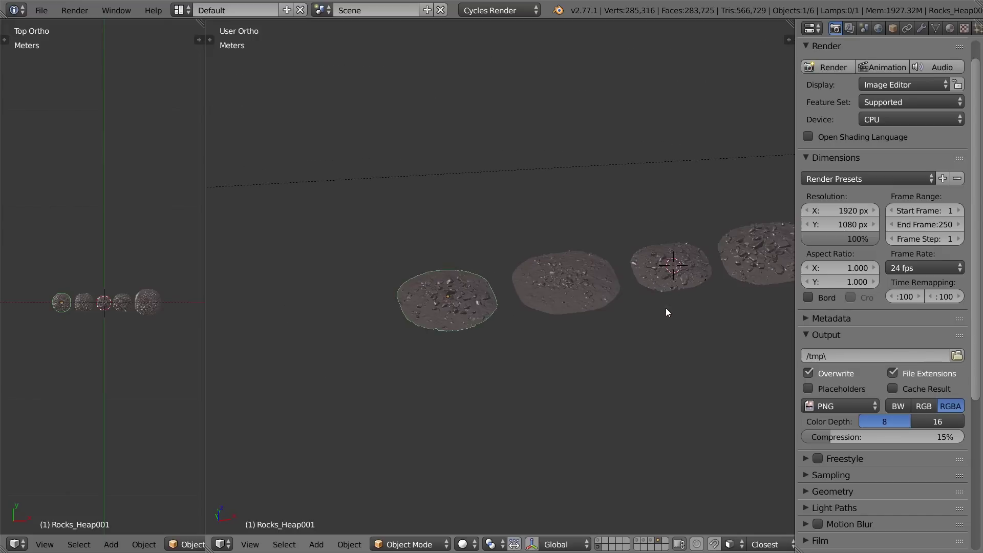
{"action": "scroll", "coordinate": [598, 335], "scroll_direction": "up", "scroll_amount": 7}
{"action": "middle_click_drag", "start_coordinate": [407, 365], "coordinate": [430, 318]}
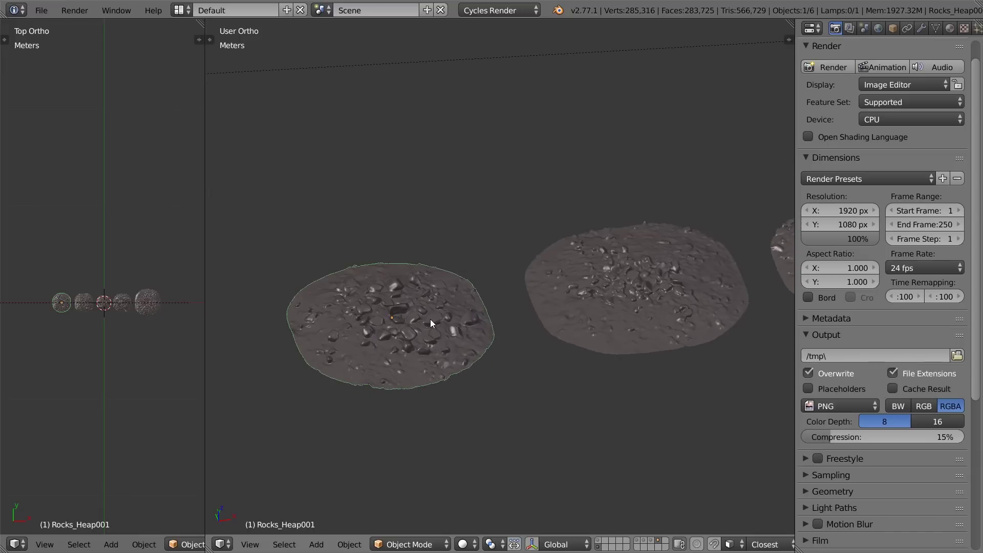
{"action": "scroll", "coordinate": [372, 333], "scroll_direction": "up", "scroll_amount": 2}
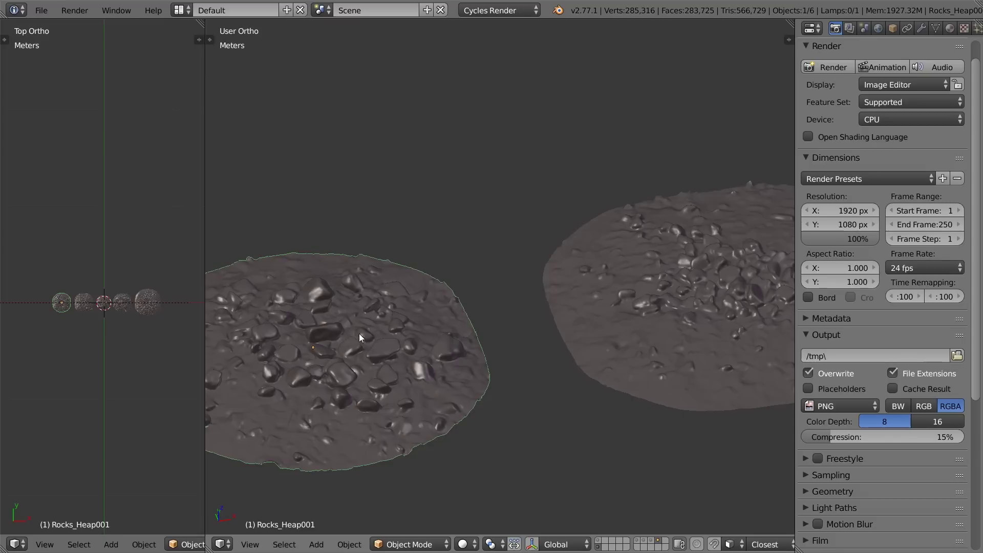
{"action": "scroll", "coordinate": [441, 350], "scroll_direction": "down", "scroll_amount": 6}
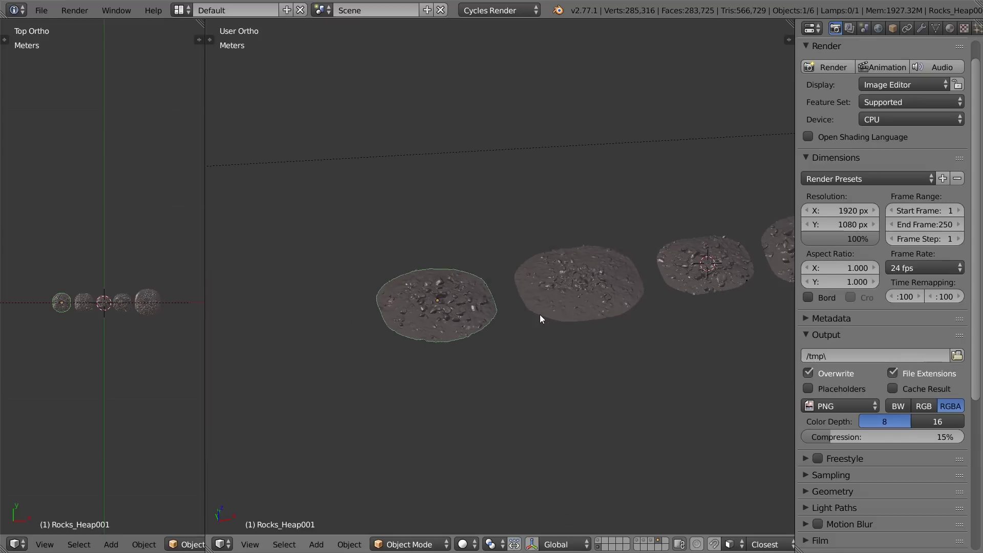
{"action": "middle_click_drag", "start_coordinate": [540, 315], "coordinate": [446, 303], "text": "shift"}
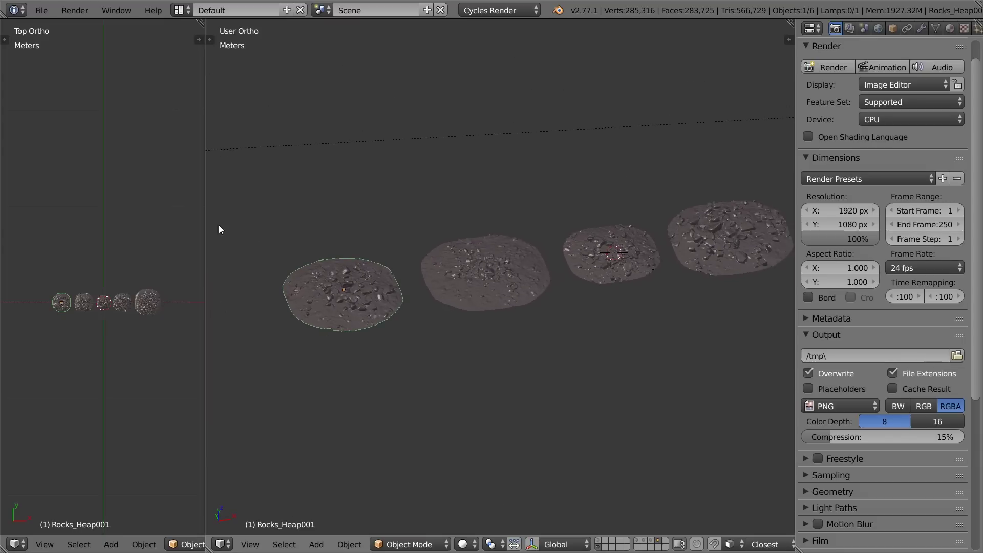
{"action": "left_click_drag", "start_coordinate": [204, 23], "coordinate": [243, 50]}
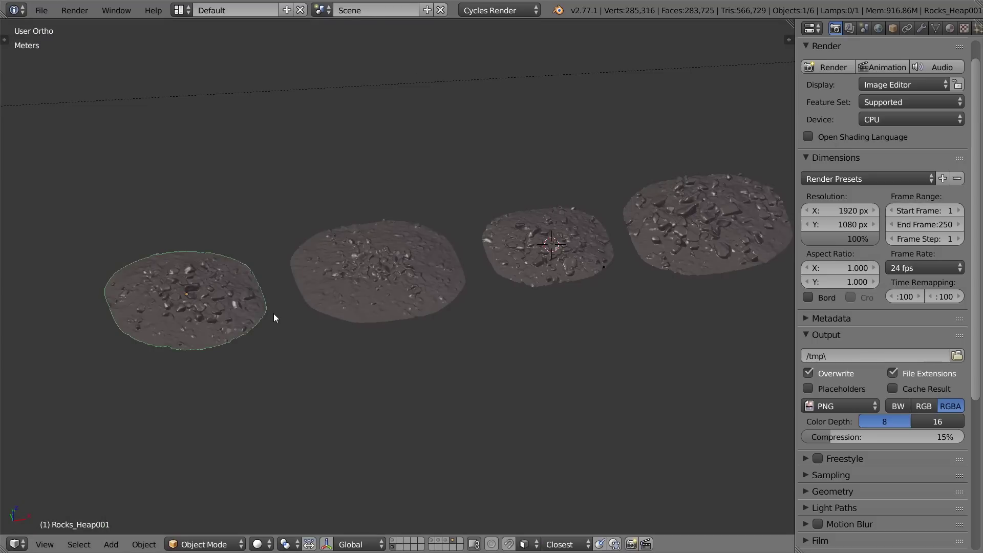
{"action": "key", "text": "shift+z"}
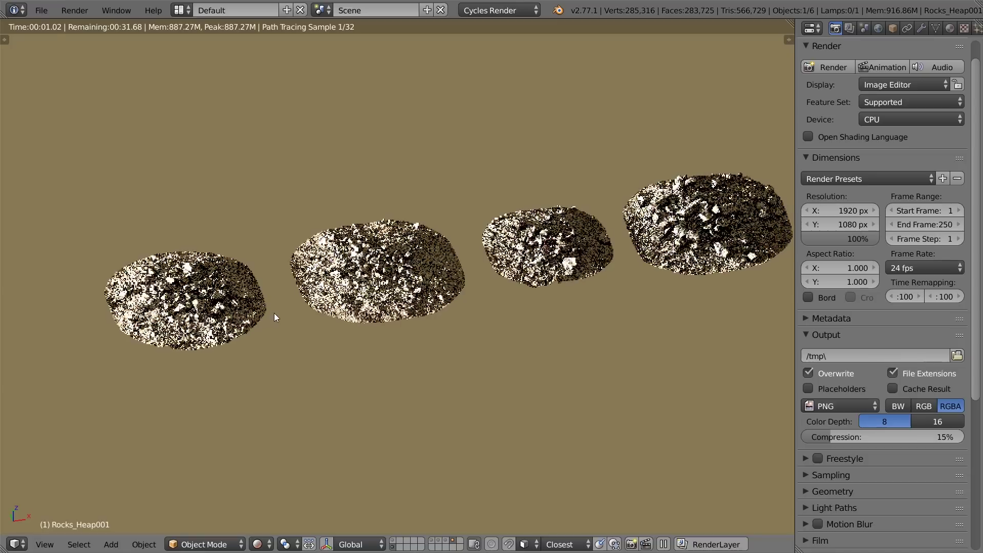
Set Rocks_Heap001's custom Value property to 0.1 and its reflection amount to 0
{"action": "key", "text": "n"}
{"action": "scroll", "coordinate": [287, 307], "scroll_direction": "up", "scroll_amount": 5}
{"action": "left_click", "coordinate": [738, 285]}
{"action": "type", "text": ".1"}
{"action": "key", "text": "Return"}
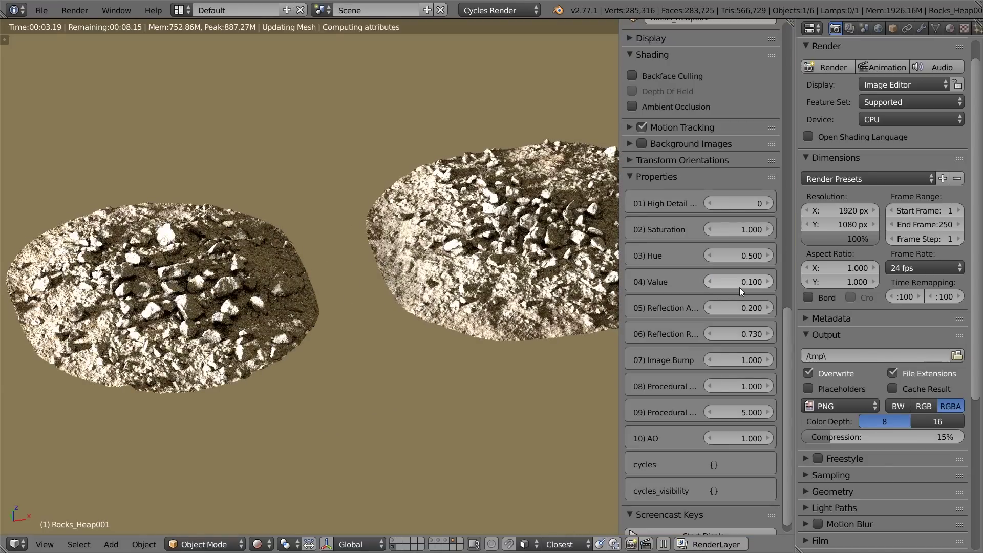
{"action": "left_click", "coordinate": [740, 303]}
{"action": "type", "text": "0"}
{"action": "key", "text": "Return"}
Try a Saturation of 0 on Rocks_Heap001 and settle on 0.5
{"action": "left_click", "coordinate": [745, 230]}
{"action": "type", "text": "0"}
{"action": "key", "text": "Return"}
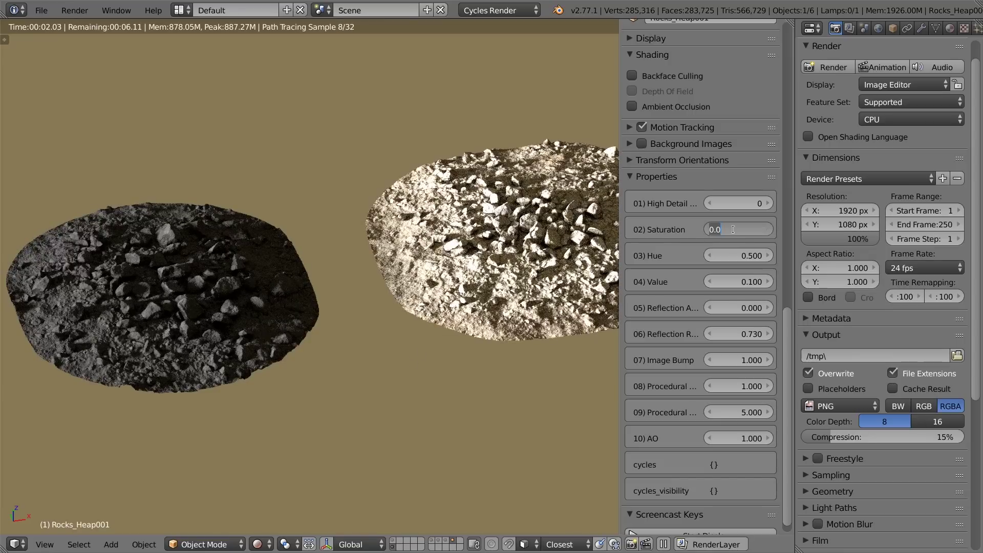
{"action": "type", "text": "0.5"}
{"action": "key", "text": "Return"}
Give Rocks_Heap002 a Saturation of 0.5, a Value of 0.1 and a reflection amount of 0
{"action": "key", "text": "Return"}
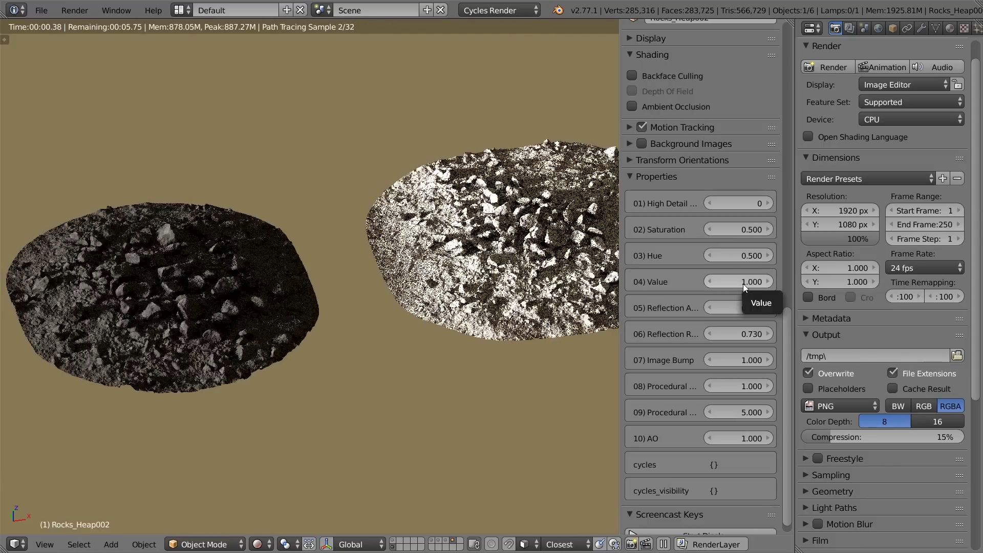
{"action": "left_click", "coordinate": [742, 281]}
{"action": "type", "text": ".1"}
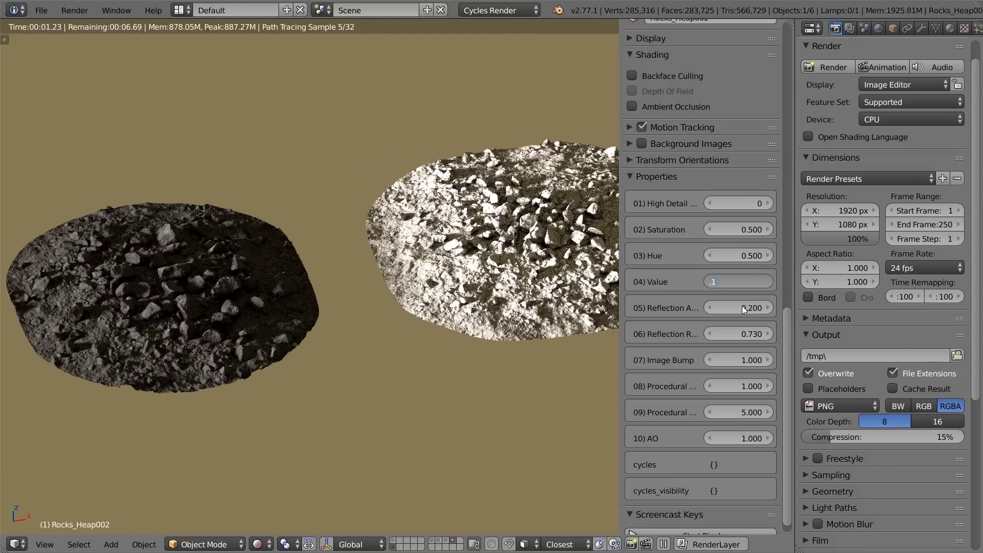
{"action": "key", "text": "Return"}
{"action": "left_click", "coordinate": [741, 306]}
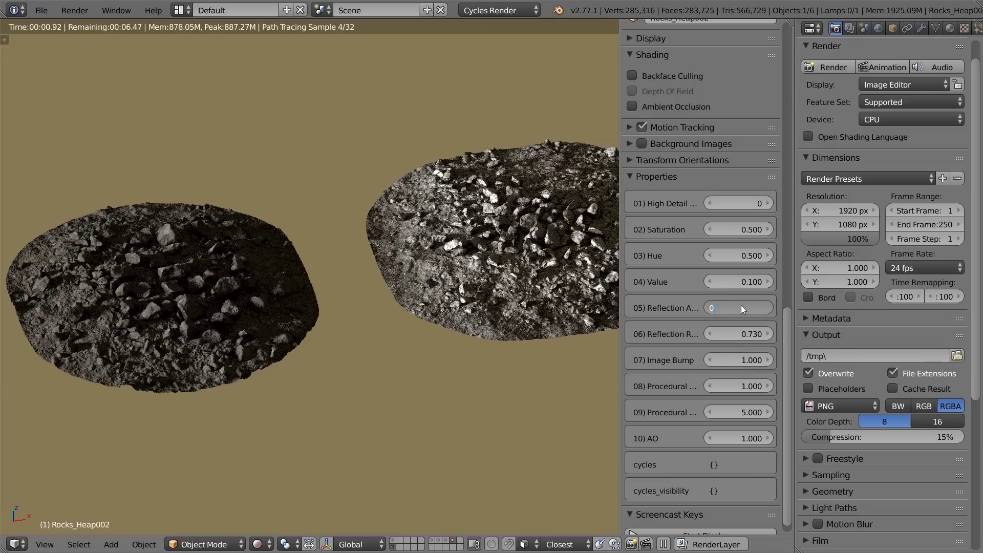
{"action": "key", "text": "Return"}
Split the 3D view in two and turn the new area into a node editor showing Rocks_Heap002's material
{"action": "middle_click_drag", "start_coordinate": [536, 280], "coordinate": [301, 324], "text": "shift"}
{"action": "scroll", "coordinate": [300, 323], "scroll_direction": "down", "scroll_amount": 4}
{"action": "key", "text": "n"}
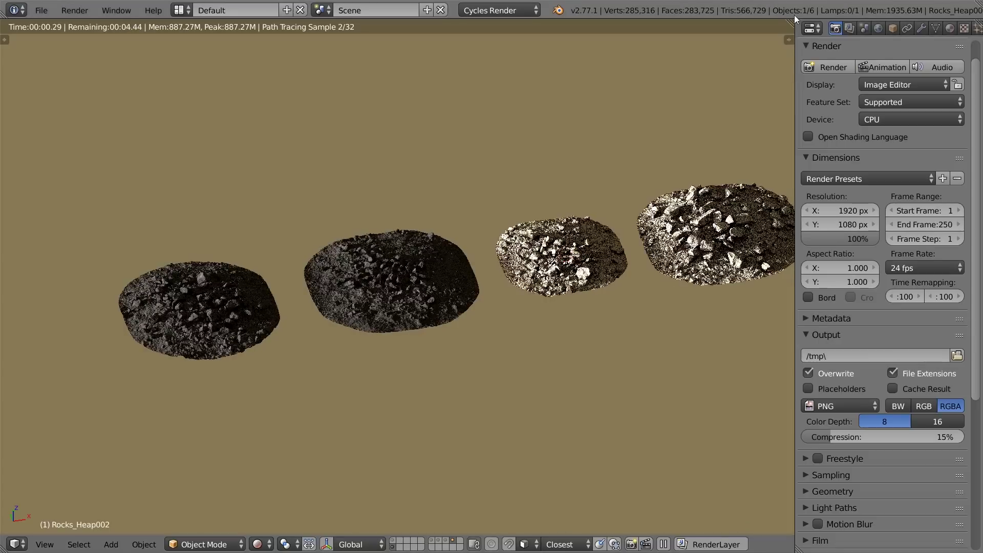
{"action": "left_click_drag", "start_coordinate": [791, 21], "coordinate": [424, 154]}
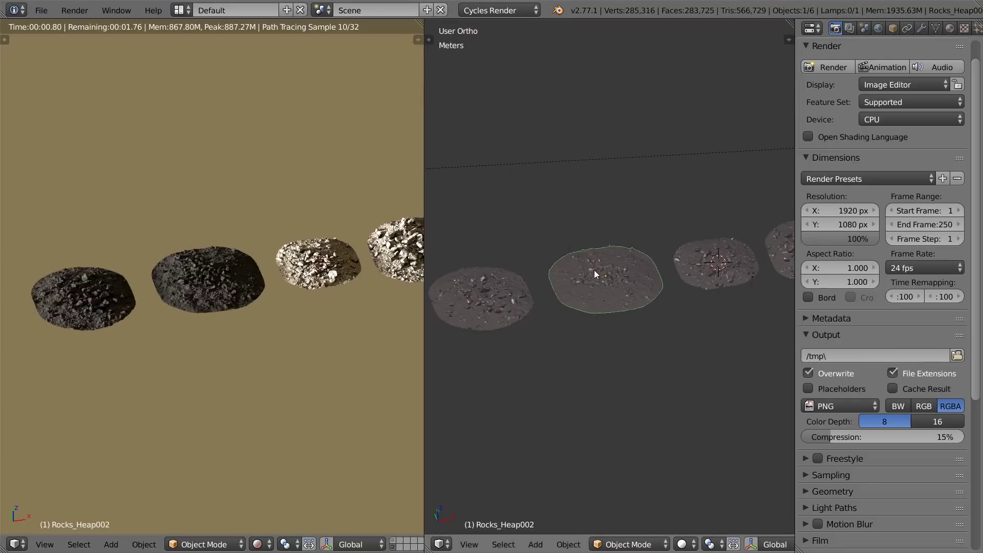
{"action": "key", "text": "shift+F3"}
{"action": "key", "text": "n"}
{"action": "scroll", "coordinate": [630, 243], "scroll_direction": "up", "scroll_amount": 7}
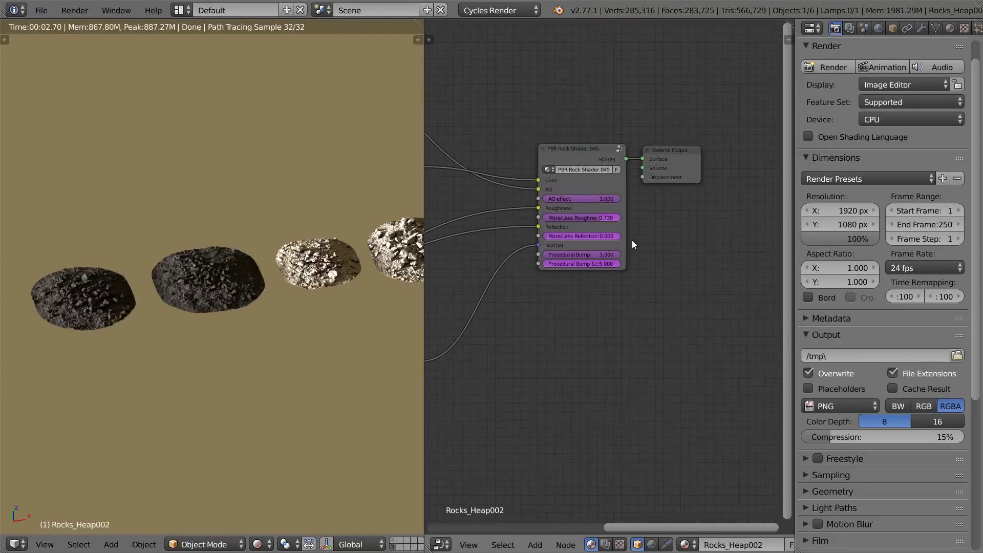
Insert the Dirt node group between the PBR rock shader and the Material Output of Rocks_Heap002's material
{"action": "middle_click_drag", "start_coordinate": [631, 240], "coordinate": [564, 277]}
{"action": "left_click_drag", "start_coordinate": [589, 219], "coordinate": [713, 224]}
{"action": "key", "text": "shift+a"}
{"action": "left_click", "coordinate": [609, 239]}
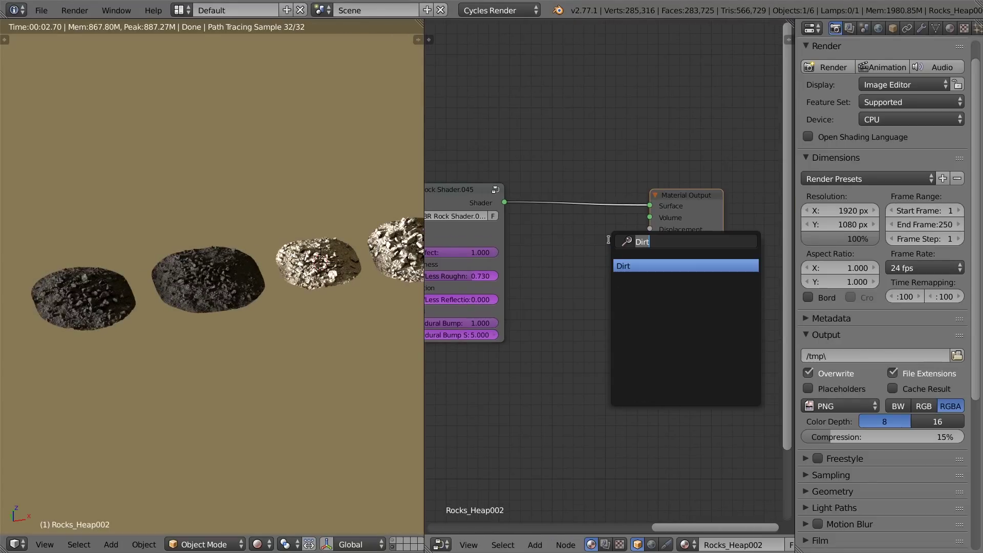
{"action": "left_click", "coordinate": [633, 265]}
{"action": "left_click", "coordinate": [125, 301]}
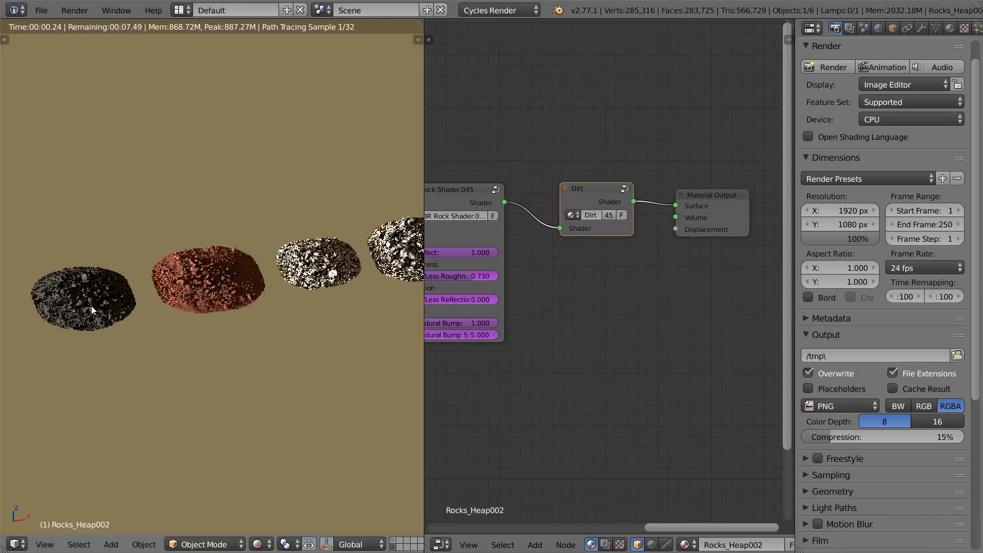
Select Rocks_Heap001 and insert the Dirt node group before its Material Output
{"action": "right_click", "coordinate": [92, 306]}
{"action": "key", "text": "shift+a"}
{"action": "left_click", "coordinate": [530, 202]}
{"action": "left_click", "coordinate": [560, 221]}
{"action": "left_click", "coordinate": [199, 295]}
Select Rocks_Heap003 and set its custom Value property to 0.1
{"action": "key", "text": "KP_Decimal"}
{"action": "middle_click_drag", "start_coordinate": [267, 295], "coordinate": [166, 271]}
{"action": "right_click", "coordinate": [261, 246]}
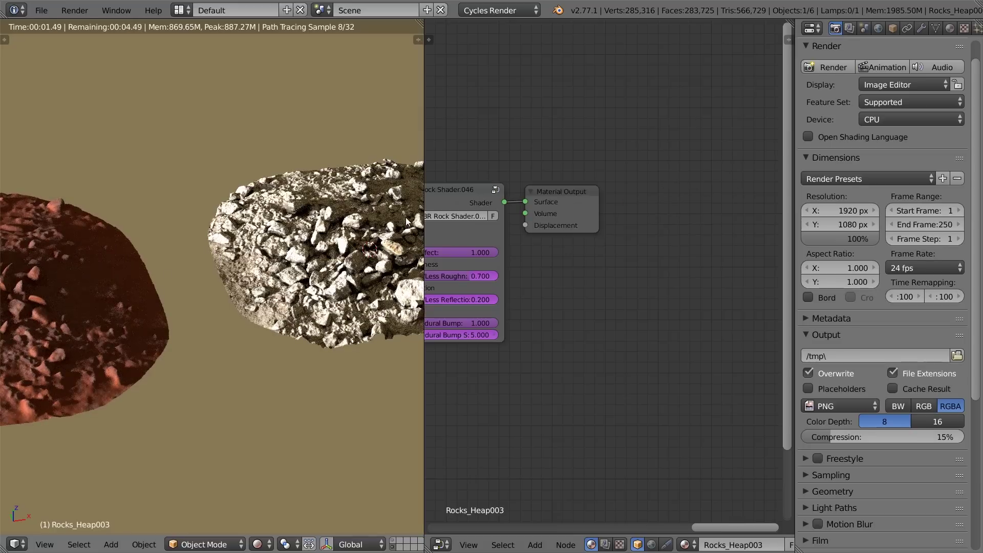
{"action": "key", "text": "n"}
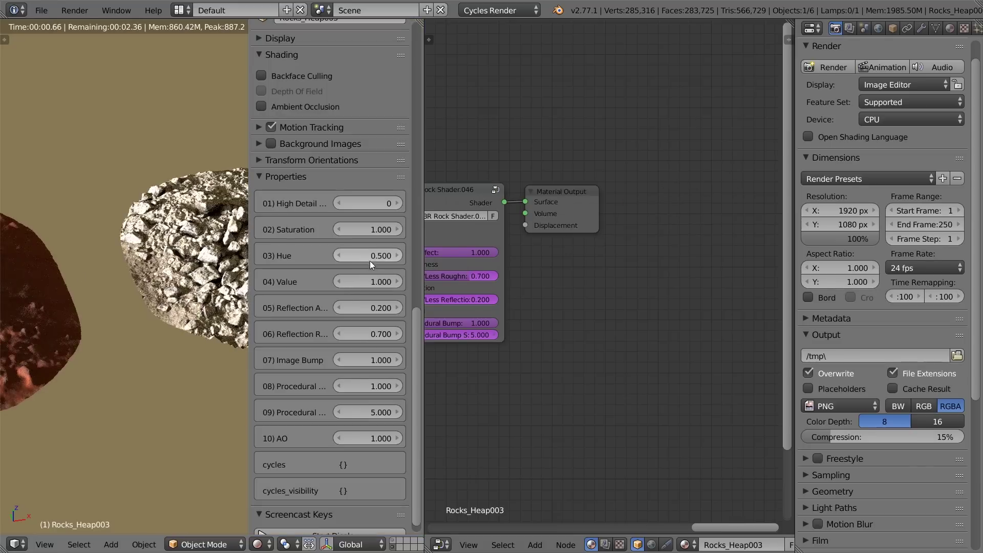
{"action": "type", "text": ".1"}
{"action": "key", "text": "Return"}
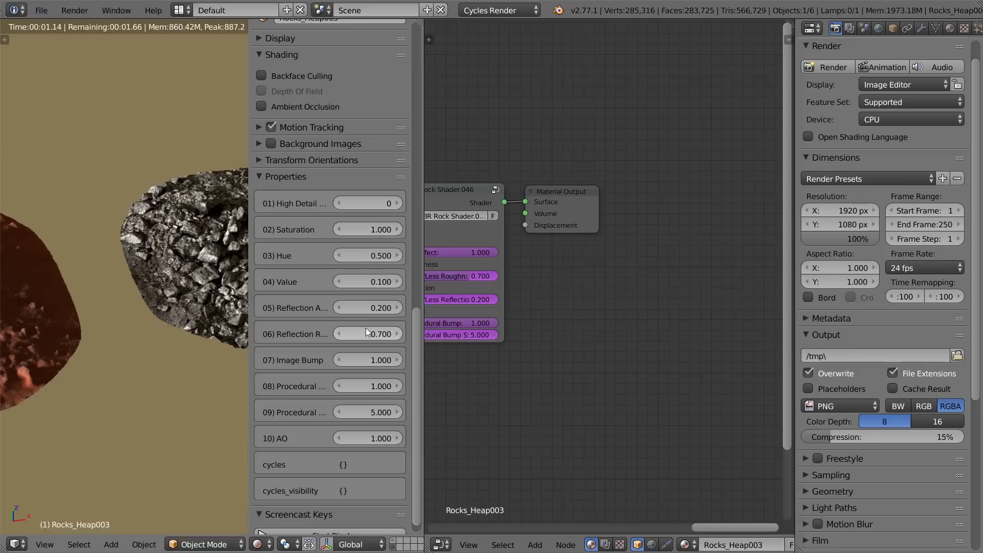
Set Rocks_Heap003's reflection amount to 0 and its Saturation to 0.5
{"action": "left_click", "coordinate": [363, 308]}
{"action": "type", "text": "0"}
{"action": "key", "text": "Return"}
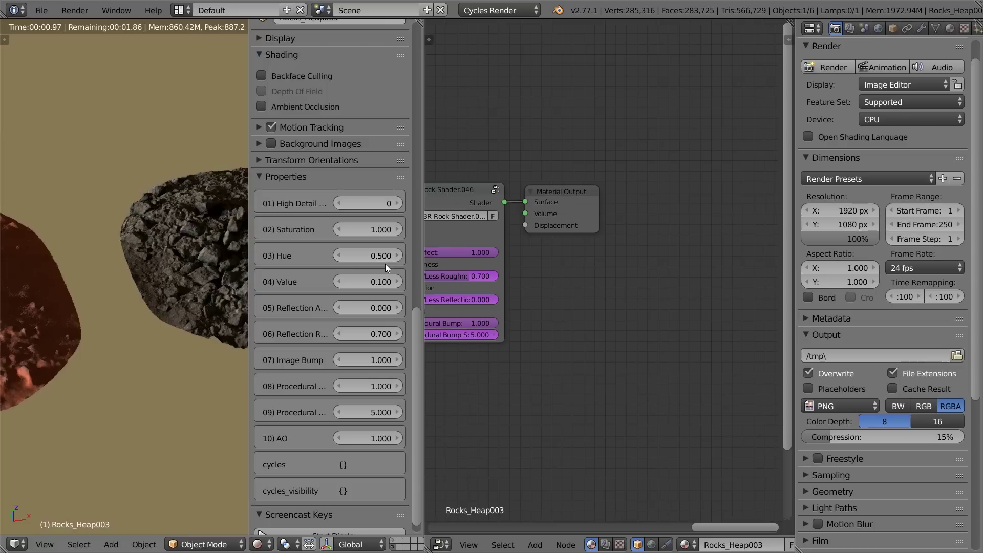
{"action": "left_click", "coordinate": [371, 236]}
{"action": "type", "text": ".5"}
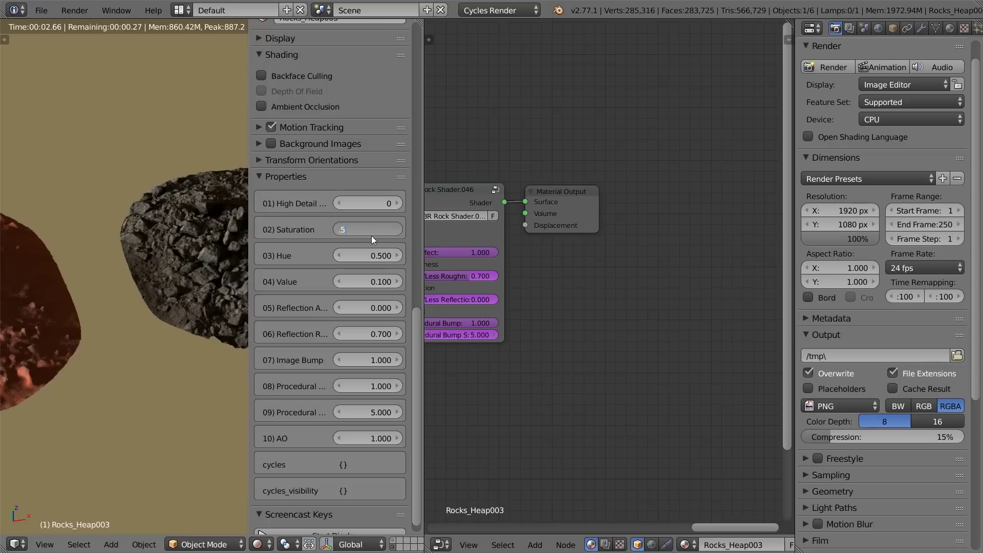
{"action": "key", "text": "Return"}
{"action": "key", "text": "n"}
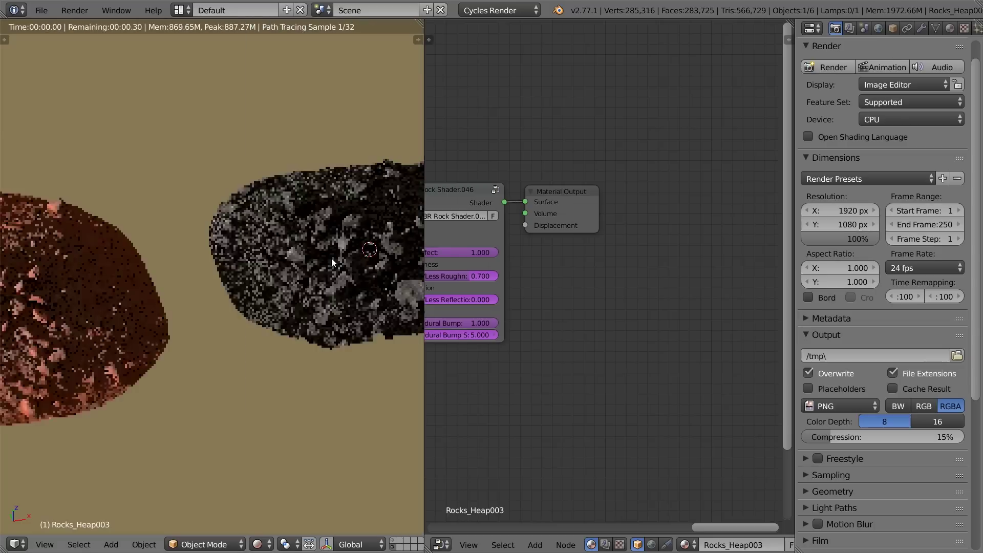
Insert the Dirt node group between the rock shader and the Material Output of Rocks_Heap003's material
{"action": "scroll", "coordinate": [332, 258], "scroll_direction": "down", "scroll_amount": 5}
{"action": "middle_click_drag", "start_coordinate": [332, 260], "coordinate": [137, 264], "text": "shift"}
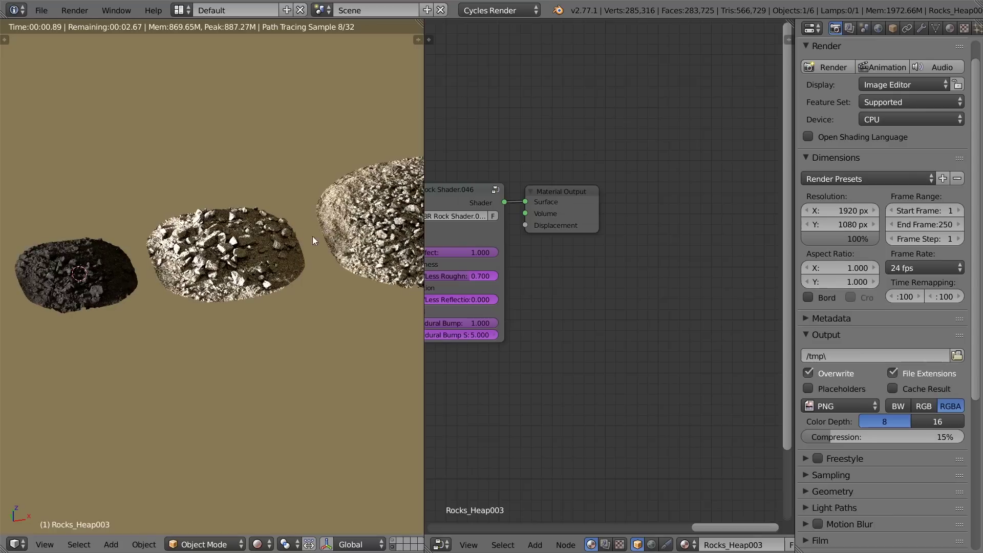
{"action": "key", "text": "shift+a"}
{"action": "left_click", "coordinate": [532, 211]}
{"action": "type", "text": "dirt"}
{"action": "key", "text": "Return"}
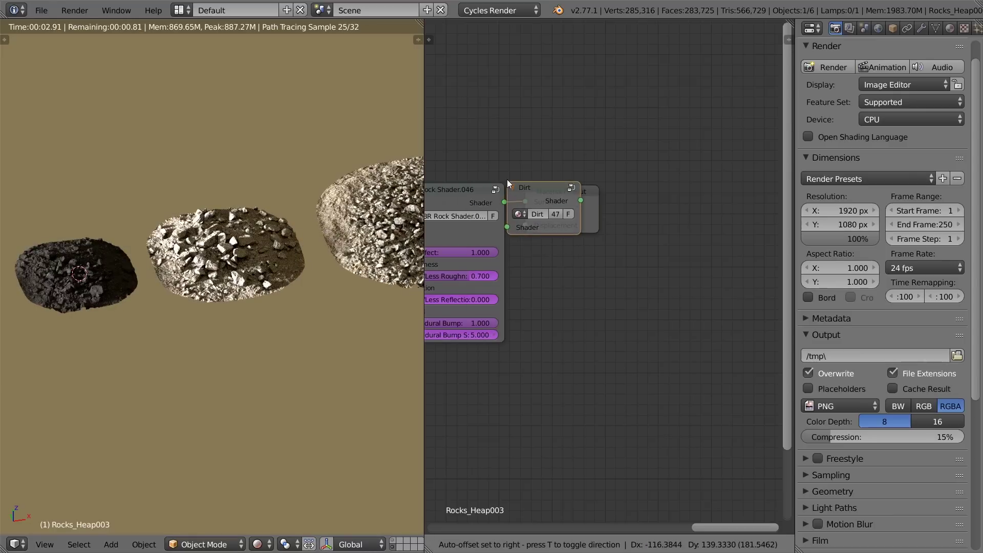
{"action": "left_click", "coordinate": [223, 256]}
Select Rocks_Heap004 and insert the Dirt node group between its rock shader and Material Output
{"action": "right_click", "coordinate": [223, 256]}
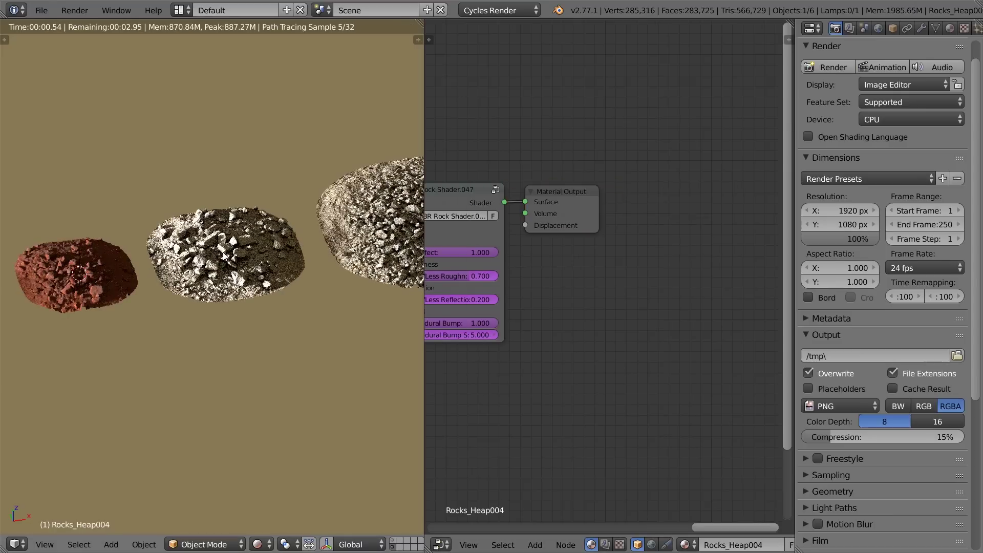
{"action": "key", "text": "shift+a"}
{"action": "left_click", "coordinate": [521, 241]}
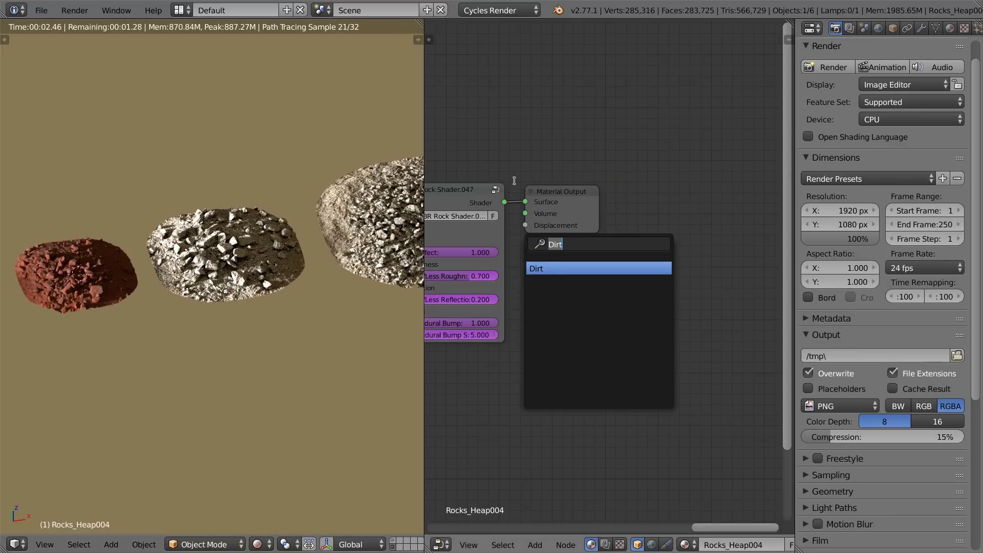
{"action": "left_click", "coordinate": [552, 269]}
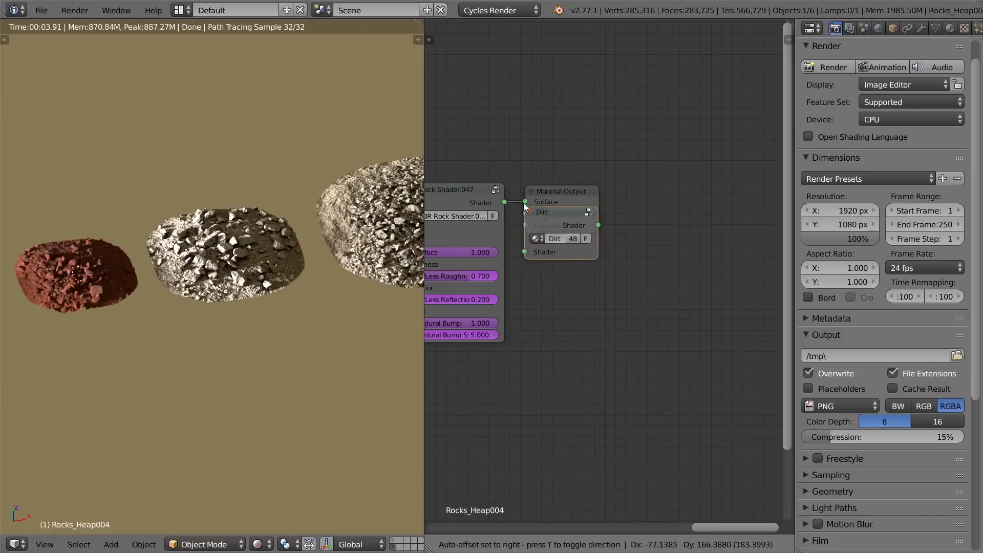
{"action": "left_click", "coordinate": [238, 266]}
Set Rocks_Heap004's Value to 0.1, reflection amount to 0 and Saturation to 0.5
{"action": "key", "text": "n"}
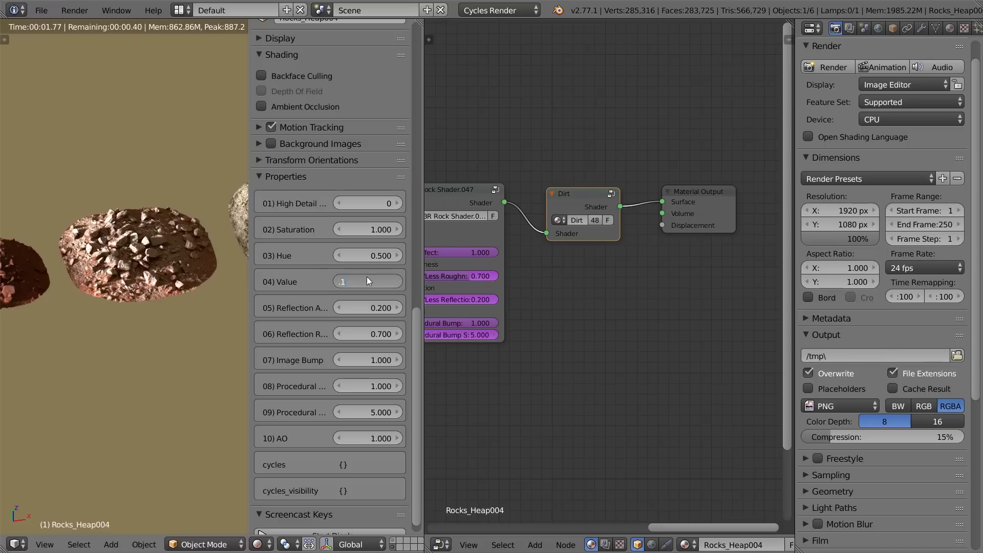
{"action": "key", "text": "Return"}
{"action": "left_click", "coordinate": [368, 310]}
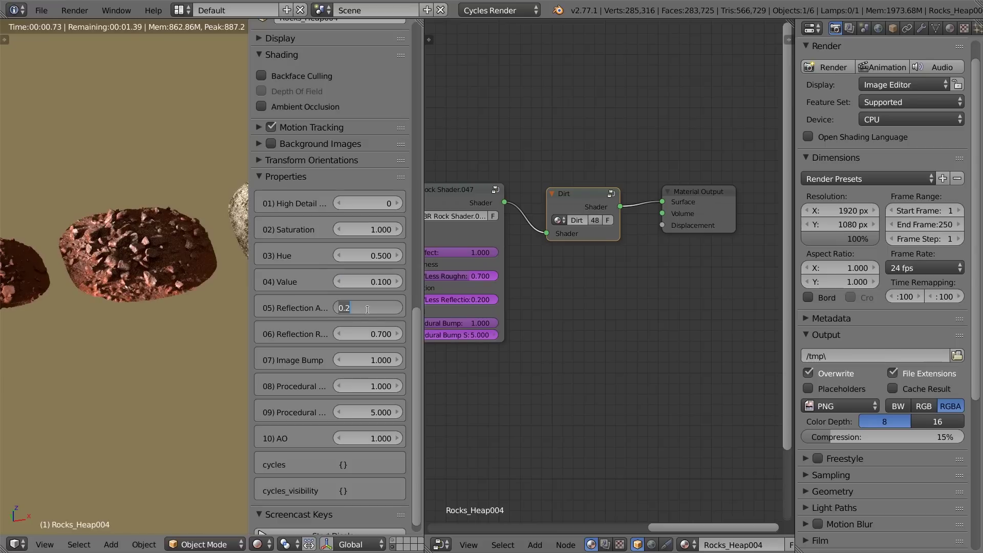
{"action": "key", "text": "Return"}
{"action": "left_click", "coordinate": [366, 229]}
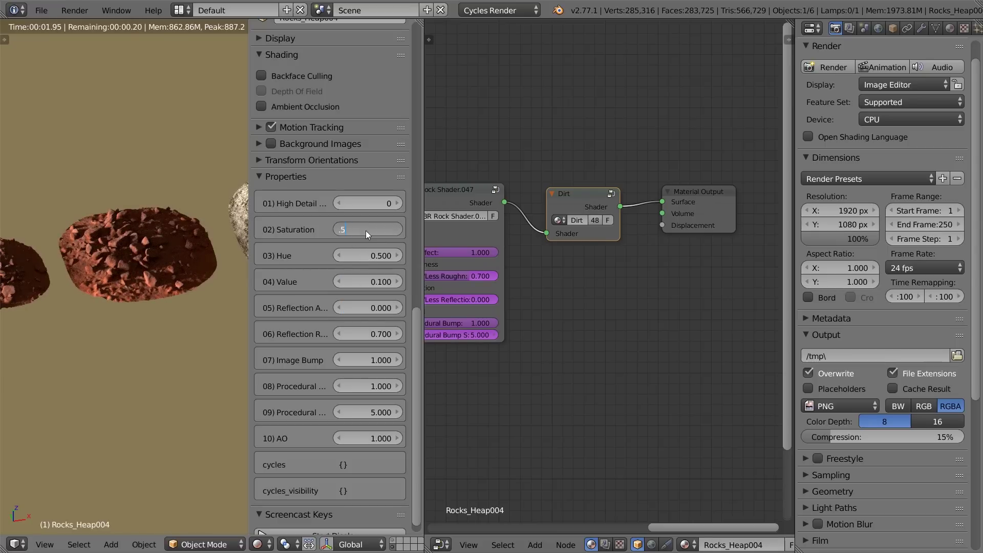
{"action": "type", "text": ".5"}
{"action": "key", "text": "Return"}
Select Rocks_Heap005 and set its Value to 0.1, Saturation to 0.5 and reflection amount to 0
{"action": "right_click", "coordinate": [238, 204]}
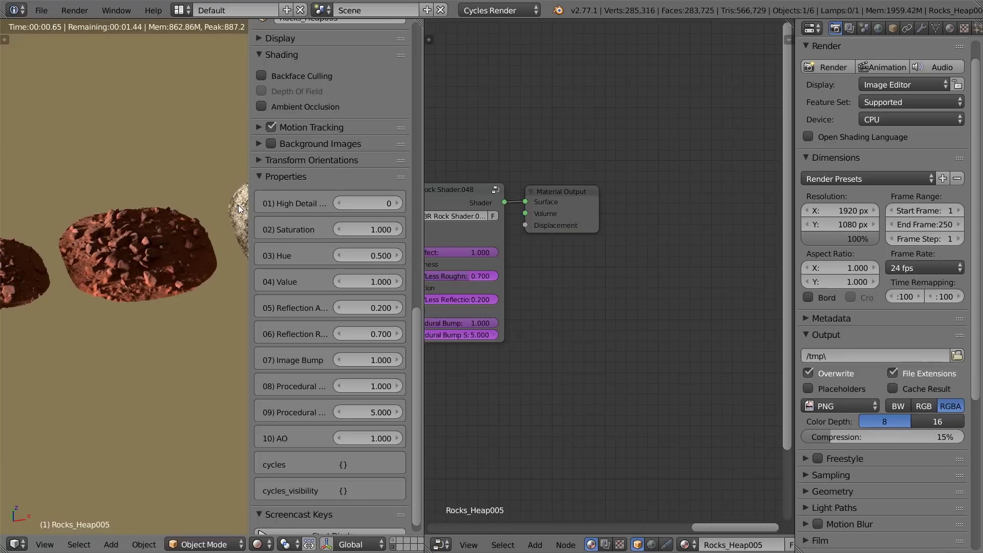
{"action": "key", "text": "KP_Decimal"}
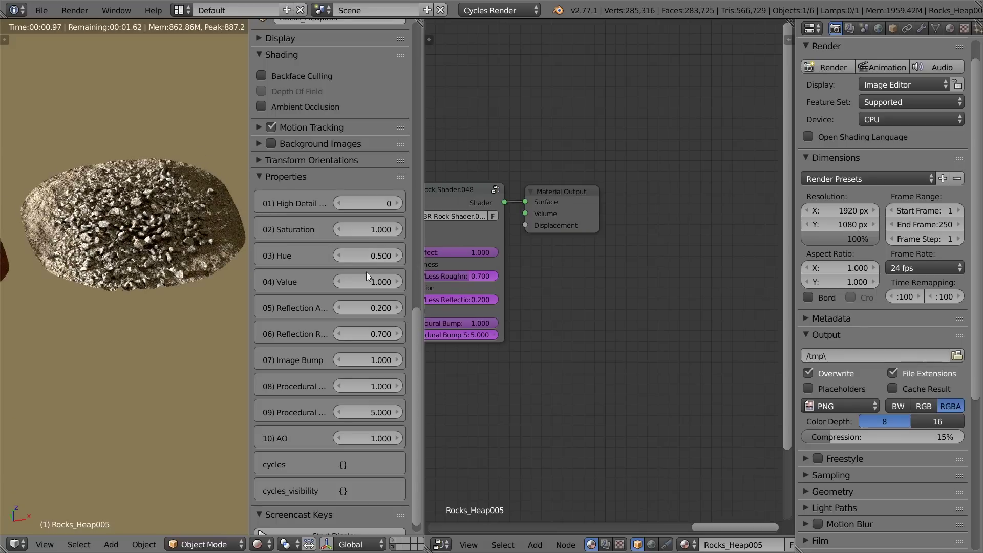
{"action": "type", "text": ".1"}
{"action": "key", "text": "Return"}
{"action": "left_click", "coordinate": [370, 228]}
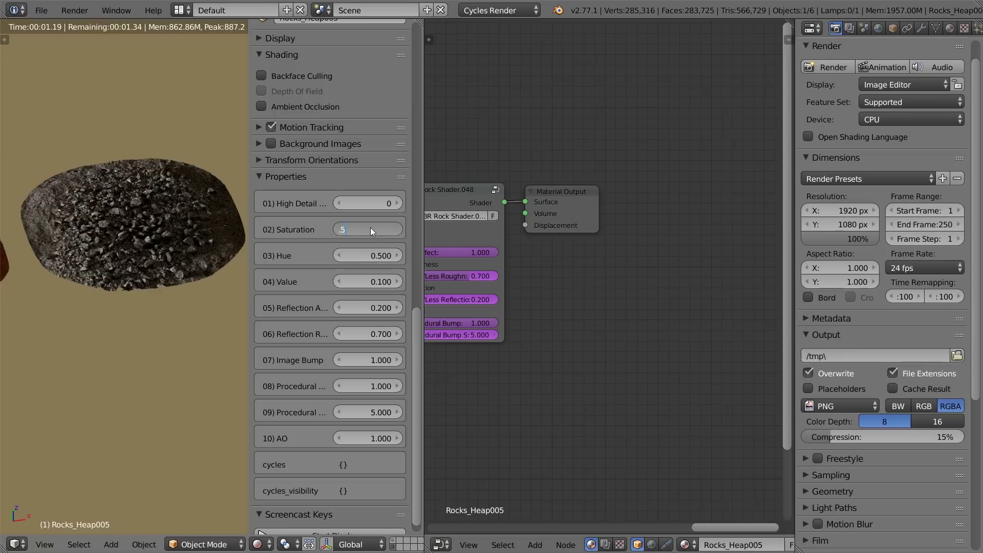
{"action": "key", "text": "Return"}
{"action": "left_click", "coordinate": [373, 309]}
{"action": "type", "text": "0"}
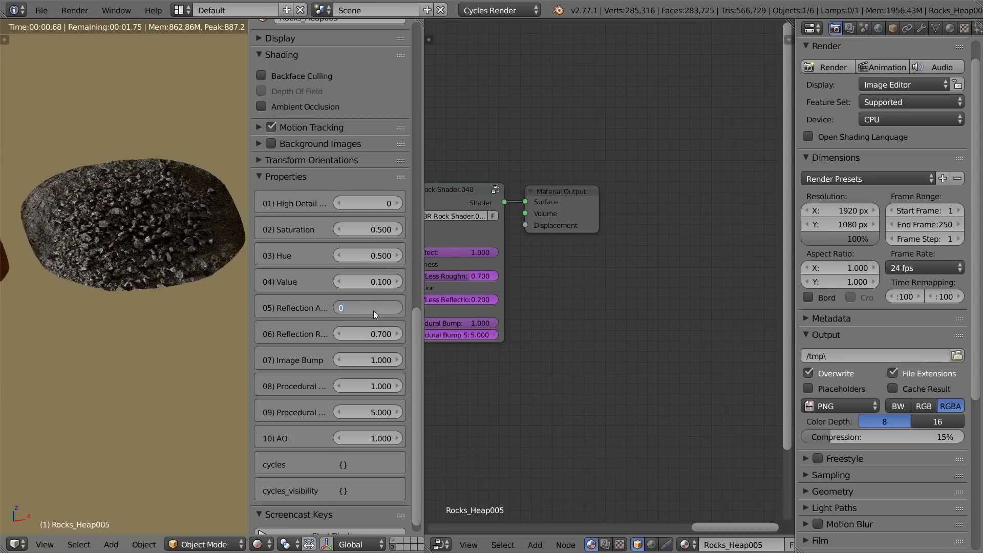
{"action": "key", "text": "Return"}
Insert the Dirt node group between the rock shader and the Material Output of Rocks_Heap005's material
{"action": "key", "text": "n"}
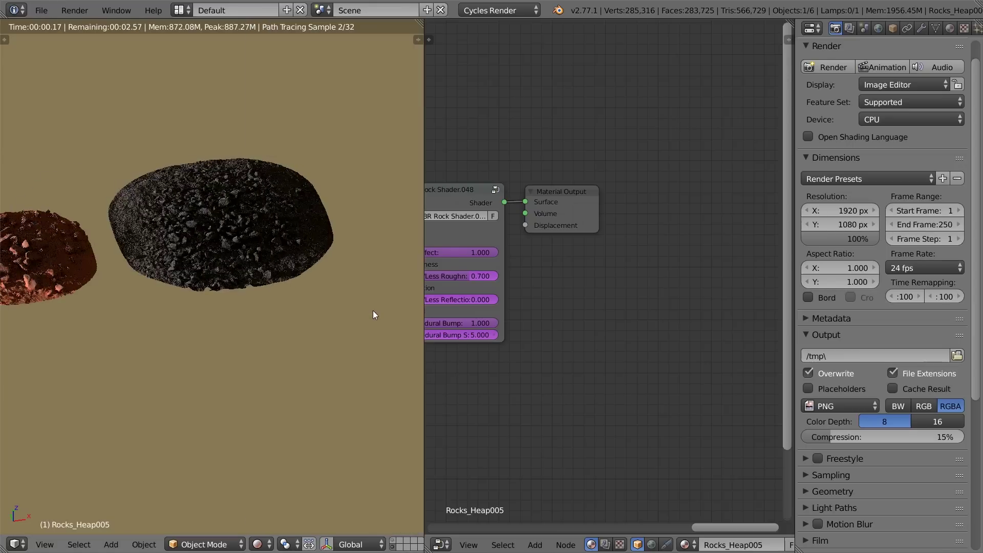
{"action": "key", "text": "shift+a"}
{"action": "left_click", "coordinate": [555, 235]}
{"action": "left_click", "coordinate": [577, 258]}
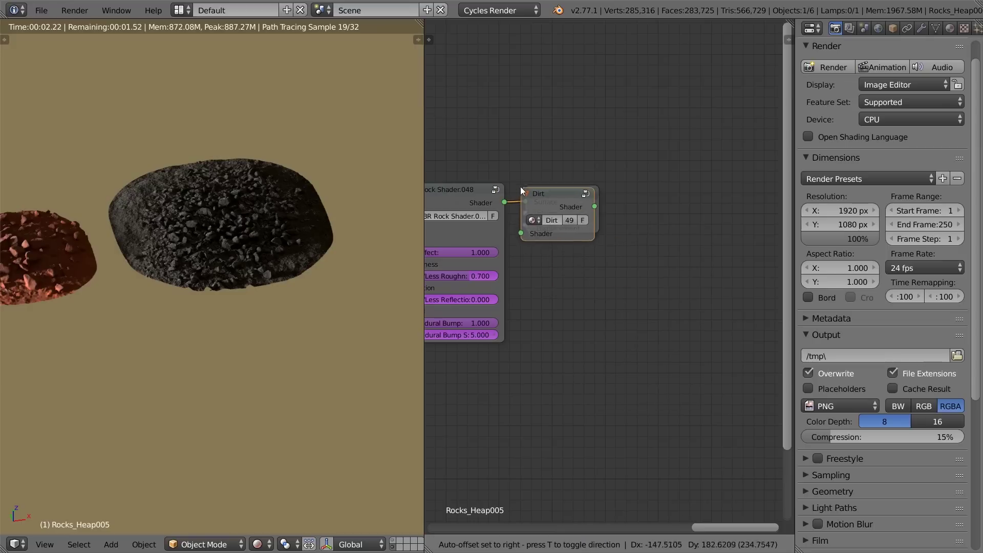
{"action": "scroll", "coordinate": [199, 309], "scroll_direction": "down", "scroll_amount": 7}
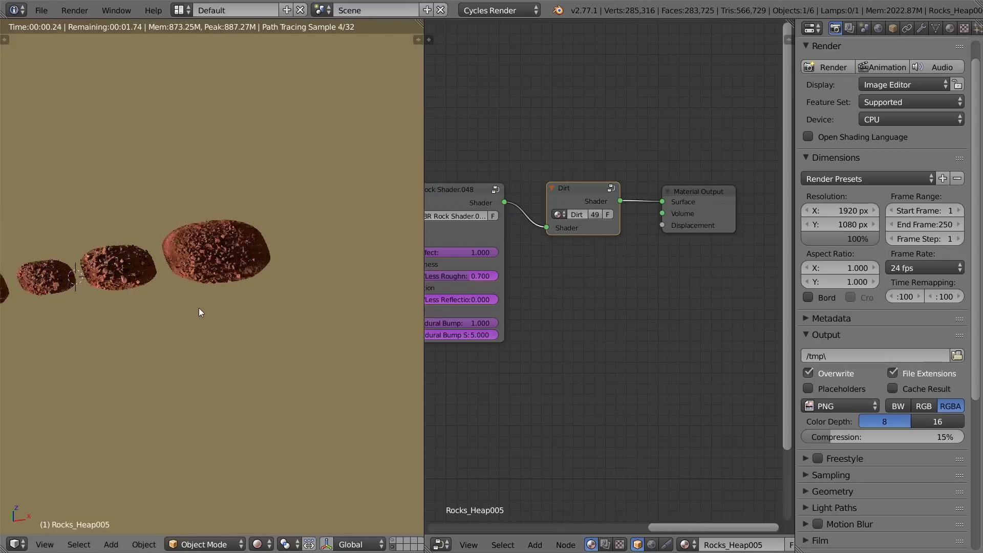
Switch the viewport from rendered to solid shading and merge the node editor area into the 3D view
{"action": "scroll", "coordinate": [323, 336], "scroll_direction": "up", "scroll_amount": 2}
{"action": "middle_click_drag", "start_coordinate": [198, 304], "coordinate": [232, 281], "text": "shift"}
{"action": "scroll", "coordinate": [323, 336], "scroll_direction": "up", "scroll_amount": 1}
{"action": "scroll", "coordinate": [232, 281], "scroll_direction": "up", "scroll_amount": 2}
{"action": "key", "text": "shift+z"}
{"action": "mouse_move", "coordinate": [417, 32]}
{"action": "left_mouse_down"}
{"action": "mouse_move", "coordinate": [491, 358]}
{"action": "mouse_move", "coordinate": [462, 437]}
{"action": "left_mouse_up"}
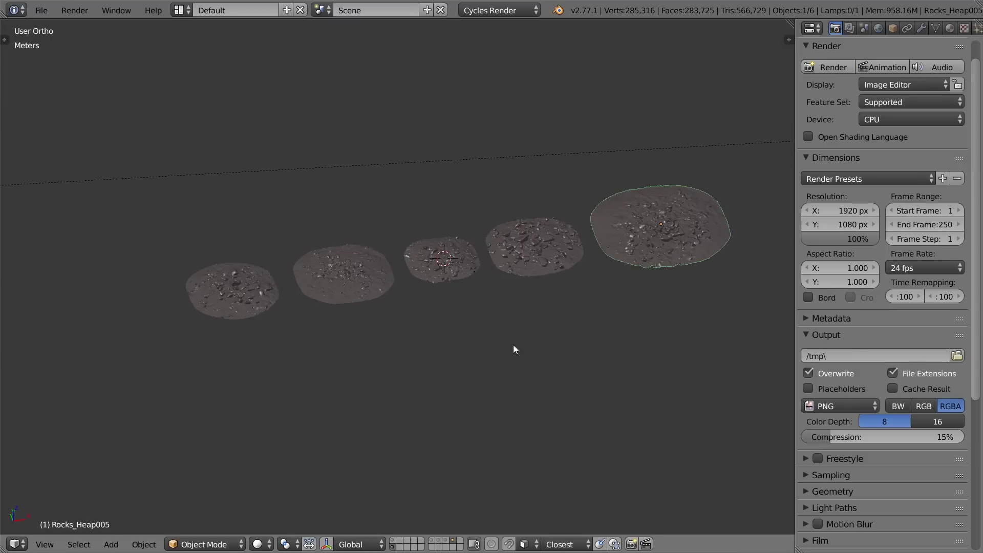
Show the layers with the ground and mountain rocks together with the rock heaps
{"action": "left_click", "coordinate": [394, 539], "text": "shift"}
{"action": "scroll", "coordinate": [435, 364], "scroll_direction": "down", "scroll_amount": 7}
{"action": "middle_click_drag", "start_coordinate": [466, 341], "coordinate": [383, 309]}
{"action": "scroll", "coordinate": [383, 309], "scroll_direction": "up", "scroll_amount": 1}
{"action": "left_click", "coordinate": [443, 546], "text": "shift"}
{"action": "scroll", "coordinate": [554, 305], "scroll_direction": "up", "scroll_amount": 5}
{"action": "scroll", "coordinate": [454, 306], "scroll_direction": "up", "scroll_amount": 2}
Duplicate Rocks_Heap005 and place the copy about 9 m away among the mountain rocks
{"action": "middle_click_drag", "start_coordinate": [453, 306], "coordinate": [315, 152]}
{"action": "middle_click_drag", "start_coordinate": [368, 132], "coordinate": [326, 298]}
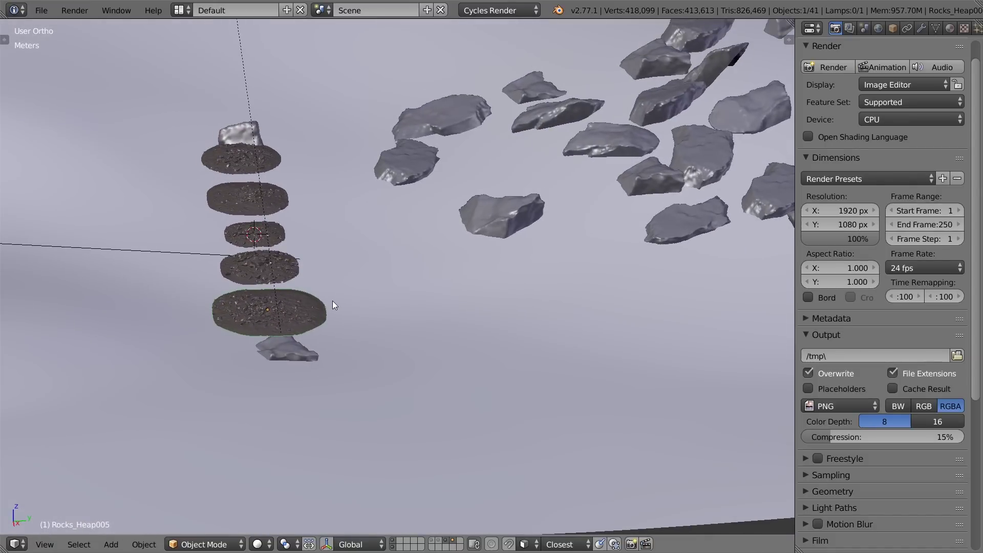
{"action": "key", "text": "shift+d"}
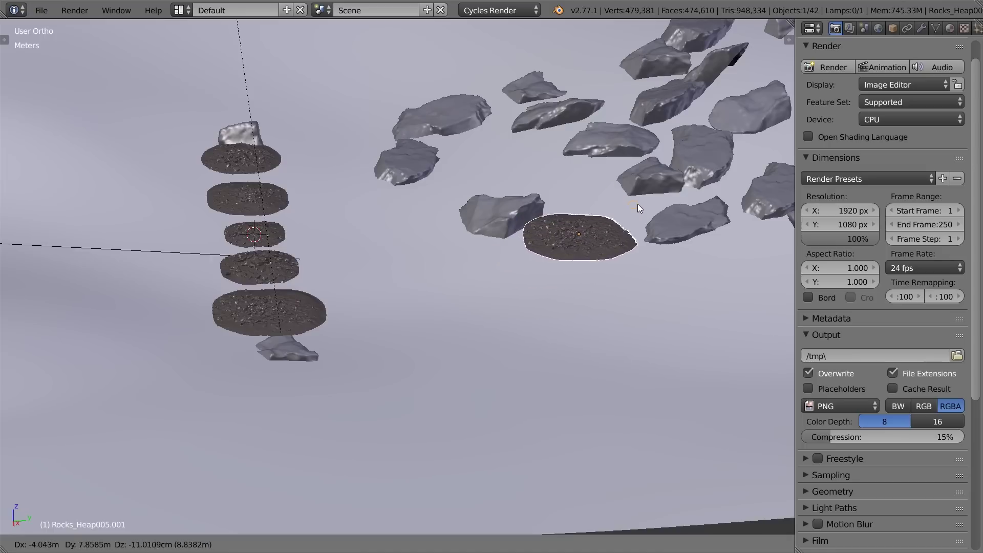
{"action": "left_click", "coordinate": [652, 198]}
{"action": "middle_click_drag", "start_coordinate": [646, 201], "coordinate": [469, 275], "text": "shift"}
{"action": "scroll", "coordinate": [463, 278], "scroll_direction": "up", "scroll_amount": 6}
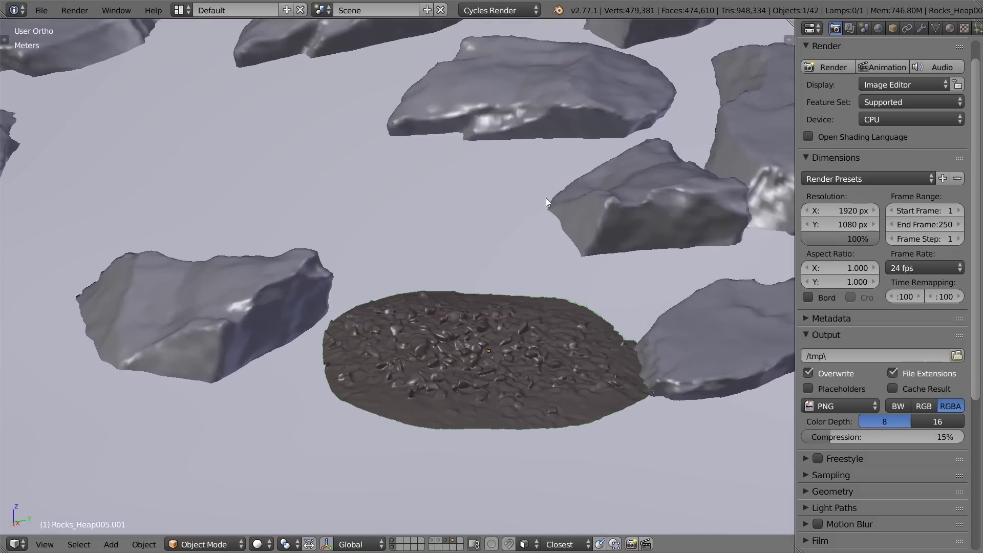
Reposition the Rocks_Heap005 copy between two mountain rocks, adjusting it along the X axis
{"action": "middle_click_drag", "start_coordinate": [512, 217], "coordinate": [387, 206], "text": "shift"}
{"action": "key", "text": "g"}
{"action": "left_click", "coordinate": [487, 168]}
{"action": "key", "text": "g"}
{"action": "key", "text": "y"}
{"action": "key", "text": "x"}
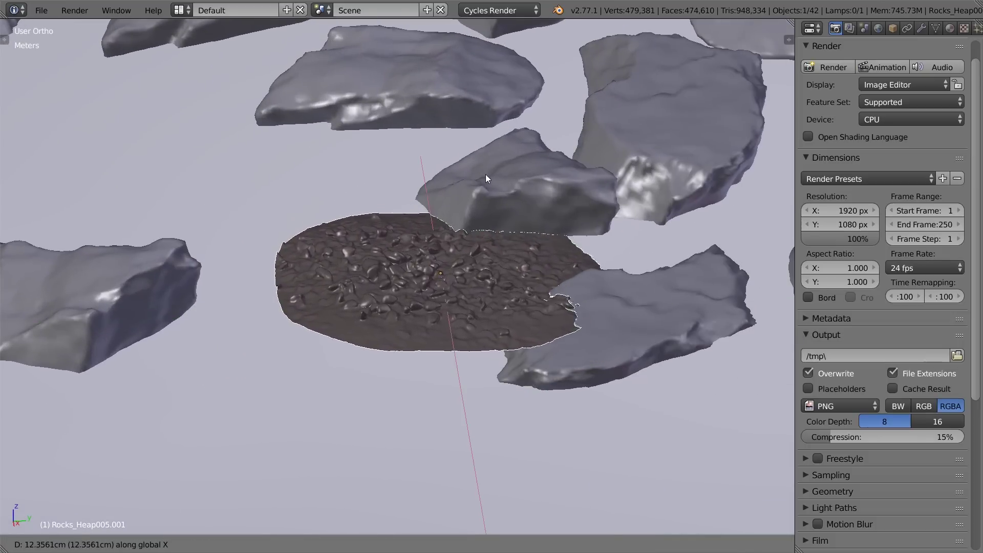
{"action": "left_click", "coordinate": [489, 173]}
Tilt the Rocks_Heap005 copy freely and lower it about 20 cm along Z so only its stones stick out of the ground
{"action": "key", "text": "r"}
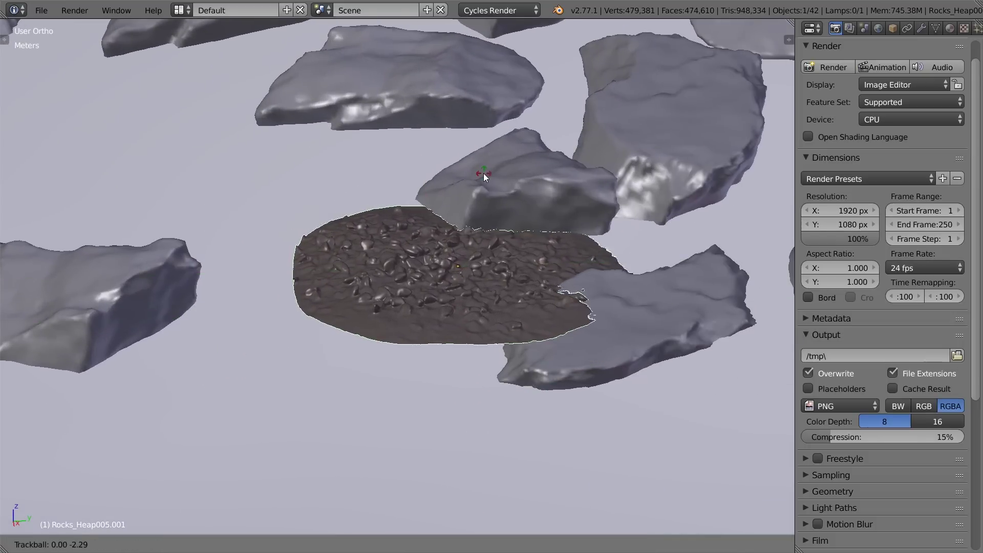
{"action": "key", "text": "r"}
{"action": "left_click", "coordinate": [471, 182]}
{"action": "key", "text": "g"}
{"action": "key", "text": "z"}
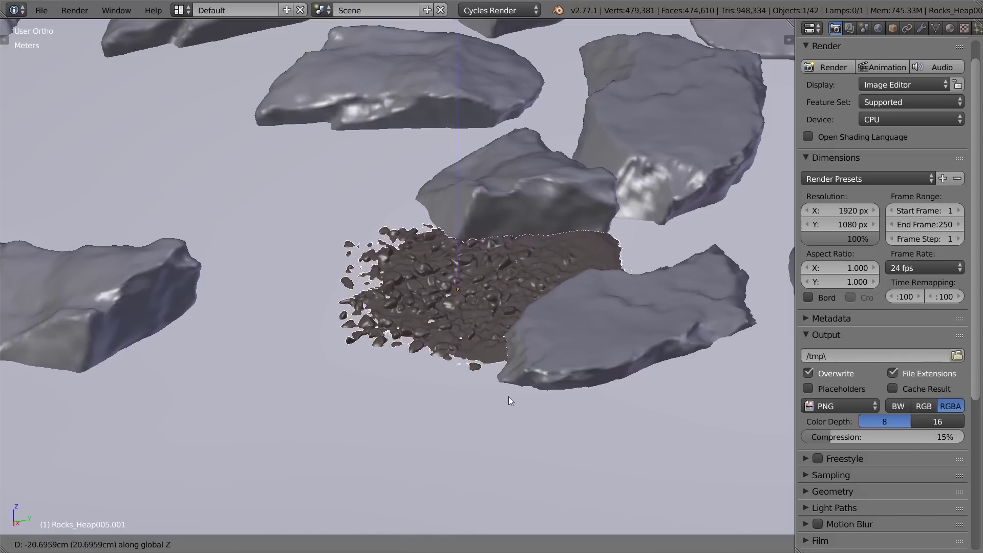
{"action": "left_click", "coordinate": [512, 412]}
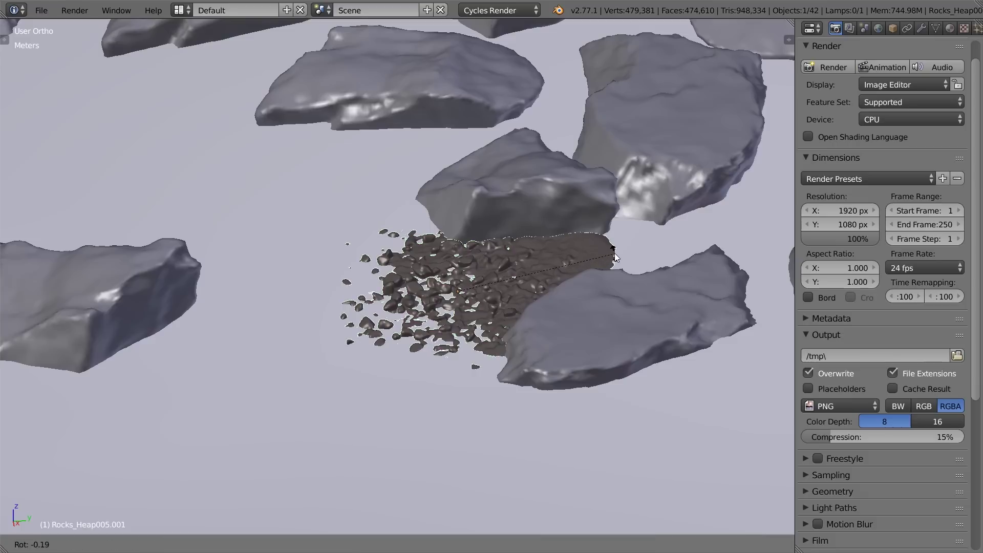
Fine-tune the tilt and height of the Rocks_Heap005 copy, deselect it and check the scene through the camera
{"action": "key", "text": "r"}
{"action": "key", "text": "r"}
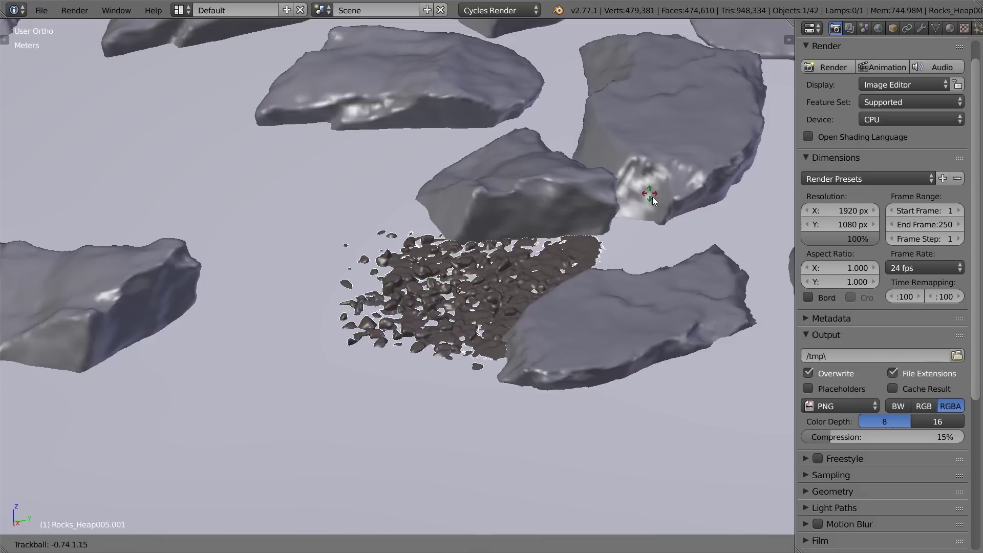
{"action": "left_click", "coordinate": [660, 202]}
{"action": "key", "text": "g"}
{"action": "key", "text": "z"}
{"action": "left_click", "coordinate": [659, 209]}
{"action": "key", "text": "a"}
{"action": "middle_click_drag", "start_coordinate": [660, 208], "coordinate": [433, 309]}
{"action": "scroll", "coordinate": [463, 283], "scroll_direction": "down", "scroll_amount": 5}
{"action": "key", "text": "KP_0"}
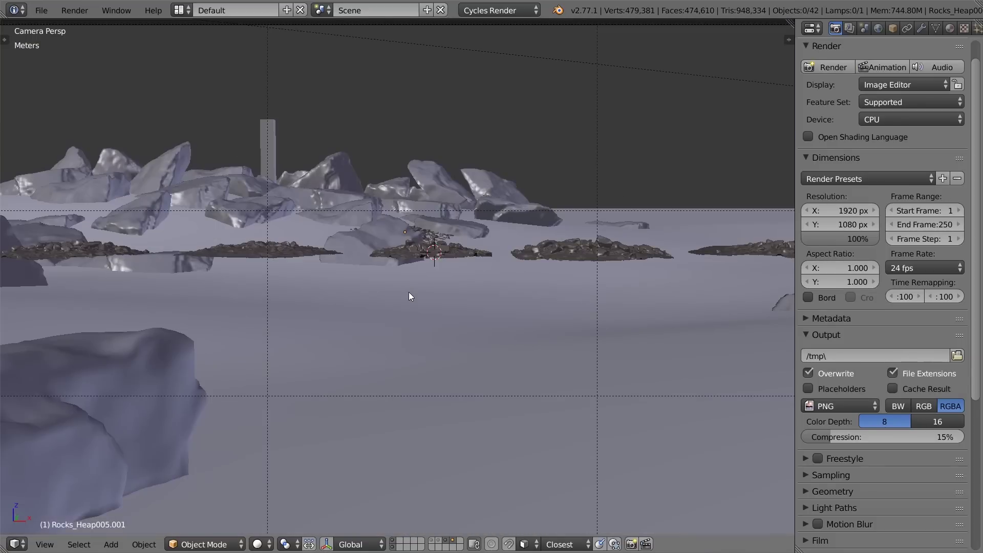
Duplicate Rocks_Heap002 and place the copy about 8 m away among the mountain rocks behind the first scattered heap
{"action": "middle_click_drag", "start_coordinate": [435, 251], "coordinate": [358, 331]}
{"action": "right_click", "coordinate": [192, 278]}
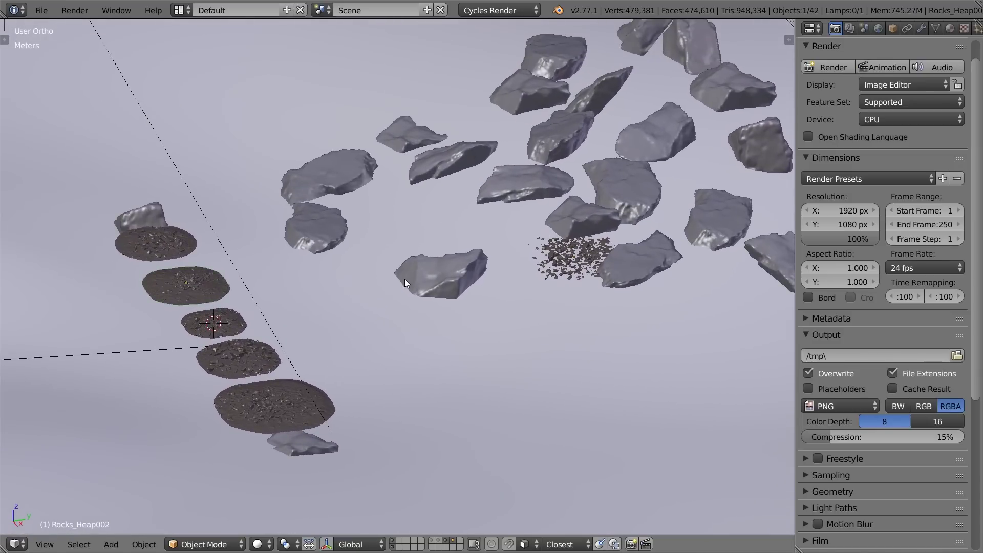
{"action": "middle_click_drag", "start_coordinate": [398, 280], "coordinate": [380, 278]}
{"action": "key", "text": "shift+d"}
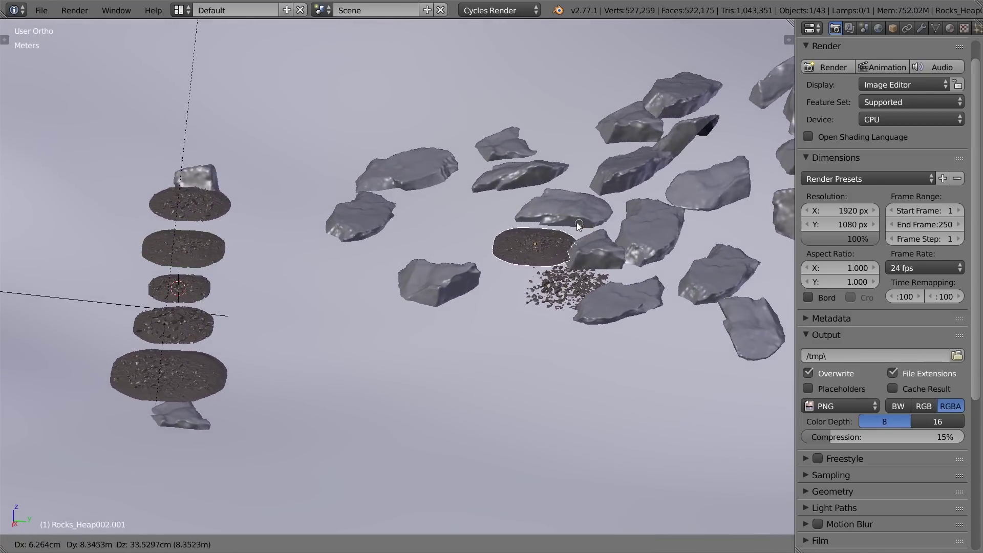
{"action": "left_click", "coordinate": [566, 221]}
{"action": "scroll", "coordinate": [576, 224], "scroll_direction": "up", "scroll_amount": 4}
{"action": "middle_click_drag", "start_coordinate": [594, 231], "coordinate": [371, 291], "text": "shift"}
Lower the Rocks_Heap002 copy along Z and tilt it freely, sinking its base into the ground
{"action": "key", "text": "g"}
{"action": "key", "text": "y"}
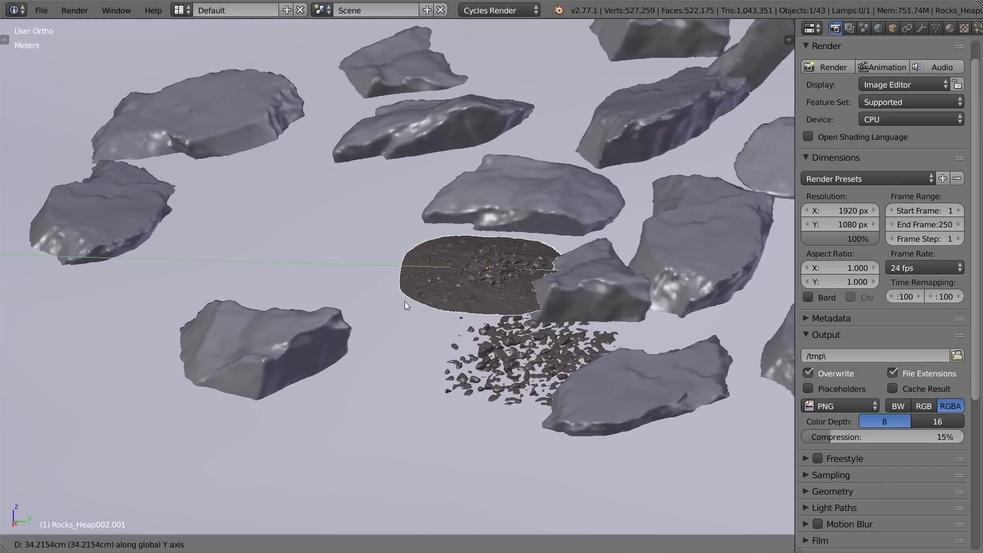
{"action": "key", "text": "z"}
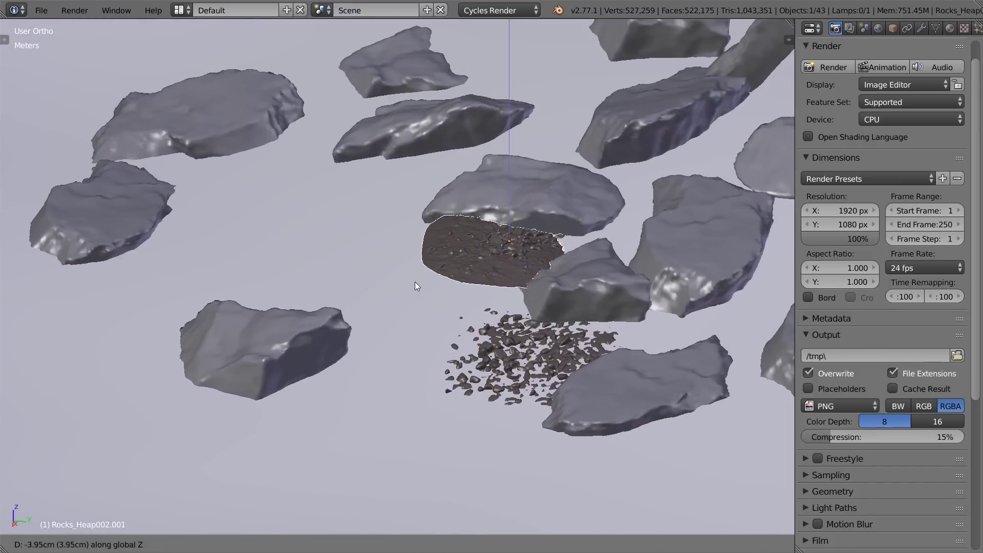
{"action": "left_click", "coordinate": [415, 286]}
{"action": "key", "text": "r"}
{"action": "key", "text": "r"}
{"action": "left_click", "coordinate": [488, 209]}
{"action": "key", "text": "g"}
{"action": "key", "text": "z"}
{"action": "left_click", "coordinate": [558, 289]}
Move the sunken Rocks_Heap002 copy against the edge of the neighbouring mountain rock and deselect it
{"action": "middle_click_drag", "start_coordinate": [558, 289], "coordinate": [630, 313]}
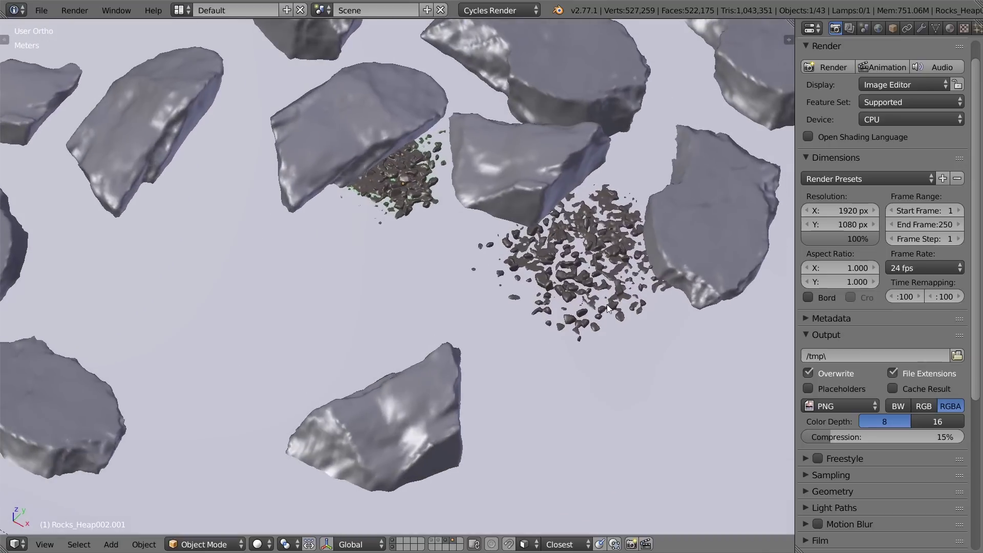
{"action": "key", "text": "g"}
{"action": "left_click", "coordinate": [514, 259]}
{"action": "middle_click_drag", "start_coordinate": [514, 259], "coordinate": [534, 222]}
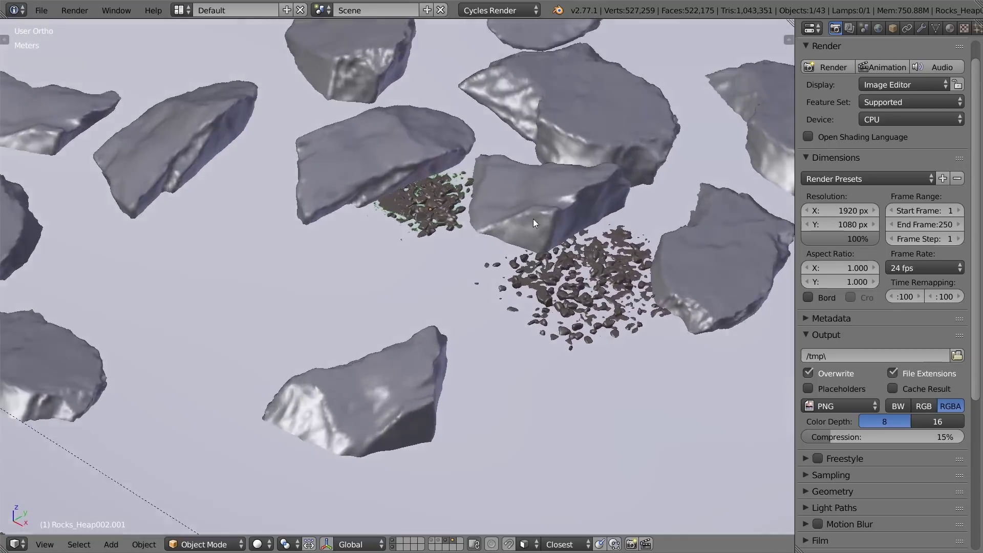
{"action": "scroll", "coordinate": [533, 221], "scroll_direction": "down", "scroll_amount": 5}
{"action": "key", "text": "a"}
Duplicate Rocks_Heap002 again and place the second copy between the next two mountain rocks
{"action": "right_click", "coordinate": [256, 398]}
{"action": "middle_click_drag", "start_coordinate": [285, 353], "coordinate": [377, 296]}
{"action": "key", "text": "shift+d"}
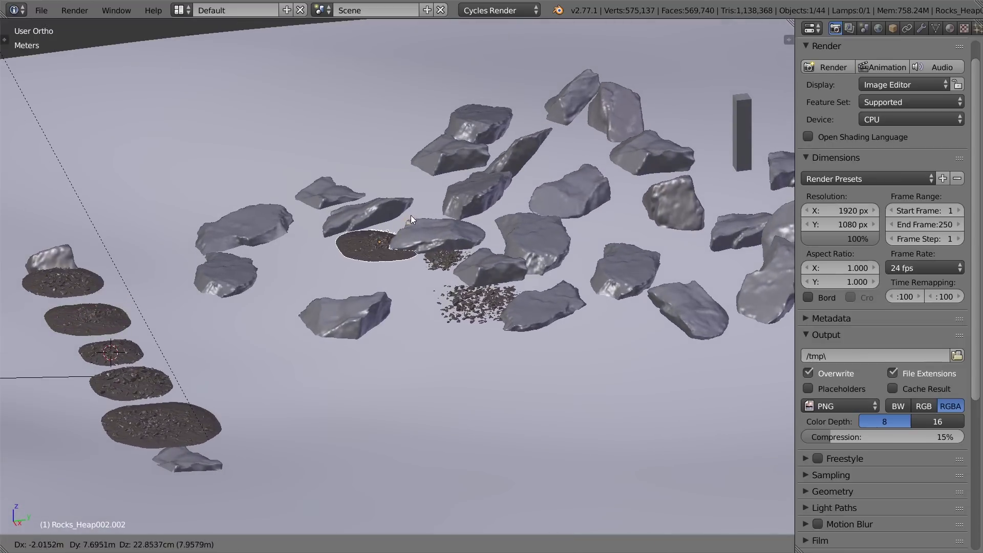
{"action": "left_click", "coordinate": [413, 206]}
{"action": "scroll", "coordinate": [414, 206], "scroll_direction": "up", "scroll_amount": 4}
Tilt the second Rocks_Heap002 copy freely and lower it about 6 cm along Z into the ground
{"action": "key", "text": "r"}
{"action": "key", "text": "r"}
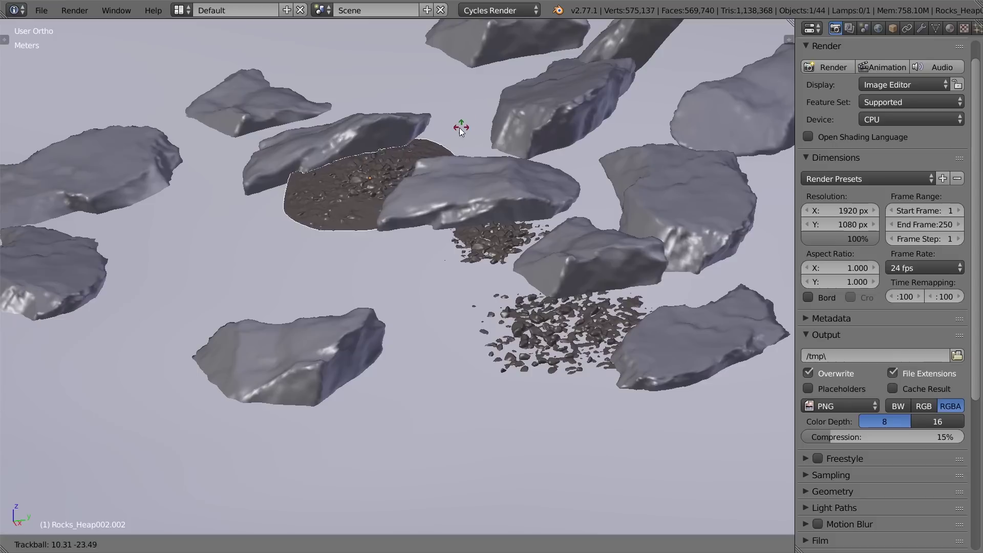
{"action": "left_click", "coordinate": [445, 130]}
{"action": "key", "text": "g"}
{"action": "key", "text": "z"}
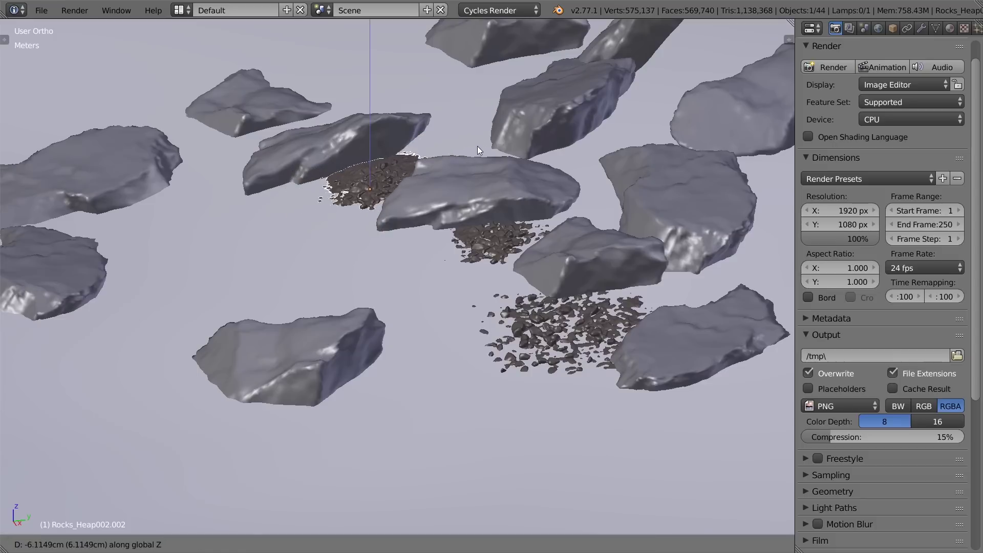
{"action": "left_click", "coordinate": [472, 160]}
Shift the second Rocks_Heap002 copy into the gap between the rocks, refine its tilt and deselect it
{"action": "middle_click_drag", "start_coordinate": [472, 160], "coordinate": [503, 159]}
{"action": "key", "text": "g"}
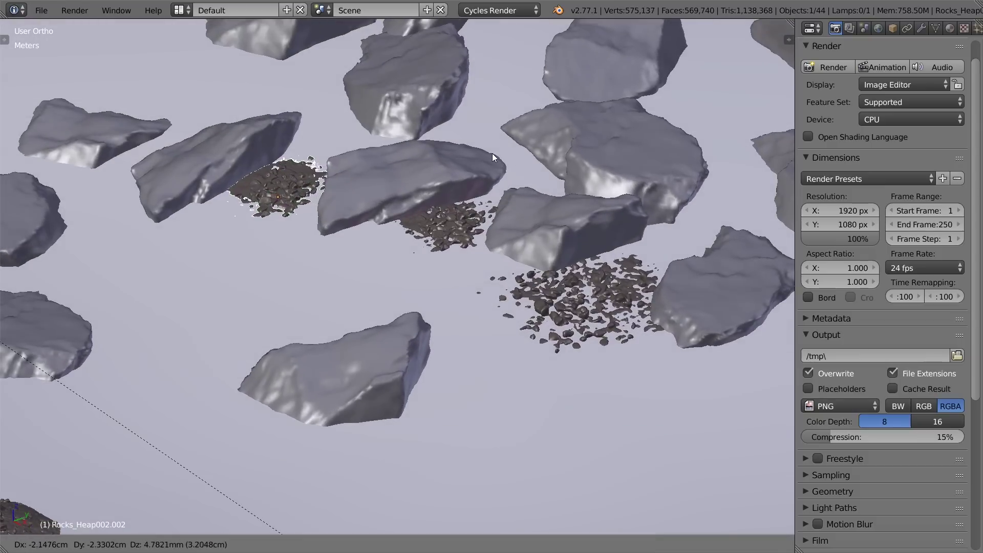
{"action": "left_click", "coordinate": [488, 165]}
{"action": "key", "text": "r"}
{"action": "key", "text": "r"}
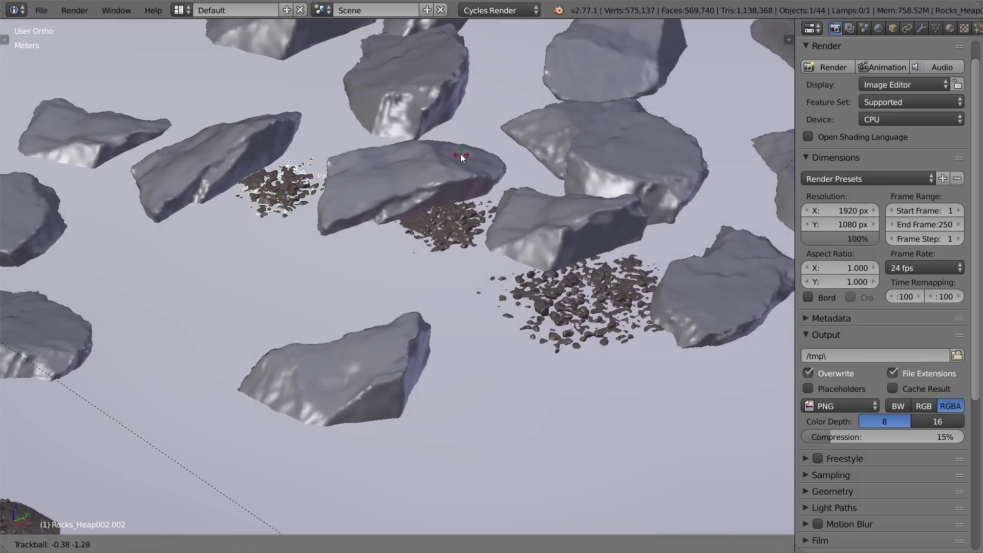
{"action": "left_click", "coordinate": [428, 133]}
{"action": "key", "text": "a"}
Duplicate Rocks_Heap004 and place the copy about 12 m away by the mountain rocks on the far side of the group
{"action": "scroll", "coordinate": [419, 164], "scroll_direction": "down", "scroll_amount": 5}
{"action": "middle_click_drag", "start_coordinate": [421, 174], "coordinate": [293, 375]}
{"action": "scroll", "coordinate": [441, 220], "scroll_direction": "down", "scroll_amount": 2}
{"action": "scroll", "coordinate": [294, 375], "scroll_direction": "up", "scroll_amount": 3}
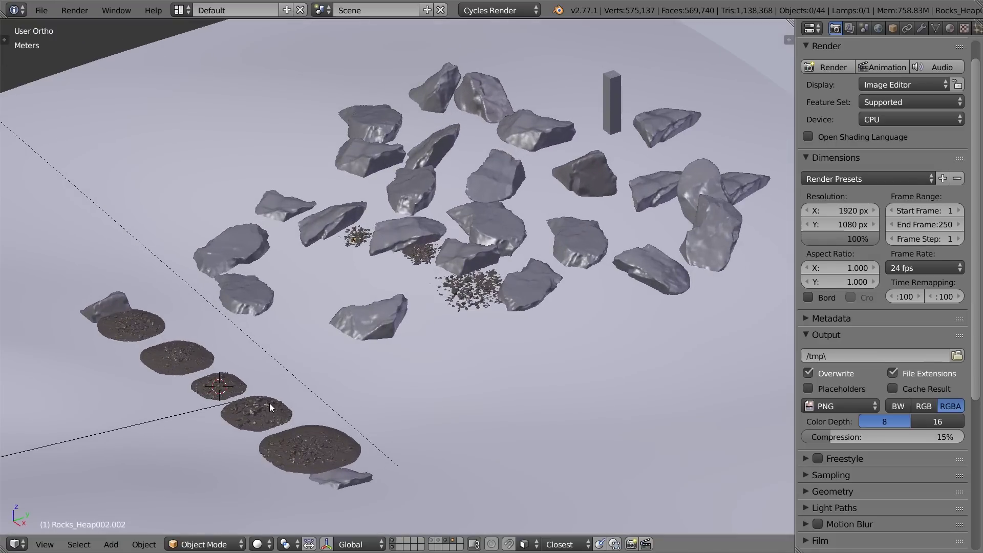
{"action": "key", "text": "shift+d"}
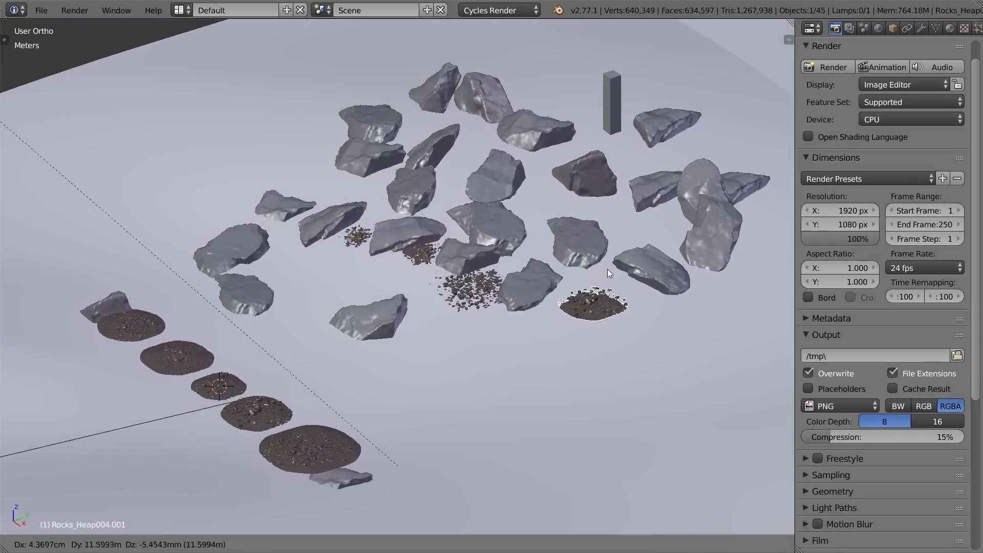
{"action": "left_click", "coordinate": [611, 254]}
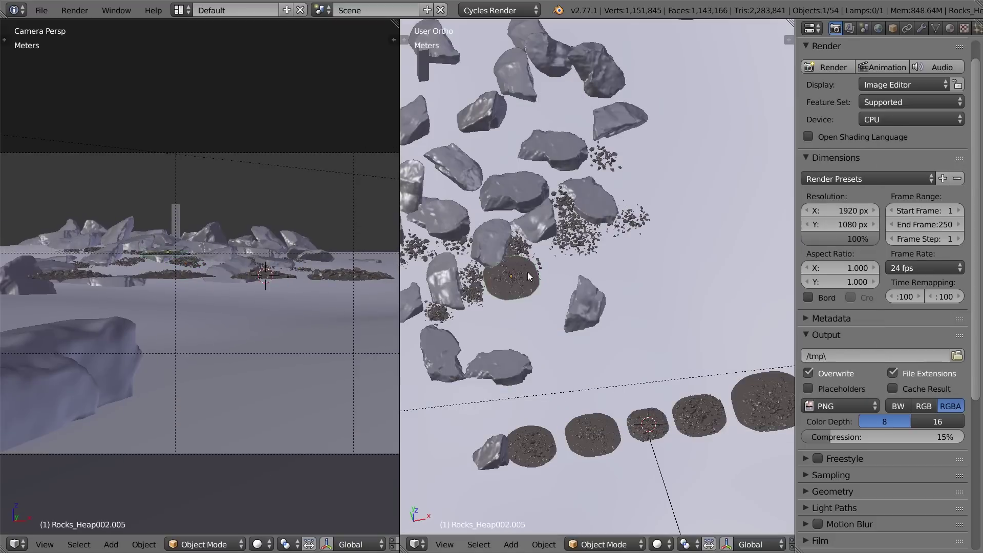
Scatter more rock heap copies and a mountain rock copy over the landscape, adjusting their positions along Y and Z
{"action": "key", "text": "g"}
{"action": "key", "text": "y"}
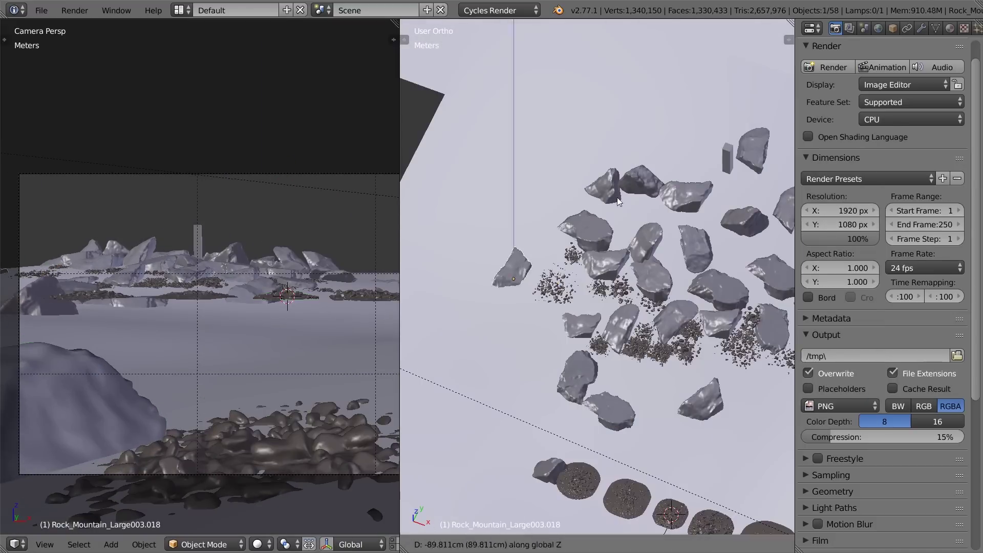
{"action": "key", "text": "g"}
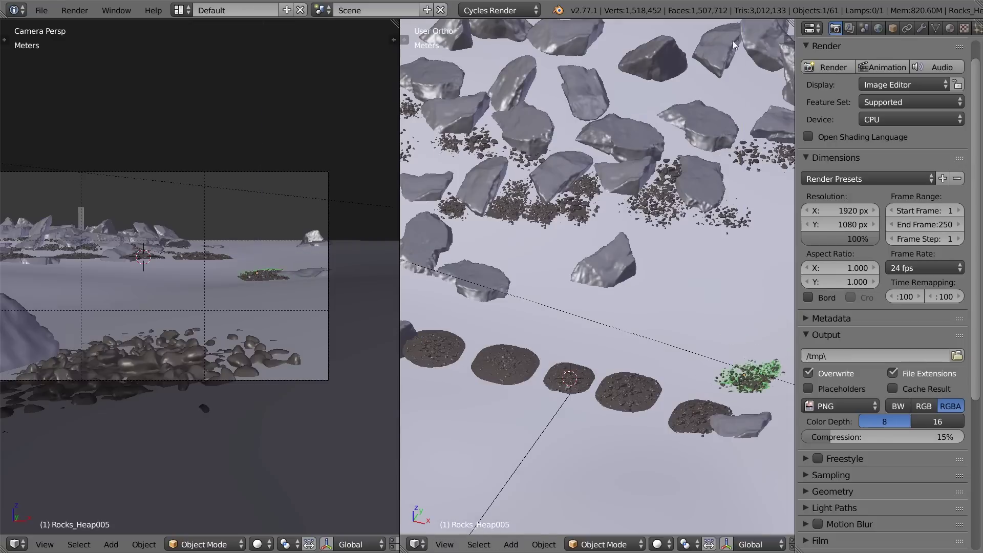
{"action": "key", "text": "g"}
{"action": "key", "text": "z"}
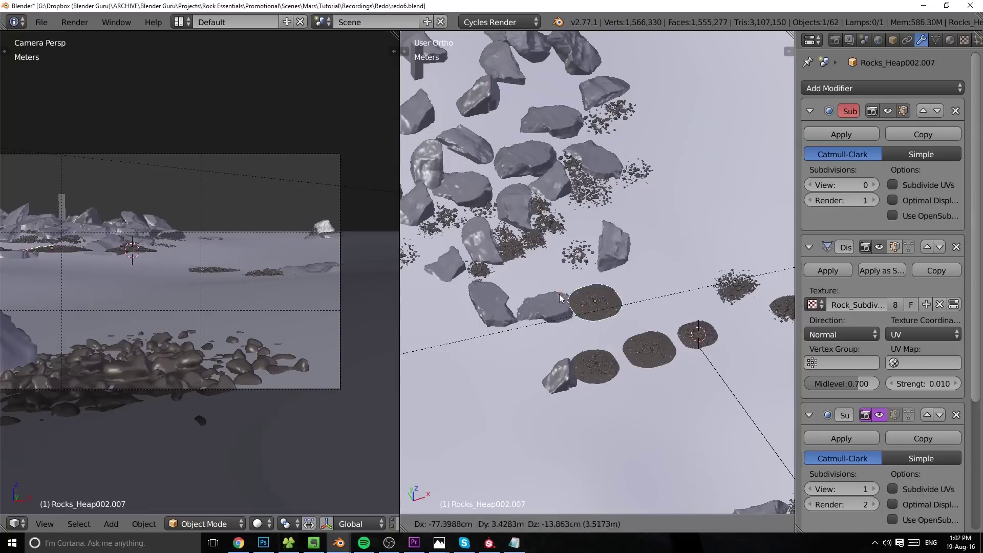
{"action": "key", "text": "g"}
{"action": "key", "text": "y"}
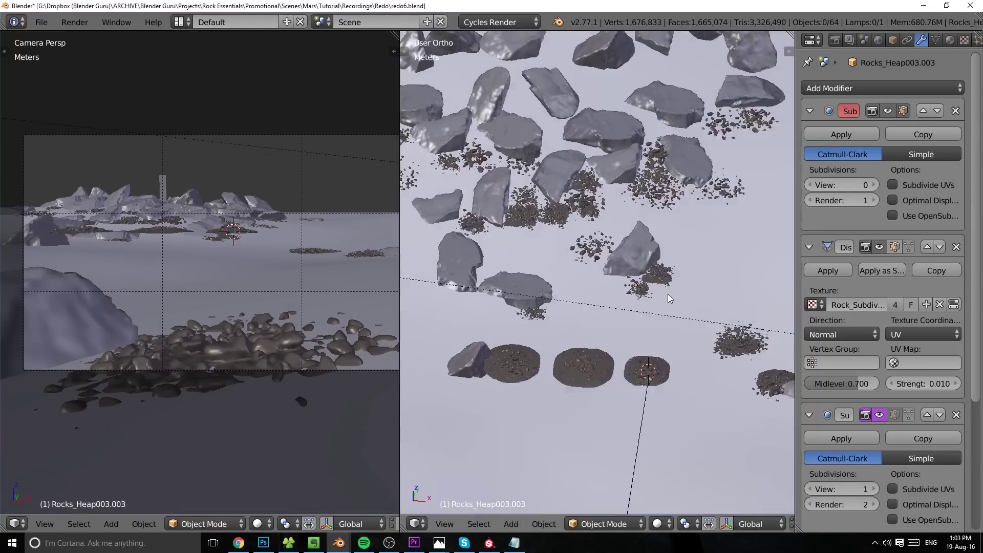
Adjust the height of the selected Rocks_Heap003 copy along Z
{"action": "key", "text": "g"}
{"action": "key", "text": "z"}
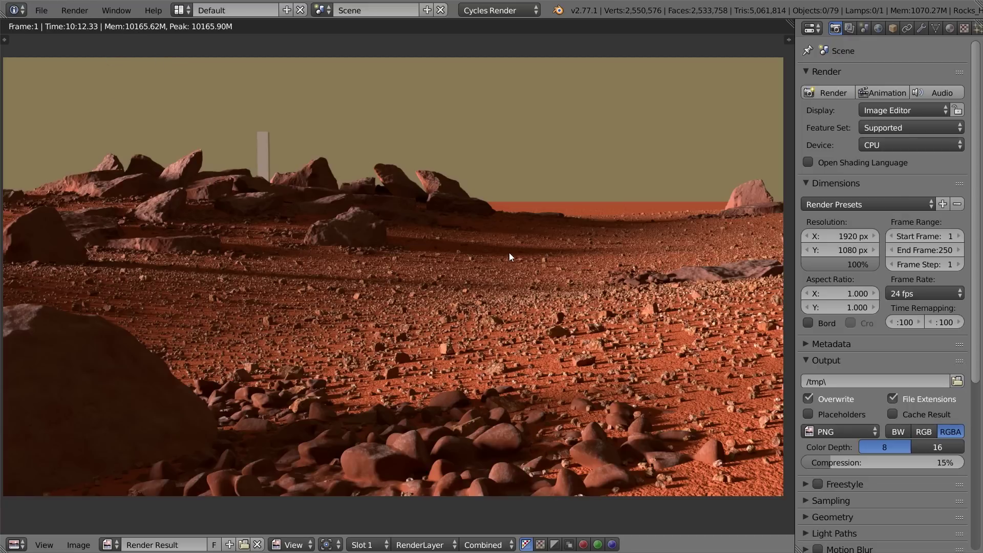
Examine the finished render, checking how the rock heaps blend with the mountain rocks in the background
{"action": "middle_click_drag", "start_coordinate": [441, 263], "coordinate": [449, 264]}
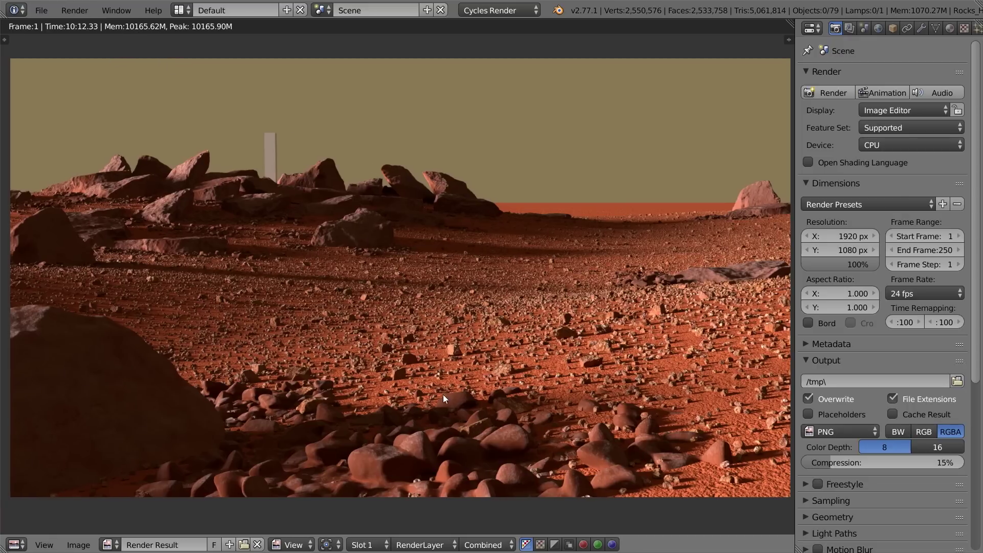
{"action": "scroll", "coordinate": [407, 318], "scroll_direction": "up", "scroll_amount": 2}
{"action": "middle_click_drag", "start_coordinate": [314, 263], "coordinate": [398, 282]}
{"action": "scroll", "coordinate": [328, 276], "scroll_direction": "up", "scroll_amount": 1}
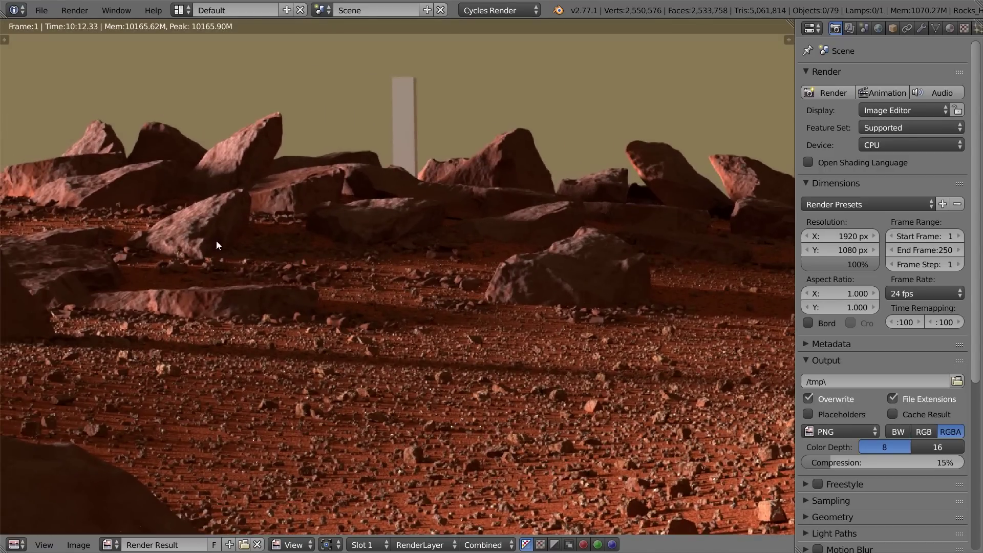
{"action": "scroll", "coordinate": [530, 296], "scroll_direction": "down", "scroll_amount": 3}
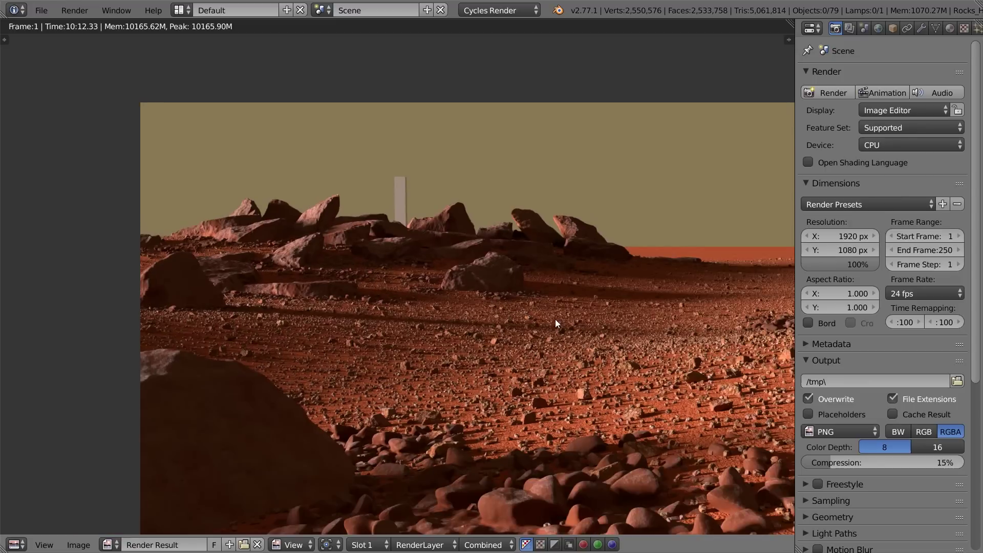
{"action": "middle_click_drag", "start_coordinate": [557, 321], "coordinate": [533, 315]}
{"action": "scroll", "coordinate": [533, 315], "scroll_direction": "up", "scroll_amount": 1}
{"action": "scroll", "coordinate": [534, 317], "scroll_direction": "up", "scroll_amount": 1}
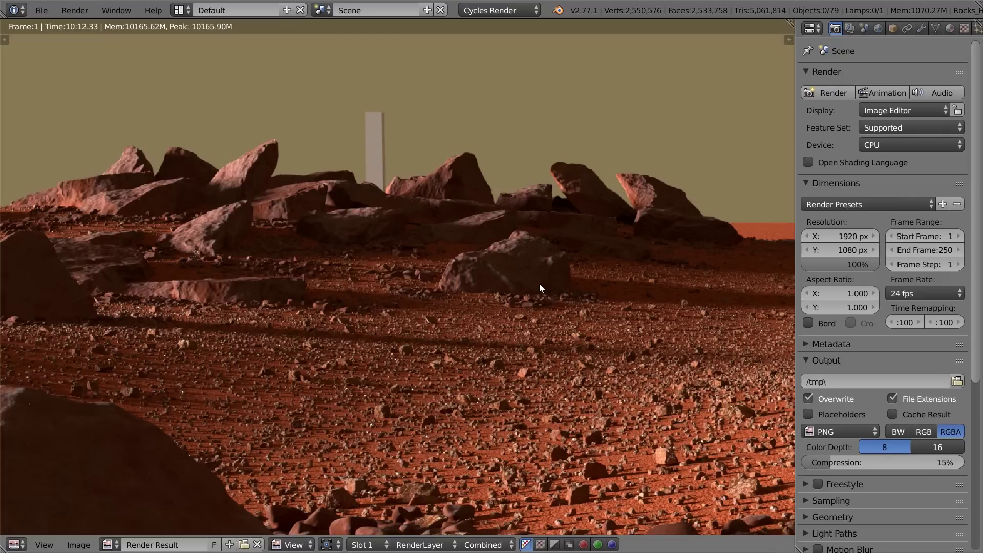
{"action": "scroll", "coordinate": [539, 284], "scroll_direction": "up", "scroll_amount": 1}
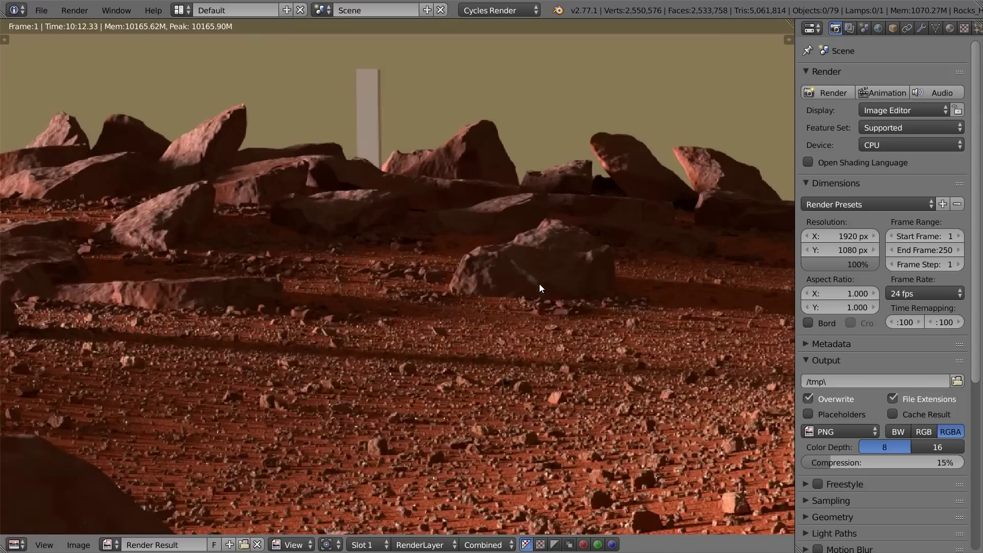
{"action": "scroll", "coordinate": [539, 284], "scroll_direction": "down", "scroll_amount": 1}
{"action": "scroll", "coordinate": [404, 278], "scroll_direction": "up", "scroll_amount": 1}
{"action": "middle_click_drag", "start_coordinate": [397, 276], "coordinate": [480, 274]}
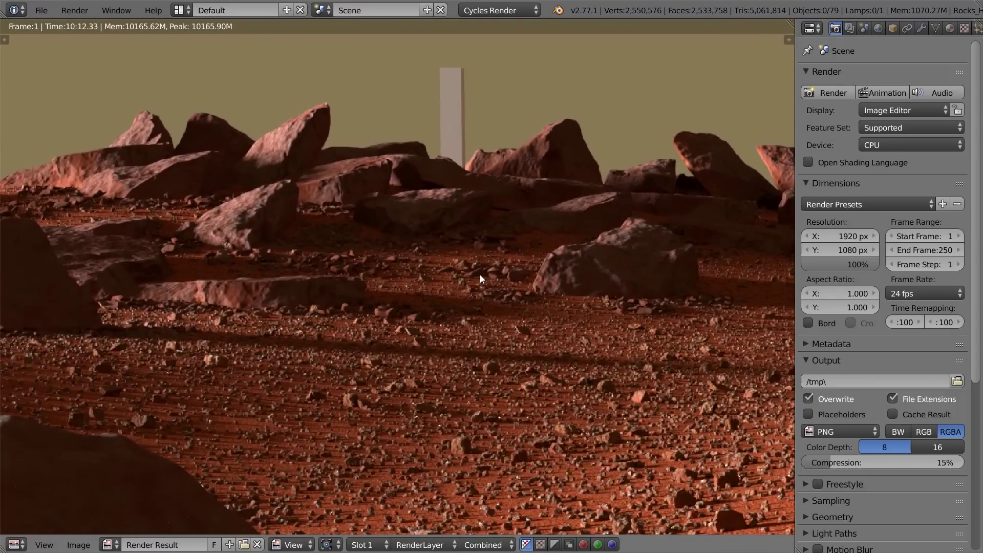
{"action": "scroll", "coordinate": [480, 275], "scroll_direction": "down", "scroll_amount": 2}
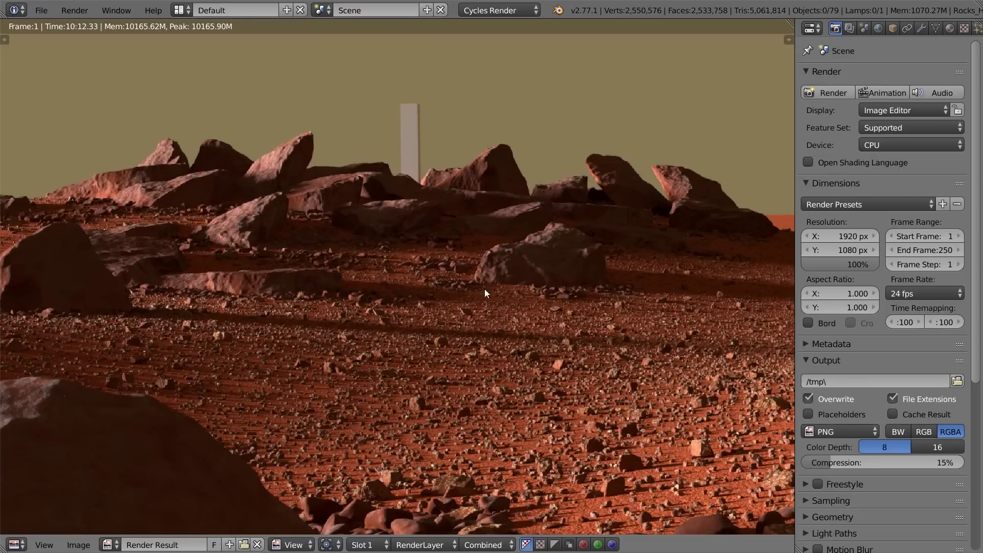
{"action": "scroll", "coordinate": [485, 290], "scroll_direction": "down", "scroll_amount": 2}
{"action": "middle_click_drag", "start_coordinate": [579, 338], "coordinate": [652, 344]}
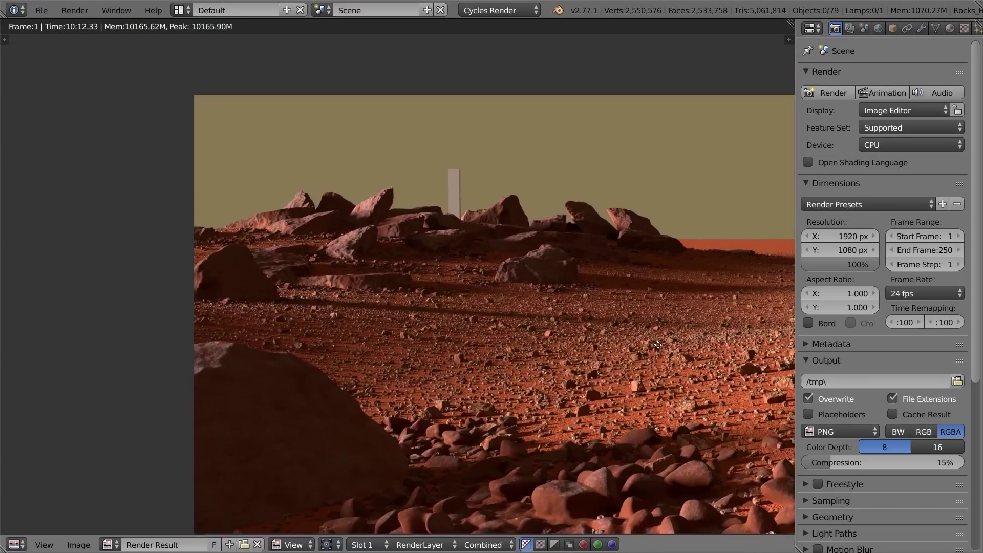
{"action": "scroll", "coordinate": [580, 346], "scroll_direction": "up", "scroll_amount": 4}
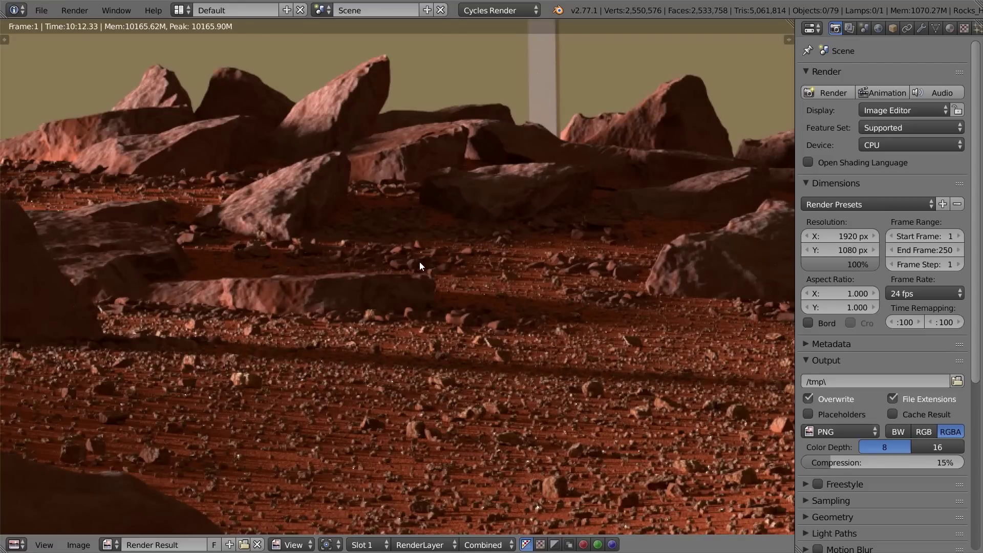
{"action": "scroll", "coordinate": [551, 261], "scroll_direction": "down", "scroll_amount": 4}
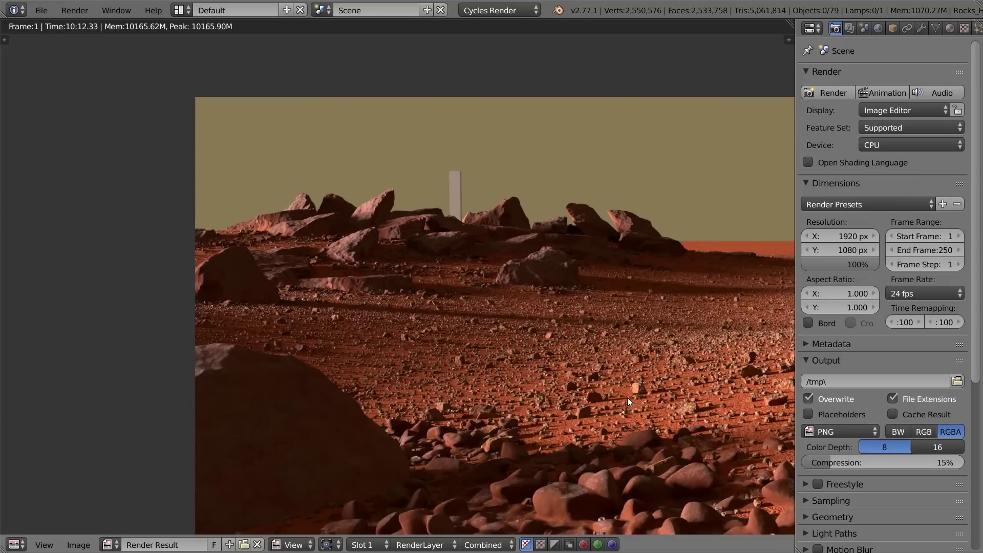
{"action": "scroll", "coordinate": [521, 327], "scroll_direction": "up", "scroll_amount": 2}
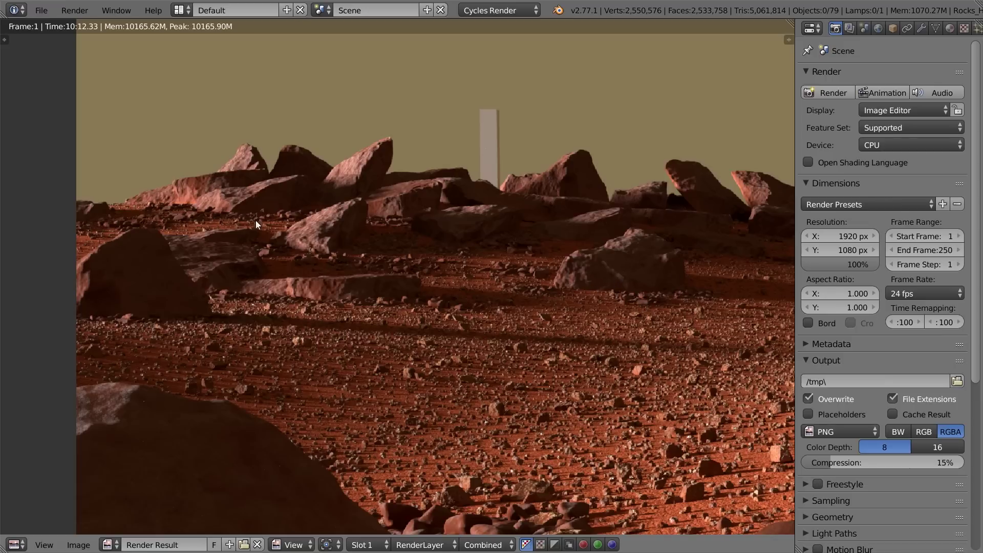
Check the foreground rock heap in the render, and return to the 3D view
{"action": "scroll", "coordinate": [227, 210], "scroll_direction": "down", "scroll_amount": 2}
{"action": "middle_click_drag", "start_coordinate": [653, 324], "coordinate": [446, 282]}
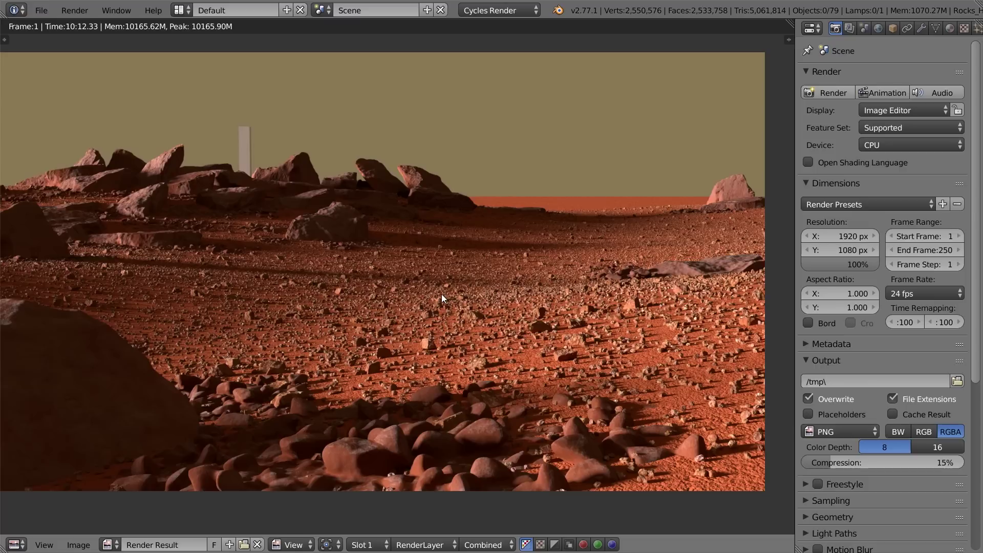
{"action": "middle_click_drag", "start_coordinate": [371, 450], "coordinate": [382, 372]}
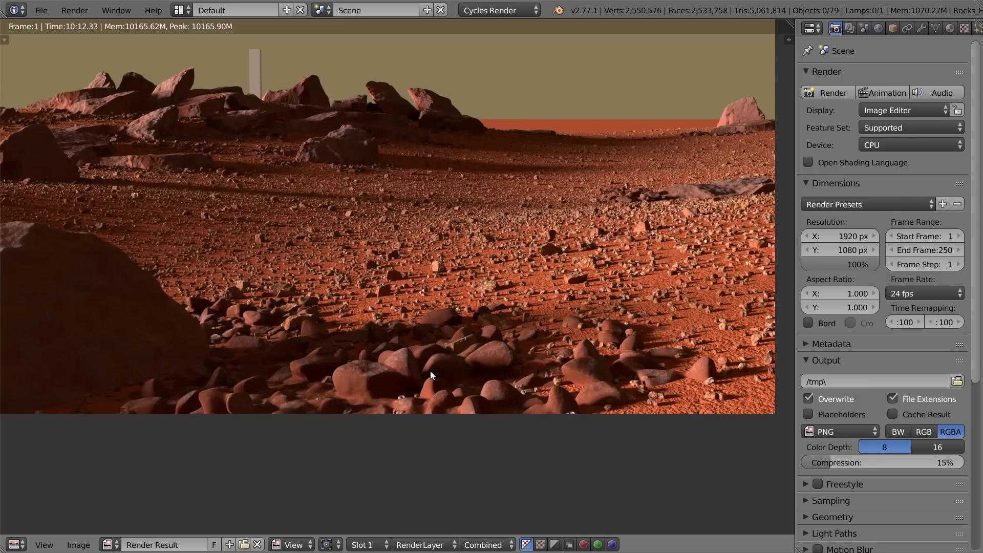
{"action": "scroll", "coordinate": [502, 359], "scroll_direction": "down", "scroll_amount": 1}
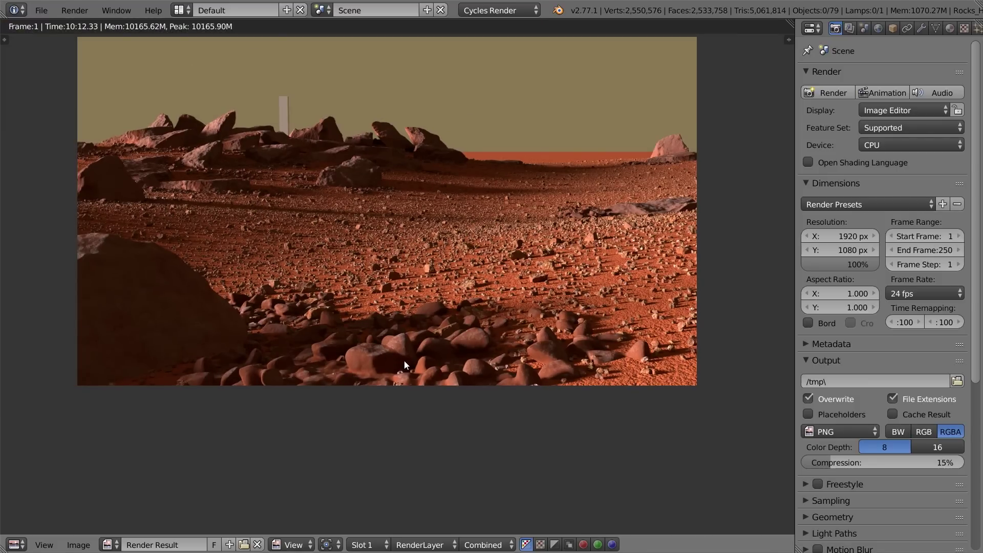
{"action": "key", "text": "Escape"}
Set the High Detail property of the large foreground Rocks_Heap005 copy to 1
{"action": "right_click", "coordinate": [416, 437]}
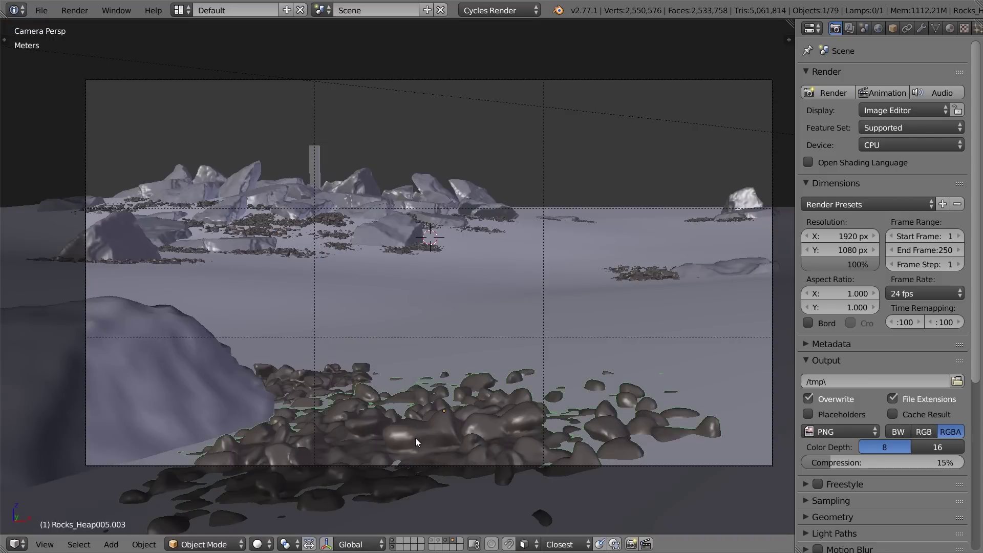
{"action": "key", "text": "n"}
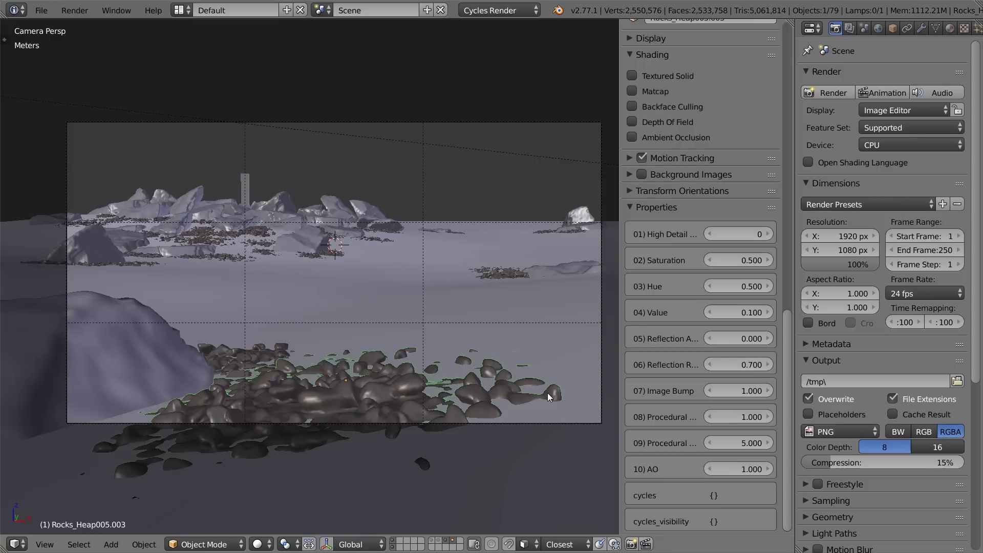
{"action": "left_click", "coordinate": [770, 232]}
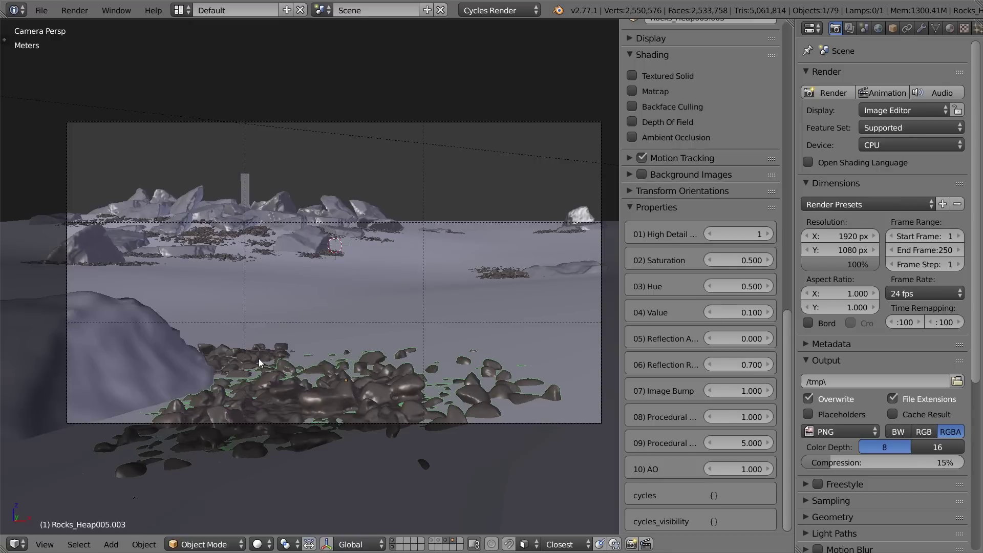
{"action": "key", "text": "n"}
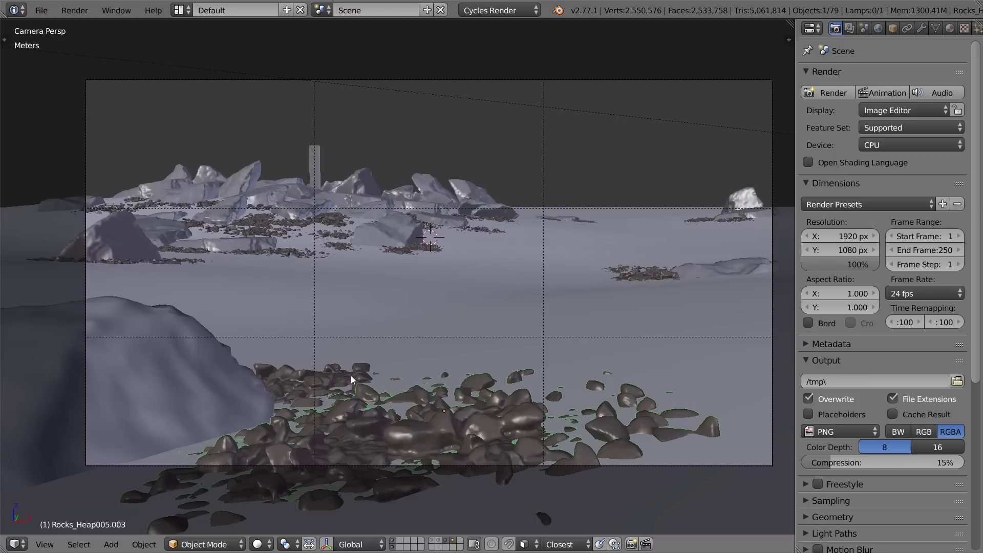
Set the High Detail property of the small Rocks_Heap003 copy beside the foreground boulder to 1
{"action": "right_click", "coordinate": [320, 376]}
{"action": "key", "text": "n"}
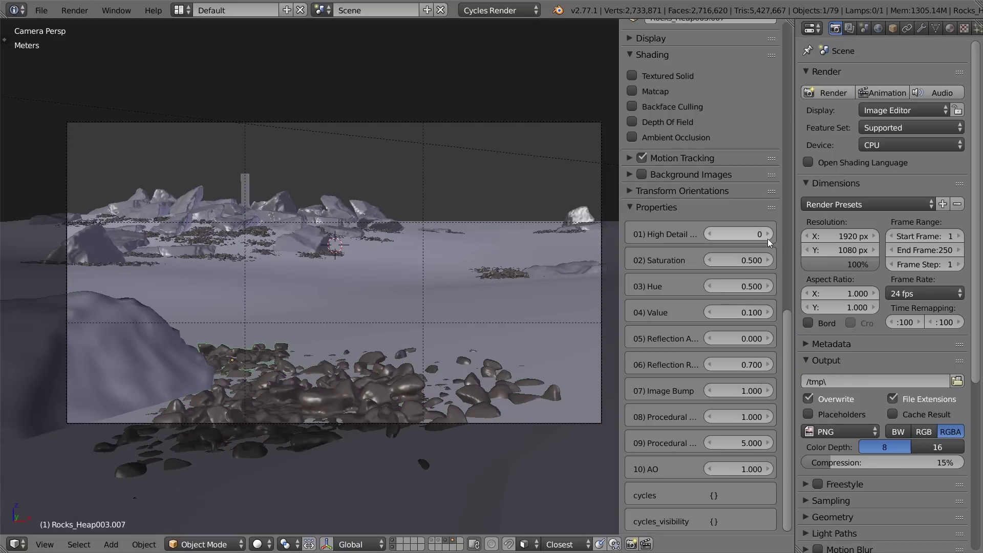
Inspect the small heap's Subdivision Surface and Displace modifiers and check the foreground heaps' detail in the camera view
{"action": "left_click", "coordinate": [921, 27]}
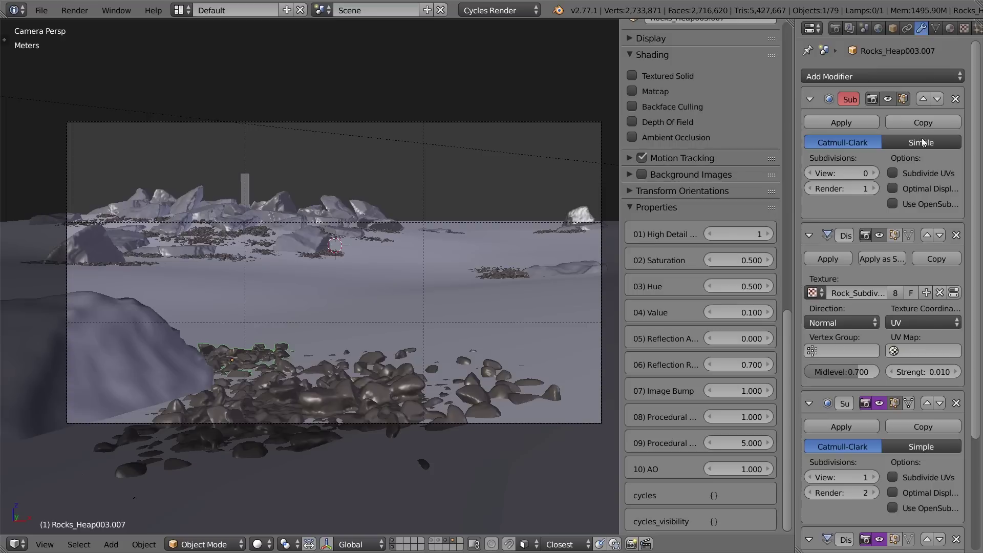
{"action": "scroll", "coordinate": [914, 336], "scroll_direction": "down", "scroll_amount": 8}
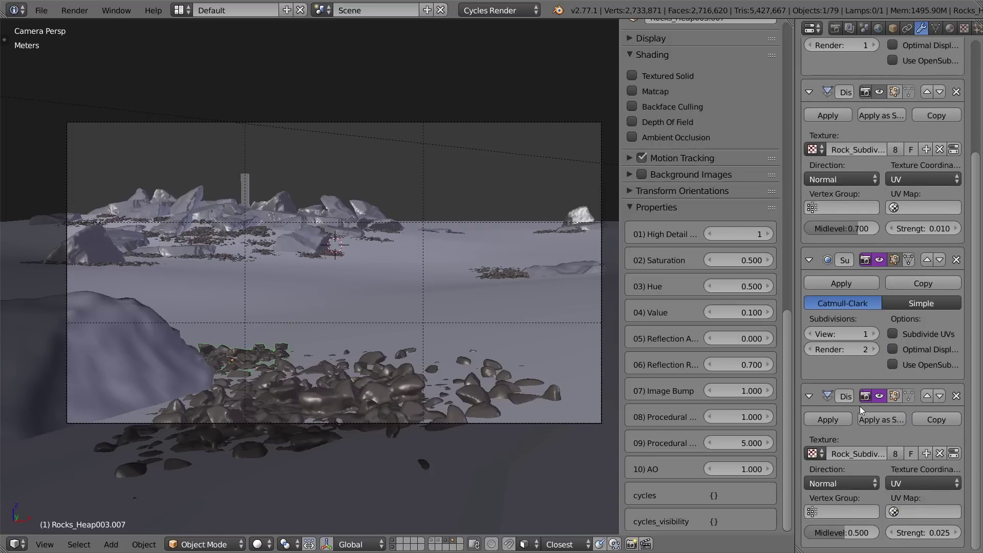
{"action": "scroll", "coordinate": [471, 423], "scroll_direction": "up", "scroll_amount": 1}
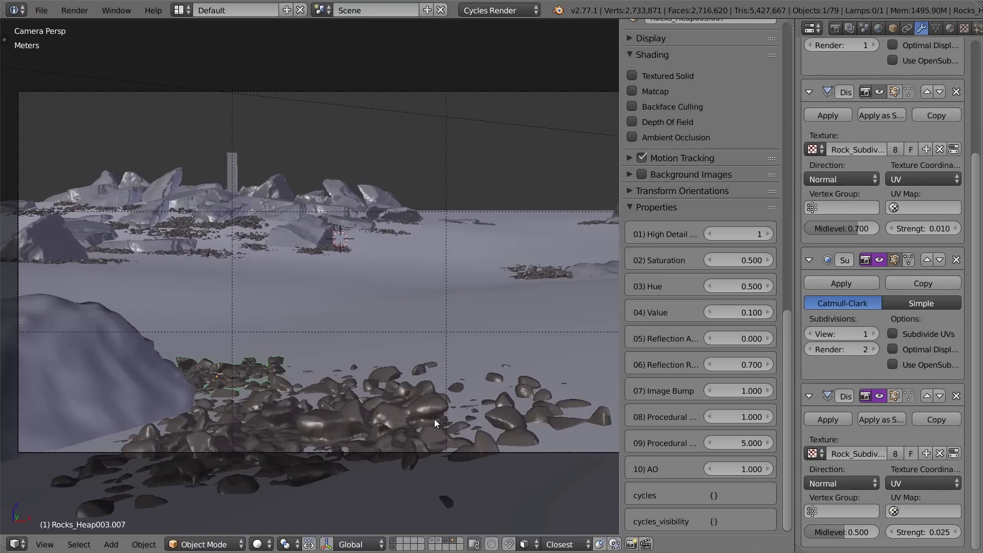
{"action": "key", "text": "n"}
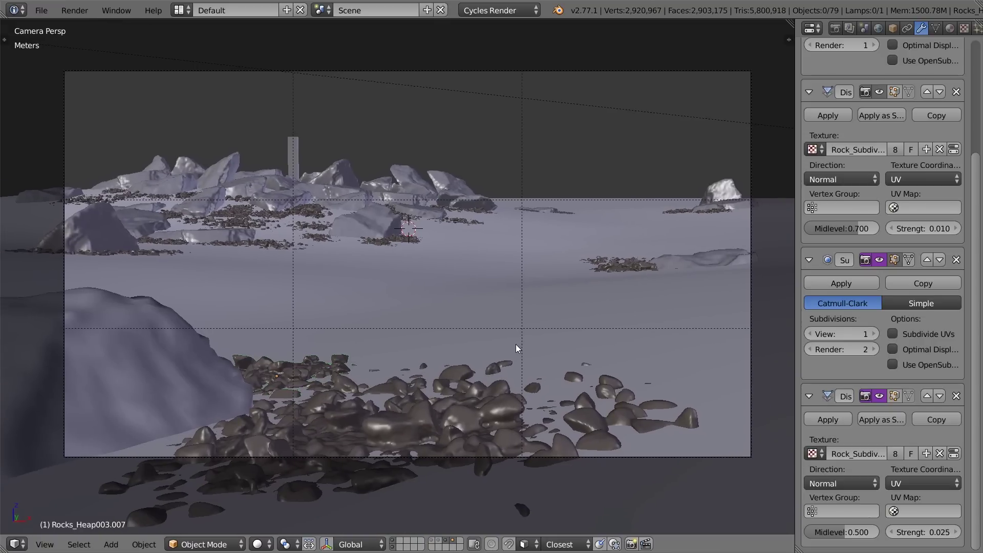
{"action": "scroll", "coordinate": [468, 361], "scroll_direction": "down", "scroll_amount": 1}
{"action": "scroll", "coordinate": [470, 363], "scroll_direction": "up", "scroll_amount": 1}
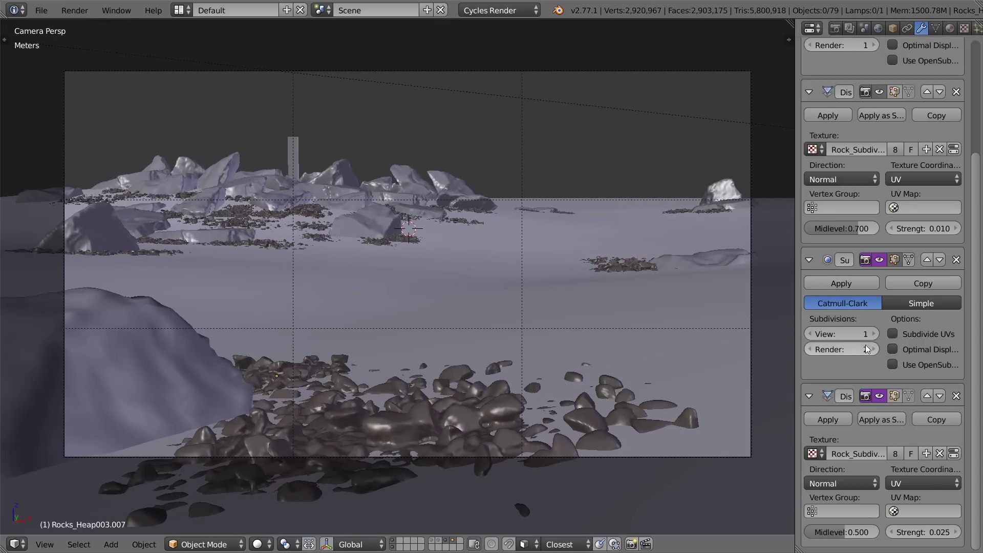
{"action": "scroll", "coordinate": [554, 364], "scroll_direction": "up", "scroll_amount": 1}
{"action": "scroll", "coordinate": [535, 353], "scroll_direction": "down", "scroll_amount": 1}
{"action": "scroll", "coordinate": [533, 351], "scroll_direction": "up", "scroll_amount": 1}
{"action": "middle_click_drag", "start_coordinate": [548, 339], "coordinate": [504, 330], "text": "shift"}
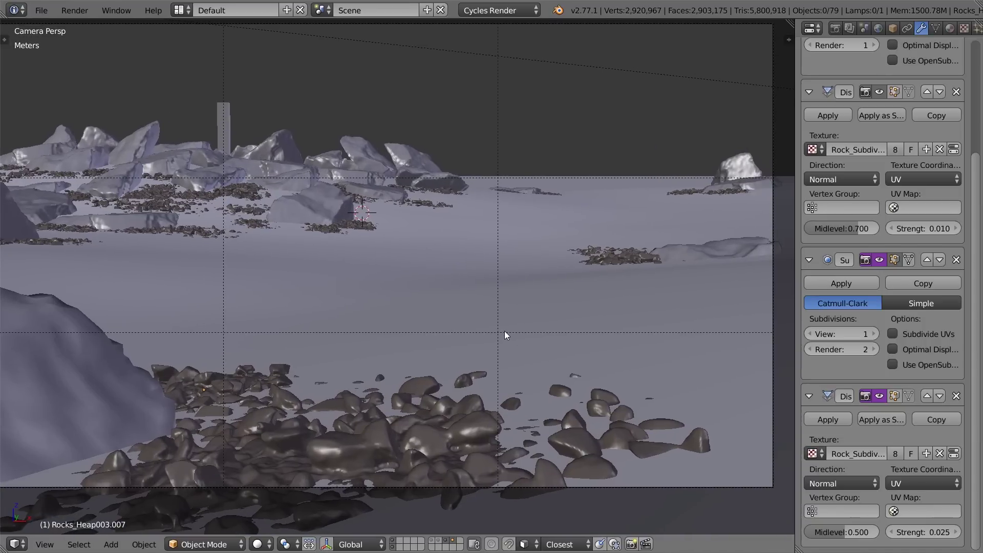
Bring back the last render and examine the small stones scattered over the ground between the heaps
{"action": "key", "text": "F12"}
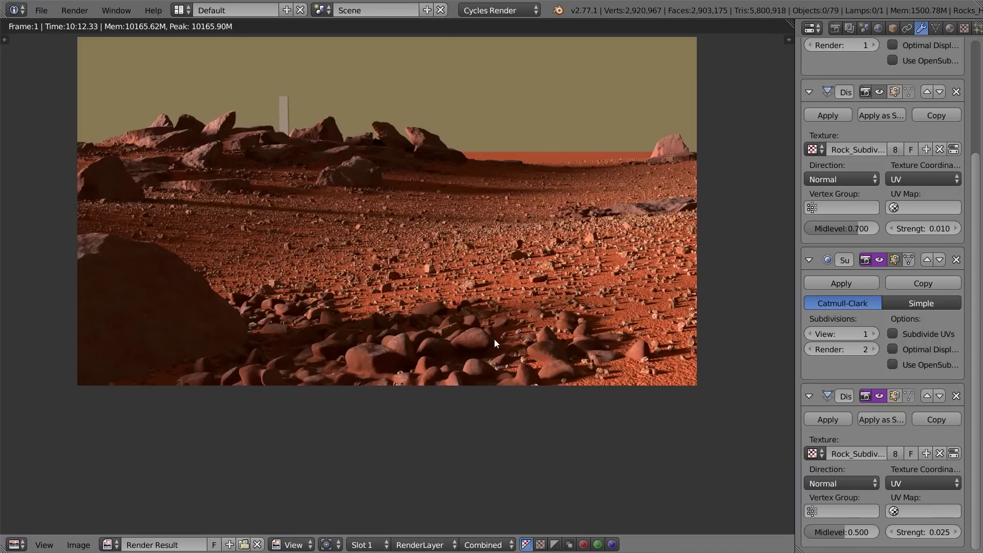
{"action": "scroll", "coordinate": [495, 331], "scroll_direction": "down", "scroll_amount": 1}
{"action": "scroll", "coordinate": [506, 287], "scroll_direction": "up", "scroll_amount": 1}
{"action": "middle_click_drag", "start_coordinate": [506, 287], "coordinate": [510, 323]}
{"action": "scroll", "coordinate": [510, 322], "scroll_direction": "up", "scroll_amount": 1}
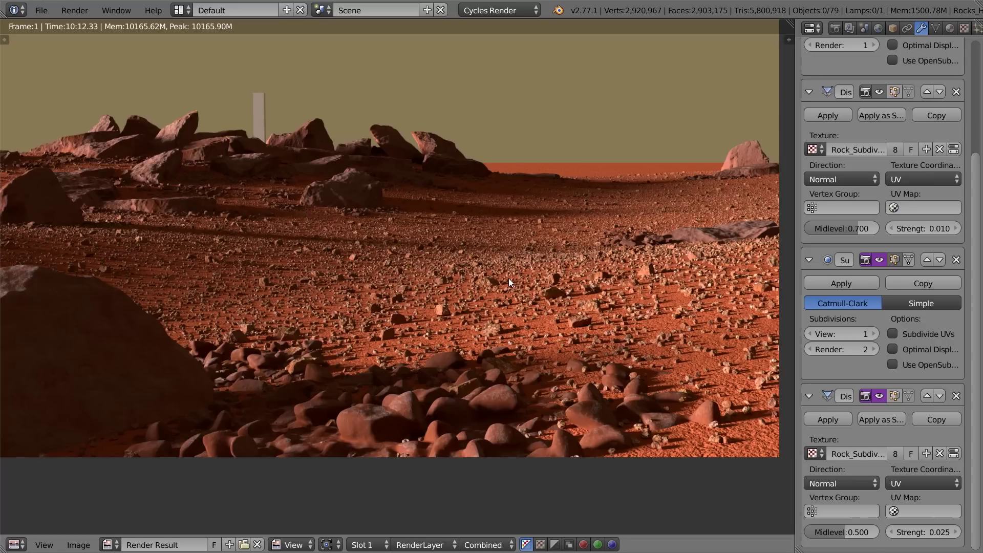
{"action": "middle_click_drag", "start_coordinate": [522, 266], "coordinate": [396, 246]}
{"action": "scroll", "coordinate": [396, 246], "scroll_direction": "up", "scroll_amount": 1}
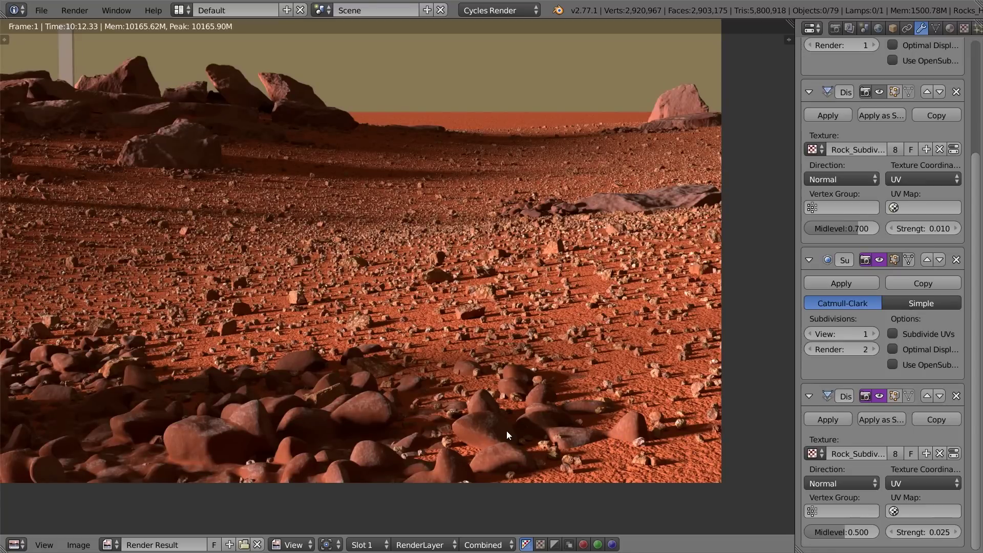
{"action": "middle_click_drag", "start_coordinate": [489, 273], "coordinate": [511, 317]}
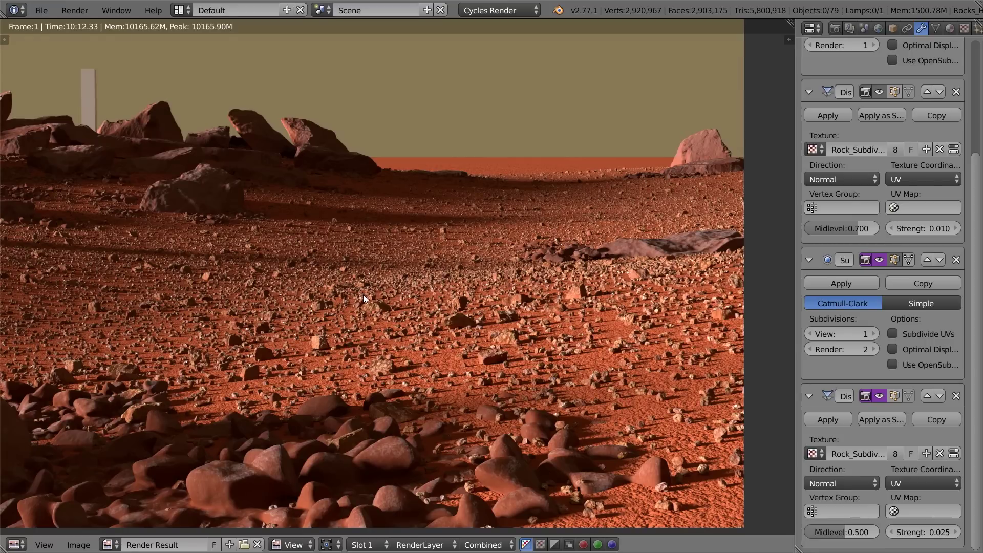
{"action": "scroll", "coordinate": [513, 286], "scroll_direction": "up", "scroll_amount": 3}
{"action": "middle_click_drag", "start_coordinate": [515, 373], "coordinate": [456, 318]}
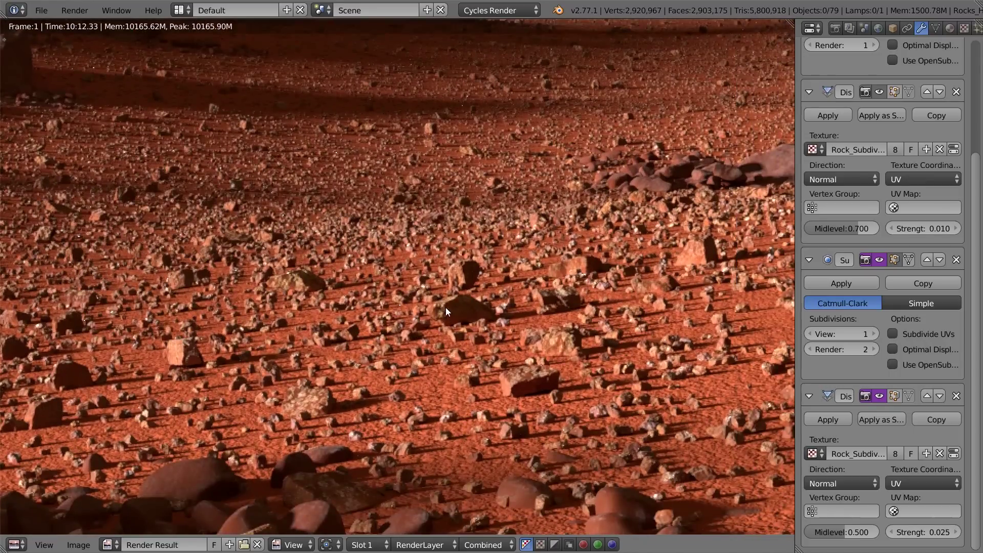
{"action": "scroll", "coordinate": [508, 293], "scroll_direction": "down", "scroll_amount": 3}
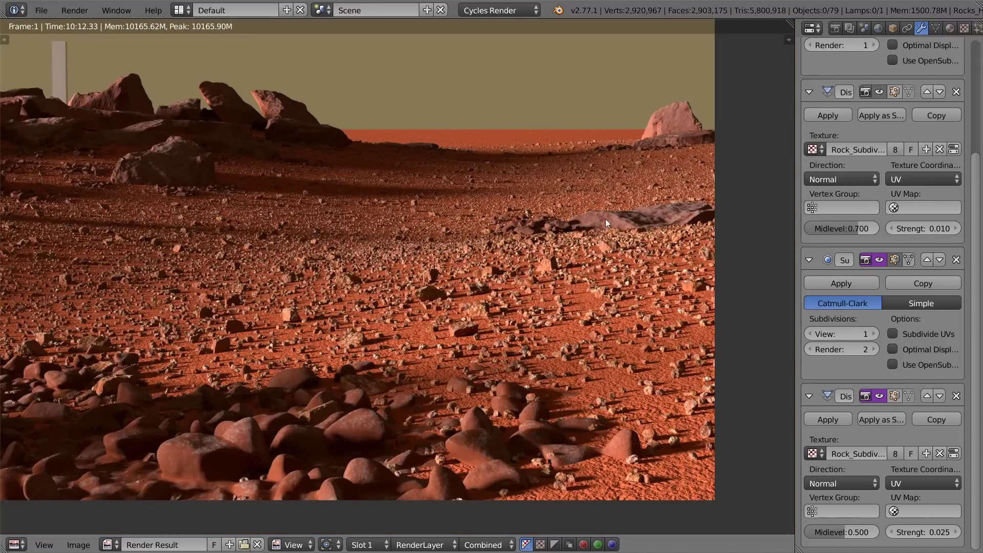
{"action": "middle_click_drag", "start_coordinate": [228, 230], "coordinate": [425, 231]}
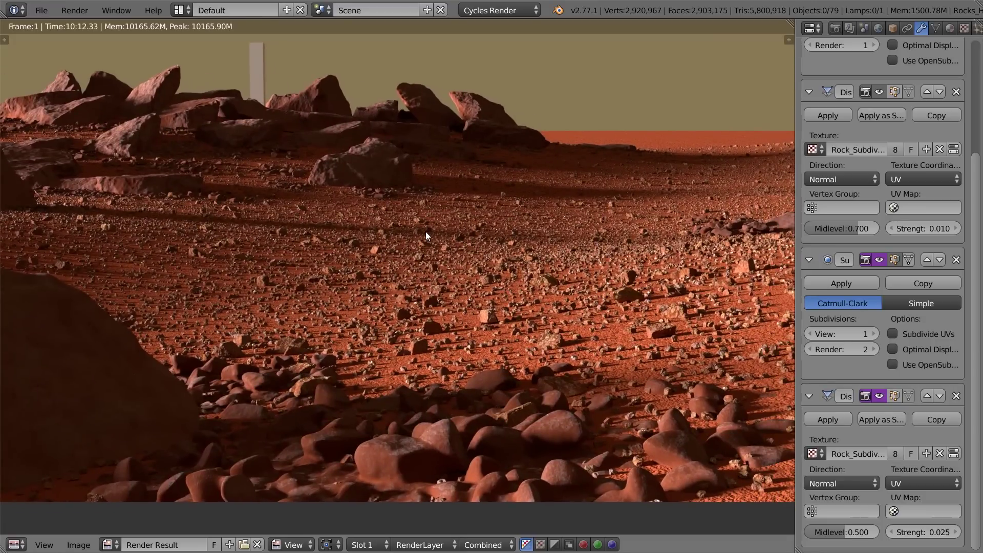
Switch to the Clover file browser and open 156151main_image_feature_645_ys_full from the Mars Reference Photos folder
{"action": "key", "text": "alt+Tab"}
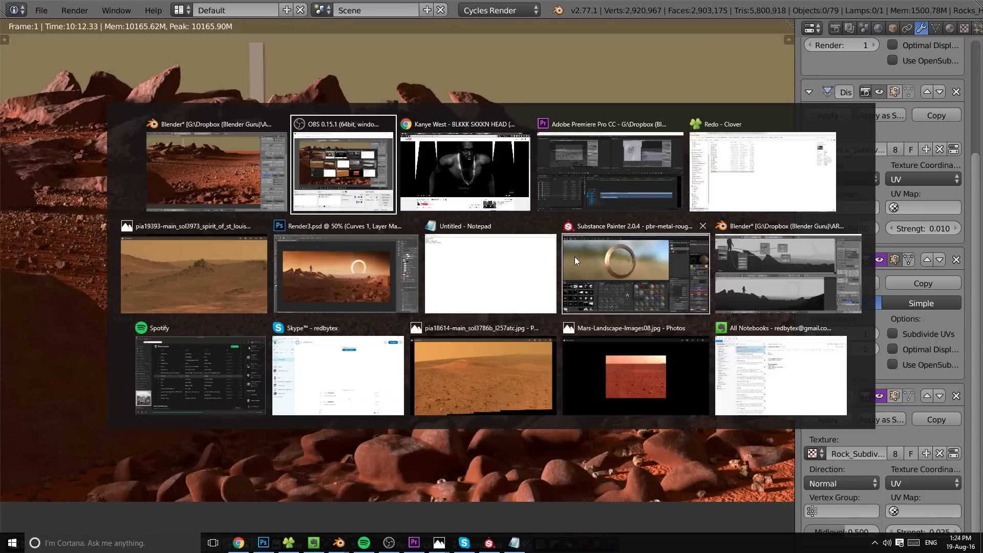
{"action": "left_click", "coordinate": [763, 172]}
{"action": "left_click", "coordinate": [246, 7]}
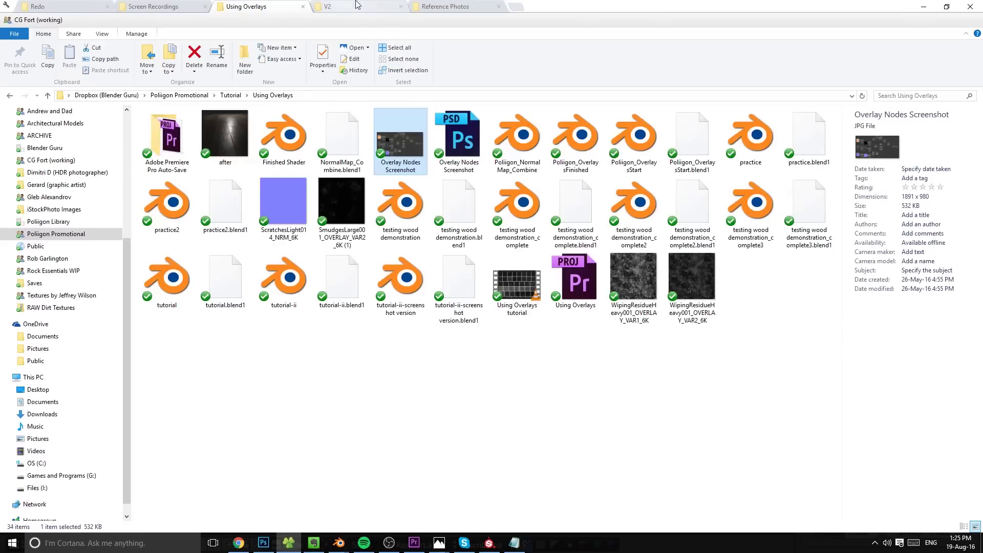
{"action": "left_click", "coordinate": [453, 6]}
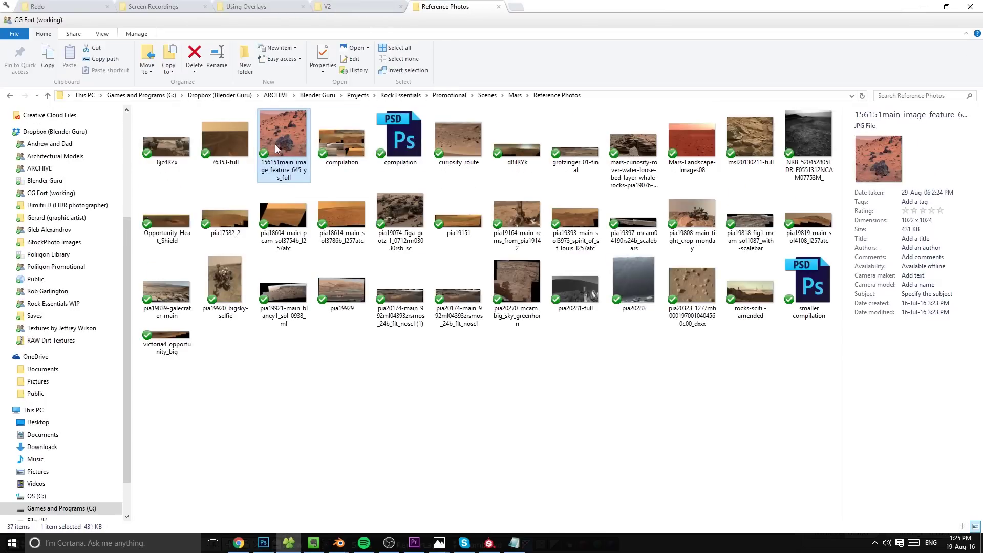
{"action": "double_click", "coordinate": [275, 147]}
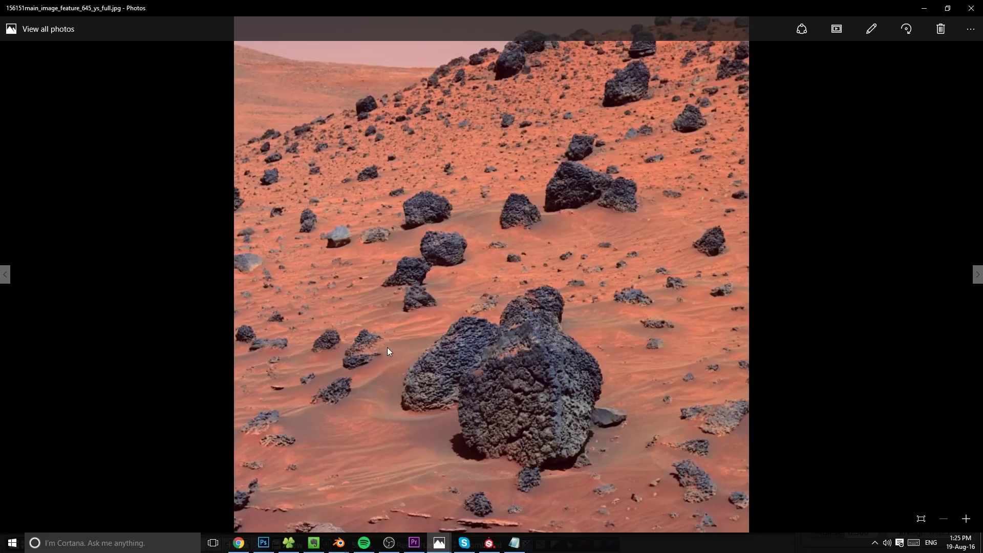
Browse the Mars reference photos and study closely how the small stones are distributed in curiosity_route.jpg
{"action": "scroll", "coordinate": [387, 349], "scroll_direction": "up", "scroll_amount": 3}
{"action": "scroll", "coordinate": [303, 274], "scroll_direction": "down", "scroll_amount": 3}
{"action": "key", "text": "Right"}
{"action": "key", "text": "Right"}
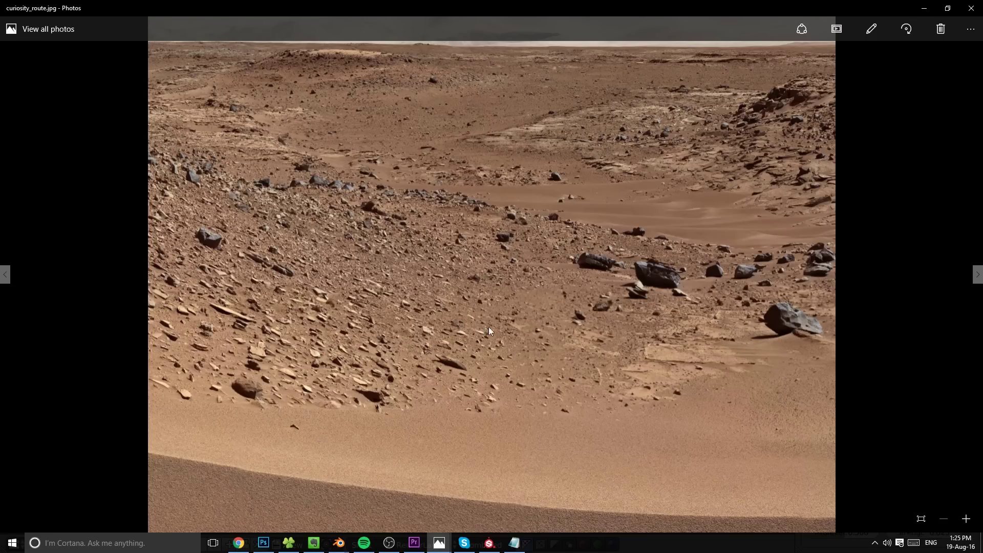
{"action": "scroll", "coordinate": [312, 385], "scroll_direction": "up", "scroll_amount": 3}
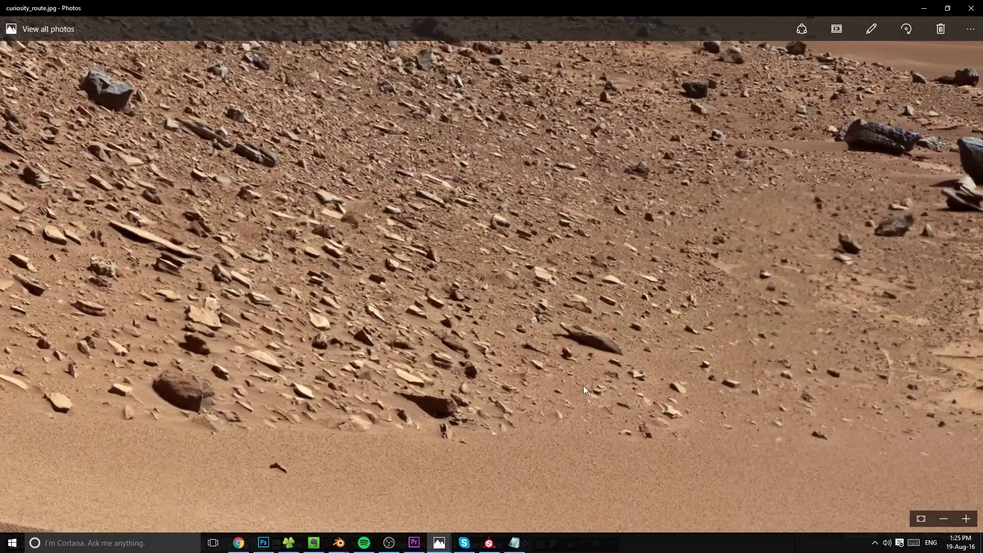
{"action": "key", "text": "Right"}
{"action": "key", "text": "Right"}
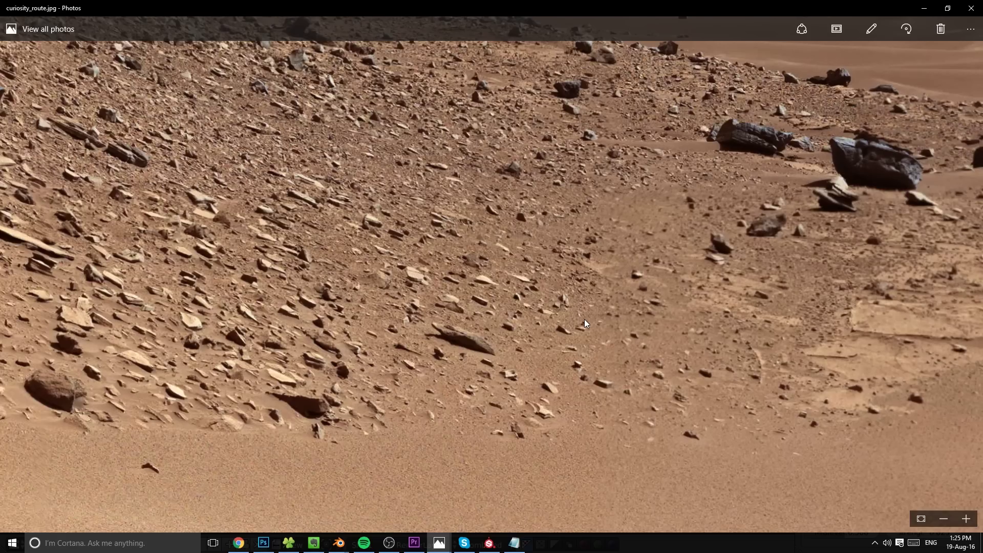
{"action": "scroll", "coordinate": [570, 326], "scroll_direction": "down", "scroll_amount": 3}
{"action": "key", "text": "Right"}
{"action": "key", "text": "Right"}
{"action": "key", "text": "Right"}
{"action": "key", "text": "Right"}
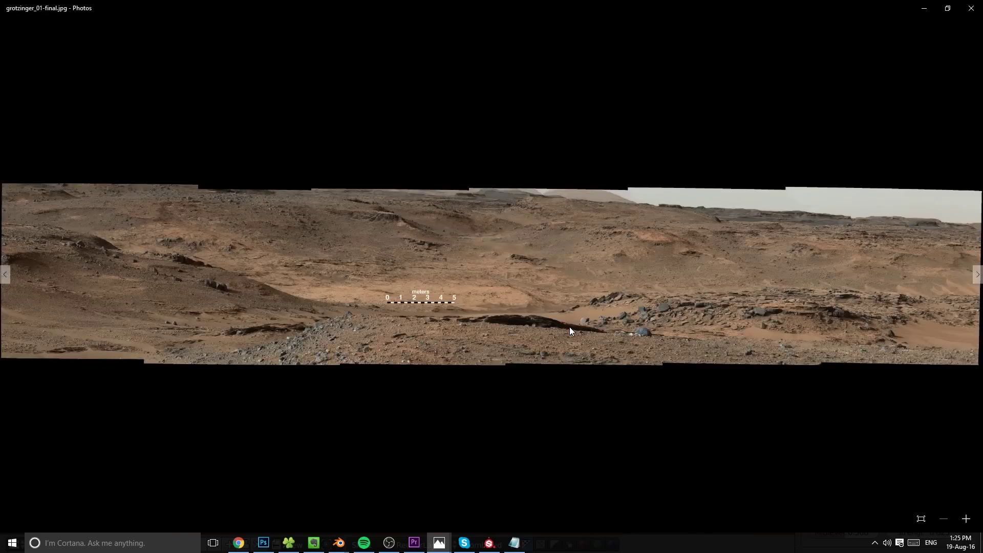
Examine the spread of stones and bare sandy patches in the reference photo Mars-Landscape-Images08.jpg
{"action": "scroll", "coordinate": [548, 361], "scroll_direction": "up", "scroll_amount": 2}
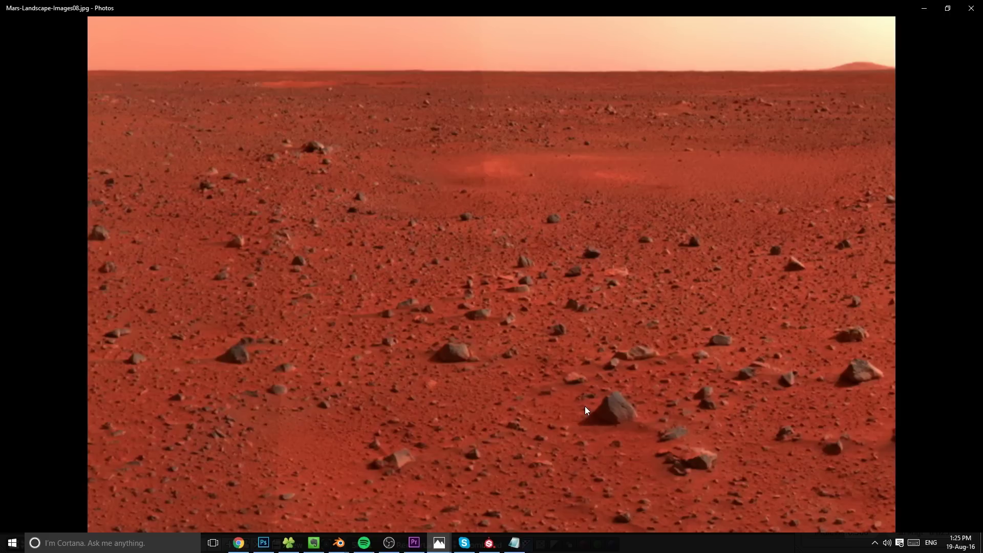
{"action": "scroll", "coordinate": [584, 404], "scroll_direction": "down", "scroll_amount": 2}
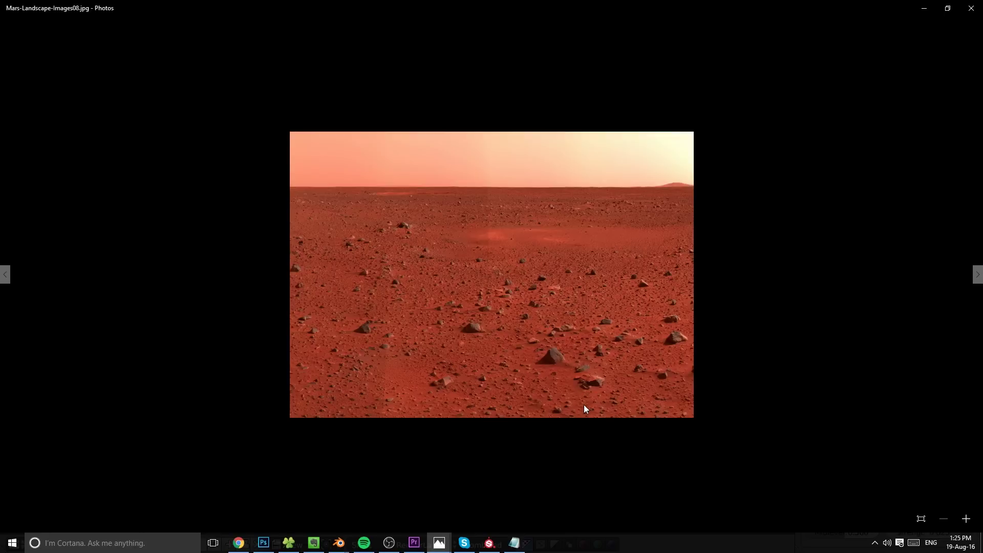
{"action": "scroll", "coordinate": [578, 375], "scroll_direction": "up", "scroll_amount": 2}
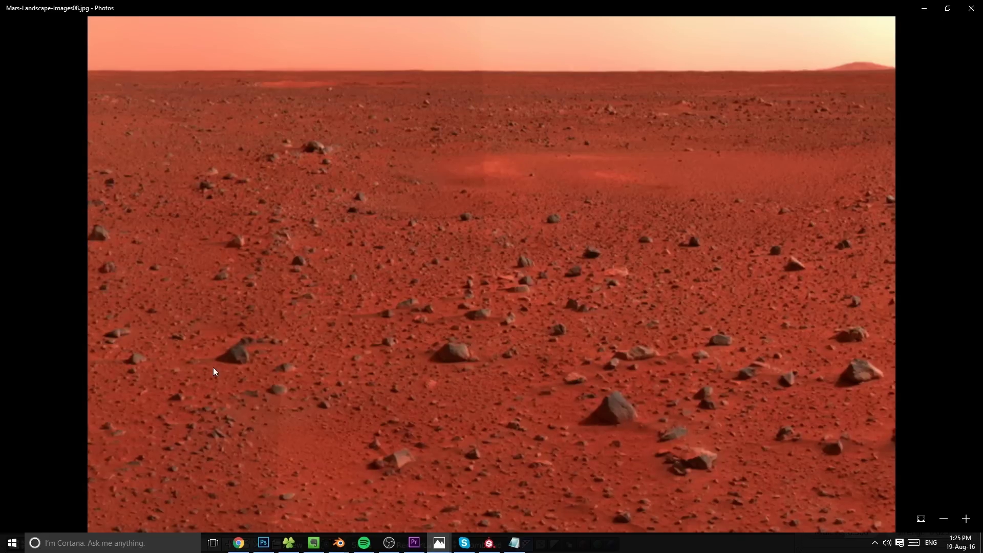
{"action": "scroll", "coordinate": [632, 416], "scroll_direction": "down", "scroll_amount": 2}
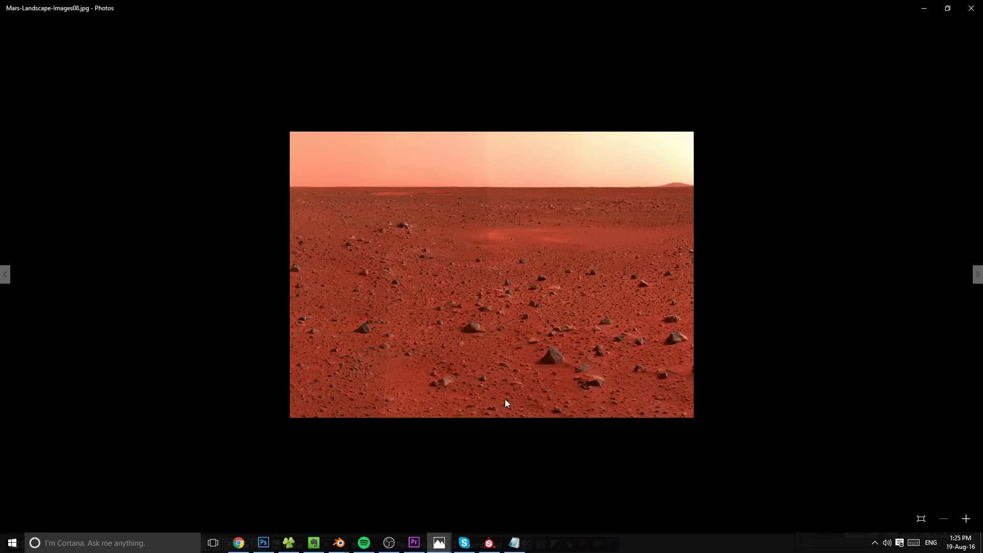
Switch back to Blender and compare the scattered ground stones in the full render with the reference photos
{"action": "mouse_move", "coordinate": [336, 542]}
{"action": "left_click", "coordinate": [377, 490]}
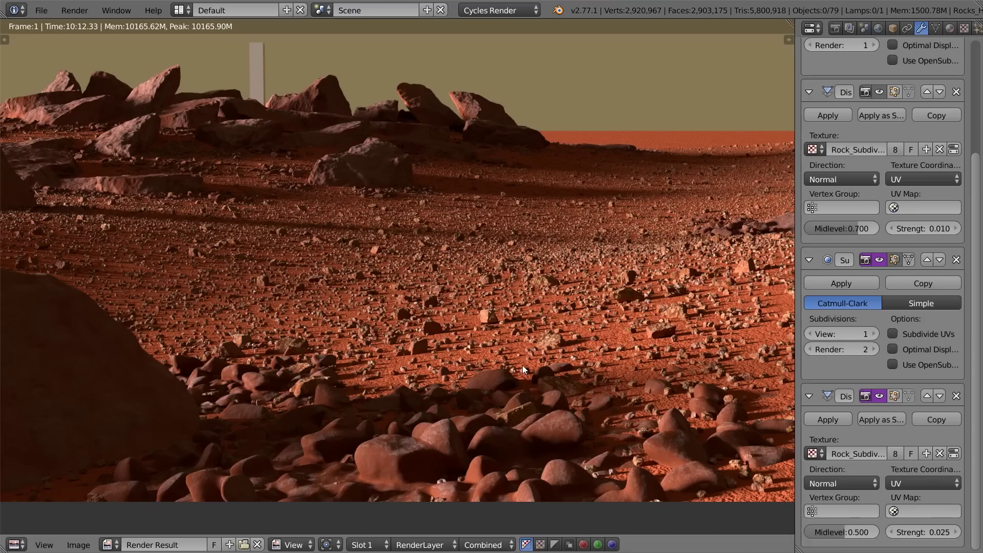
{"action": "scroll", "coordinate": [522, 365], "scroll_direction": "down", "scroll_amount": 2}
{"action": "mouse_move", "coordinate": [495, 319]}
{"action": "middle_mouse_down"}
{"action": "mouse_move", "coordinate": [518, 326]}
{"action": "mouse_move", "coordinate": [510, 328]}
{"action": "middle_mouse_up"}
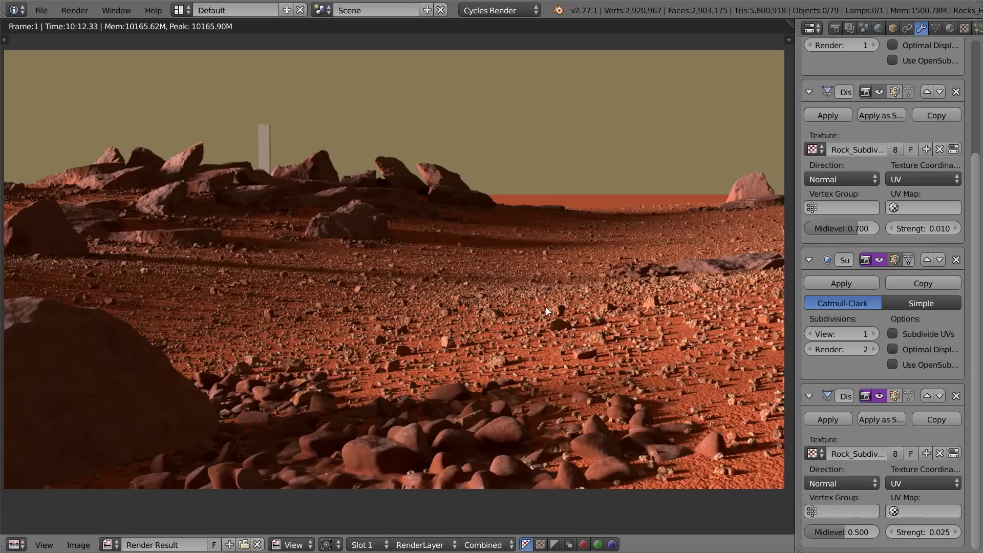
Leave the render, select the ground plane and show its mesh data with the vertex groups
{"action": "key", "text": "Escape"}
{"action": "right_click", "coordinate": [523, 263]}
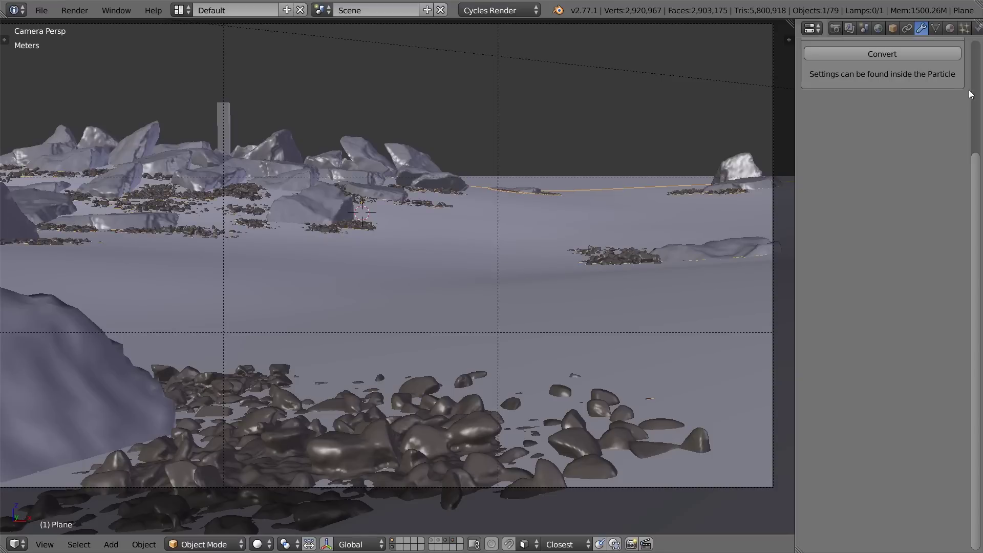
{"action": "scroll", "coordinate": [869, 79], "scroll_direction": "up", "scroll_amount": 3}
{"action": "left_click", "coordinate": [936, 29]}
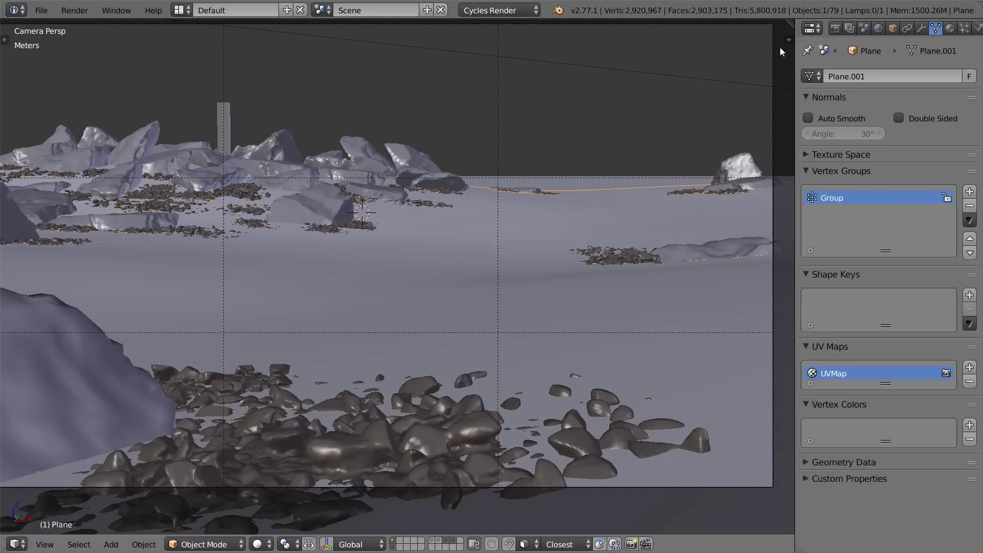
Split the 3D view in two, with the last render beside a top view of the scene
{"action": "left_click_drag", "start_coordinate": [792, 30], "coordinate": [467, 154]}
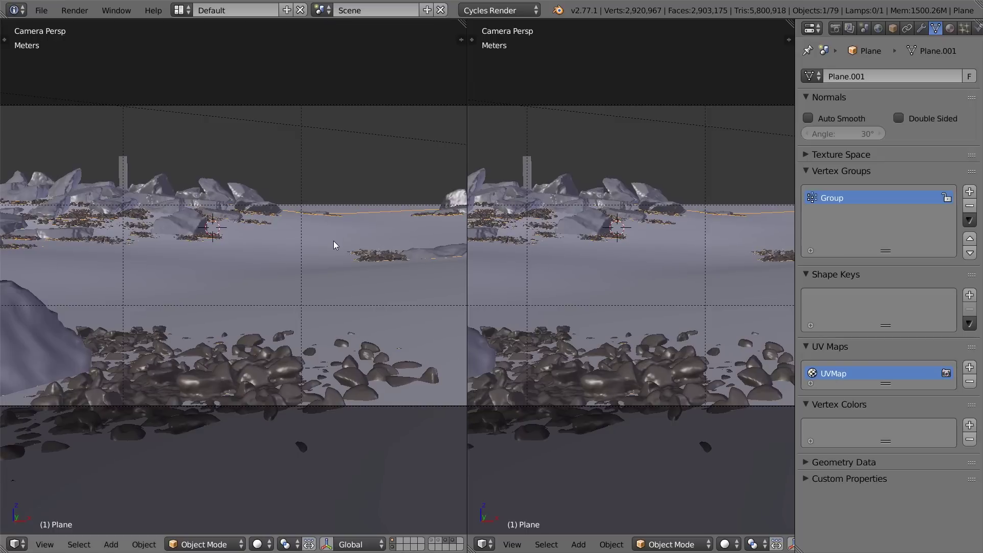
{"action": "key", "text": "F12"}
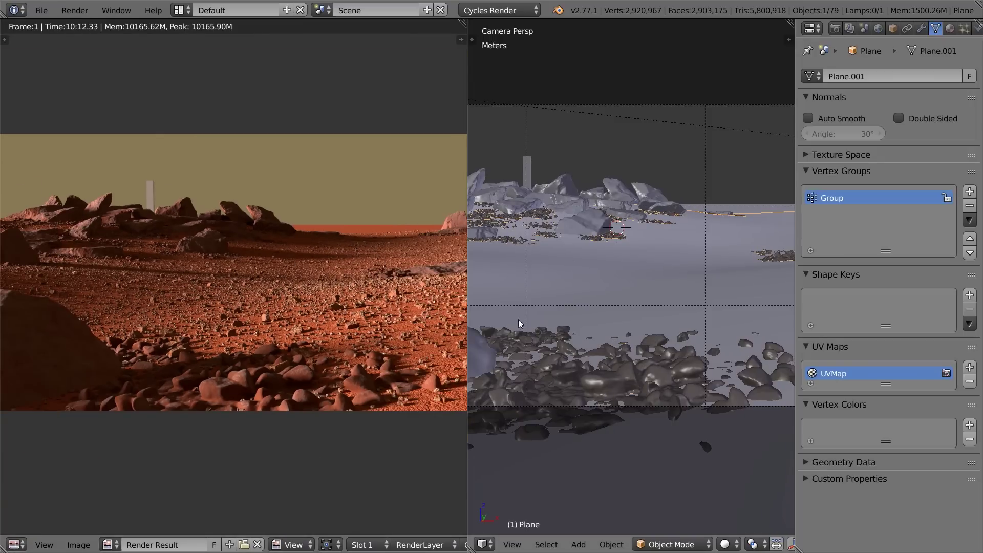
{"action": "mouse_move", "coordinate": [663, 296]}
{"action": "middle_mouse_down"}
{"action": "mouse_move", "coordinate": [641, 292]}
{"action": "mouse_move", "coordinate": [622, 217]}
{"action": "mouse_move", "coordinate": [629, 234]}
{"action": "middle_mouse_up"}
{"action": "key", "text": "KP_7"}
{"action": "scroll", "coordinate": [623, 217], "scroll_direction": "up", "scroll_amount": 2}
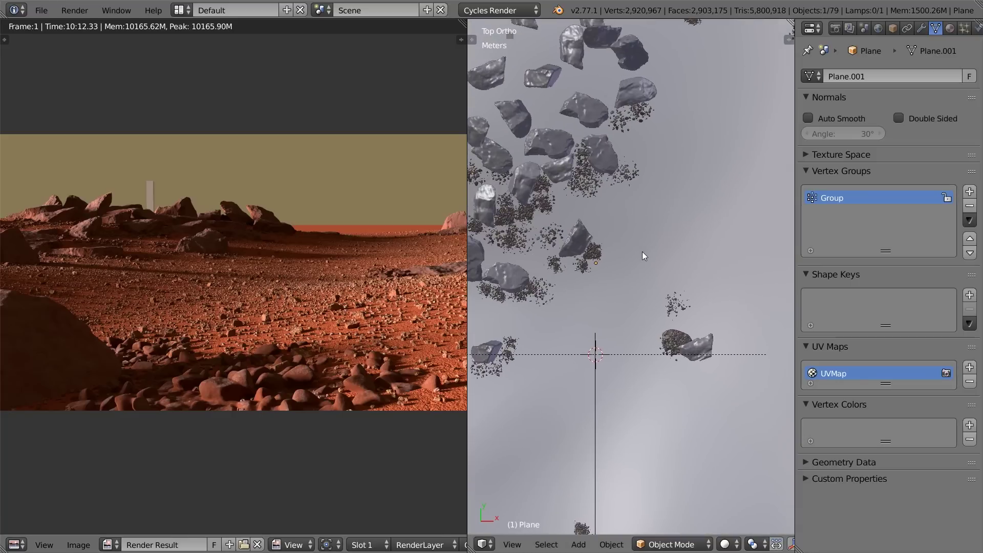
Enter Weight Paint mode on the ground plane and set the brush radius to 161 px
{"action": "key", "text": "ctrl+Tab"}
{"action": "scroll", "coordinate": [643, 253], "scroll_direction": "down", "scroll_amount": 2}
{"action": "scroll", "coordinate": [652, 263], "scroll_direction": "up", "scroll_amount": 3}
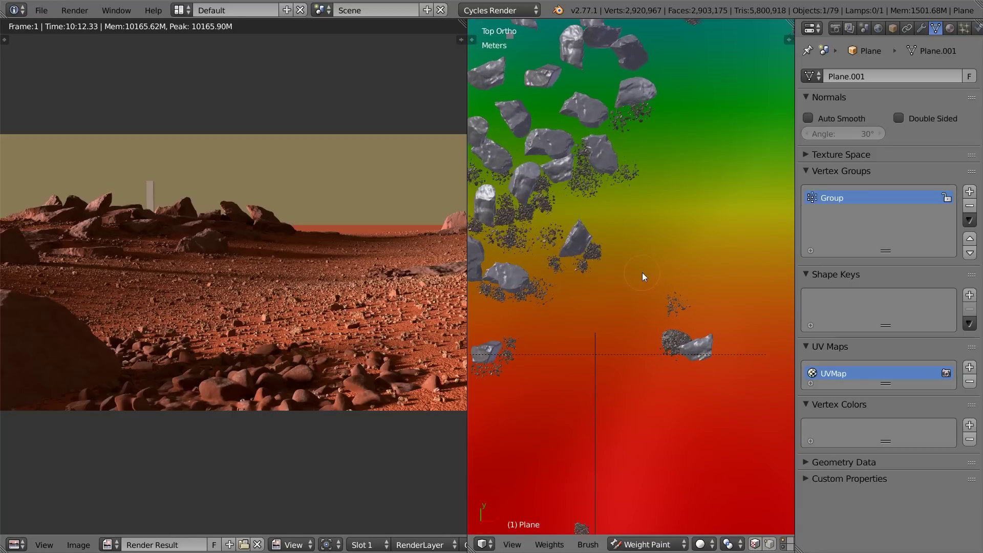
{"action": "scroll", "coordinate": [640, 281], "scroll_direction": "up", "scroll_amount": 1}
{"action": "key", "text": "f"}
{"action": "left_click", "coordinate": [684, 282]}
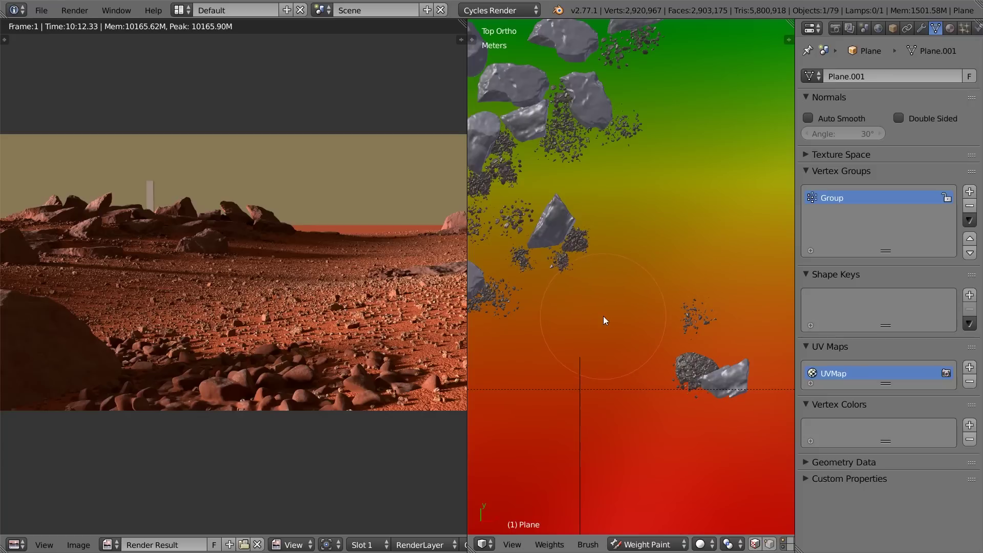
{"action": "key", "text": "f"}
{"action": "left_click", "coordinate": [645, 323]}
{"action": "key", "text": "t"}
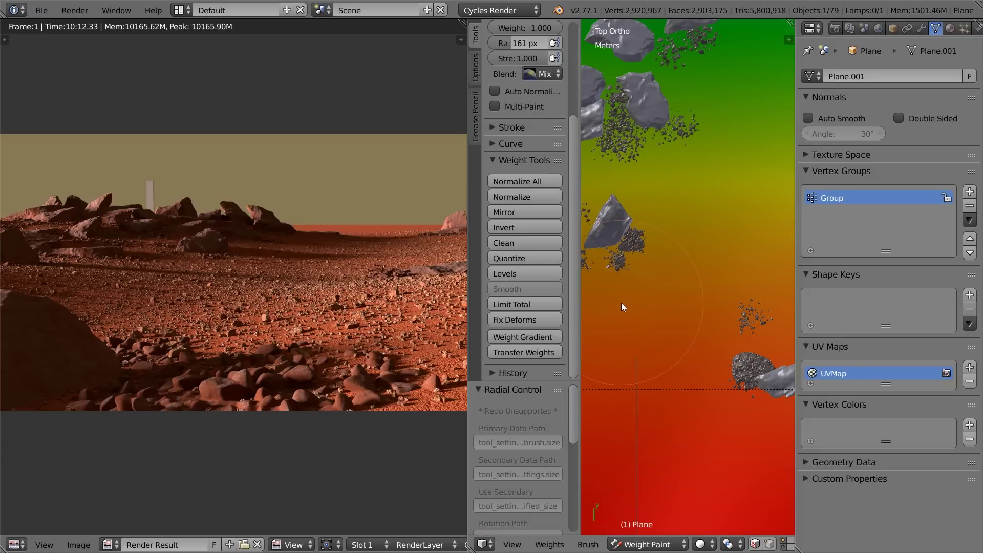
{"action": "scroll", "coordinate": [574, 221], "scroll_direction": "up", "scroll_amount": 2}
{"action": "key", "text": "t"}
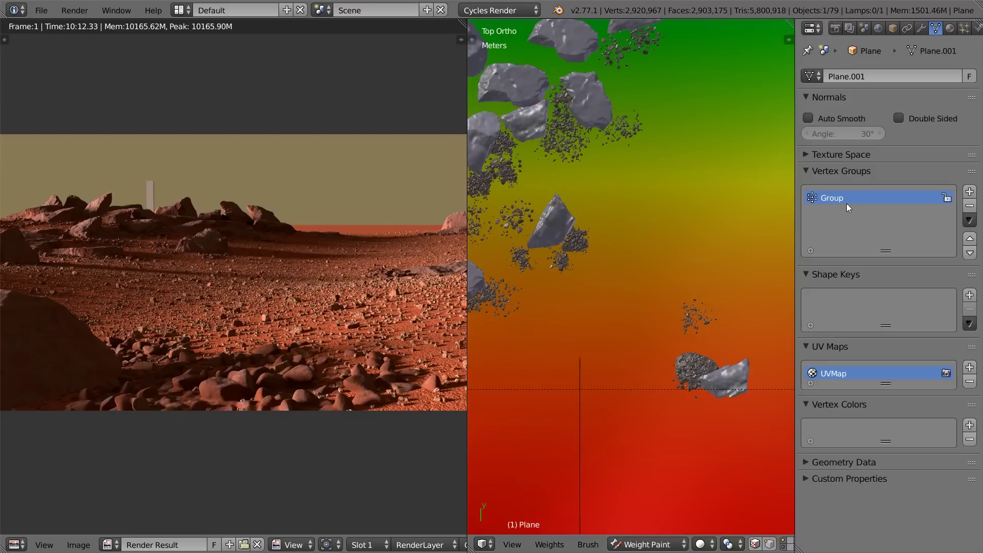
Examine the weight gradient painted across the whole ground plane around the rocks
{"action": "key", "text": "ctrl+Tab"}
{"action": "key", "text": "ctrl+Tab"}
{"action": "key", "text": "ctrl+Tab"}
{"action": "key", "text": "ctrl+Tab"}
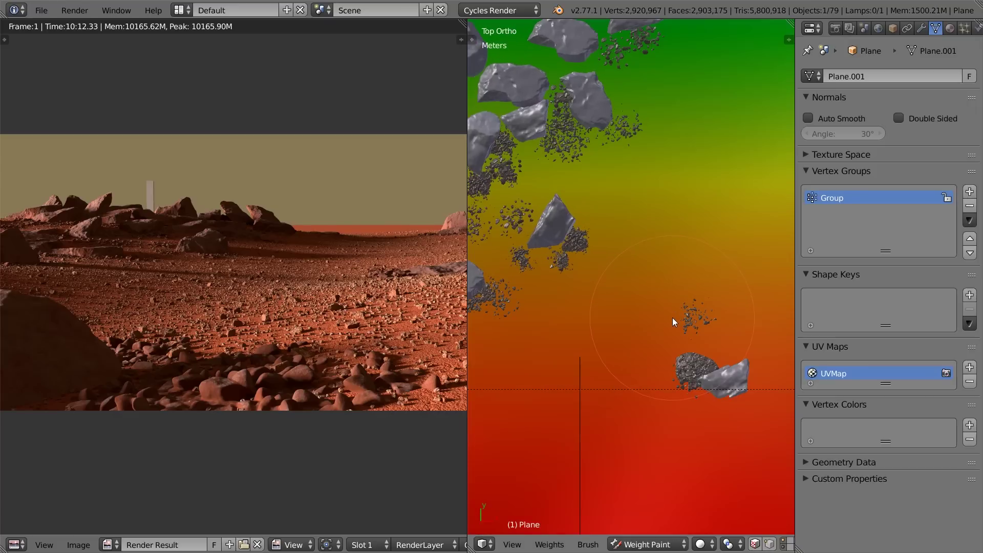
{"action": "scroll", "coordinate": [602, 314], "scroll_direction": "down", "scroll_amount": 5}
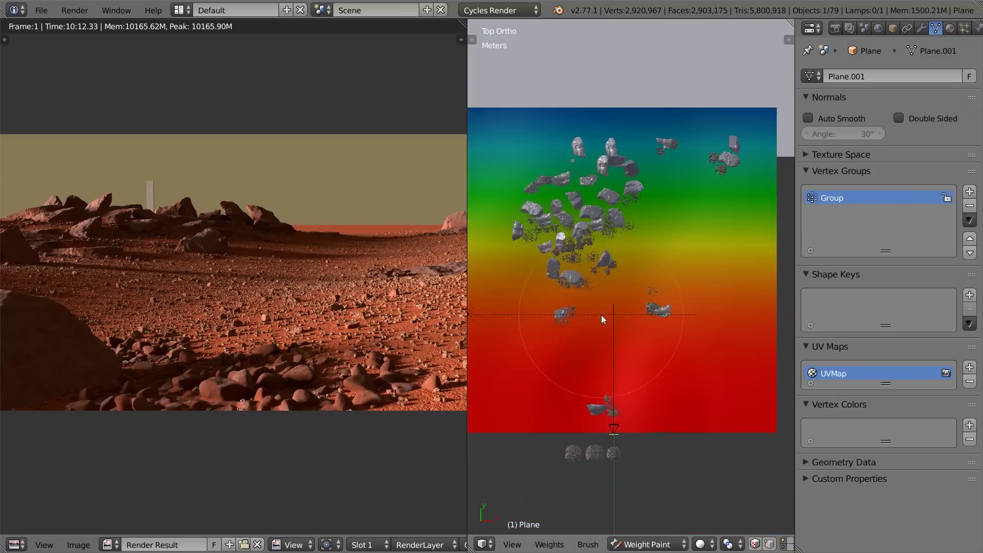
{"action": "scroll", "coordinate": [629, 344], "scroll_direction": "up", "scroll_amount": 3}
{"action": "scroll", "coordinate": [629, 344], "scroll_direction": "up", "scroll_amount": 2}
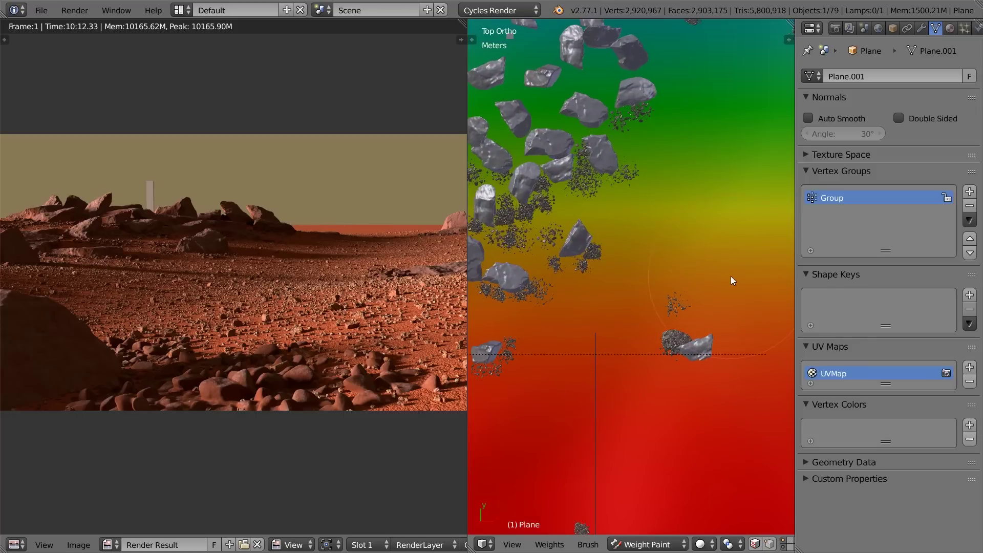
{"action": "key", "text": "t"}
{"action": "key", "text": "t"}
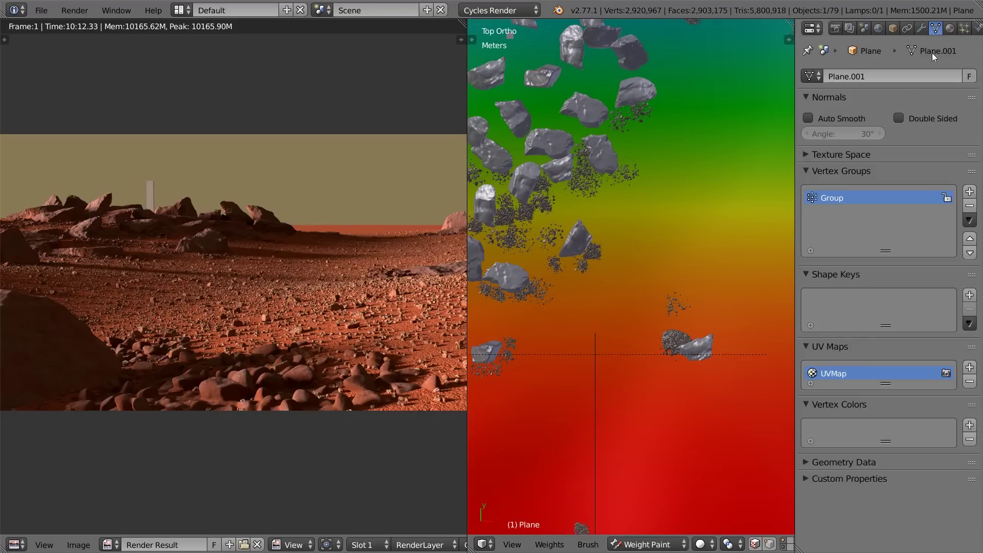
Open the ground plane's particle system and go through its emission, velocity, rotation and physics settings
{"action": "left_click", "coordinate": [964, 29]}
{"action": "left_click_drag", "start_coordinate": [977, 106], "coordinate": [973, 368]}
{"action": "scroll", "coordinate": [981, 319], "scroll_direction": "up", "scroll_amount": 15}
{"action": "scroll", "coordinate": [950, 274], "scroll_direction": "down", "scroll_amount": 15}
{"action": "left_click", "coordinate": [902, 383]}
{"action": "left_click", "coordinate": [871, 402]}
{"action": "left_click_drag", "start_coordinate": [975, 327], "coordinate": [934, 167]}
{"action": "key", "text": "t"}
{"action": "key", "text": "t"}
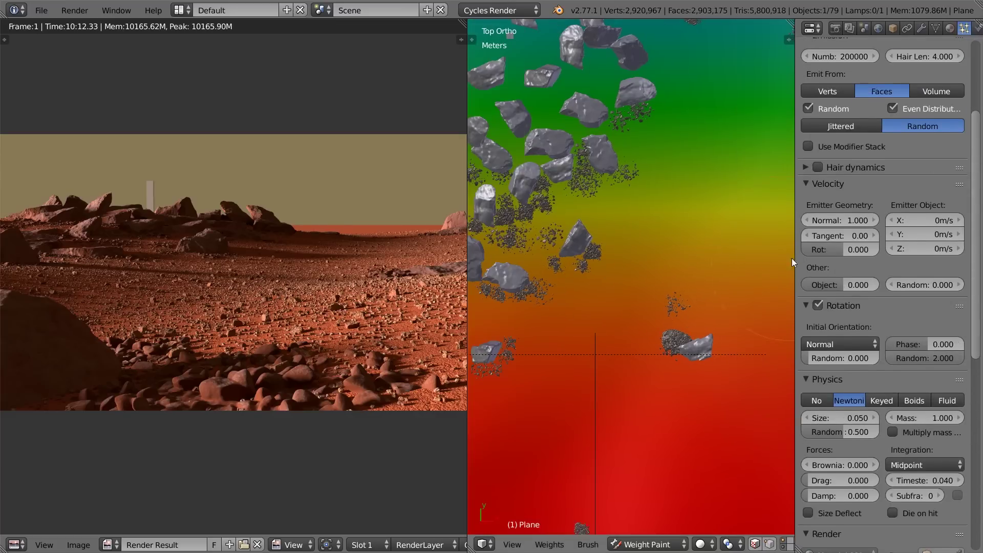
Maximize the top view, set the brush weight to 0 and paint out a patch between the central rocks
{"action": "scroll", "coordinate": [681, 328], "scroll_direction": "up", "scroll_amount": 1}
{"action": "key", "text": "ctrl+Up"}
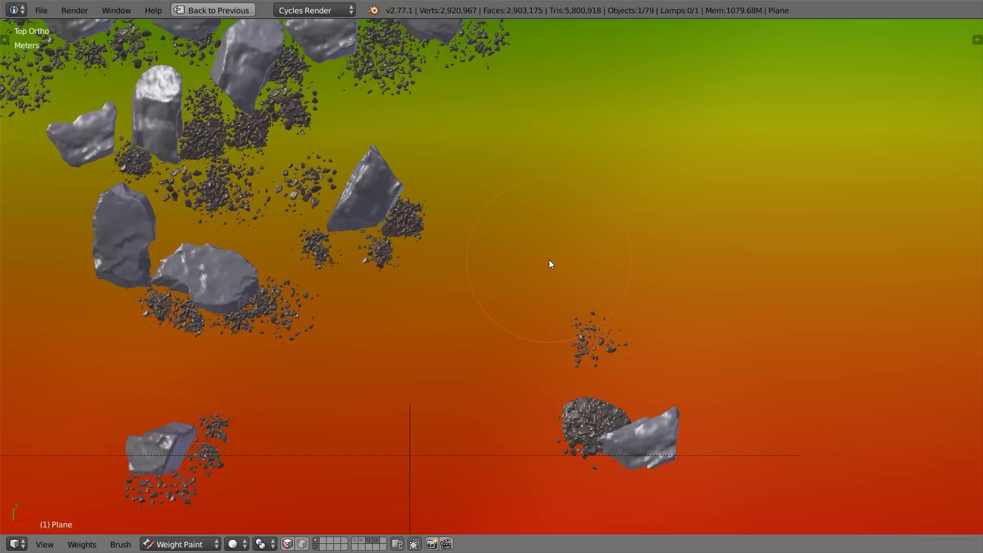
{"action": "key", "text": "t"}
{"action": "left_click_drag", "start_coordinate": [77, 113], "coordinate": [30, 113]}
{"action": "key", "text": "t"}
{"action": "mouse_move", "coordinate": [458, 333]}
{"action": "left_mouse_down"}
{"action": "mouse_move", "coordinate": [461, 342]}
{"action": "mouse_move", "coordinate": [490, 323]}
{"action": "left_mouse_up"}
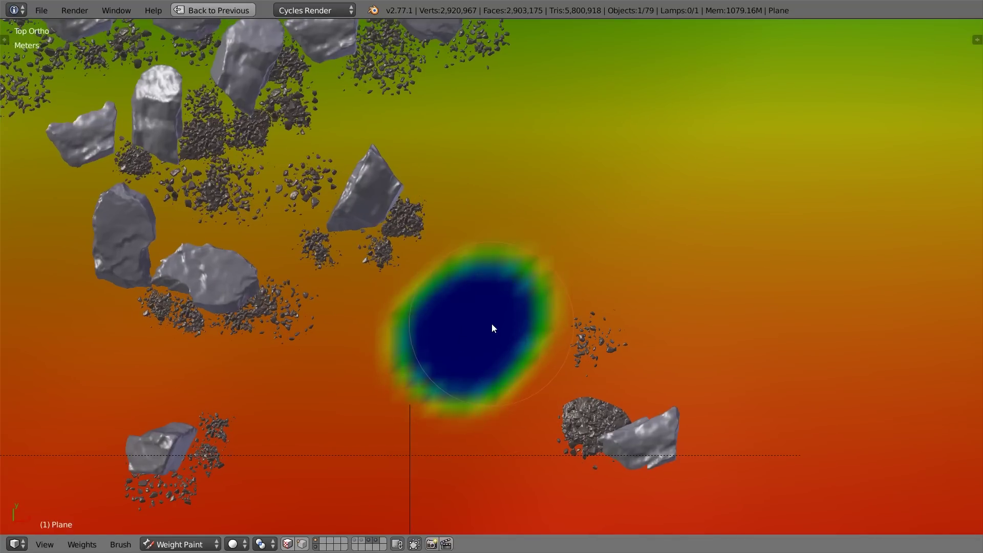
Set the weight brush radius to 195 px and widen the zero-weight patch between the rocks
{"action": "scroll", "coordinate": [494, 330], "scroll_direction": "down", "scroll_amount": 2}
{"action": "key", "text": "t"}
{"action": "mouse_move", "coordinate": [53, 112]}
{"action": "left_mouse_down"}
{"action": "mouse_move", "coordinate": [75, 111]}
{"action": "mouse_move", "coordinate": [60, 112]}
{"action": "left_mouse_up"}
{"action": "key", "text": "f"}
{"action": "left_click", "coordinate": [561, 316]}
{"action": "left_click", "coordinate": [542, 305]}
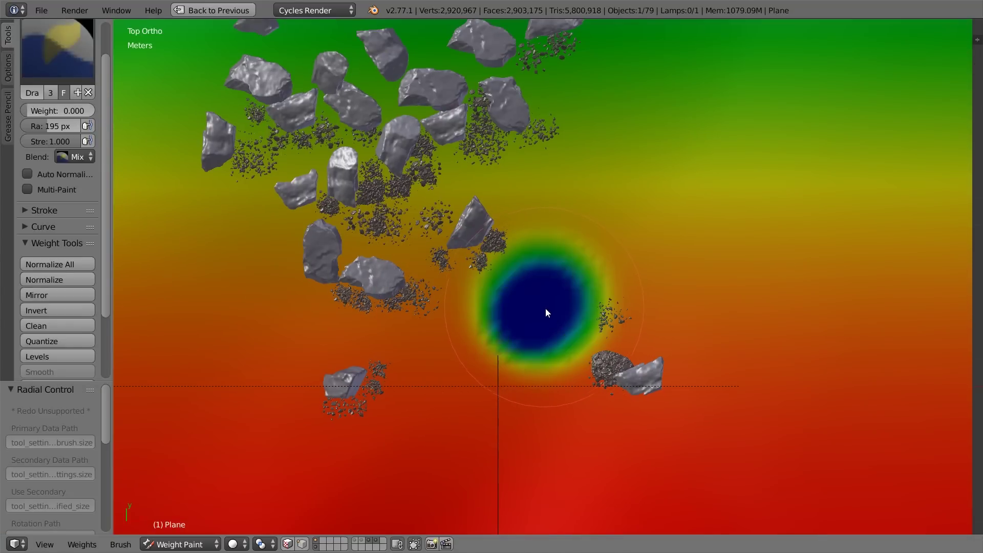
{"action": "left_click", "coordinate": [528, 315]}
Check where the zero-weight patch lies on the terrain, in perspective and through the camera
{"action": "scroll", "coordinate": [519, 324], "scroll_direction": "down", "scroll_amount": 1}
{"action": "middle_click_drag", "start_coordinate": [519, 324], "coordinate": [499, 251]}
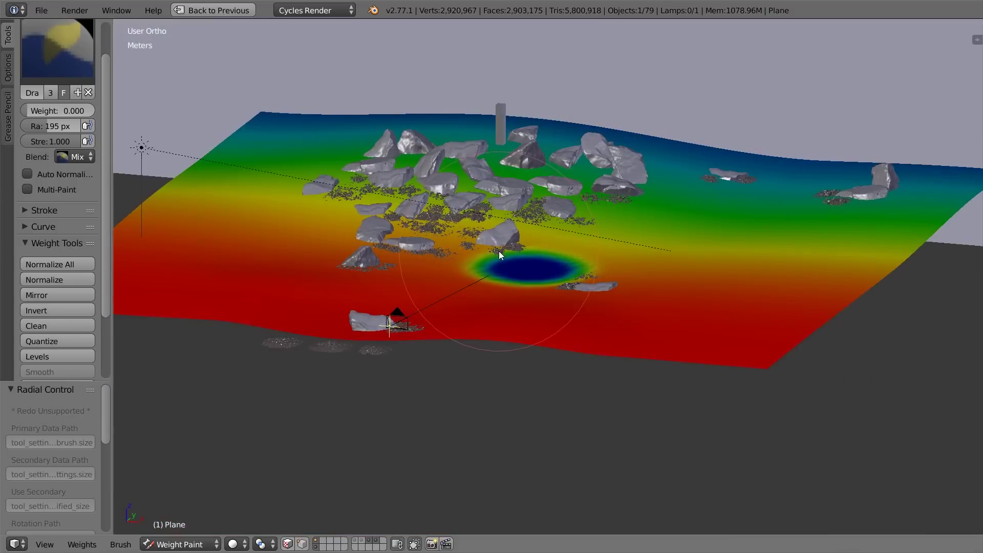
{"action": "key", "text": "KP_0"}
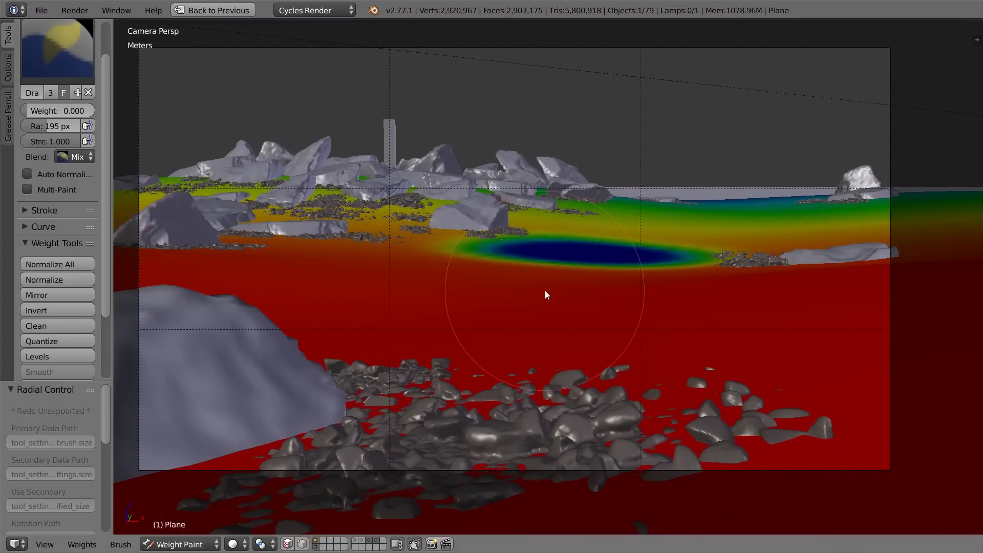
Hide the tool shelf, shrink the weight brush in top view and dab small low-weight spots on the camera side of the zero-weight patch
{"action": "left_click_drag", "start_coordinate": [70, 141], "coordinate": [29, 141]}
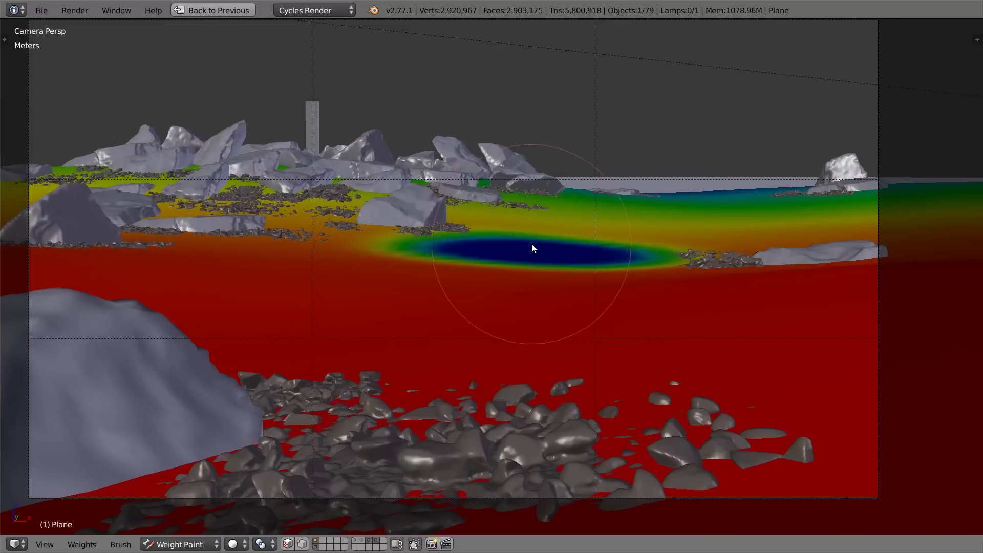
{"action": "key", "text": "KP_7"}
{"action": "scroll", "coordinate": [511, 331], "scroll_direction": "up", "scroll_amount": 2}
{"action": "key", "text": "f"}
{"action": "left_click", "coordinate": [457, 322]}
{"action": "middle_click_drag", "start_coordinate": [452, 334], "coordinate": [459, 251], "text": "shift"}
{"action": "left_click", "coordinate": [392, 360]}
{"action": "left_click", "coordinate": [465, 352]}
{"action": "left_click", "coordinate": [521, 449]}
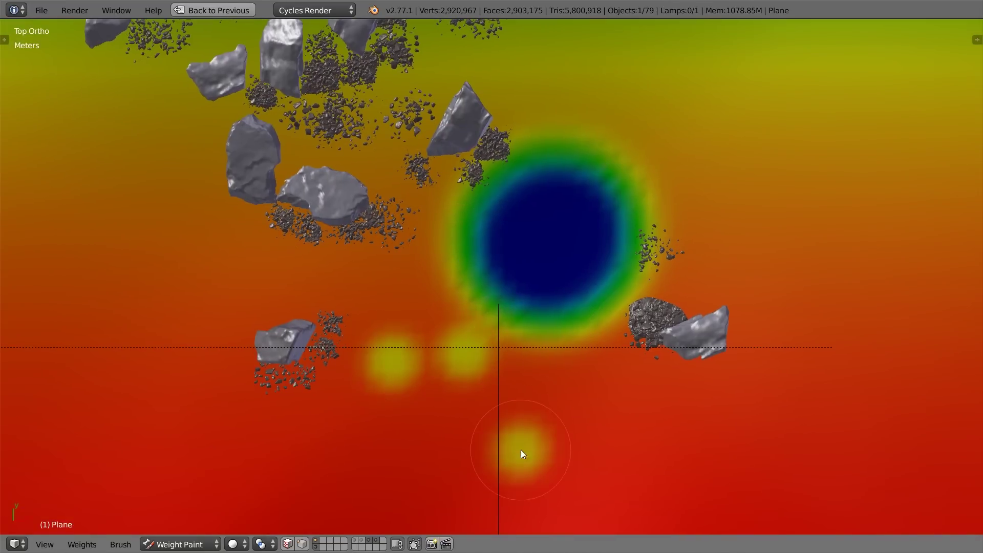
{"action": "left_click", "coordinate": [420, 446]}
{"action": "left_click", "coordinate": [444, 404]}
{"action": "left_click", "coordinate": [443, 405]}
Dab low-weight spots around the lone rock east of the zero-weight patch and a stronger one farther back on the open ground
{"action": "left_click", "coordinate": [645, 400]}
{"action": "left_click", "coordinate": [646, 399]}
{"action": "left_click", "coordinate": [745, 232]}
{"action": "left_click", "coordinate": [746, 232]}
{"action": "middle_click_drag", "start_coordinate": [745, 233], "coordinate": [705, 285], "text": "shift"}
{"action": "left_click", "coordinate": [709, 198]}
{"action": "left_click", "coordinate": [709, 198]}
{"action": "scroll", "coordinate": [727, 185], "scroll_direction": "down", "scroll_amount": 2}
{"action": "middle_click_drag", "start_coordinate": [727, 184], "coordinate": [724, 203], "text": "shift"}
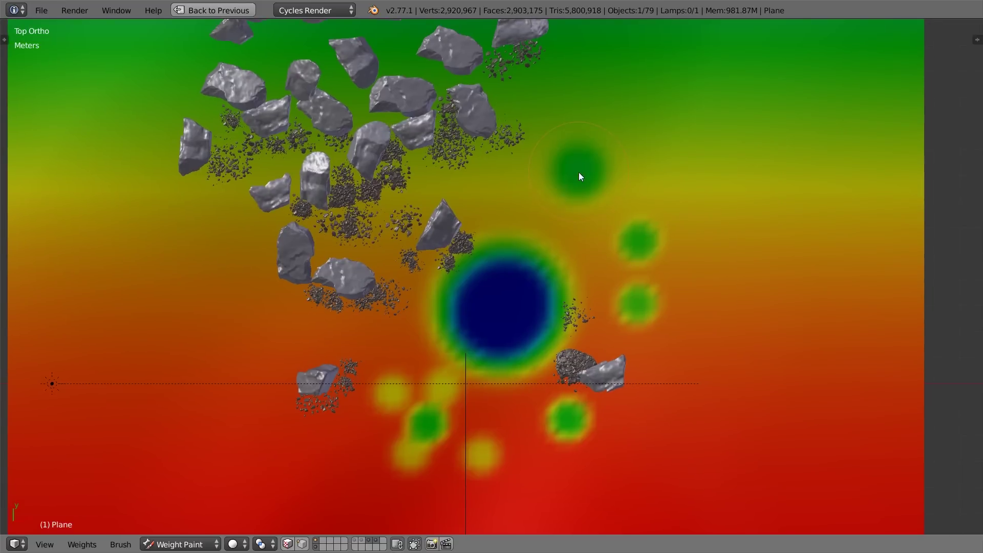
{"action": "left_click", "coordinate": [597, 165]}
{"action": "scroll", "coordinate": [611, 248], "scroll_direction": "down", "scroll_amount": 2}
{"action": "middle_click_drag", "start_coordinate": [610, 248], "coordinate": [660, 203], "text": "shift"}
{"action": "scroll", "coordinate": [586, 263], "scroll_direction": "up", "scroll_amount": 2}
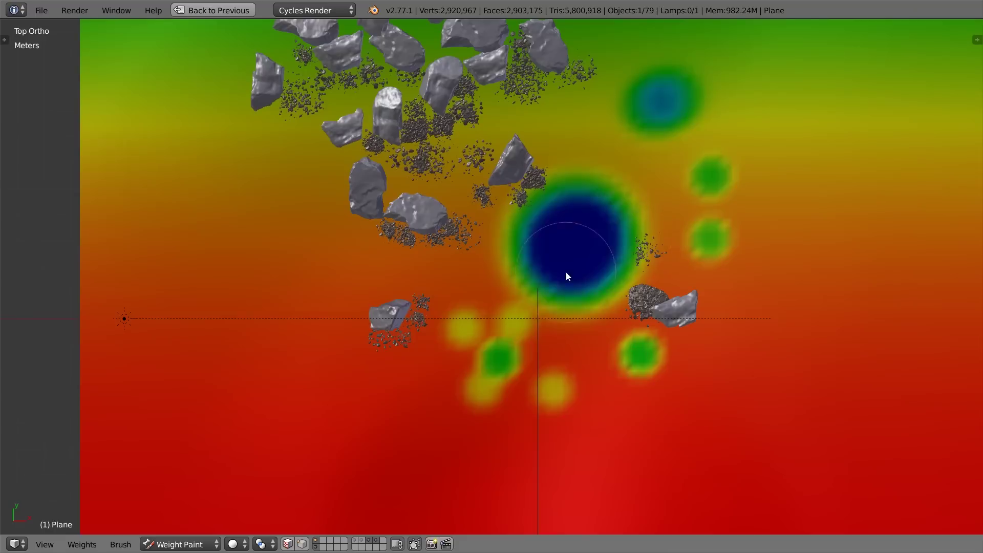
Paint low-weight patches behind and in front of the isolated rock on the west side of the plane
{"action": "left_click", "coordinate": [400, 269]}
{"action": "left_click", "coordinate": [399, 269]}
{"action": "left_click", "coordinate": [392, 269]}
{"action": "left_click", "coordinate": [413, 405]}
{"action": "left_click", "coordinate": [412, 405]}
{"action": "left_click", "coordinate": [428, 388]}
{"action": "left_click", "coordinate": [441, 401]}
{"action": "left_click", "coordinate": [432, 399]}
{"action": "scroll", "coordinate": [490, 336], "scroll_direction": "down", "scroll_amount": 1}
{"action": "middle_click_drag", "start_coordinate": [490, 336], "coordinate": [502, 251]}
{"action": "key", "text": "KP_7"}
{"action": "scroll", "coordinate": [488, 247], "scroll_direction": "up", "scroll_amount": 1}
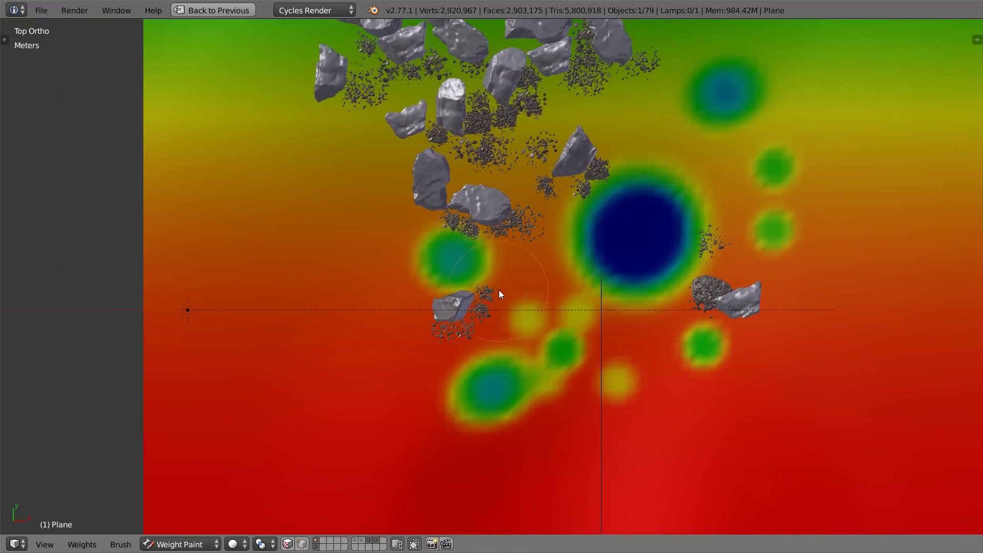
Go down through the ground plane's particle settings and expand the texture slots to examine them
{"action": "left_click", "coordinate": [213, 10]}
{"action": "scroll", "coordinate": [923, 413], "scroll_direction": "down", "scroll_amount": 15}
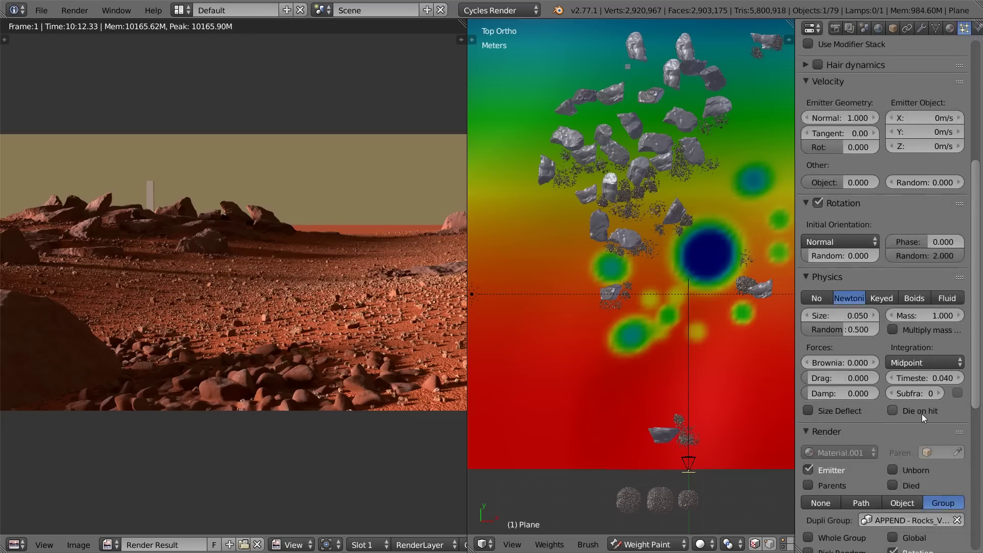
{"action": "left_click", "coordinate": [817, 370]}
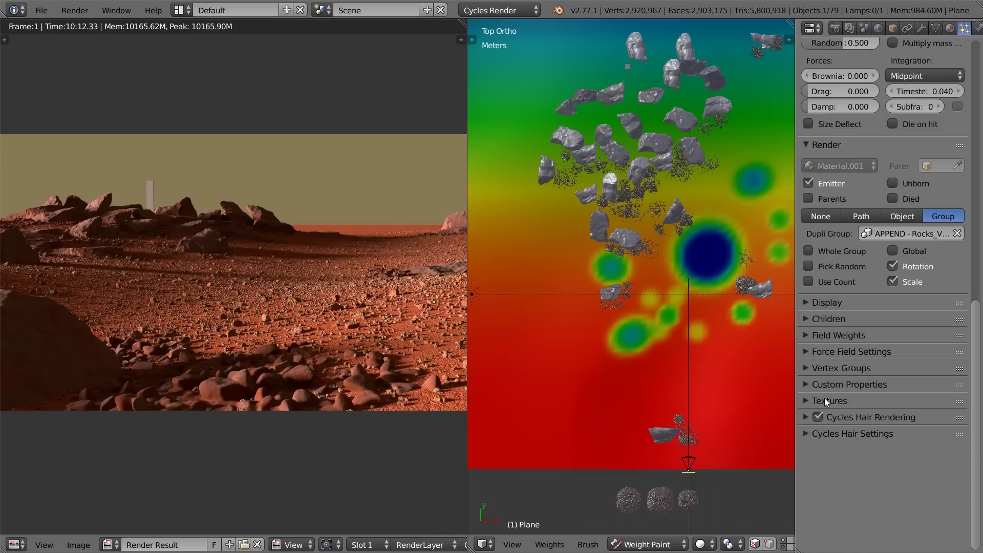
{"action": "left_click", "coordinate": [825, 398]}
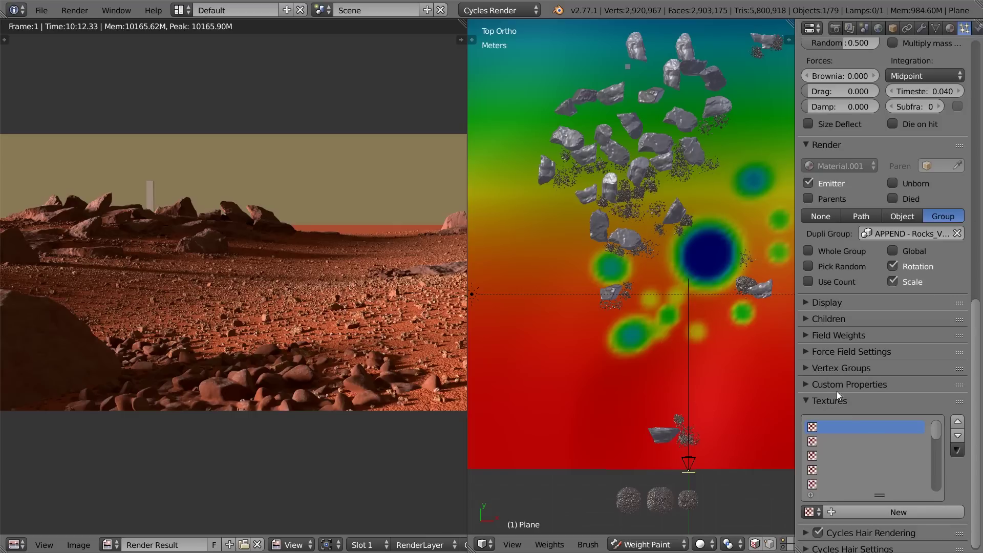
{"action": "key", "text": "shift+space"}
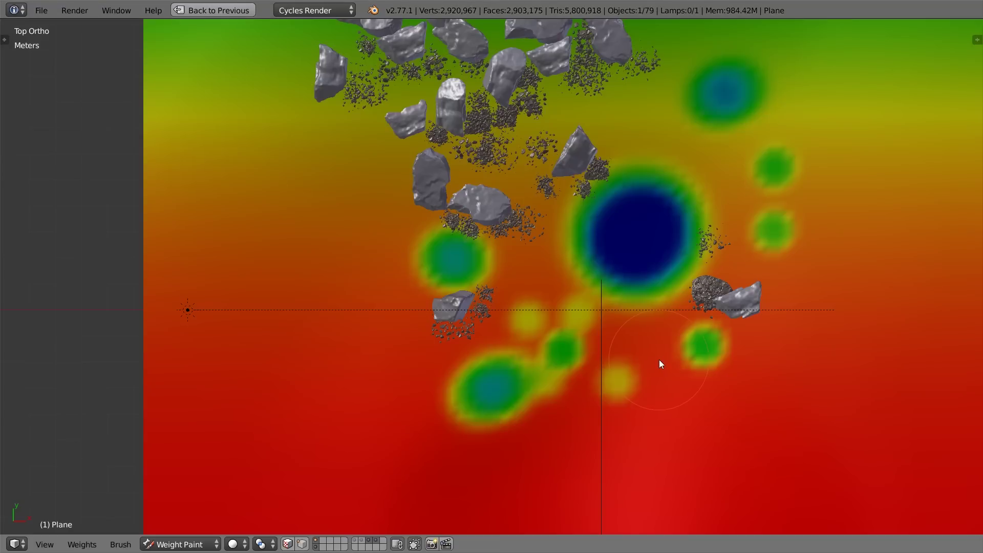
Paint further low-weight patches in the central foreground, west of the rock cluster and on the open ground behind the east patches
{"action": "scroll", "coordinate": [674, 237], "scroll_direction": "down", "scroll_amount": 3}
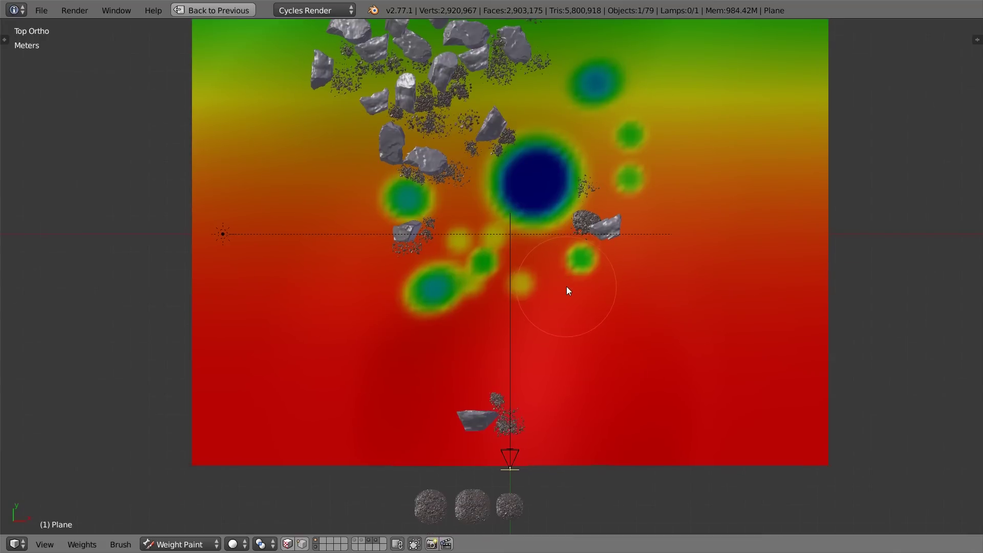
{"action": "mouse_move", "coordinate": [549, 287]}
{"action": "left_mouse_down"}
{"action": "mouse_move", "coordinate": [533, 292]}
{"action": "mouse_move", "coordinate": [520, 279]}
{"action": "mouse_move", "coordinate": [531, 284]}
{"action": "left_mouse_up"}
{"action": "scroll", "coordinate": [521, 266], "scroll_direction": "up", "scroll_amount": 3}
{"action": "scroll", "coordinate": [476, 200], "scroll_direction": "down", "scroll_amount": 1}
{"action": "mouse_move", "coordinate": [438, 190]}
{"action": "middle_mouse_down", "text": "shift"}
{"action": "mouse_move", "coordinate": [429, 306]}
{"action": "mouse_move", "coordinate": [501, 374]}
{"action": "middle_mouse_up", "text": "shift"}
{"action": "left_click_drag", "start_coordinate": [363, 251], "coordinate": [358, 253]}
{"action": "middle_click_drag", "start_coordinate": [727, 243], "coordinate": [533, 352], "text": "shift"}
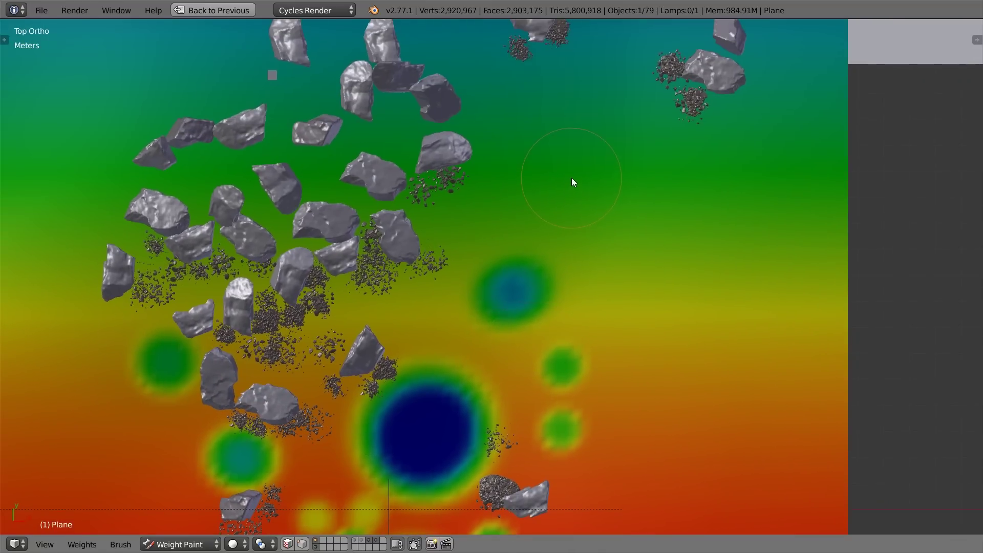
{"action": "left_click_drag", "start_coordinate": [571, 182], "coordinate": [571, 183]}
{"action": "scroll", "coordinate": [564, 257], "scroll_direction": "down", "scroll_amount": 1}
{"action": "middle_click_drag", "start_coordinate": [545, 261], "coordinate": [597, 216], "text": "shift"}
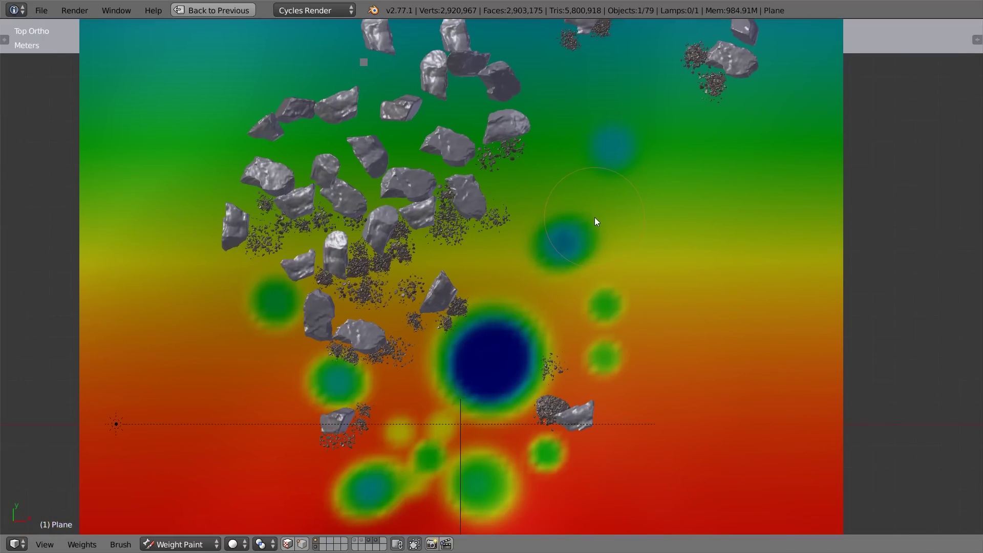
Lower the weight of the western foreground patch further and check the painted terrain through the camera
{"action": "scroll", "coordinate": [593, 223], "scroll_direction": "down", "scroll_amount": 1}
{"action": "middle_click_drag", "start_coordinate": [507, 331], "coordinate": [587, 191], "text": "shift"}
{"action": "scroll", "coordinate": [588, 306], "scroll_direction": "up", "scroll_amount": 2}
{"action": "left_click_drag", "start_coordinate": [483, 369], "coordinate": [463, 350]}
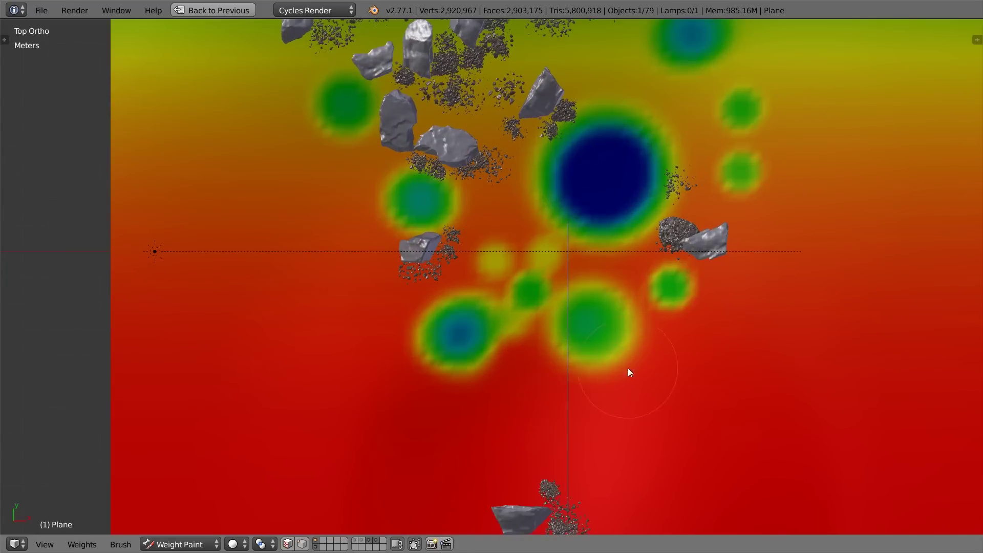
{"action": "middle_click_drag", "start_coordinate": [701, 342], "coordinate": [628, 334], "text": "shift"}
{"action": "key", "text": "KP_0"}
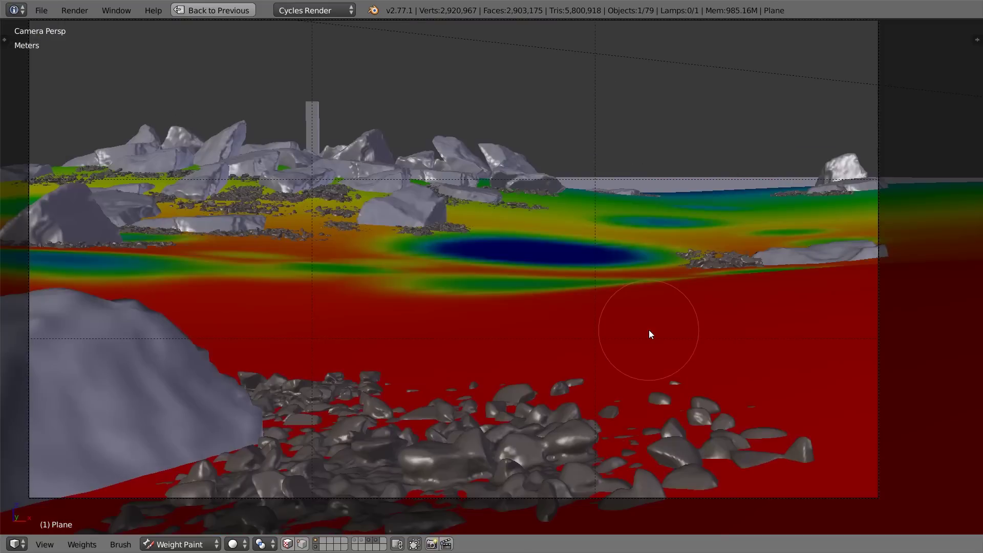
{"action": "scroll", "coordinate": [650, 330], "scroll_direction": "up", "scroll_amount": 1}
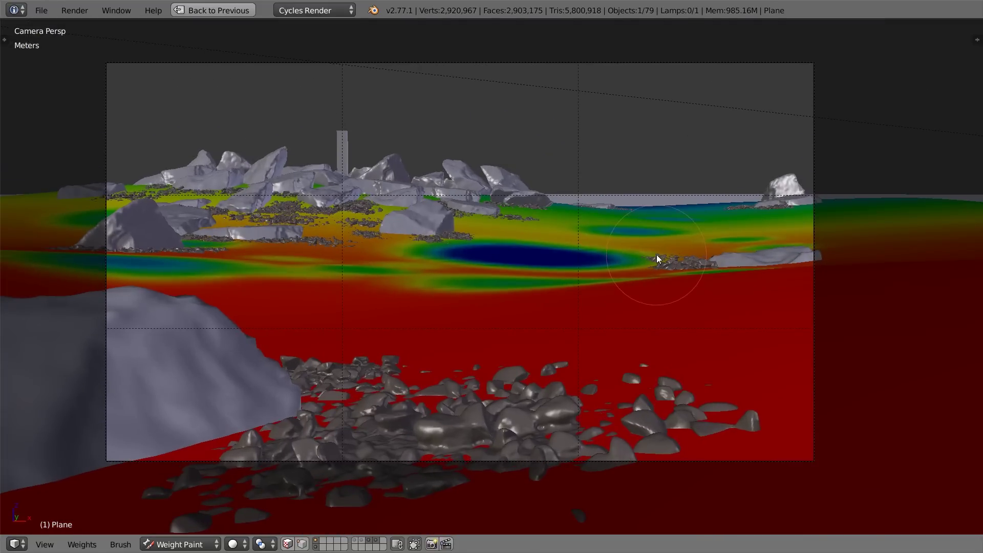
Dab six faint low-weight spots across the foreground, in front of the larger painted patches
{"action": "middle_click_drag", "start_coordinate": [640, 302], "coordinate": [665, 367]}
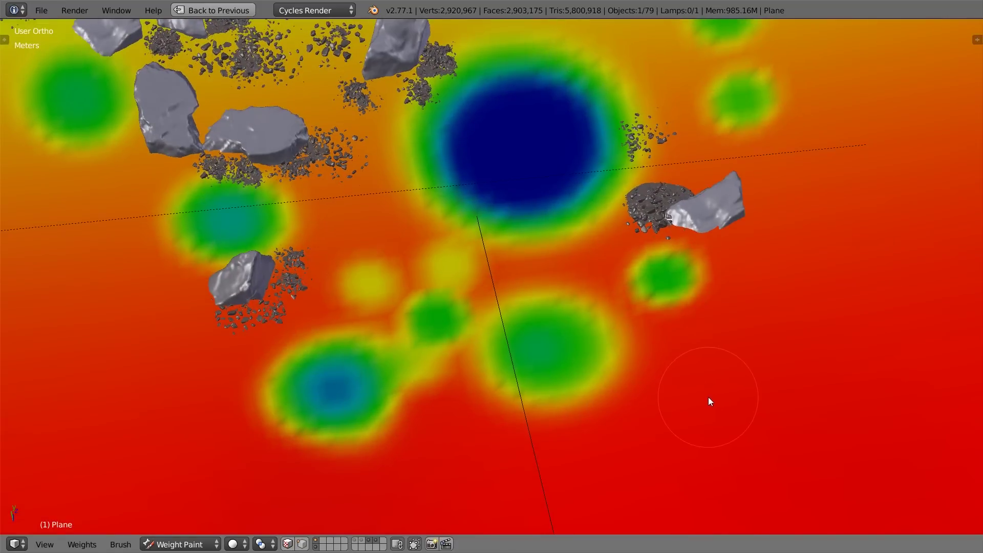
{"action": "left_click", "coordinate": [717, 392]}
{"action": "left_click", "coordinate": [568, 445]}
{"action": "left_click", "coordinate": [467, 454]}
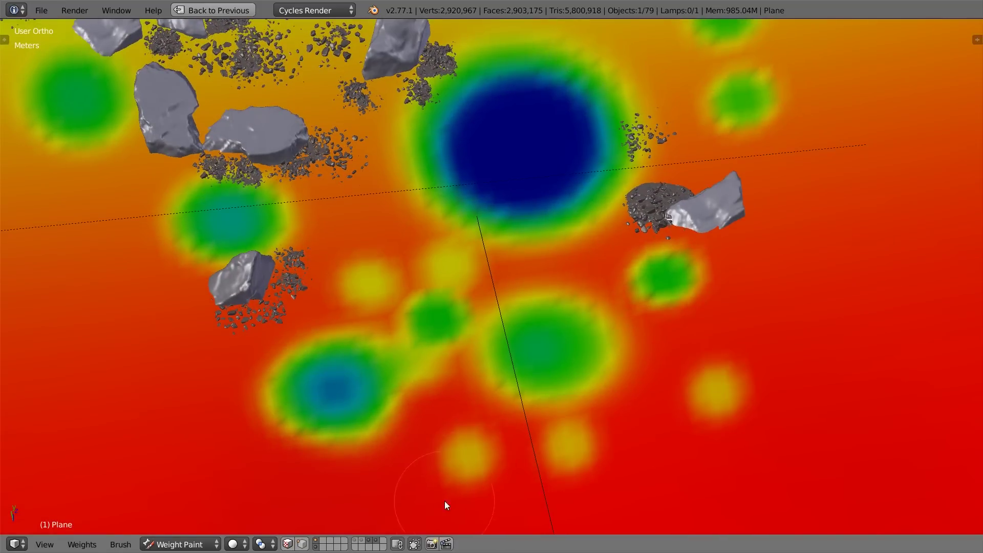
{"action": "left_click", "coordinate": [396, 503]}
{"action": "left_click", "coordinate": [716, 436]}
{"action": "left_click", "coordinate": [647, 491]}
{"action": "left_click", "coordinate": [671, 368]}
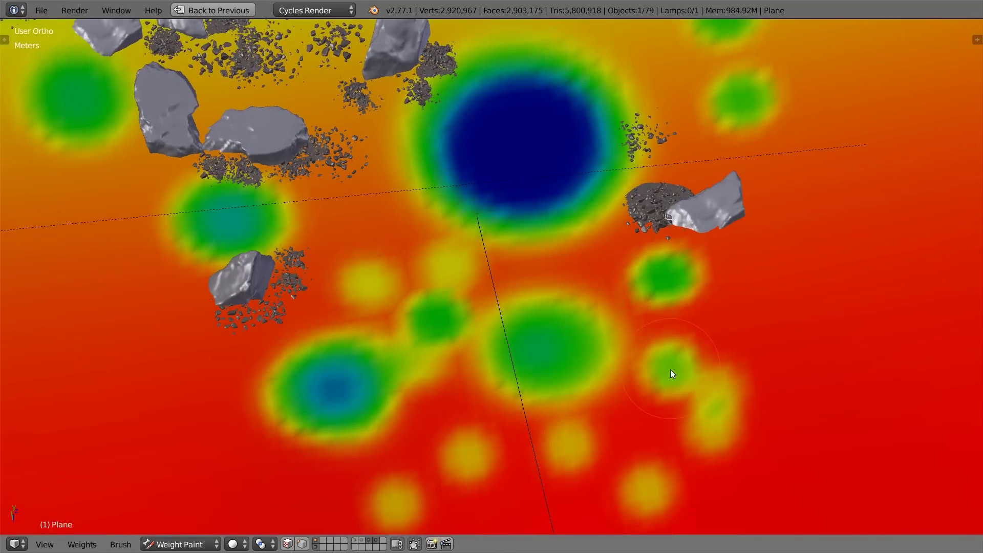
{"action": "scroll", "coordinate": [389, 515], "scroll_direction": "down", "scroll_amount": 1}
Switch to Object Mode in camera view and enable viewport display of the small-rock ParticleSystem on the plane
{"action": "left_click", "coordinate": [194, 544]}
{"action": "left_click", "coordinate": [215, 525]}
{"action": "key", "text": "KP_0"}
{"action": "left_click", "coordinate": [213, 10]}
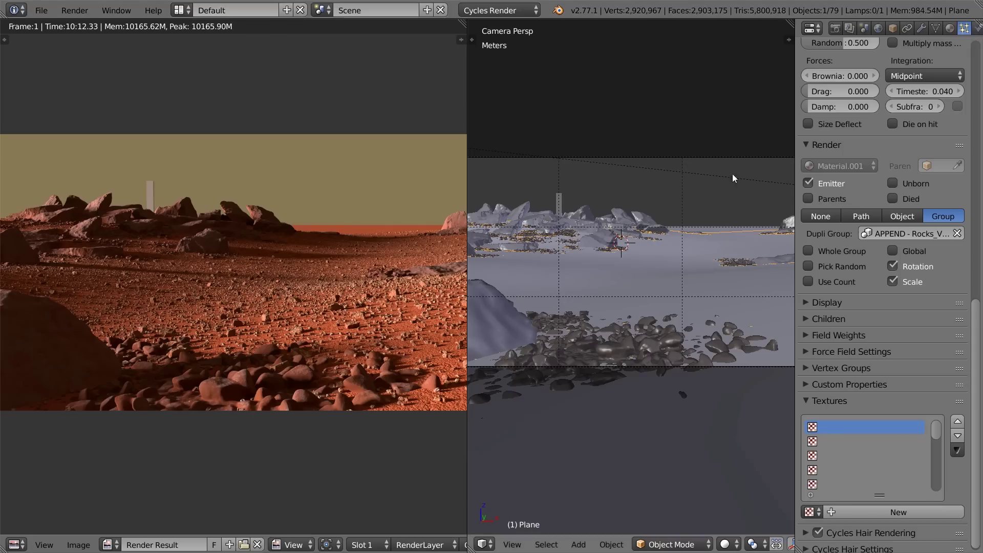
{"action": "scroll", "coordinate": [939, 78], "scroll_direction": "up", "scroll_amount": 20}
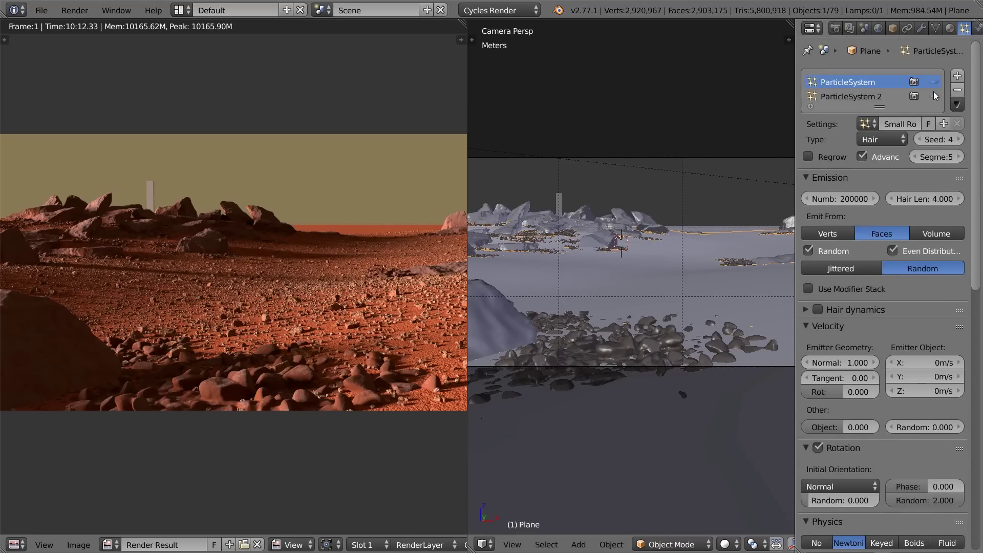
{"action": "left_click", "coordinate": [934, 84]}
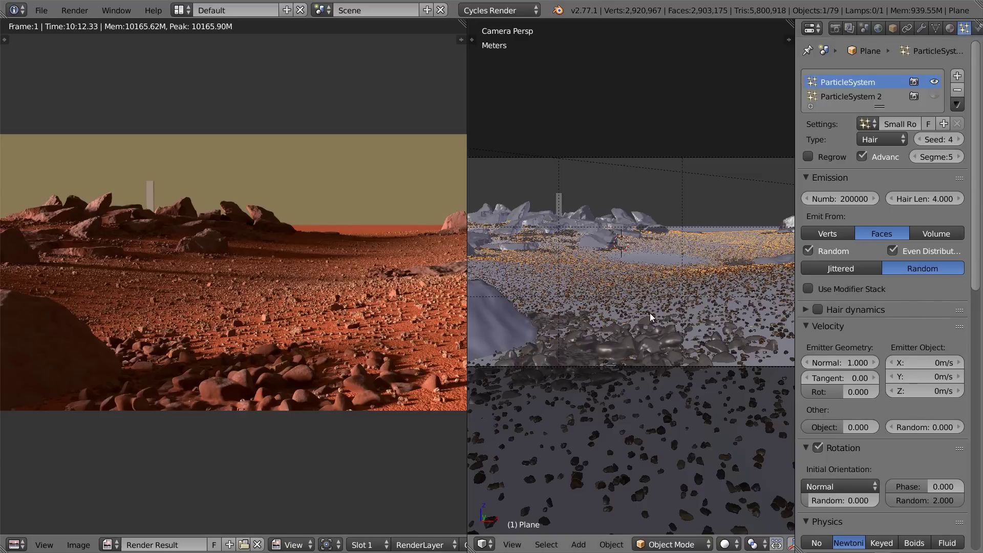
{"action": "key", "text": "shift+space"}
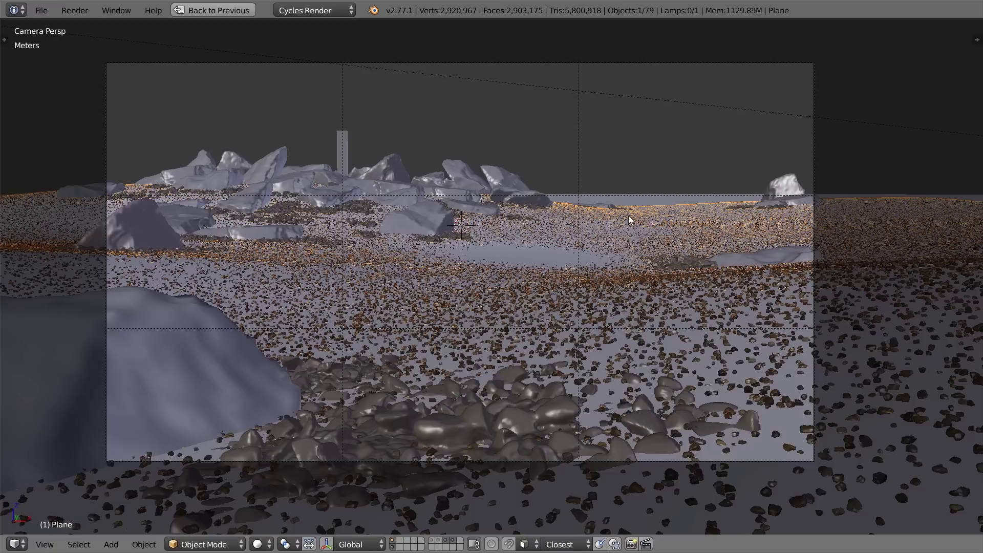
Enable viewport display of ParticleSystem 2, deselect everything and inspect the stone distribution from above and through the camera
{"action": "left_click", "coordinate": [208, 13]}
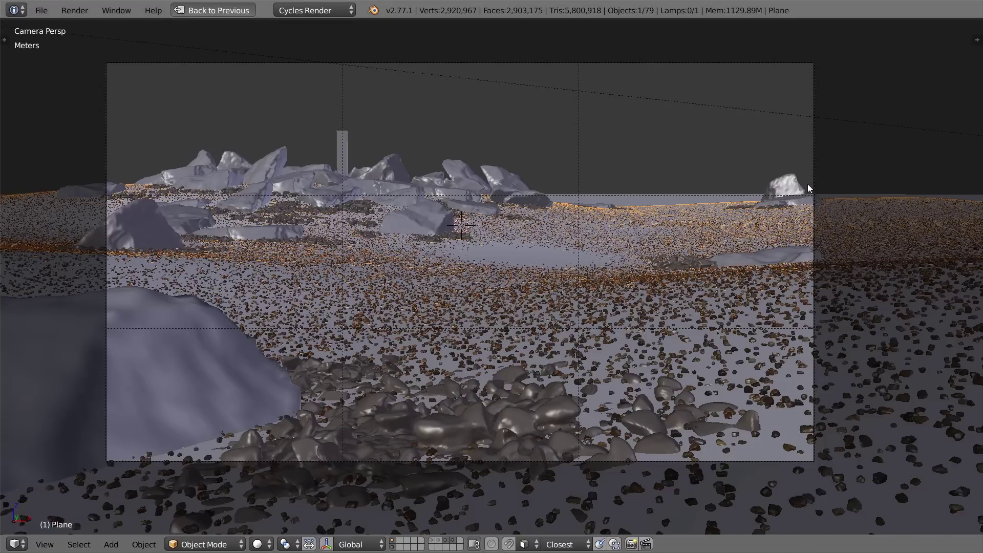
{"action": "key", "text": "ctrl+z"}
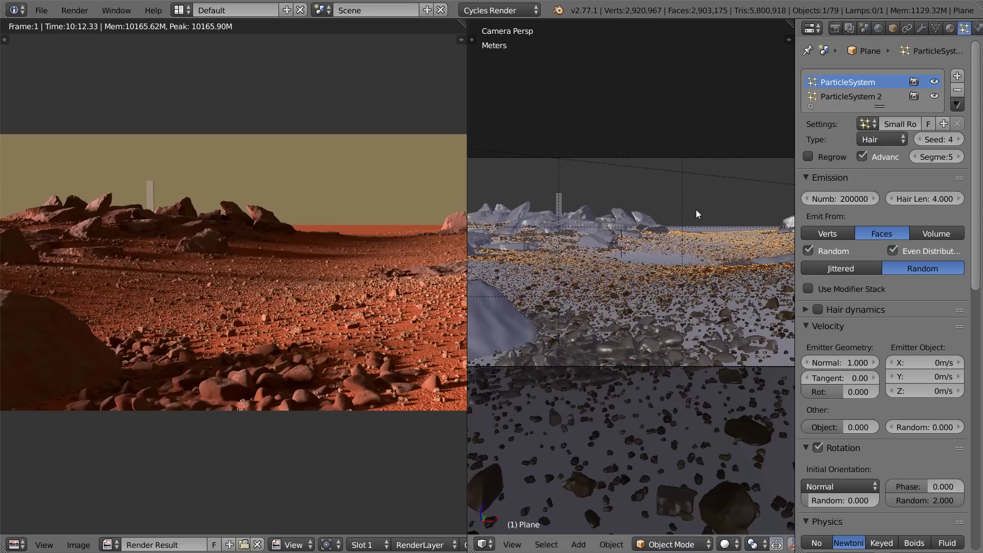
{"action": "key", "text": "shift+space"}
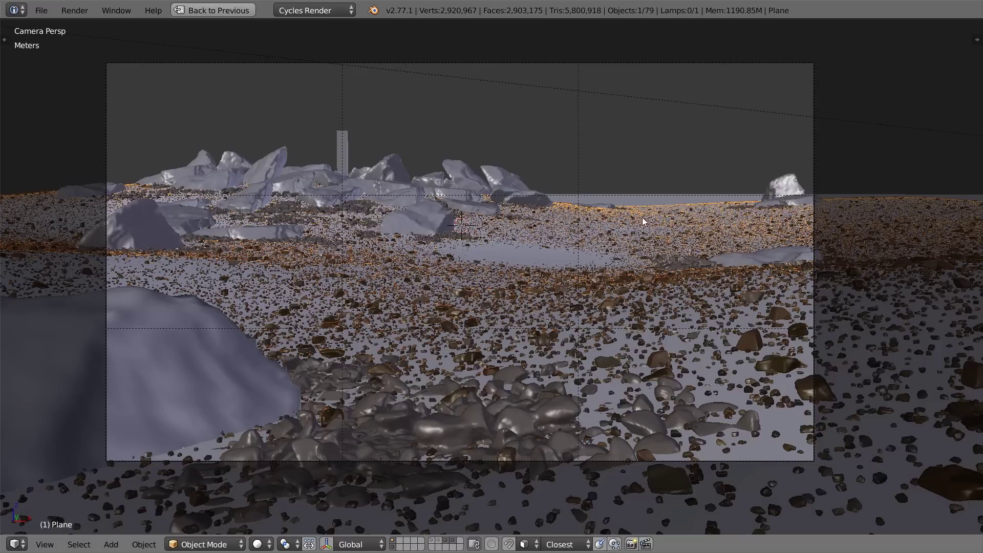
{"action": "middle_click_drag", "start_coordinate": [630, 240], "coordinate": [630, 249]}
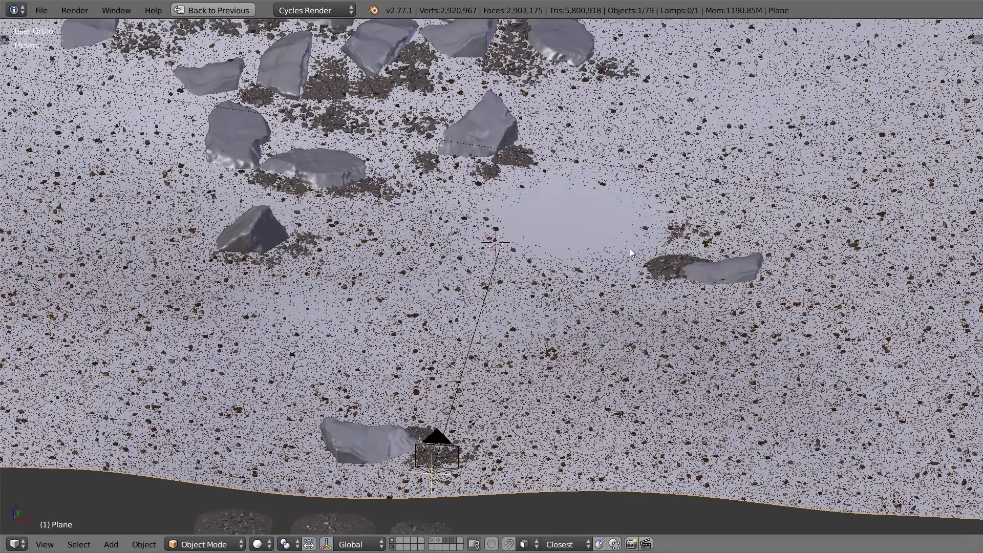
{"action": "scroll", "coordinate": [630, 248], "scroll_direction": "down", "scroll_amount": 1}
{"action": "key", "text": "a"}
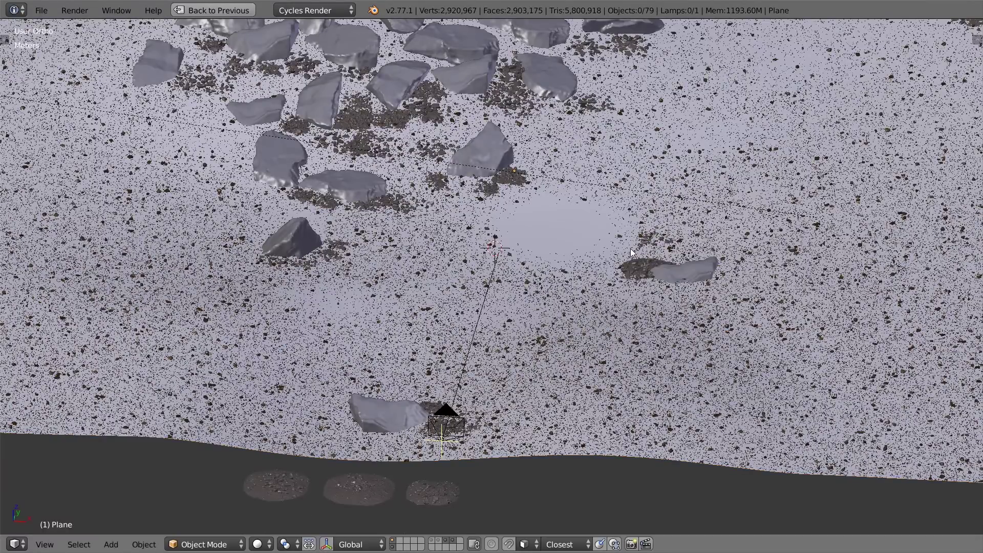
{"action": "key", "text": "KP_0"}
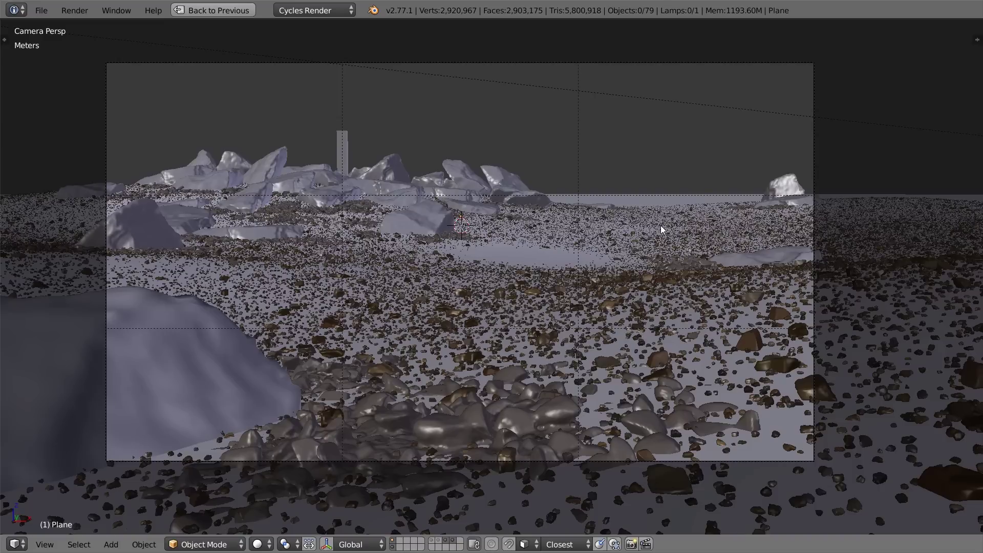
Return to Weight Paint in top view, enlarge the brush and deepen the low-weight patch northeast of the zero-weight area
{"action": "key", "text": "ctrl+Tab"}
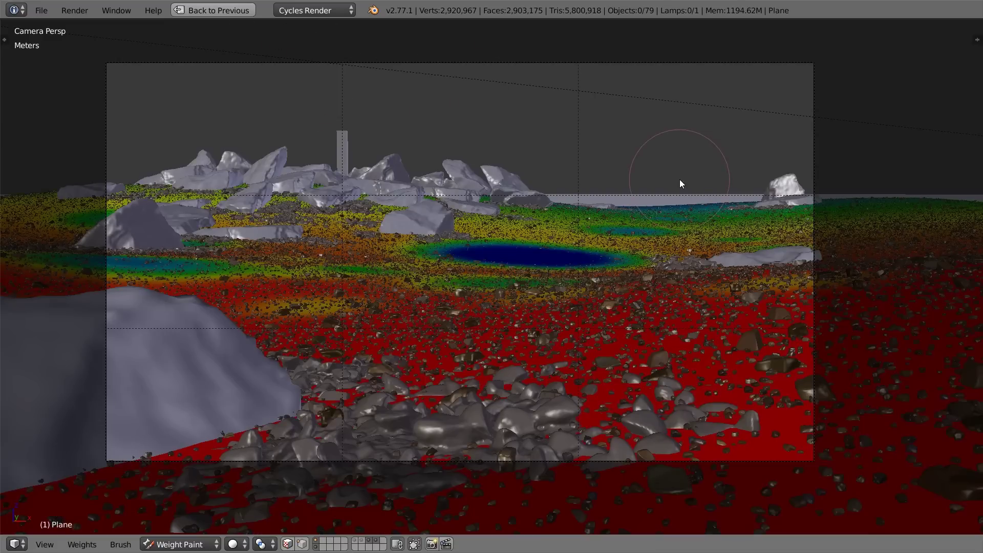
{"action": "key", "text": "KP_7"}
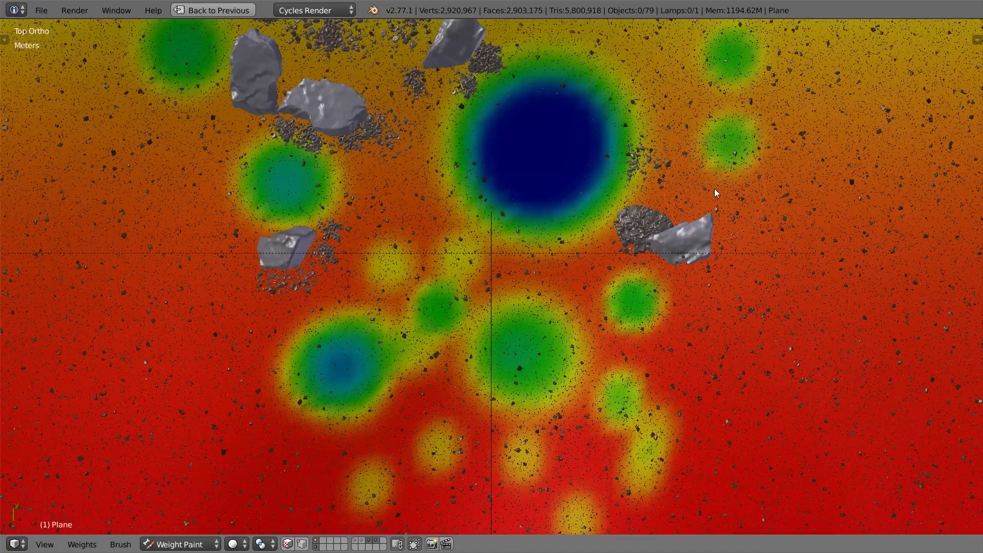
{"action": "middle_click_drag", "start_coordinate": [625, 329], "coordinate": [539, 472], "text": "shift"}
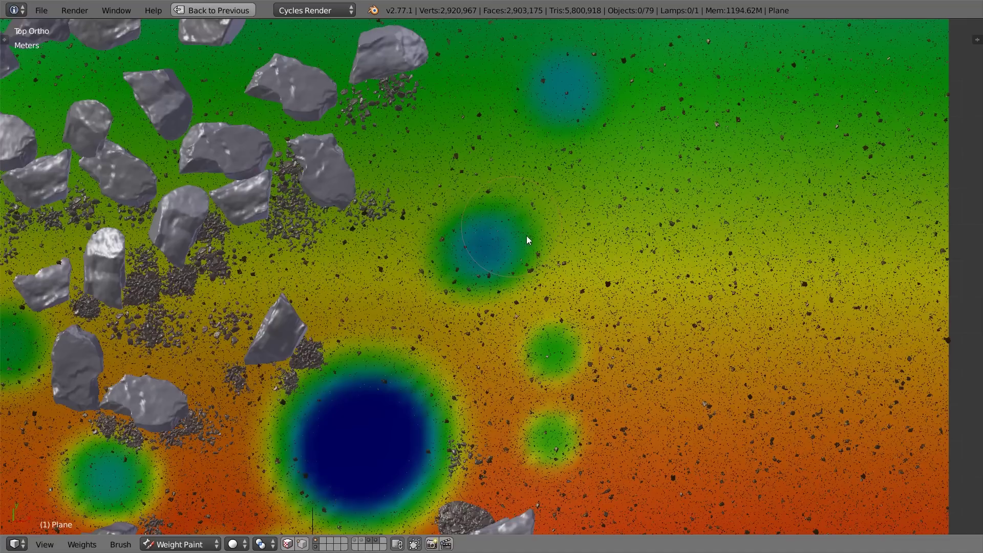
{"action": "key", "text": "f"}
{"action": "left_click", "coordinate": [548, 241]}
{"action": "left_click", "coordinate": [508, 226]}
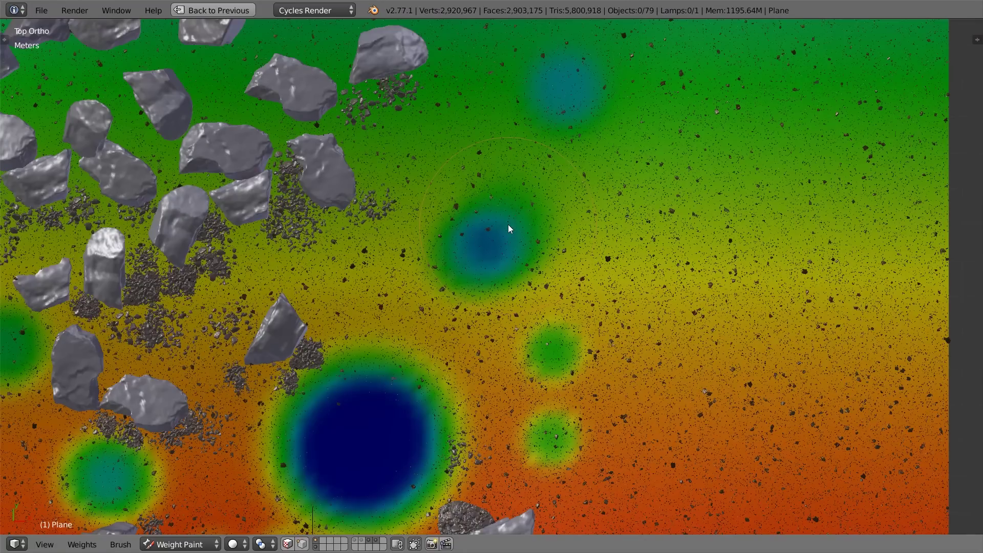
{"action": "left_click", "coordinate": [508, 226]}
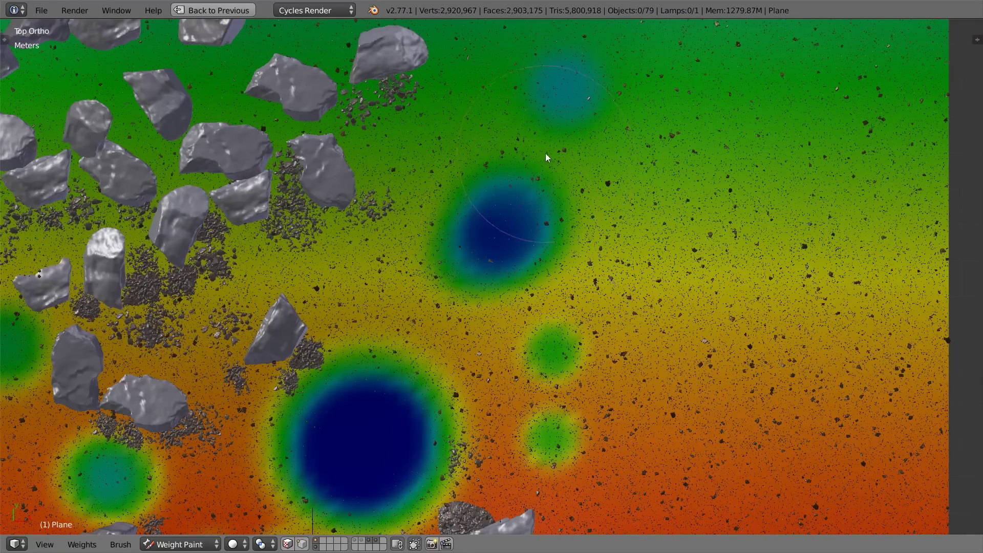
{"action": "scroll", "coordinate": [521, 176], "scroll_direction": "down", "scroll_amount": 1}
{"action": "scroll", "coordinate": [512, 213], "scroll_direction": "down", "scroll_amount": 1}
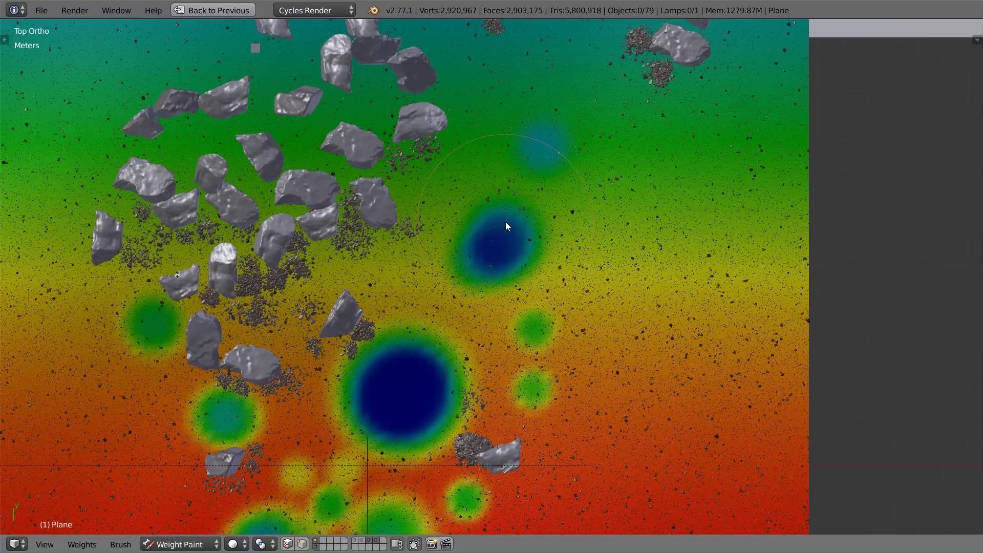
{"action": "scroll", "coordinate": [503, 218], "scroll_direction": "down", "scroll_amount": 1}
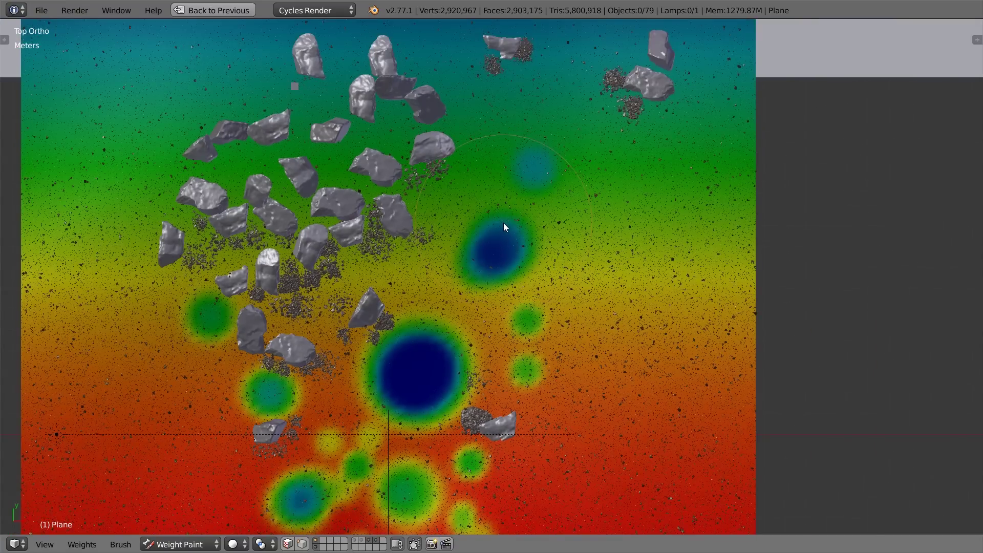
Lower the weight around the two far low-weight patches with a broad brush dab and restore the split-screen layout
{"action": "left_click", "coordinate": [504, 222]}
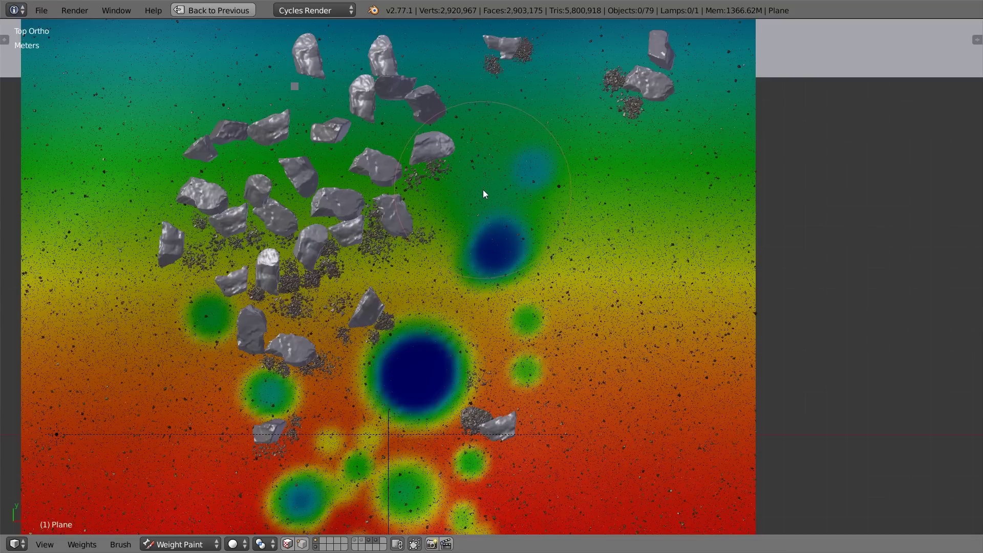
{"action": "left_click", "coordinate": [213, 10]}
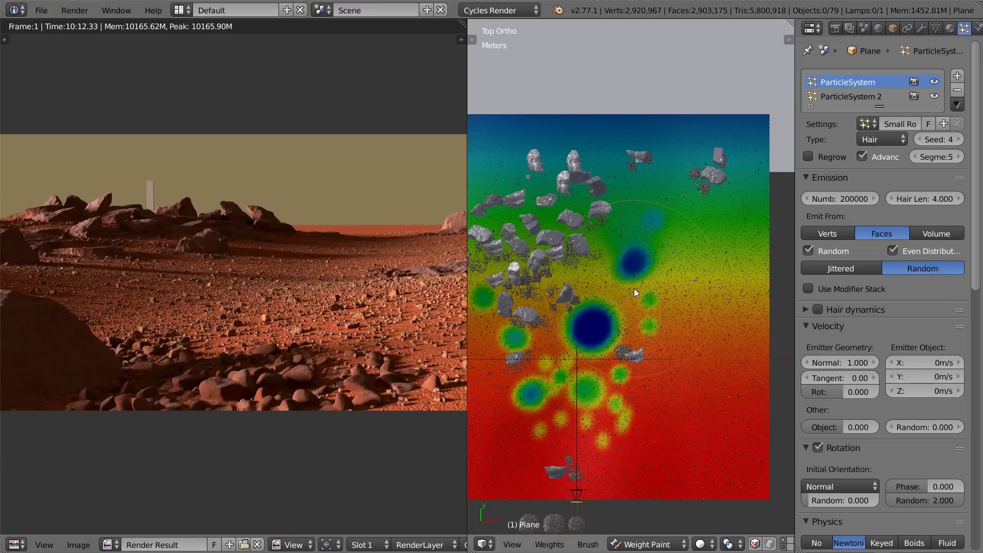
Look through the camera in Object Mode and examine the stone distribution around the bare patches against the previous render
{"action": "key", "text": "KP_0"}
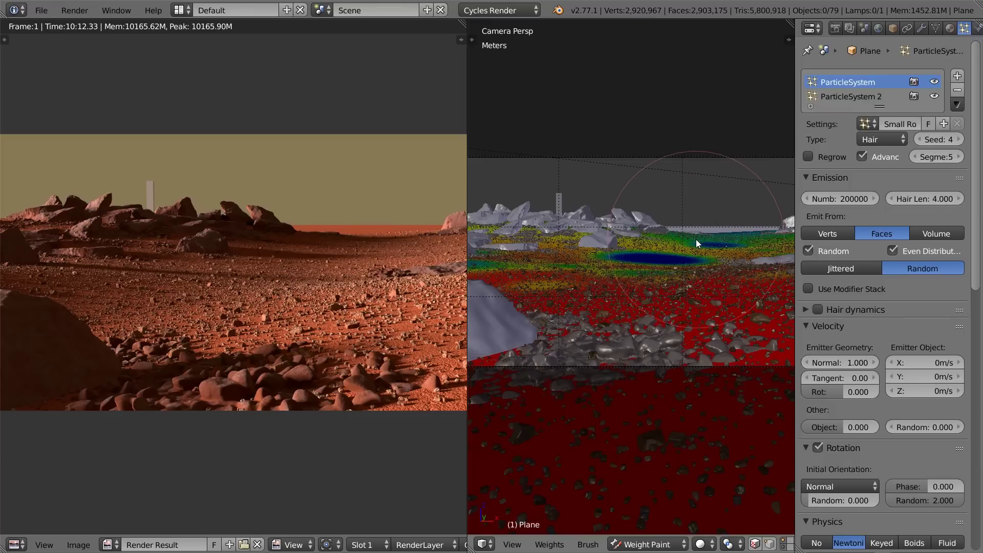
{"action": "key", "text": "ctrl+Tab"}
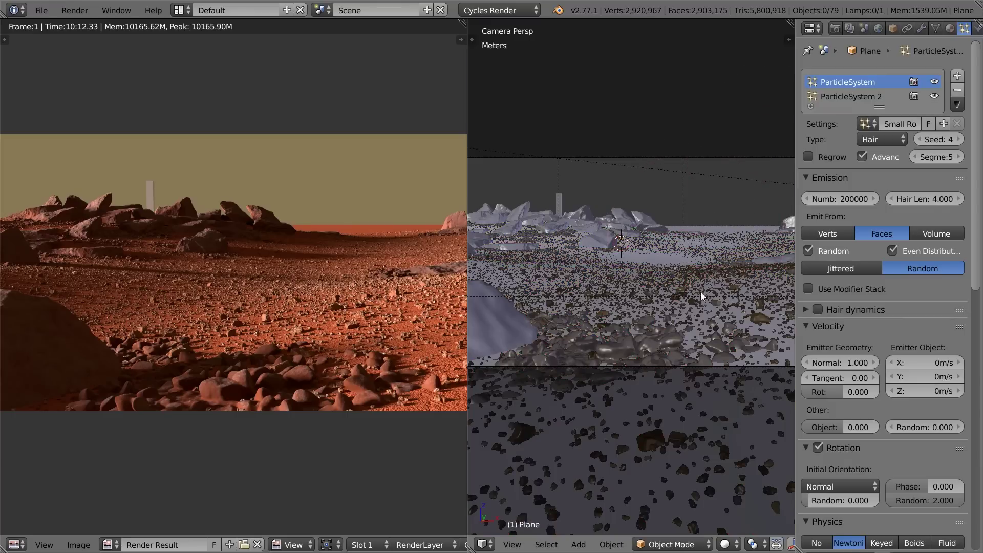
{"action": "scroll", "coordinate": [661, 312], "scroll_direction": "down", "scroll_amount": 1}
{"action": "scroll", "coordinate": [657, 325], "scroll_direction": "down", "scroll_amount": 1}
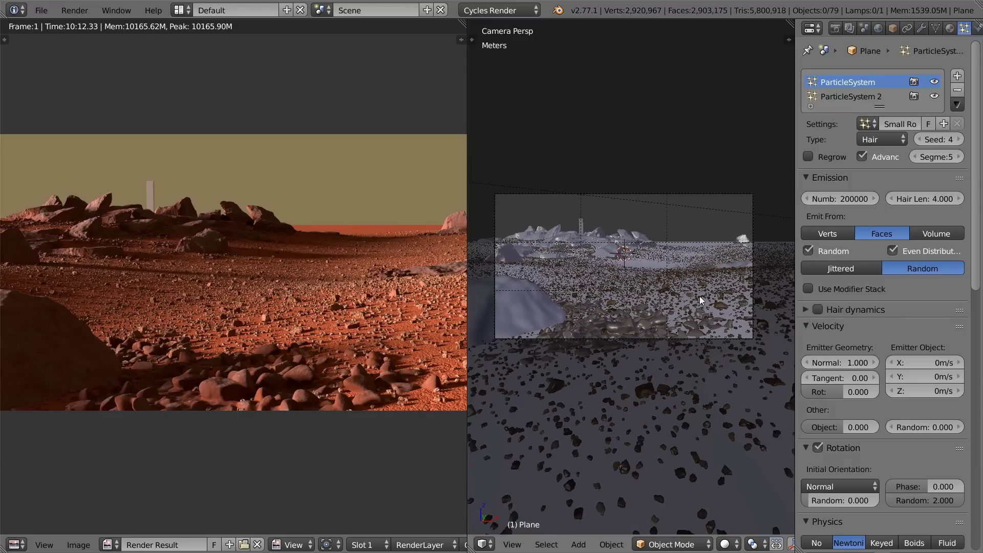
{"action": "scroll", "coordinate": [699, 299], "scroll_direction": "up", "scroll_amount": 2}
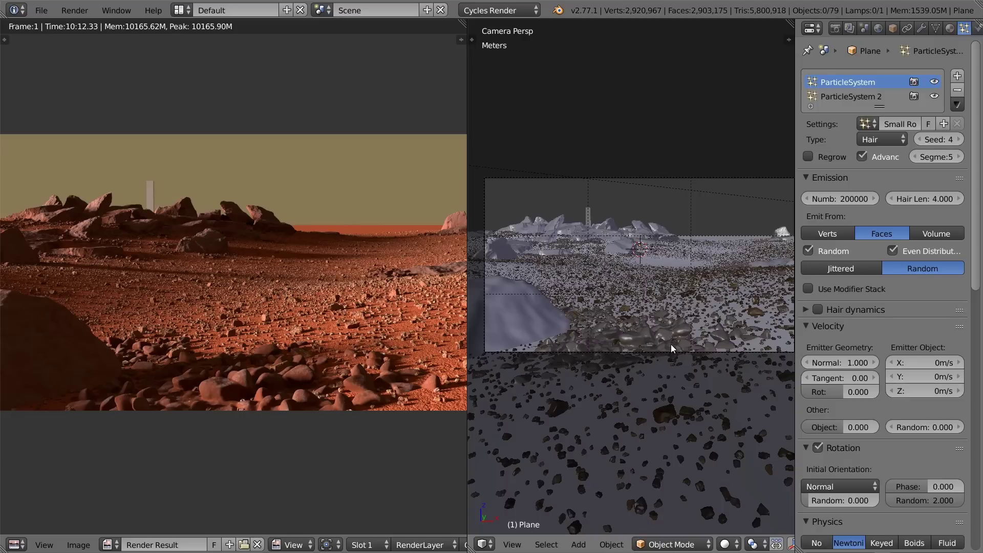
{"action": "scroll", "coordinate": [671, 345], "scroll_direction": "up", "scroll_amount": 1}
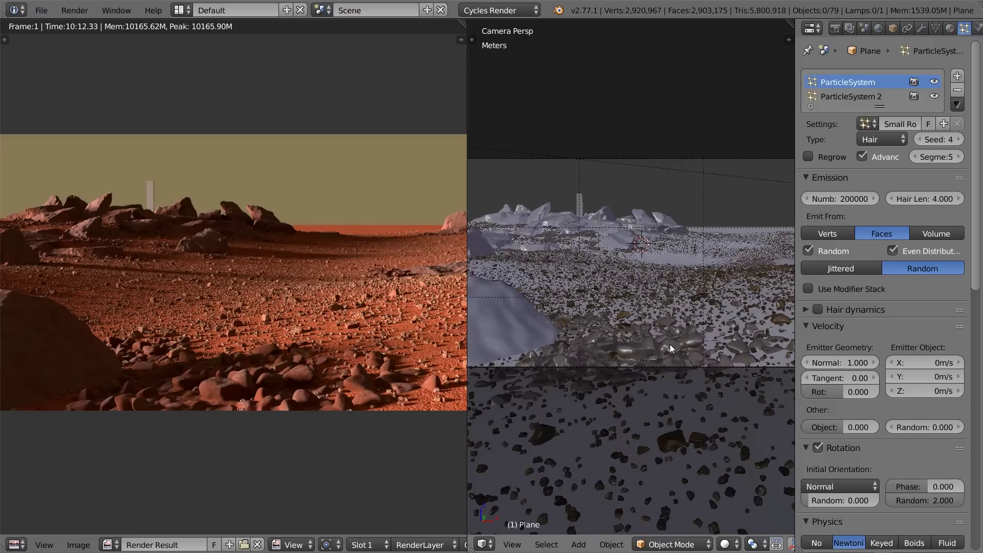
{"action": "scroll", "coordinate": [670, 344], "scroll_direction": "down", "scroll_amount": 1}
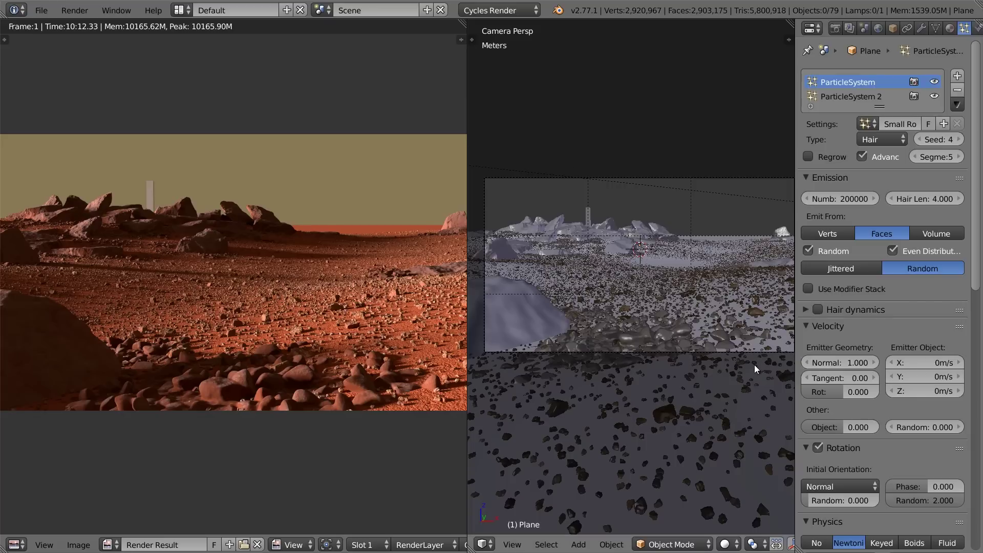
{"action": "scroll", "coordinate": [754, 364], "scroll_direction": "down", "scroll_amount": 1}
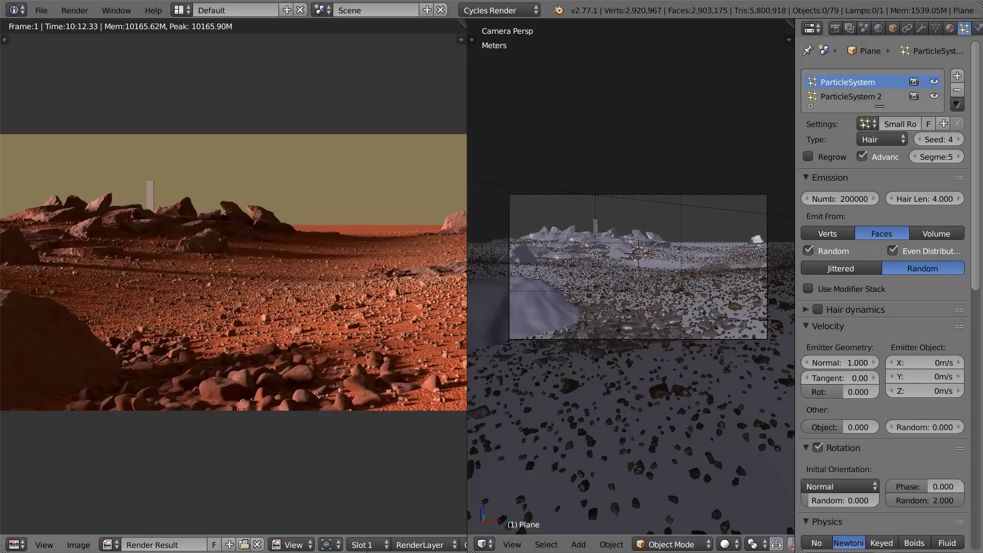
Render the scene into Slot 2 and close the render result to return to the 3D view
{"action": "left_click", "coordinate": [367, 546]}
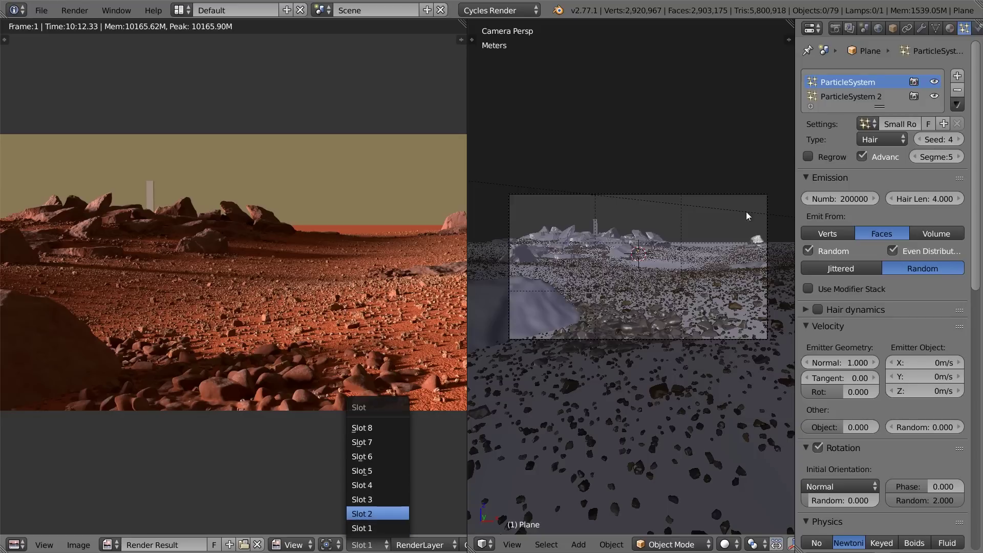
{"action": "left_click", "coordinate": [373, 514]}
{"action": "left_click", "coordinate": [836, 30]}
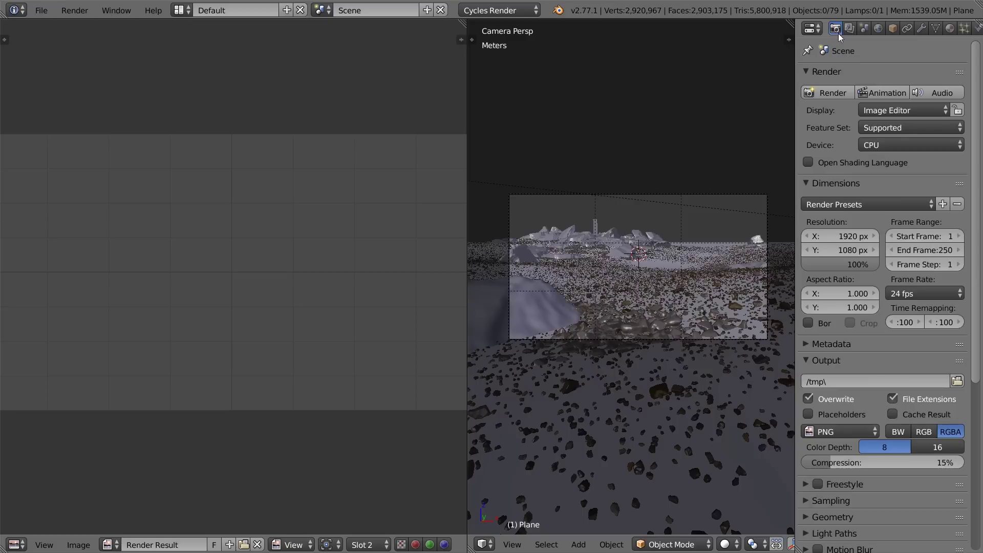
{"action": "left_click", "coordinate": [828, 93]}
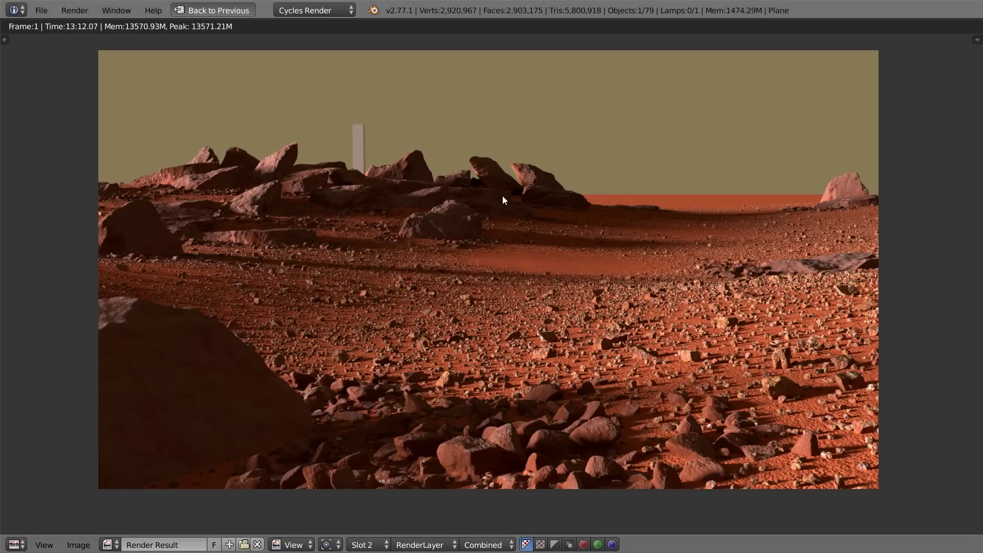
{"action": "key", "text": "Escape"}
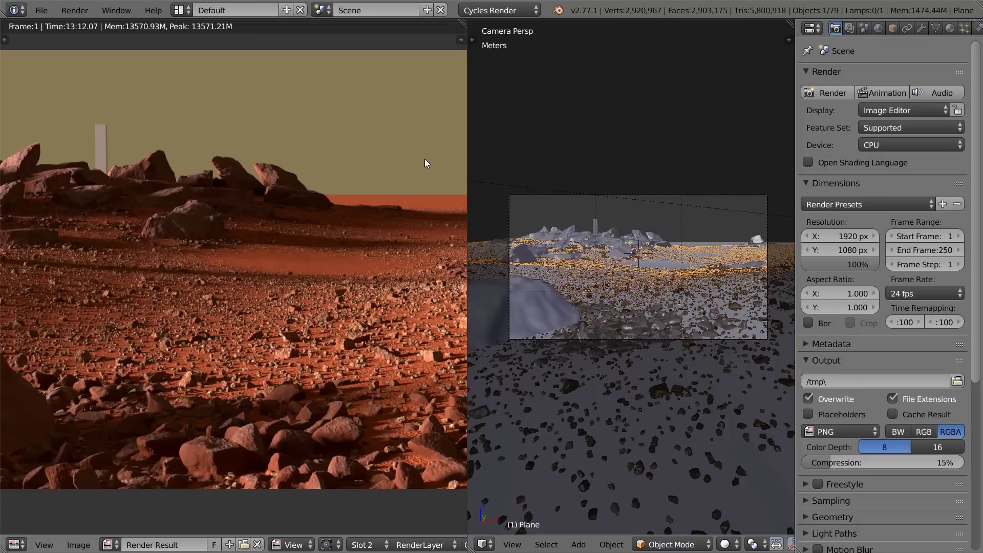
{"action": "key", "text": "Escape"}
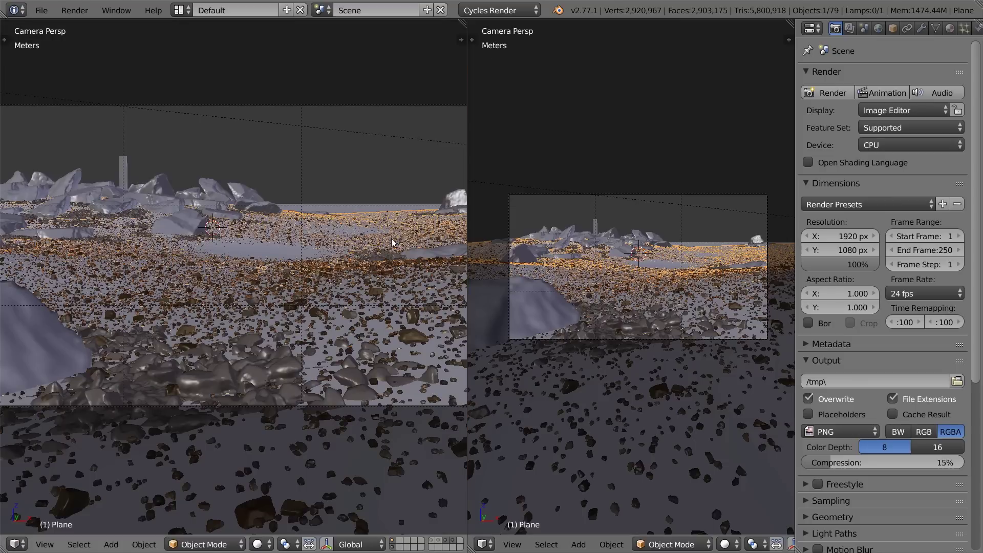
Deselect everything and examine the small stones in the foreground and around the bare patch through the camera
{"action": "key", "text": "a"}
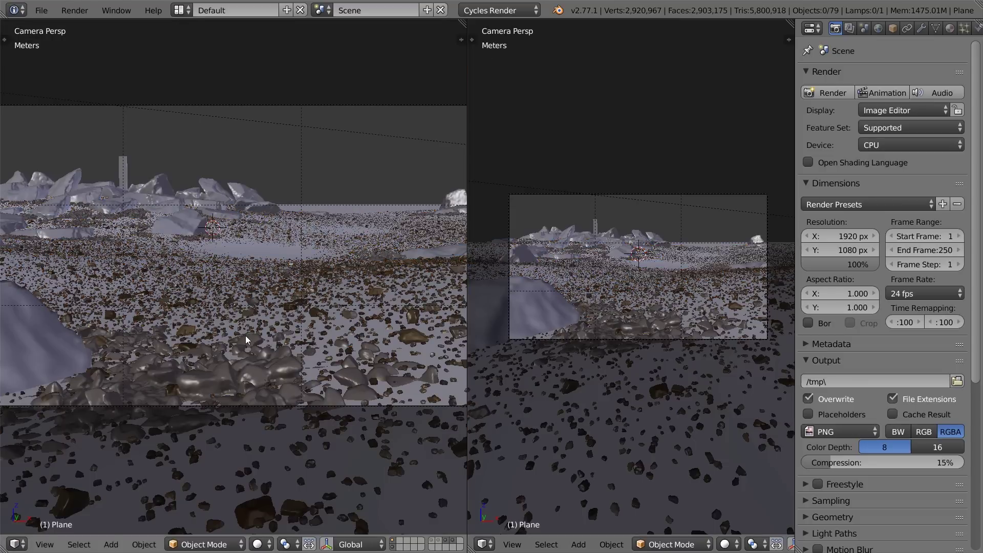
{"action": "scroll", "coordinate": [245, 336], "scroll_direction": "up", "scroll_amount": 3}
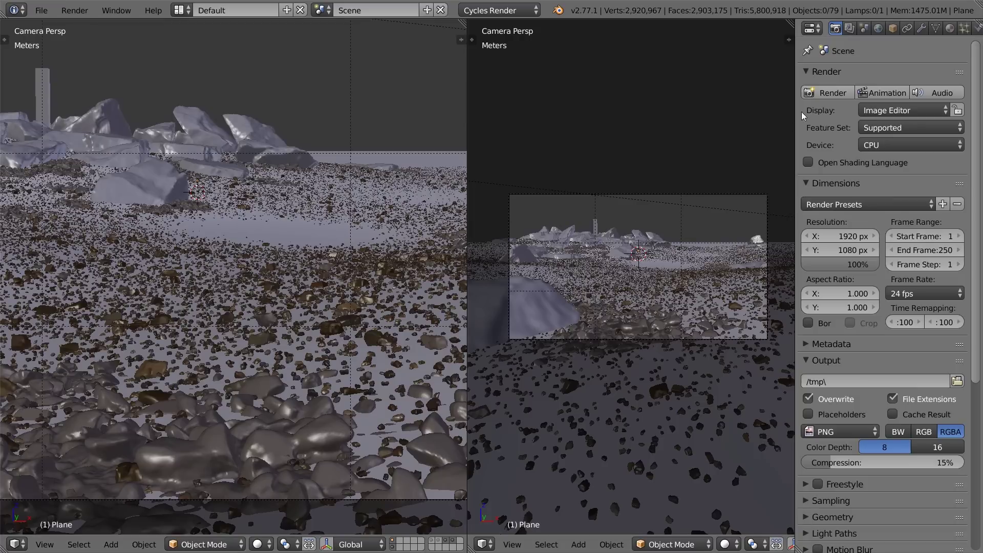
{"action": "scroll", "coordinate": [327, 332], "scroll_direction": "up", "scroll_amount": 2}
{"action": "scroll", "coordinate": [312, 334], "scroll_direction": "up", "scroll_amount": 1}
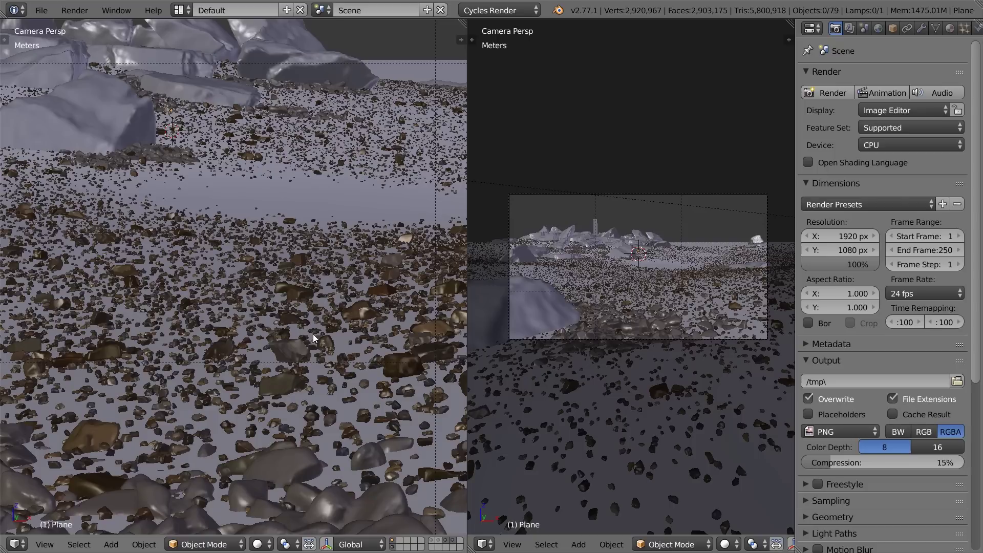
{"action": "scroll", "coordinate": [314, 338], "scroll_direction": "down", "scroll_amount": 2}
{"action": "scroll", "coordinate": [314, 338], "scroll_direction": "down", "scroll_amount": 1}
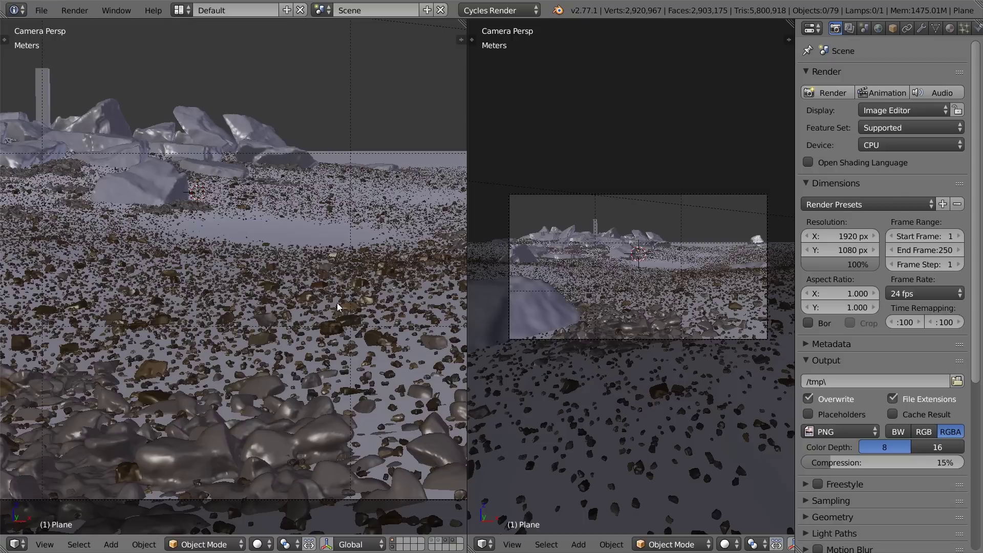
Select the ground plane and set its bake type to Ambient Occlusion in the render settings
{"action": "scroll", "coordinate": [903, 264], "scroll_direction": "down", "scroll_amount": 10}
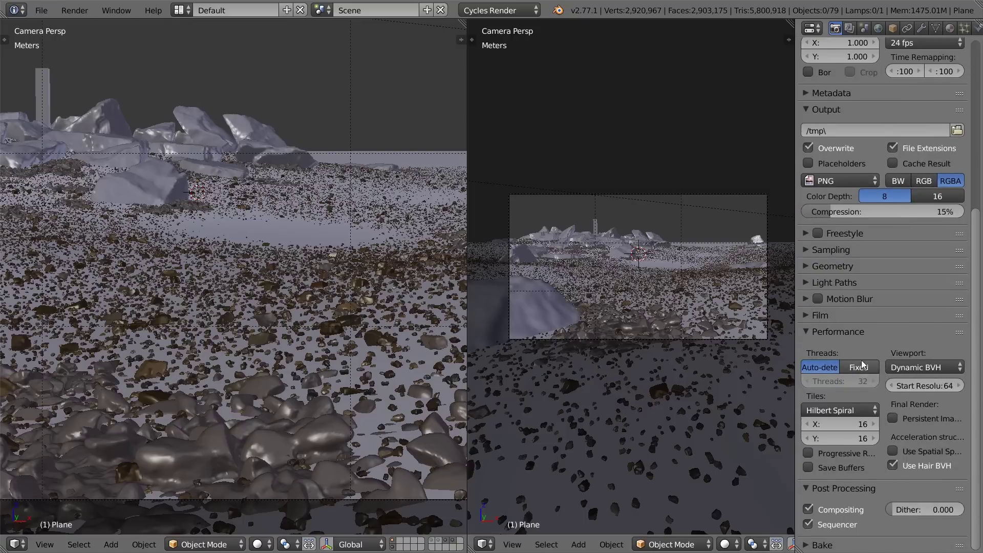
{"action": "left_click", "coordinate": [827, 331]}
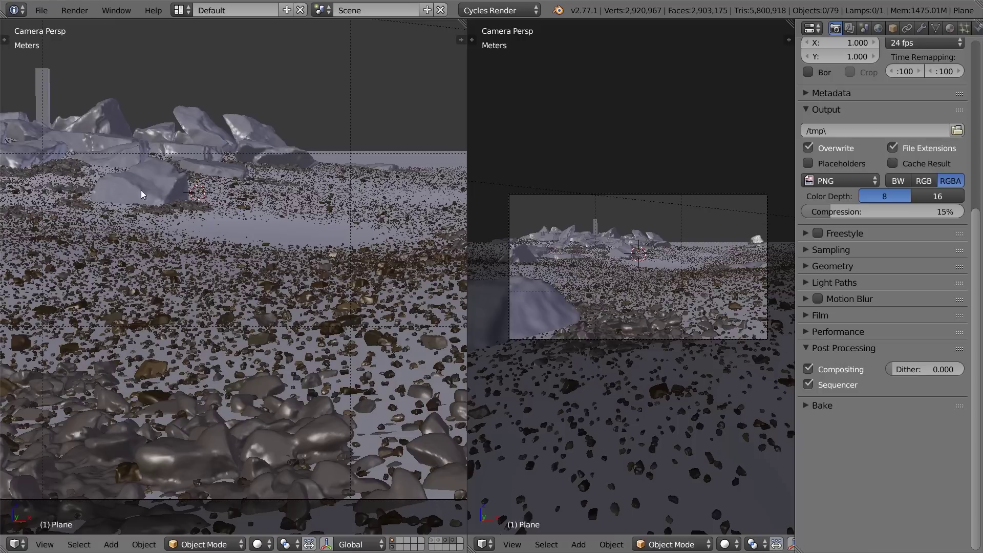
{"action": "left_click", "coordinate": [819, 349]}
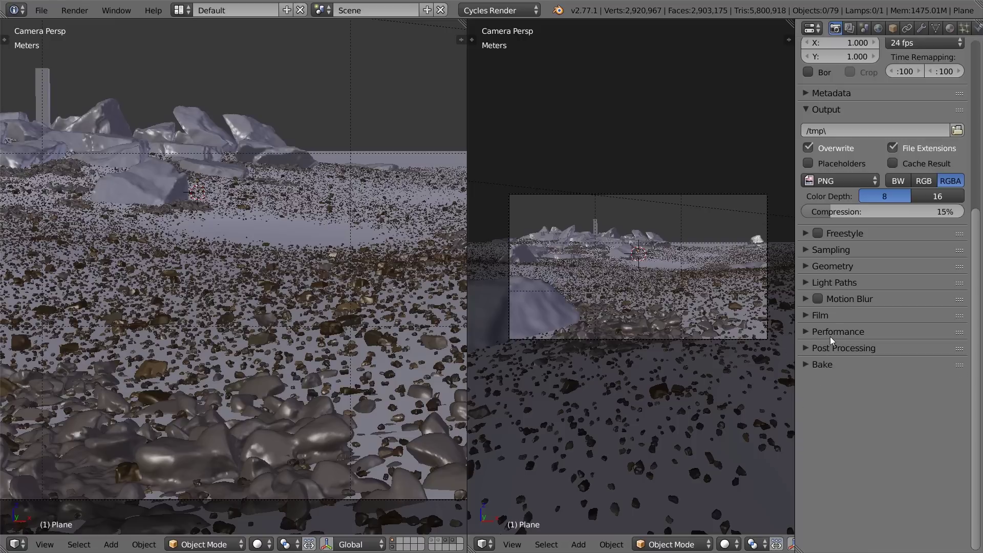
{"action": "left_click", "coordinate": [821, 366]}
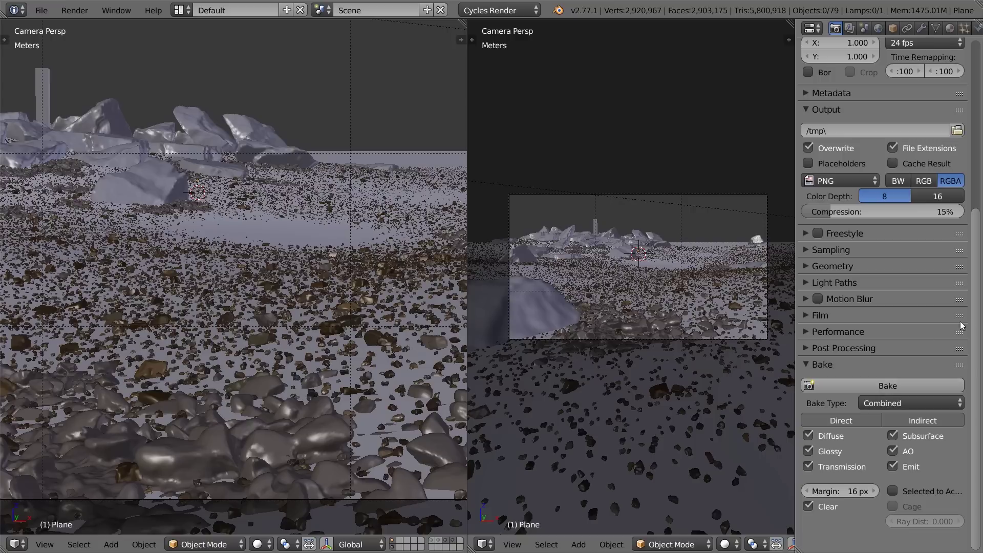
{"action": "right_click", "coordinate": [367, 204]}
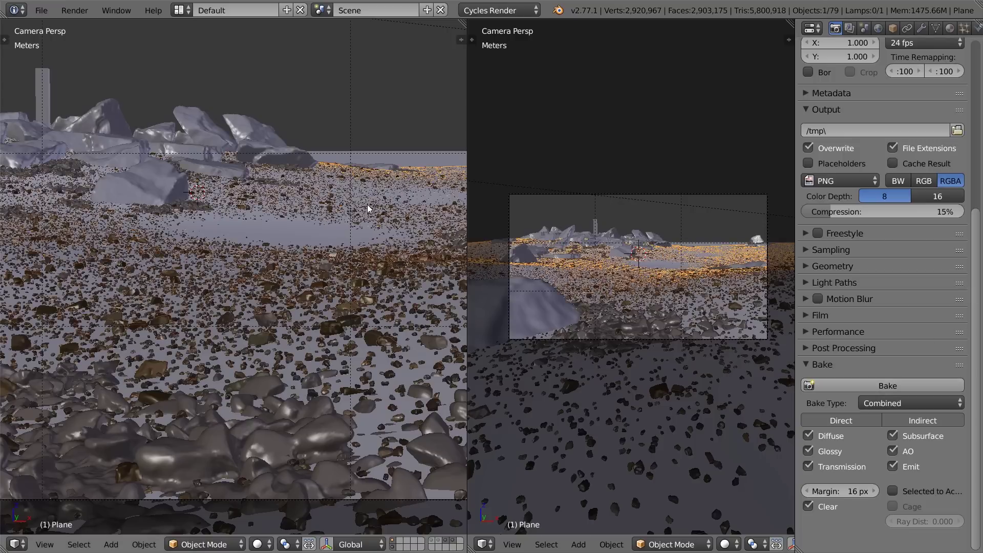
{"action": "left_click", "coordinate": [891, 403]}
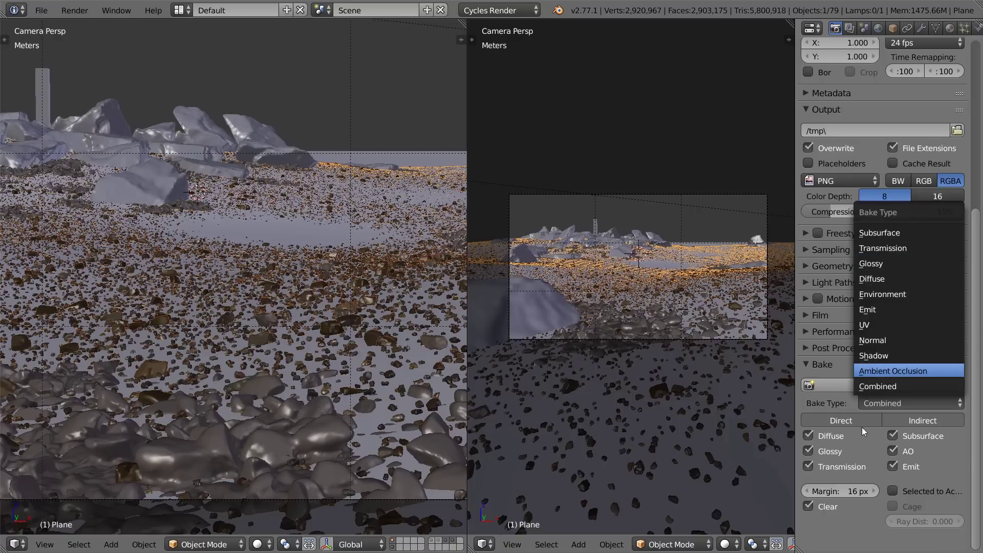
{"action": "left_click", "coordinate": [890, 371]}
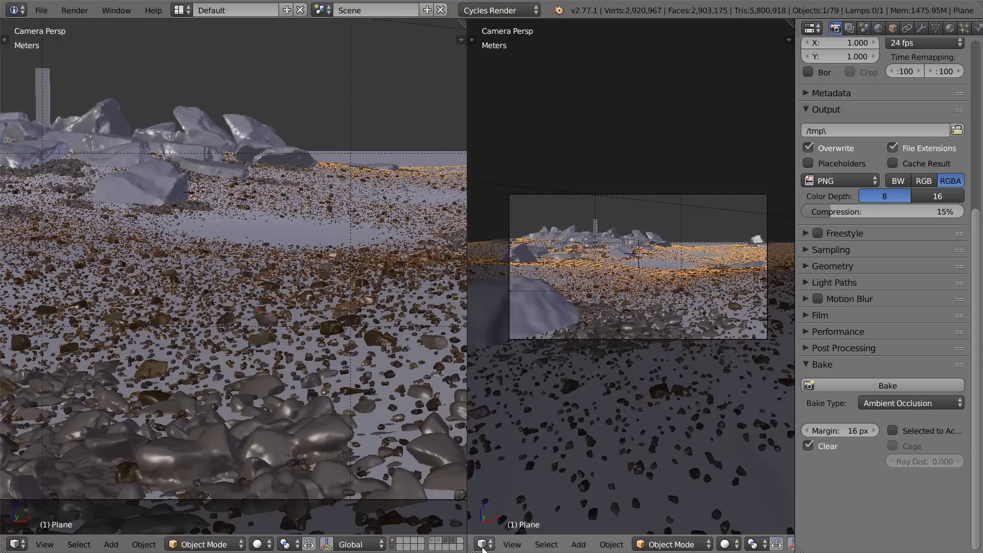
Change the second 3D viewport into a UV/Image Editor and unlink the Render Result from it
{"action": "left_click", "coordinate": [484, 544]}
{"action": "left_click", "coordinate": [539, 438]}
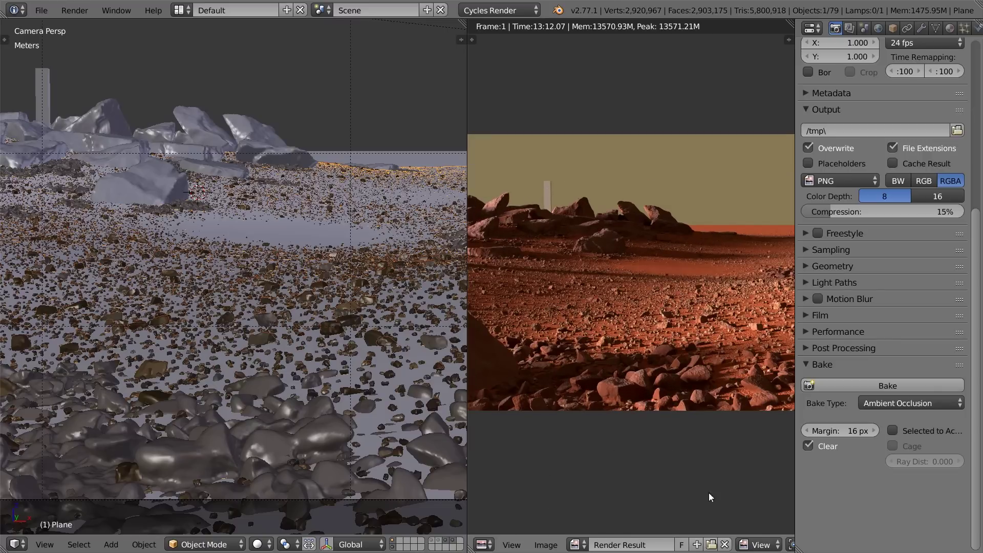
{"action": "left_click", "coordinate": [725, 545]}
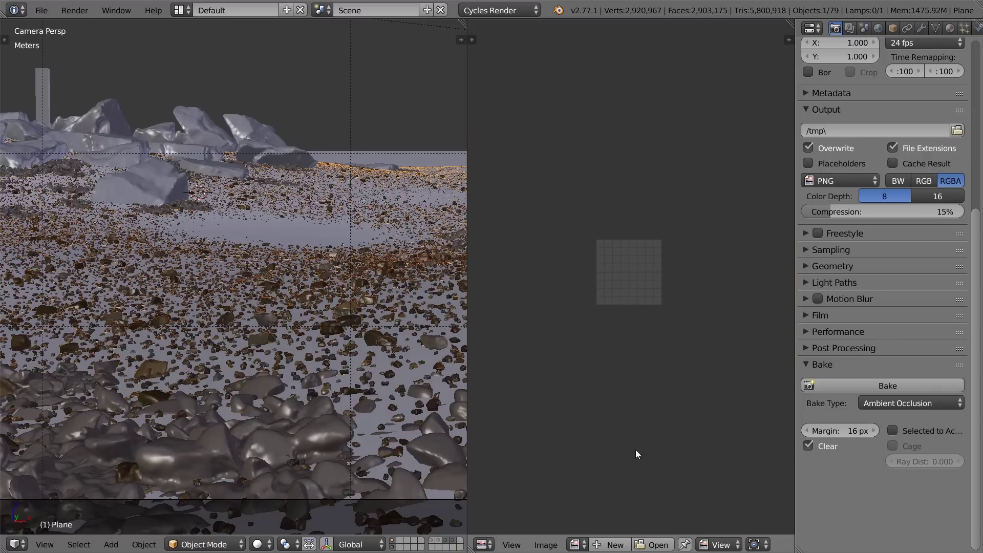
{"action": "scroll", "coordinate": [635, 445], "scroll_direction": "up", "scroll_amount": 8}
{"action": "scroll", "coordinate": [625, 476], "scroll_direction": "down", "scroll_amount": 2}
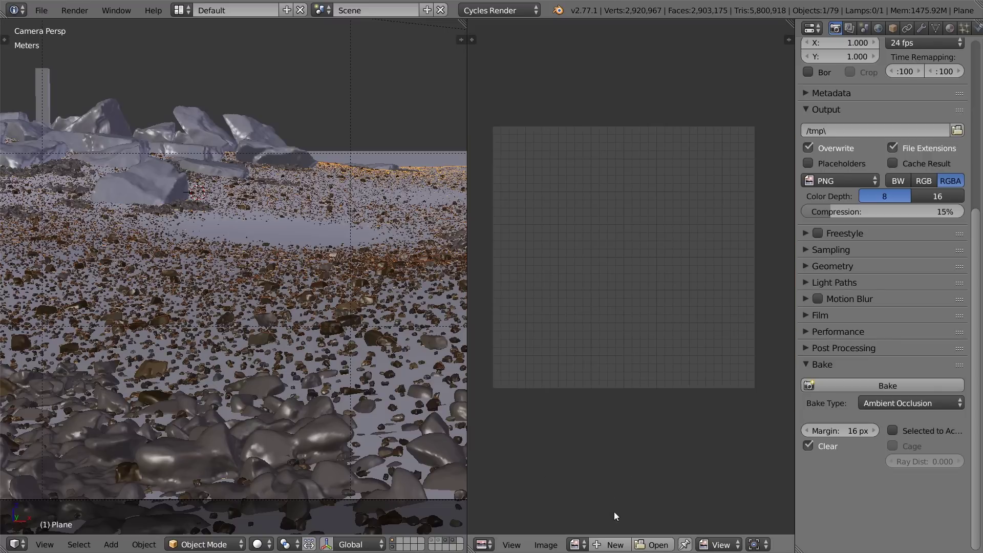
Create a new blank image named AO, 2048 px wide and 2048 px high
{"action": "left_click", "coordinate": [615, 545]}
{"action": "left_click", "coordinate": [662, 431]}
{"action": "type", "text": "AO"}
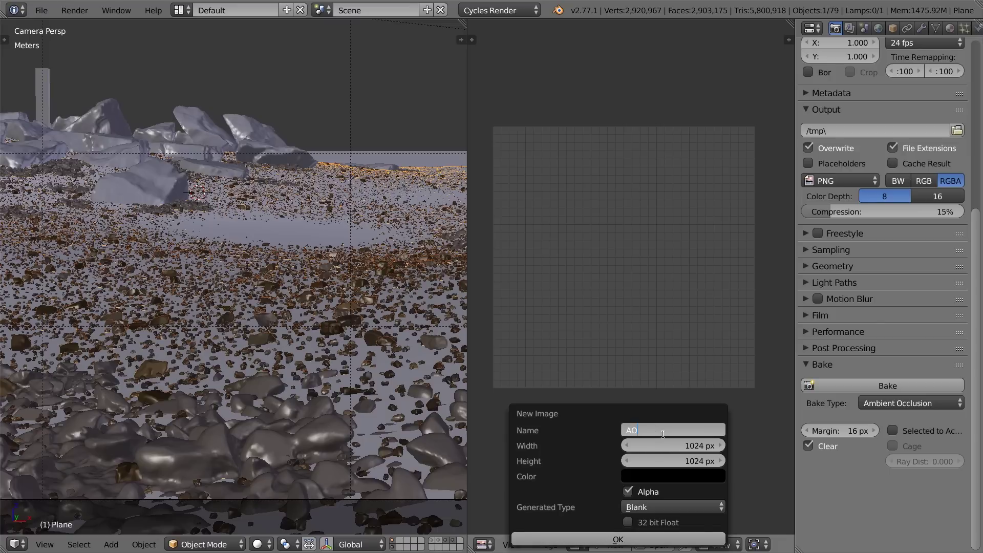
{"action": "key", "text": "Return"}
{"action": "left_click", "coordinate": [669, 444]}
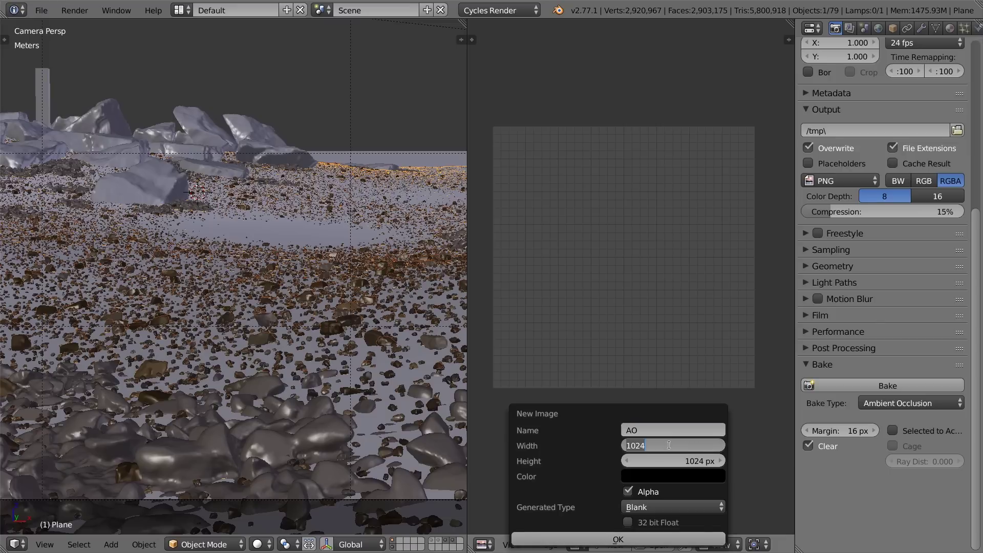
{"action": "type", "text": "*2"}
{"action": "key", "text": "Return"}
{"action": "left_click", "coordinate": [674, 461]}
{"action": "type", "text": "*48"}
{"action": "key", "text": "BackSpace"}
{"action": "key", "text": "BackSpace"}
{"action": "type", "text": "2"}
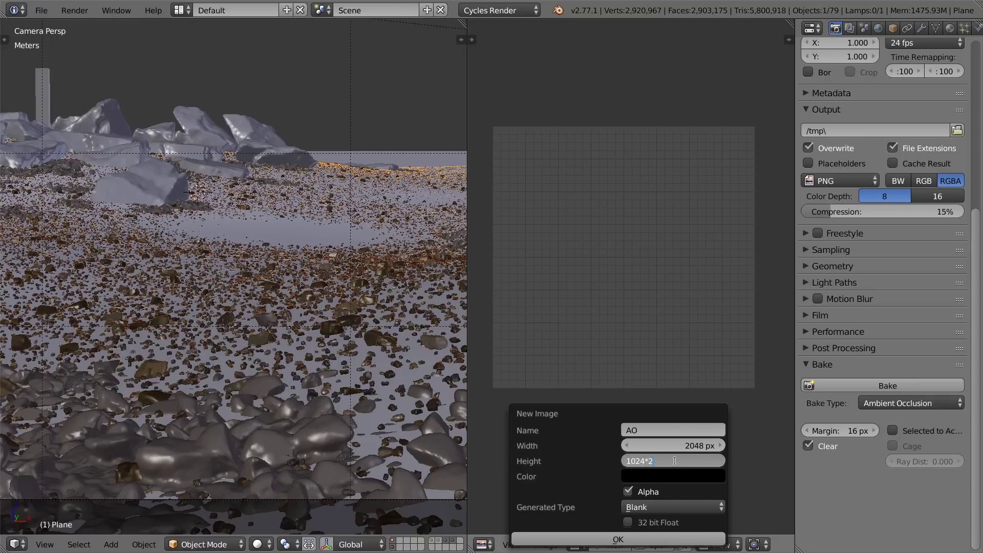
{"action": "key", "text": "Return"}
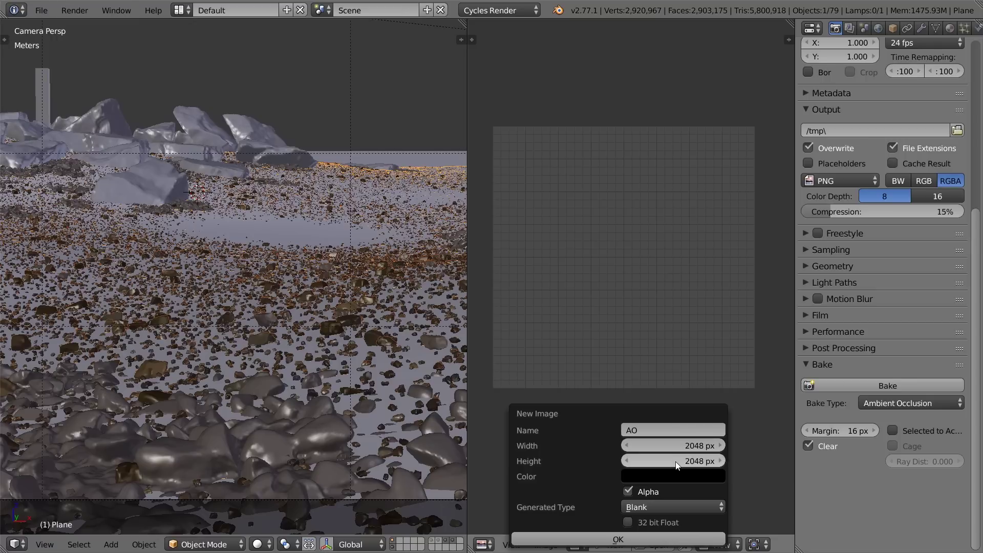
{"action": "left_click", "coordinate": [587, 541]}
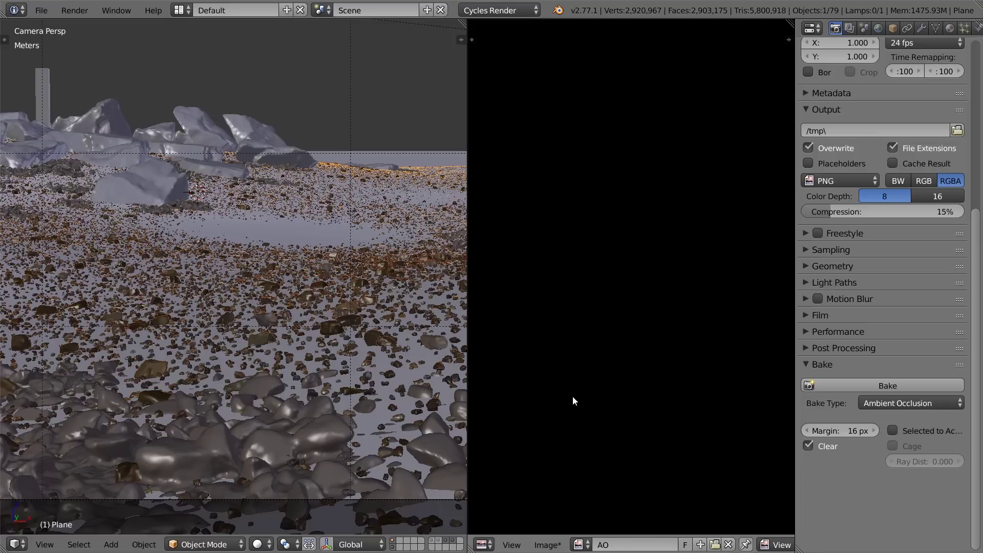
{"action": "scroll", "coordinate": [572, 401], "scroll_direction": "up", "scroll_amount": 2}
{"action": "scroll", "coordinate": [572, 400], "scroll_direction": "down", "scroll_amount": 2}
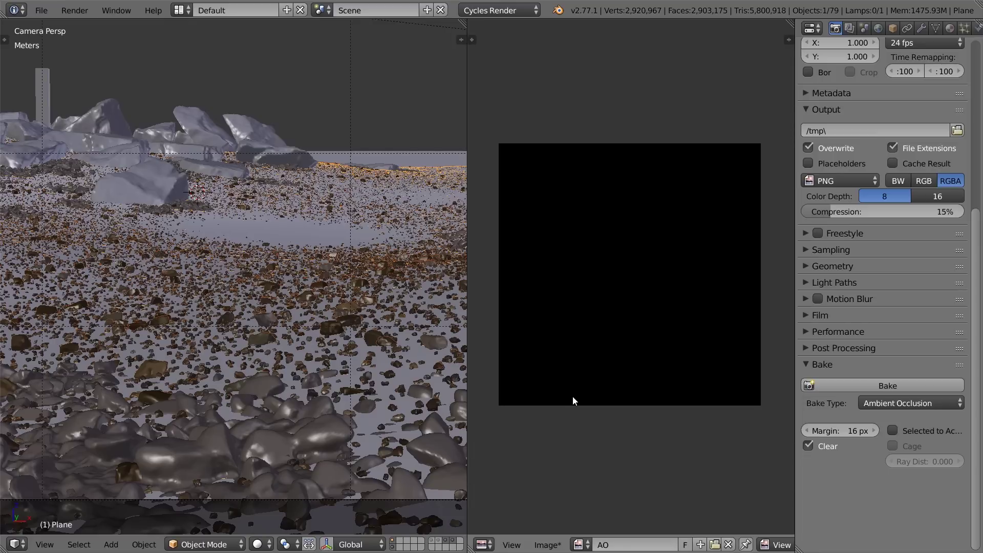
{"action": "scroll", "coordinate": [573, 400], "scroll_direction": "up", "scroll_amount": 2}
{"action": "scroll", "coordinate": [573, 397], "scroll_direction": "up", "scroll_amount": 1}
{"action": "scroll", "coordinate": [573, 397], "scroll_direction": "down", "scroll_amount": 3}
{"action": "scroll", "coordinate": [572, 397], "scroll_direction": "up", "scroll_amount": 1}
{"action": "scroll", "coordinate": [572, 395], "scroll_direction": "up", "scroll_amount": 2}
{"action": "scroll", "coordinate": [573, 395], "scroll_direction": "down", "scroll_amount": 3}
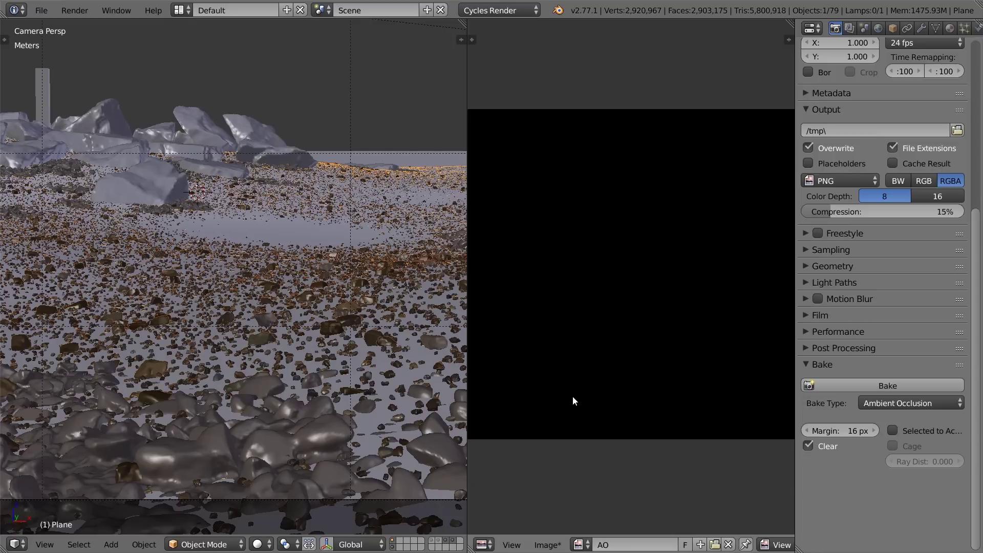
{"action": "scroll", "coordinate": [572, 396], "scroll_direction": "up", "scroll_amount": 3}
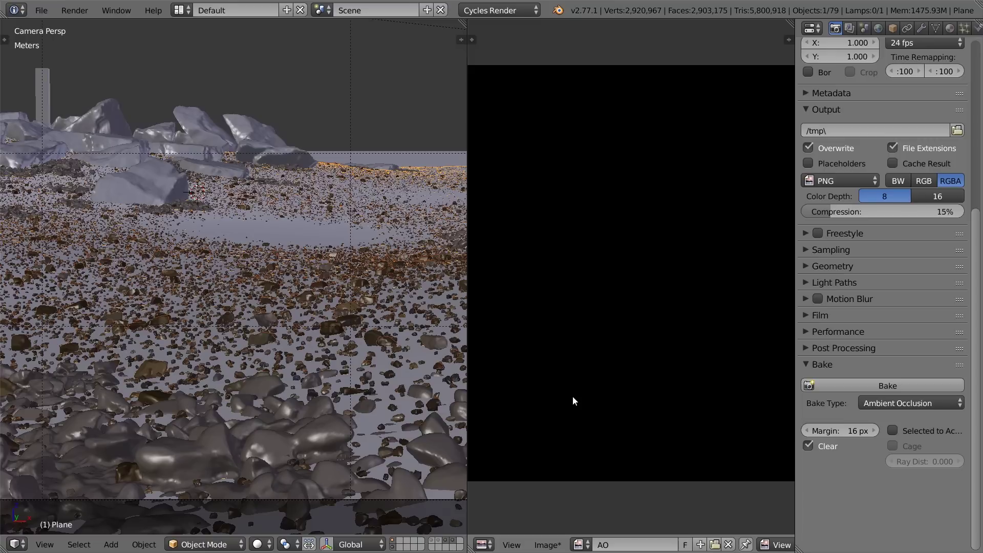
{"action": "left_click", "coordinate": [920, 29]}
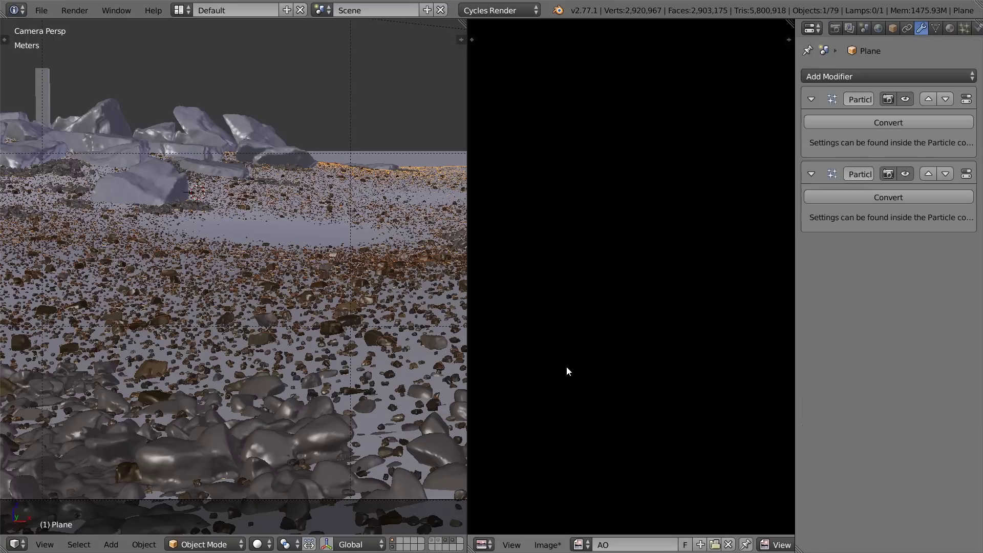
{"action": "scroll", "coordinate": [567, 367], "scroll_direction": "down", "scroll_amount": 2}
{"action": "scroll", "coordinate": [566, 367], "scroll_direction": "up", "scroll_amount": 2}
{"action": "scroll", "coordinate": [566, 367], "scroll_direction": "down", "scroll_amount": 1}
{"action": "scroll", "coordinate": [566, 367], "scroll_direction": "down", "scroll_amount": 1}
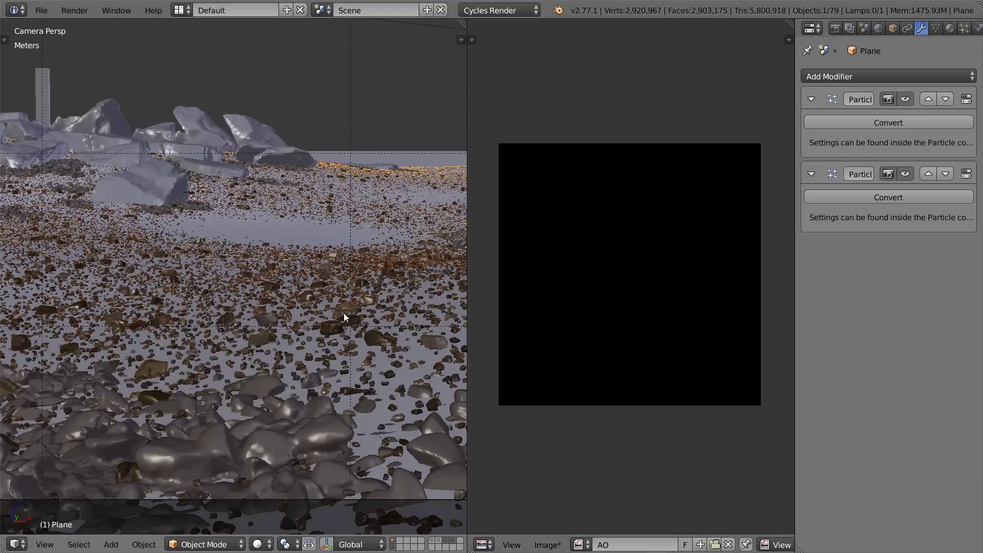
{"action": "scroll", "coordinate": [325, 364], "scroll_direction": "up", "scroll_amount": 3}
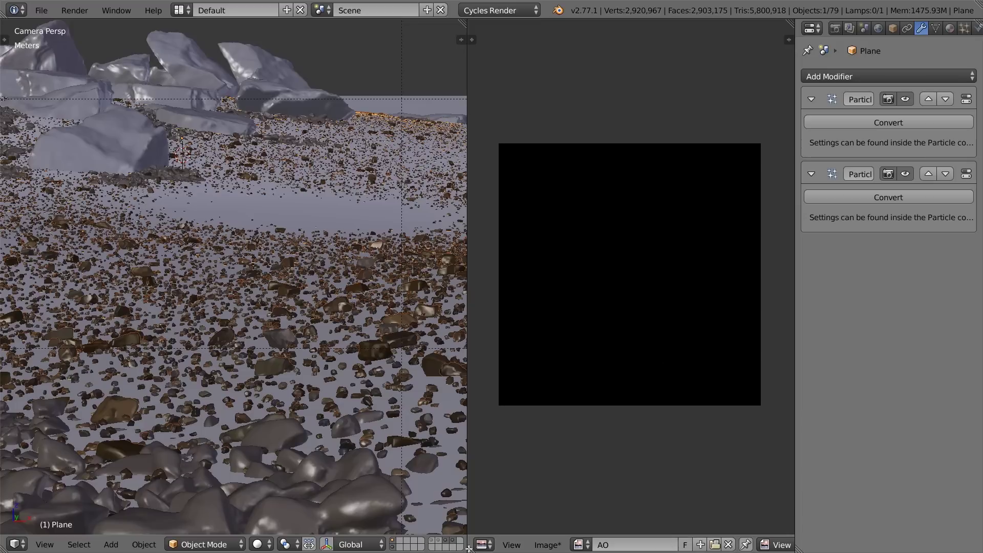
Split the image editor area in two and turn the upper half into a Node Editor showing the ground material's nodes
{"action": "left_click_drag", "start_coordinate": [472, 548], "coordinate": [514, 291]}
{"action": "left_click", "coordinate": [483, 282]}
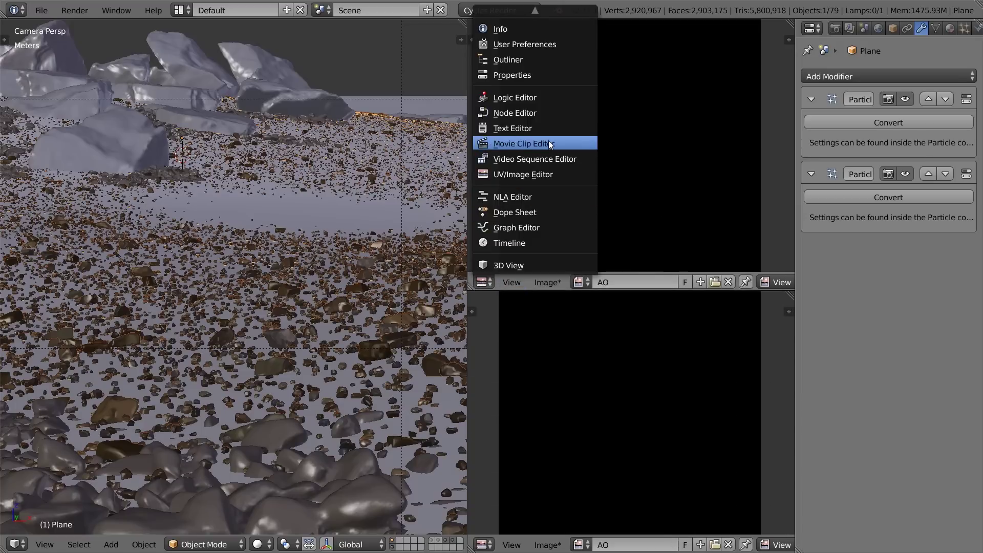
{"action": "left_click", "coordinate": [550, 116]}
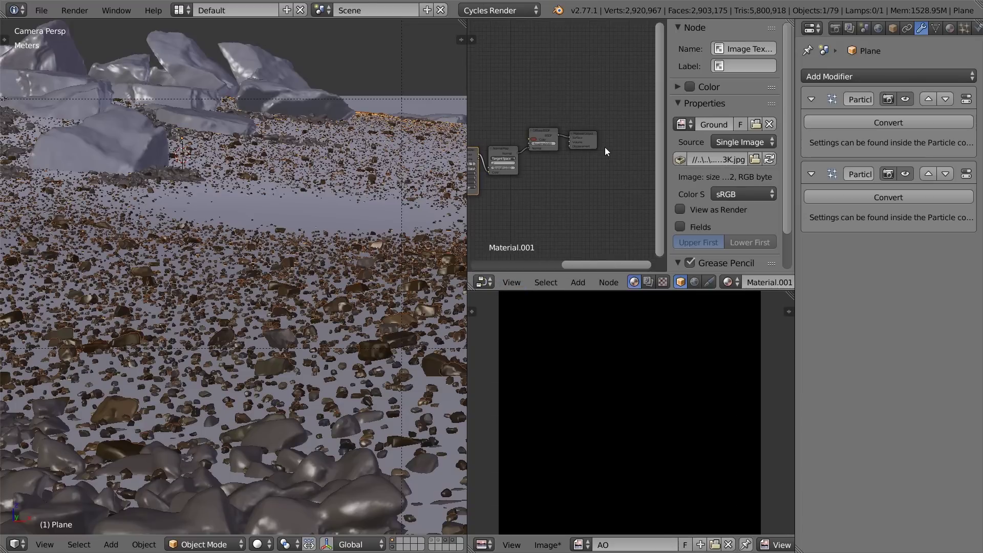
{"action": "scroll", "coordinate": [584, 170], "scroll_direction": "up", "scroll_amount": 2}
{"action": "middle_click_drag", "start_coordinate": [601, 163], "coordinate": [647, 156]}
{"action": "scroll", "coordinate": [649, 211], "scroll_direction": "up", "scroll_amount": 2}
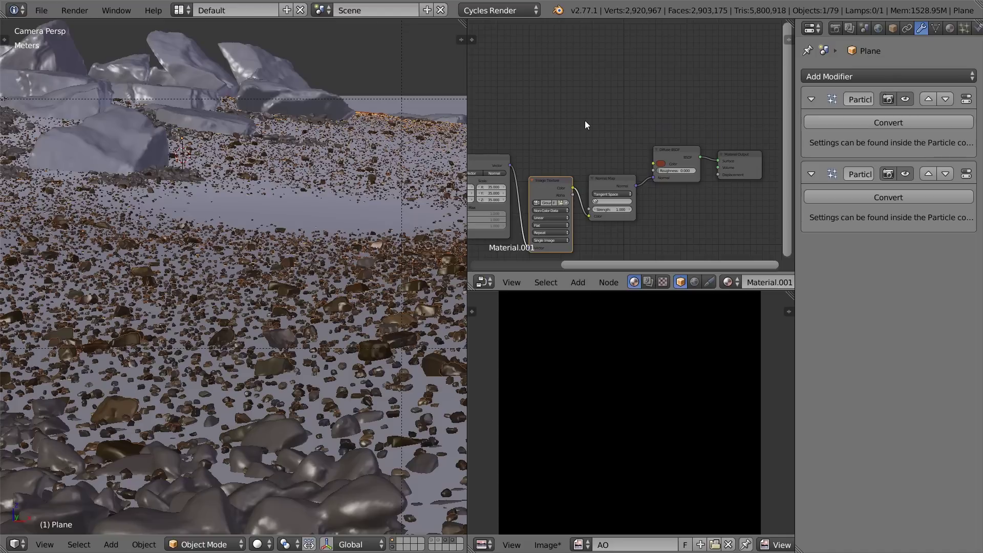
Add an Image Texture node to the ground material, above the existing normal map texture node
{"action": "key", "text": "shift+a"}
{"action": "mouse_move", "coordinate": [569, 81]}
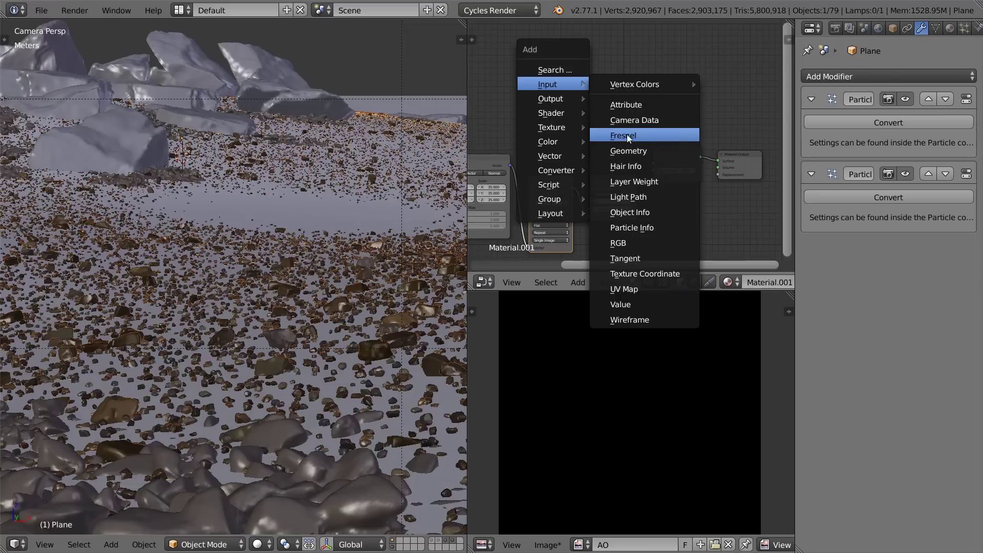
{"action": "mouse_move", "coordinate": [571, 130]}
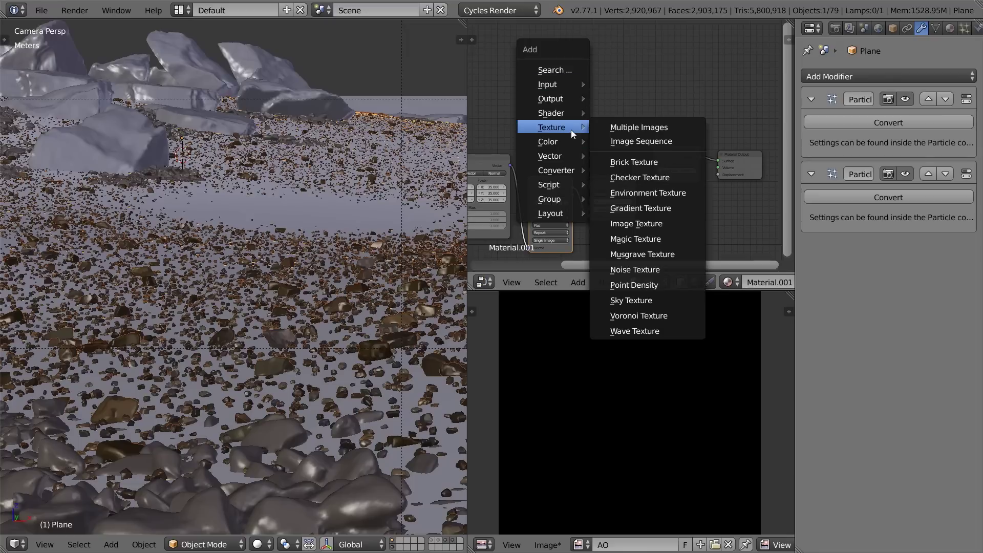
{"action": "left_click", "coordinate": [654, 224]}
{"action": "left_click", "coordinate": [547, 102]}
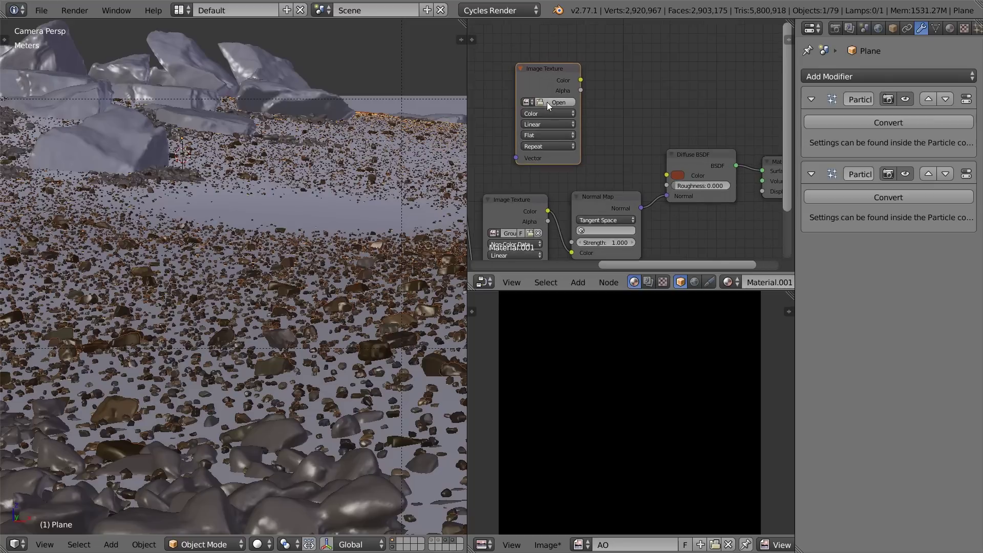
Assign the AO image to the new Image Texture node as Non-Color Data and move the node slightly aside, leaving it unconnected
{"action": "left_click", "coordinate": [528, 101]}
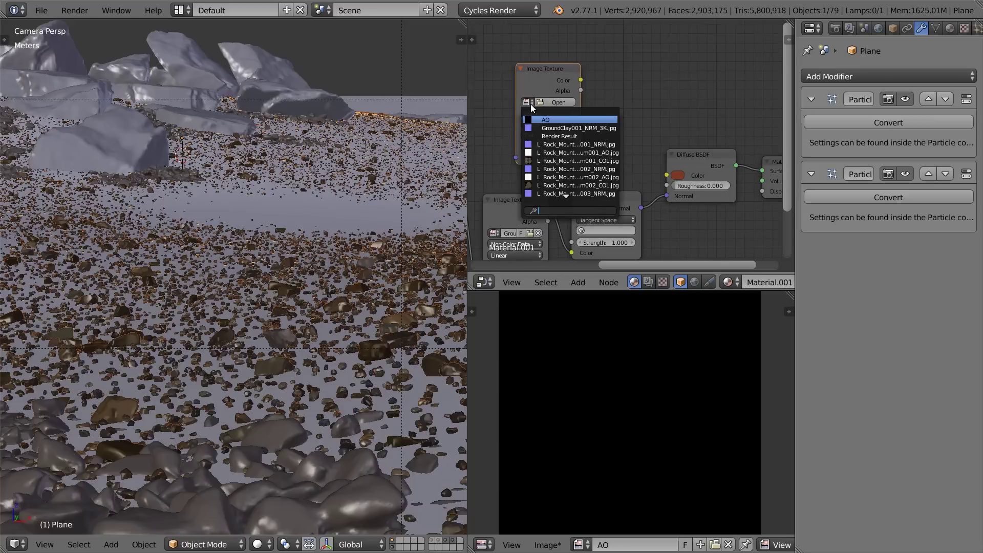
{"action": "key", "text": "Return"}
{"action": "left_click", "coordinate": [530, 112]}
{"action": "left_click", "coordinate": [545, 96]}
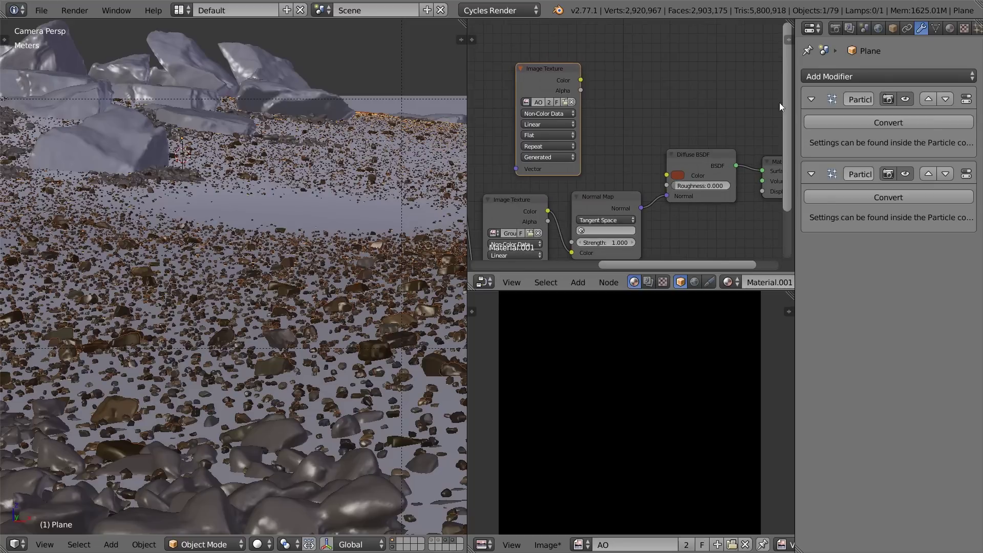
{"action": "left_click_drag", "start_coordinate": [549, 65], "coordinate": [525, 59]}
Save the AO image as AO.png in the Tutorial project's Textures folder
{"action": "left_click", "coordinate": [547, 545]}
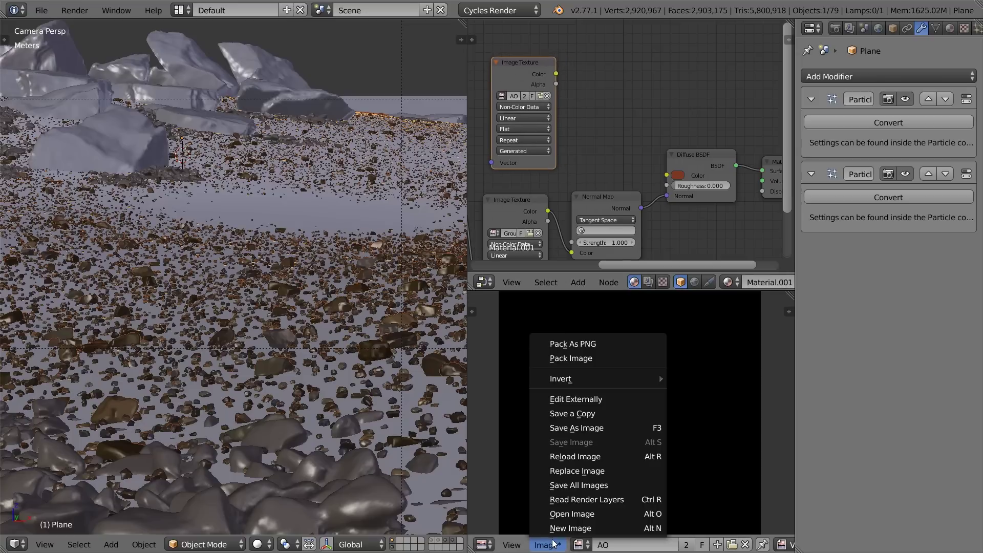
{"action": "left_click", "coordinate": [595, 431]}
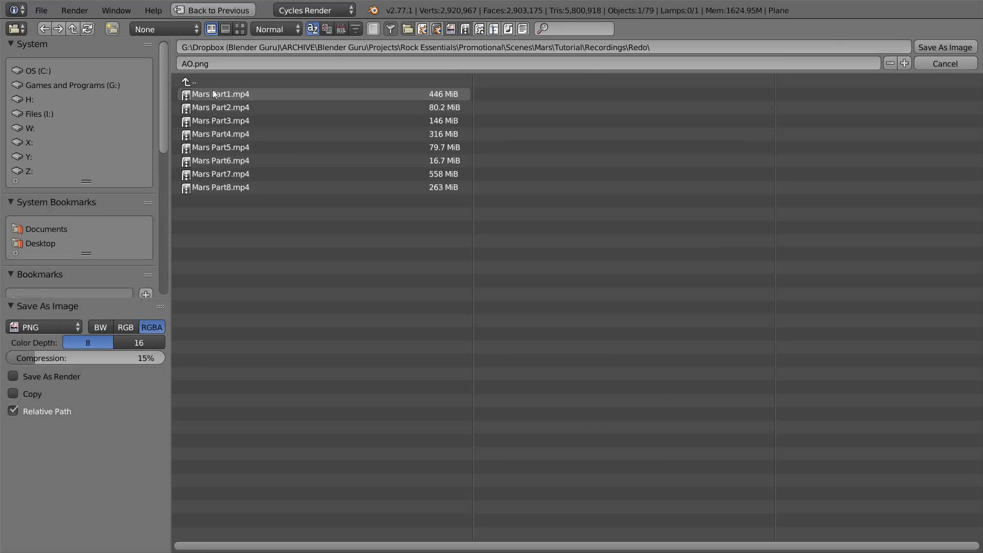
{"action": "left_click", "coordinate": [231, 82]}
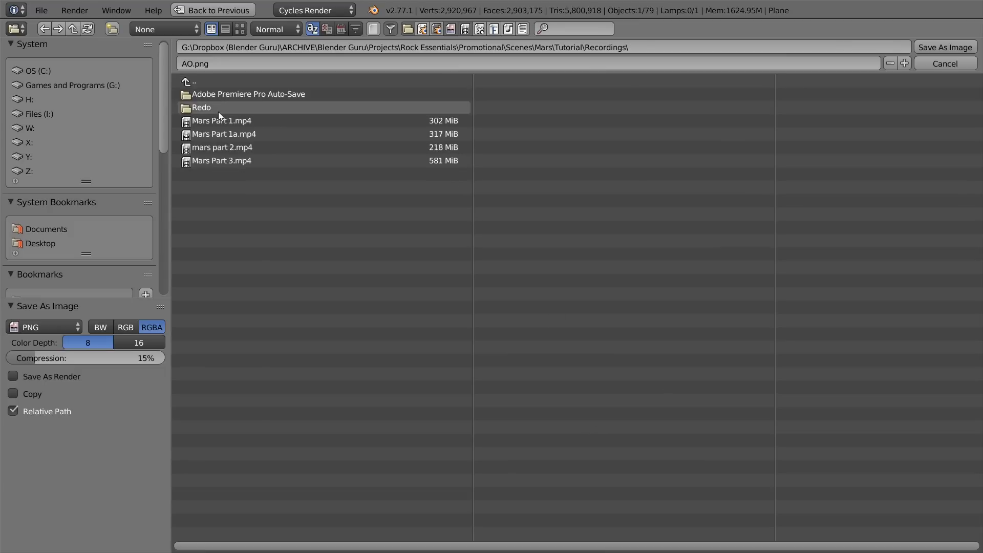
{"action": "left_click", "coordinate": [221, 81]}
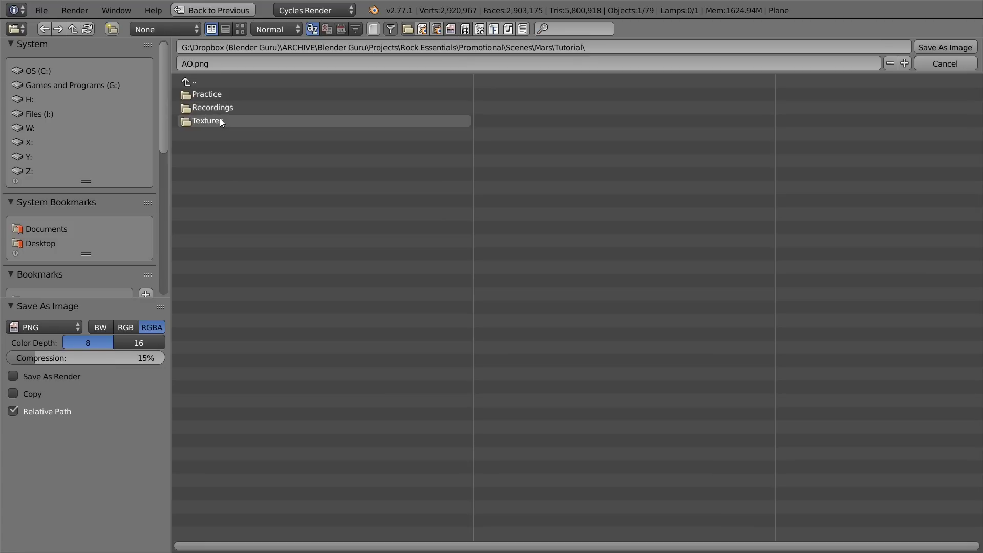
{"action": "left_click", "coordinate": [219, 119]}
{"action": "left_click", "coordinate": [225, 64]}
{"action": "key", "text": "Return"}
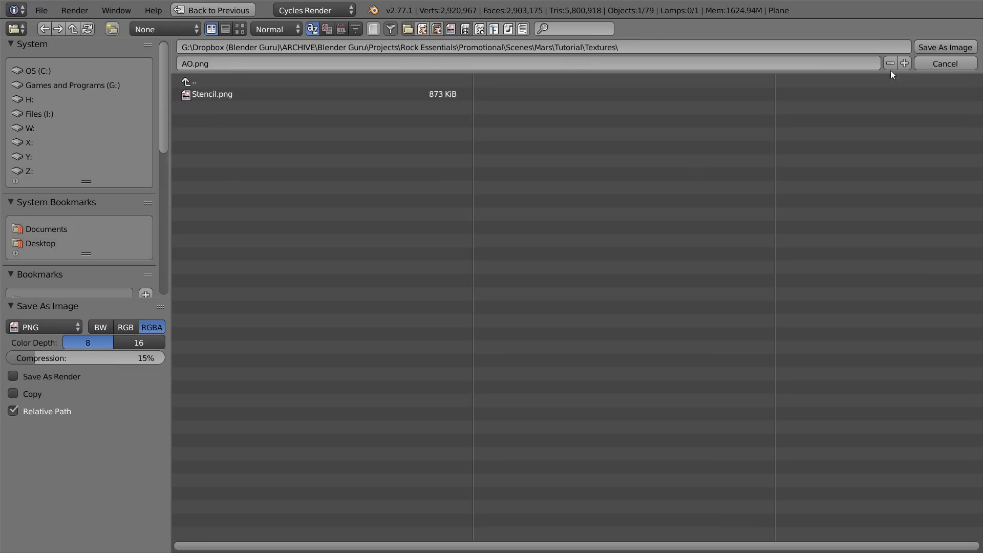
{"action": "left_click", "coordinate": [941, 43]}
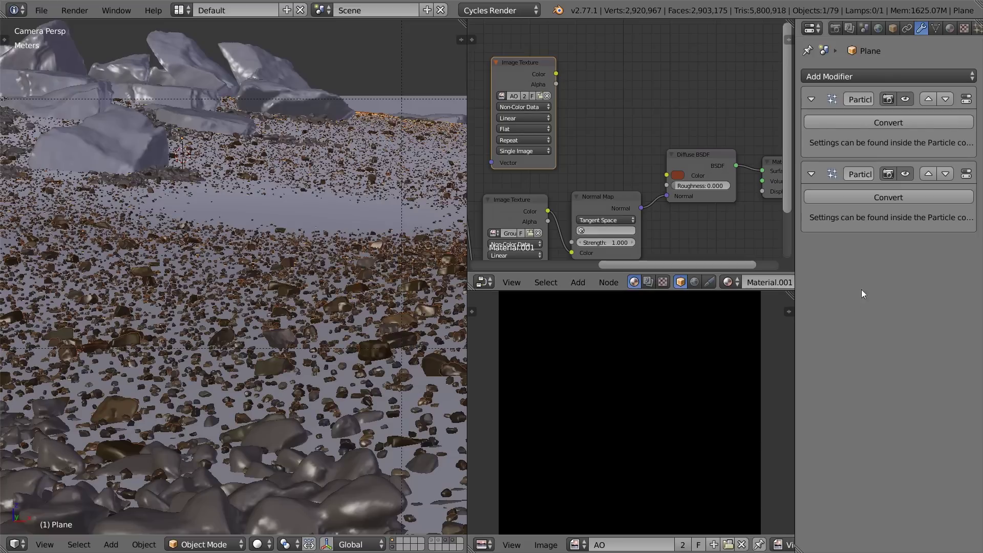
Bake the ground plane's Ambient Occlusion onto the AO image with a 16 px margin
{"action": "left_click", "coordinate": [835, 28]}
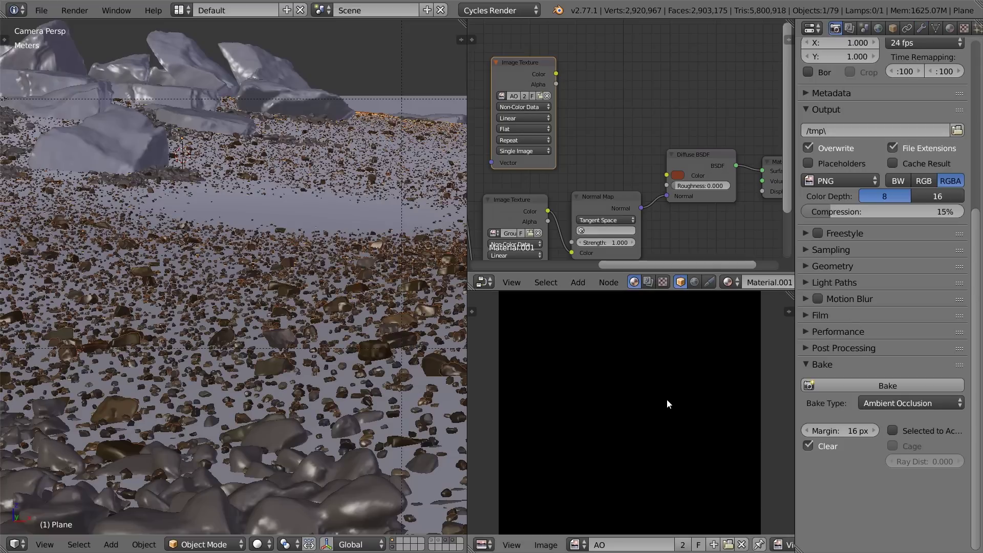
{"action": "scroll", "coordinate": [669, 401], "scroll_direction": "down", "scroll_amount": 1}
{"action": "scroll", "coordinate": [400, 377], "scroll_direction": "down", "scroll_amount": 1}
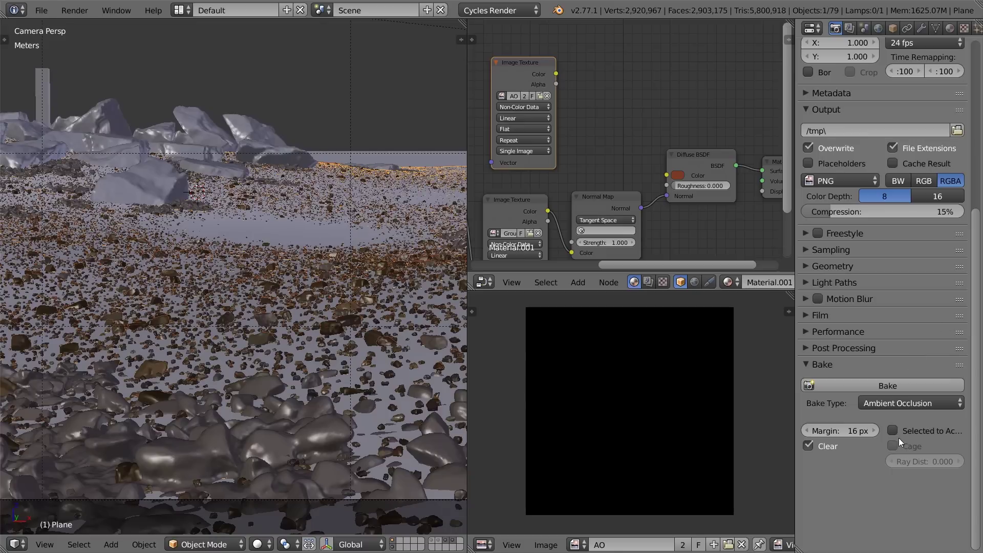
{"action": "left_click", "coordinate": [876, 387]}
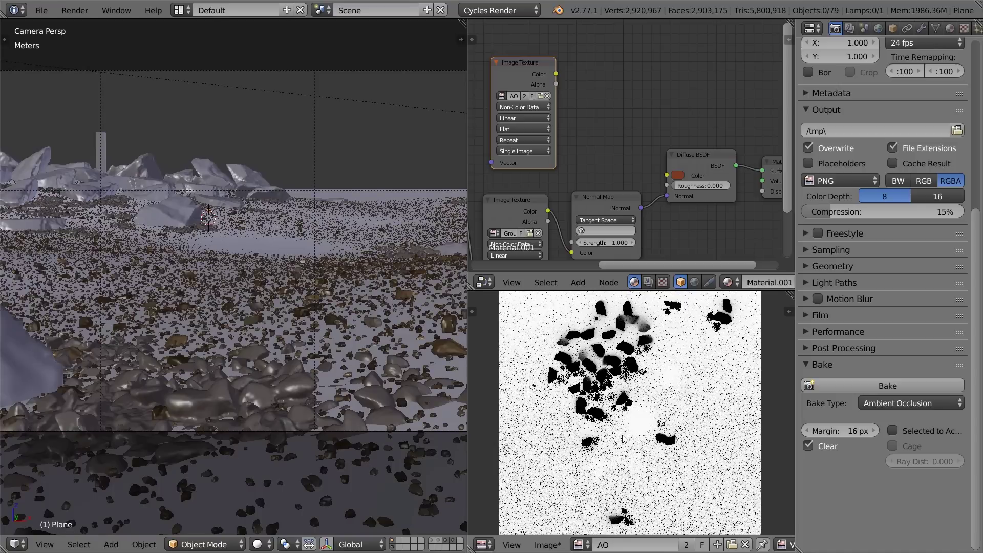
Enlarge the baked AO image to full screen and examine the shadows around the large rocks and pebbles
{"action": "scroll", "coordinate": [624, 439], "scroll_direction": "up", "scroll_amount": 2}
{"action": "scroll", "coordinate": [638, 420], "scroll_direction": "down", "scroll_amount": 3}
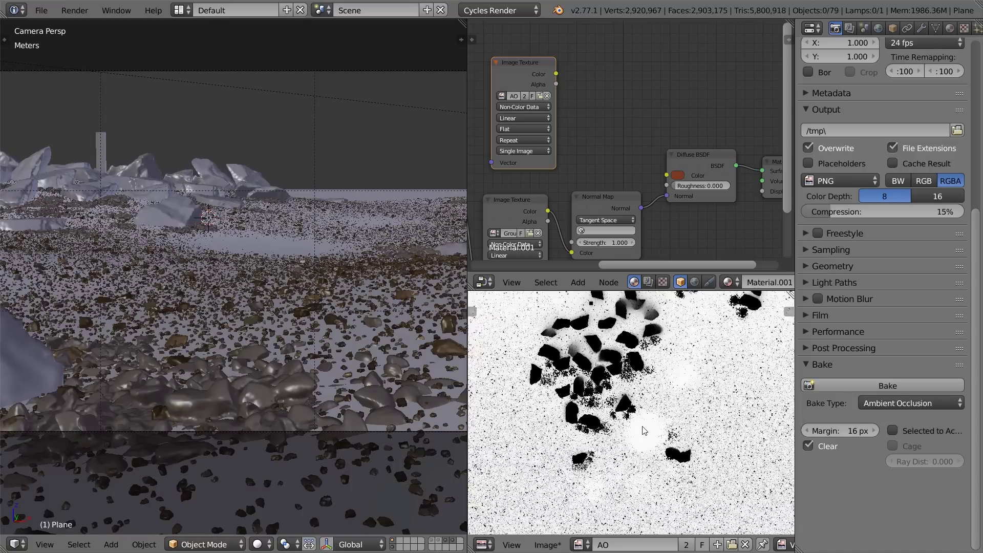
{"action": "key", "text": "shift+space"}
{"action": "scroll", "coordinate": [637, 426], "scroll_direction": "up", "scroll_amount": 4}
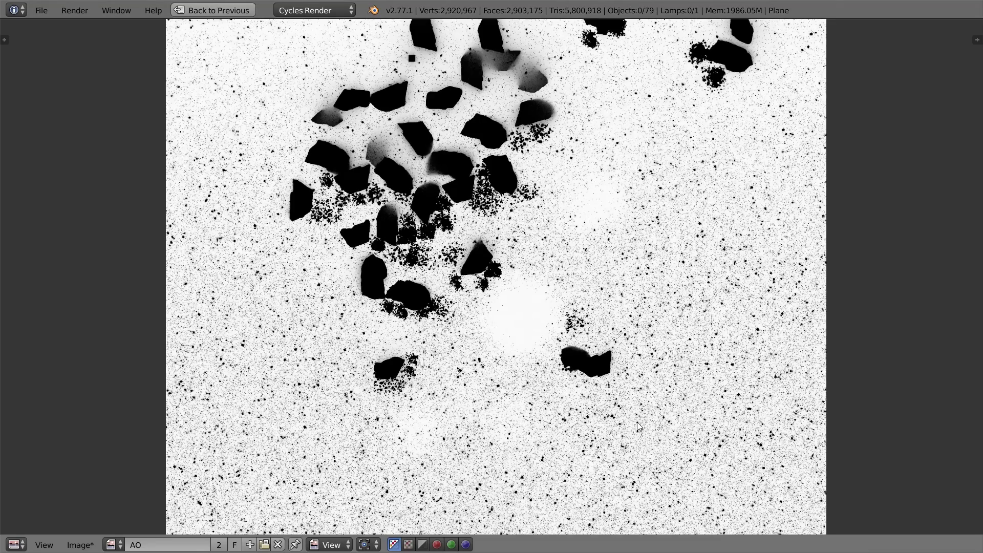
{"action": "middle_click_drag", "start_coordinate": [469, 294], "coordinate": [370, 258]}
{"action": "scroll", "coordinate": [495, 261], "scroll_direction": "up", "scroll_amount": 3}
{"action": "scroll", "coordinate": [495, 262], "scroll_direction": "up", "scroll_amount": 1}
{"action": "scroll", "coordinate": [490, 308], "scroll_direction": "down", "scroll_amount": 1}
{"action": "middle_click_drag", "start_coordinate": [486, 311], "coordinate": [640, 175]}
{"action": "scroll", "coordinate": [502, 260], "scroll_direction": "down", "scroll_amount": 1}
{"action": "scroll", "coordinate": [502, 260], "scroll_direction": "up", "scroll_amount": 2}
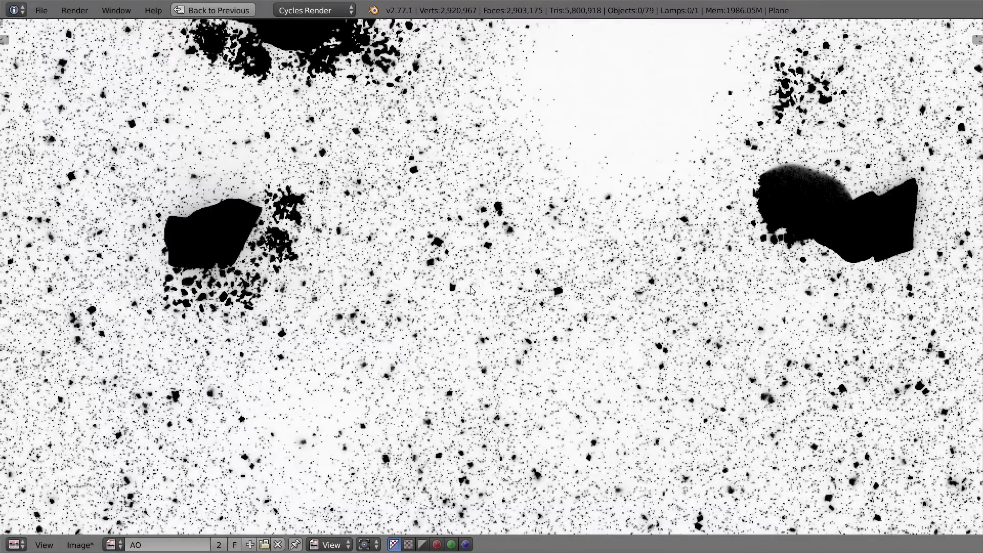
{"action": "middle_click_drag", "start_coordinate": [831, 242], "coordinate": [730, 254]}
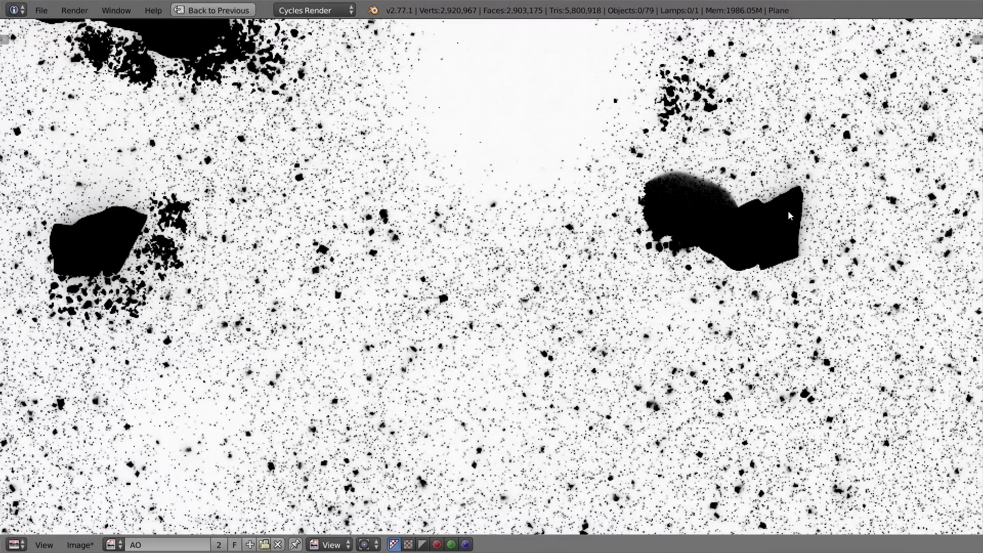
{"action": "scroll", "coordinate": [797, 274], "scroll_direction": "up", "scroll_amount": 2}
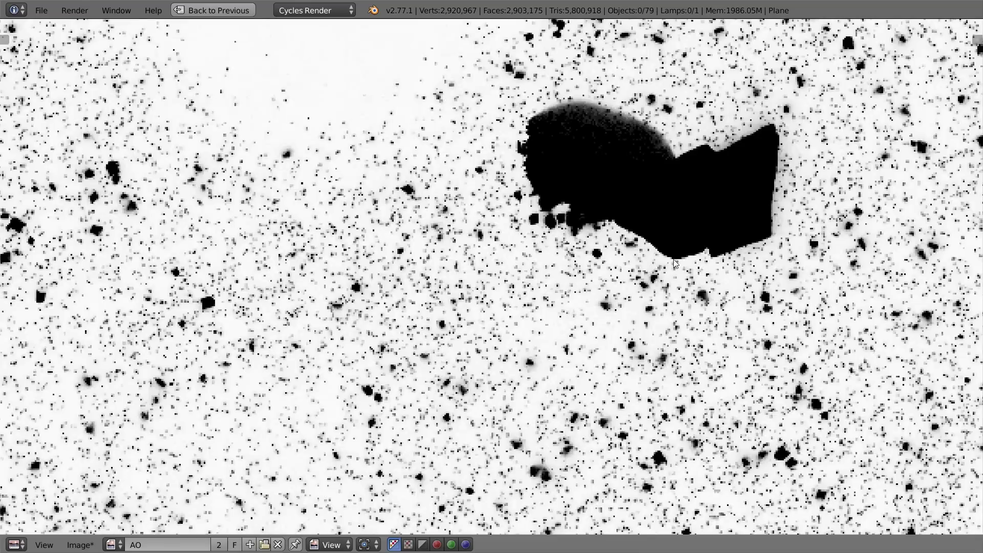
{"action": "scroll", "coordinate": [481, 251], "scroll_direction": "down", "scroll_amount": 6}
{"action": "scroll", "coordinate": [479, 246], "scroll_direction": "down", "scroll_amount": 2}
{"action": "scroll", "coordinate": [539, 280], "scroll_direction": "up", "scroll_amount": 2}
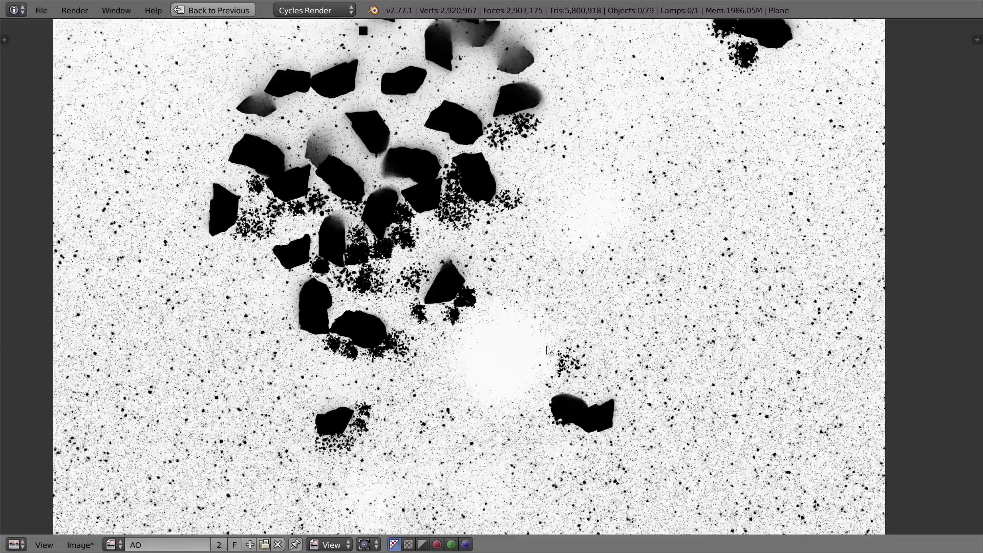
Examine the pebble specks around the bare patch of the AO bake and return to the previous layout
{"action": "middle_click_drag", "start_coordinate": [563, 349], "coordinate": [556, 337]}
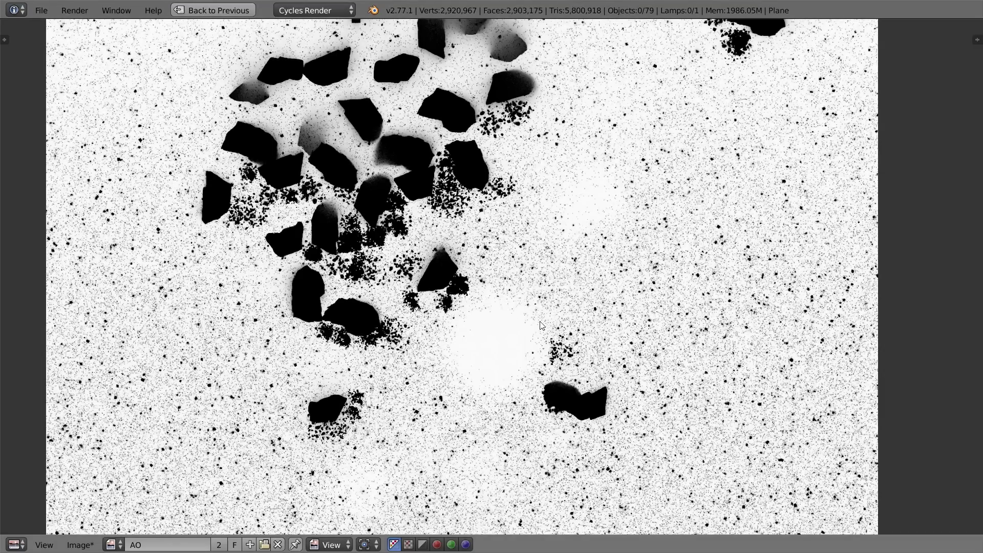
{"action": "scroll", "coordinate": [512, 307], "scroll_direction": "up", "scroll_amount": 3}
{"action": "scroll", "coordinate": [495, 307], "scroll_direction": "down", "scroll_amount": 2}
{"action": "scroll", "coordinate": [496, 308], "scroll_direction": "down", "scroll_amount": 1}
{"action": "scroll", "coordinate": [638, 388], "scroll_direction": "up", "scroll_amount": 4}
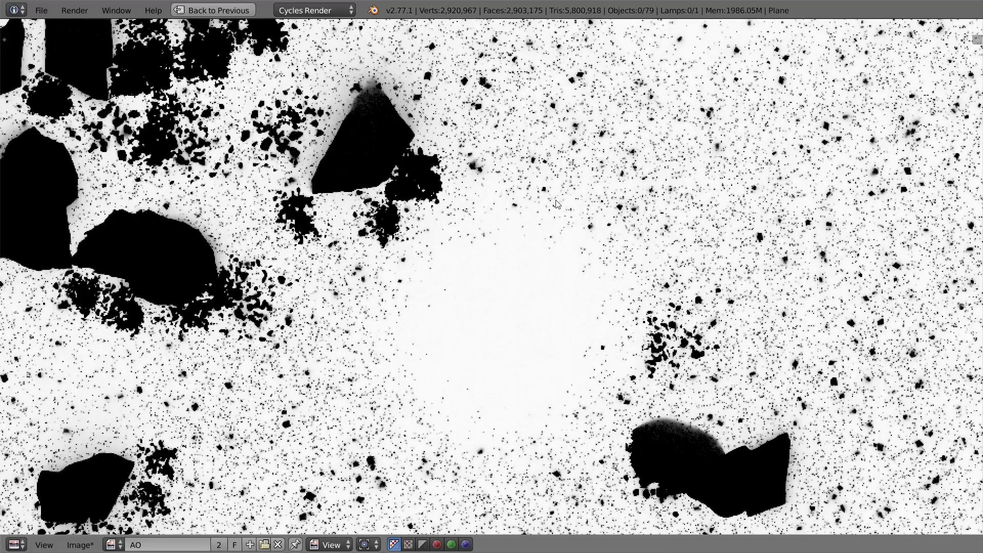
{"action": "scroll", "coordinate": [557, 204], "scroll_direction": "up", "scroll_amount": 2}
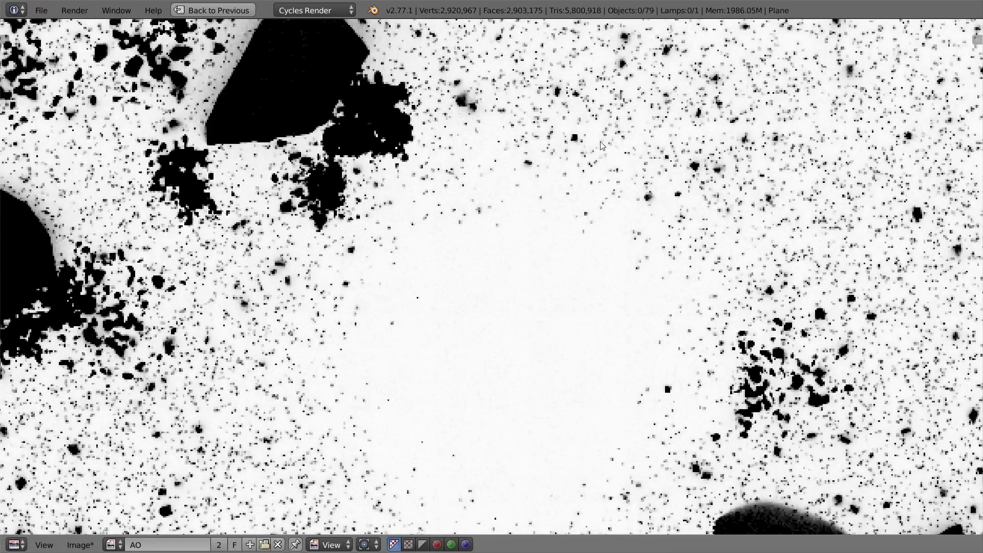
{"action": "scroll", "coordinate": [503, 253], "scroll_direction": "down", "scroll_amount": 2}
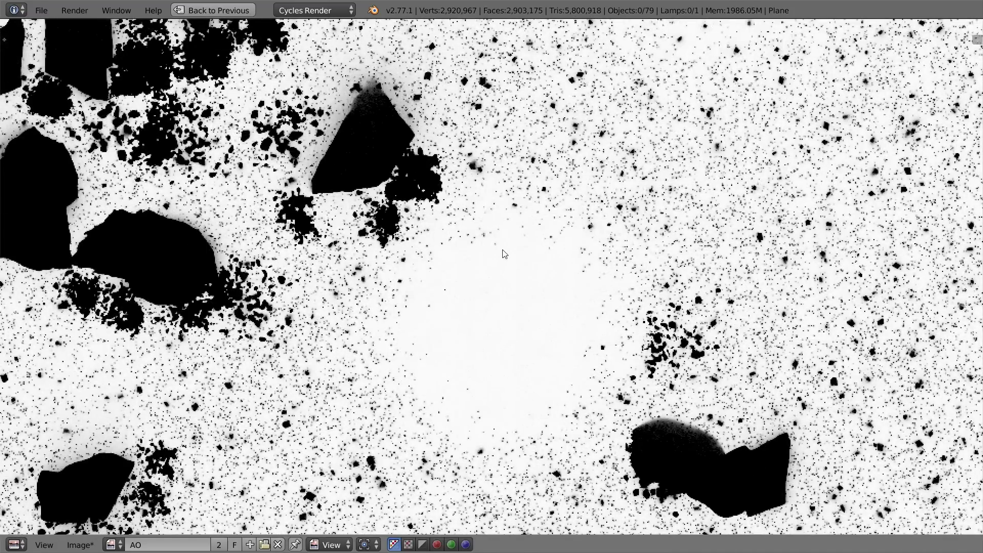
{"action": "scroll", "coordinate": [503, 253], "scroll_direction": "down", "scroll_amount": 2}
{"action": "left_click", "coordinate": [238, 13]}
Switch to Photoshop and locate the AO image in the Mars Tutorial project's Textures folder for opening
{"action": "key", "text": "alt+Tab"}
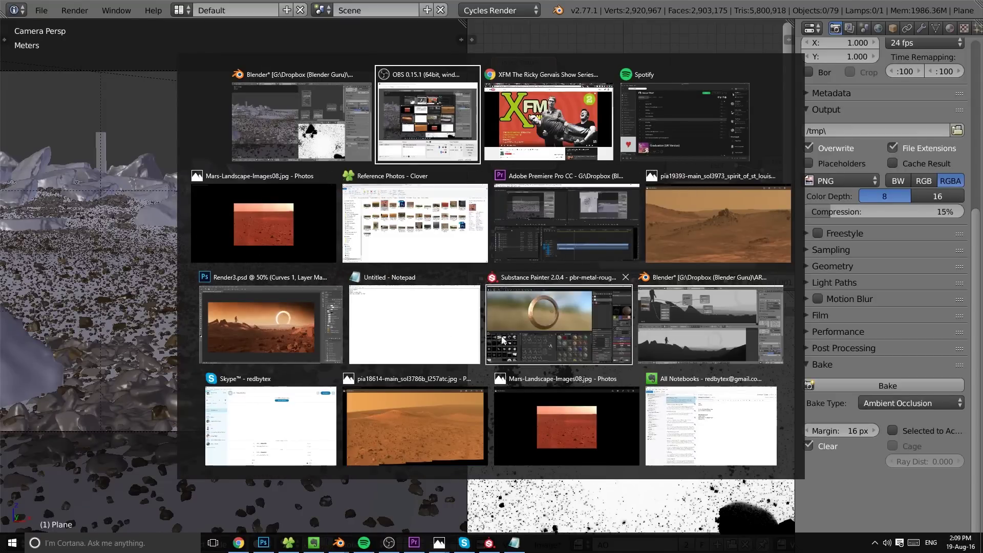
{"action": "left_click", "coordinate": [271, 323]}
{"action": "left_click", "coordinate": [27, 8]}
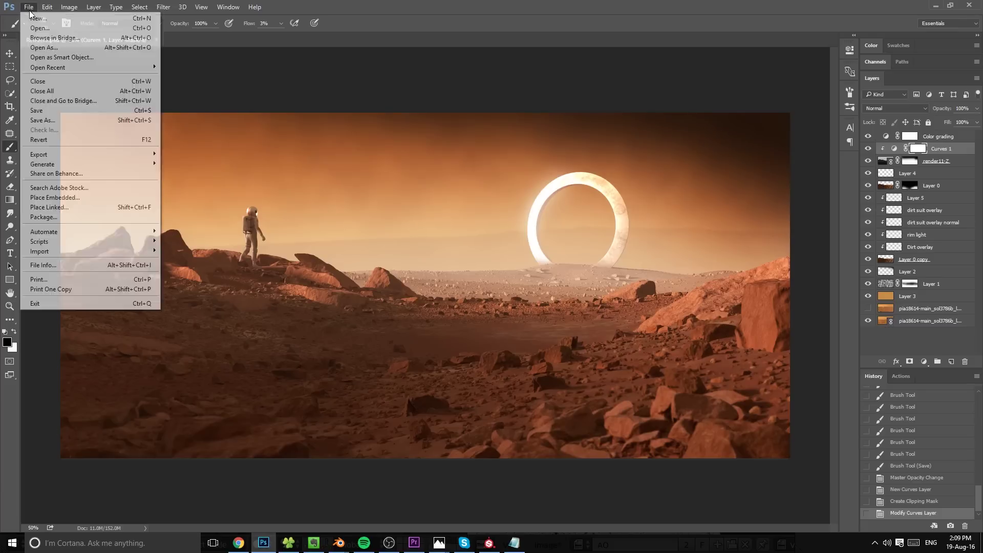
{"action": "left_click", "coordinate": [42, 28]}
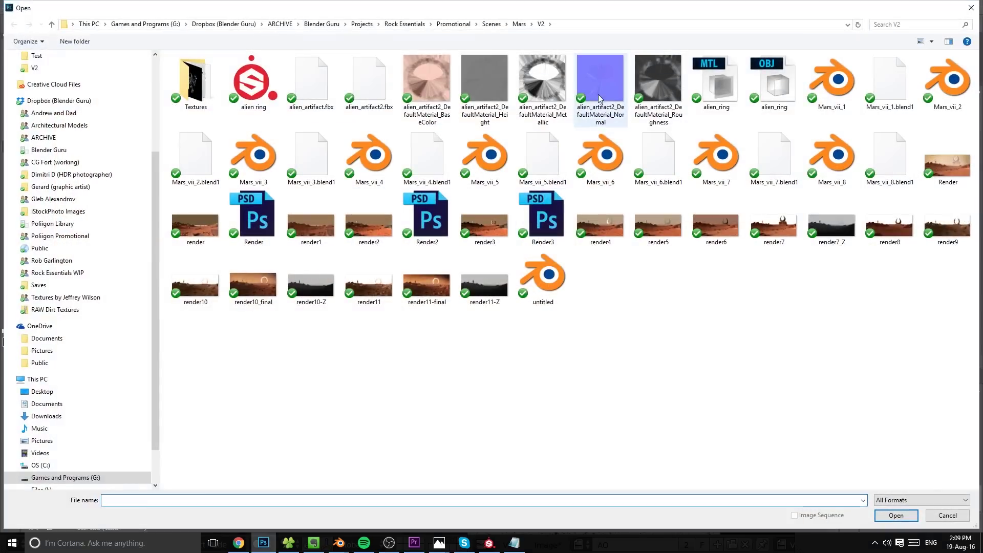
{"action": "left_click", "coordinate": [519, 25]}
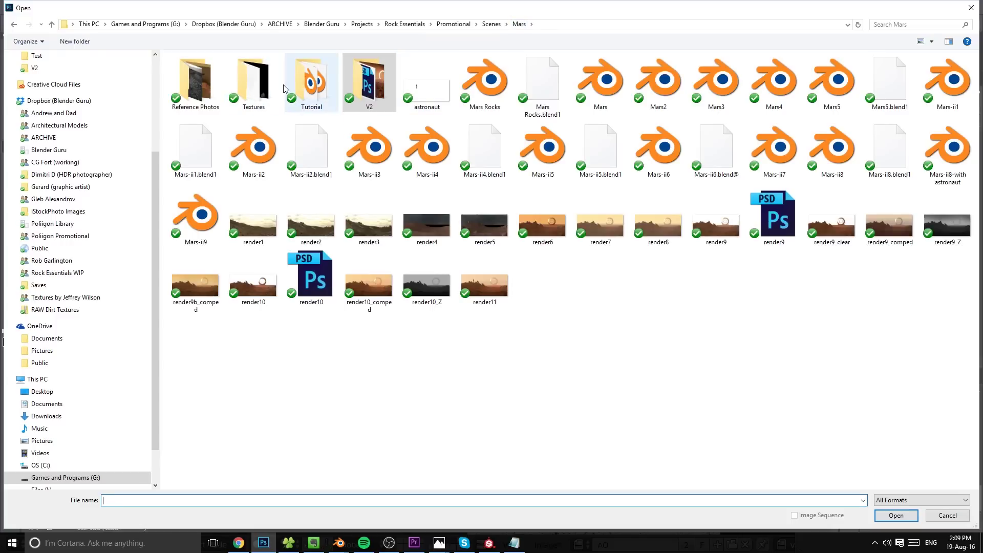
{"action": "left_click", "coordinate": [309, 83]}
{"action": "double_click", "coordinate": [308, 83]}
{"action": "left_click", "coordinate": [518, 24]}
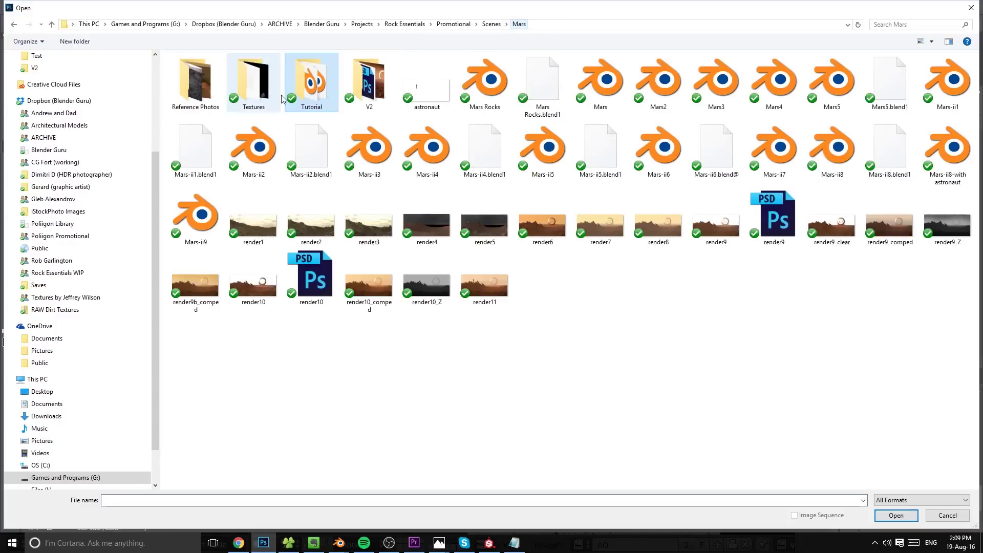
{"action": "double_click", "coordinate": [309, 85]}
{"action": "left_click", "coordinate": [215, 74]}
{"action": "double_click", "coordinate": [192, 93]}
{"action": "left_click", "coordinate": [196, 80]}
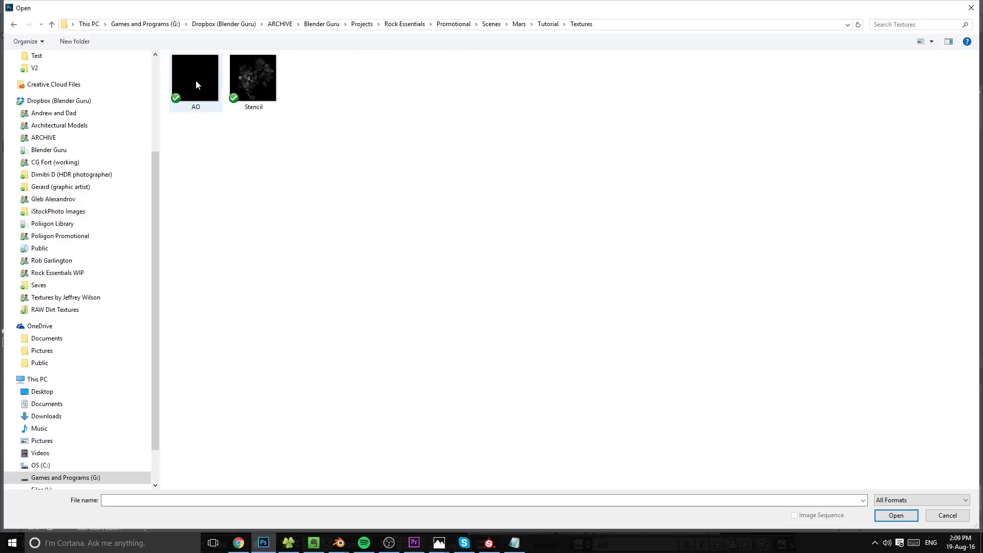
Switch back to Blender and save the baked AO image over its existing file
{"action": "key", "text": "alt+Tab"}
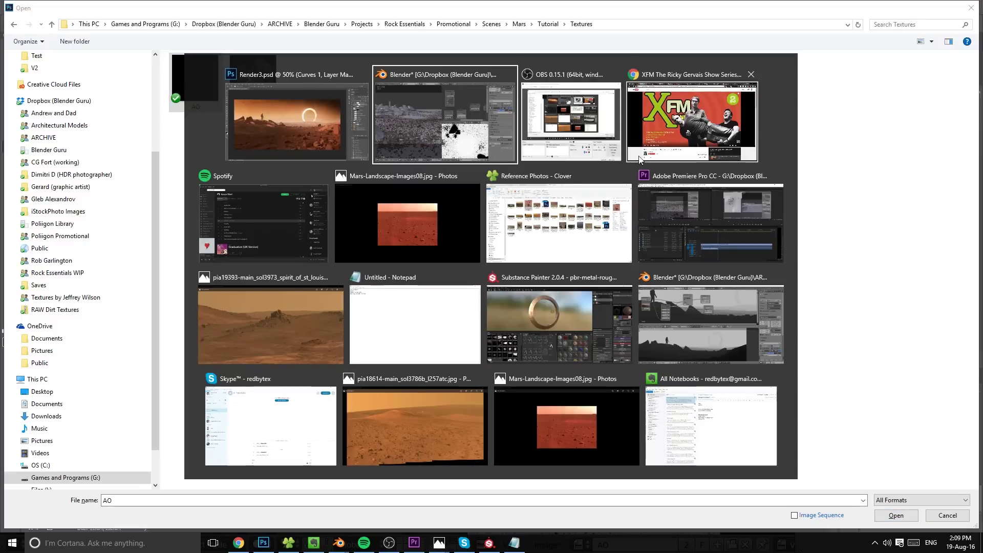
{"action": "left_click", "coordinate": [453, 115]}
{"action": "left_click", "coordinate": [548, 544]}
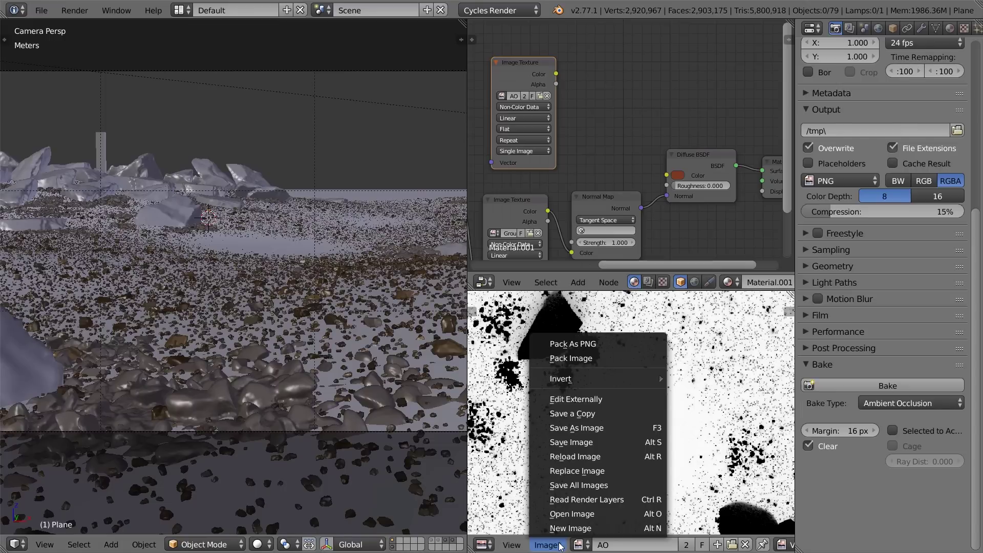
{"action": "left_click", "coordinate": [600, 444]}
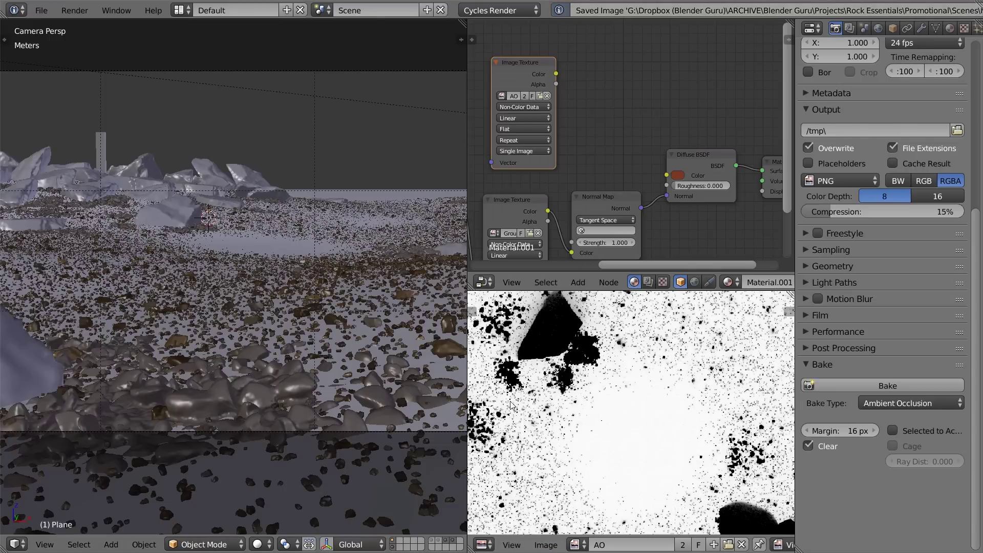
Return to Photoshop, open AO.png and check the baked specks up close
{"action": "key", "text": "alt+Tab"}
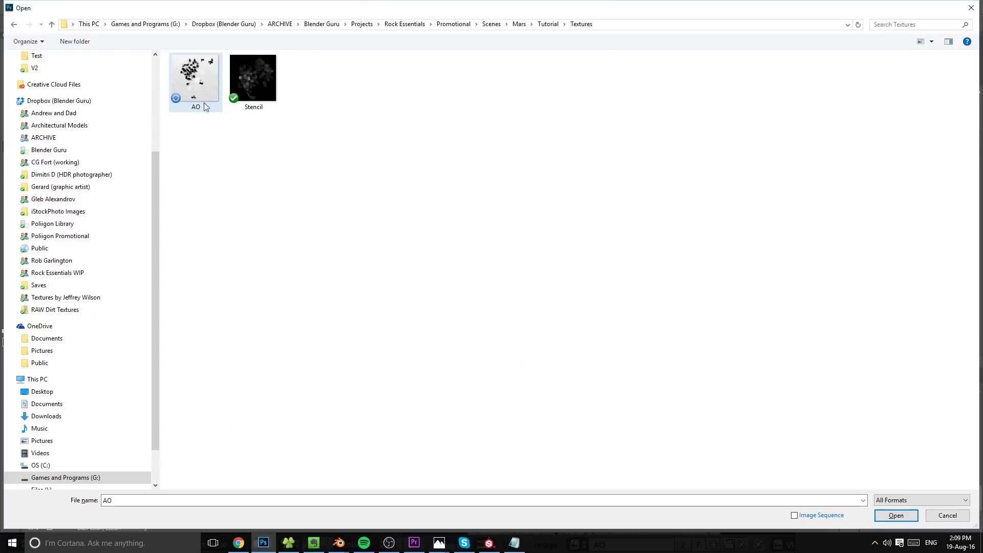
{"action": "left_click", "coordinate": [896, 515]}
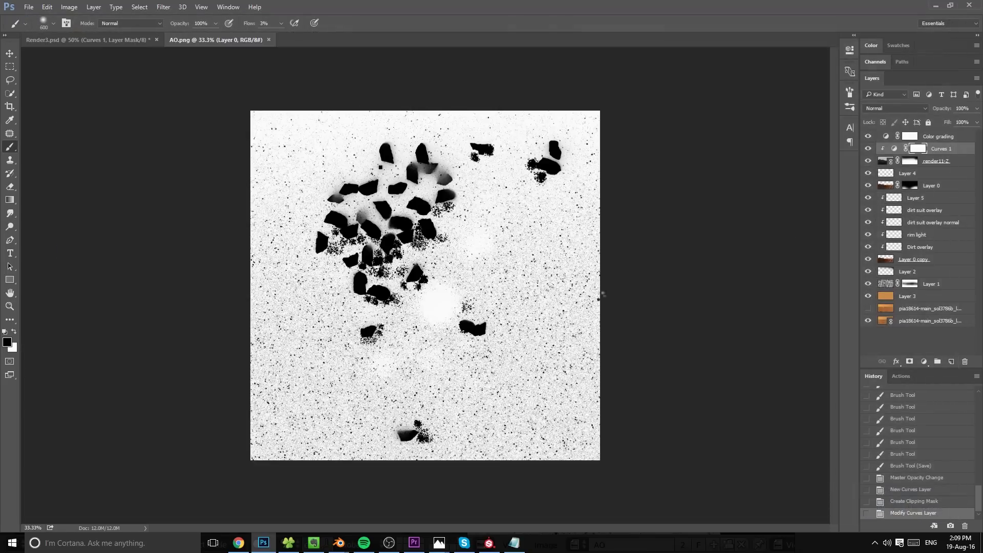
{"action": "scroll", "coordinate": [570, 290], "scroll_direction": "up", "scroll_amount": 6, "text": "alt"}
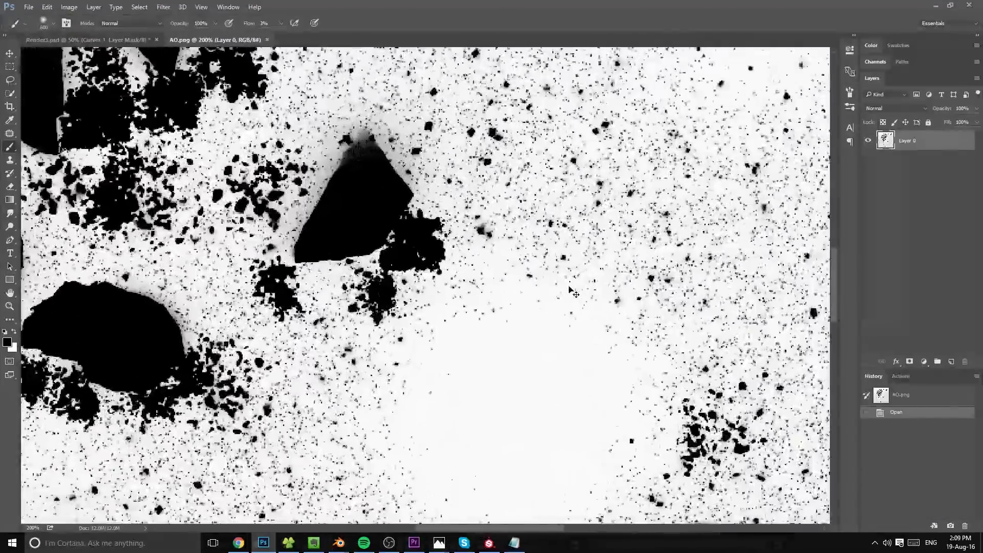
{"action": "scroll", "coordinate": [570, 290], "scroll_direction": "down", "scroll_amount": 5, "text": "alt"}
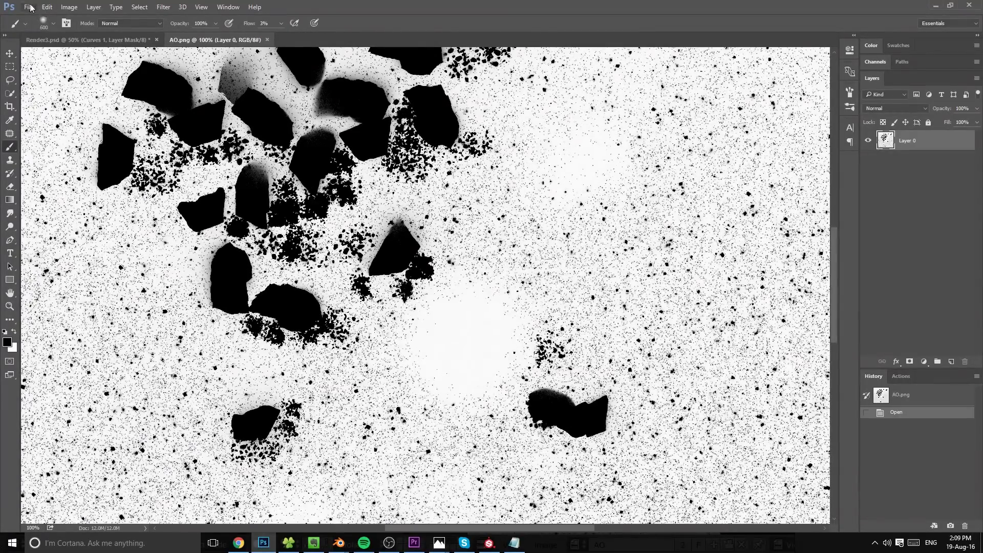
Apply a Gaussian Blur with a radius of 3.6 pixels to the AO image
{"action": "left_click", "coordinate": [30, 7]}
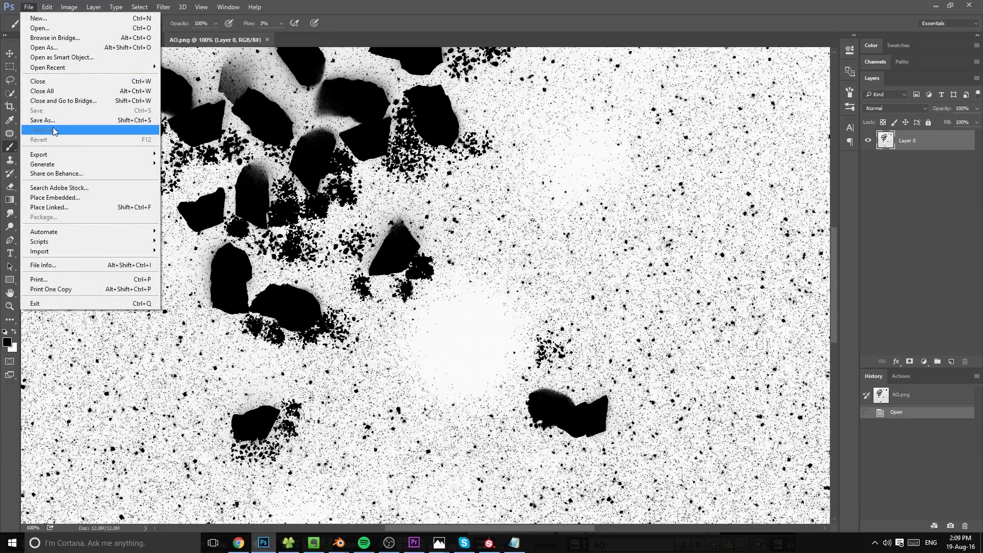
{"action": "mouse_move", "coordinate": [163, 7]}
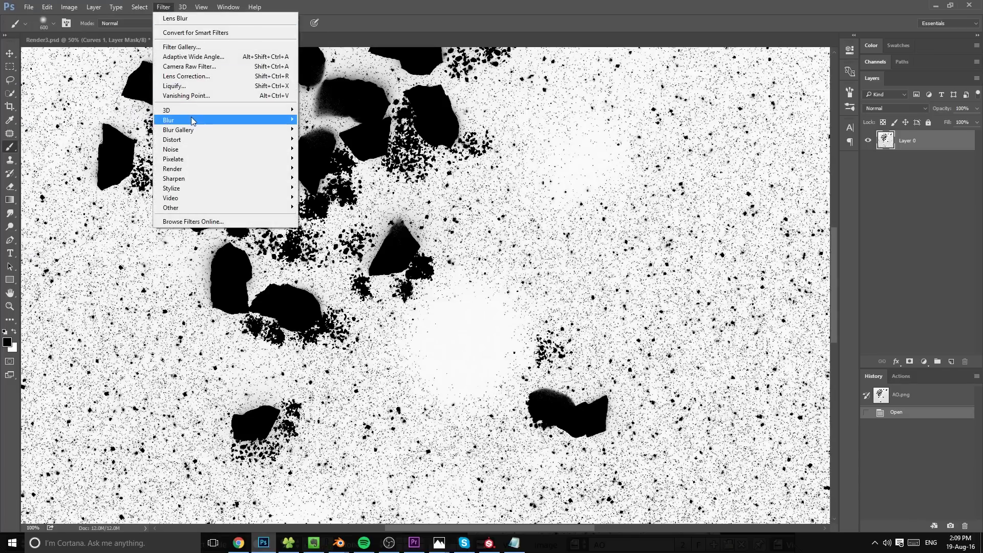
{"action": "mouse_move", "coordinate": [174, 119]}
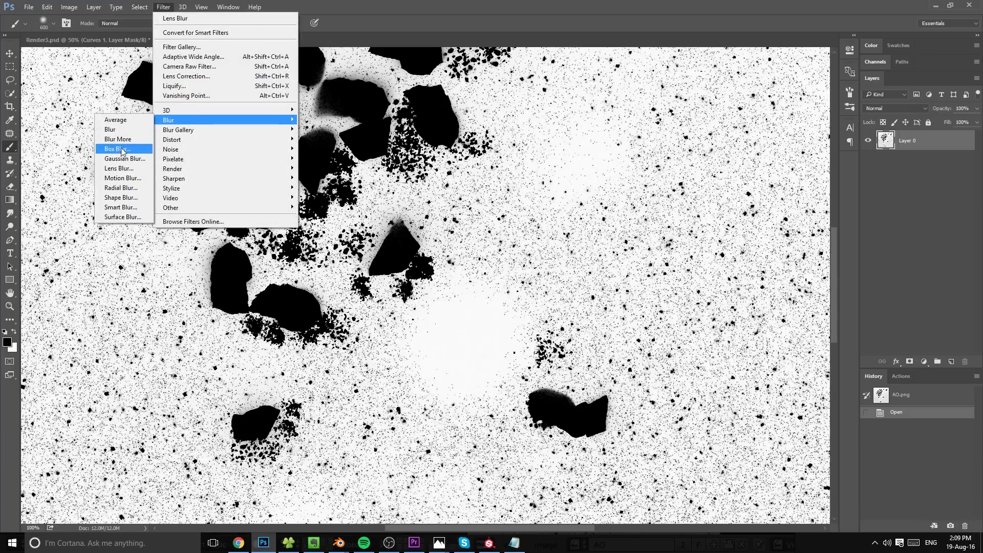
{"action": "left_click", "coordinate": [125, 158]}
{"action": "mouse_move", "coordinate": [638, 342]}
{"action": "left_mouse_down"}
{"action": "mouse_move", "coordinate": [613, 340]}
{"action": "mouse_move", "coordinate": [625, 342]}
{"action": "left_mouse_up"}
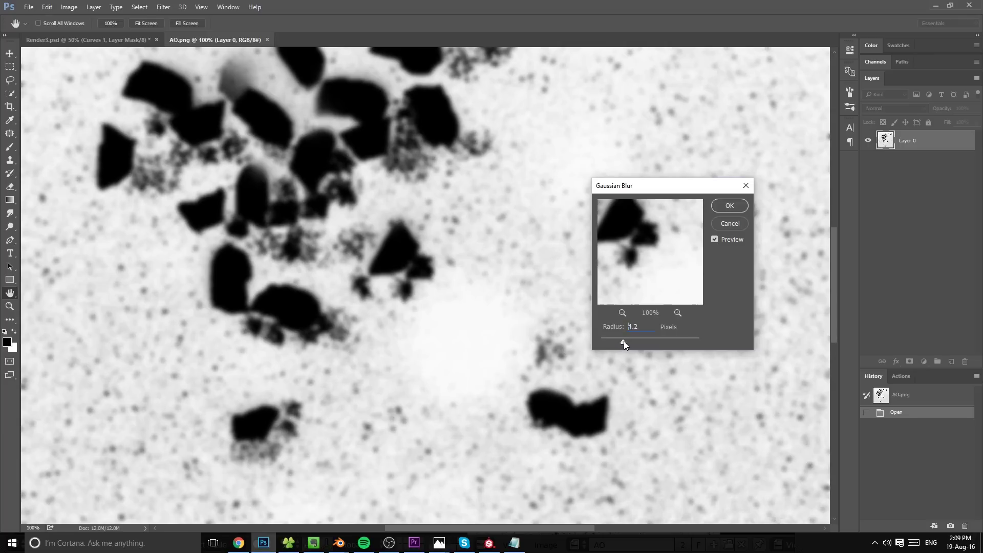
{"action": "left_click_drag", "start_coordinate": [626, 342], "coordinate": [619, 341]}
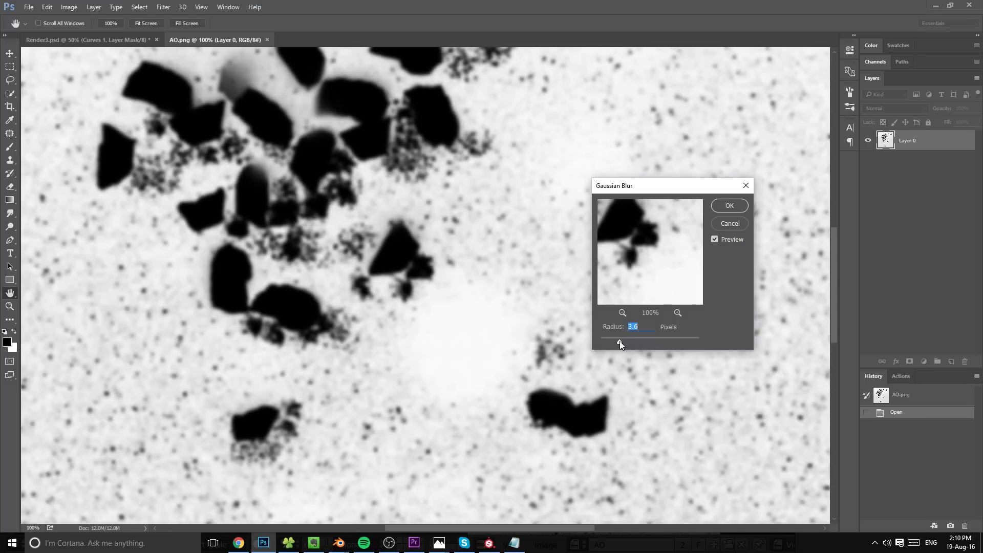
{"action": "left_click", "coordinate": [729, 206]}
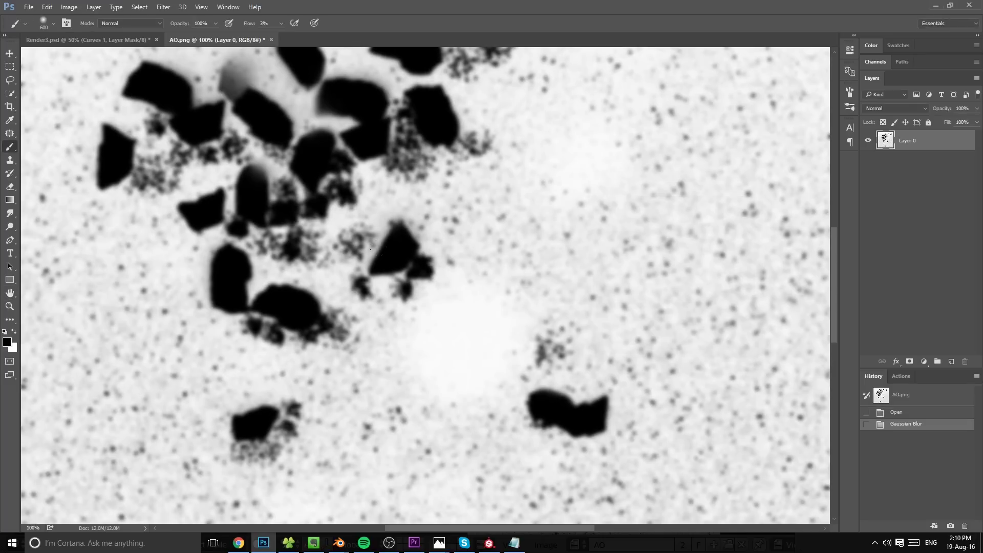
Examine the blurred rock and pebble shadows up close, using a much smaller brush cursor
{"action": "key", "text": "b"}
{"action": "key", "text": "ctrl+plus"}
{"action": "key", "text": "ctrl+plus"}
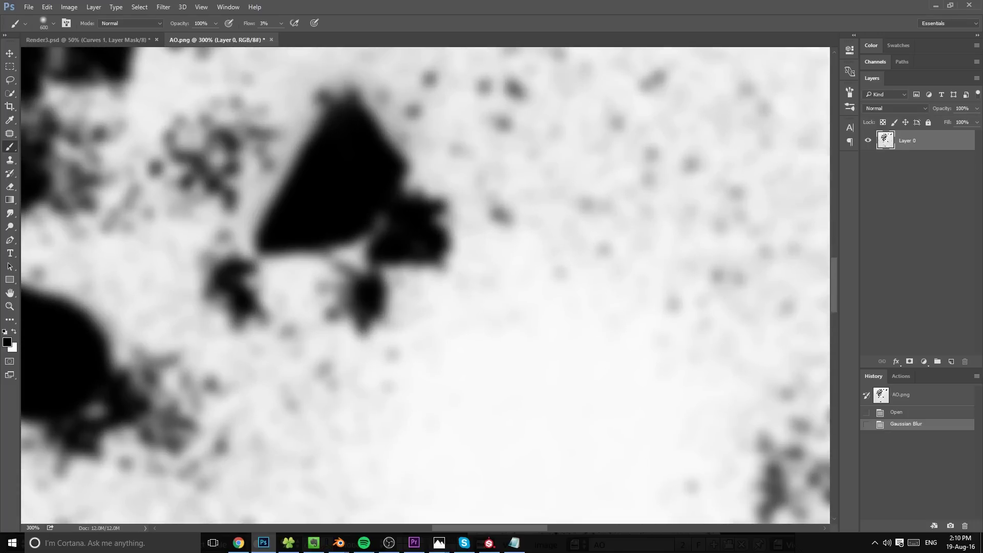
{"action": "key", "text": "bracketleft"}
{"action": "key", "text": "bracketleft"}
{"action": "key", "text": "bracketleft"}
{"action": "key", "text": "ctrl+minus"}
{"action": "key", "text": "ctrl+minus"}
{"action": "key", "text": "ctrl+minus"}
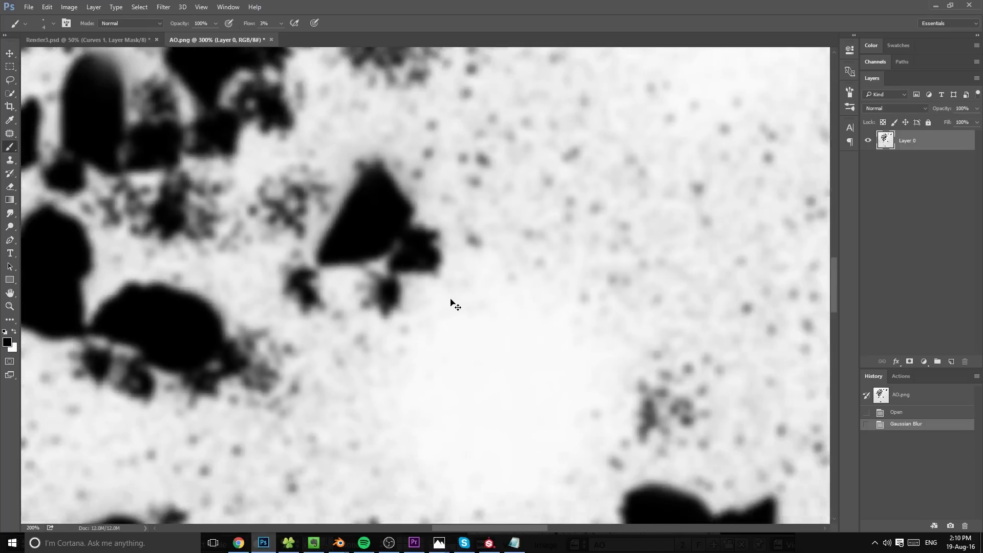
Save the blurred AO image as a PNG copy named AO2 in the Textures folder
{"action": "left_click", "coordinate": [29, 8]}
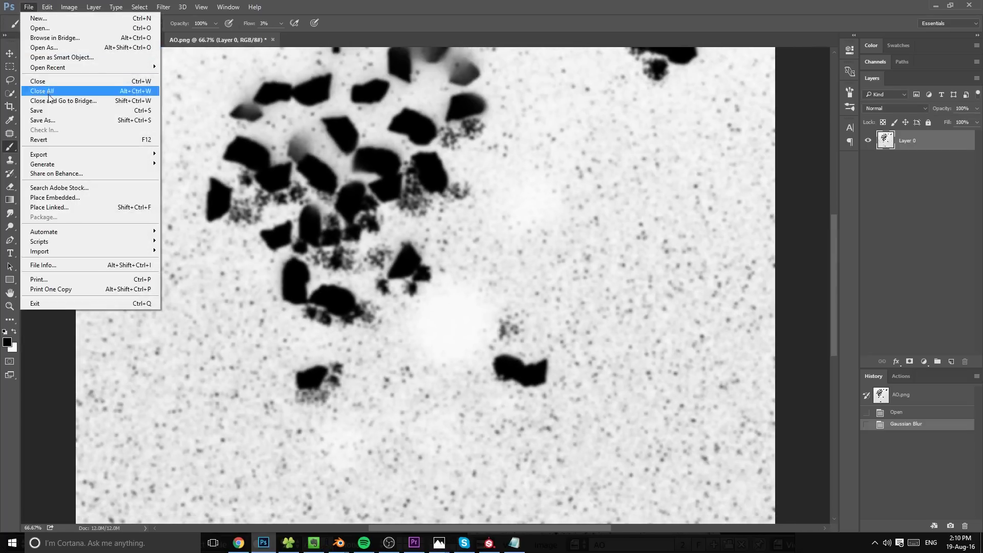
{"action": "left_click", "coordinate": [44, 120]}
{"action": "left_click", "coordinate": [131, 435]}
{"action": "left_click", "coordinate": [124, 424]}
{"action": "type", "text": "2"}
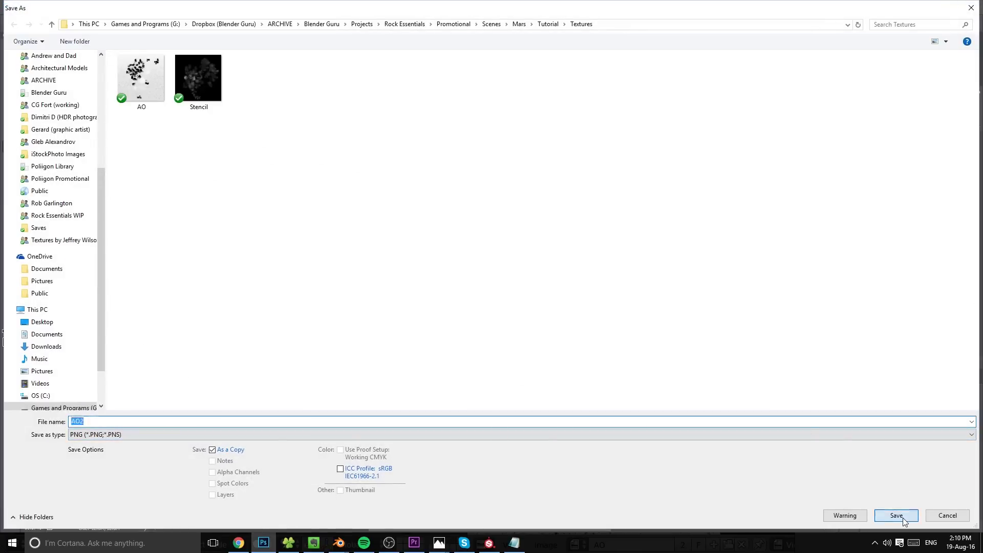
{"action": "left_click", "coordinate": [904, 522]}
{"action": "left_click", "coordinate": [524, 172]}
Switch back to Blender and close the image editor by expanding the 3D viewport over it
{"action": "key", "text": "alt+Tab"}
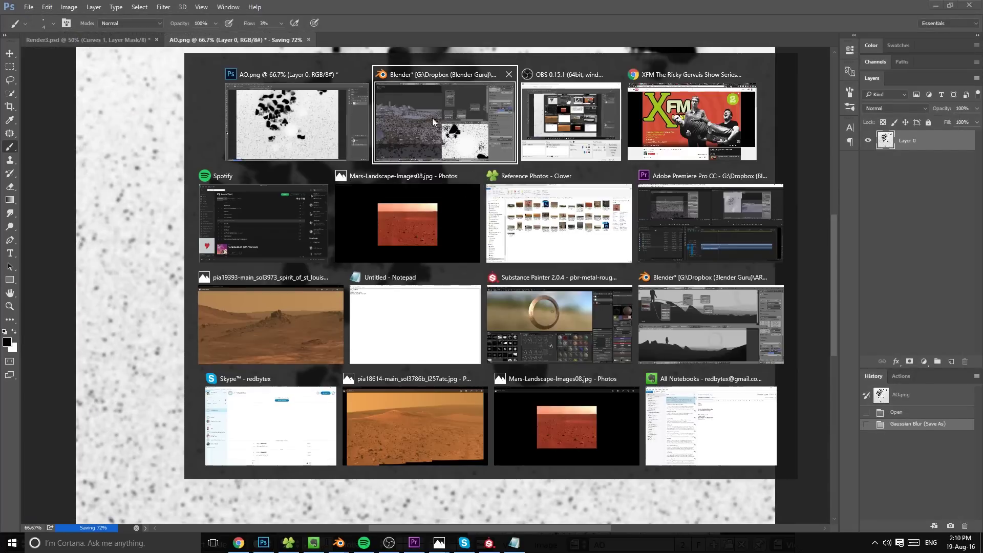
{"action": "left_click", "coordinate": [444, 112]}
{"action": "left_click_drag", "start_coordinate": [482, 182], "coordinate": [486, 279]}
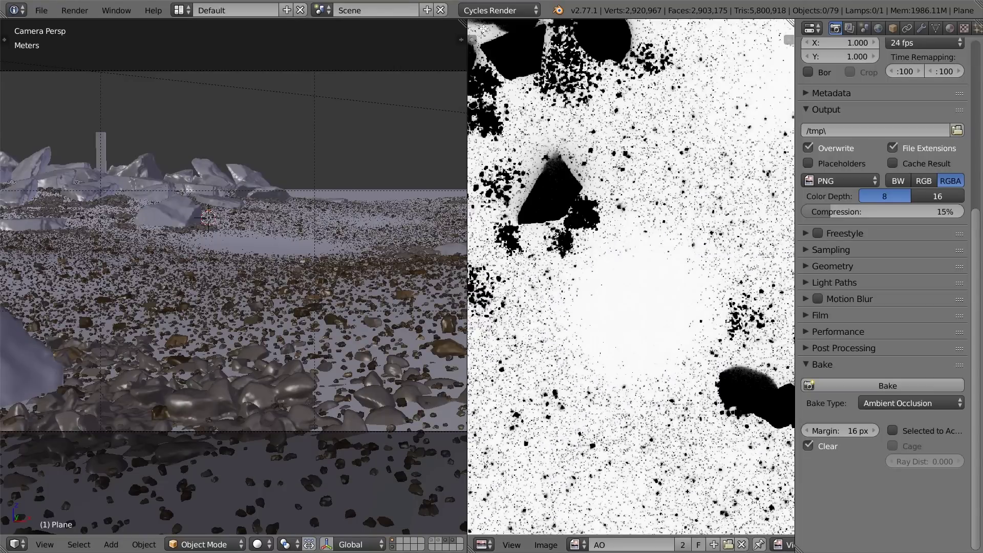
{"action": "left_click_drag", "start_coordinate": [464, 24], "coordinate": [483, 29]}
{"action": "key", "text": "Home"}
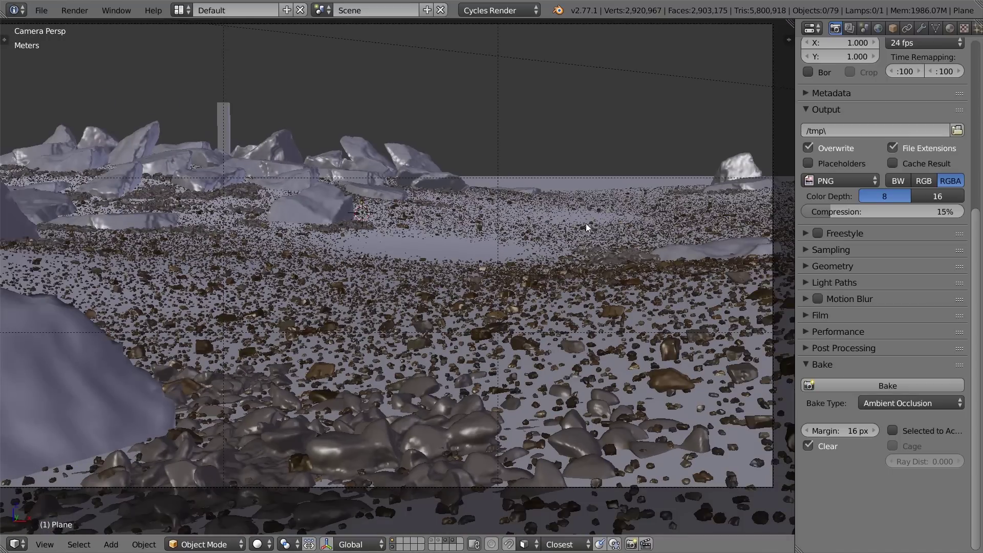
Select the ground plane, bring up its modifiers, and hide the layers holding the rocks and pebbles
{"action": "right_click", "coordinate": [576, 389]}
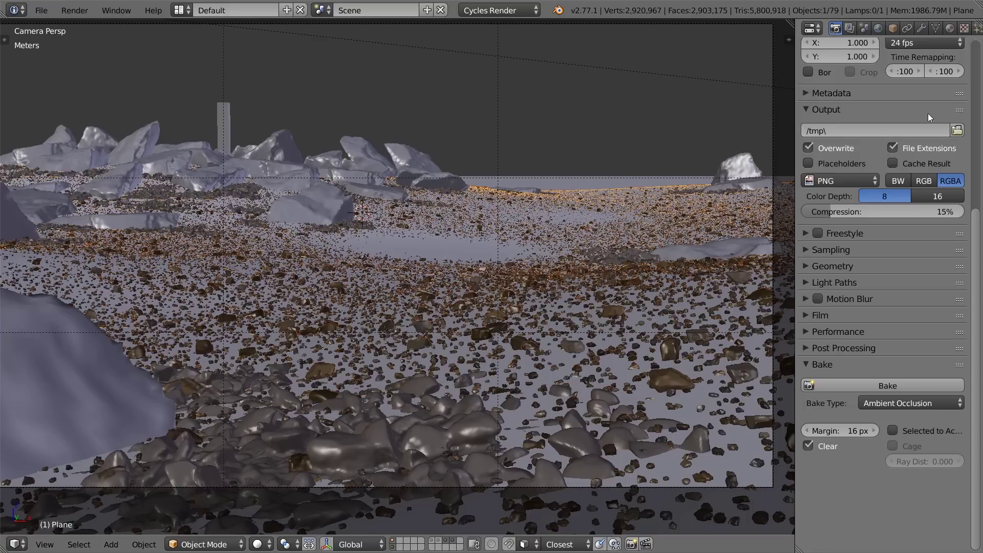
{"action": "scroll", "coordinate": [926, 122], "scroll_direction": "up", "scroll_amount": 10}
{"action": "scroll", "coordinate": [928, 106], "scroll_direction": "up", "scroll_amount": 2}
{"action": "left_click", "coordinate": [921, 29]}
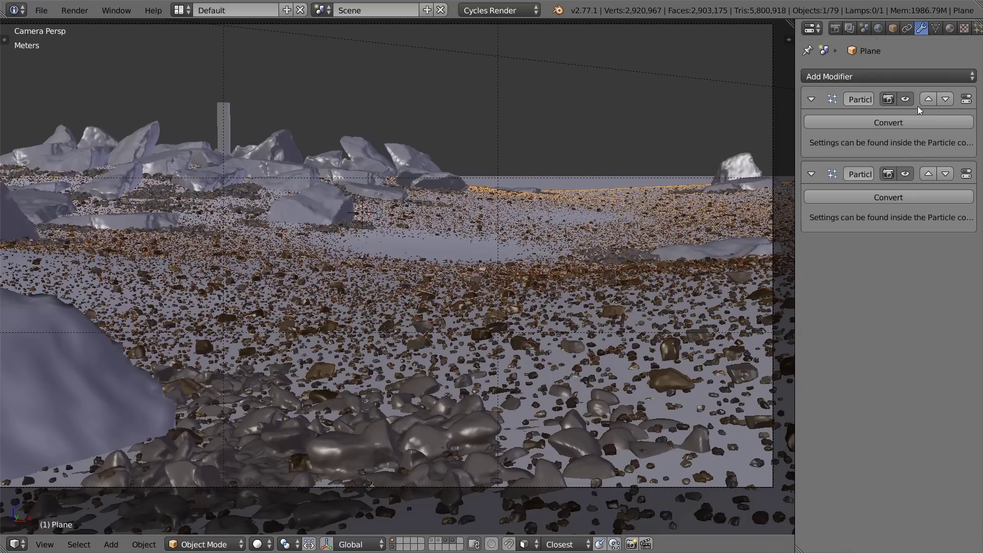
{"action": "left_click", "coordinate": [453, 541], "text": "shift"}
{"action": "left_click", "coordinate": [446, 541], "text": "shift"}
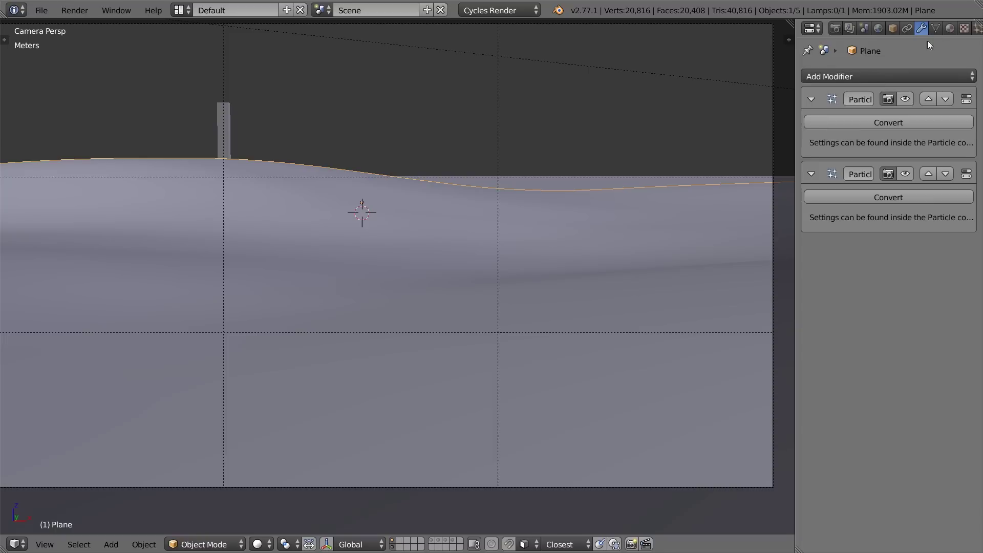
Add a Displace modifier to the ground plane and create a new texture for it
{"action": "left_click", "coordinate": [976, 28]}
{"action": "left_click", "coordinate": [921, 29]}
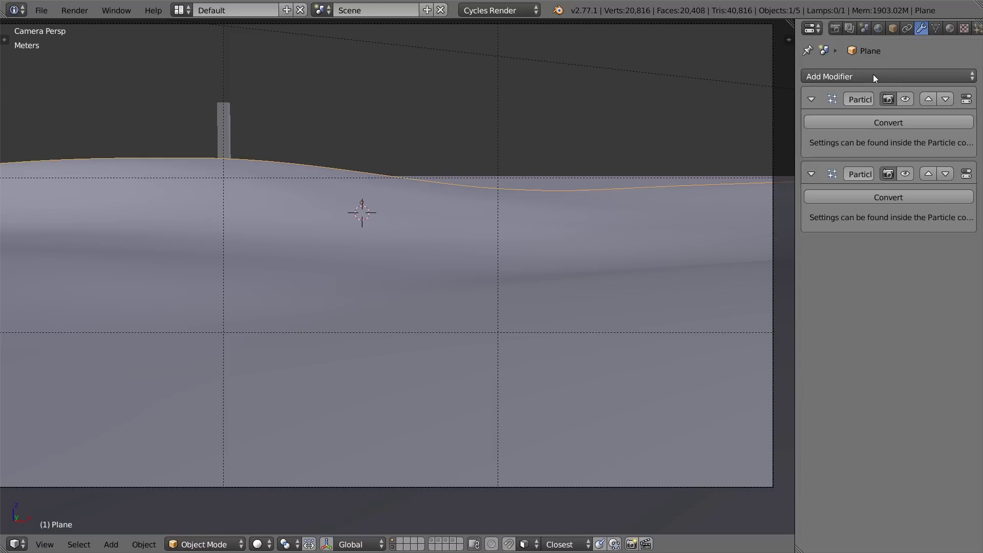
{"action": "left_click", "coordinate": [873, 75]}
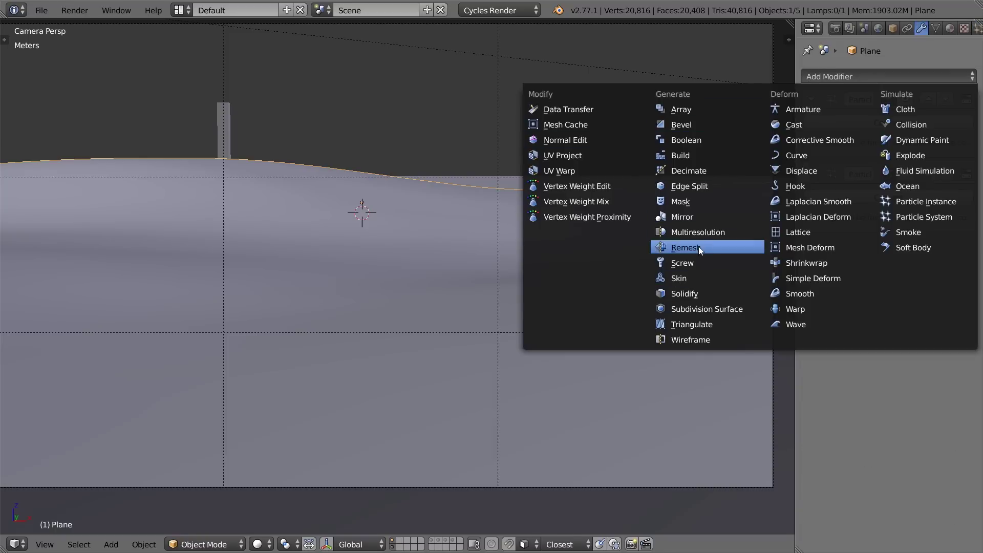
{"action": "left_click", "coordinate": [802, 170]}
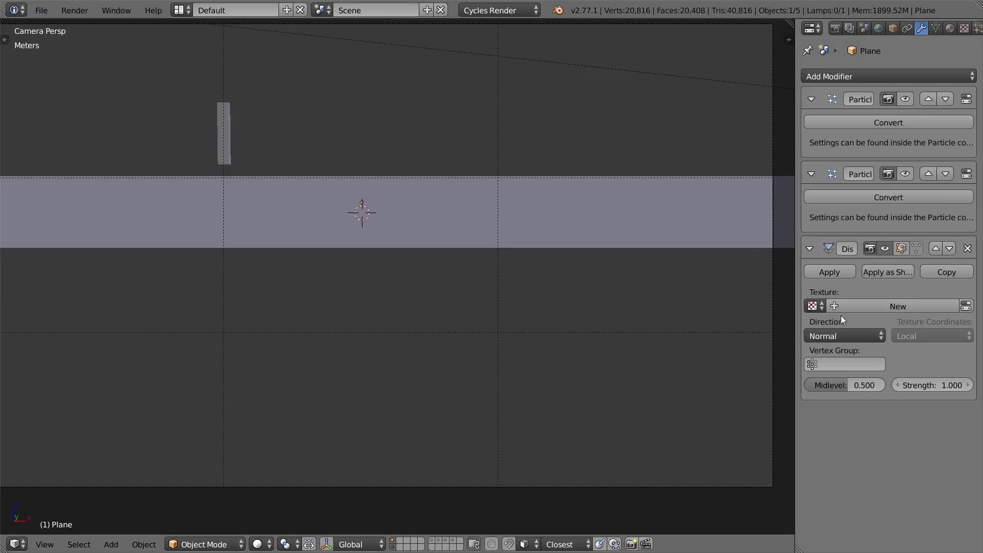
{"action": "left_click", "coordinate": [879, 306]}
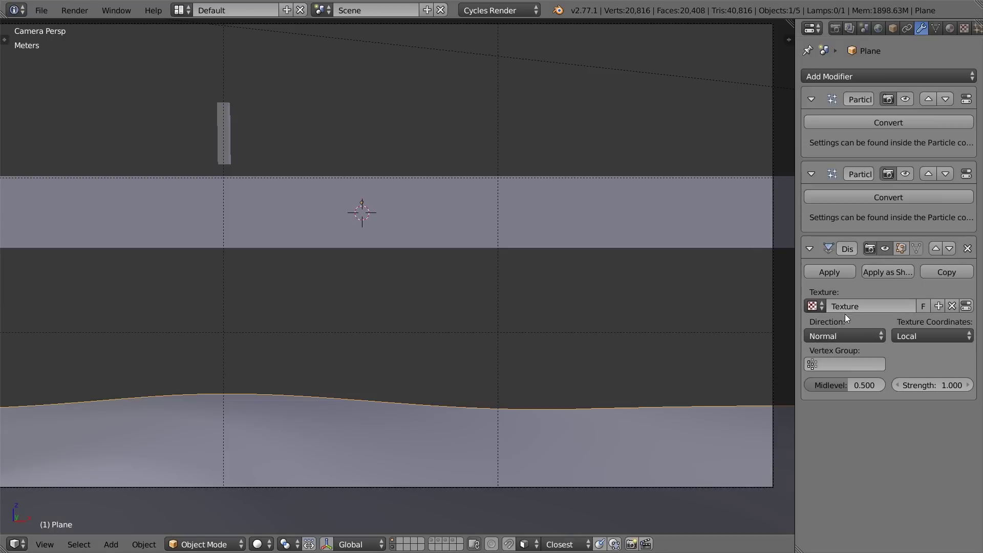
Rename the Displace modifier's texture to AO
{"action": "left_click", "coordinate": [965, 29]}
{"action": "left_click", "coordinate": [883, 76]}
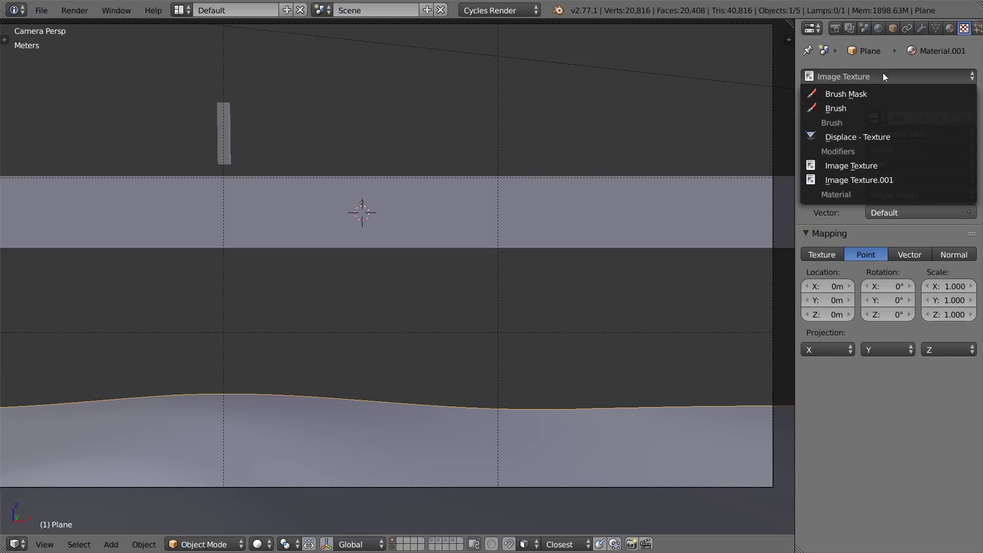
{"action": "left_click", "coordinate": [837, 139]}
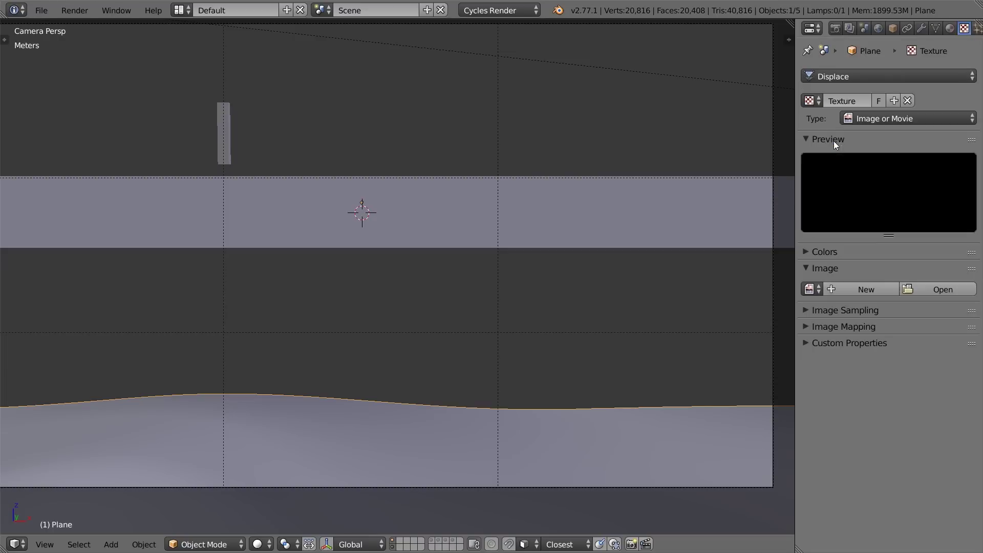
{"action": "left_click", "coordinate": [857, 105]}
{"action": "type", "text": "AO"}
{"action": "key", "text": "Return"}
{"action": "left_click", "coordinate": [922, 28]}
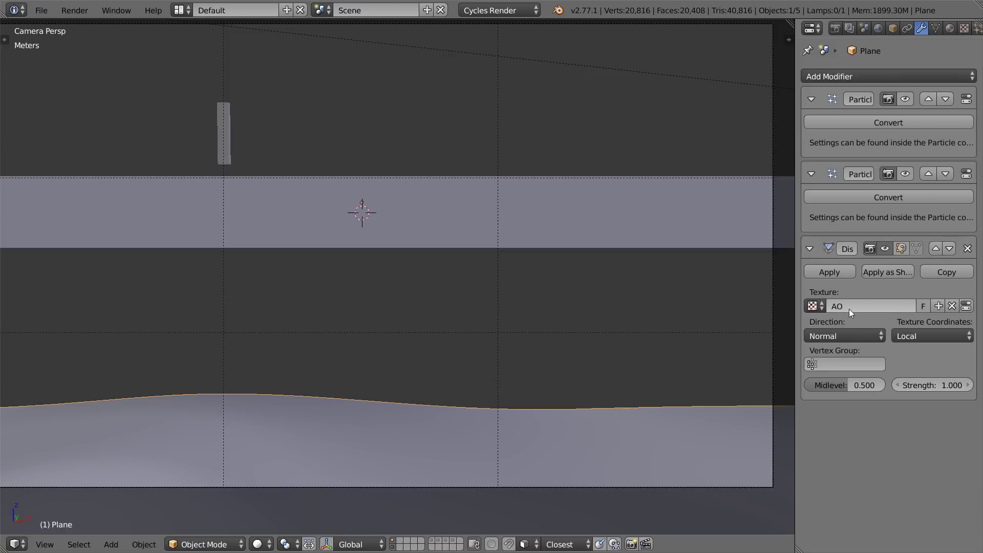
{"action": "left_click", "coordinate": [963, 29]}
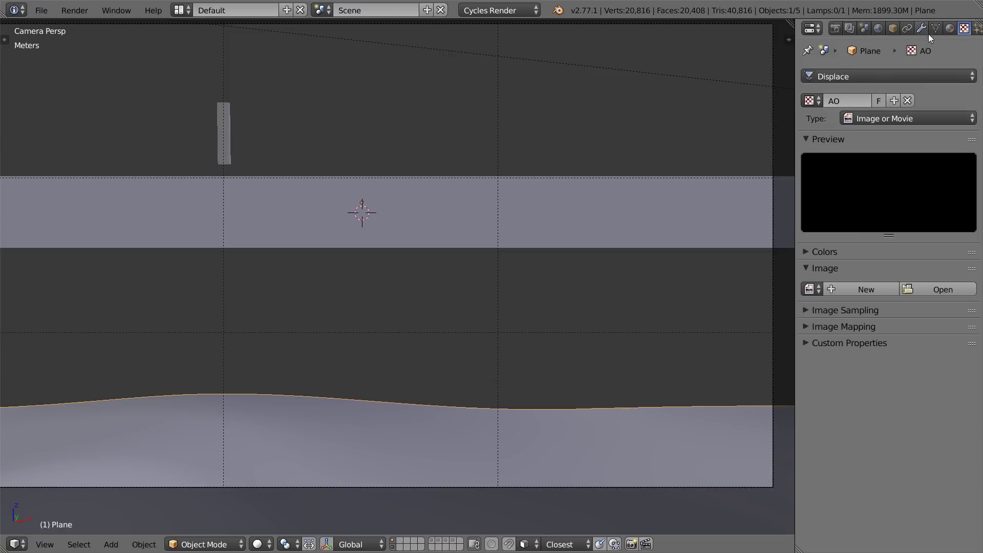
Load AO2.png from the Textures folder as the image of the AO displacement texture
{"action": "left_click", "coordinate": [917, 288]}
{"action": "left_click", "coordinate": [217, 81]}
{"action": "left_click", "coordinate": [216, 81]}
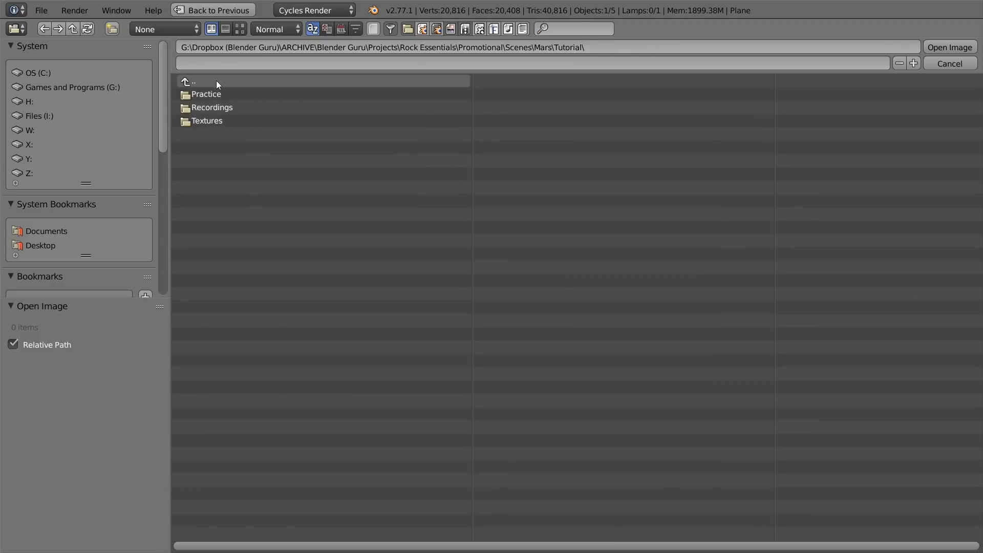
{"action": "left_click", "coordinate": [212, 119]}
{"action": "left_click", "coordinate": [220, 107]}
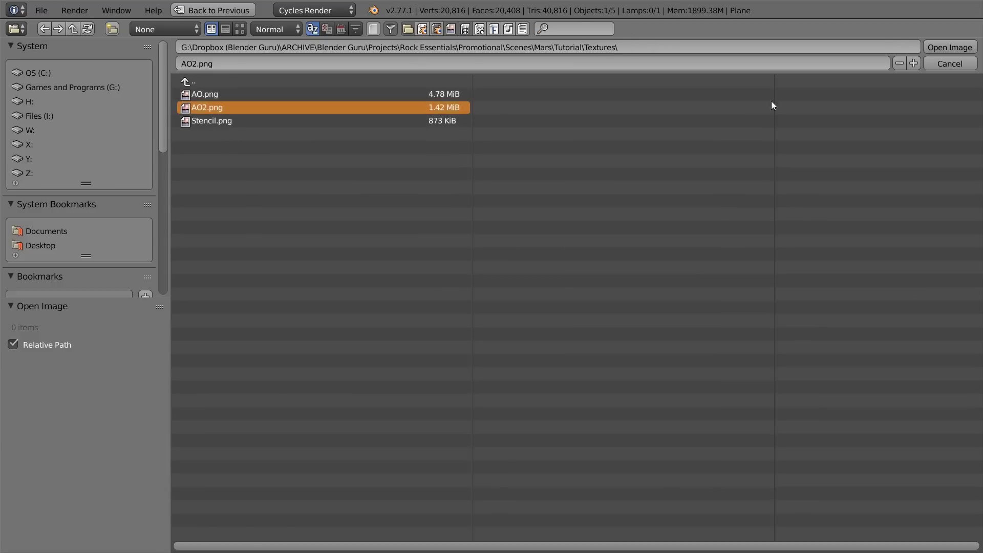
{"action": "left_click", "coordinate": [951, 47]}
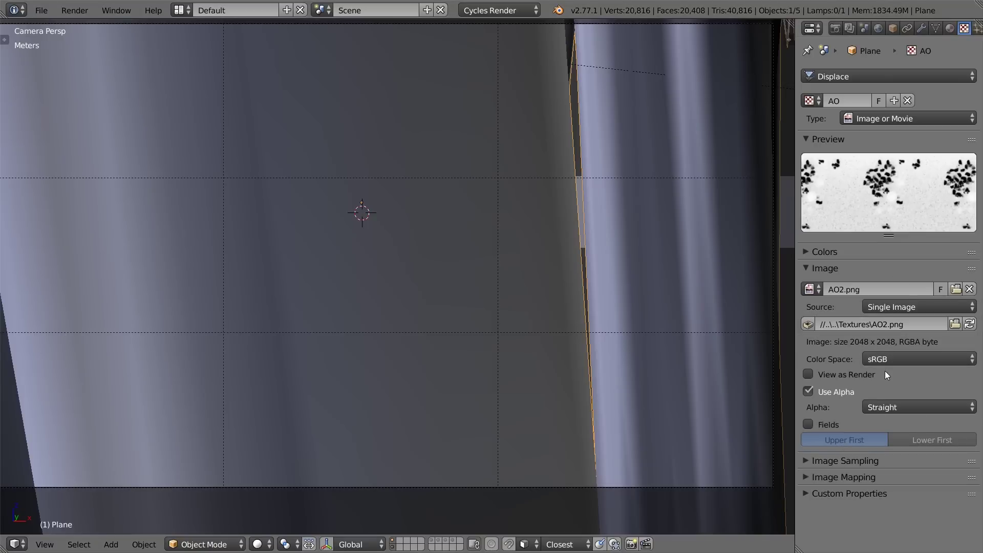
Inspect the displaced ground from outside the camera view and set the AO2.png color space to Non-Color
{"action": "key", "text": "KP_0"}
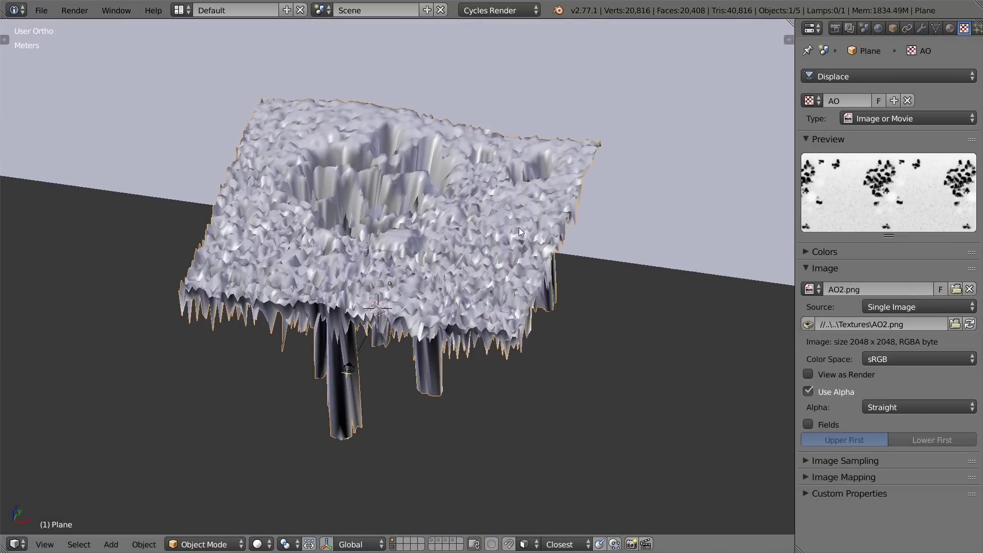
{"action": "middle_click_drag", "start_coordinate": [537, 358], "coordinate": [482, 315]}
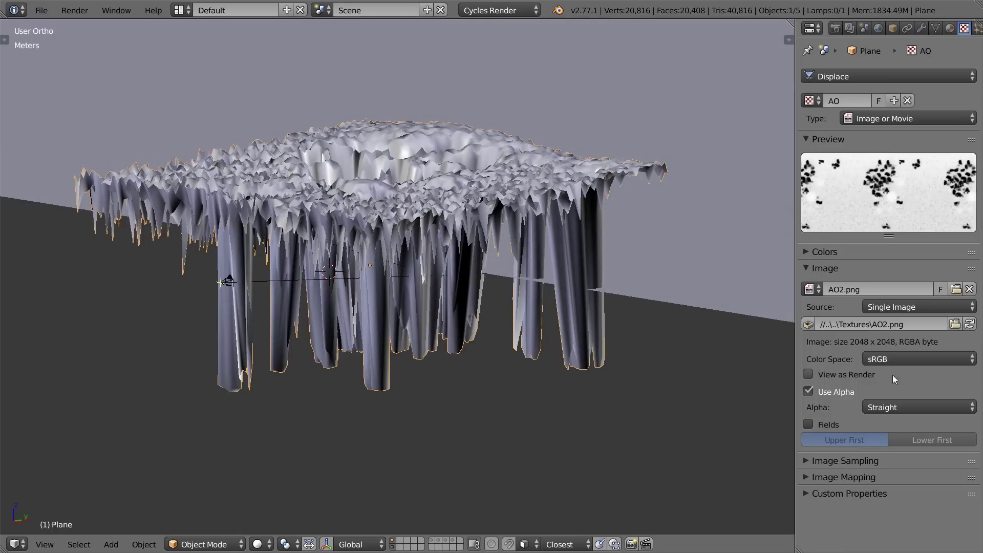
{"action": "left_click", "coordinate": [878, 358]}
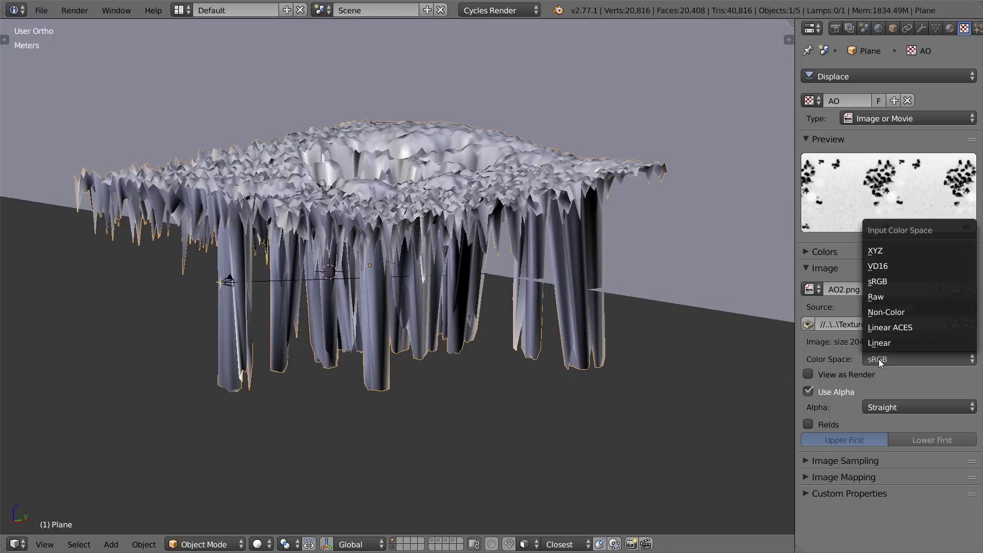
{"action": "left_click", "coordinate": [888, 313]}
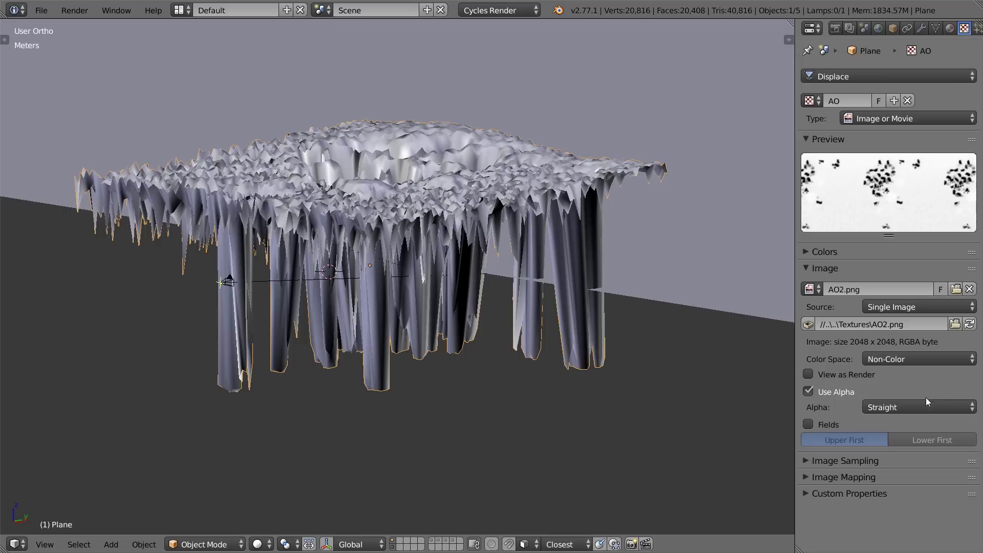
{"action": "left_click", "coordinate": [897, 358]}
{"action": "left_click", "coordinate": [900, 360]}
{"action": "left_click", "coordinate": [881, 360]}
Set the Displace modifier's texture coordinates to UV
{"action": "left_click", "coordinate": [921, 29]}
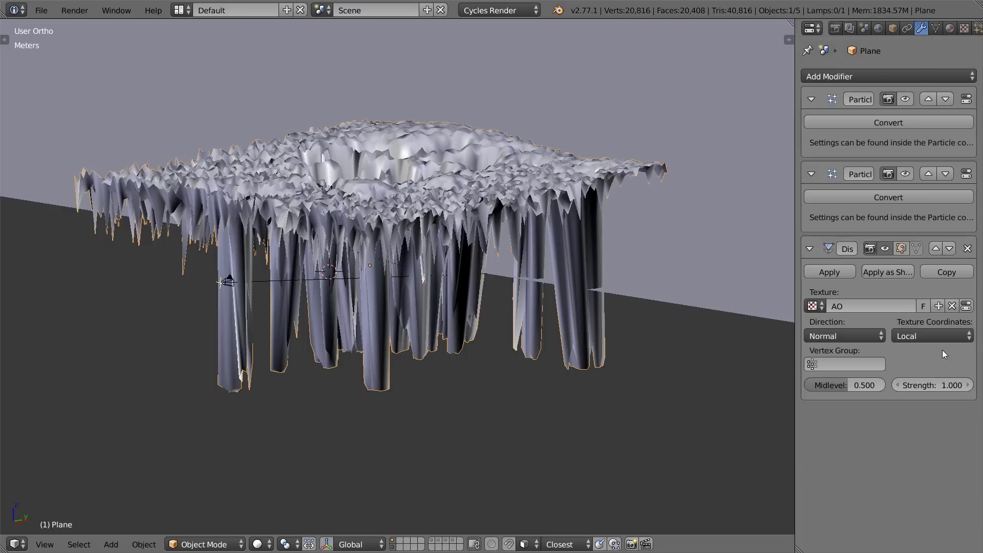
{"action": "left_click", "coordinate": [930, 336]}
{"action": "left_click", "coordinate": [882, 272]}
{"action": "left_click", "coordinate": [914, 332]}
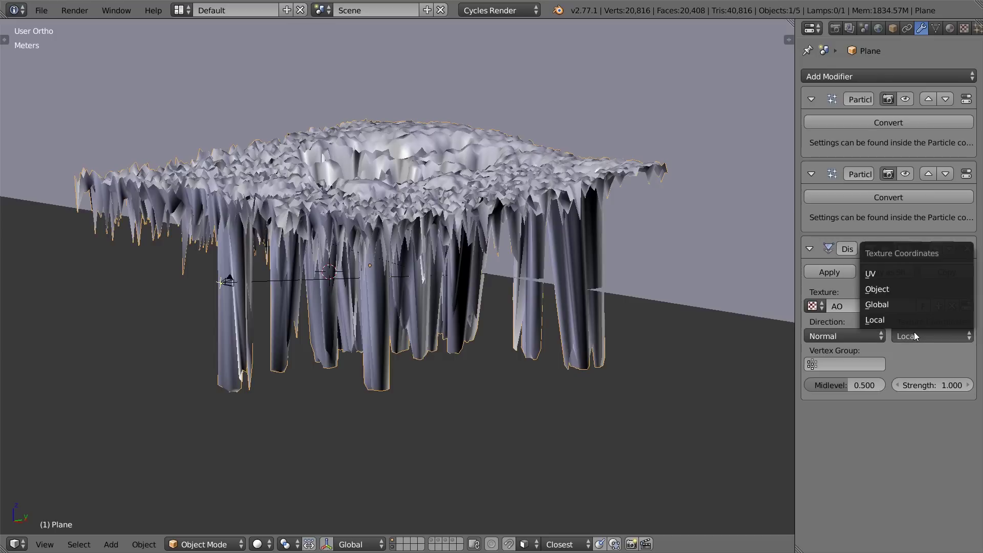
{"action": "left_click", "coordinate": [881, 274]}
{"action": "middle_click_drag", "start_coordinate": [506, 236], "coordinate": [213, 268]}
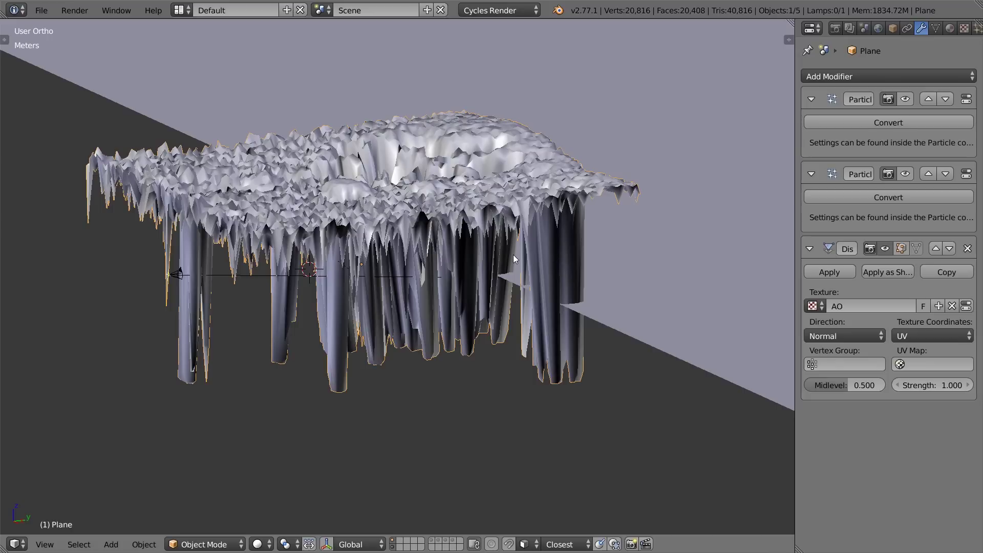
Check the ground plane's scale values and apply its scale
{"action": "key", "text": "ctrl+a"}
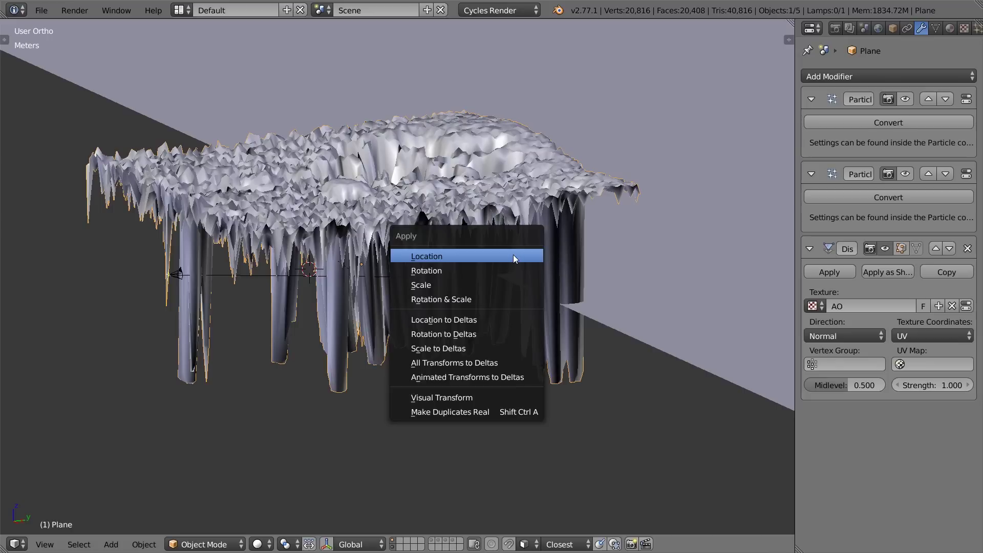
{"action": "left_click", "coordinate": [482, 284]}
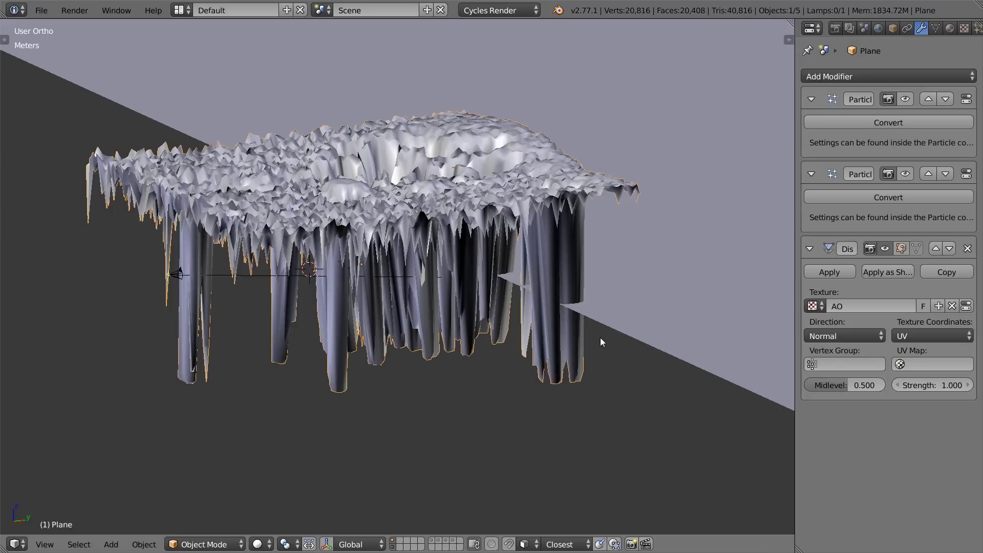
{"action": "key", "text": "n"}
{"action": "scroll", "coordinate": [712, 284], "scroll_direction": "up", "scroll_amount": 15}
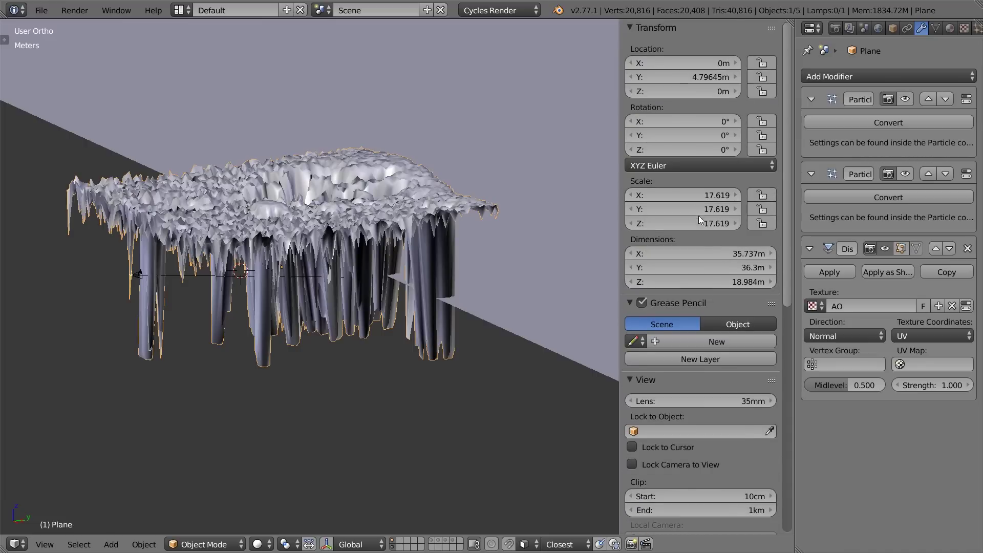
{"action": "key", "text": "n"}
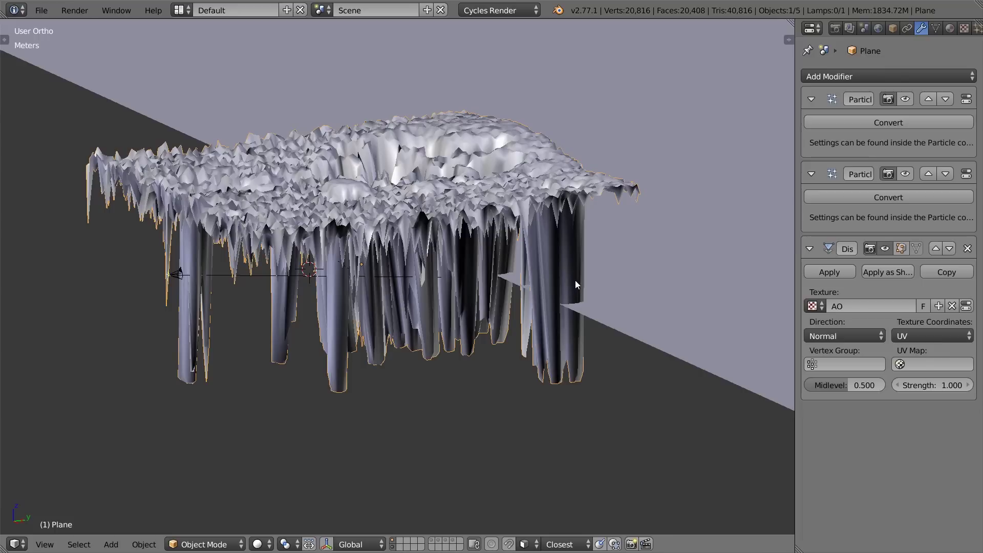
{"action": "key", "text": "ctrl+a"}
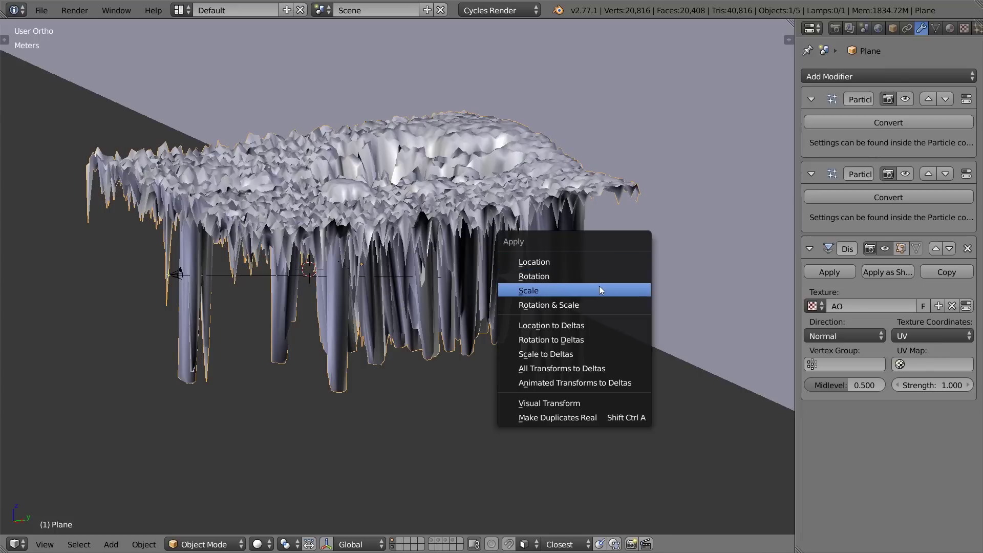
{"action": "left_click", "coordinate": [600, 290]}
{"action": "scroll", "coordinate": [512, 287], "scroll_direction": "up", "scroll_amount": 8}
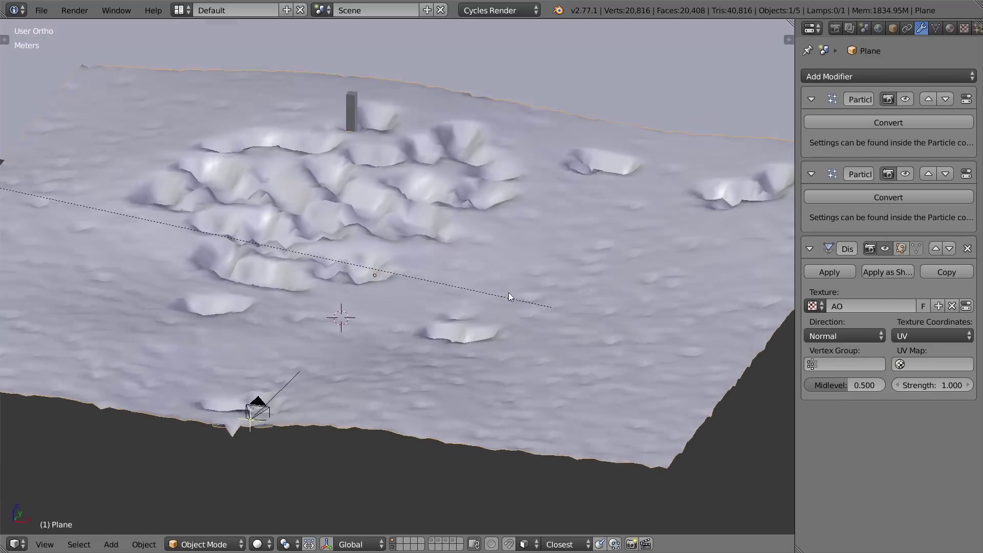
{"action": "middle_click_drag", "start_coordinate": [508, 293], "coordinate": [436, 277]}
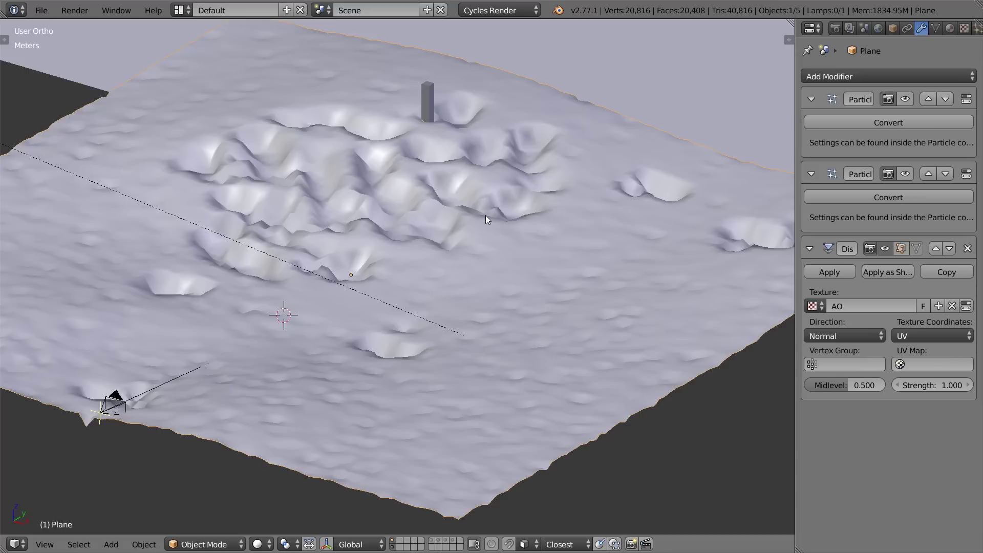
Set the Displace modifier's strength to -0.1
{"action": "left_click", "coordinate": [944, 385]}
{"action": "type", "text": "-1"}
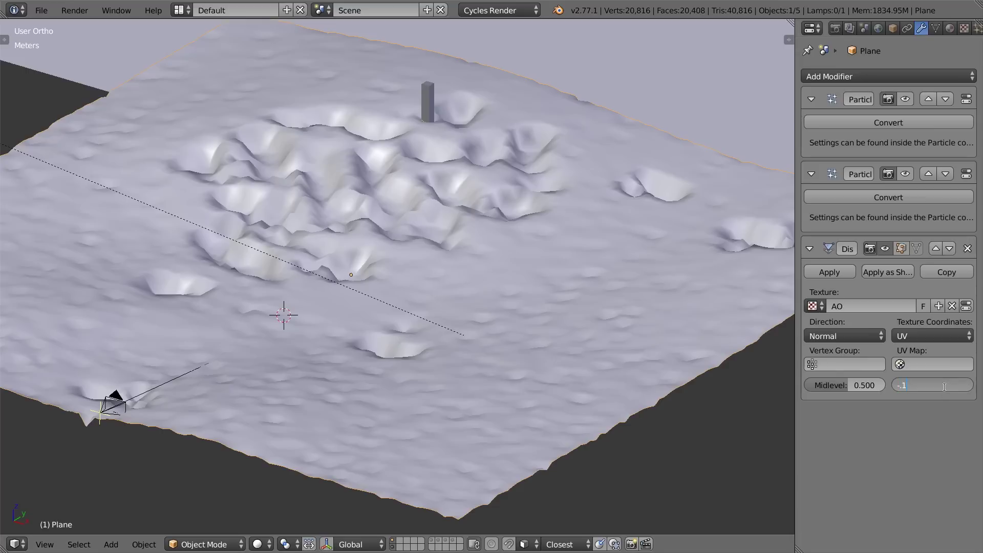
{"action": "key", "text": "Return"}
{"action": "middle_click_drag", "start_coordinate": [650, 364], "coordinate": [896, 126]}
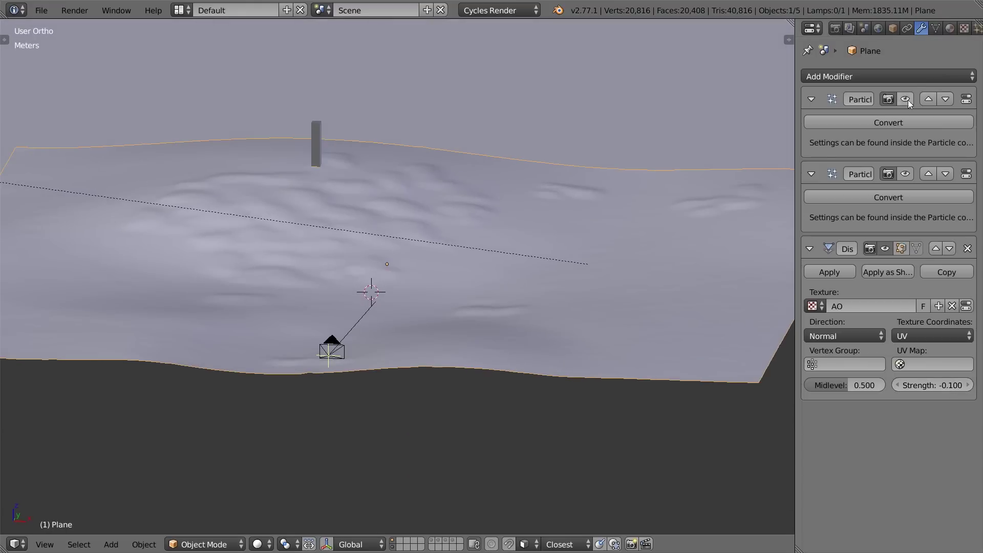
Add a Subdivision Surface modifier to the ground plane, place it above the Displace modifier, and set its viewport subdivisions to 2
{"action": "middle_click_drag", "start_coordinate": [793, 165], "coordinate": [539, 237]}
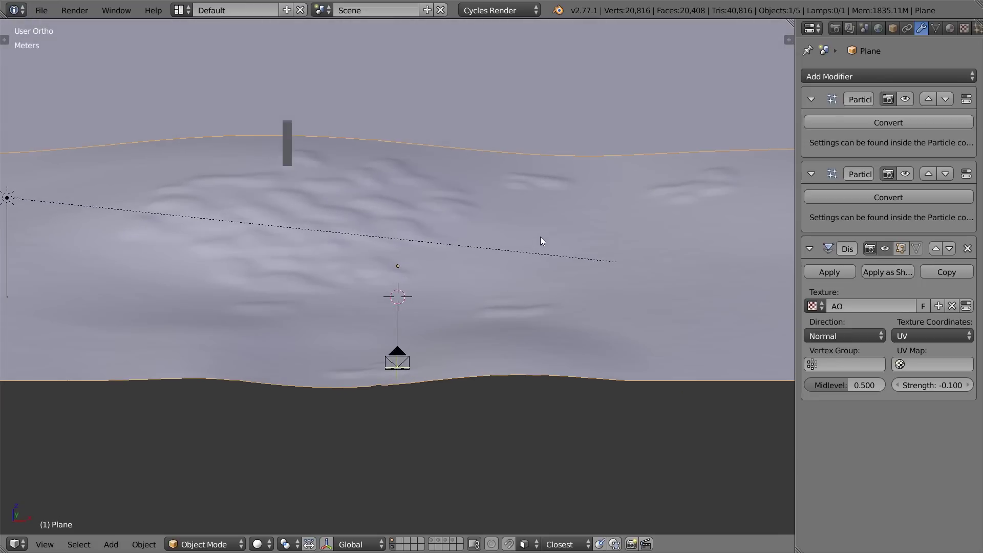
{"action": "left_click", "coordinate": [859, 76]}
{"action": "left_click", "coordinate": [696, 308]}
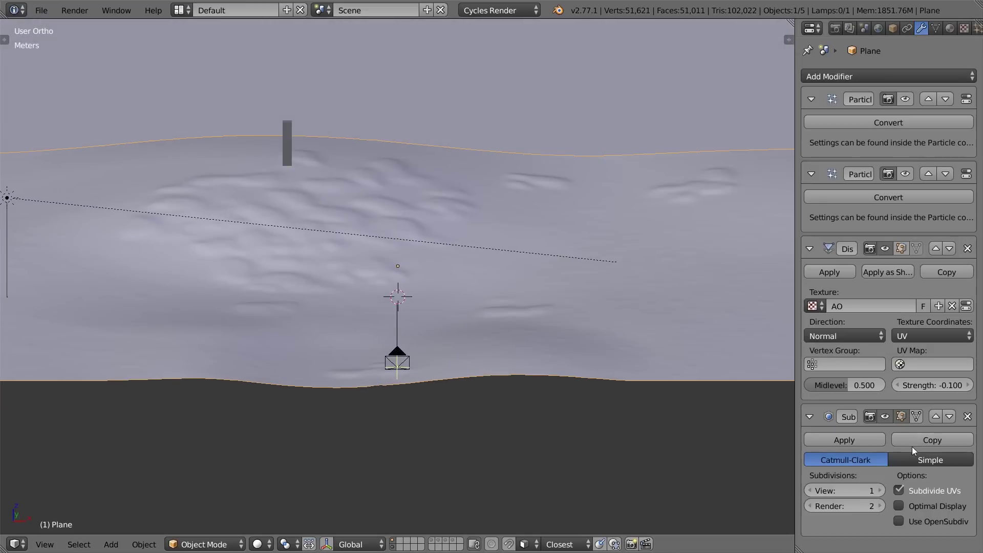
{"action": "left_click", "coordinate": [937, 416]}
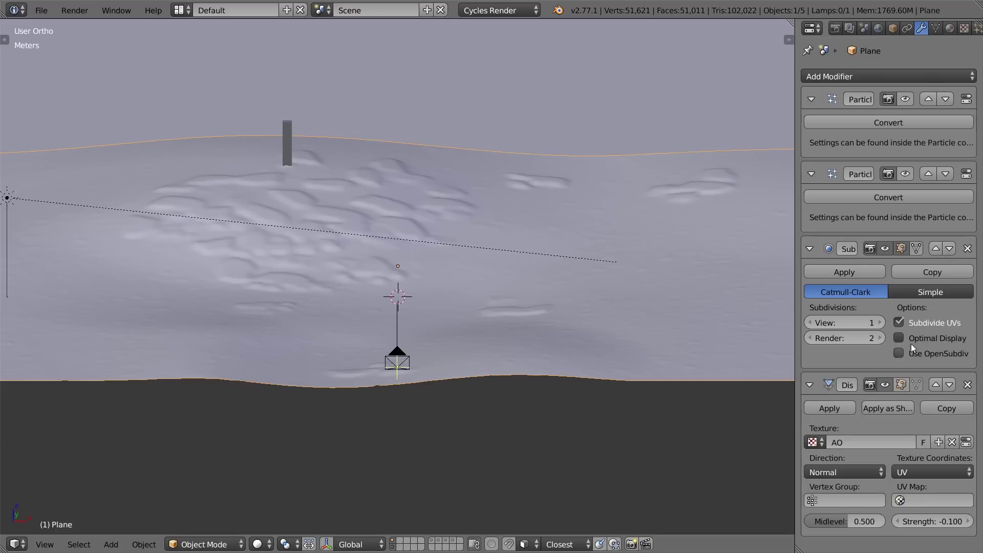
{"action": "middle_click_drag", "start_coordinate": [550, 313], "coordinate": [517, 318]}
{"action": "key", "text": "KP_0"}
{"action": "scroll", "coordinate": [517, 318], "scroll_direction": "up", "scroll_amount": 10}
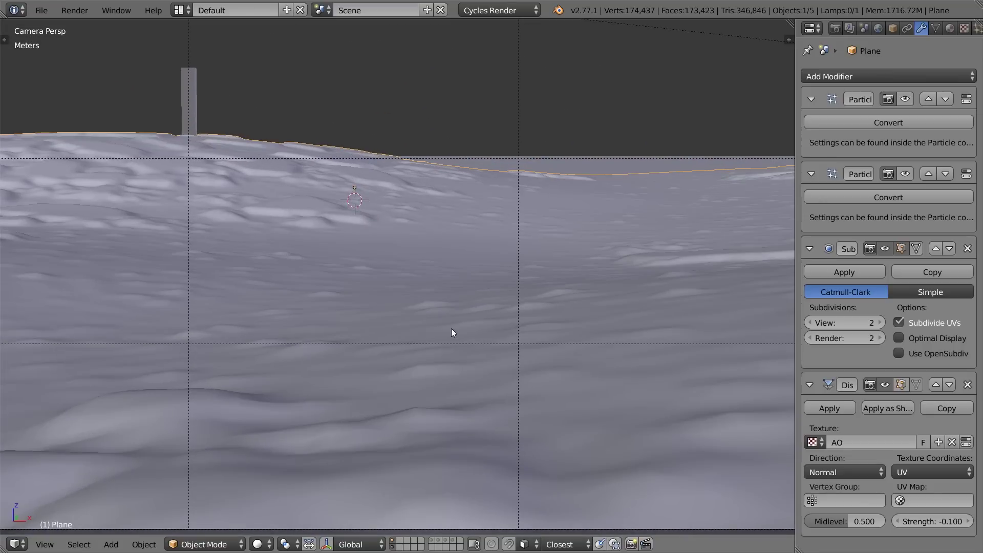
Show the layers containing the large rocks and the pebble clusters together with the ground plane
{"action": "left_click", "coordinate": [451, 541], "text": "shift"}
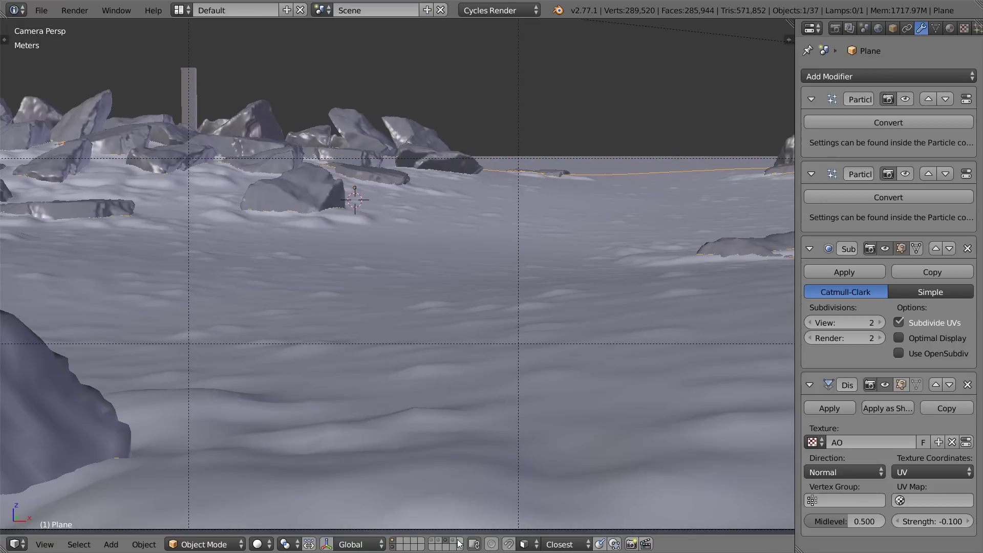
{"action": "left_click", "coordinate": [455, 540], "text": "shift"}
{"action": "scroll", "coordinate": [565, 342], "scroll_direction": "up", "scroll_amount": 3}
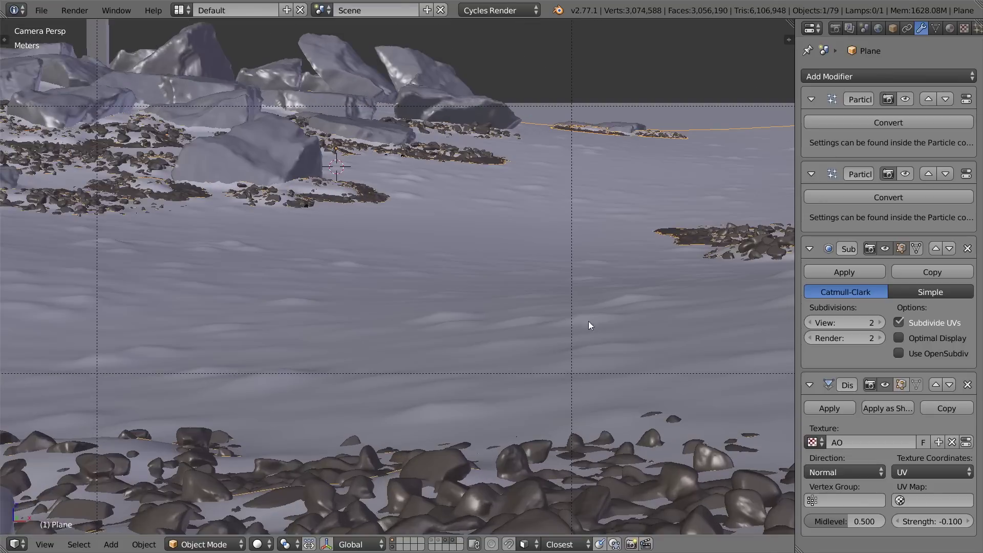
Deselect everything and examine how the displaced sand meets the rocks and pebble clusters across the camera view
{"action": "middle_click_drag", "start_coordinate": [705, 286], "coordinate": [290, 369], "text": "shift"}
{"action": "scroll", "coordinate": [484, 396], "scroll_direction": "up", "scroll_amount": 4}
{"action": "key", "text": "a"}
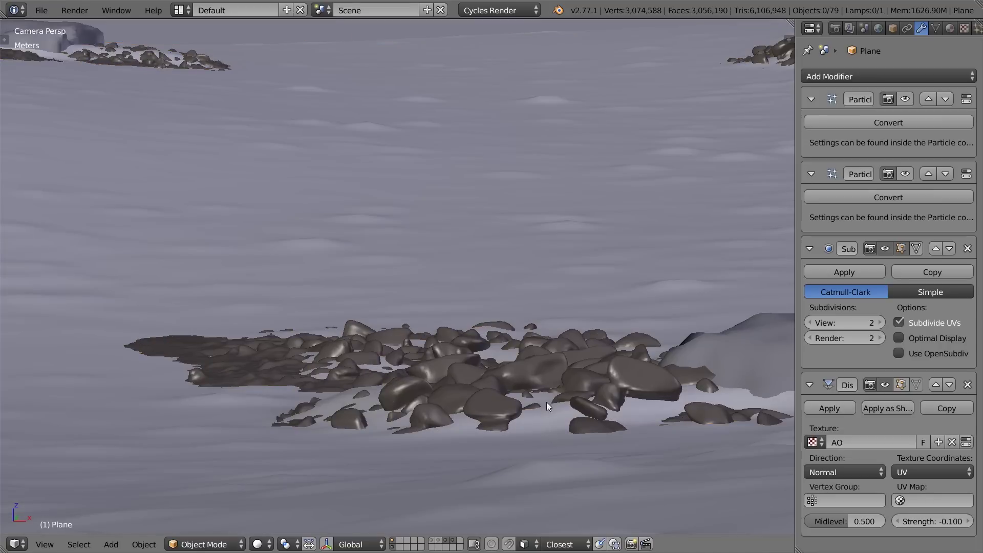
{"action": "scroll", "coordinate": [545, 402], "scroll_direction": "down", "scroll_amount": 4}
{"action": "middle_click_drag", "start_coordinate": [225, 346], "coordinate": [581, 374], "text": "shift"}
{"action": "scroll", "coordinate": [580, 373], "scroll_direction": "up", "scroll_amount": 1}
{"action": "middle_click_drag", "start_coordinate": [226, 320], "coordinate": [503, 328], "text": "shift"}
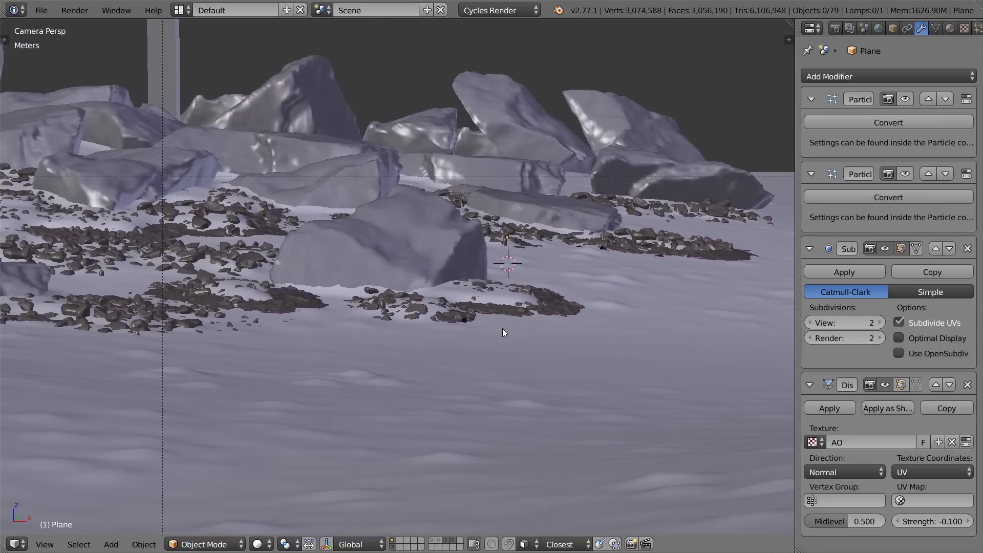
{"action": "scroll", "coordinate": [478, 332], "scroll_direction": "up", "scroll_amount": 1}
{"action": "scroll", "coordinate": [466, 324], "scroll_direction": "down", "scroll_amount": 2}
{"action": "middle_click_drag", "start_coordinate": [404, 310], "coordinate": [589, 324], "text": "shift"}
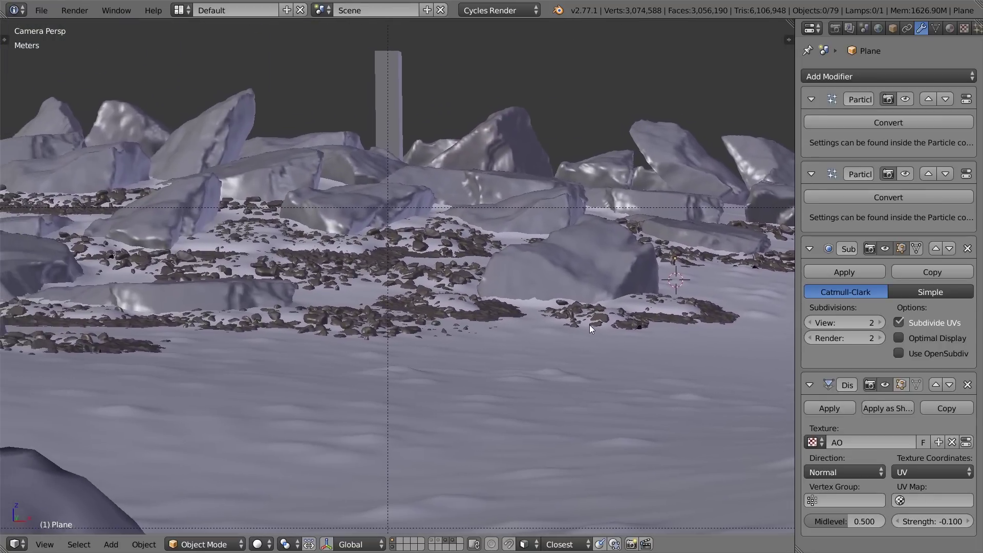
{"action": "scroll", "coordinate": [589, 323], "scroll_direction": "up", "scroll_amount": 2}
{"action": "middle_click_drag", "start_coordinate": [368, 297], "coordinate": [654, 277], "text": "shift"}
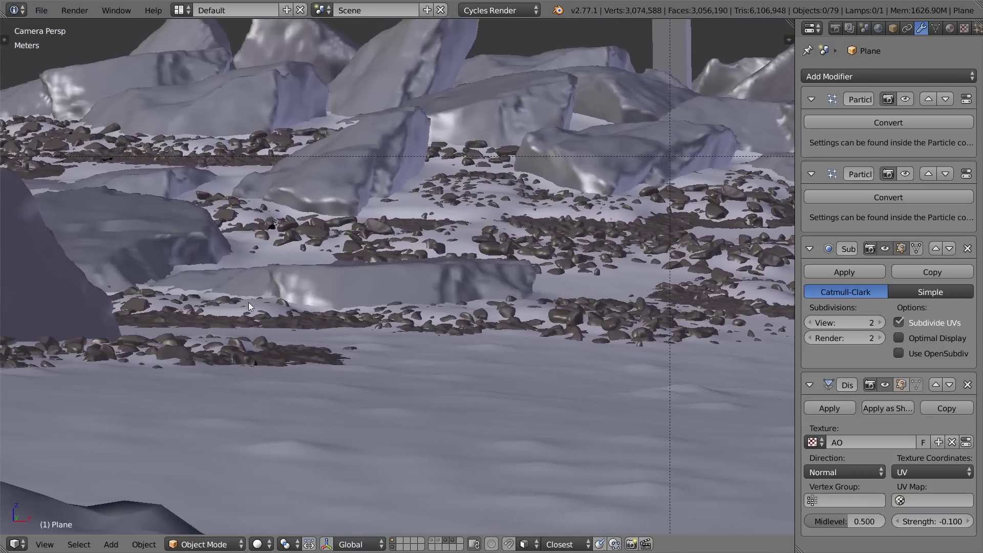
{"action": "middle_click_drag", "start_coordinate": [518, 297], "coordinate": [213, 291], "text": "shift"}
{"action": "middle_click_drag", "start_coordinate": [480, 313], "coordinate": [260, 270], "text": "shift"}
{"action": "scroll", "coordinate": [549, 275], "scroll_direction": "down", "scroll_amount": 4}
{"action": "middle_click_drag", "start_coordinate": [541, 268], "coordinate": [600, 255], "text": "shift"}
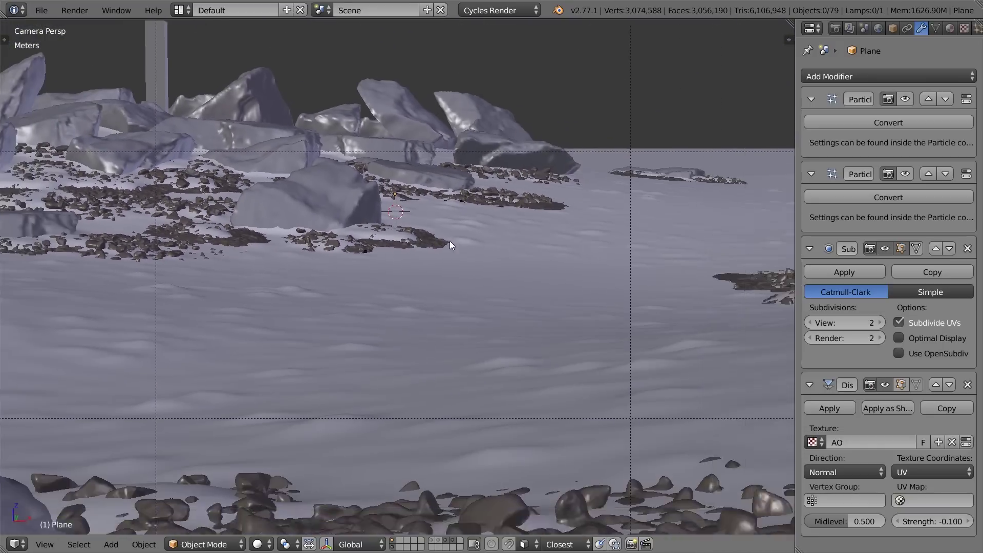
Set the Displace modifier's strength to -0.05
{"action": "scroll", "coordinate": [412, 207], "scroll_direction": "up", "scroll_amount": 4}
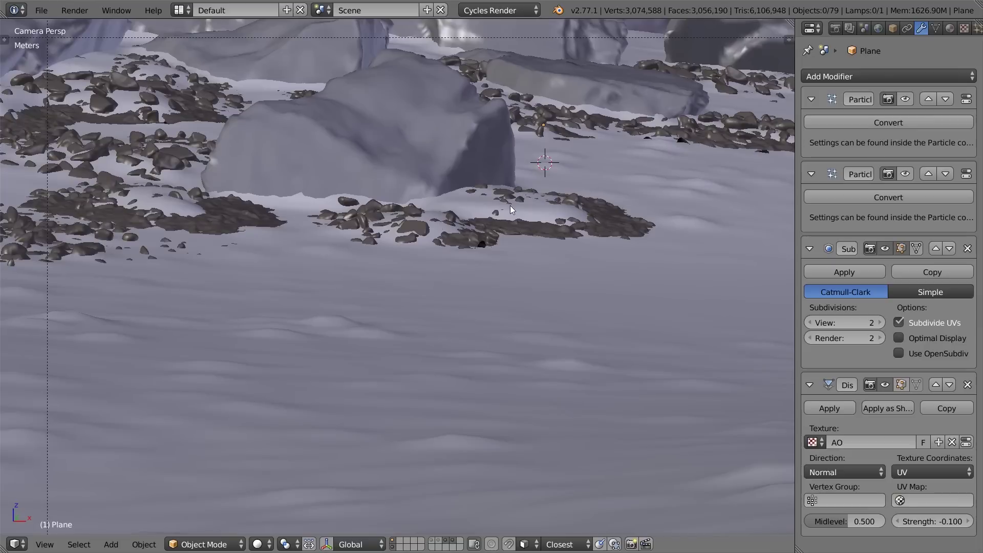
{"action": "left_click", "coordinate": [940, 521]}
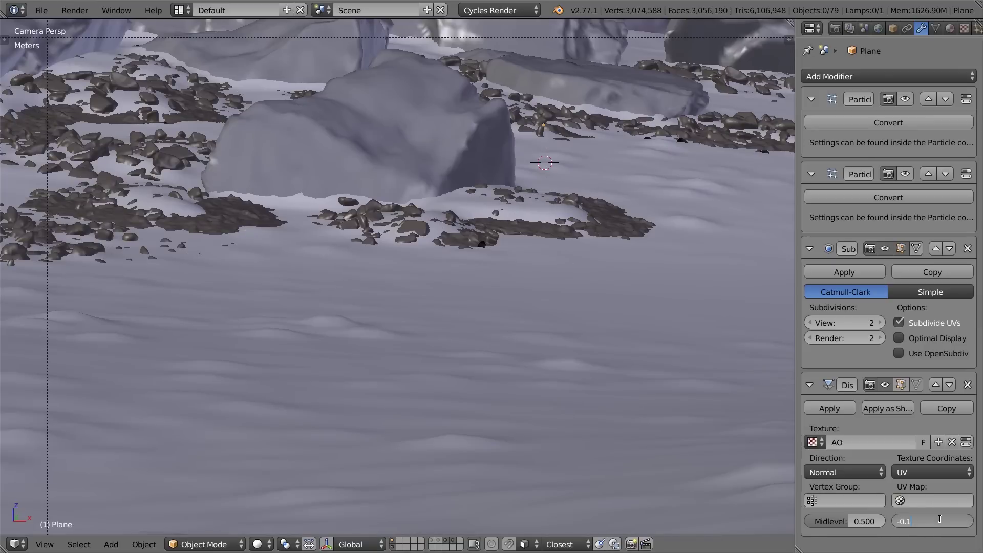
{"action": "type", "text": "05"}
{"action": "key", "text": "Return"}
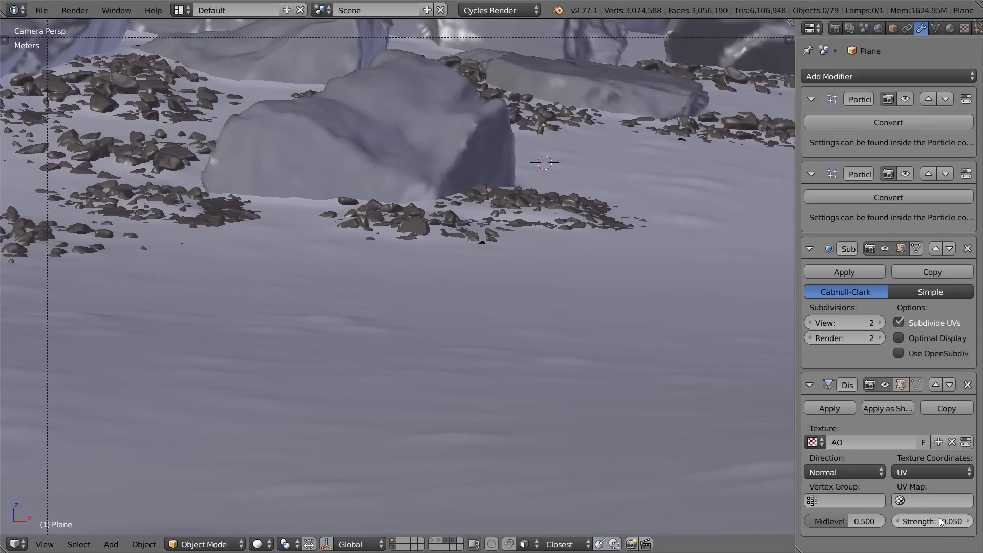
Select the ground plane and turn on viewport display for both of its particle systems
{"action": "scroll", "coordinate": [685, 392], "scroll_direction": "down", "scroll_amount": 4}
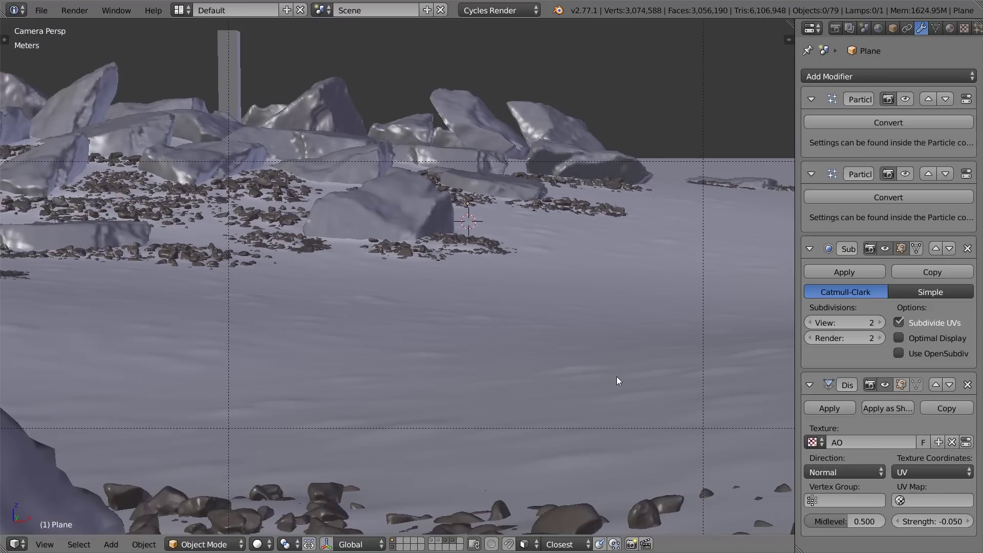
{"action": "scroll", "coordinate": [616, 376], "scroll_direction": "down", "scroll_amount": 1}
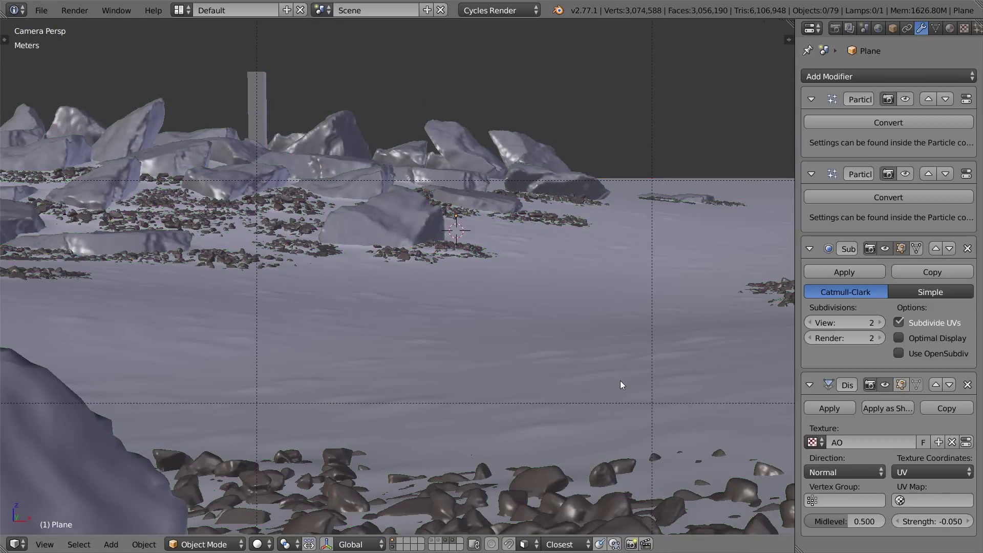
{"action": "middle_click_drag", "start_coordinate": [620, 380], "coordinate": [493, 340], "text": "shift"}
{"action": "scroll", "coordinate": [589, 329], "scroll_direction": "down", "scroll_amount": 1}
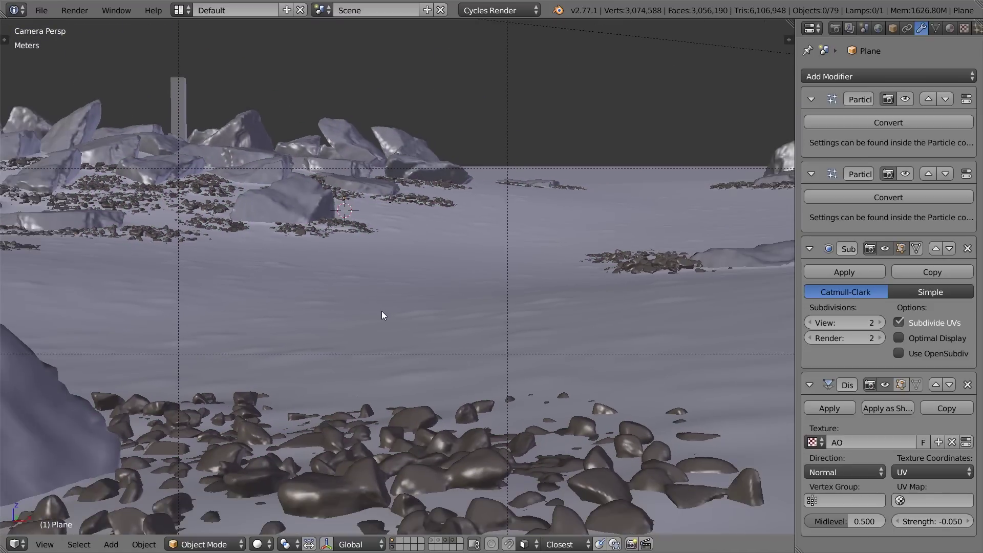
{"action": "right_click", "coordinate": [563, 252]}
{"action": "left_click", "coordinate": [978, 28]}
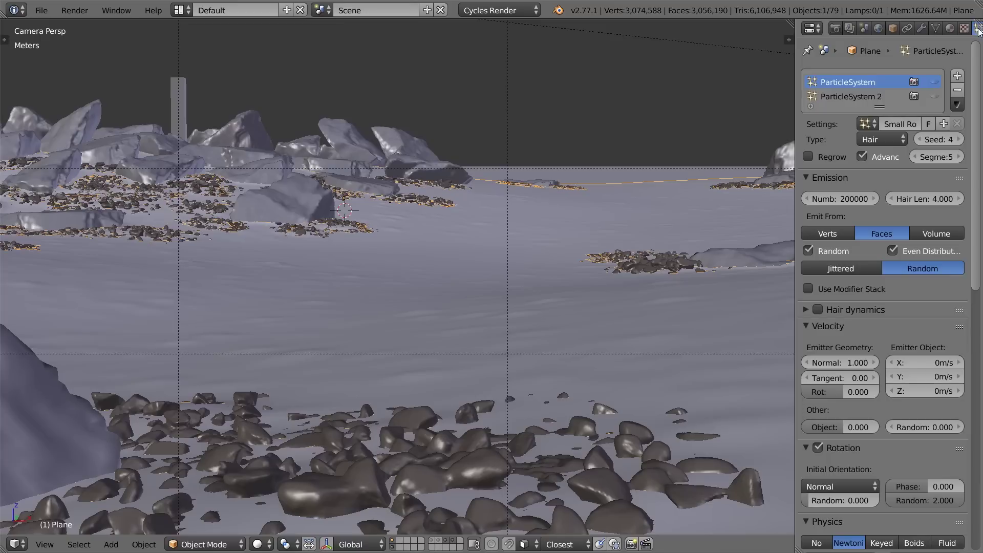
{"action": "left_click", "coordinate": [935, 83]}
{"action": "left_click", "coordinate": [935, 96]}
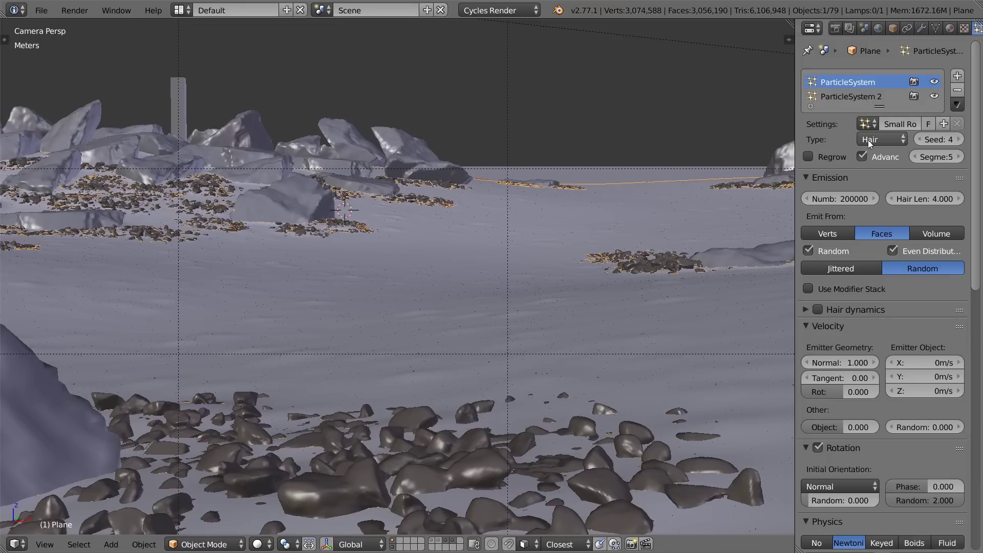
Apply the ground plane's scale again, and enter and leave Edit Mode to refresh the scattered pebbles
{"action": "scroll", "coordinate": [676, 255], "scroll_direction": "up", "scroll_amount": 1}
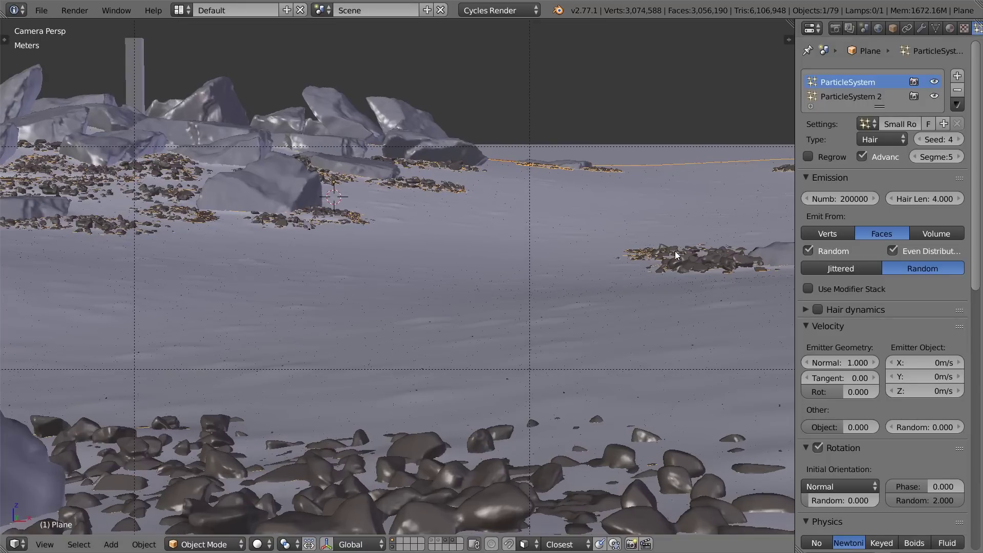
{"action": "scroll", "coordinate": [676, 254], "scroll_direction": "up", "scroll_amount": 3}
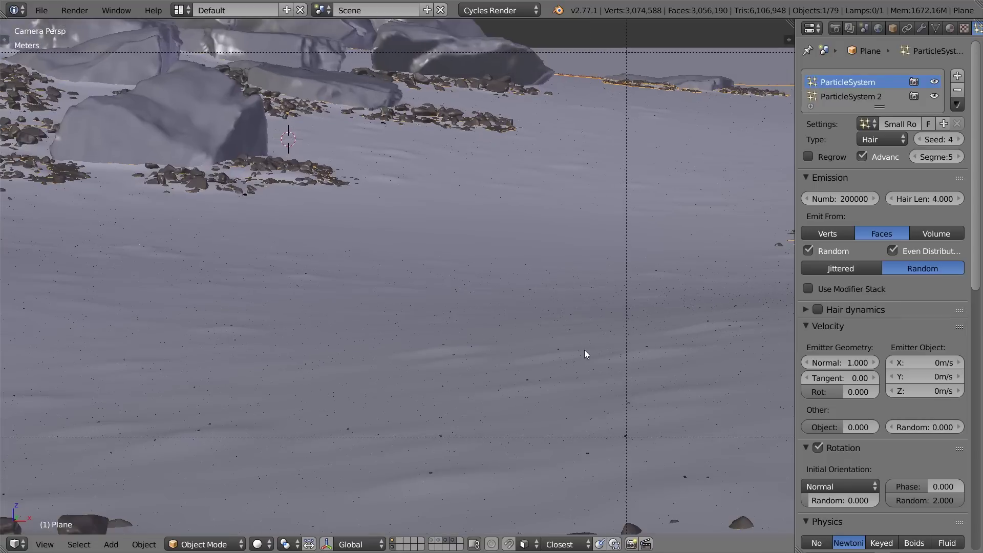
{"action": "key", "text": "z"}
{"action": "scroll", "coordinate": [486, 420], "scroll_direction": "up", "scroll_amount": 2}
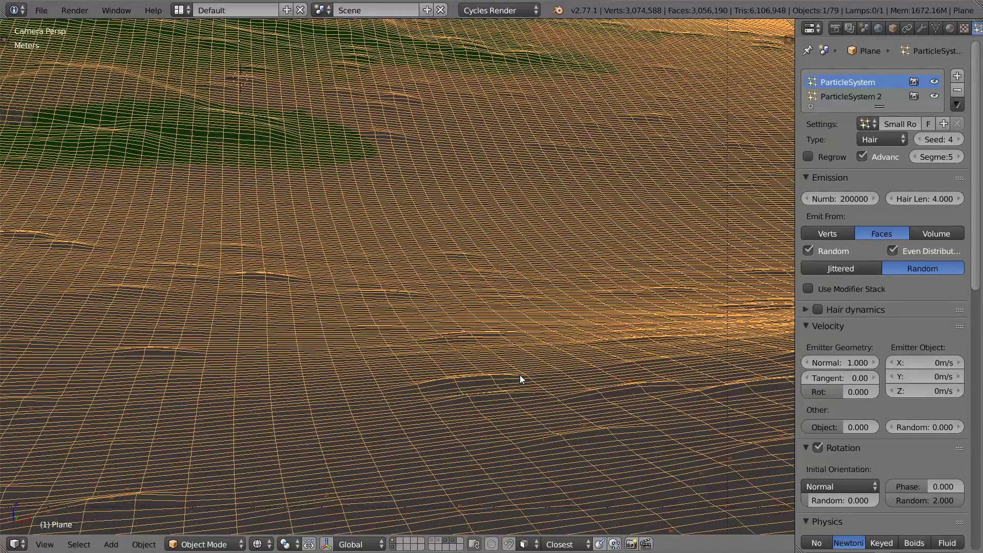
{"action": "key", "text": "ctrl+a"}
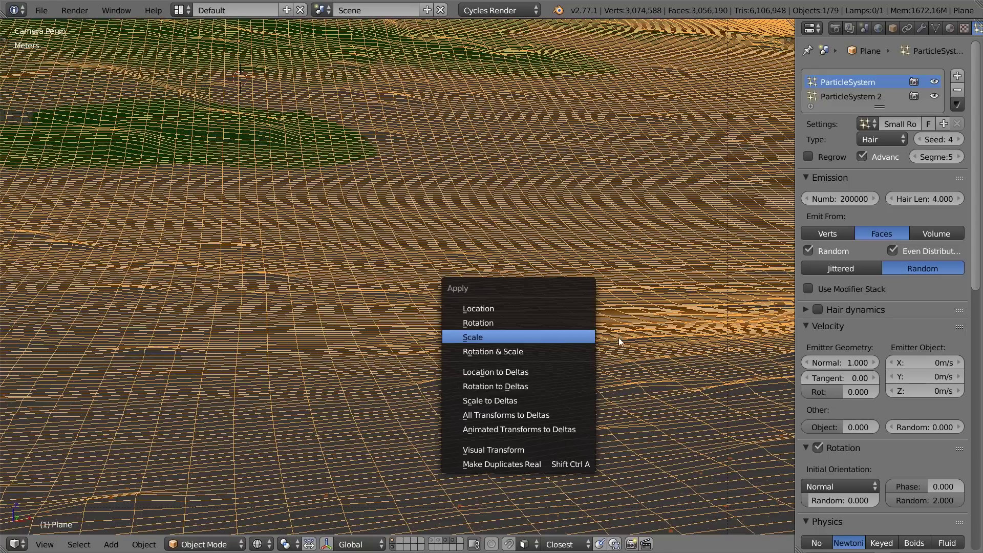
{"action": "key", "text": "Return"}
{"action": "key", "text": "Tab"}
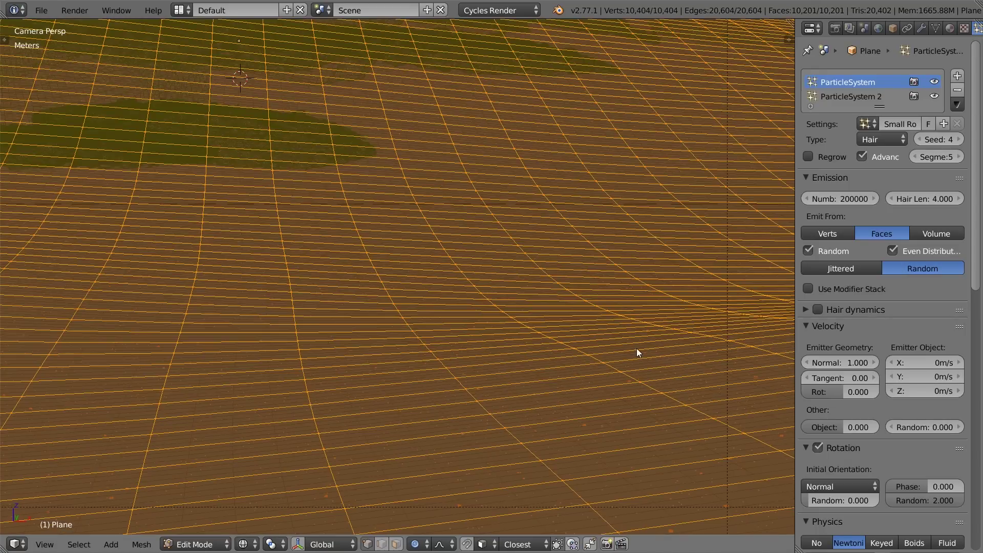
{"action": "key", "text": "Tab"}
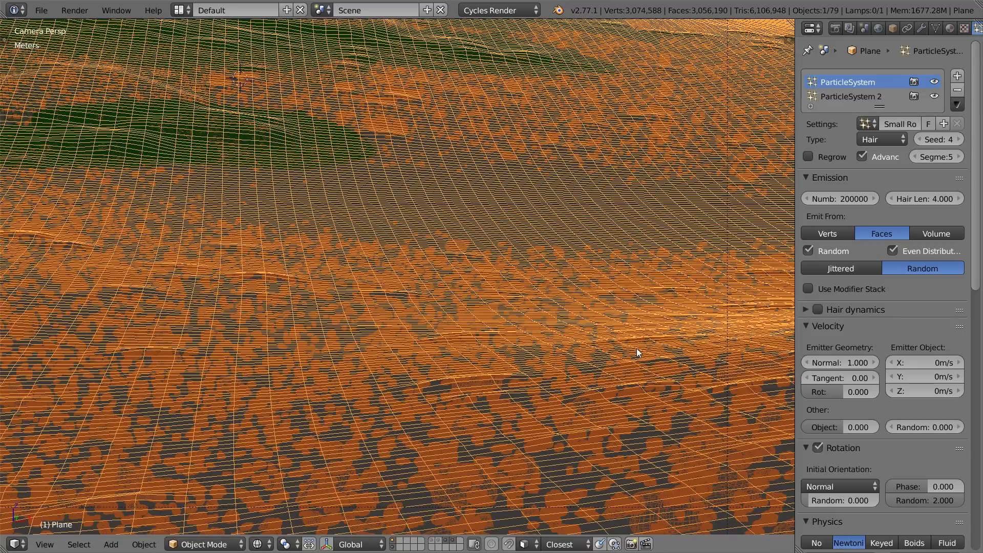
Examine how the scattered pebbles sit on the displaced ground in solid and wireframe shading
{"action": "key", "text": "z"}
{"action": "scroll", "coordinate": [638, 353], "scroll_direction": "down", "scroll_amount": 3}
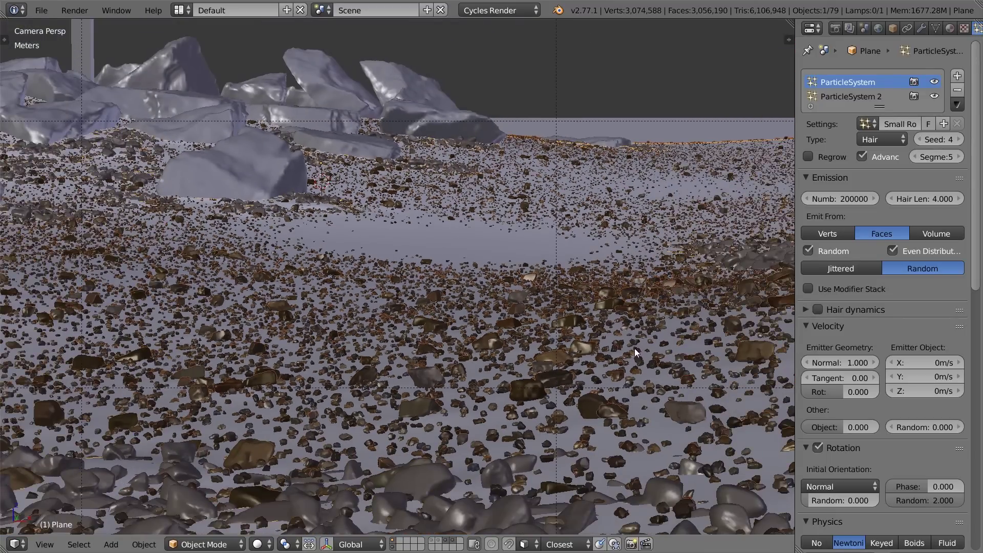
{"action": "scroll", "coordinate": [609, 360], "scroll_direction": "up", "scroll_amount": 2}
{"action": "scroll", "coordinate": [508, 418], "scroll_direction": "up", "scroll_amount": 2}
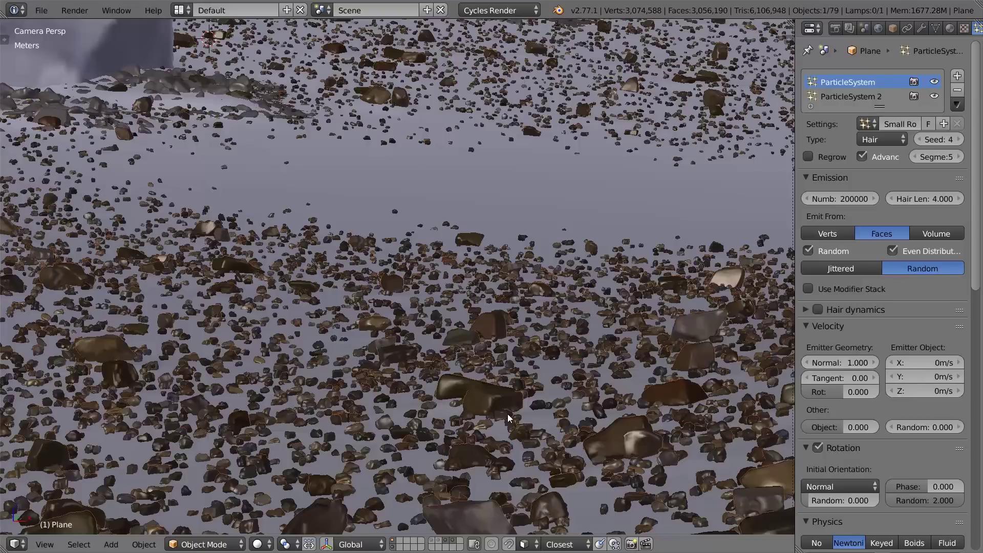
{"action": "scroll", "coordinate": [533, 355], "scroll_direction": "down", "scroll_amount": 2}
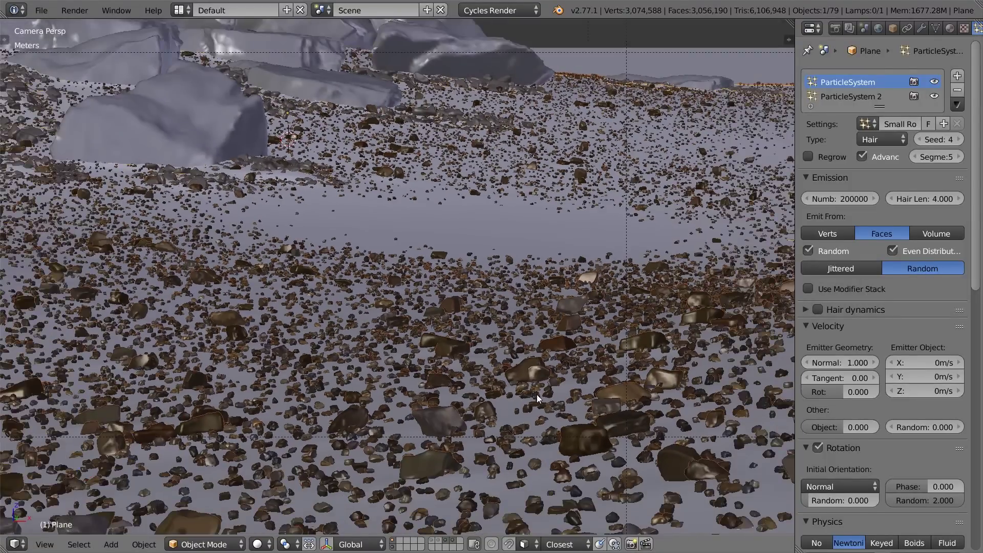
{"action": "key", "text": "z"}
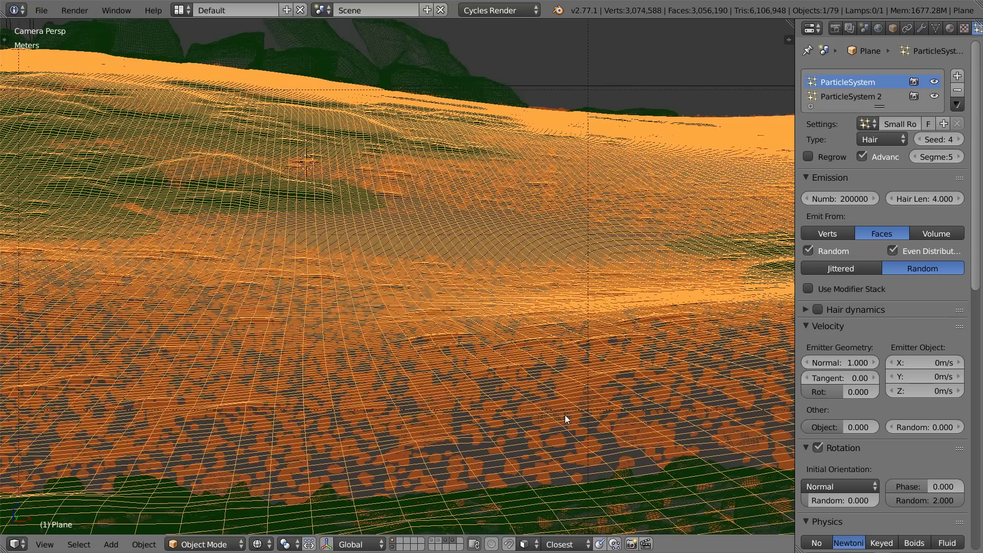
{"action": "key", "text": "z"}
{"action": "scroll", "coordinate": [519, 357], "scroll_direction": "down", "scroll_amount": 2}
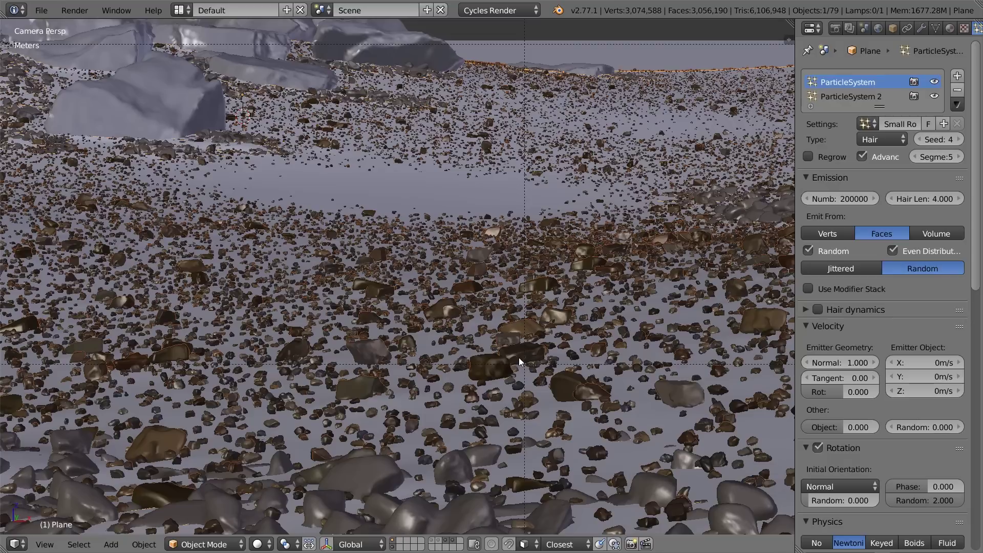
Move the ground plane's Subdivision Surface and Displace modifiers above both particle systems in the modifier stack
{"action": "left_click", "coordinate": [920, 28]}
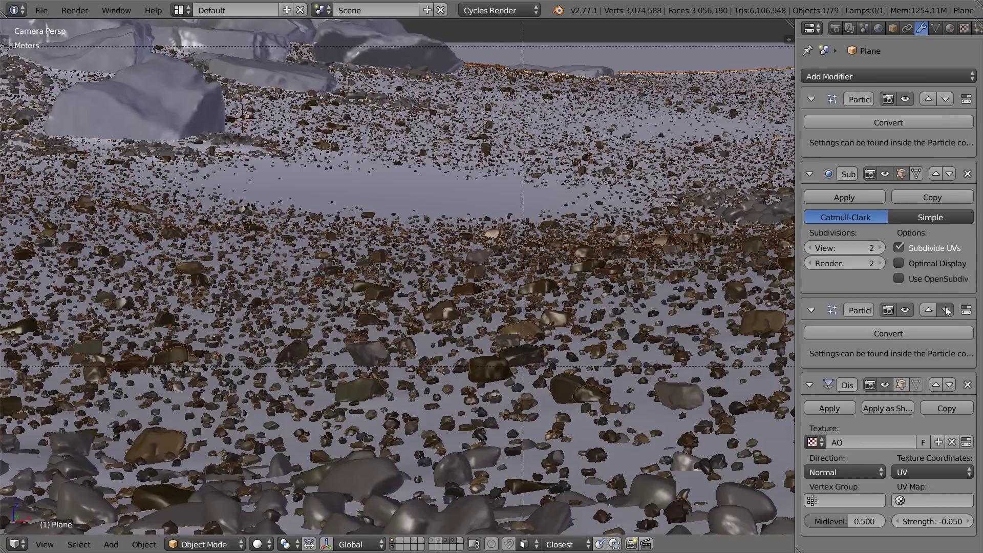
{"action": "left_click", "coordinate": [945, 308]}
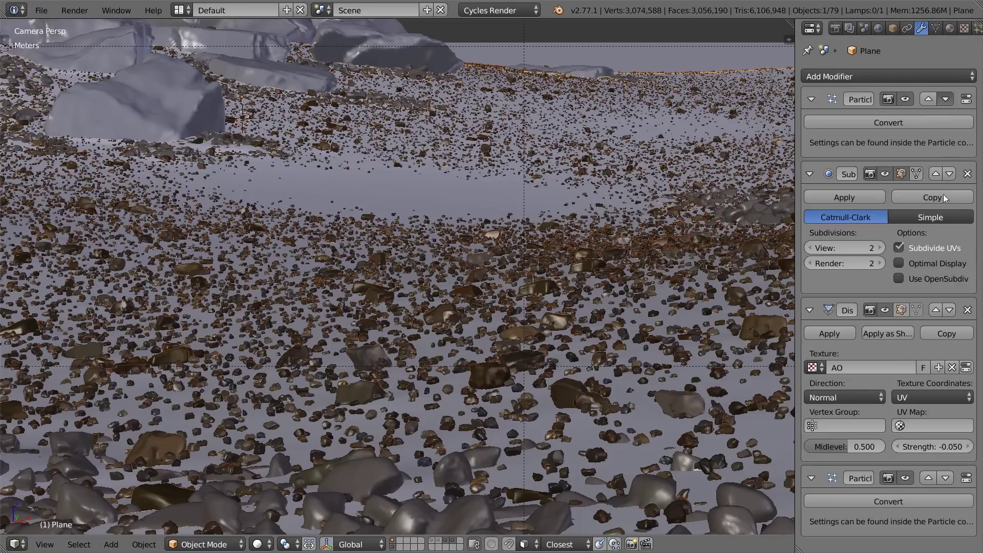
{"action": "left_click", "coordinate": [935, 173]}
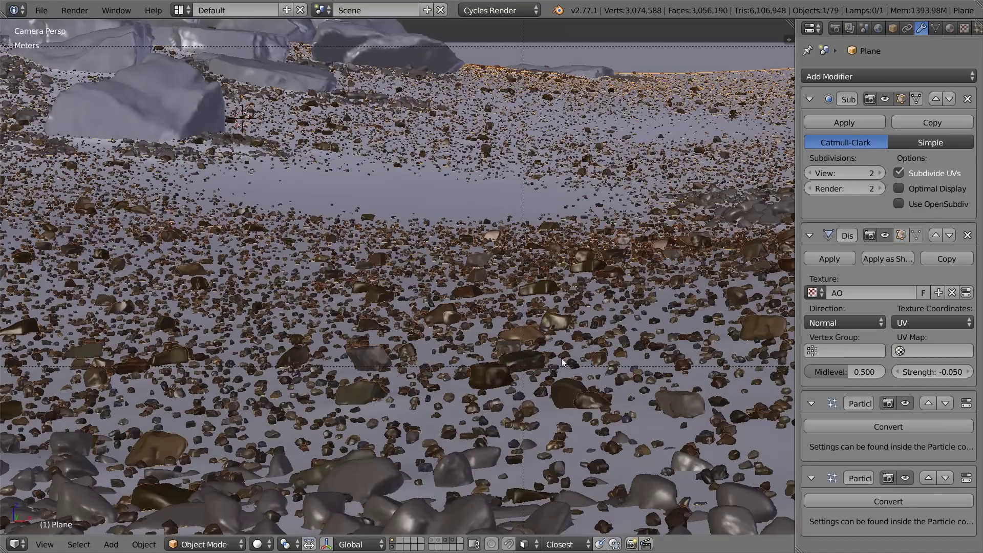
{"action": "middle_click_drag", "start_coordinate": [652, 389], "coordinate": [470, 282], "text": "shift"}
{"action": "key", "text": "z"}
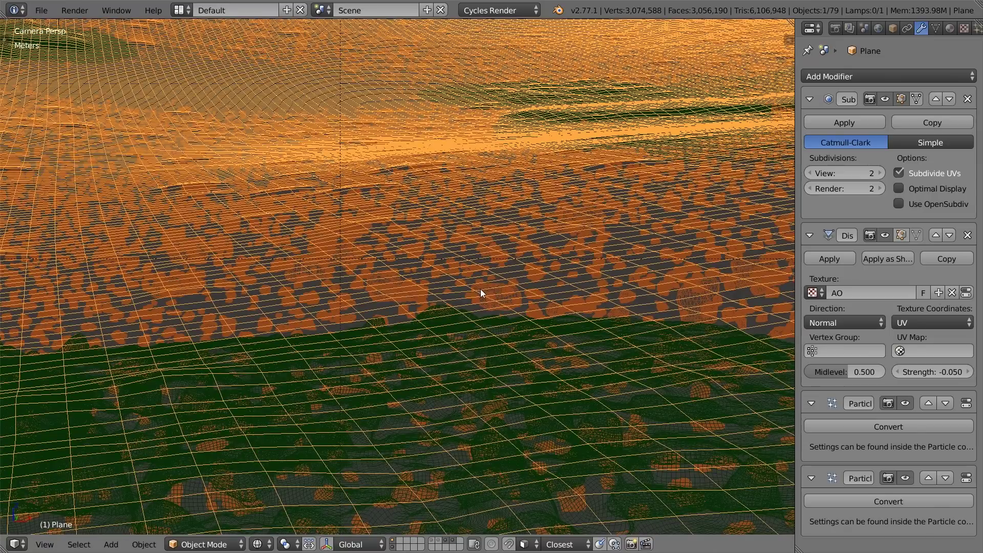
{"action": "key", "text": "z"}
{"action": "scroll", "coordinate": [485, 293], "scroll_direction": "up", "scroll_amount": 4}
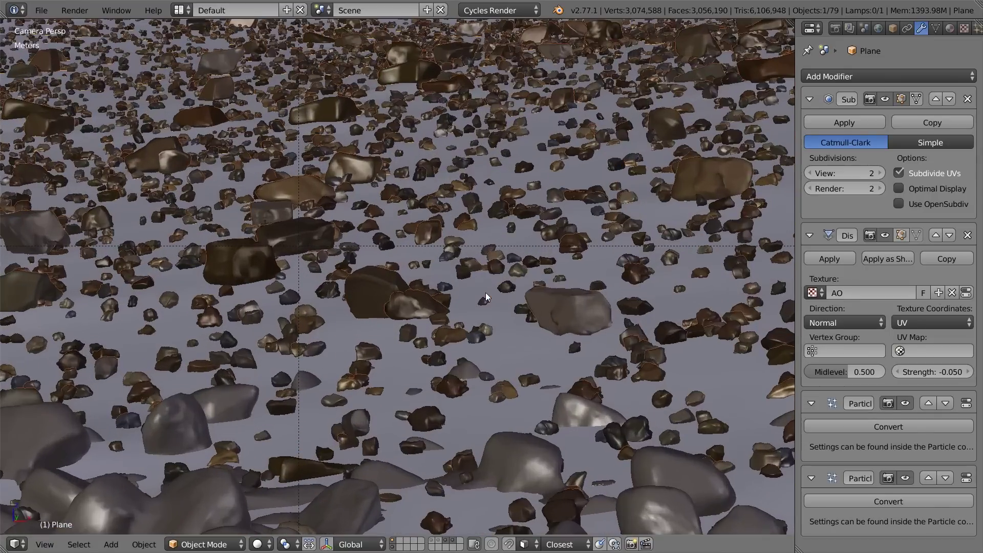
Deselect everything and examine from near and far how the pebbles follow the ground surface, in wireframe and solid shading
{"action": "scroll", "coordinate": [485, 293], "scroll_direction": "down", "scroll_amount": 4}
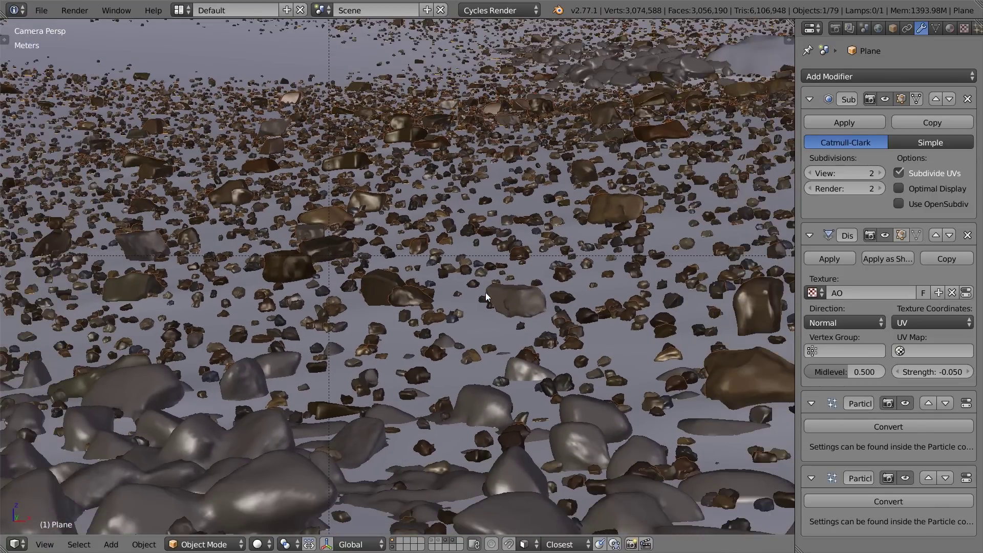
{"action": "key", "text": "a"}
{"action": "key", "text": "z"}
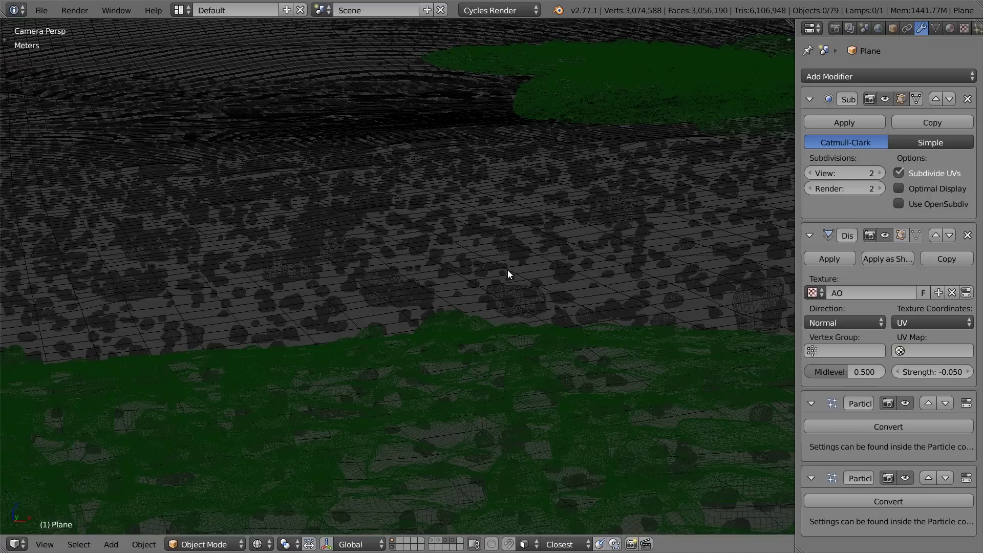
{"action": "scroll", "coordinate": [502, 277], "scroll_direction": "up", "scroll_amount": 3}
{"action": "key", "text": "z"}
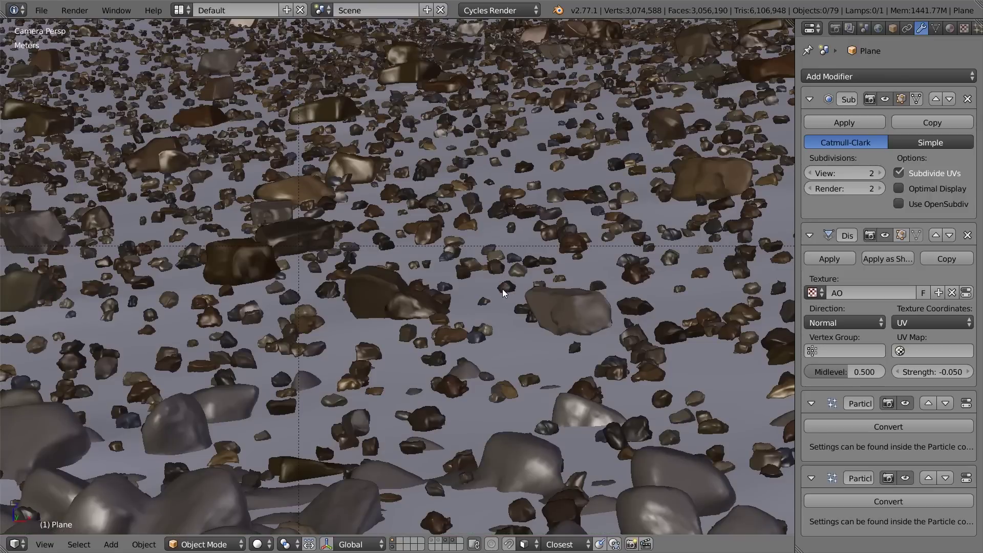
{"action": "scroll", "coordinate": [504, 293], "scroll_direction": "down", "scroll_amount": 3}
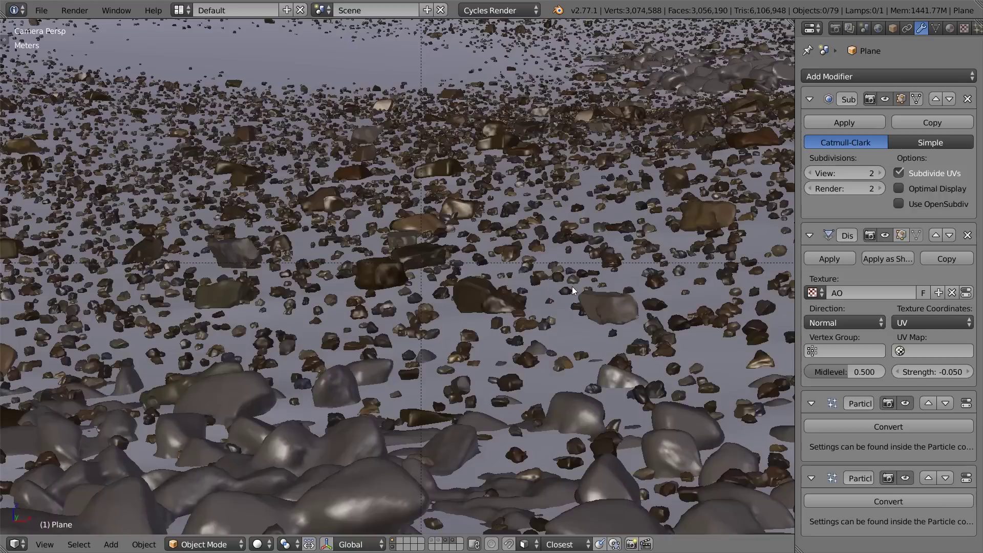
{"action": "middle_click_drag", "start_coordinate": [572, 287], "coordinate": [643, 333], "text": "shift"}
{"action": "scroll", "coordinate": [642, 333], "scroll_direction": "down", "scroll_amount": 1}
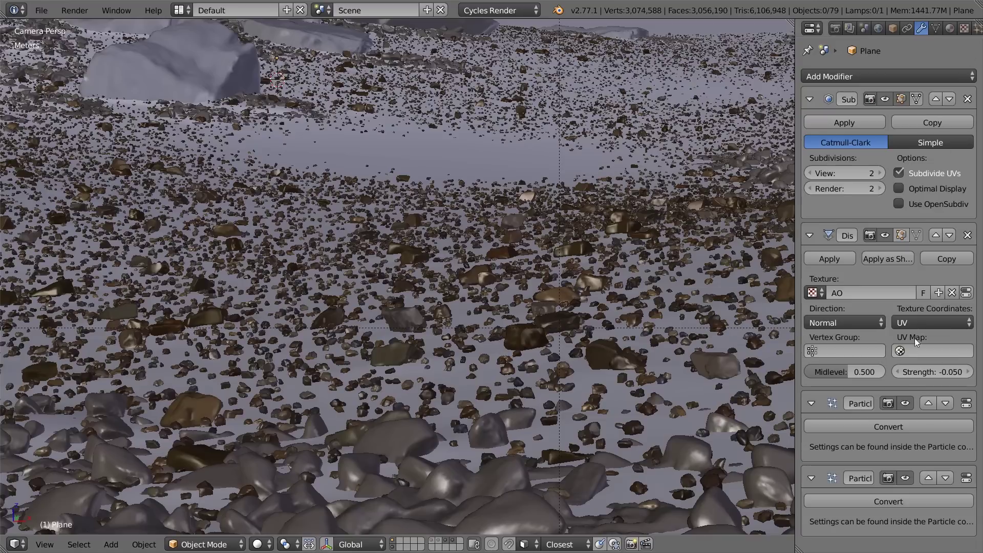
Set the strength of the ground plane's Displace modifier to -0.2
{"action": "double_click", "coordinate": [939, 370]}
{"action": "key", "text": "BackSpace"}
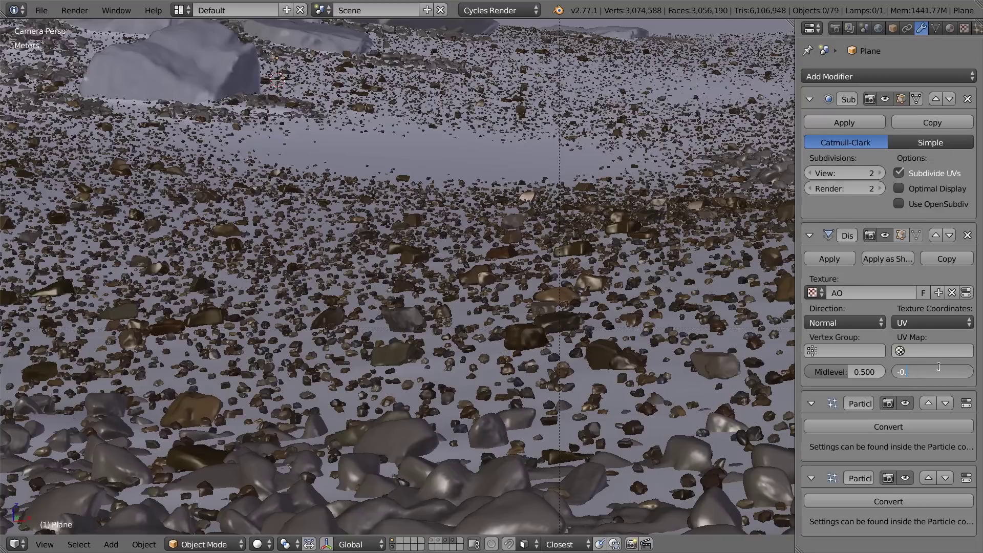
{"action": "type", "text": "2"}
{"action": "key", "text": "Return"}
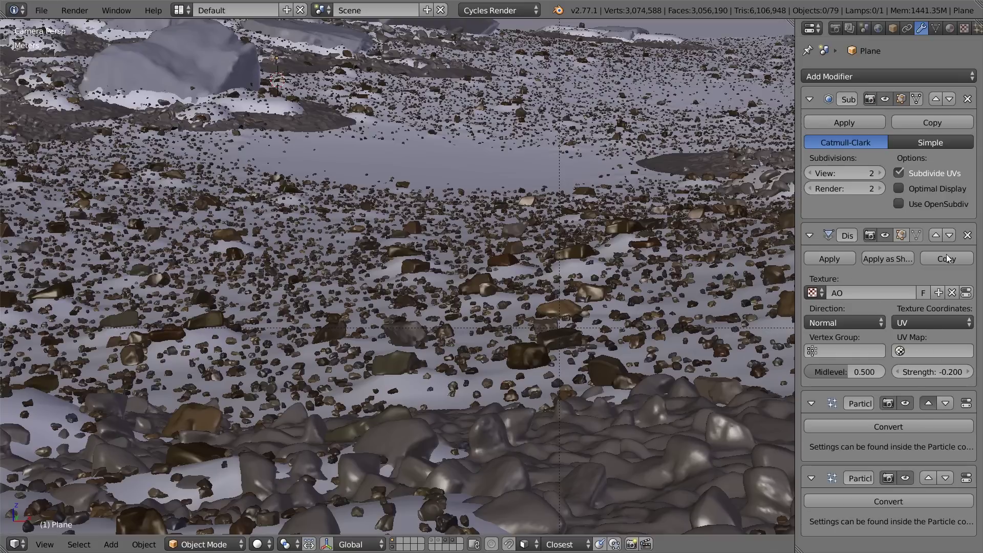
Move both particle systems above the Subdivision Surface and Displace modifiers to compare how the pebbles sit on the ground
{"action": "left_click", "coordinate": [939, 238]}
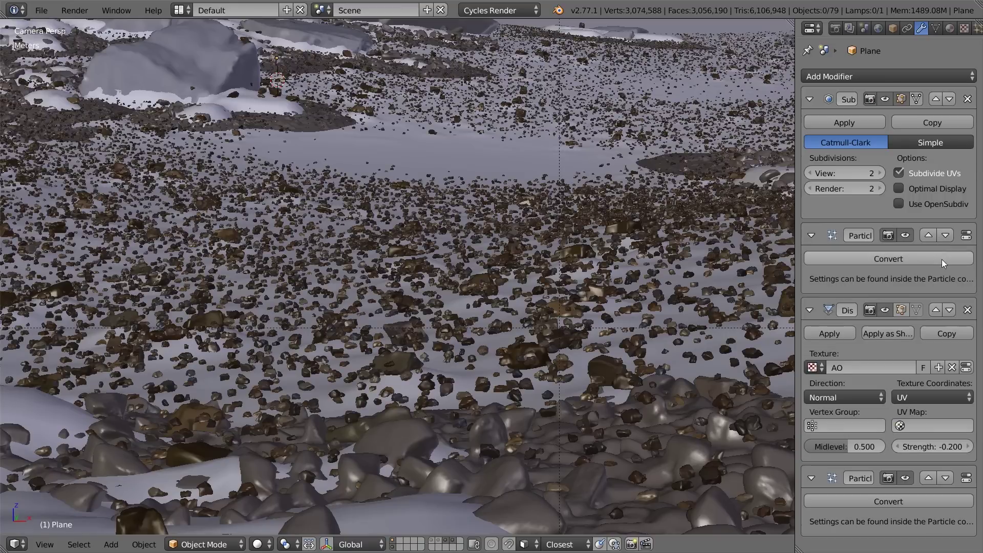
{"action": "left_click", "coordinate": [930, 236]}
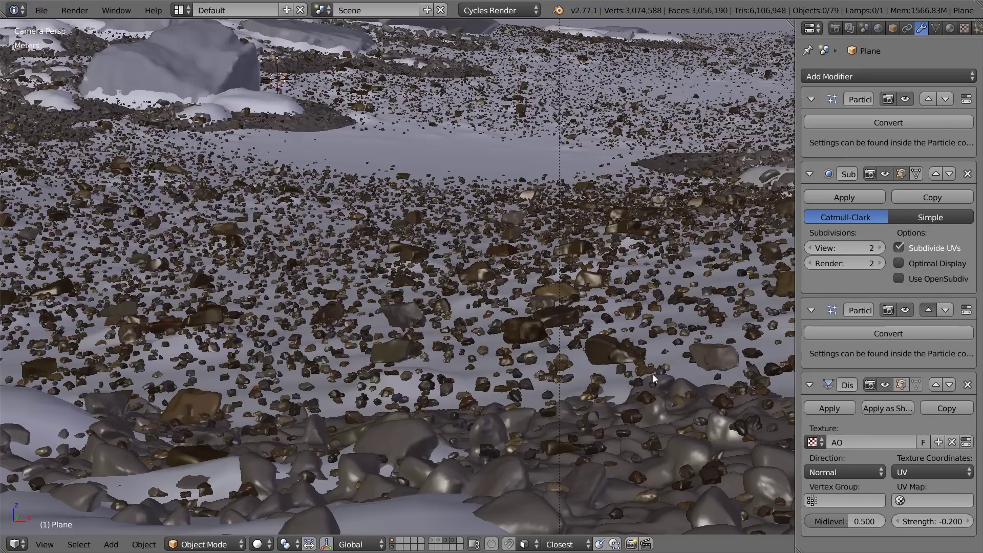
{"action": "scroll", "coordinate": [616, 235], "scroll_direction": "up", "scroll_amount": 2}
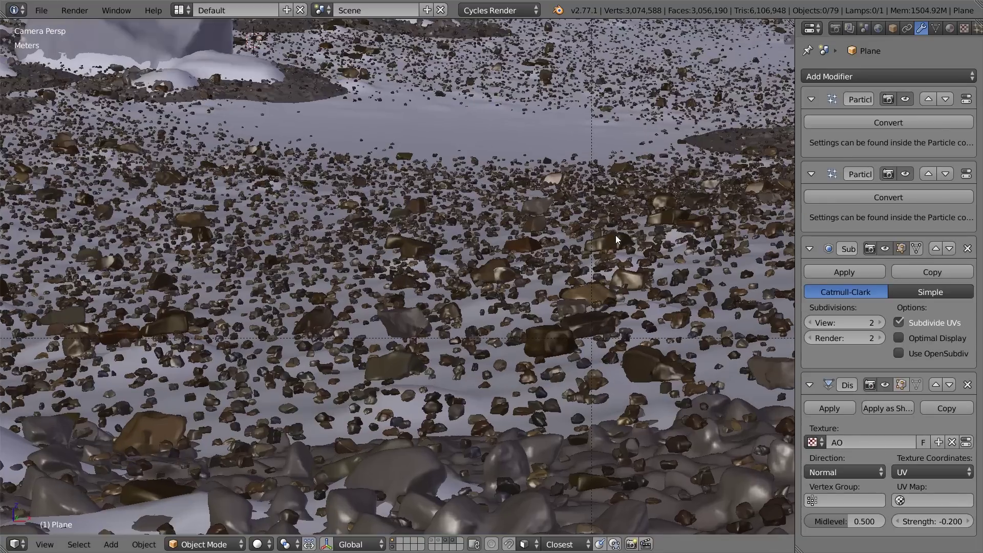
{"action": "key", "text": "z"}
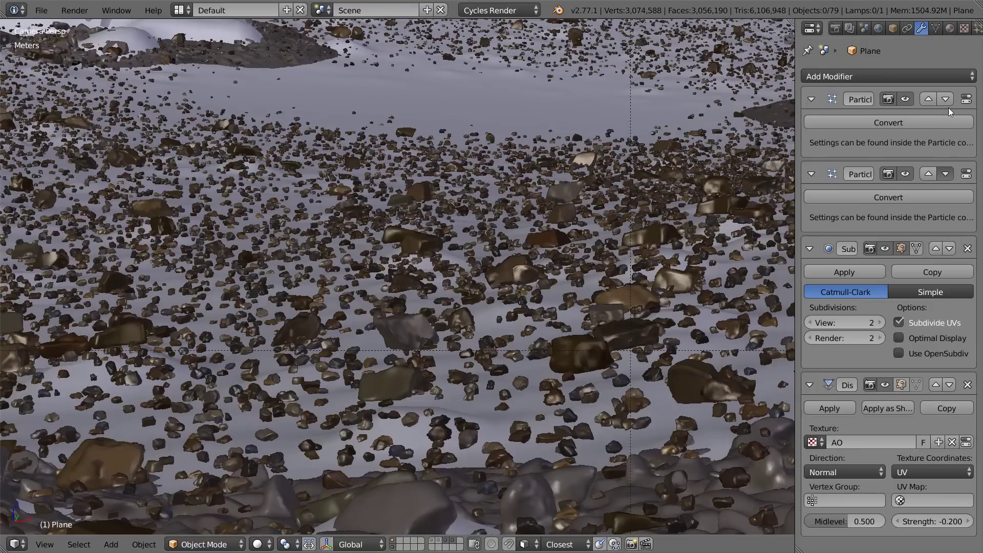
Restore the ground plane's Subdivision Surface and Displace modifiers above both particle systems
{"action": "left_click", "coordinate": [935, 249]}
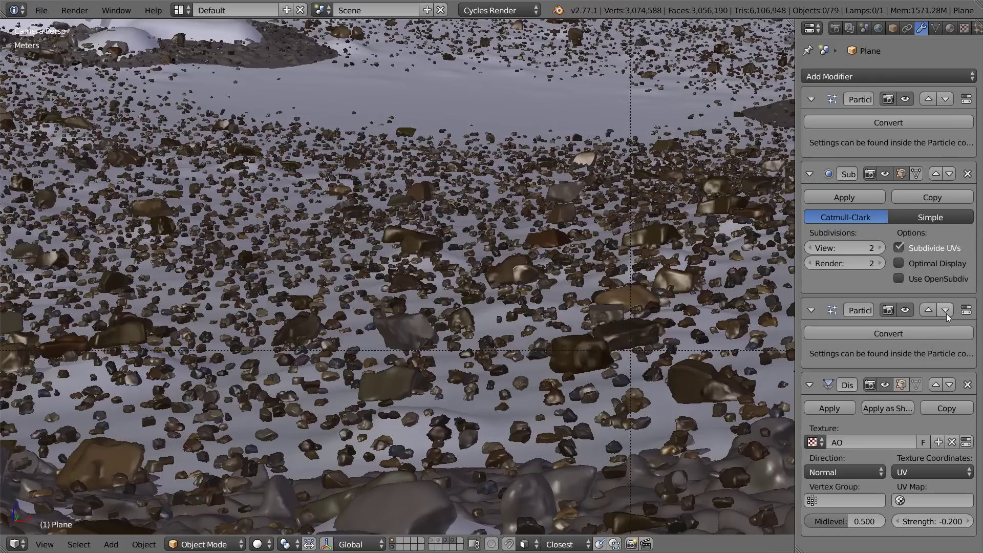
{"action": "left_click", "coordinate": [948, 97]}
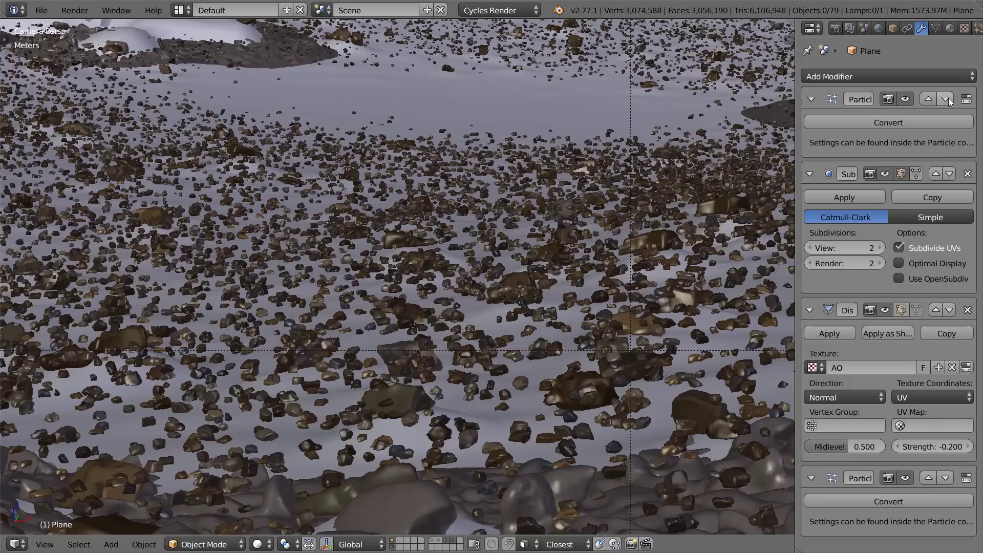
{"action": "left_click", "coordinate": [935, 173]}
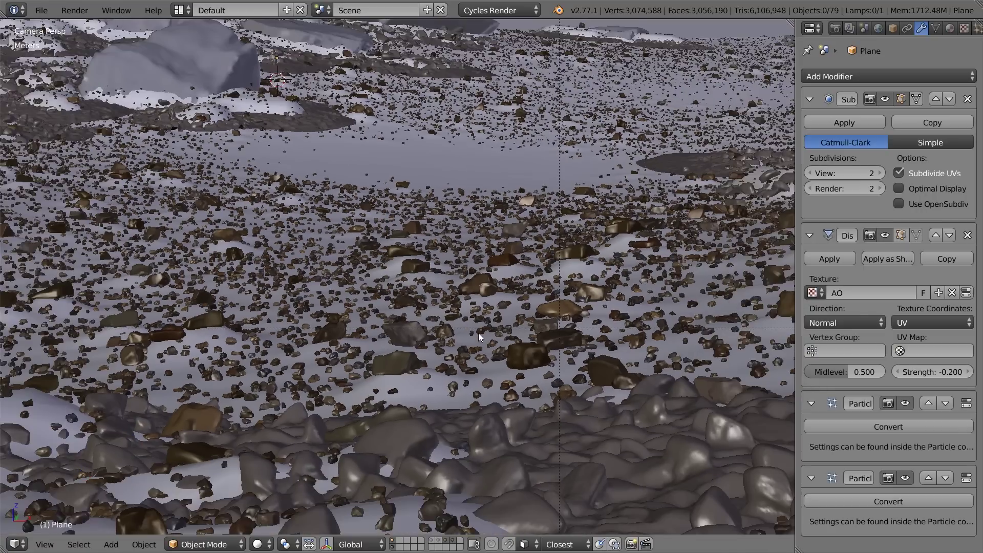
{"action": "scroll", "coordinate": [478, 332], "scroll_direction": "down", "scroll_amount": 1}
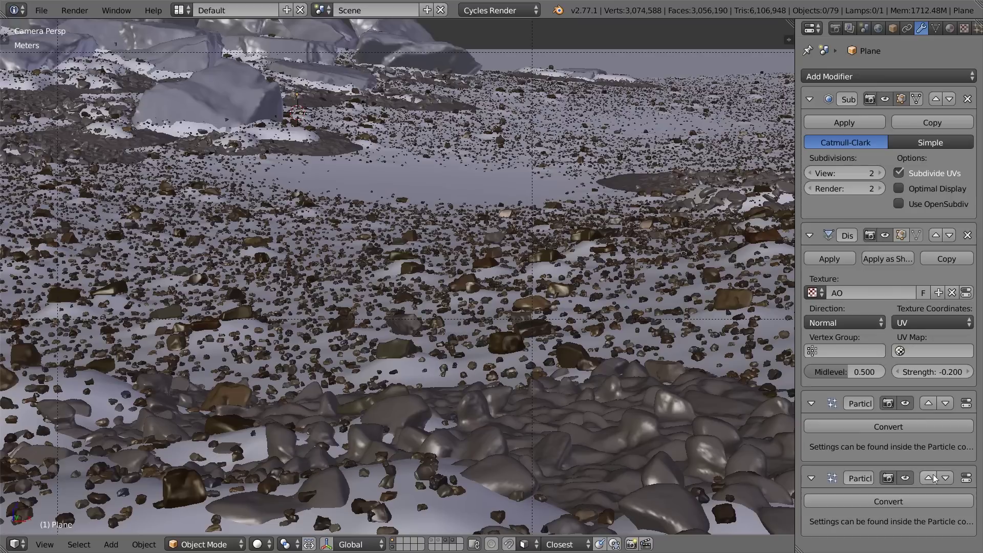
Try one particle system between the Subdivision Surface and Displace modifiers, and return it below Displace
{"action": "left_click", "coordinate": [927, 403]}
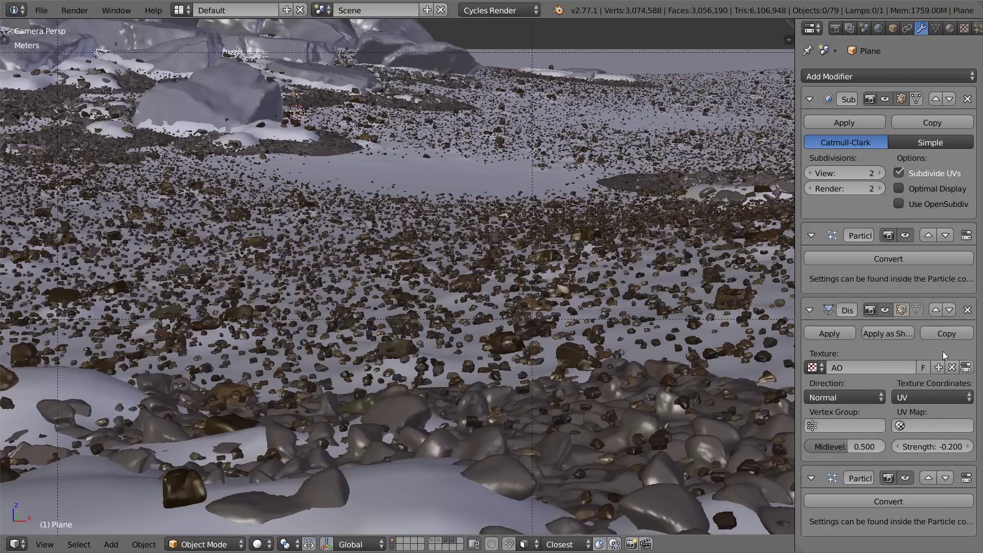
{"action": "left_click", "coordinate": [946, 235]}
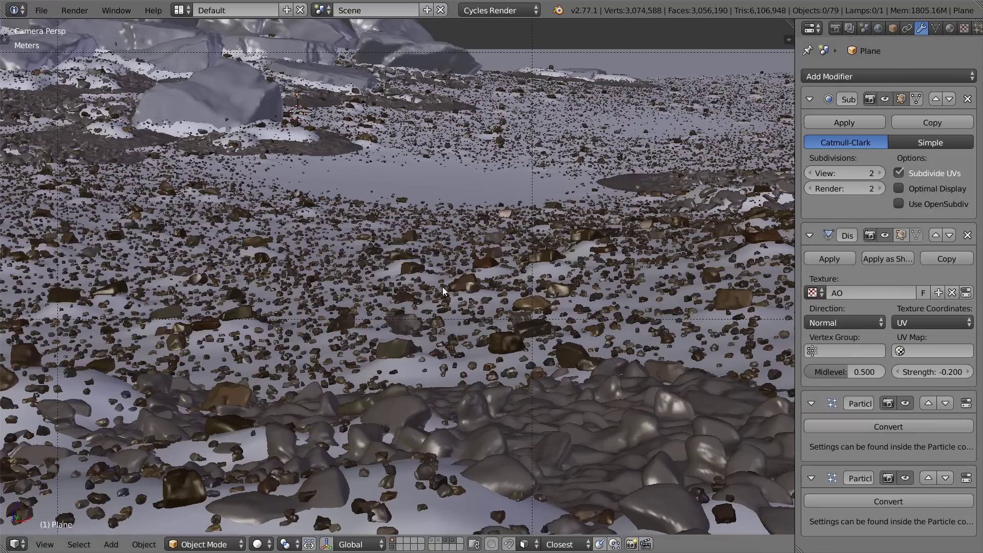
Set the Displace strength of the ground plane to -0.08
{"action": "key", "text": "a"}
{"action": "key", "text": "a"}
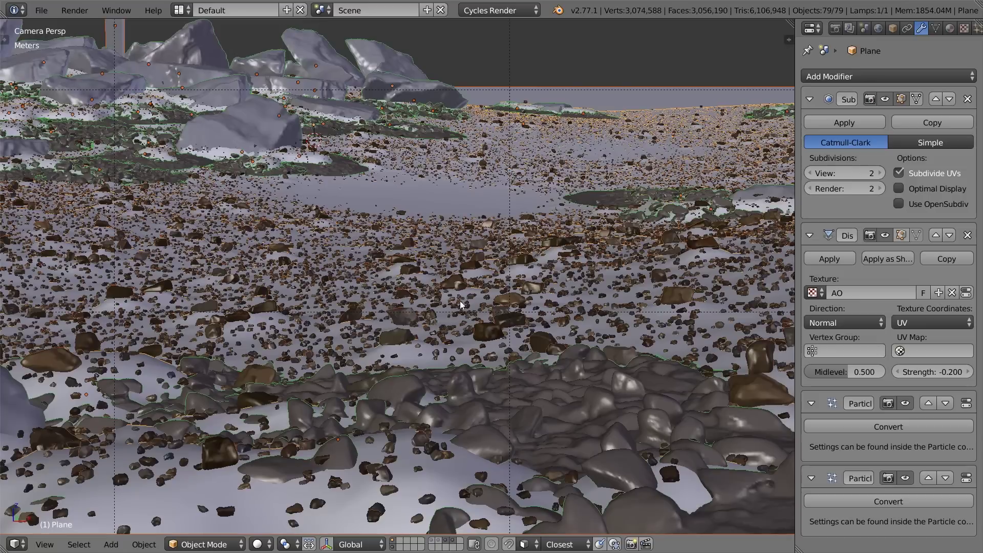
{"action": "left_click", "coordinate": [945, 371]}
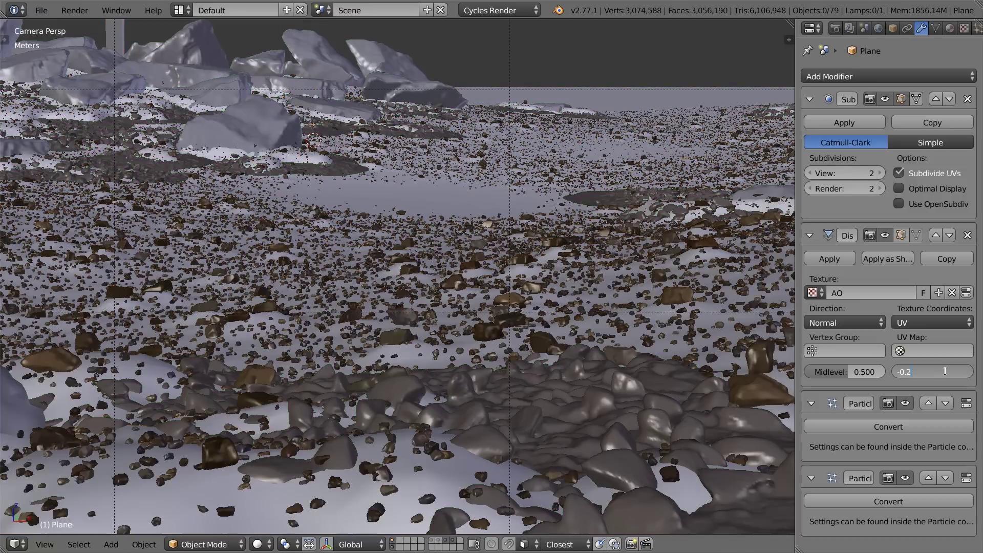
{"action": "type", "text": "-0.08"}
{"action": "key", "text": "Return"}
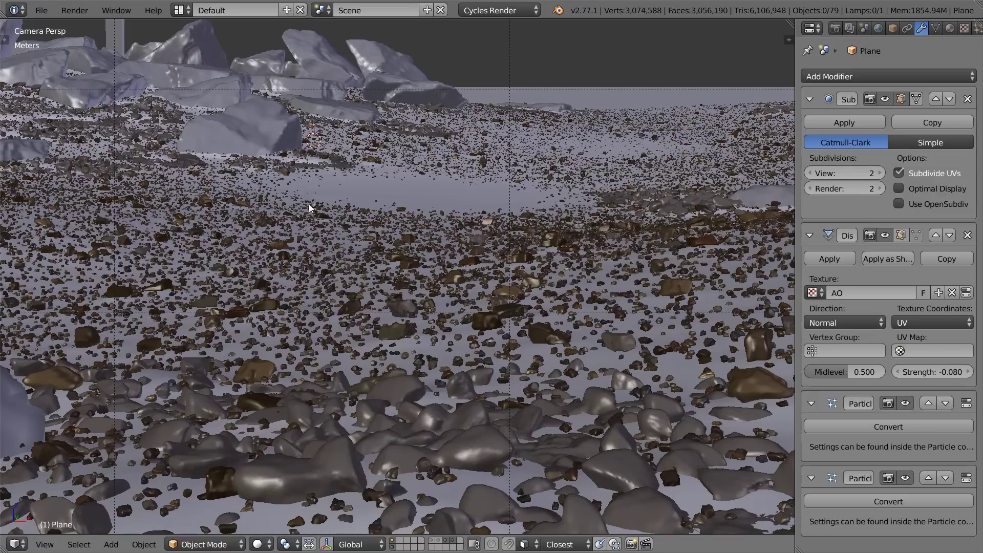
Examine the displaced sand and pebbles around the large boulders and the flat patch in front of them
{"action": "middle_click_drag", "start_coordinate": [298, 177], "coordinate": [383, 239], "text": "shift"}
{"action": "scroll", "coordinate": [383, 238], "scroll_direction": "up", "scroll_amount": 1}
{"action": "scroll", "coordinate": [383, 239], "scroll_direction": "up", "scroll_amount": 5}
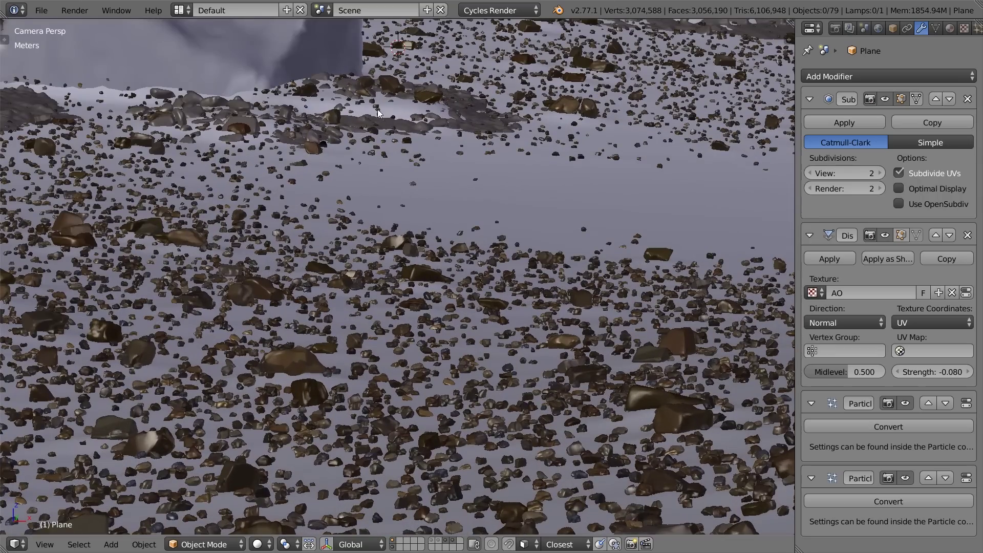
{"action": "middle_click_drag", "start_coordinate": [441, 222], "coordinate": [745, 343], "text": "shift"}
{"action": "scroll", "coordinate": [711, 330], "scroll_direction": "down", "scroll_amount": 1}
{"action": "scroll", "coordinate": [711, 330], "scroll_direction": "down", "scroll_amount": 5}
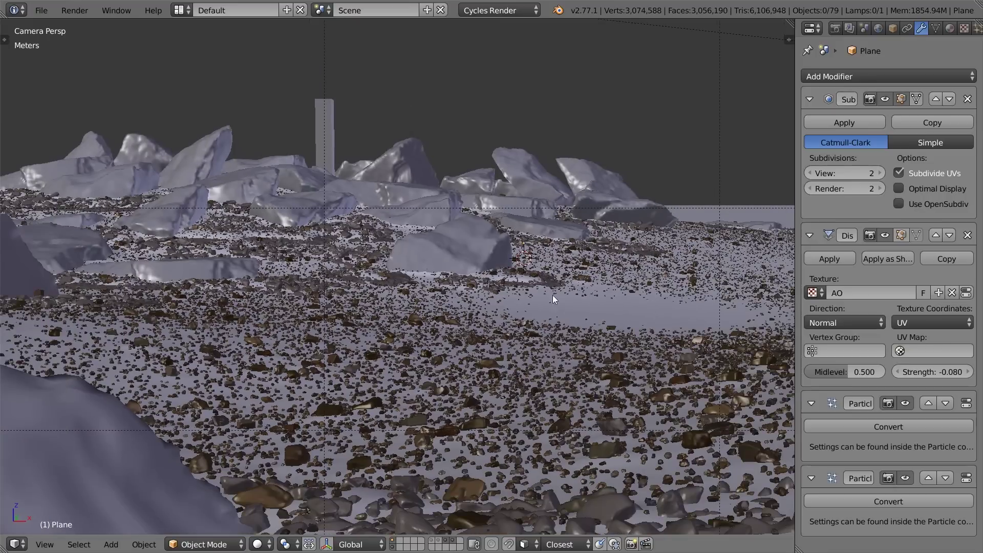
{"action": "middle_click_drag", "start_coordinate": [552, 296], "coordinate": [445, 275], "text": "shift"}
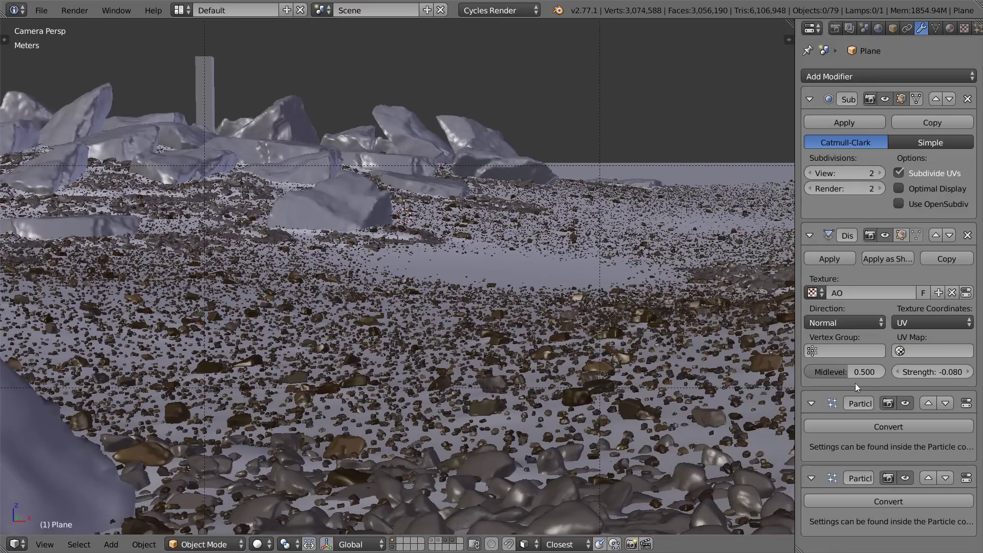
Select the small rock heap beside the large boulder, adjust its height along the Z axis, and deselect it
{"action": "right_click", "coordinate": [425, 236]}
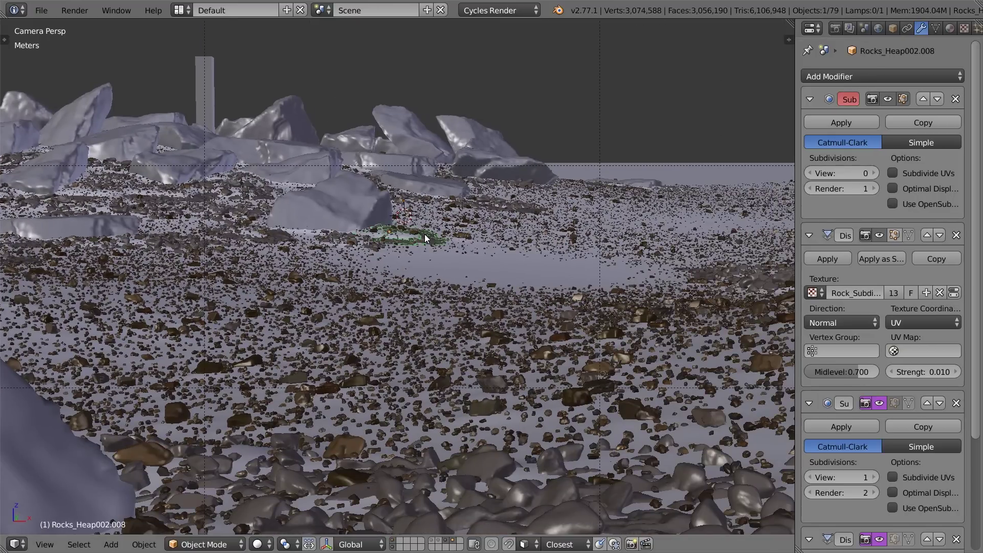
{"action": "scroll", "coordinate": [425, 235], "scroll_direction": "up", "scroll_amount": 4}
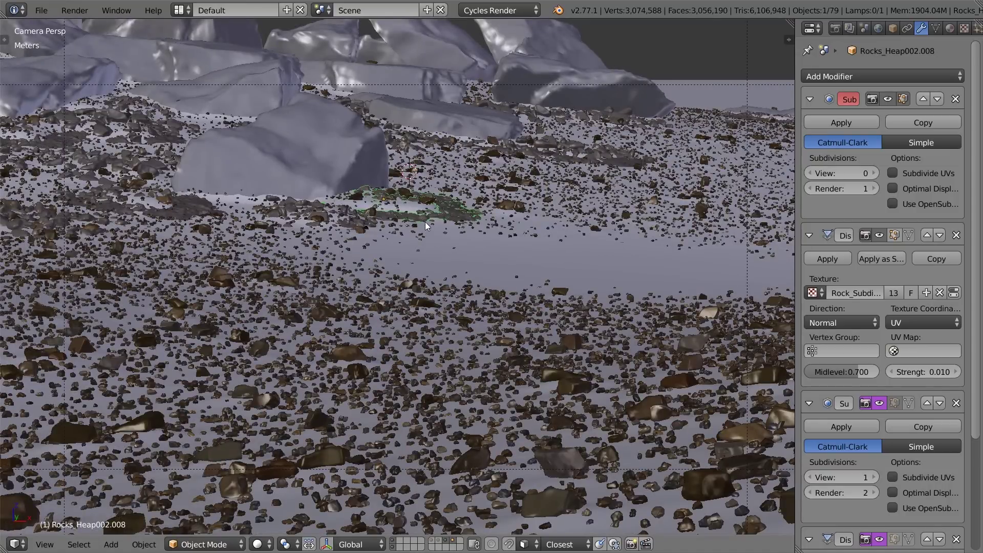
{"action": "key", "text": "g"}
{"action": "key", "text": "z"}
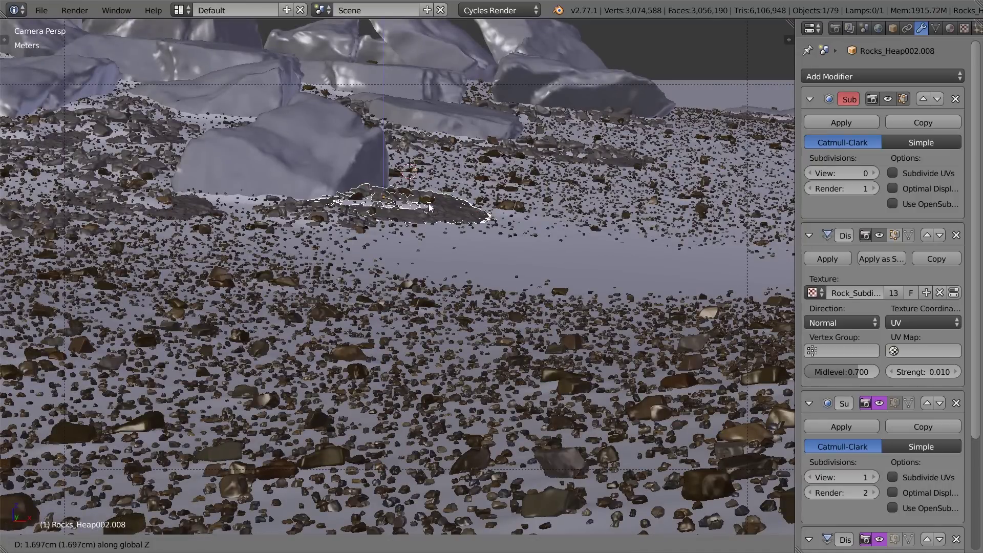
{"action": "left_click", "coordinate": [434, 231]}
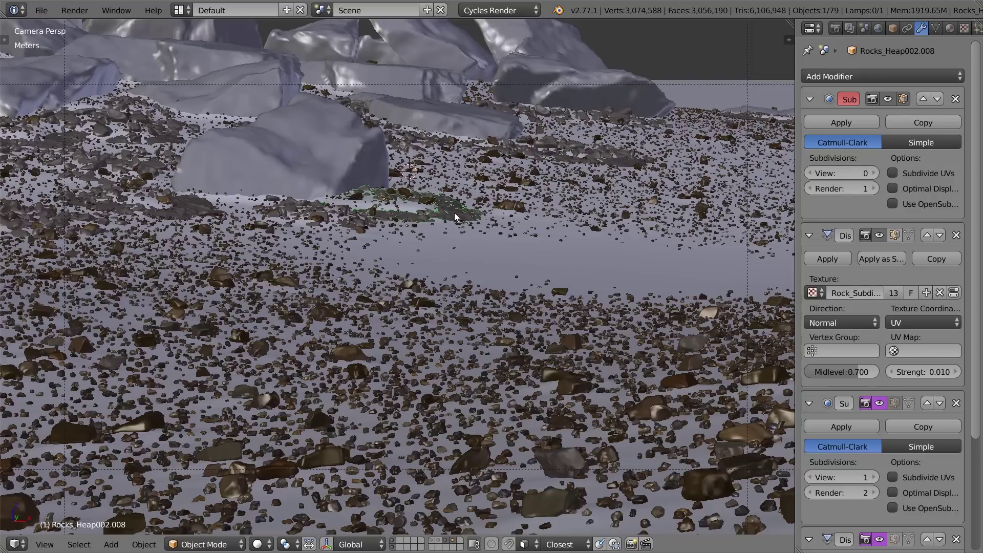
{"action": "key", "text": "a"}
Select the ground plane, set its Subdivision Surface to 3 levels for both view and render, and check the ground around the boulders
{"action": "scroll", "coordinate": [447, 302], "scroll_direction": "down", "scroll_amount": 2}
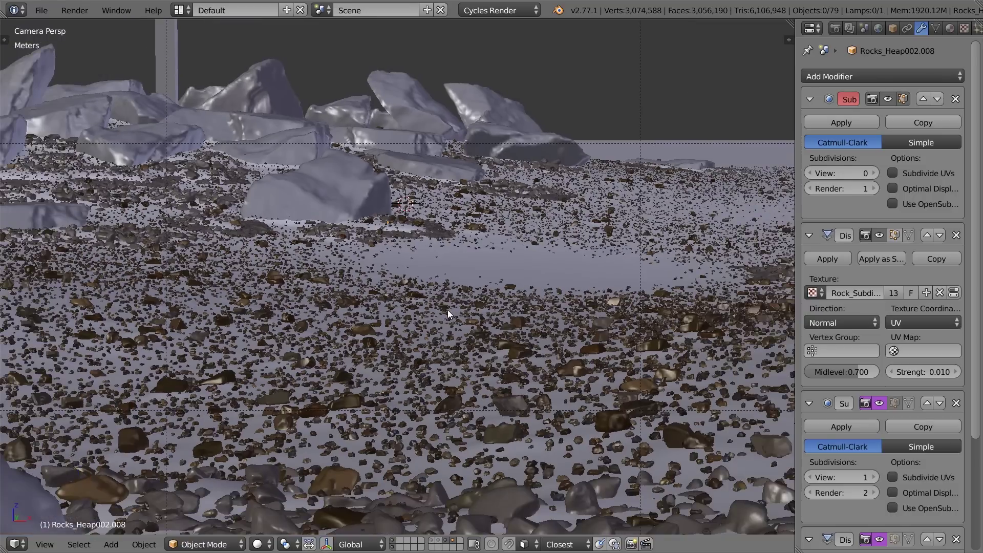
{"action": "scroll", "coordinate": [448, 309], "scroll_direction": "down", "scroll_amount": 5}
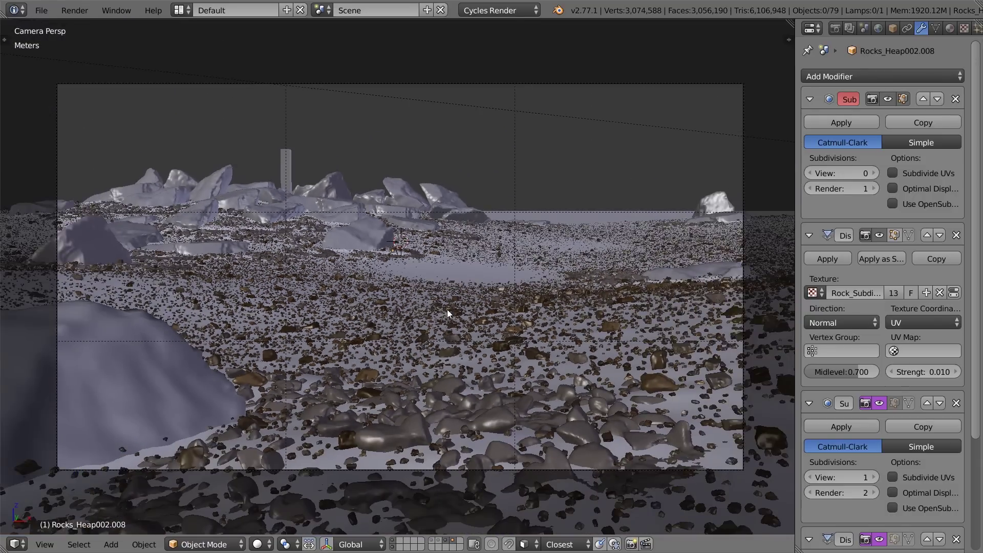
{"action": "scroll", "coordinate": [447, 308], "scroll_direction": "up", "scroll_amount": 2}
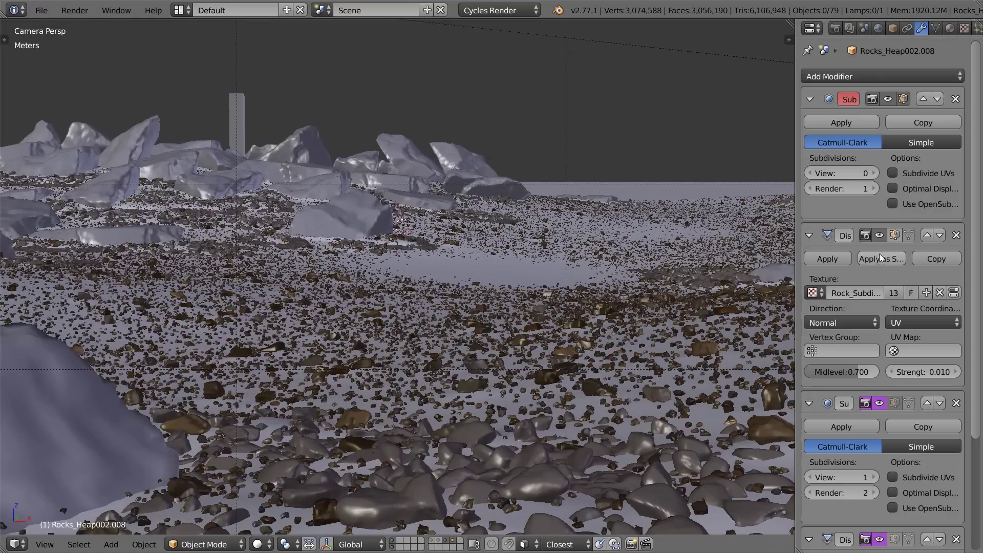
{"action": "right_click", "coordinate": [496, 264]}
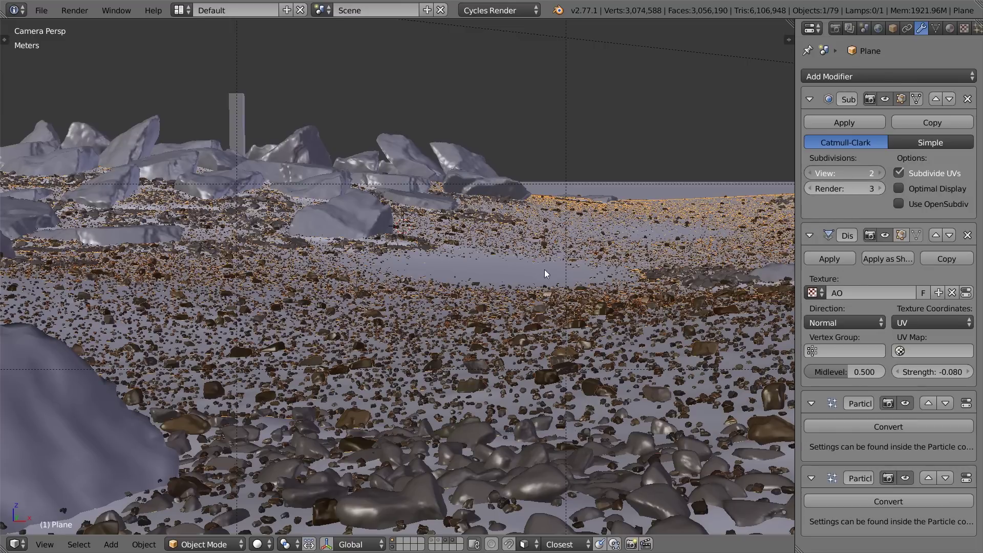
{"action": "key", "text": "ctrl+3"}
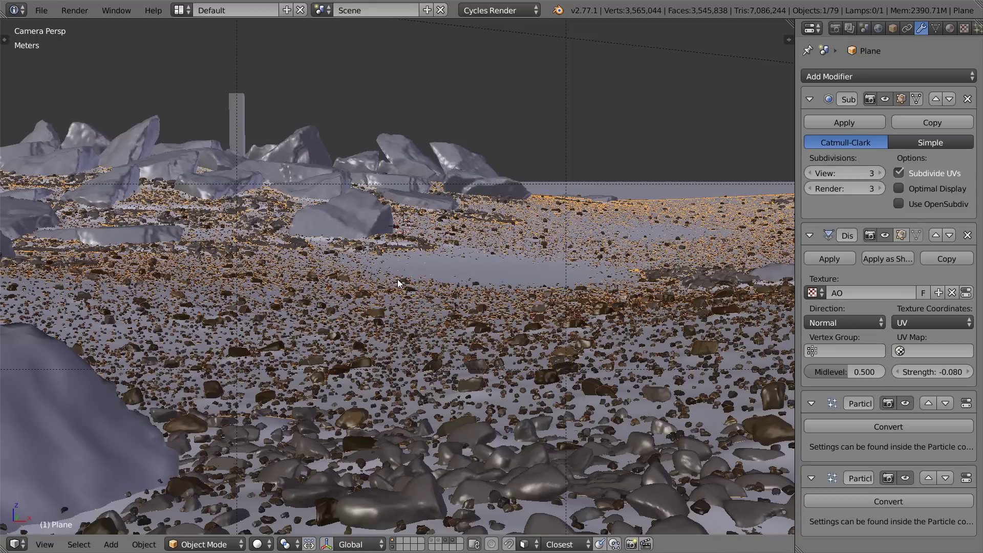
{"action": "key", "text": "a"}
{"action": "scroll", "coordinate": [397, 277], "scroll_direction": "up", "scroll_amount": 3}
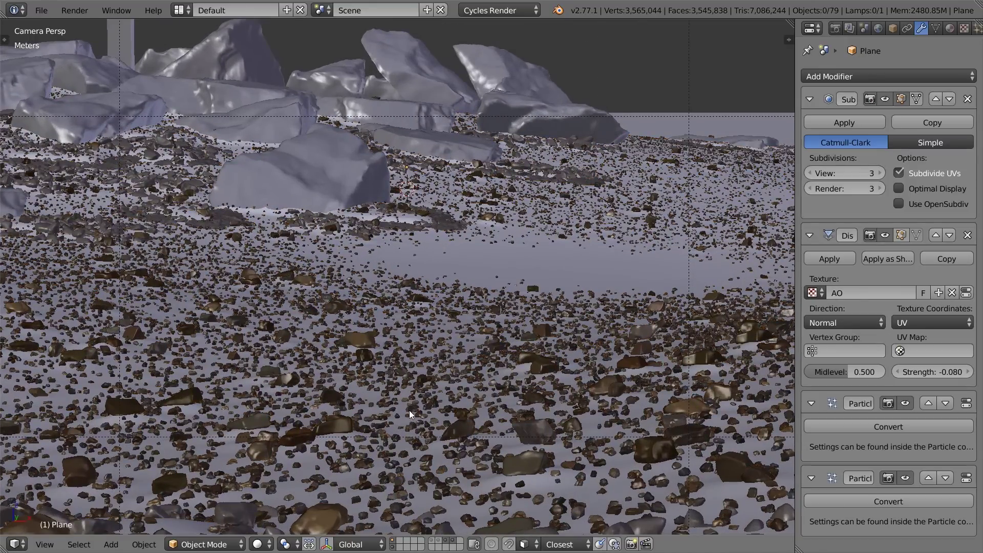
{"action": "scroll", "coordinate": [365, 409], "scroll_direction": "down", "scroll_amount": 2}
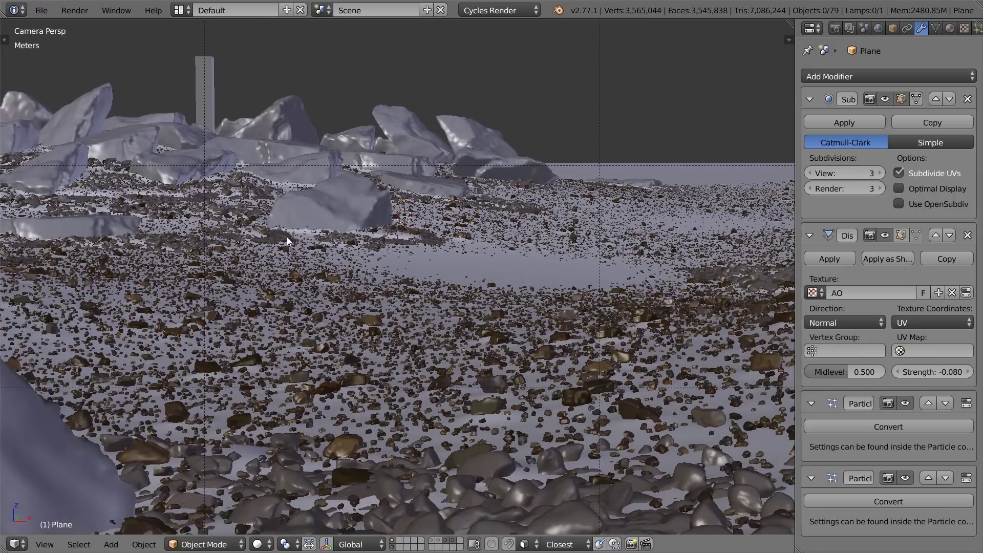
{"action": "scroll", "coordinate": [287, 236], "scroll_direction": "up", "scroll_amount": 5}
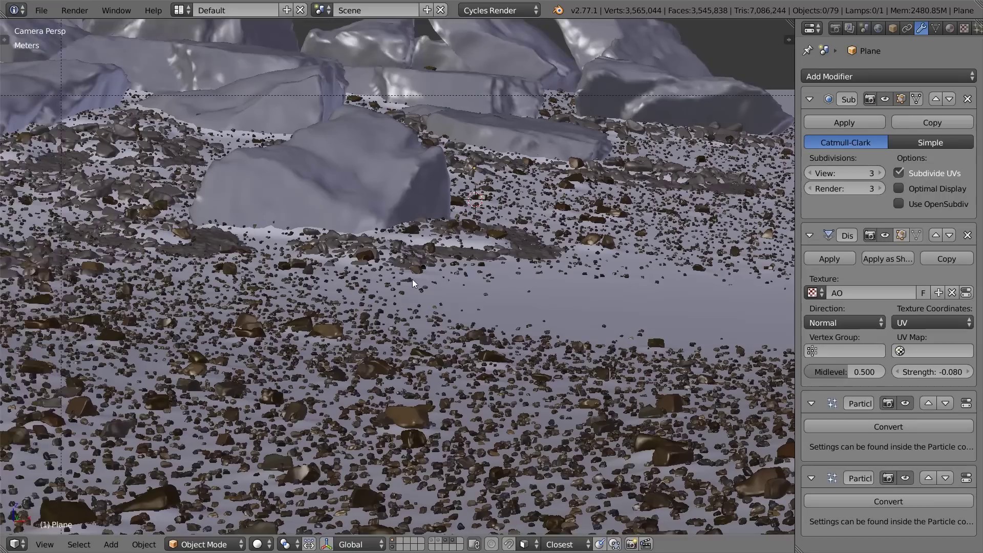
Set the Displace strength of the ground plane to -0.095
{"action": "middle_click_drag", "start_coordinate": [413, 280], "coordinate": [445, 305], "text": "shift"}
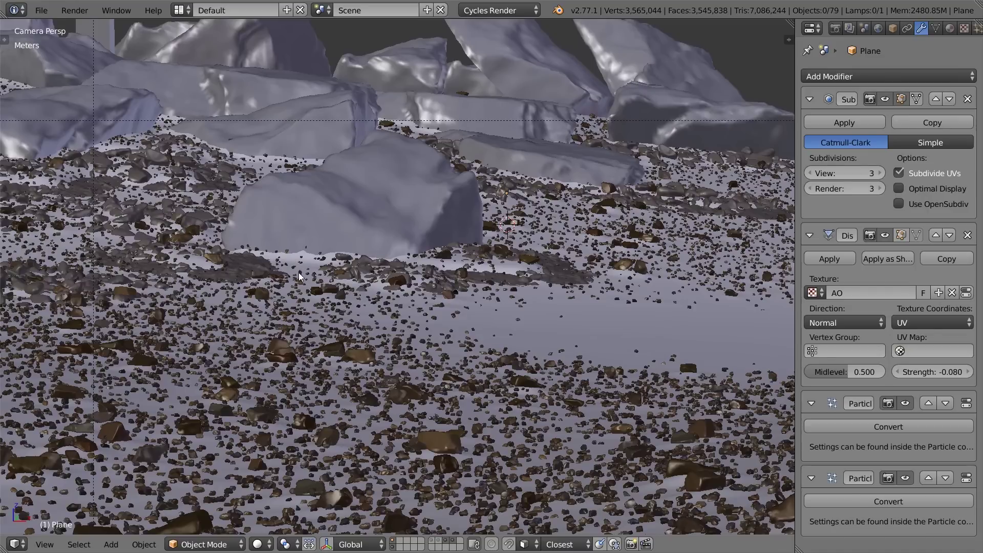
{"action": "scroll", "coordinate": [299, 276], "scroll_direction": "down", "scroll_amount": 5}
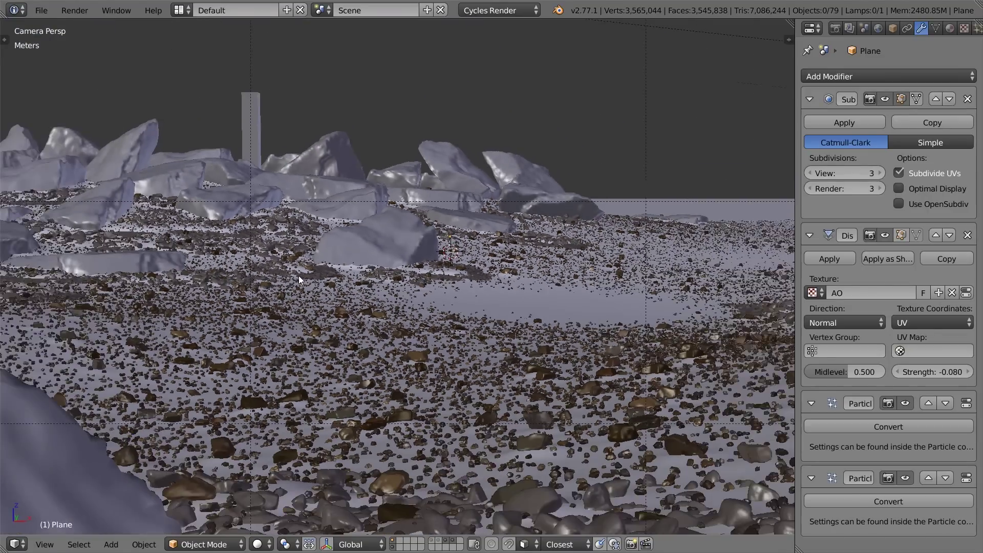
{"action": "scroll", "coordinate": [299, 275], "scroll_direction": "down", "scroll_amount": 2}
{"action": "middle_click_drag", "start_coordinate": [586, 324], "coordinate": [561, 321], "text": "shift"}
{"action": "scroll", "coordinate": [560, 320], "scroll_direction": "down", "scroll_amount": 1}
{"action": "key", "text": "a"}
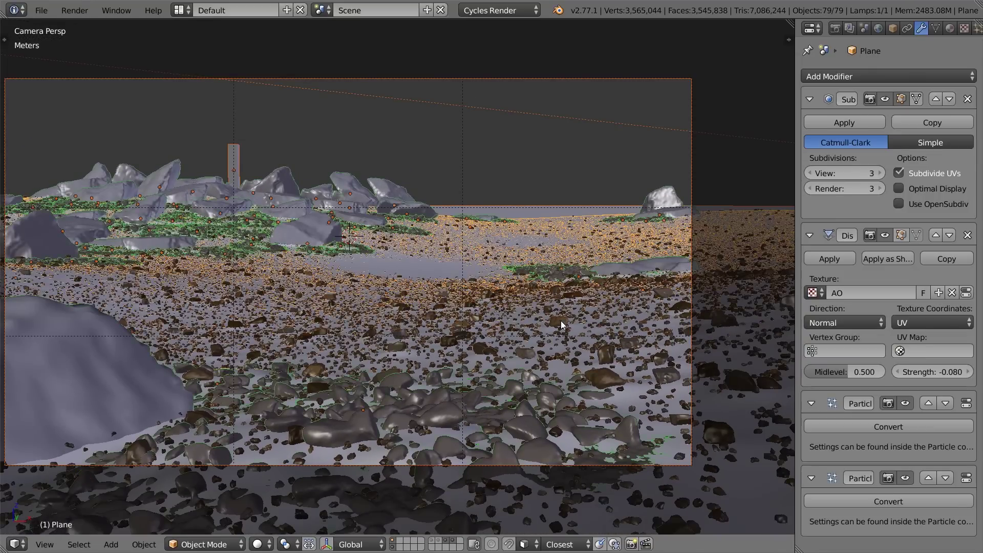
{"action": "key", "text": "a"}
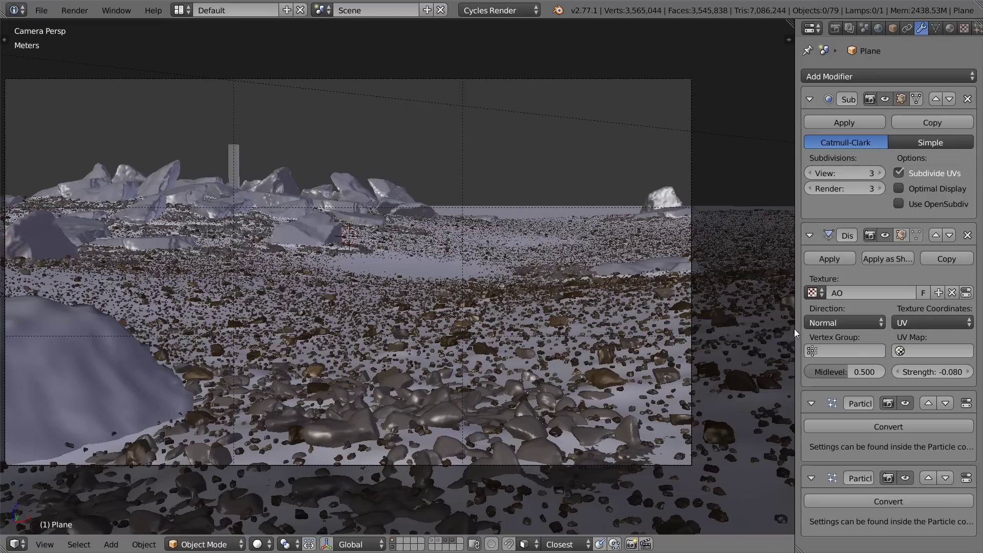
{"action": "left_click", "coordinate": [932, 372]}
{"action": "type", "text": "-0.095"}
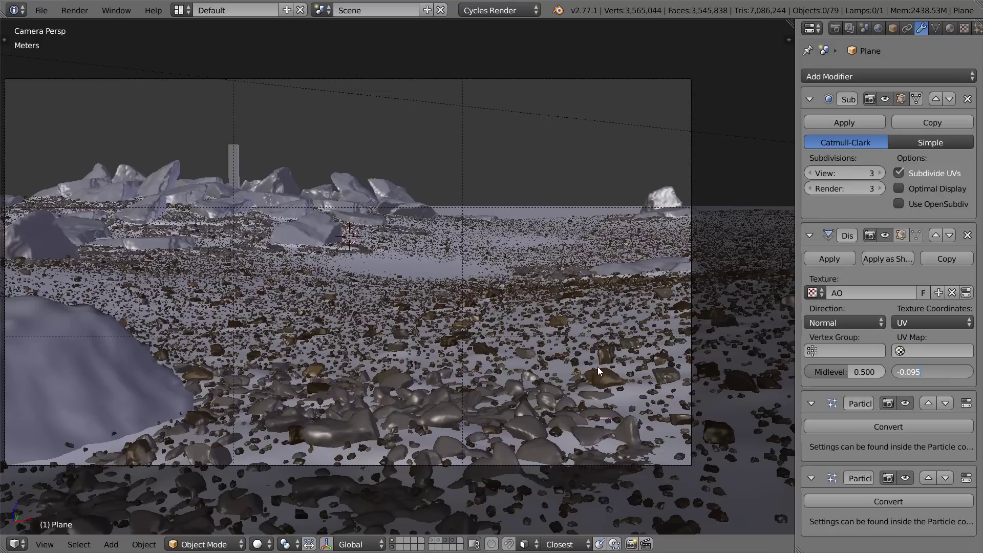
{"action": "key", "text": "Return"}
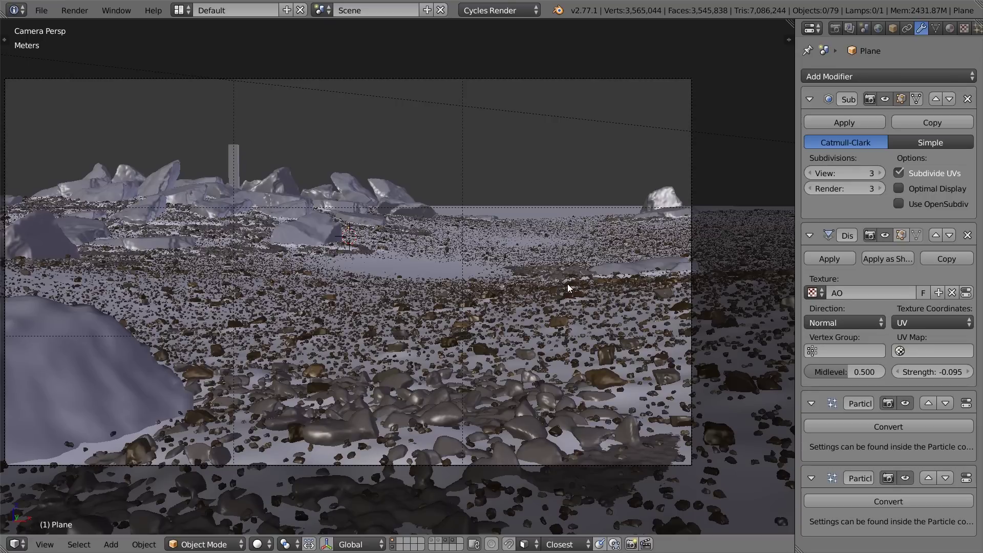
Save the scene as a new incremental file named redo7.blend
{"action": "key", "text": "ctrl+s"}
{"action": "key", "text": "ctrl+shift+s"}
{"action": "key", "text": "KP_Add"}
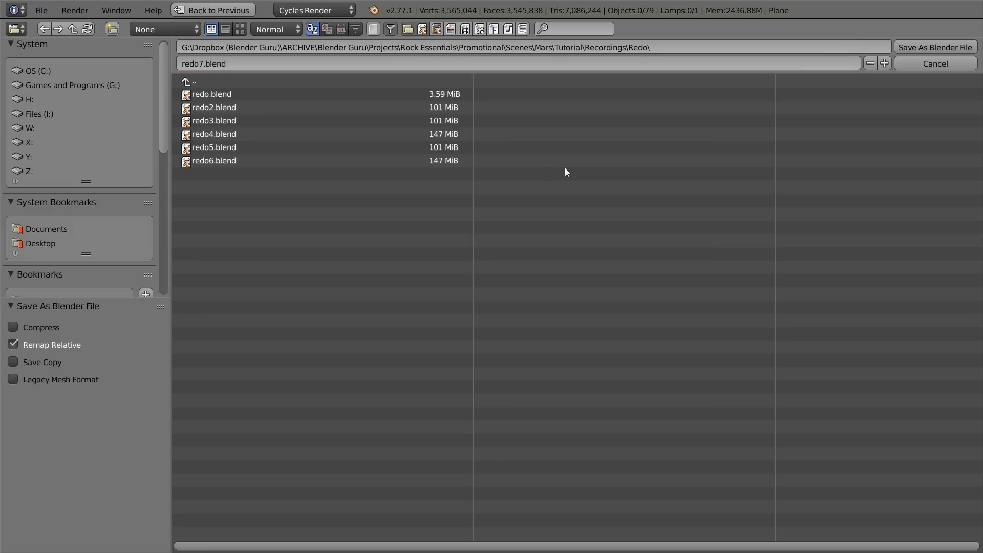
{"action": "key", "text": "Return"}
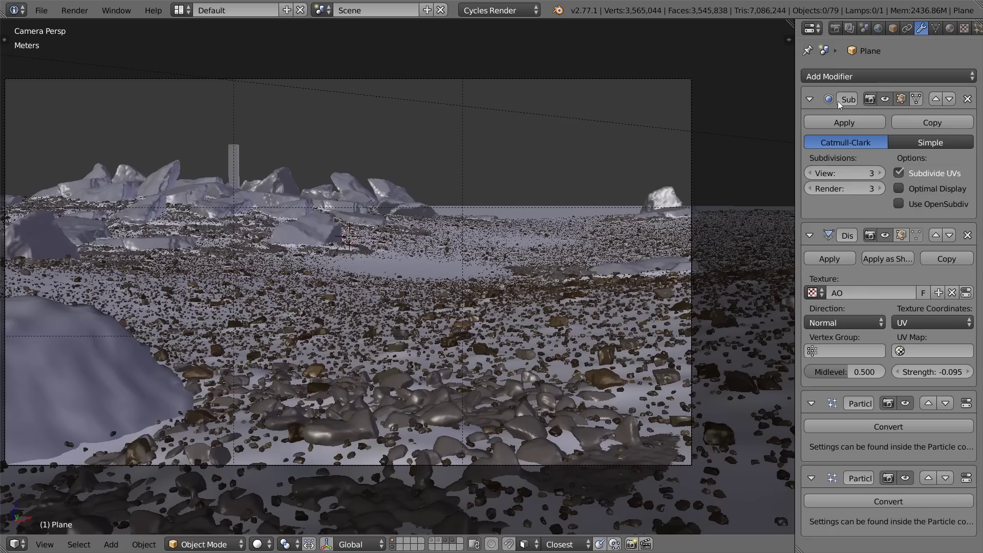
Choose the empty render slot 3 and render the camera view into it
{"action": "left_click", "coordinate": [834, 28]}
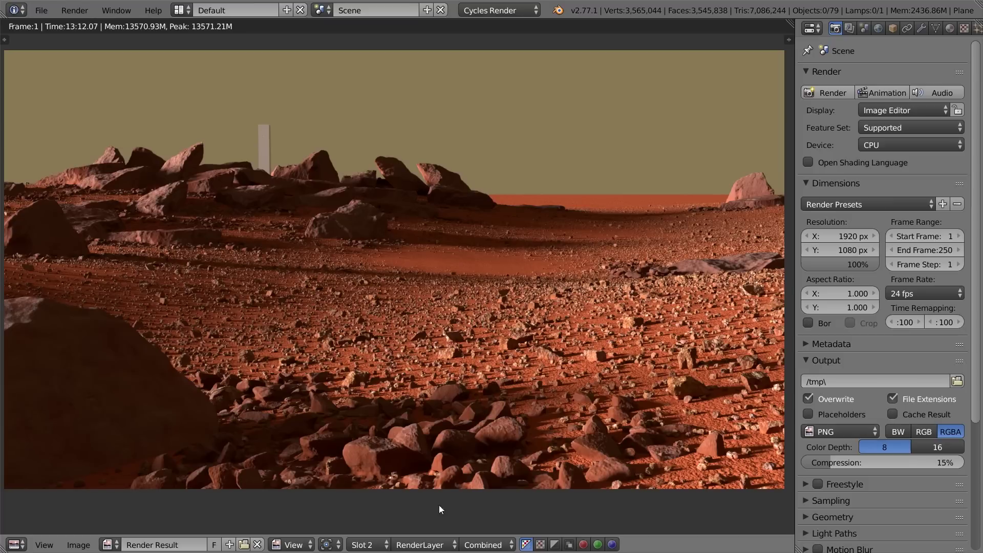
{"action": "left_click", "coordinate": [364, 544]}
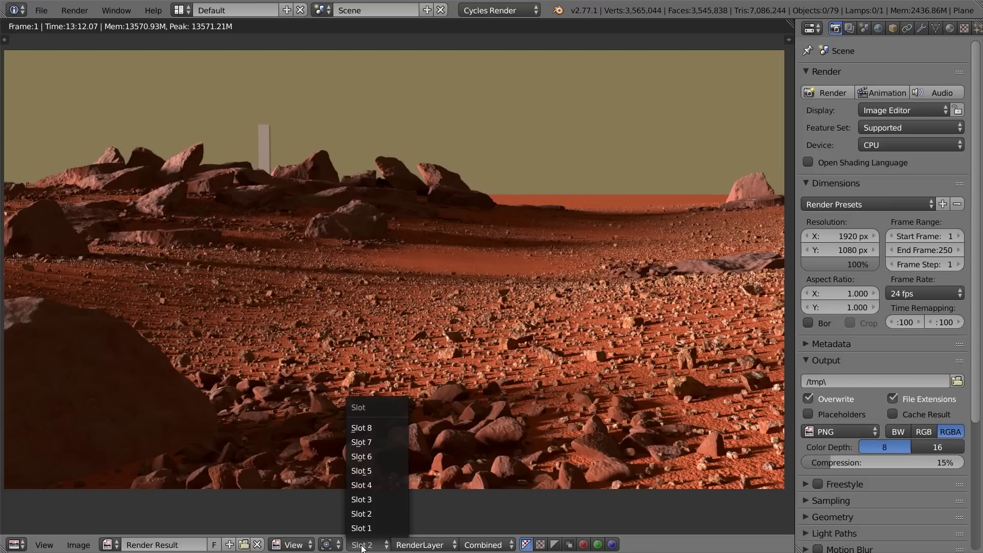
{"action": "left_click", "coordinate": [381, 500]}
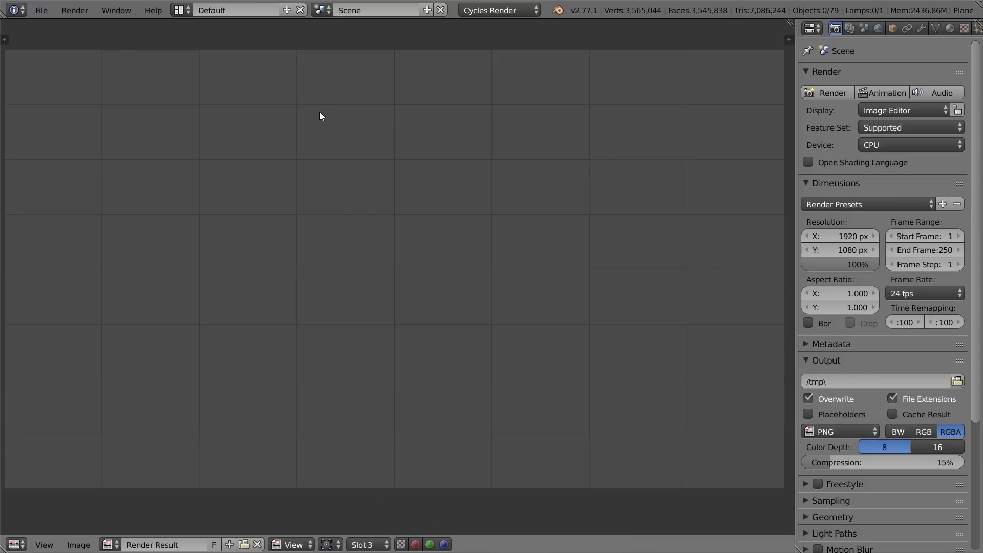
{"action": "key", "text": "F12"}
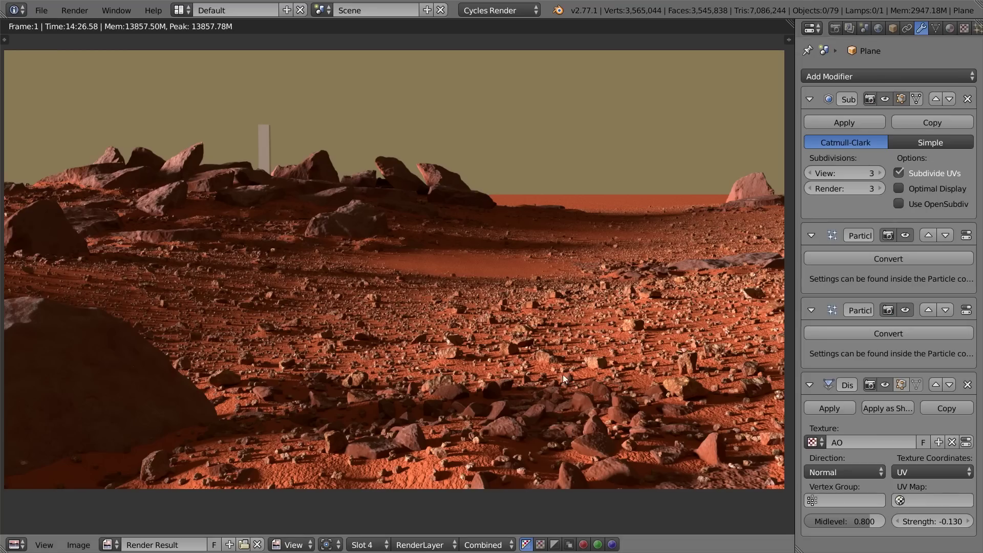
Compare the renders in slots 1 to 4, checking the sand build-up around the foreground rocks and pebbles
{"action": "scroll", "coordinate": [567, 379], "scroll_direction": "up", "scroll_amount": 1}
{"action": "mouse_move", "coordinate": [568, 379]}
{"action": "middle_mouse_down"}
{"action": "mouse_move", "coordinate": [478, 356]}
{"action": "mouse_move", "coordinate": [568, 368]}
{"action": "middle_mouse_up"}
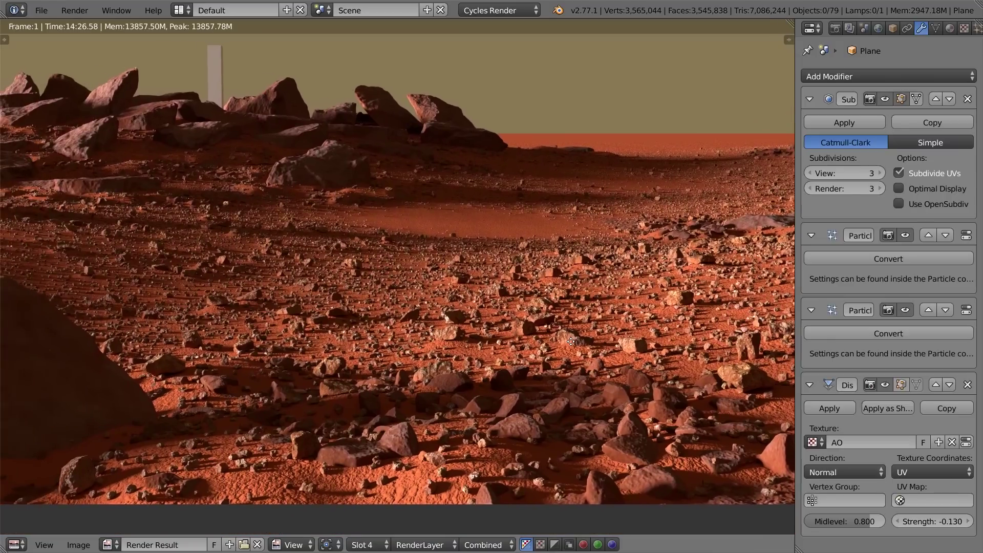
{"action": "key", "text": "j"}
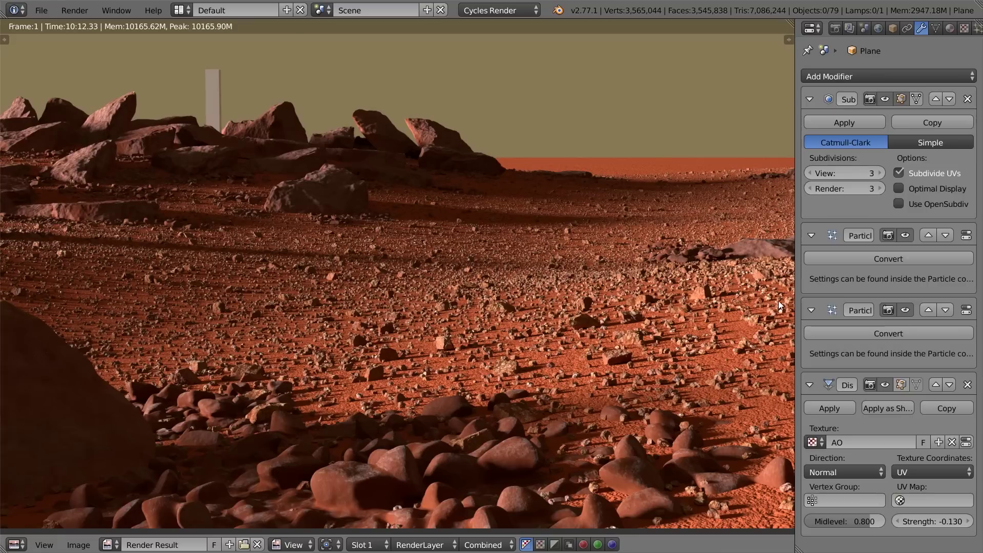
{"action": "key", "text": "j"}
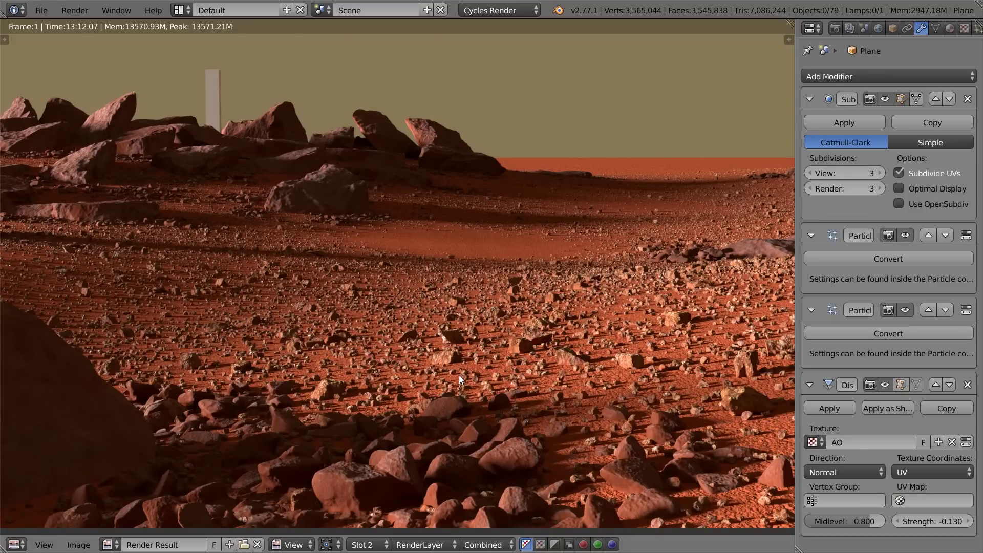
{"action": "key", "text": "j"}
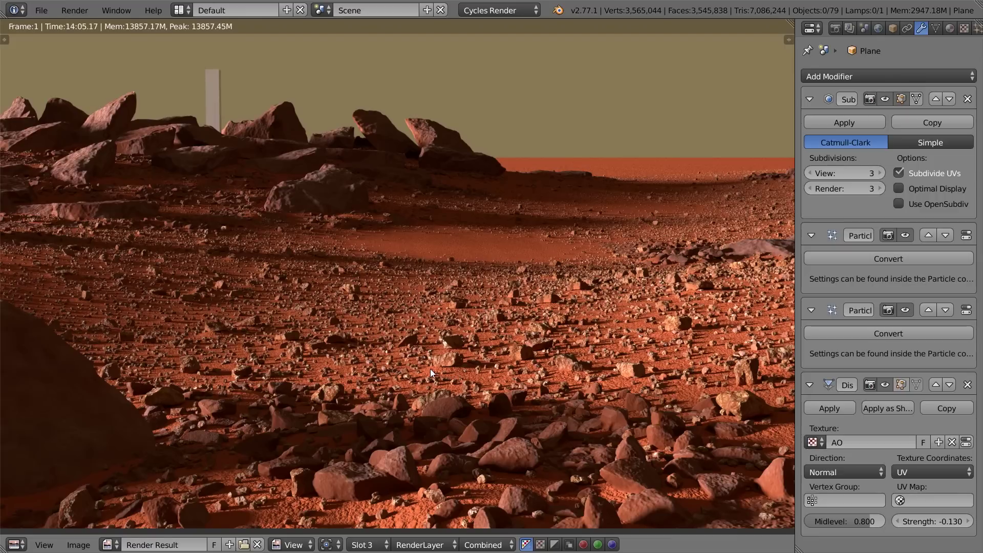
{"action": "left_click", "coordinate": [368, 544]}
{"action": "left_click", "coordinate": [379, 514]}
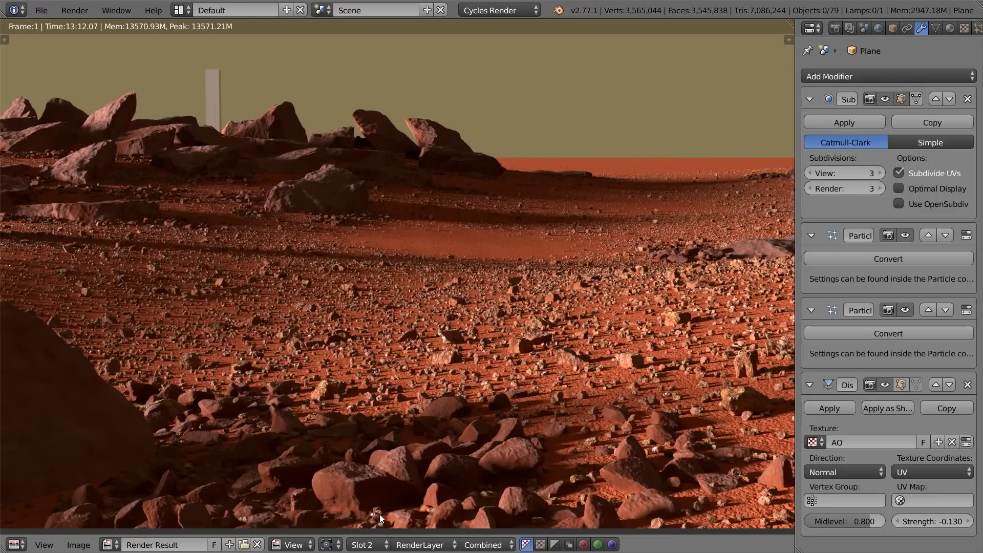
{"action": "left_click", "coordinate": [368, 545]}
{"action": "left_click", "coordinate": [387, 498]}
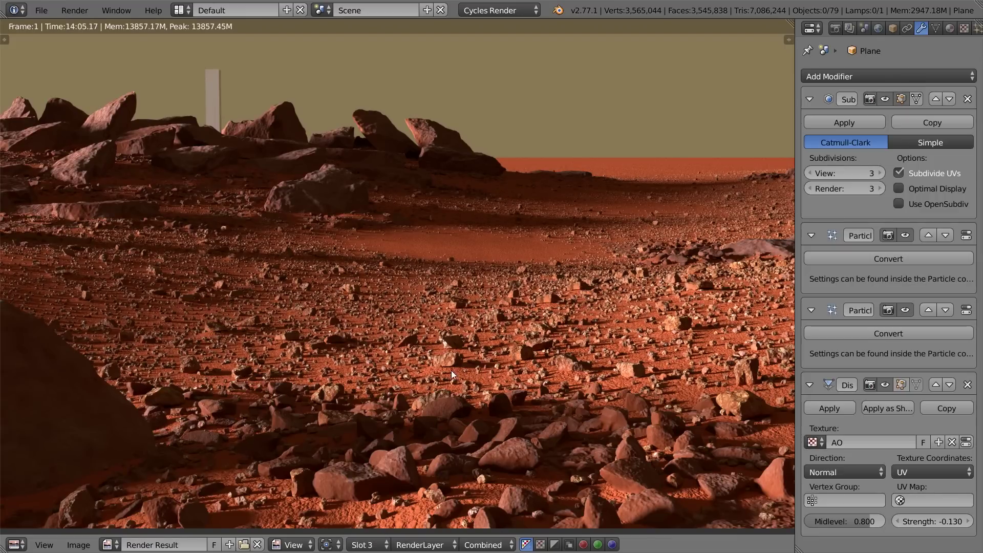
{"action": "left_click", "coordinate": [369, 544]}
{"action": "left_click", "coordinate": [382, 489]}
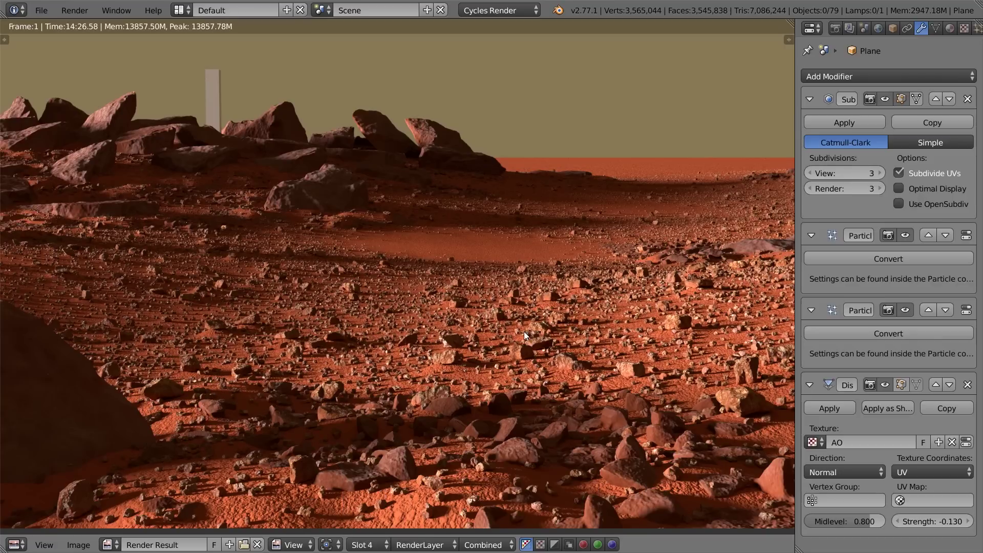
Select render slot 5 and return from the render result to the 3D camera view
{"action": "left_click", "coordinate": [368, 545]}
{"action": "left_click", "coordinate": [390, 472]}
{"action": "key", "text": "Escape"}
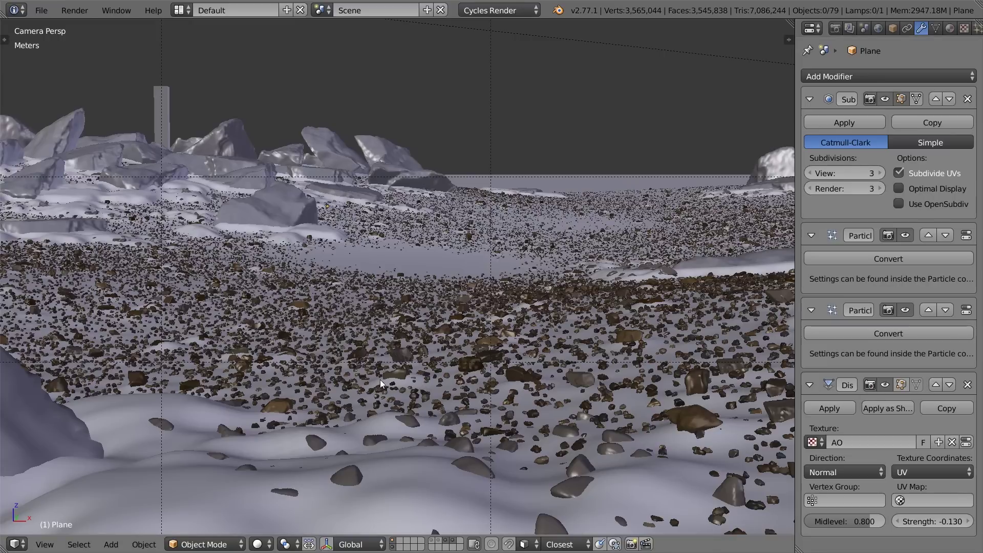
Try a Midlevel of 0.5 in the ground plane's Displace modifier
{"action": "scroll", "coordinate": [536, 351], "scroll_direction": "up", "scroll_amount": 1}
{"action": "scroll", "coordinate": [536, 352], "scroll_direction": "up", "scroll_amount": 1}
{"action": "middle_click_drag", "start_coordinate": [375, 289], "coordinate": [490, 322], "text": "shift"}
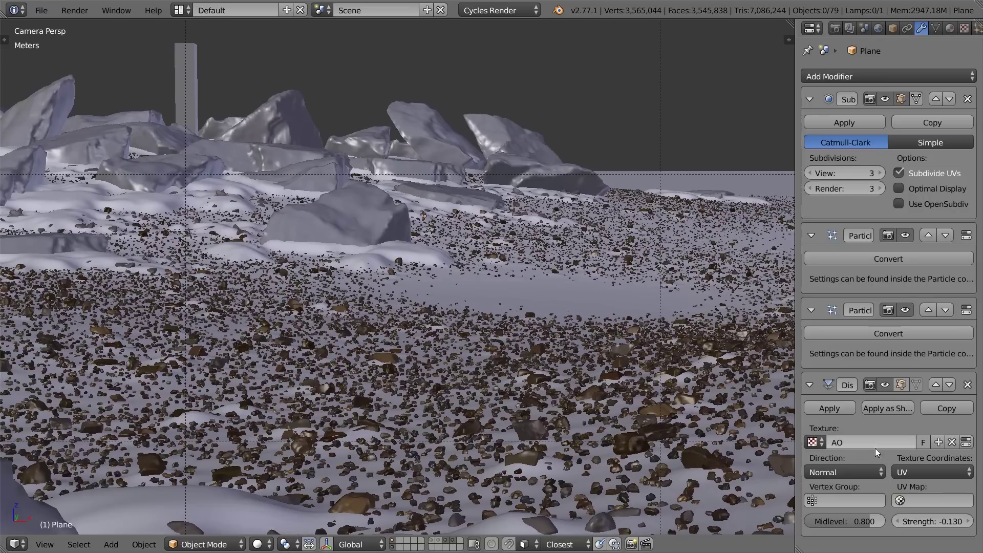
{"action": "left_click", "coordinate": [856, 521]}
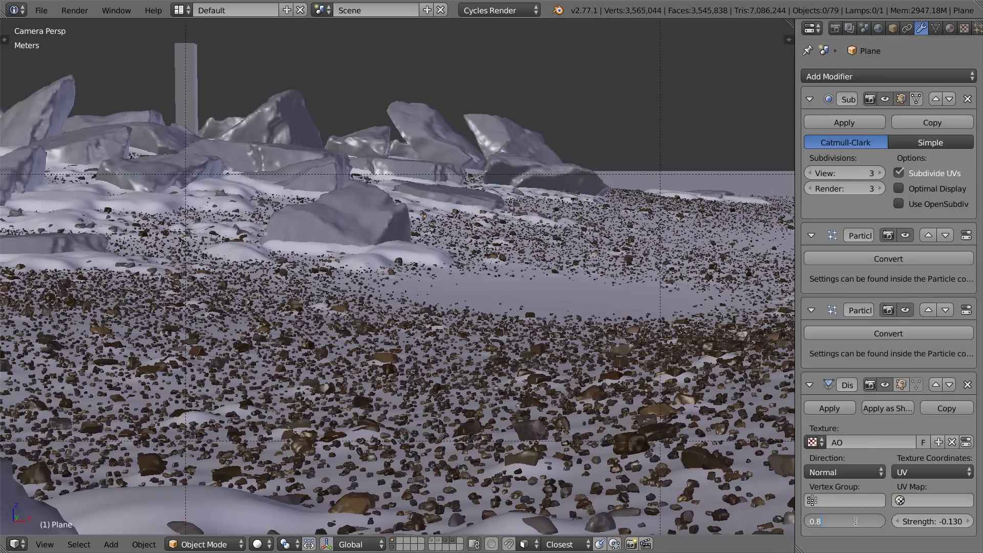
{"action": "key", "text": "Return"}
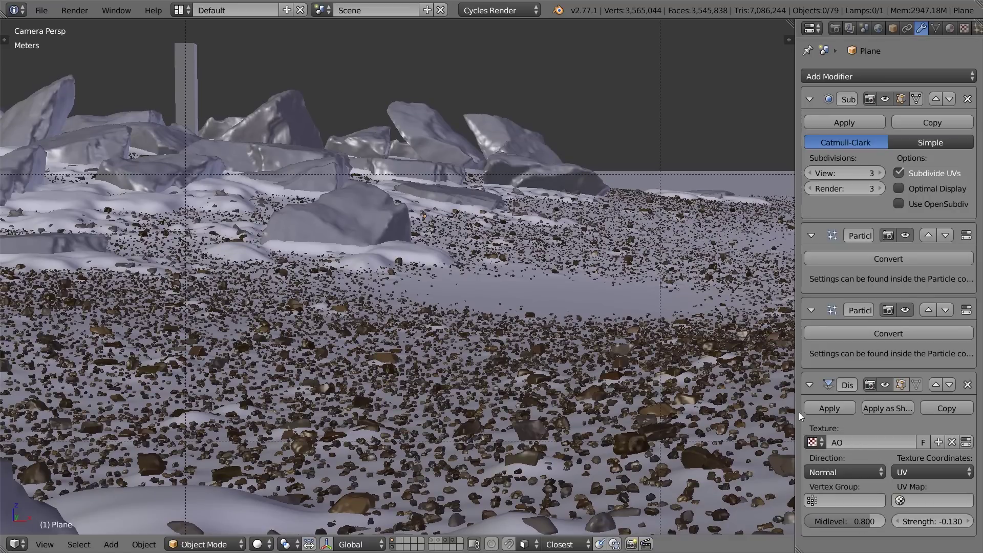
{"action": "left_click", "coordinate": [843, 526]}
{"action": "type", "text": ".5"}
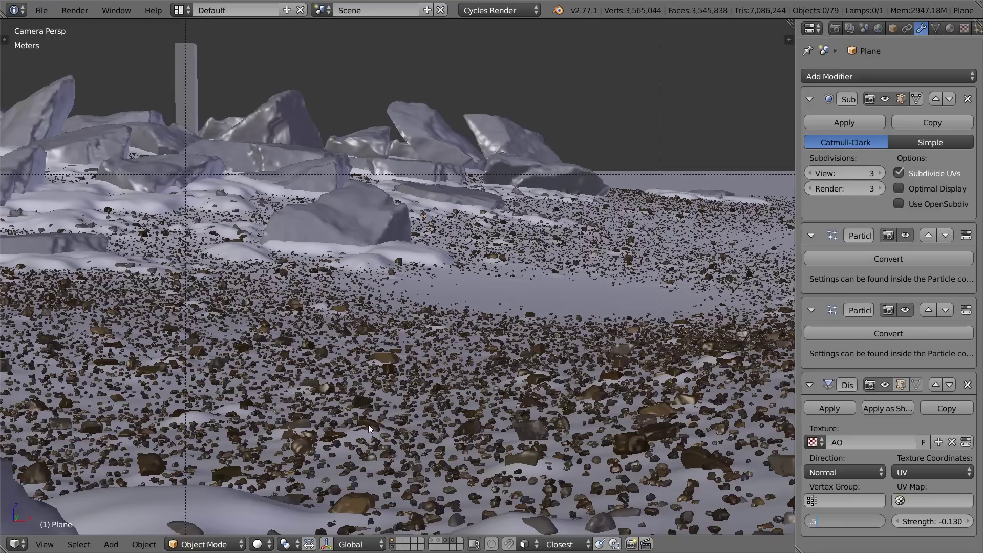
{"action": "key", "text": "Return"}
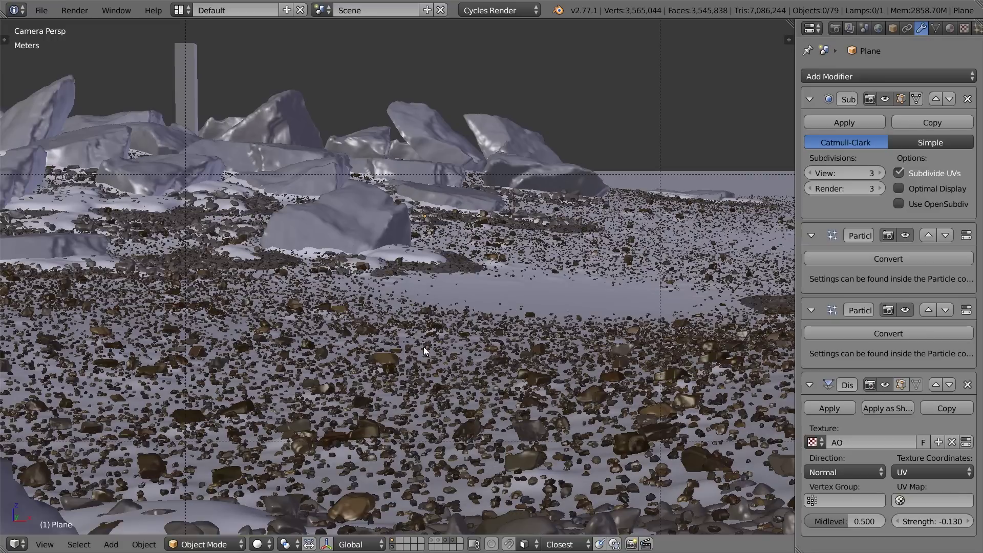
Set the Displace modifier's Midlevel back to 0.8
{"action": "left_click", "coordinate": [846, 521]}
{"action": "key", "text": "BackSpace"}
{"action": "type", "text": ".8"}
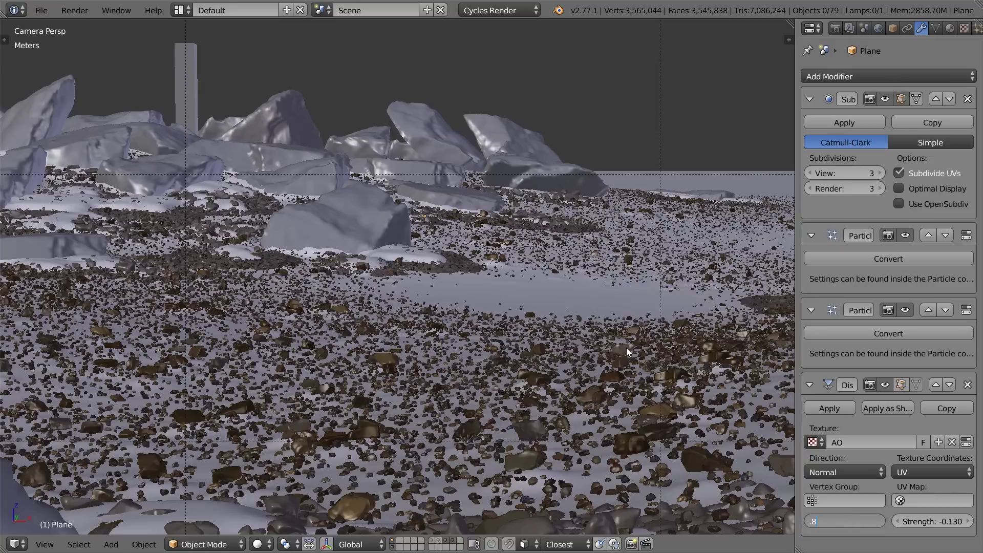
{"action": "key", "text": "Return"}
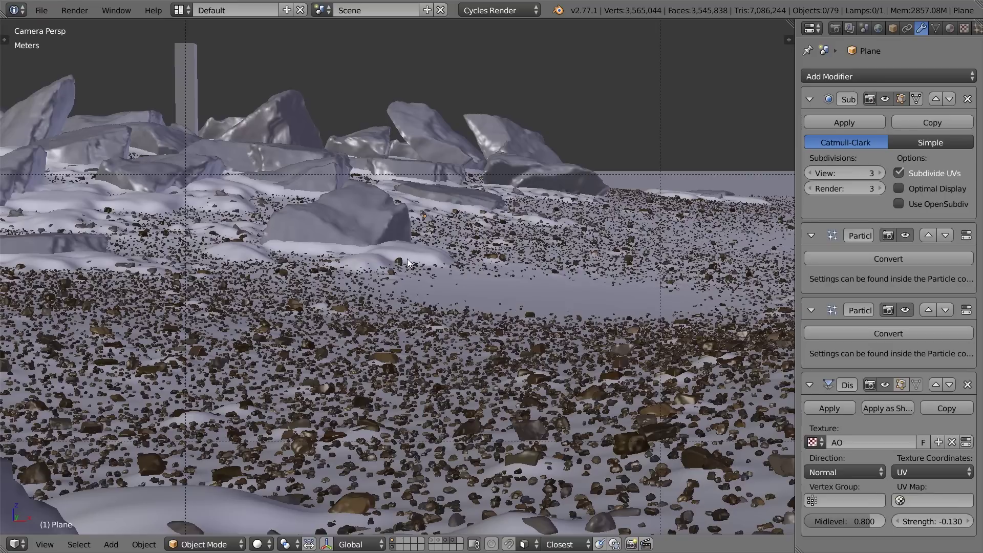
Switch to AO.png in Photoshop, add a new layer, make white the foreground colour and enlarge the brush
{"action": "key", "text": "alt+Tab"}
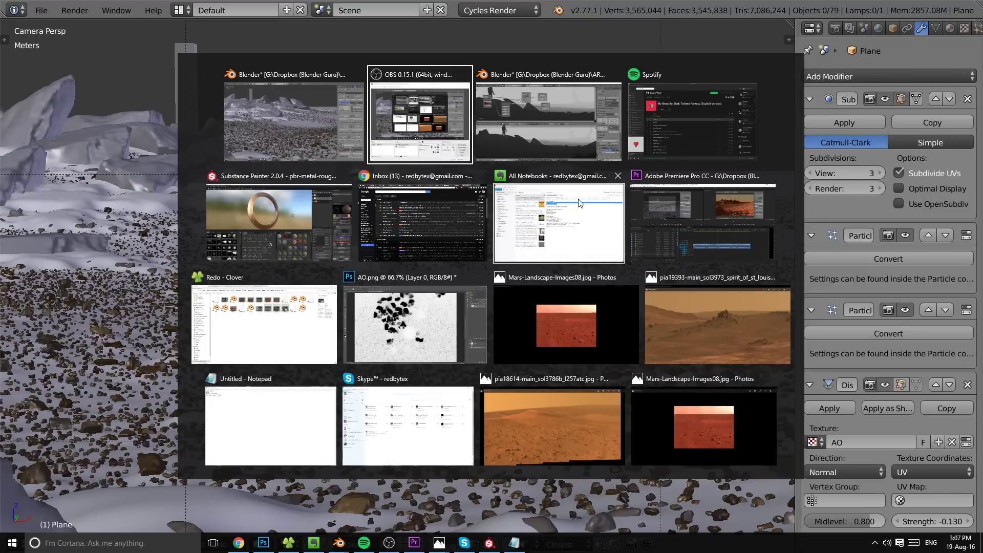
{"action": "left_click", "coordinate": [418, 325]}
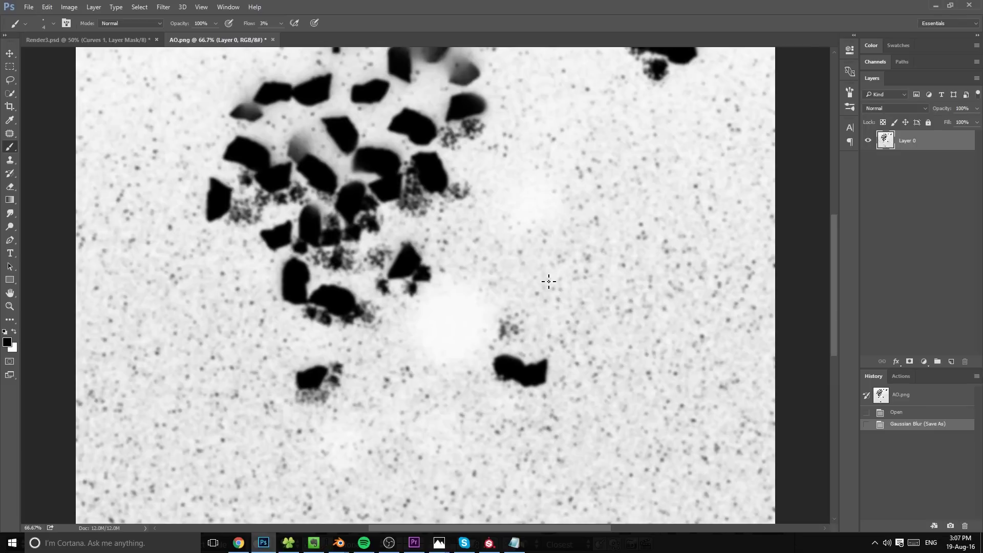
{"action": "key", "text": "ctrl+shift+alt+n"}
{"action": "key", "text": "x"}
{"action": "key", "text": "bracketright"}
{"action": "key", "text": "bracketright"}
{"action": "key", "text": "bracketright"}
{"action": "key", "text": "bracketright"}
{"action": "key", "text": "bracketright"}
{"action": "key", "text": "bracketright"}
{"action": "key", "text": "bracketright"}
{"action": "key", "text": "bracketright"}
{"action": "key", "text": "bracketright"}
{"action": "key", "text": "bracketright"}
Paint soft white over the dark pebble clusters around the large black rock shapes on the new layer
{"action": "mouse_move", "coordinate": [414, 218]}
{"action": "left_mouse_down"}
{"action": "mouse_move", "coordinate": [409, 200]}
{"action": "mouse_move", "coordinate": [378, 207]}
{"action": "mouse_move", "coordinate": [420, 208]}
{"action": "mouse_move", "coordinate": [418, 189]}
{"action": "mouse_move", "coordinate": [461, 195]}
{"action": "left_mouse_up"}
{"action": "left_click_drag", "start_coordinate": [377, 249], "coordinate": [374, 263]}
{"action": "mouse_move", "coordinate": [314, 265]}
{"action": "left_mouse_down"}
{"action": "mouse_move", "coordinate": [318, 253]}
{"action": "mouse_move", "coordinate": [348, 260]}
{"action": "left_mouse_up"}
{"action": "left_click_drag", "start_coordinate": [366, 310], "coordinate": [355, 315]}
{"action": "left_click_drag", "start_coordinate": [512, 314], "coordinate": [504, 328]}
{"action": "left_click_drag", "start_coordinate": [458, 203], "coordinate": [454, 195]}
{"action": "mouse_move", "coordinate": [476, 131]}
{"action": "left_mouse_down"}
{"action": "mouse_move", "coordinate": [451, 133]}
{"action": "mouse_move", "coordinate": [476, 125]}
{"action": "left_mouse_up"}
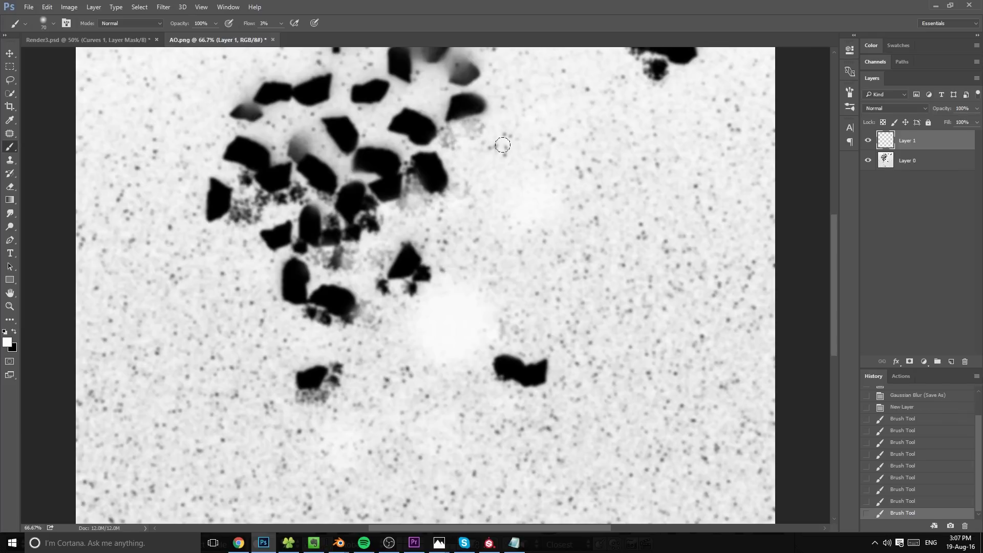
{"action": "left_click_drag", "start_coordinate": [359, 254], "coordinate": [341, 271]}
{"action": "left_click_drag", "start_coordinate": [359, 307], "coordinate": [354, 314]}
{"action": "mouse_move", "coordinate": [316, 402]}
{"action": "left_mouse_down"}
{"action": "mouse_move", "coordinate": [282, 400]}
{"action": "mouse_move", "coordinate": [301, 402]}
{"action": "left_mouse_up"}
Save the image in PNG format over the existing AO2.png in the Textures folder and switch back to Blender
{"action": "key", "text": "ctrl+shift+s"}
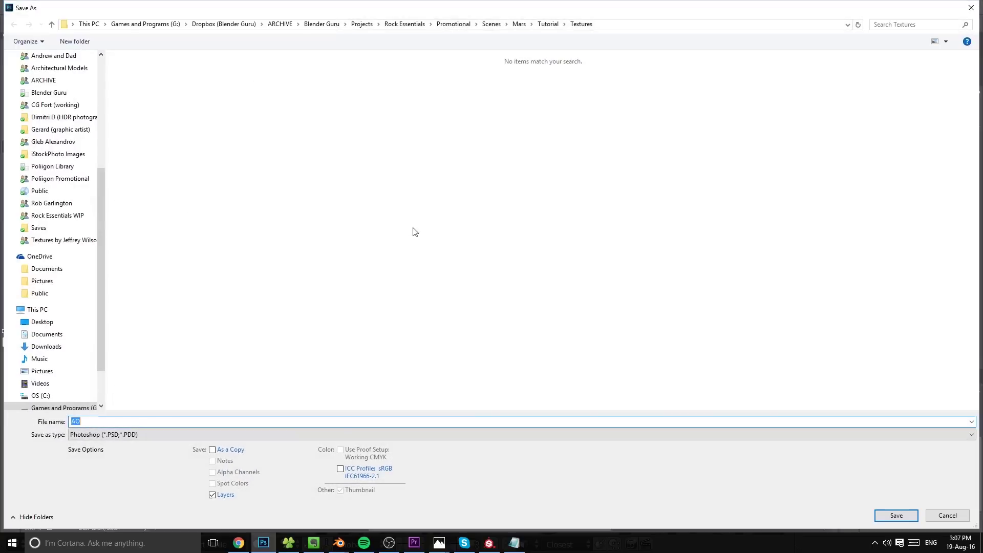
{"action": "left_click", "coordinate": [117, 434]}
{"action": "left_click", "coordinate": [103, 393]}
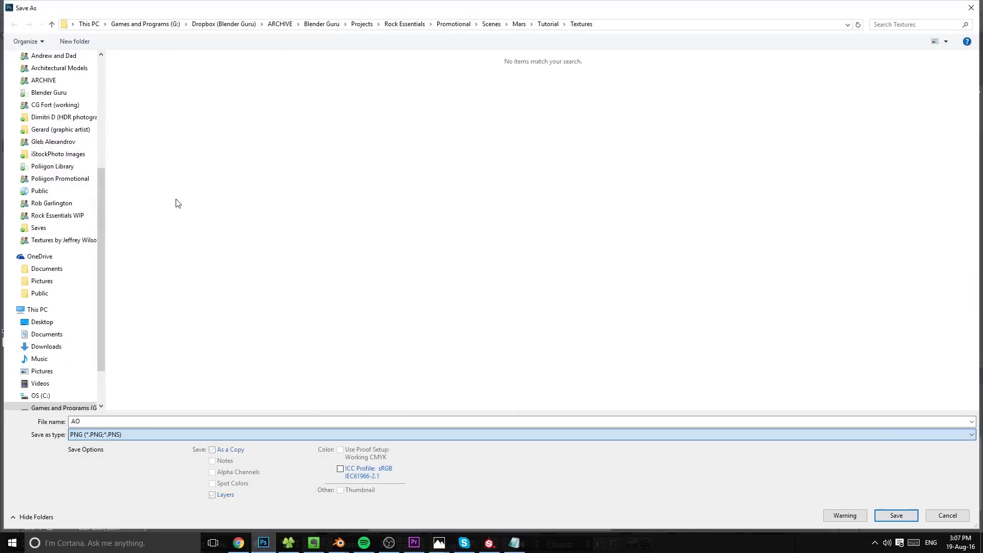
{"action": "left_click", "coordinate": [896, 515]}
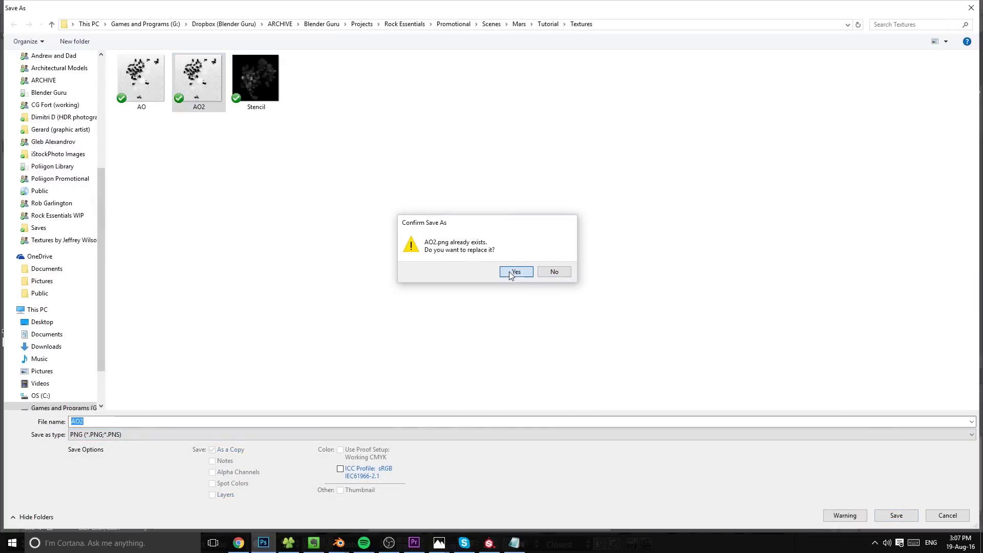
{"action": "left_click", "coordinate": [508, 271]}
{"action": "left_click", "coordinate": [525, 176]}
{"action": "key", "text": "alt"}
{"action": "key", "text": "v"}
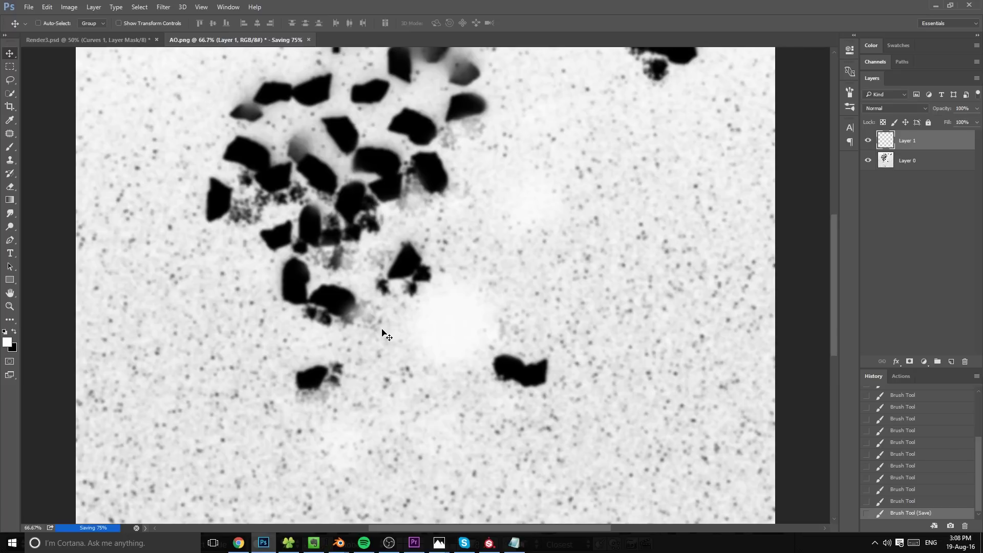
{"action": "key", "text": "alt+Tab"}
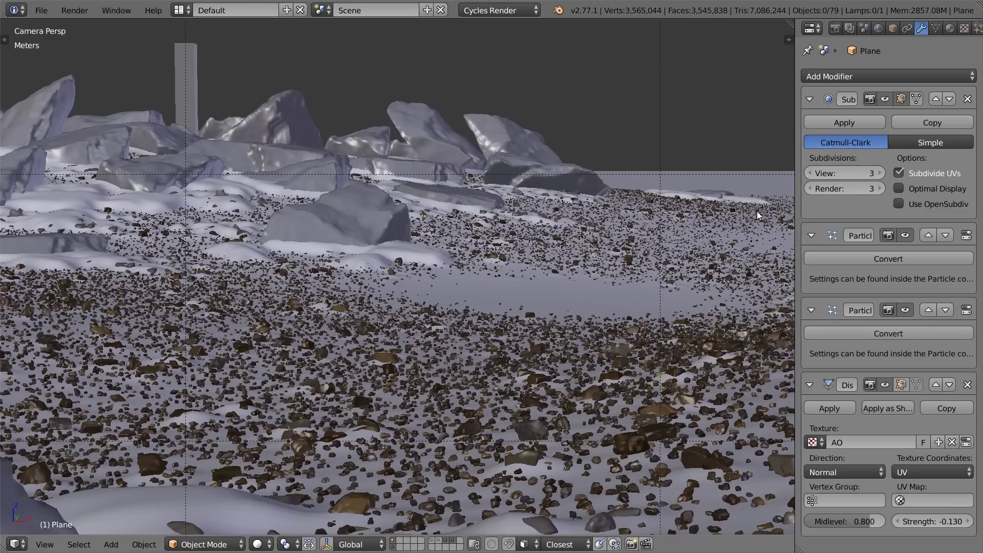
Bring up the Displace modifier's AO texture settings and check the ground displacement from the repainted AO2.png through the camera
{"action": "left_click", "coordinate": [962, 32]}
{"action": "left_click", "coordinate": [874, 77]}
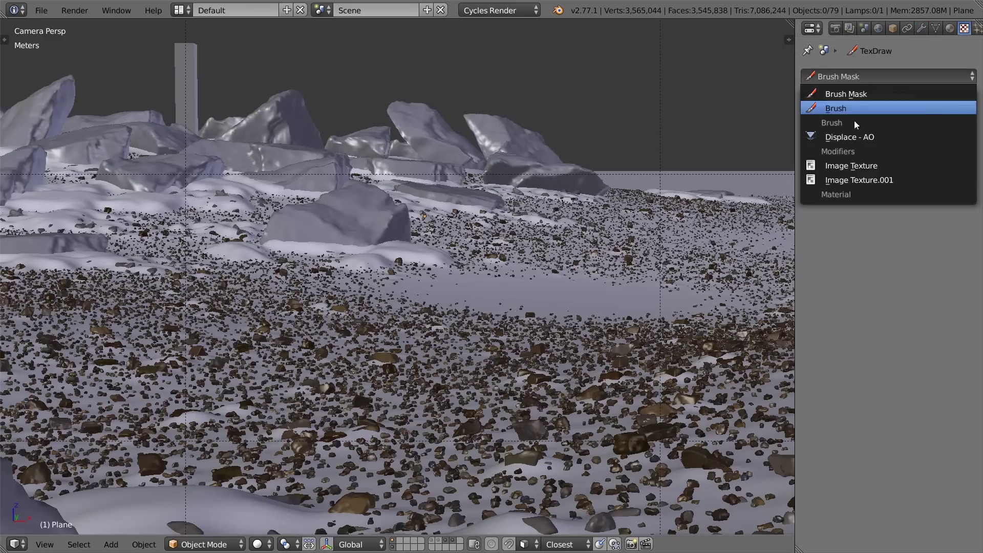
{"action": "left_click", "coordinate": [856, 108]}
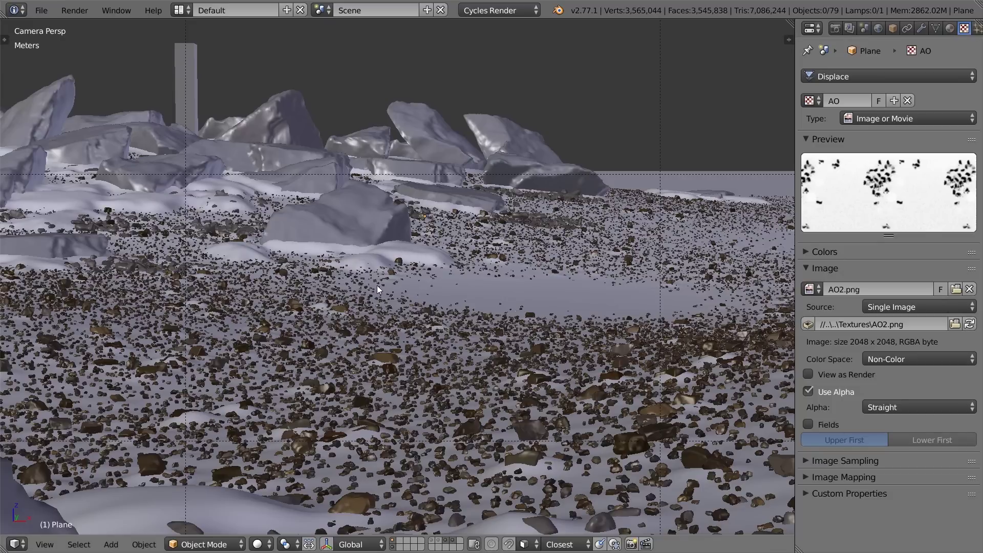
{"action": "scroll", "coordinate": [378, 285], "scroll_direction": "down", "scroll_amount": 2}
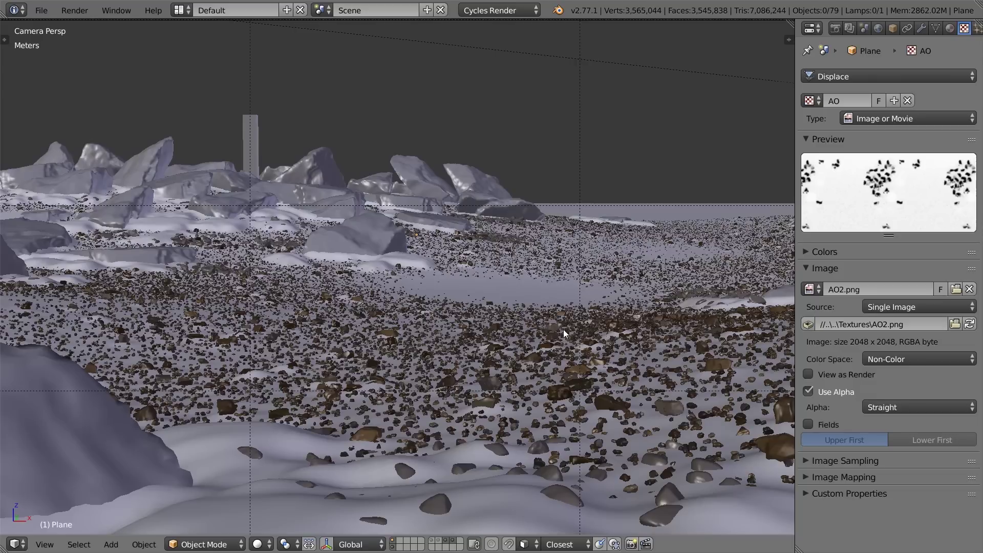
{"action": "scroll", "coordinate": [563, 330], "scroll_direction": "down", "scroll_amount": 1}
{"action": "scroll", "coordinate": [590, 318], "scroll_direction": "down", "scroll_amount": 2}
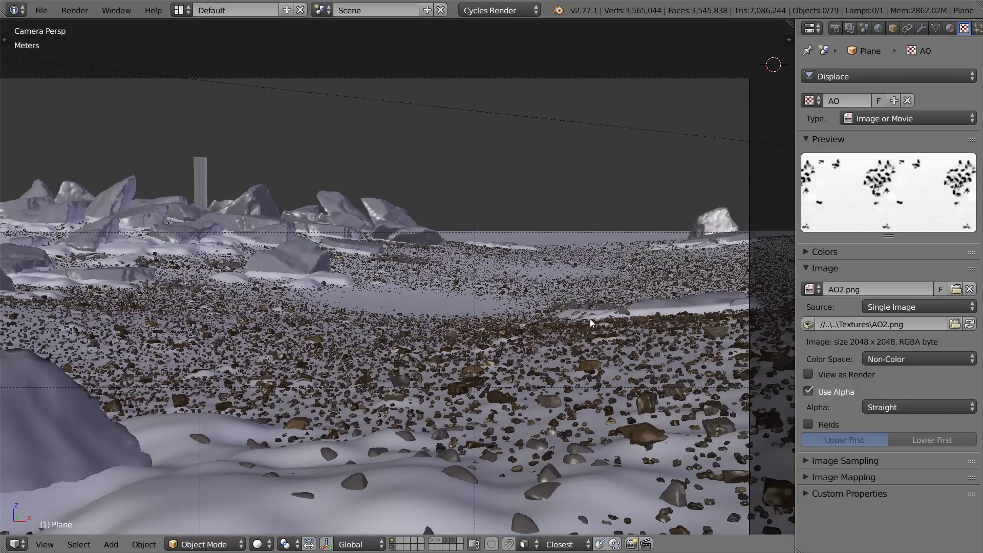
{"action": "middle_click_drag", "start_coordinate": [590, 319], "coordinate": [576, 330], "text": "shift"}
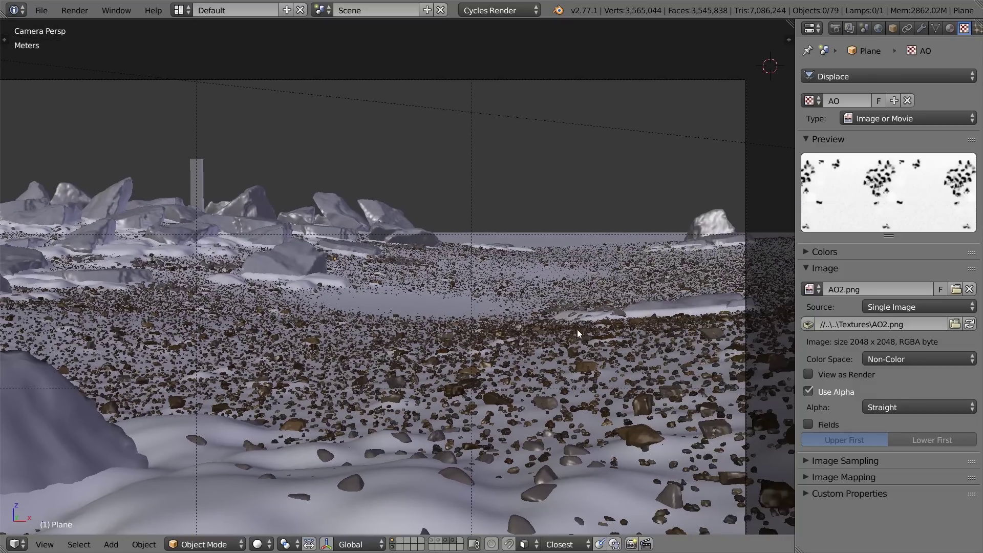
Set the ground plane's viewport subdivisions to 0 and hide its particle systems and Displace modifier in the viewport
{"action": "right_click", "coordinate": [568, 237]}
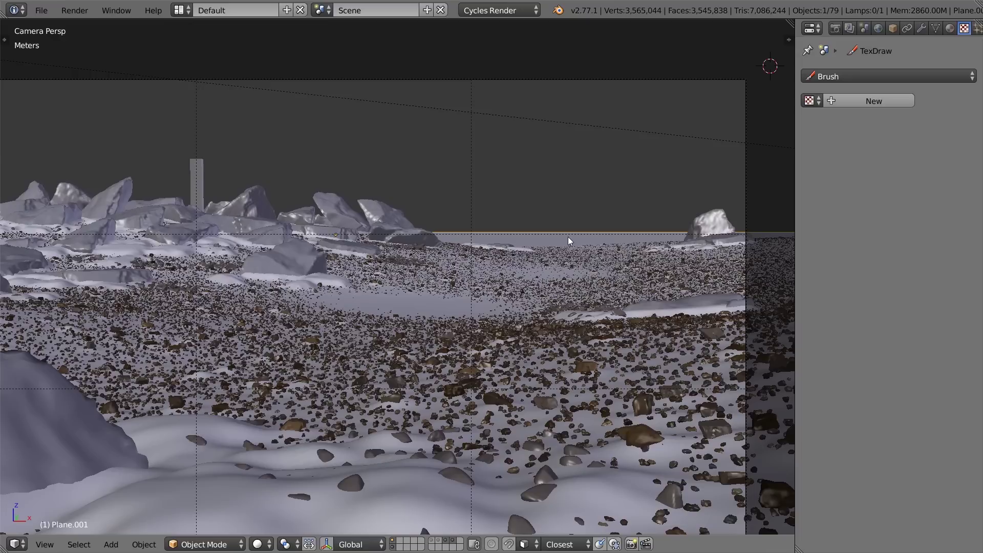
{"action": "right_click", "coordinate": [557, 284]}
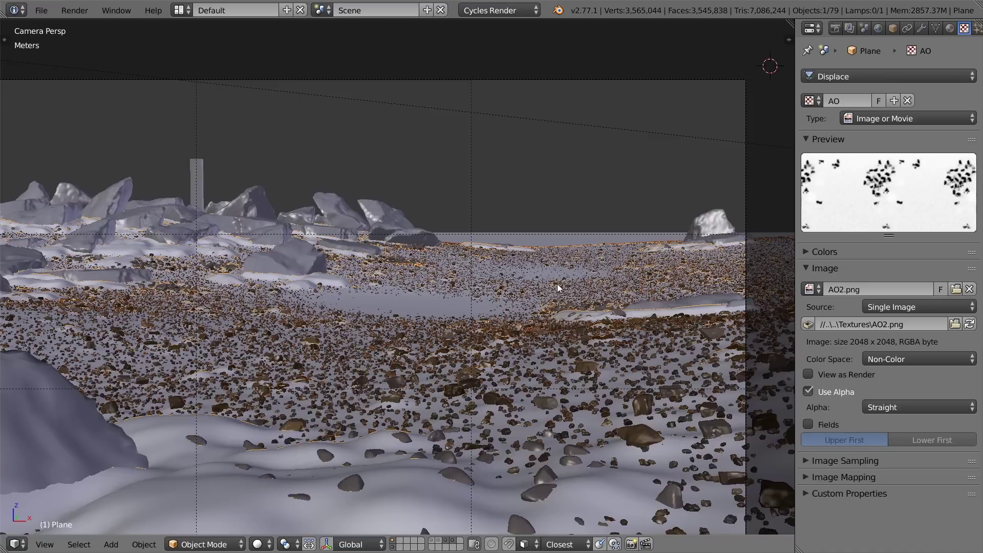
{"action": "left_click", "coordinate": [920, 28]}
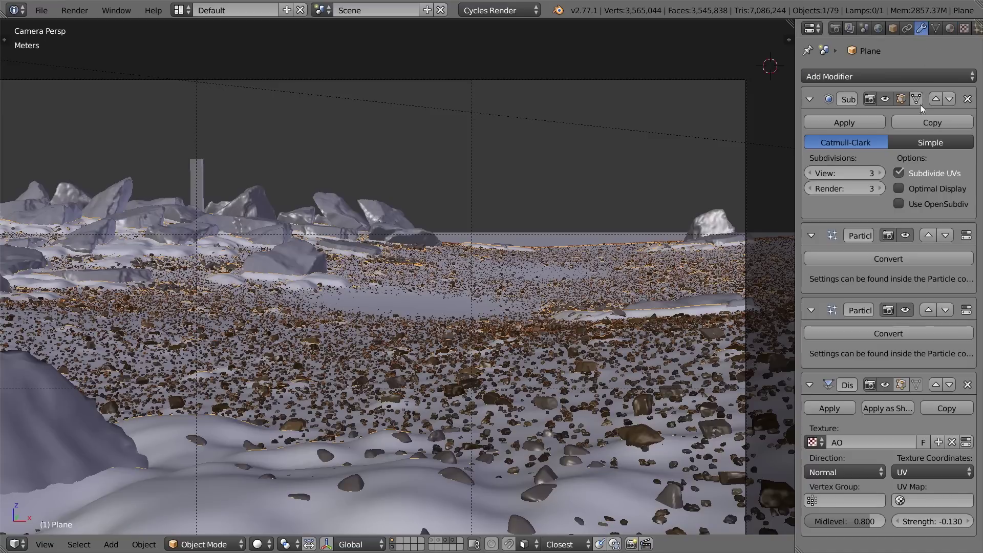
{"action": "left_click", "coordinate": [820, 174]}
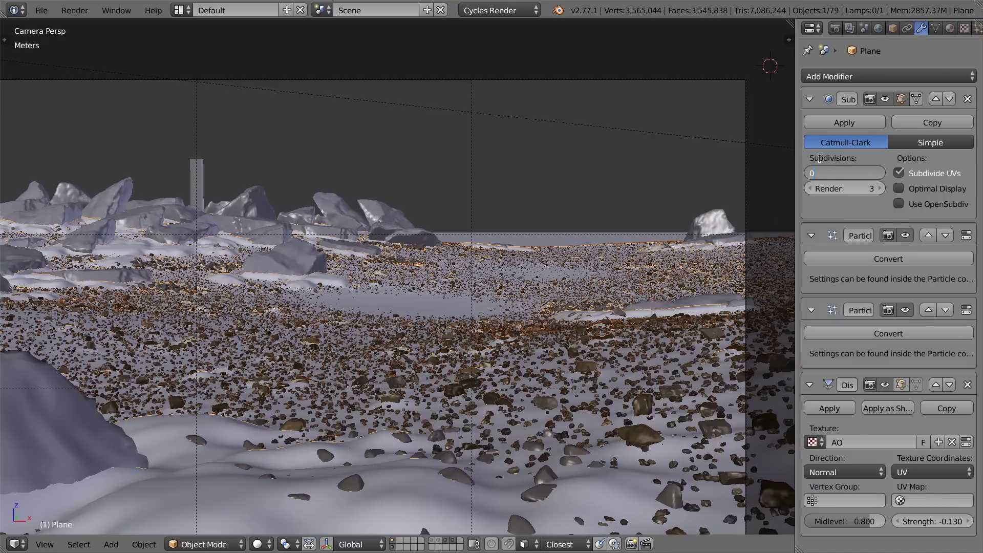
{"action": "key", "text": "Return"}
{"action": "left_click", "coordinate": [905, 235]}
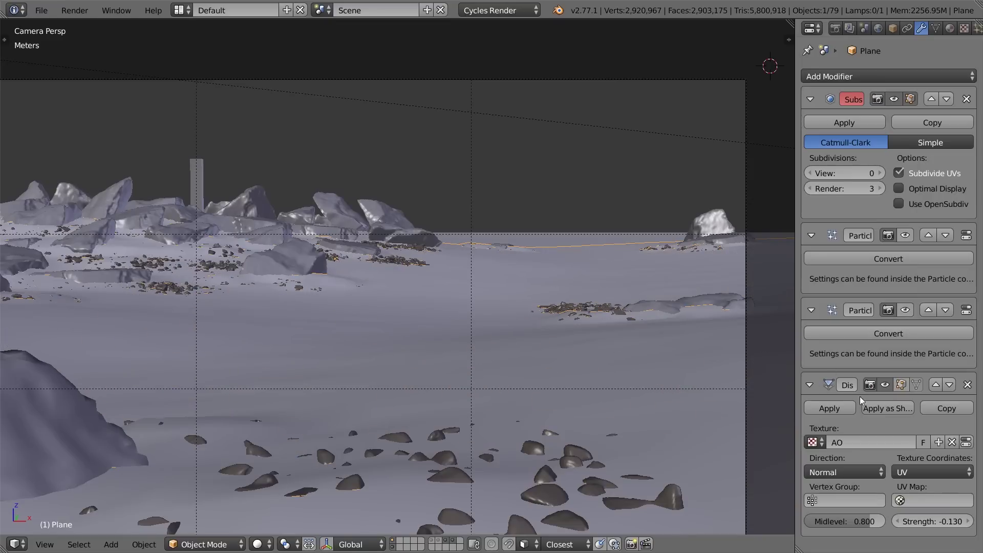
{"action": "left_click", "coordinate": [884, 385]}
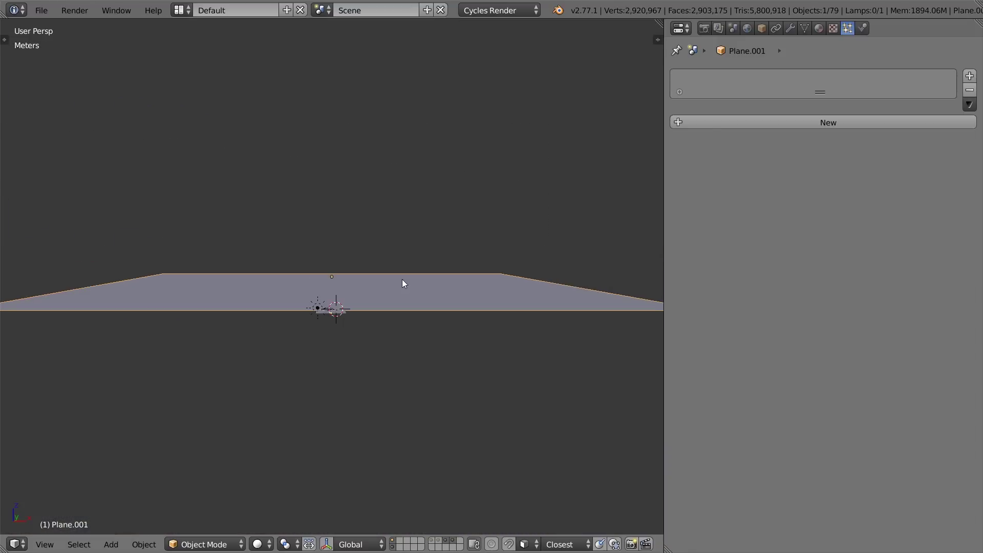
Add a particle system to the distant background plane using an independent copy of the Medium Rocks settings
{"action": "scroll", "coordinate": [400, 280], "scroll_direction": "up", "scroll_amount": 4}
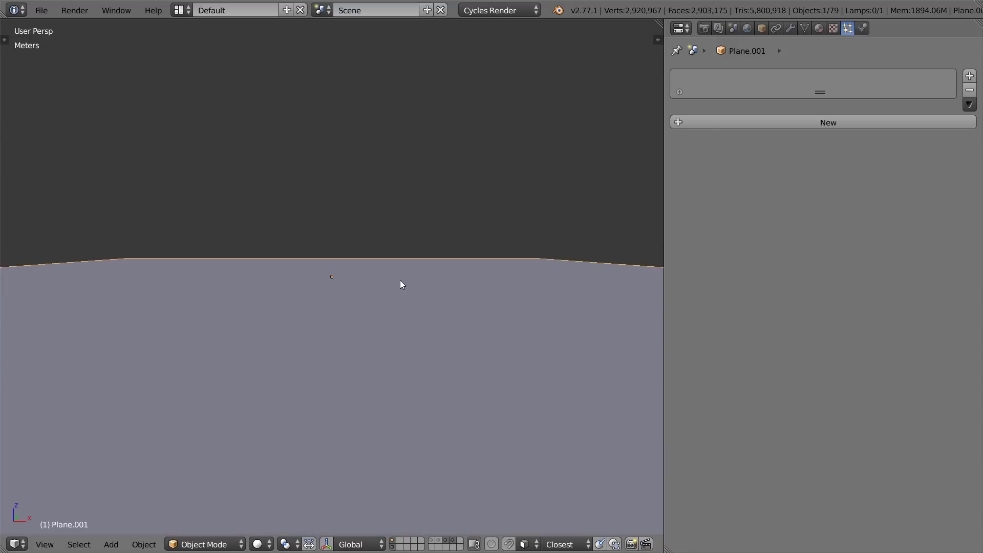
{"action": "scroll", "coordinate": [379, 295], "scroll_direction": "down", "scroll_amount": 5}
{"action": "scroll", "coordinate": [404, 289], "scroll_direction": "up", "scroll_amount": 5}
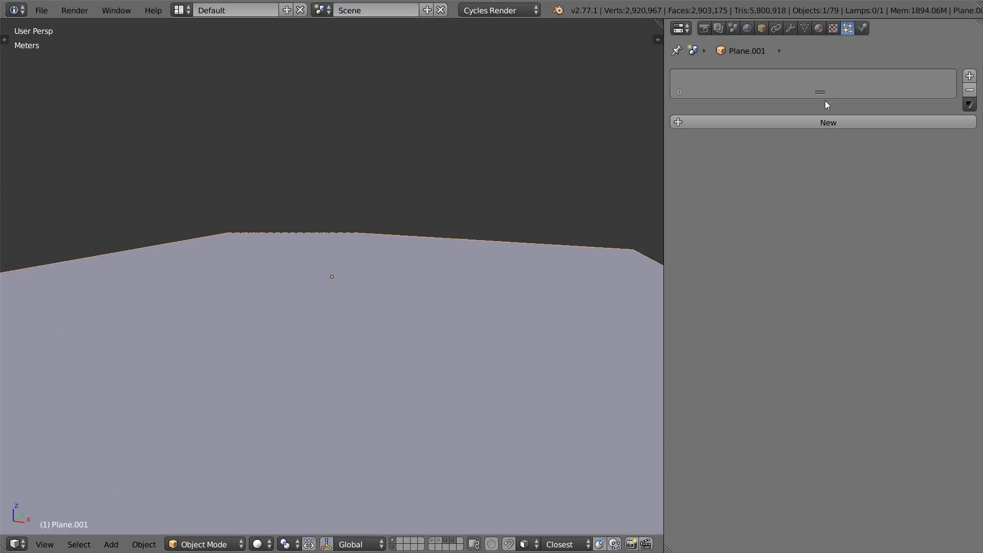
{"action": "left_click", "coordinate": [818, 123]}
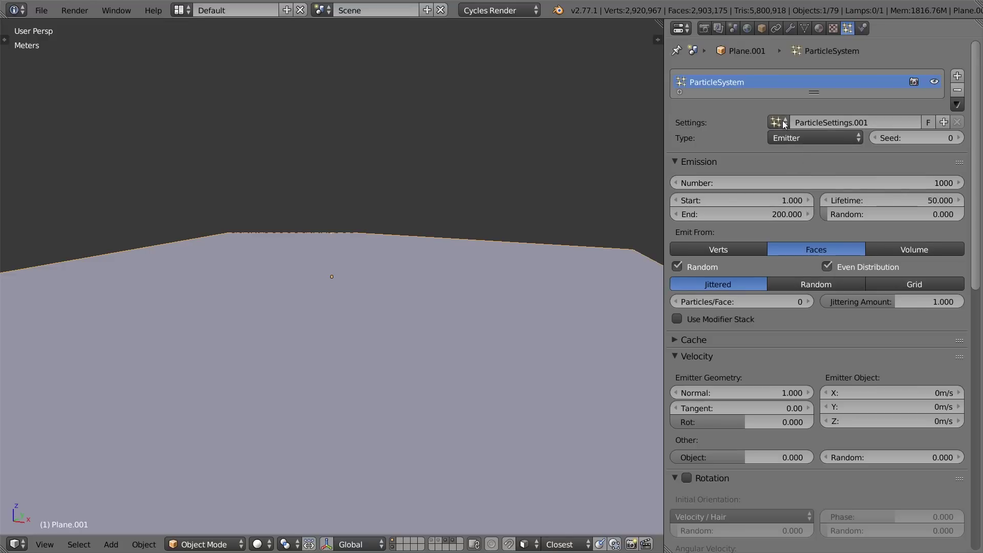
{"action": "left_click", "coordinate": [779, 122]}
{"action": "left_click", "coordinate": [886, 144]}
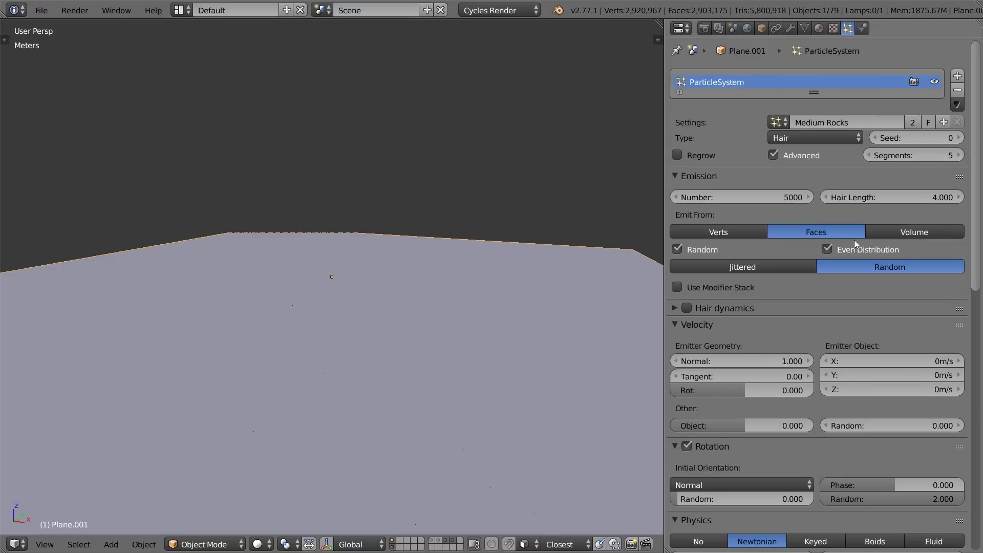
{"action": "left_click", "coordinate": [911, 122]}
Set the background plane's particle number to 50000
{"action": "left_click", "coordinate": [735, 198]}
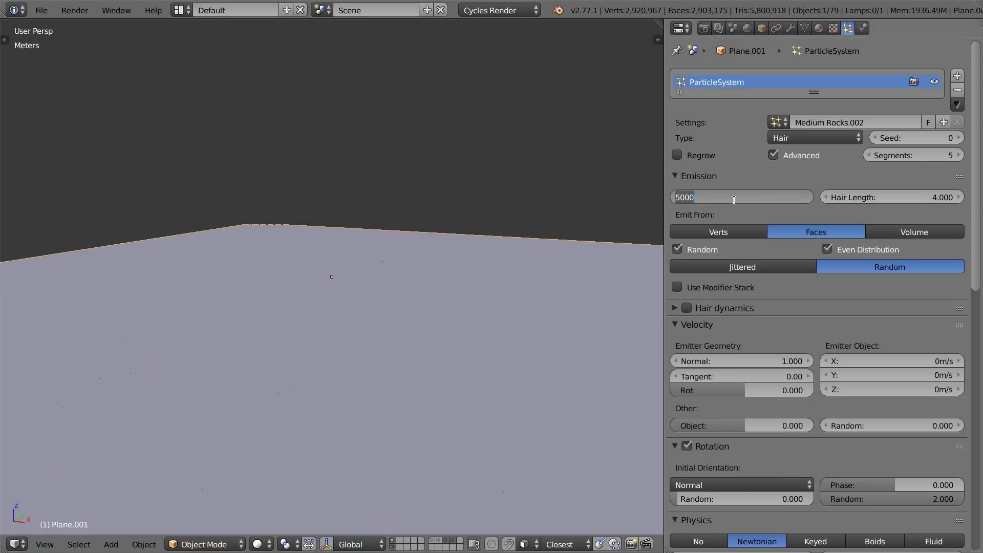
{"action": "left_click", "coordinate": [697, 196]}
{"action": "type", "text": "0"}
{"action": "key", "text": "Return"}
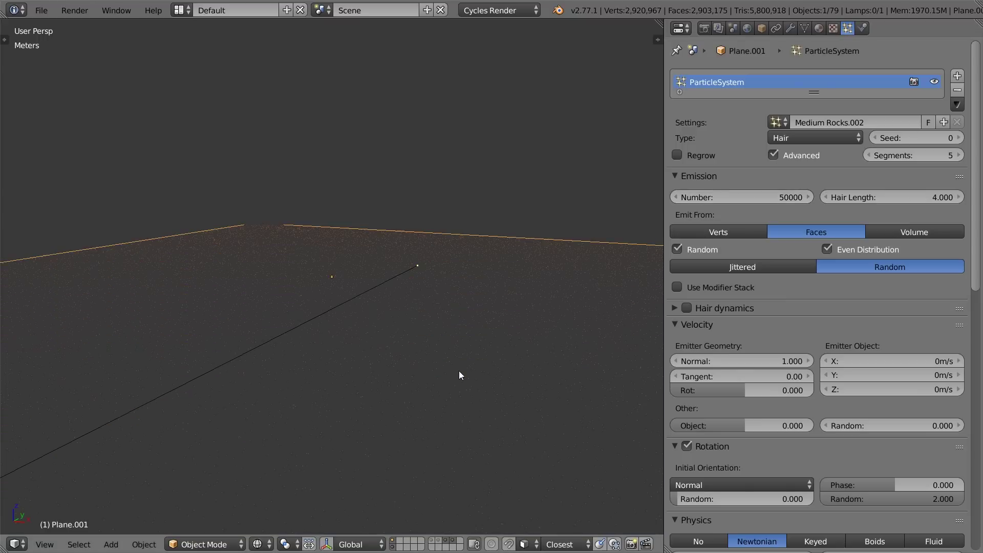
Set the background rocks' particle size to 0.4 and show them in solid shading
{"action": "key", "text": "Tab"}
{"action": "key", "text": "Tab"}
{"action": "scroll", "coordinate": [764, 400], "scroll_direction": "down", "scroll_amount": 8}
{"action": "scroll", "coordinate": [758, 412], "scroll_direction": "down", "scroll_amount": 7}
{"action": "left_click", "coordinate": [719, 331]}
{"action": "scroll", "coordinate": [726, 198], "scroll_direction": "up", "scroll_amount": 4}
{"action": "left_click", "coordinate": [708, 256]}
{"action": "left_click", "coordinate": [707, 256]}
{"action": "left_click", "coordinate": [742, 292]}
{"action": "key", "text": "BackSpace"}
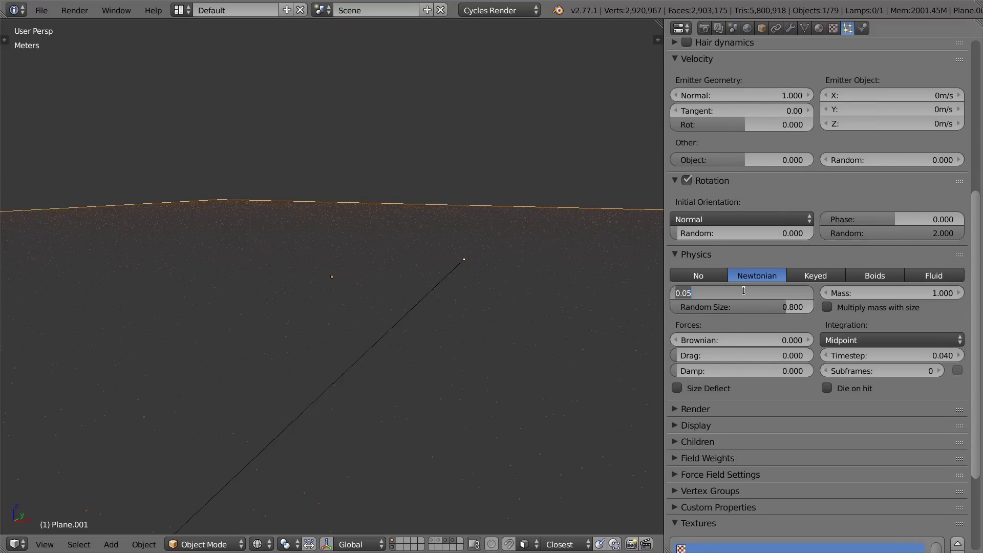
{"action": "type", "text": ".4"}
{"action": "key", "text": "Return"}
{"action": "key", "text": "z"}
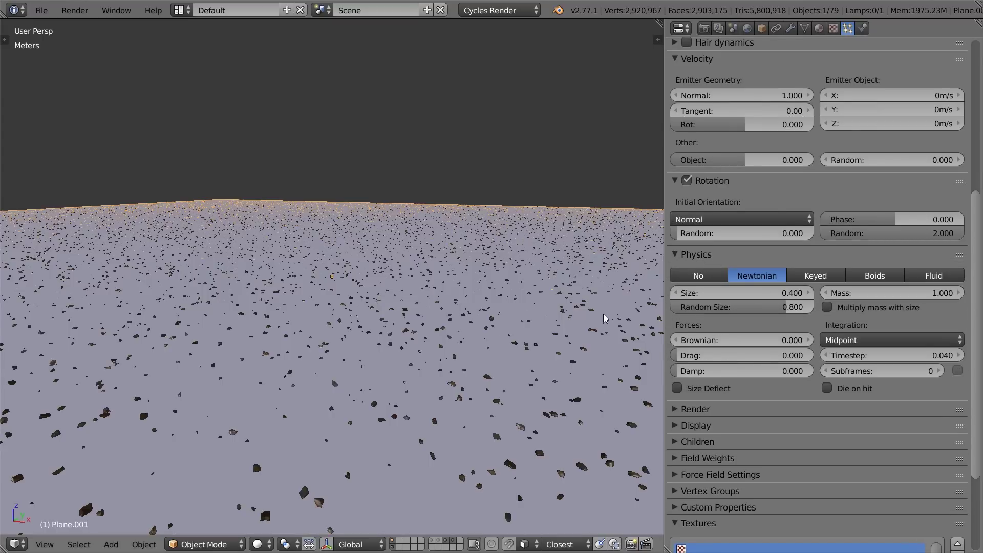
Look through the camera and set the background rocks' particle size to 0.2
{"action": "key", "text": "KP_0"}
{"action": "scroll", "coordinate": [448, 306], "scroll_direction": "up", "scroll_amount": 1}
{"action": "key", "text": "a"}
{"action": "scroll", "coordinate": [448, 305], "scroll_direction": "up", "scroll_amount": 7}
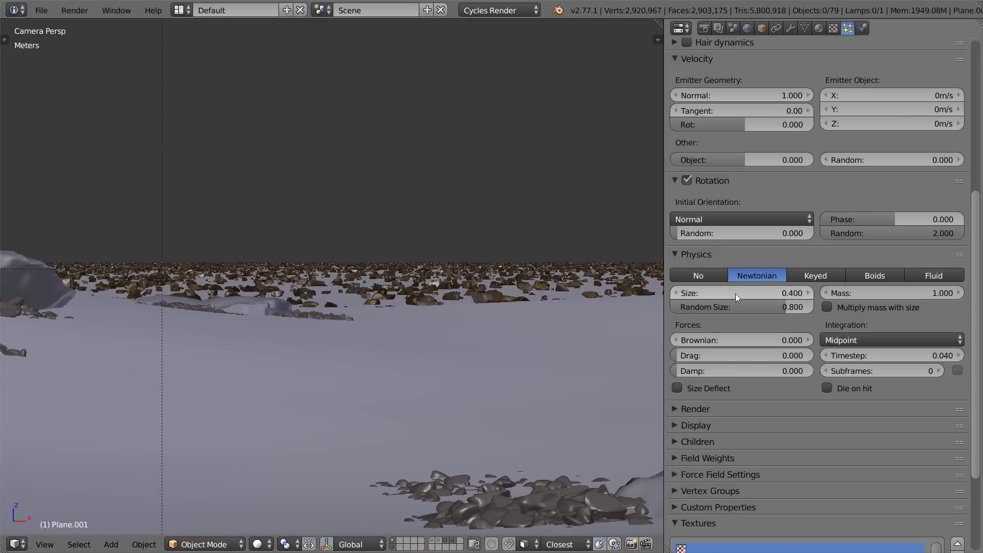
{"action": "left_click", "coordinate": [735, 293]}
{"action": "type", "text": ".2"}
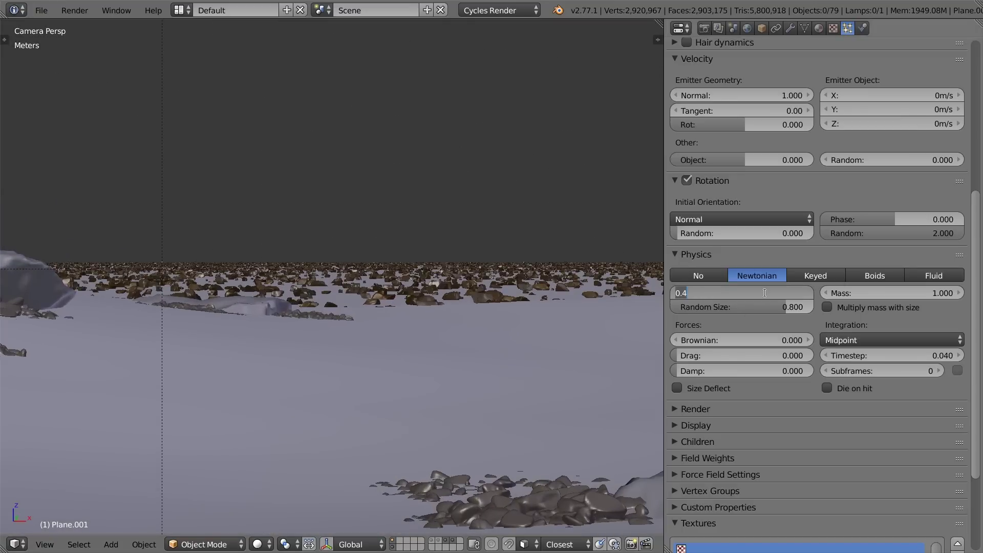
{"action": "key", "text": "Return"}
{"action": "scroll", "coordinate": [453, 323], "scroll_direction": "down", "scroll_amount": 4}
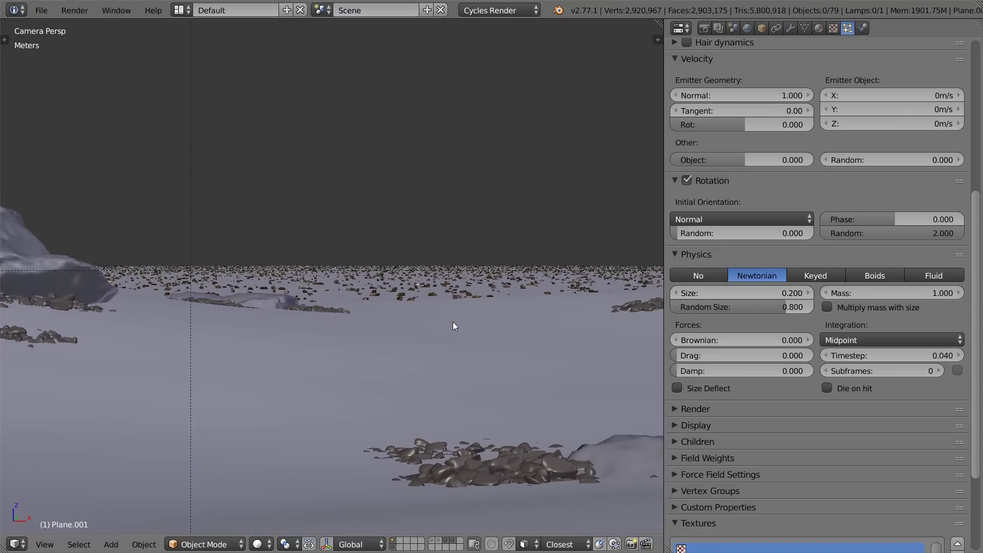
{"action": "scroll", "coordinate": [453, 323], "scroll_direction": "down", "scroll_amount": 2}
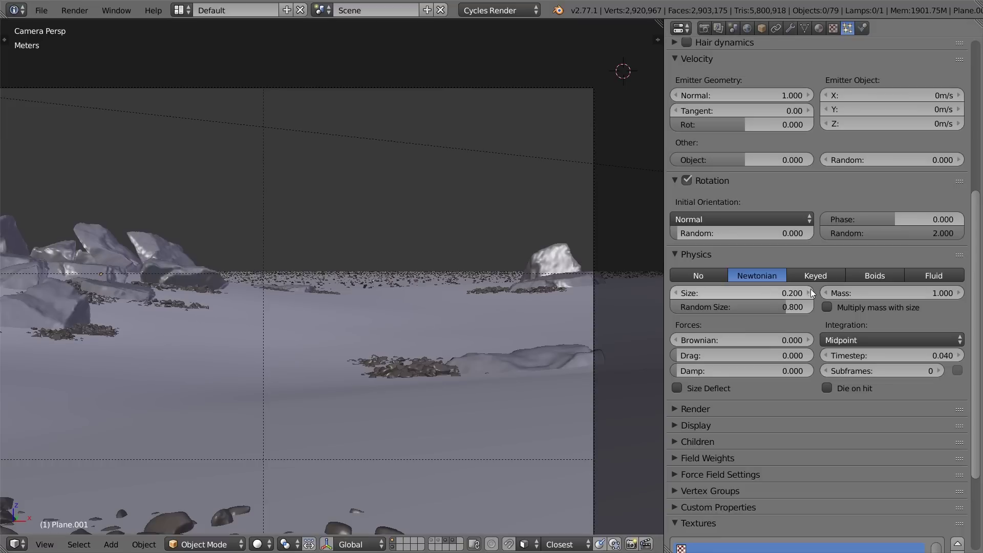
Set the background rocks' particle size to 0.1
{"action": "left_click", "coordinate": [760, 295]}
{"action": "type", "text": "."}
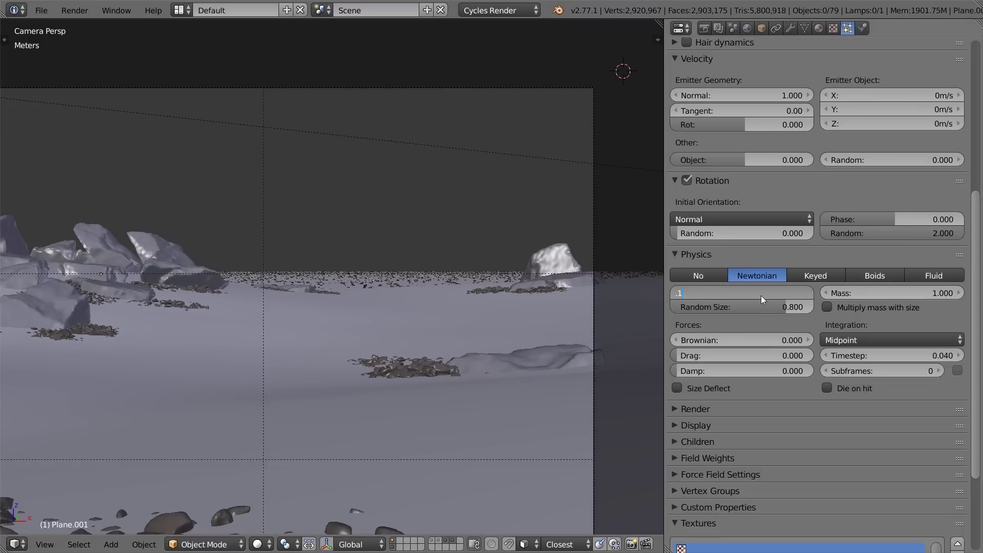
{"action": "type", "text": "1"}
{"action": "key", "text": "Return"}
{"action": "scroll", "coordinate": [438, 354], "scroll_direction": "up", "scroll_amount": 5}
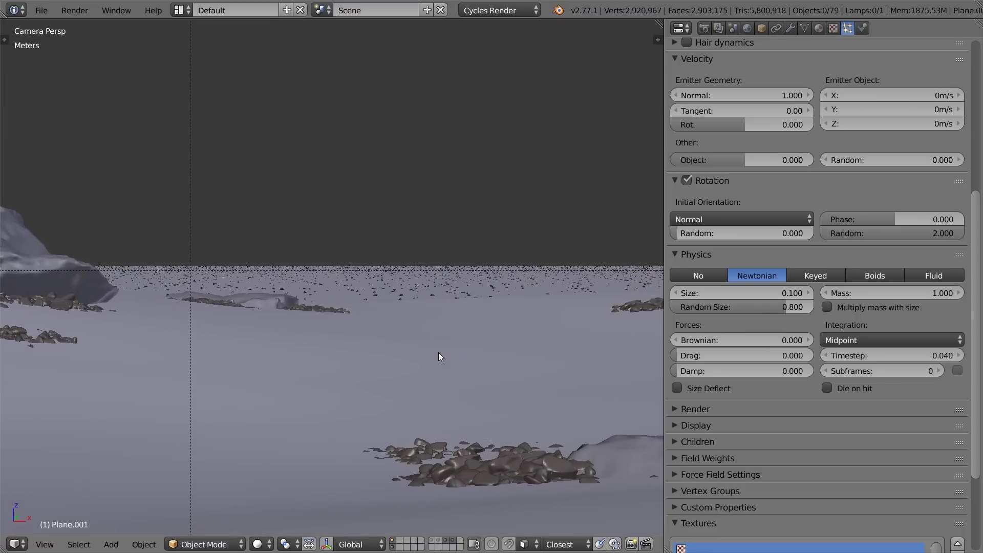
Select the background plane and hide its particle system in the viewport
{"action": "right_click", "coordinate": [460, 263]}
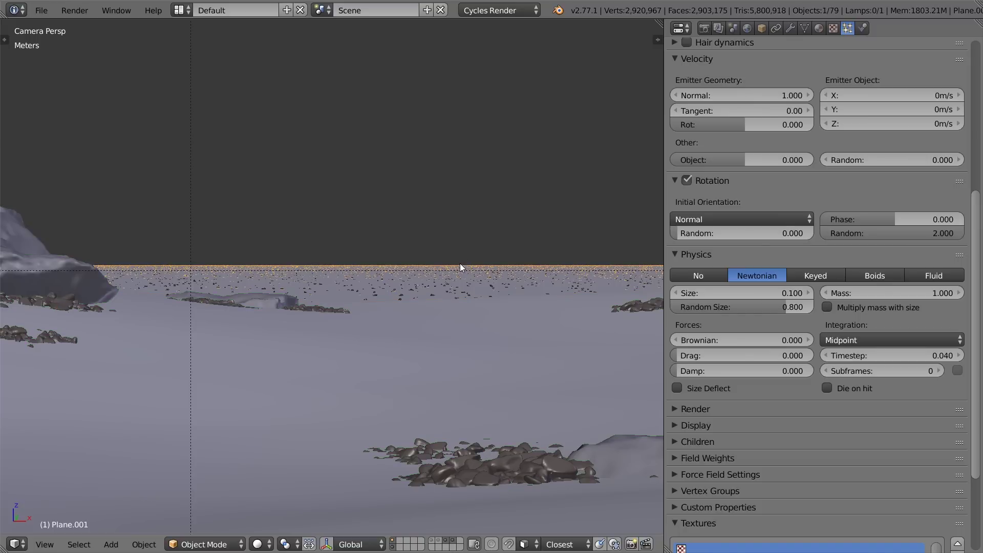
{"action": "scroll", "coordinate": [875, 90], "scroll_direction": "up", "scroll_amount": 10}
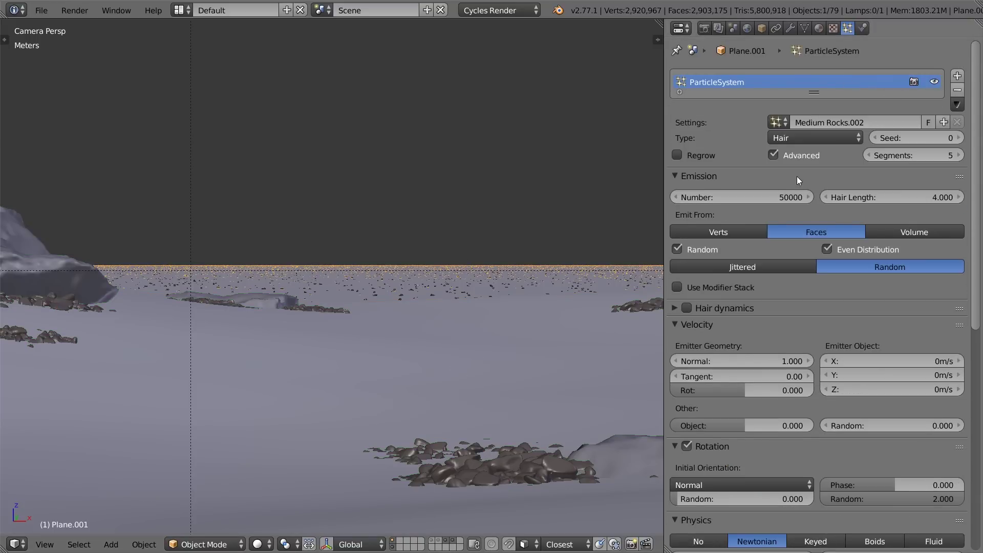
{"action": "left_click", "coordinate": [935, 83]}
Edit the background plane's mesh and raise a horizon vertex along Z with proportional editing to form a low hill
{"action": "scroll", "coordinate": [276, 365], "scroll_direction": "up", "scroll_amount": 3}
{"action": "mouse_move", "coordinate": [390, 288]}
{"action": "middle_mouse_down", "text": "shift"}
{"action": "mouse_move", "coordinate": [301, 276]}
{"action": "mouse_move", "coordinate": [402, 289]}
{"action": "middle_mouse_up", "text": "shift"}
{"action": "key", "text": "Tab"}
{"action": "scroll", "coordinate": [396, 250], "scroll_direction": "down", "scroll_amount": 2}
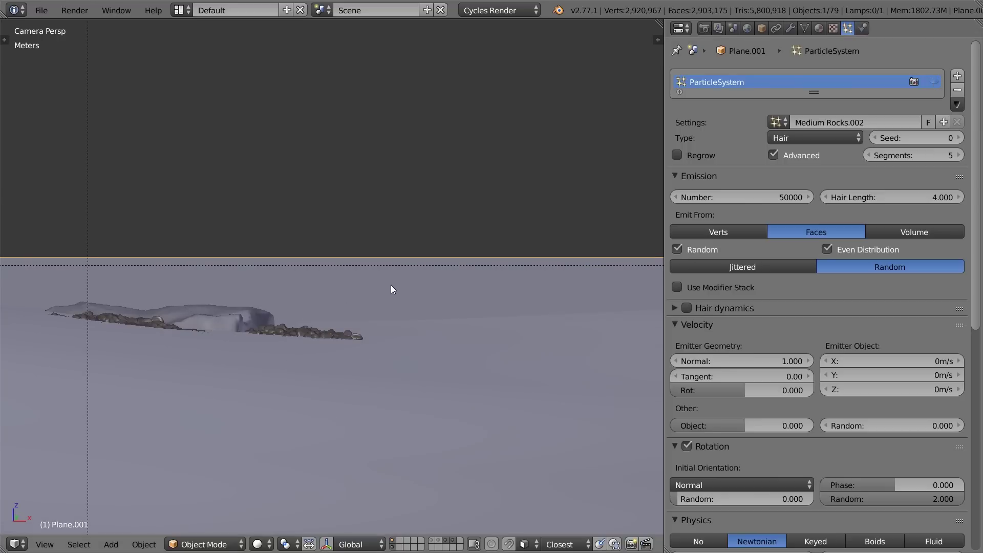
{"action": "scroll", "coordinate": [389, 257], "scroll_direction": "down", "scroll_amount": 6}
{"action": "scroll", "coordinate": [402, 288], "scroll_direction": "down", "scroll_amount": 2}
{"action": "scroll", "coordinate": [393, 273], "scroll_direction": "up", "scroll_amount": 5}
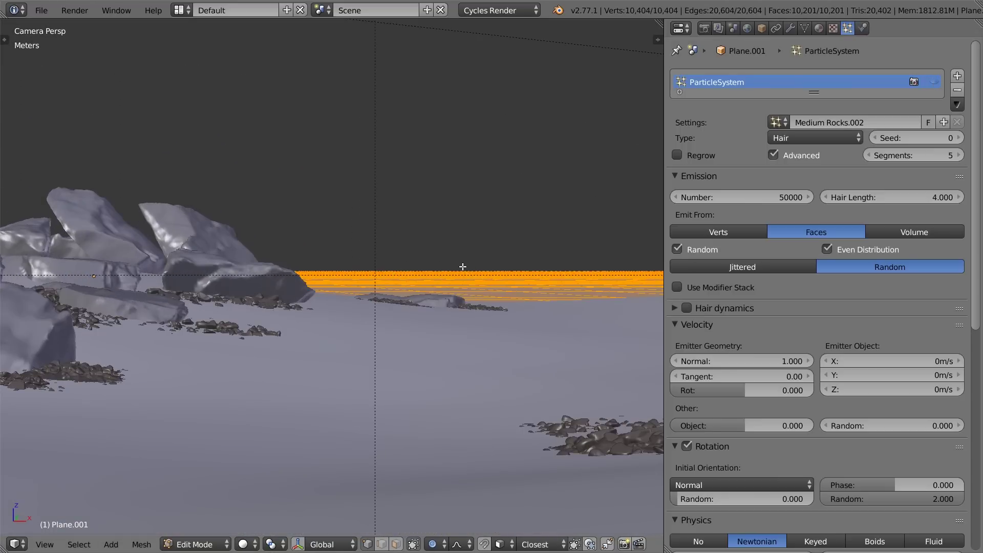
{"action": "right_click", "coordinate": [463, 267]}
{"action": "key", "text": "g"}
{"action": "key", "text": "z"}
{"action": "scroll", "coordinate": [466, 256], "scroll_direction": "down", "scroll_amount": 5}
{"action": "left_click", "coordinate": [470, 250]}
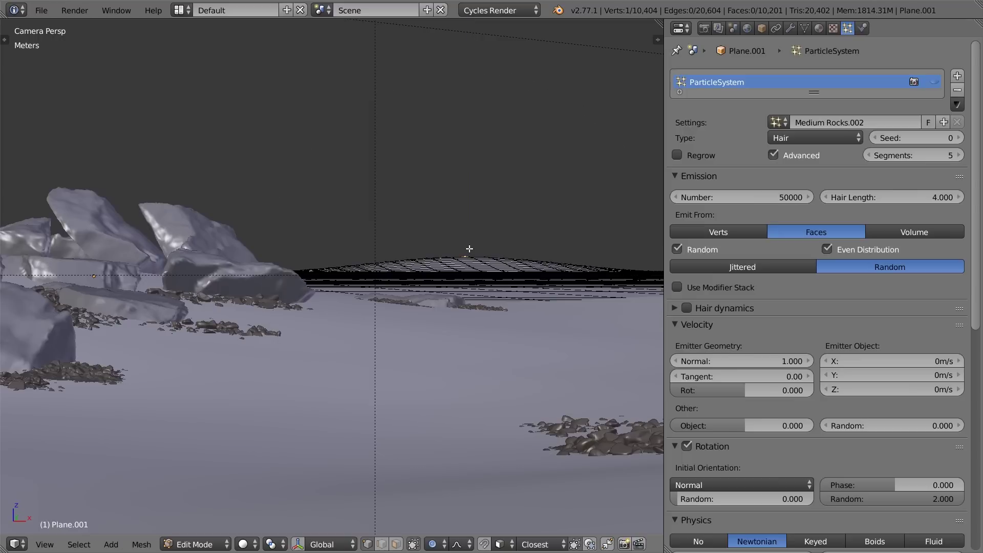
Reshape the distant hill by moving two more of its vertices with proportional editing, and return to Object Mode
{"action": "right_click", "coordinate": [532, 258]}
{"action": "key", "text": "g"}
{"action": "key", "text": "z"}
{"action": "scroll", "coordinate": [546, 249], "scroll_direction": "up", "scroll_amount": 6}
{"action": "left_click", "coordinate": [545, 249]}
{"action": "right_click", "coordinate": [398, 259]}
{"action": "key", "text": "g"}
{"action": "left_click", "coordinate": [398, 260]}
{"action": "key", "text": "Tab"}
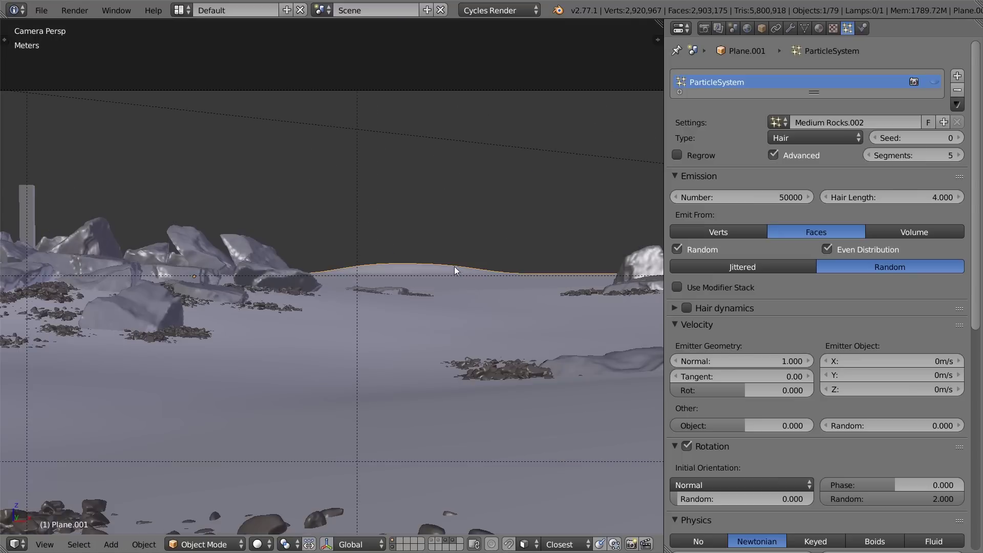
Raise another part of the background plane's horizon, to the right of the first hill, with proportional editing
{"action": "middle_click_drag", "start_coordinate": [369, 286], "coordinate": [457, 246], "text": "shift"}
{"action": "scroll", "coordinate": [380, 282], "scroll_direction": "down", "scroll_amount": 7}
{"action": "scroll", "coordinate": [380, 282], "scroll_direction": "up", "scroll_amount": 10}
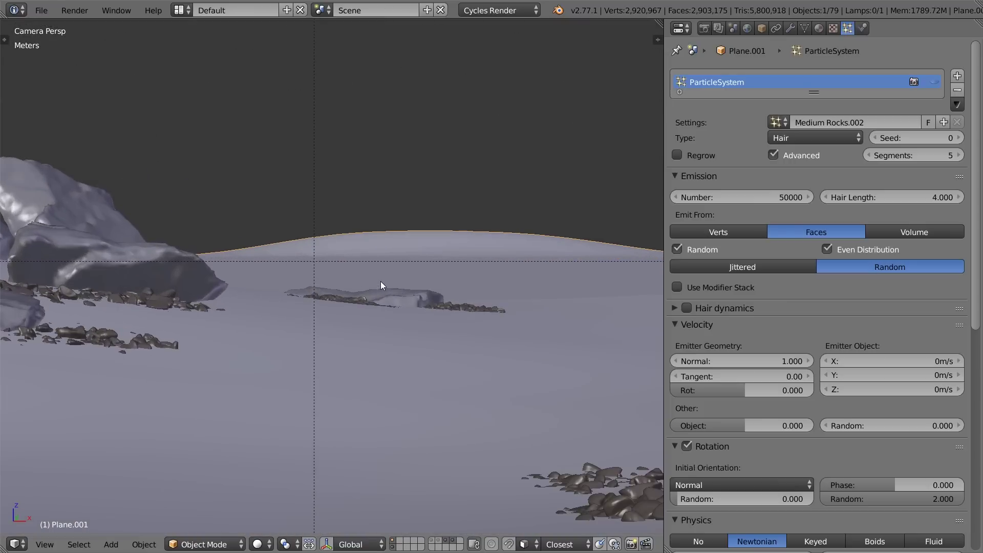
{"action": "middle_click_drag", "start_coordinate": [468, 249], "coordinate": [441, 255], "text": "shift"}
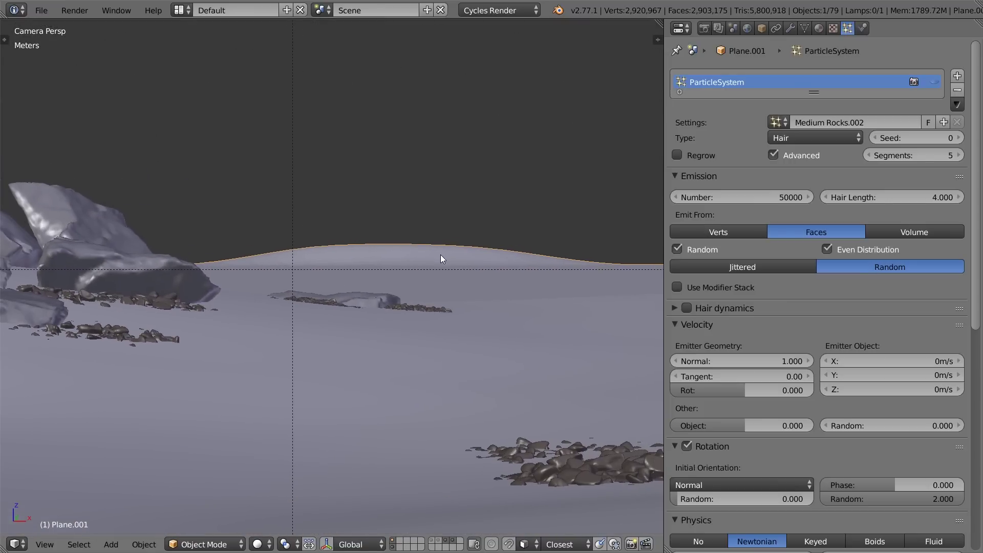
{"action": "key", "text": "Tab"}
{"action": "middle_click_drag", "start_coordinate": [533, 260], "coordinate": [387, 254], "text": "shift"}
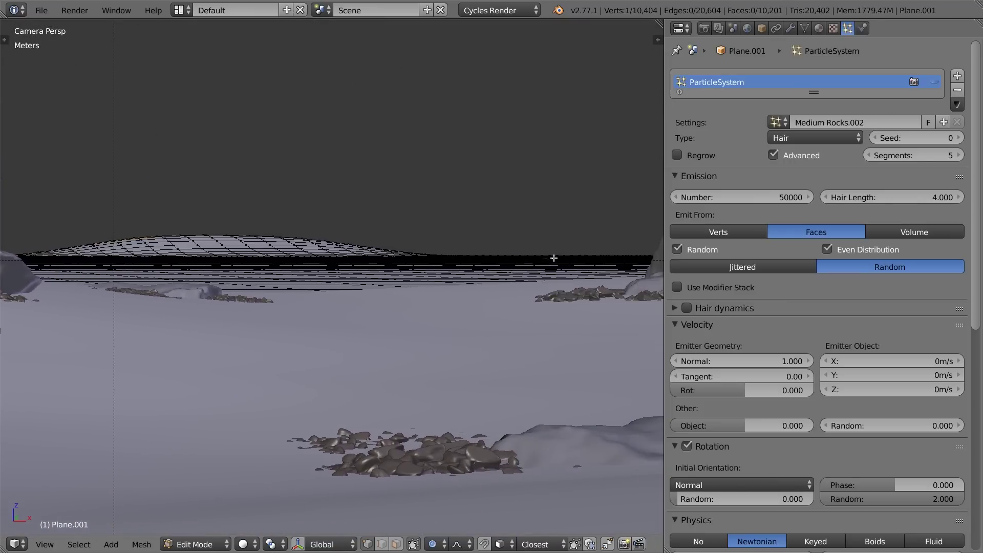
{"action": "key", "text": "g"}
{"action": "left_click", "coordinate": [553, 247]}
Raise the background plane's horizon beside the left rock cluster by about 2.2 m along Z with proportional editing
{"action": "right_click", "coordinate": [499, 246]}
{"action": "right_click", "coordinate": [470, 267]}
{"action": "right_click", "coordinate": [357, 262]}
{"action": "middle_click_drag", "start_coordinate": [243, 267], "coordinate": [429, 248], "text": "shift"}
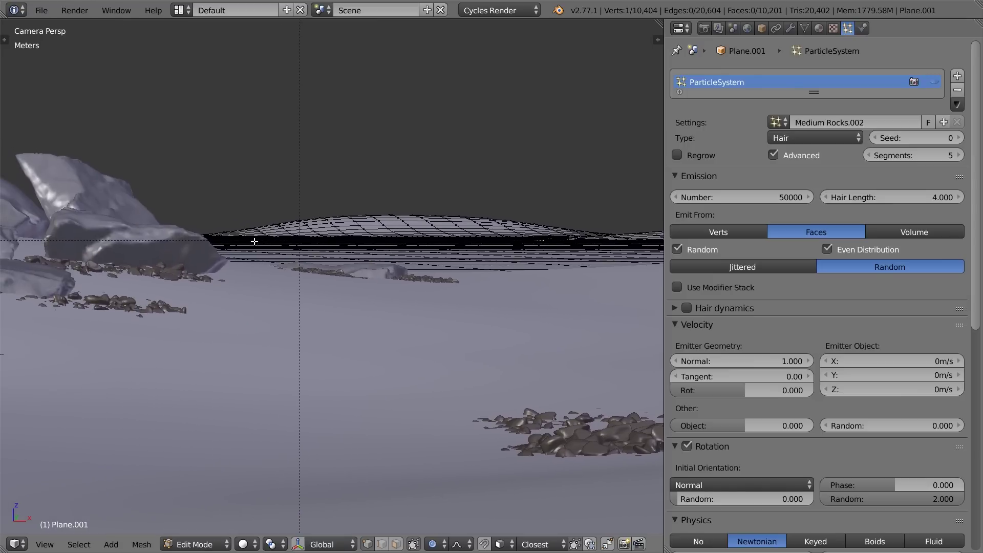
{"action": "middle_click_drag", "start_coordinate": [214, 229], "coordinate": [360, 242], "text": "shift"}
{"action": "key", "text": "g"}
{"action": "key", "text": "z"}
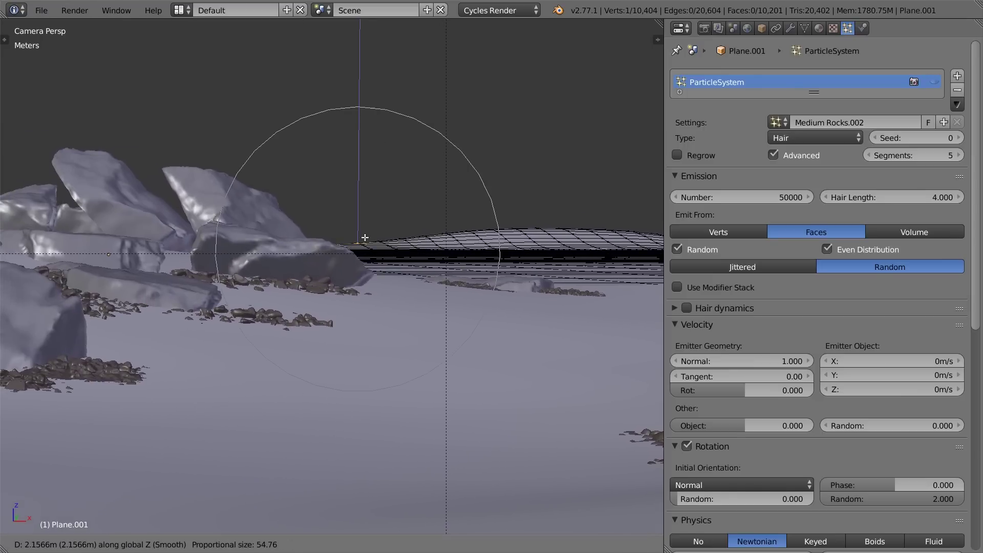
{"action": "left_click", "coordinate": [366, 237]}
Return to Object Mode and review the distant hills along the horizon from the camera view
{"action": "scroll", "coordinate": [373, 238], "scroll_direction": "down", "scroll_amount": 2}
{"action": "left_click_drag", "start_coordinate": [490, 246], "coordinate": [404, 248], "text": "shift"}
{"action": "middle_click_drag", "start_coordinate": [404, 248], "coordinate": [368, 251], "text": "shift"}
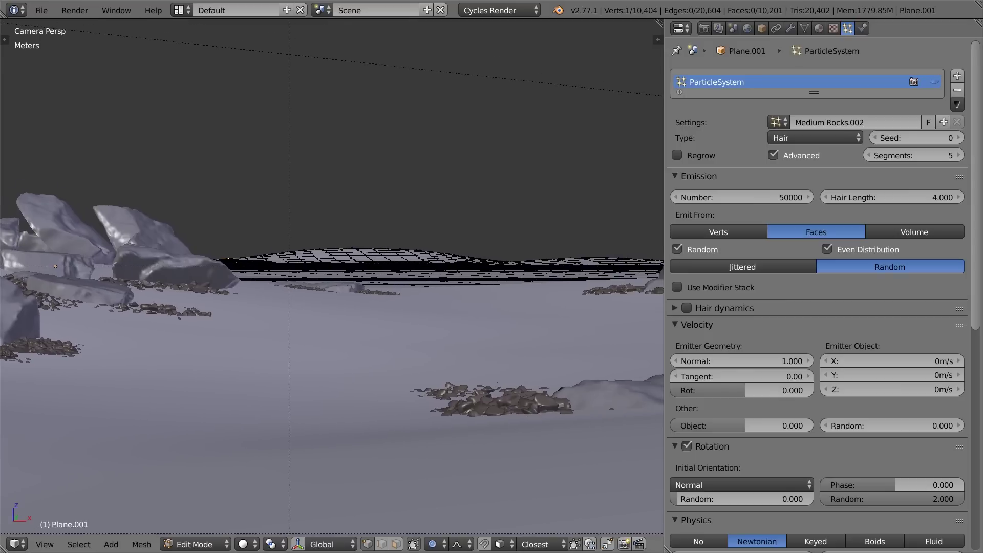
{"action": "scroll", "coordinate": [447, 277], "scroll_direction": "down", "scroll_amount": 1}
{"action": "key", "text": "Tab"}
{"action": "scroll", "coordinate": [447, 246], "scroll_direction": "up", "scroll_amount": 1}
{"action": "middle_click_drag", "start_coordinate": [532, 255], "coordinate": [333, 253], "text": "shift"}
{"action": "scroll", "coordinate": [405, 266], "scroll_direction": "down", "scroll_amount": 3}
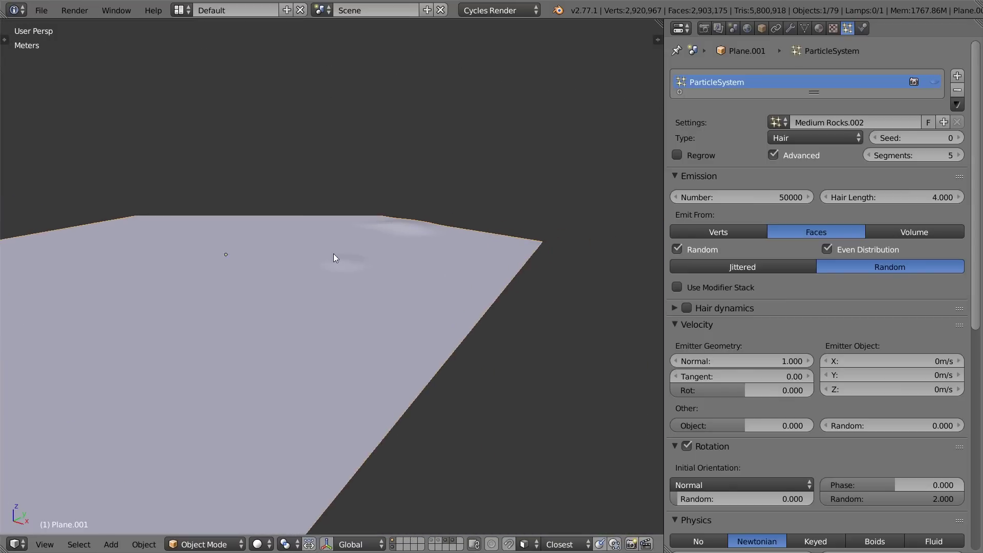
{"action": "scroll", "coordinate": [334, 257], "scroll_direction": "up", "scroll_amount": 3}
{"action": "key", "text": "KP_0"}
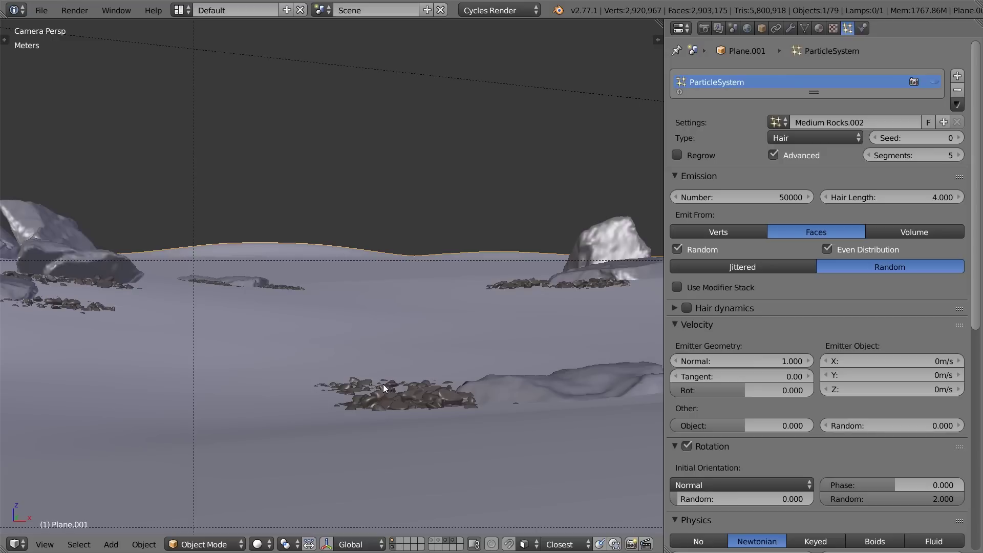
{"action": "middle_click_drag", "start_coordinate": [428, 285], "coordinate": [429, 290], "text": "shift"}
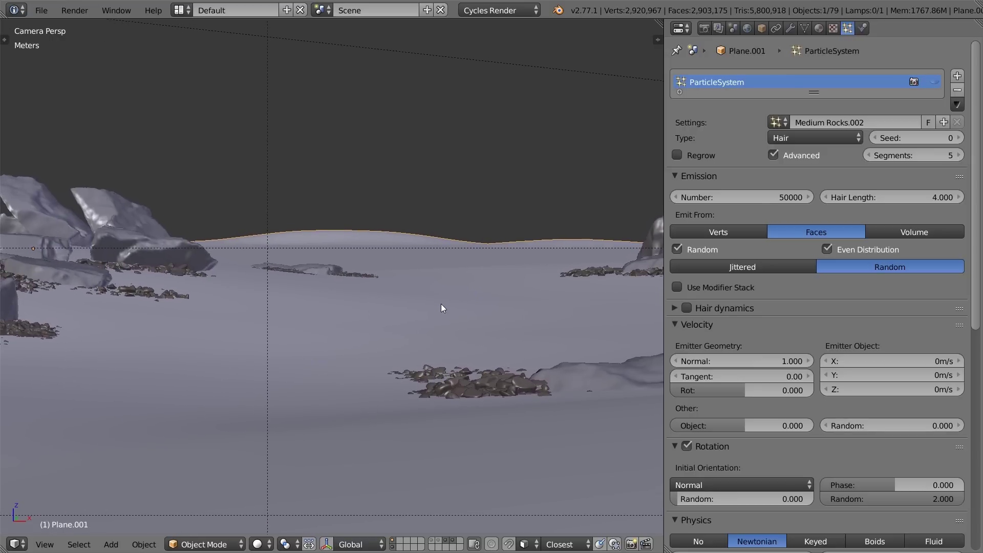
Switch to Substance Painter and examine the painted spots on the copper ring up close
{"action": "key", "text": "alt+Tab"}
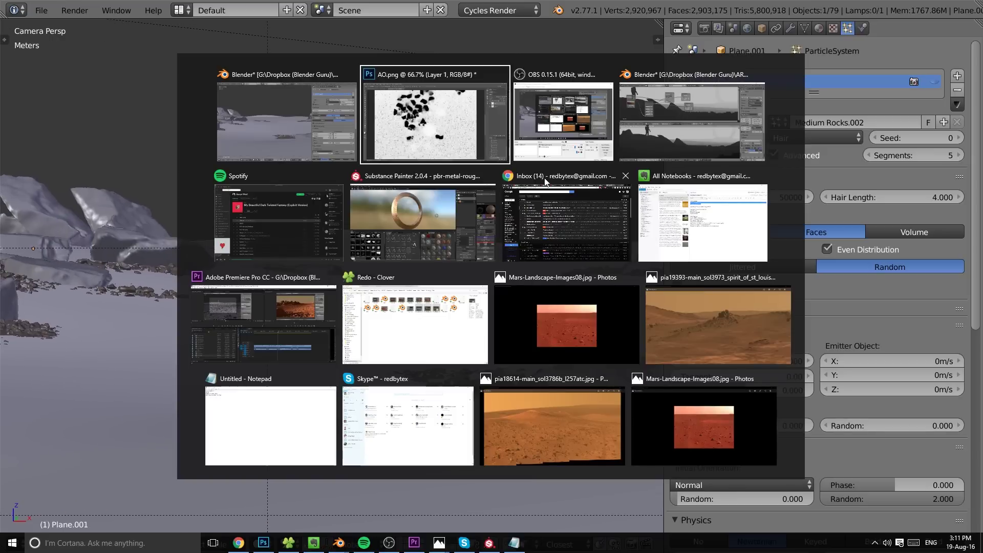
{"action": "left_click", "coordinate": [444, 209]}
{"action": "mouse_move", "coordinate": [369, 210]}
{"action": "left_mouse_down", "text": "alt"}
{"action": "mouse_move", "coordinate": [318, 206]}
{"action": "mouse_move", "coordinate": [245, 226]}
{"action": "left_mouse_up", "text": "alt"}
{"action": "scroll", "coordinate": [394, 192], "scroll_direction": "up", "scroll_amount": 5}
{"action": "left_click_drag", "start_coordinate": [494, 146], "coordinate": [410, 185], "text": "alt"}
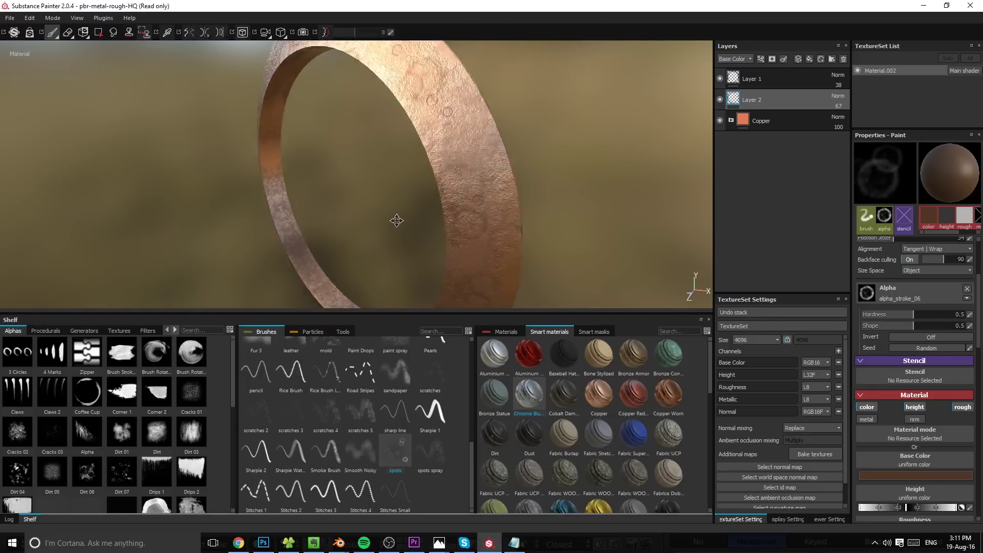
{"action": "middle_click_drag", "start_coordinate": [409, 185], "coordinate": [402, 248], "text": "alt"}
{"action": "left_click_drag", "start_coordinate": [404, 248], "coordinate": [385, 209], "text": "alt"}
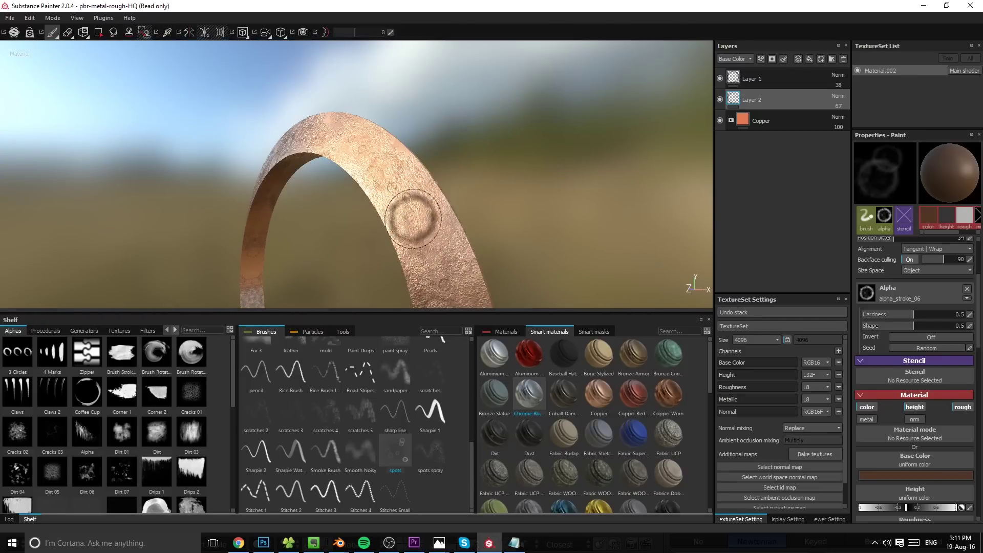
{"action": "left_click_drag", "start_coordinate": [341, 149], "coordinate": [374, 146], "text": "alt"}
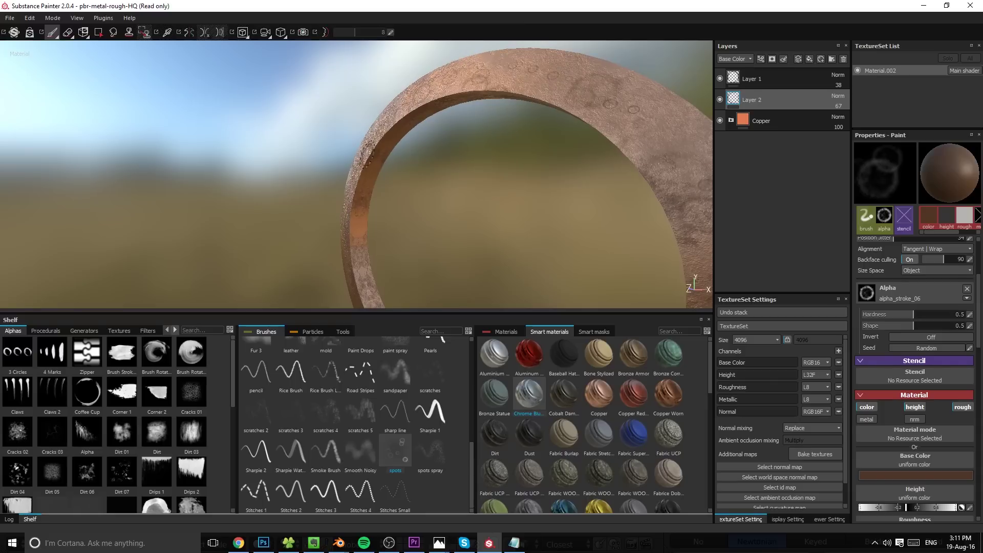
Examine the copper ring's inner and outer faces from opposite sides, including the brown circular stains
{"action": "left_click_drag", "start_coordinate": [371, 190], "coordinate": [498, 179], "text": "alt"}
{"action": "middle_click_drag", "start_coordinate": [498, 179], "coordinate": [329, 174], "text": "alt"}
{"action": "scroll", "coordinate": [419, 163], "scroll_direction": "down", "scroll_amount": 4}
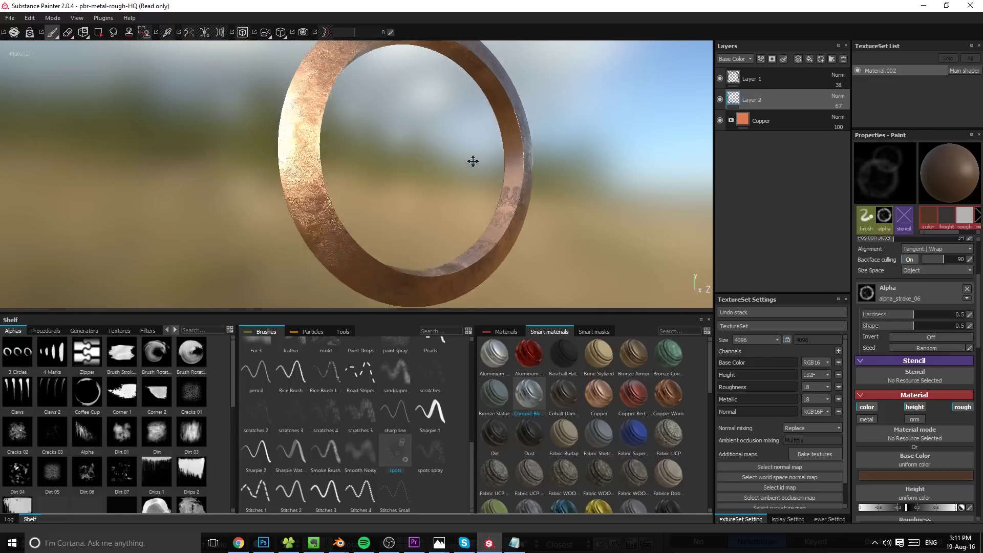
{"action": "middle_click_drag", "start_coordinate": [473, 150], "coordinate": [476, 193], "text": "alt"}
{"action": "left_click_drag", "start_coordinate": [476, 195], "coordinate": [327, 117], "text": "alt"}
{"action": "left_click_drag", "start_coordinate": [517, 151], "coordinate": [490, 145], "text": "alt"}
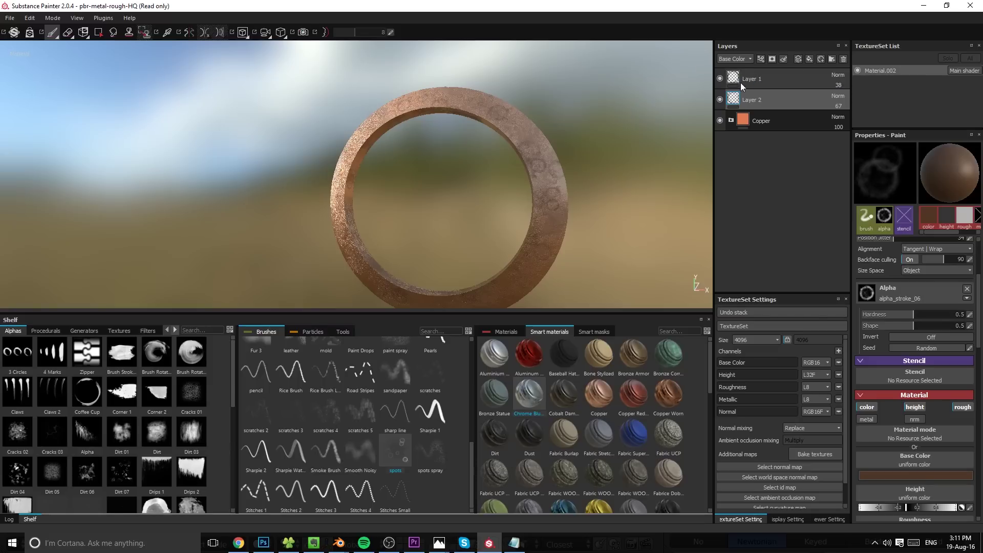
{"action": "left_click_drag", "start_coordinate": [552, 201], "coordinate": [549, 220]}
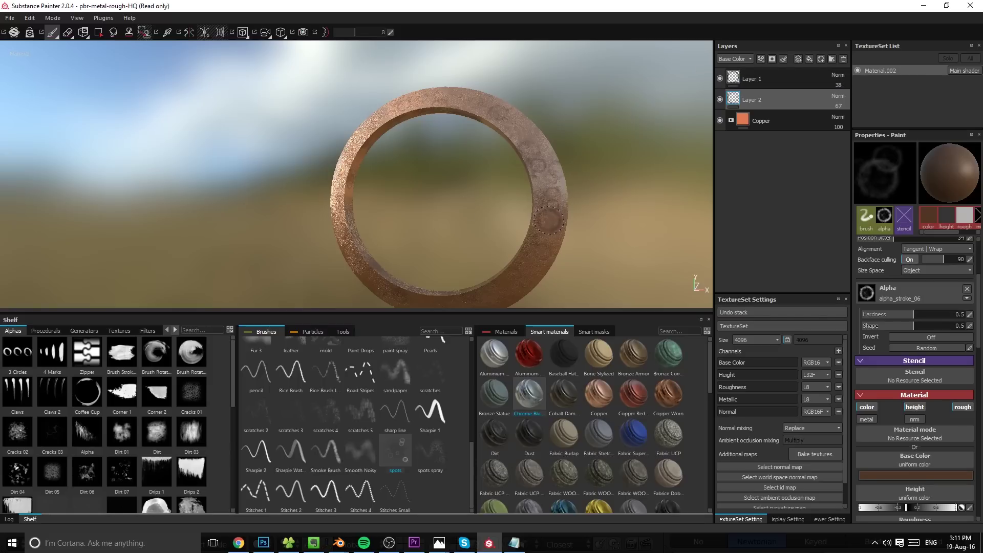
{"action": "mouse_move", "coordinate": [556, 188]}
{"action": "left_mouse_down", "text": "alt"}
{"action": "mouse_move", "coordinate": [589, 180]}
{"action": "mouse_move", "coordinate": [629, 198]}
{"action": "left_mouse_up", "text": "alt"}
{"action": "mouse_move", "coordinate": [461, 168]}
{"action": "left_mouse_down", "text": "alt"}
{"action": "mouse_move", "coordinate": [479, 158]}
{"action": "mouse_move", "coordinate": [427, 188]}
{"action": "left_mouse_up", "text": "alt"}
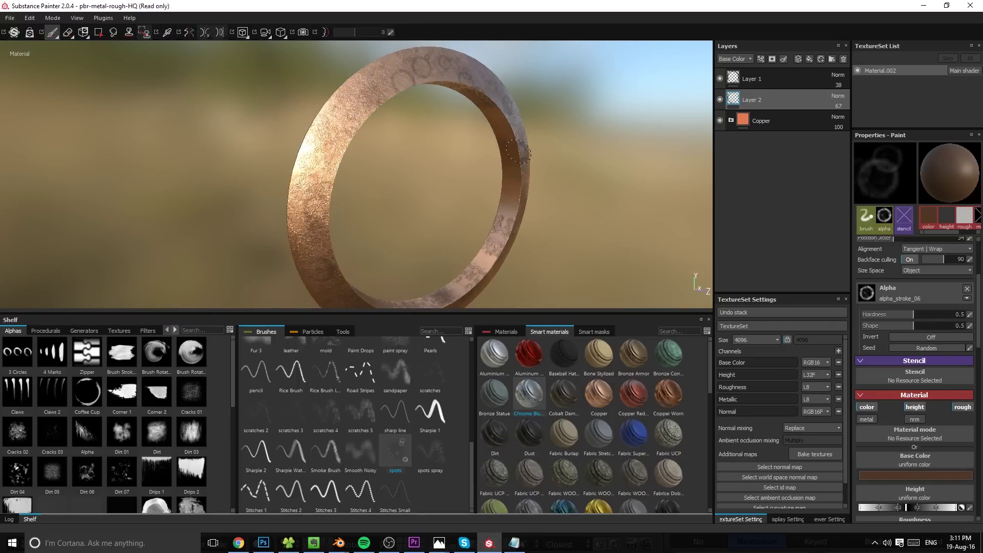
{"action": "mouse_move", "coordinate": [307, 179]}
{"action": "left_mouse_down", "text": "alt"}
{"action": "mouse_move", "coordinate": [335, 188]}
{"action": "mouse_move", "coordinate": [282, 150]}
{"action": "left_mouse_up", "text": "alt"}
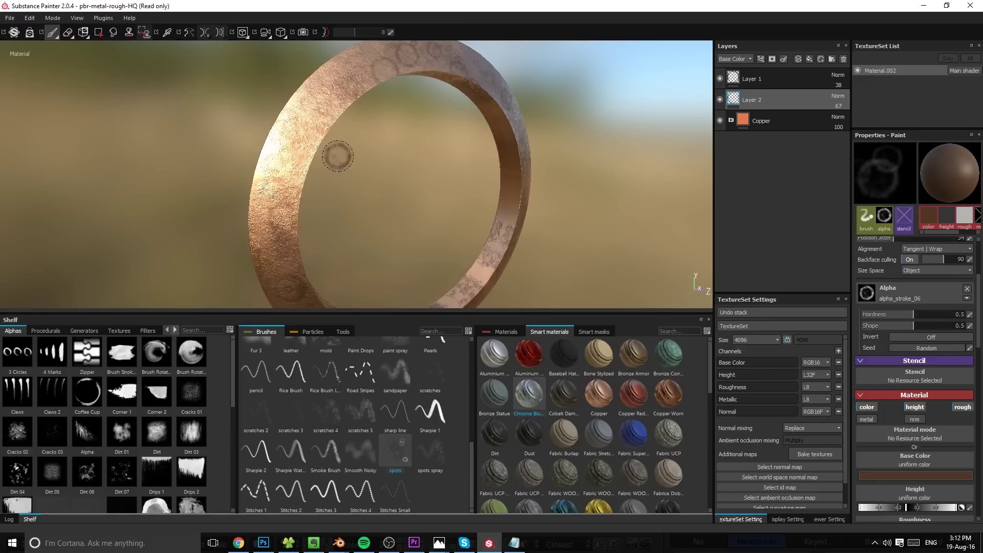
Add a paint layer above Layer 1 and give the brush a dark green base color, hue 0.266, with an adjusted height
{"action": "left_click", "coordinate": [798, 85]}
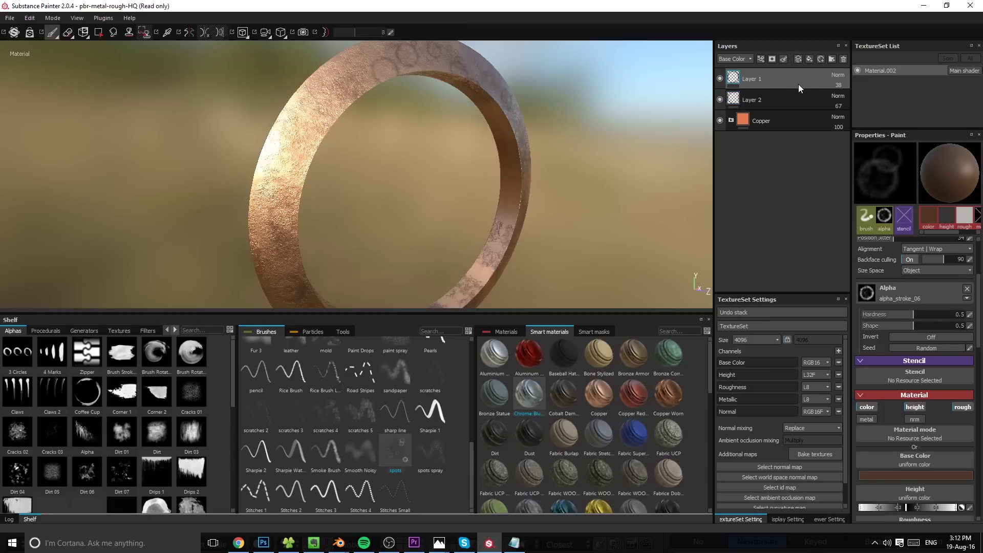
{"action": "left_click", "coordinate": [804, 58]}
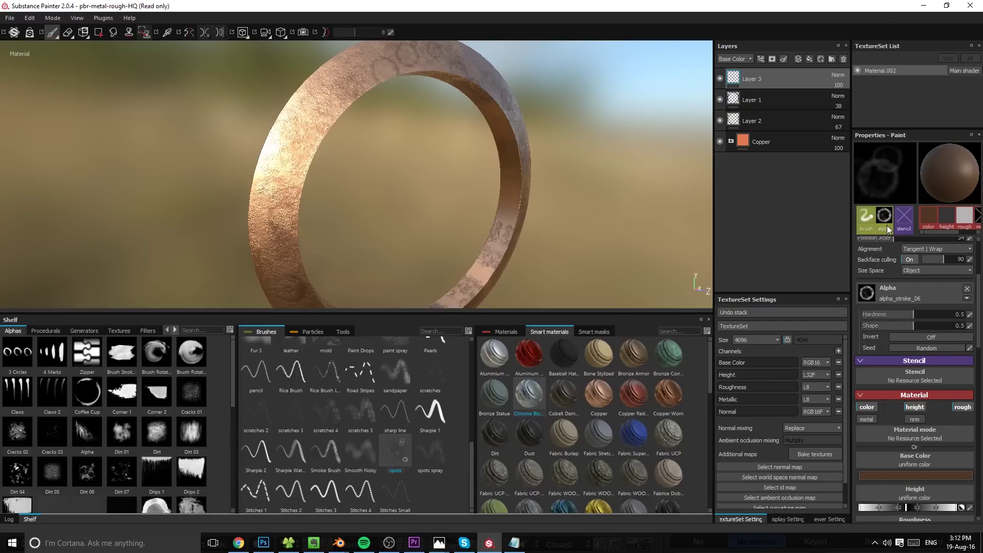
{"action": "left_click_drag", "start_coordinate": [978, 335], "coordinate": [979, 368]}
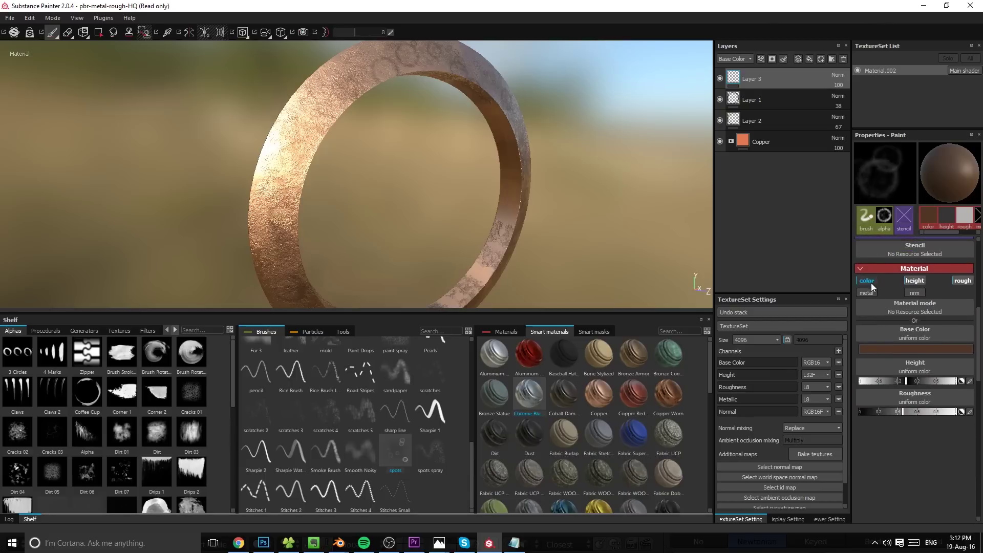
{"action": "left_click", "coordinate": [883, 349]}
{"action": "left_click", "coordinate": [889, 369]}
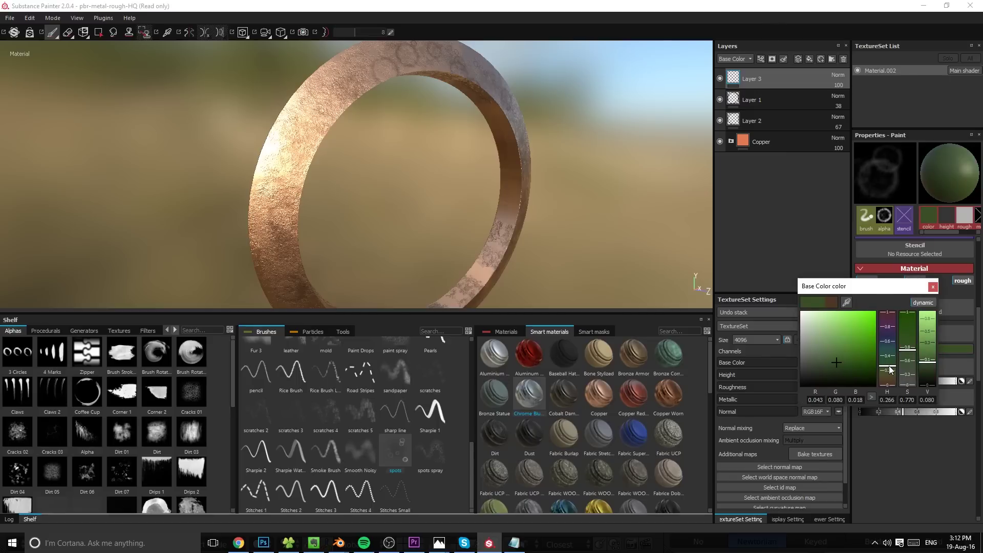
{"action": "left_click", "coordinate": [932, 287]}
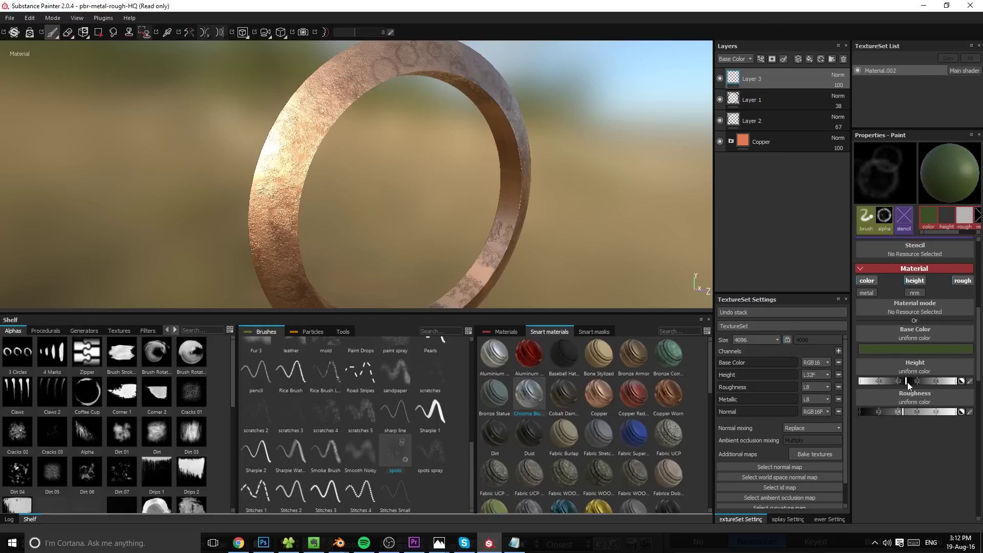
{"action": "left_click_drag", "start_coordinate": [907, 380], "coordinate": [911, 380]}
Try painting green circular spots along the copper ring's face with the spots brush, and undo them
{"action": "left_click_drag", "start_coordinate": [343, 116], "coordinate": [324, 120], "text": "alt"}
{"action": "left_click", "coordinate": [293, 152]}
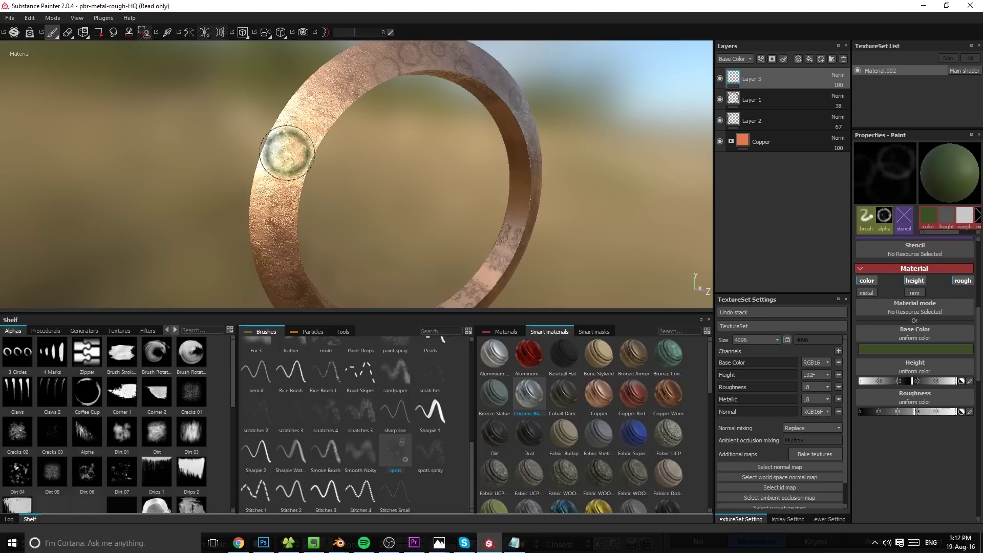
{"action": "left_click_drag", "start_coordinate": [331, 85], "coordinate": [271, 210]}
{"action": "scroll", "coordinate": [314, 167], "scroll_direction": "up", "scroll_amount": 2}
{"action": "left_click_drag", "start_coordinate": [314, 167], "coordinate": [343, 122], "text": "alt"}
{"action": "scroll", "coordinate": [277, 181], "scroll_direction": "up", "scroll_amount": 2}
{"action": "scroll", "coordinate": [277, 180], "scroll_direction": "up", "scroll_amount": 1}
{"action": "mouse_move", "coordinate": [277, 181]}
{"action": "left_mouse_down"}
{"action": "mouse_move", "coordinate": [258, 205]}
{"action": "mouse_move", "coordinate": [253, 156]}
{"action": "mouse_move", "coordinate": [277, 160]}
{"action": "mouse_move", "coordinate": [331, 136]}
{"action": "mouse_move", "coordinate": [318, 164]}
{"action": "mouse_move", "coordinate": [297, 159]}
{"action": "mouse_move", "coordinate": [257, 207]}
{"action": "left_mouse_up"}
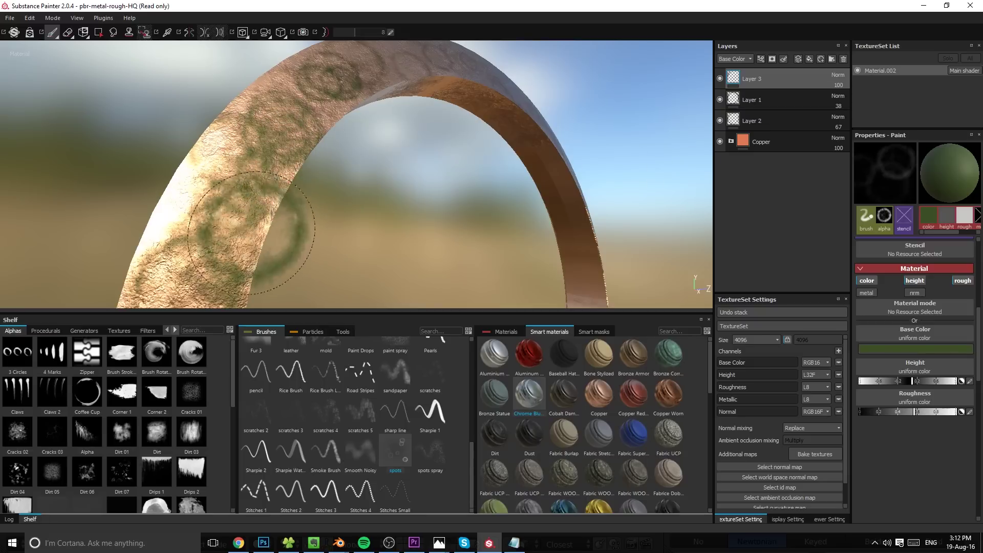
{"action": "mouse_move", "coordinate": [336, 235]}
{"action": "left_mouse_down", "text": "alt"}
{"action": "mouse_move", "coordinate": [307, 269]}
{"action": "mouse_move", "coordinate": [328, 307]}
{"action": "mouse_move", "coordinate": [483, 169]}
{"action": "mouse_move", "coordinate": [374, 169]}
{"action": "left_mouse_up", "text": "alt"}
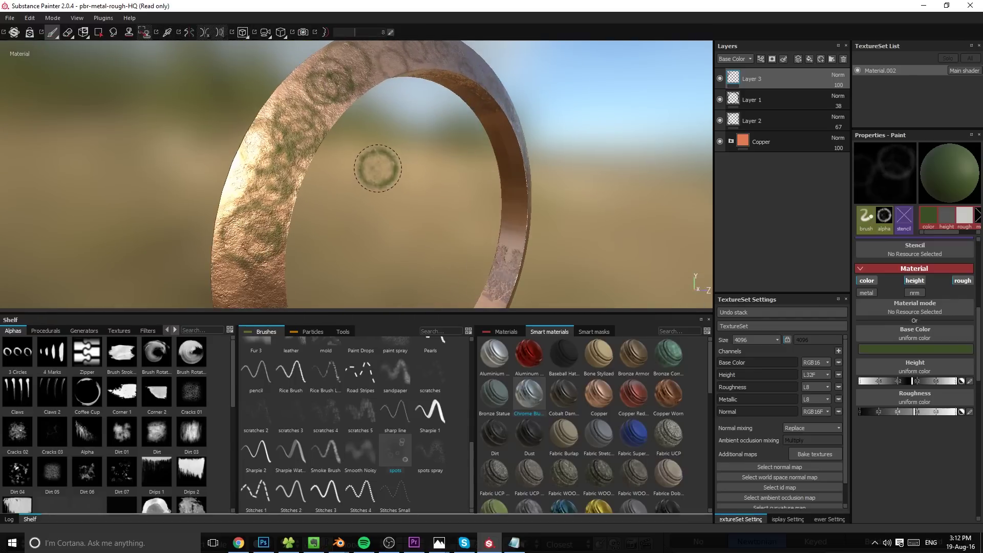
{"action": "key", "text": "ctrl+z"}
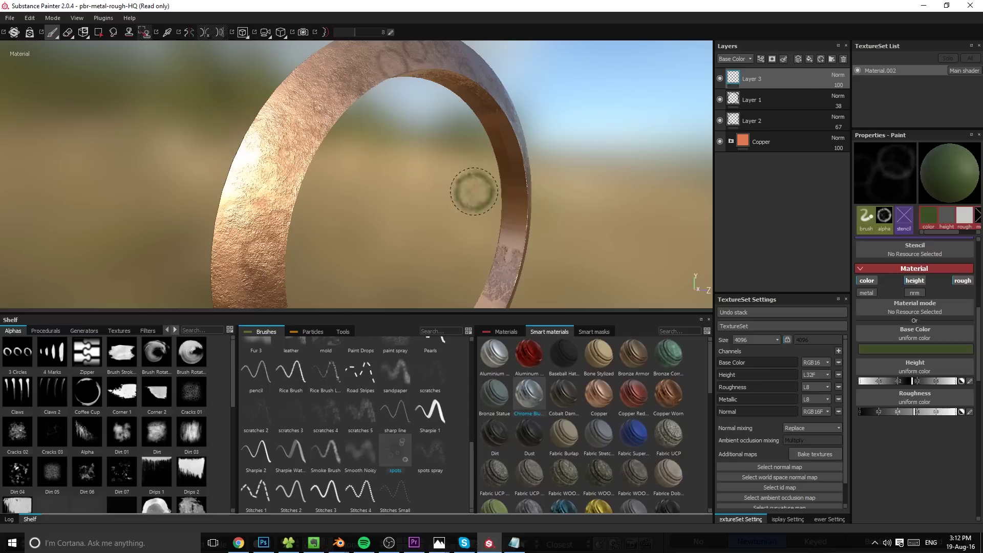
Review the sublayers inside the Copper smart material in the layer stack
{"action": "left_click_drag", "start_coordinate": [336, 222], "coordinate": [373, 110], "text": "alt"}
{"action": "left_click_drag", "start_coordinate": [467, 182], "coordinate": [542, 151], "text": "alt"}
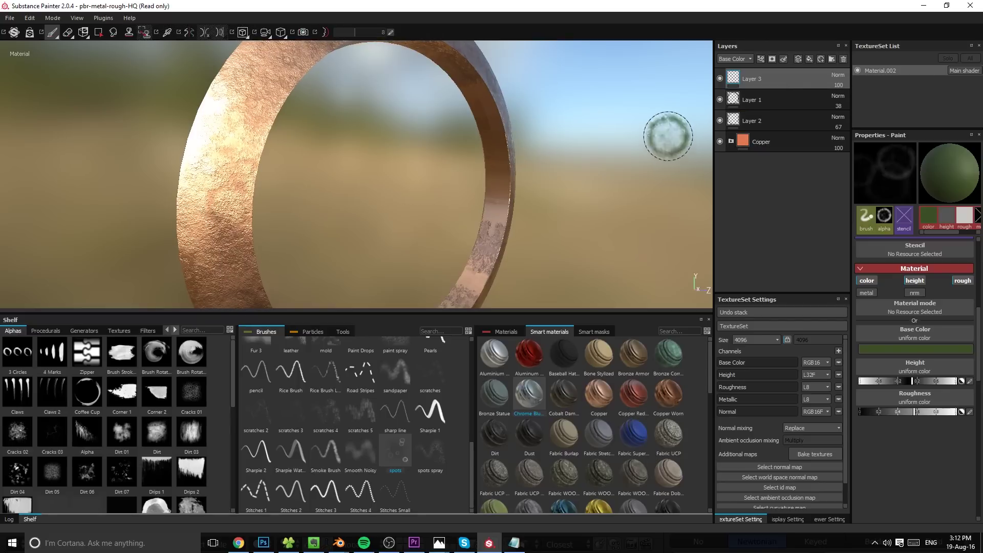
{"action": "left_click", "coordinate": [732, 142]}
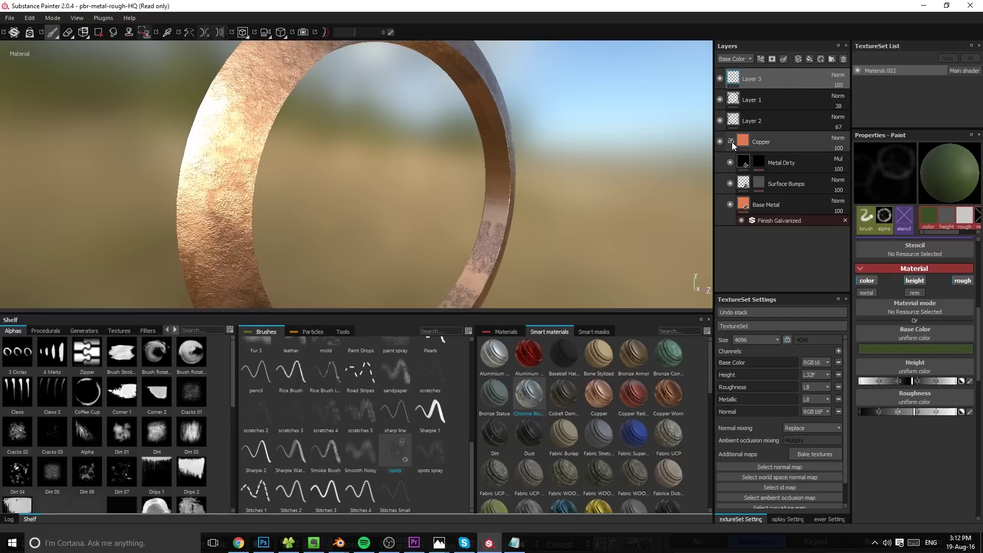
{"action": "left_click", "coordinate": [732, 143]}
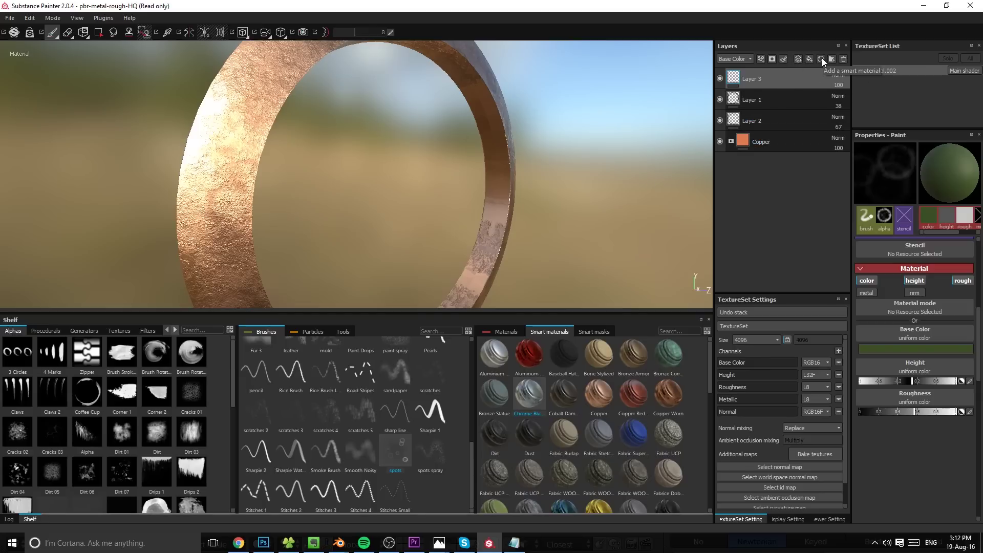
Examine the copper ring's worn surface from several angles and glance back at the Blender scene
{"action": "scroll", "coordinate": [365, 215], "scroll_direction": "up", "scroll_amount": 2}
{"action": "scroll", "coordinate": [365, 215], "scroll_direction": "down", "scroll_amount": 3}
{"action": "mouse_move", "coordinate": [367, 210]}
{"action": "left_mouse_down", "text": "alt"}
{"action": "mouse_move", "coordinate": [425, 185]}
{"action": "mouse_move", "coordinate": [369, 154]}
{"action": "mouse_move", "coordinate": [277, 147]}
{"action": "mouse_move", "coordinate": [390, 125]}
{"action": "mouse_move", "coordinate": [460, 133]}
{"action": "mouse_move", "coordinate": [456, 149]}
{"action": "mouse_move", "coordinate": [362, 171]}
{"action": "mouse_move", "coordinate": [222, 139]}
{"action": "mouse_move", "coordinate": [186, 193]}
{"action": "mouse_move", "coordinate": [171, 145]}
{"action": "mouse_move", "coordinate": [175, 162]}
{"action": "mouse_move", "coordinate": [410, 163]}
{"action": "left_mouse_up", "text": "alt"}
{"action": "middle_click_drag", "start_coordinate": [410, 163], "coordinate": [390, 200], "text": "alt"}
{"action": "scroll", "coordinate": [390, 199], "scroll_direction": "up", "scroll_amount": 3}
{"action": "mouse_move", "coordinate": [391, 199]}
{"action": "left_mouse_down", "text": "alt"}
{"action": "mouse_move", "coordinate": [309, 164]}
{"action": "mouse_move", "coordinate": [300, 200]}
{"action": "mouse_move", "coordinate": [360, 150]}
{"action": "mouse_move", "coordinate": [424, 149]}
{"action": "mouse_move", "coordinate": [404, 200]}
{"action": "mouse_move", "coordinate": [450, 132]}
{"action": "mouse_move", "coordinate": [362, 120]}
{"action": "mouse_move", "coordinate": [314, 145]}
{"action": "left_mouse_up", "text": "alt"}
{"action": "left_click_drag", "start_coordinate": [461, 160], "coordinate": [536, 166], "text": "alt"}
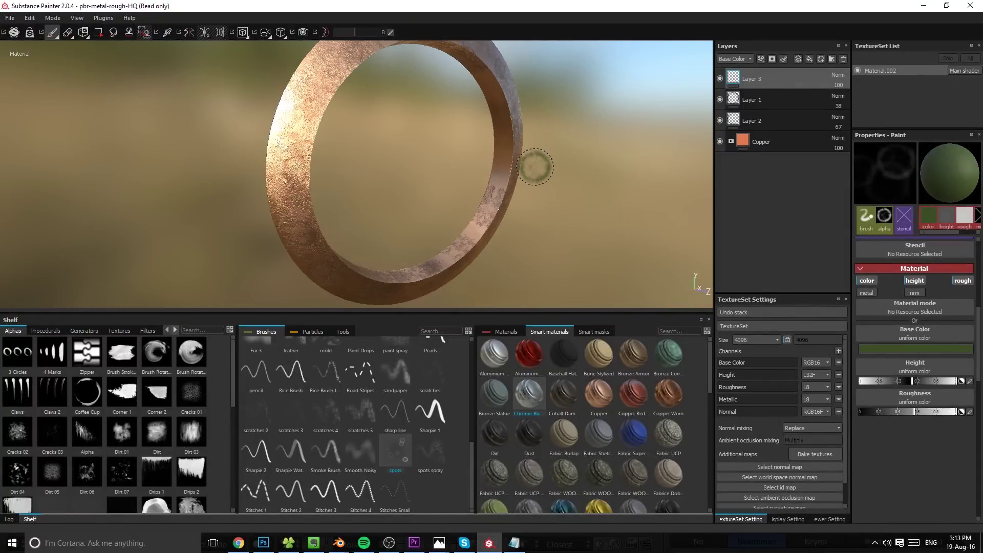
{"action": "left_click_drag", "start_coordinate": [490, 216], "coordinate": [516, 196], "text": "alt"}
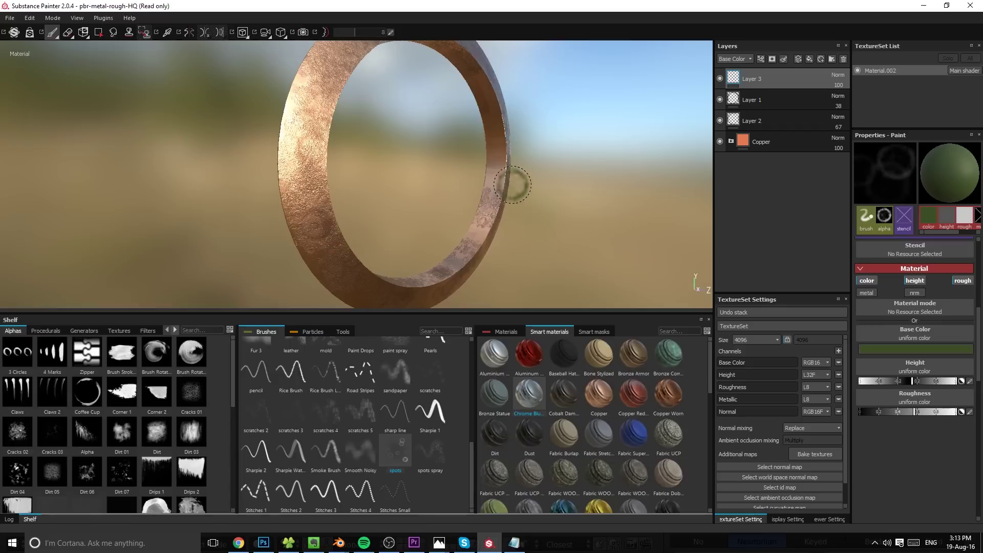
{"action": "left_click_drag", "start_coordinate": [505, 123], "coordinate": [489, 169], "text": "alt"}
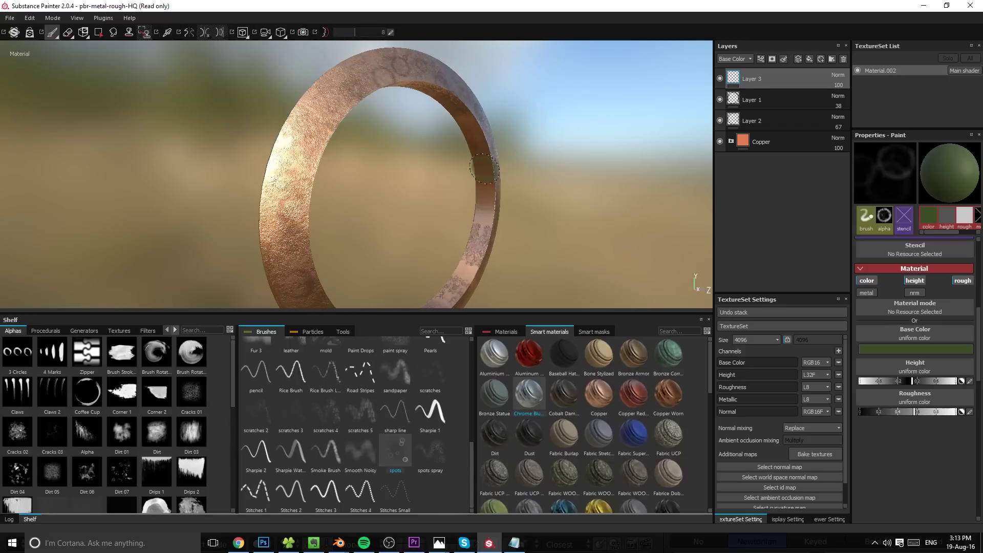
{"action": "key", "text": "alt+Tab"}
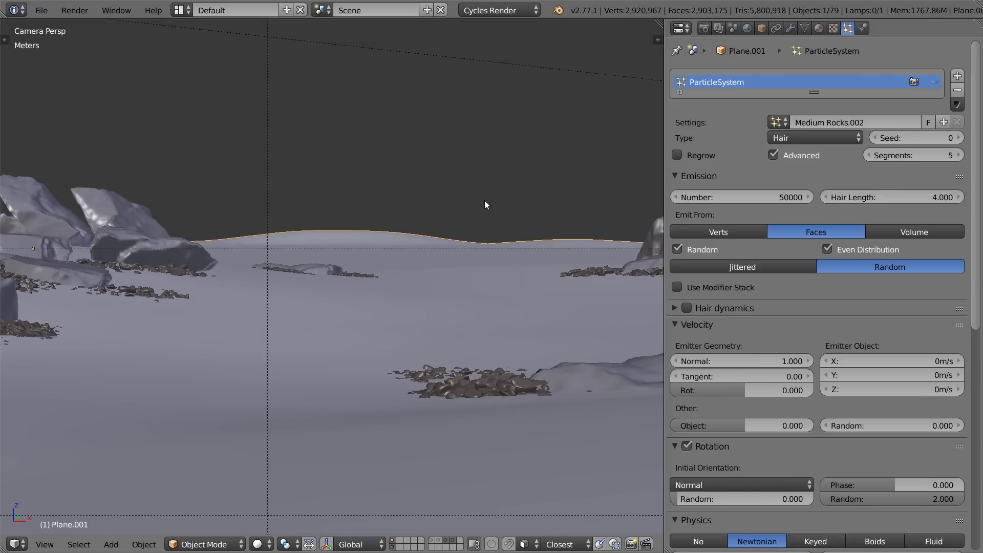
{"action": "key", "text": "alt+Tab"}
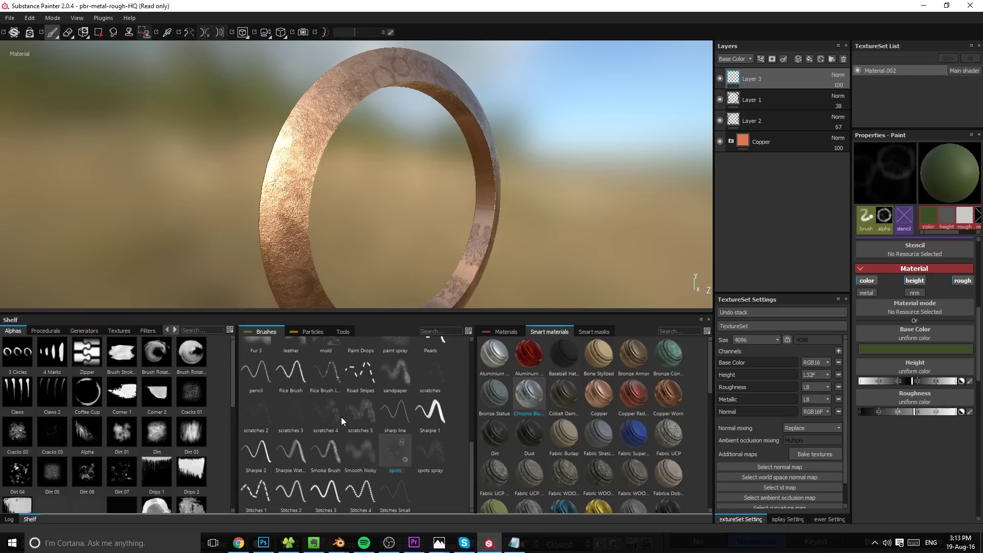
Choose the Dirt 1 brush and paint a green dirt patch on the upper-left part of the ring's face
{"action": "scroll", "coordinate": [435, 404], "scroll_direction": "up", "scroll_amount": 3}
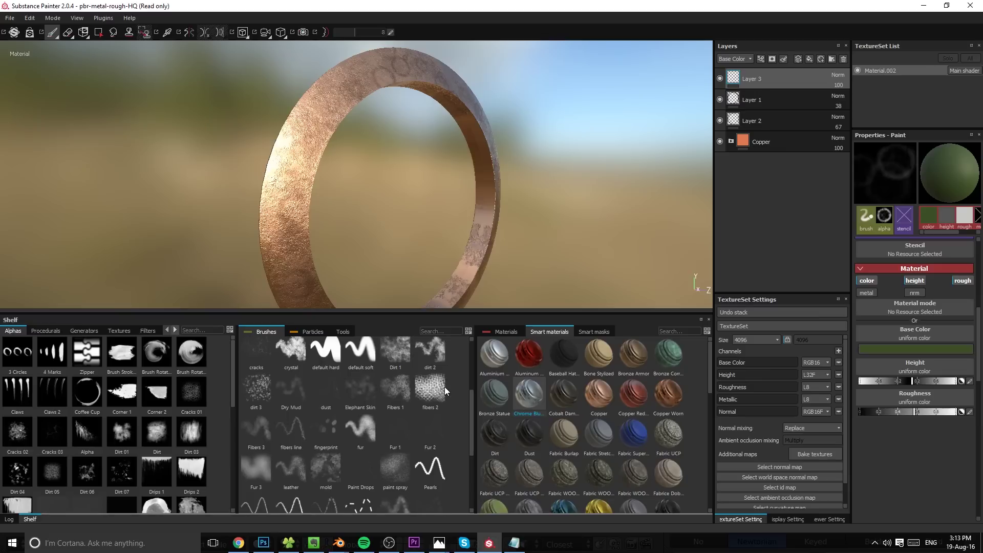
{"action": "left_click", "coordinate": [399, 358]}
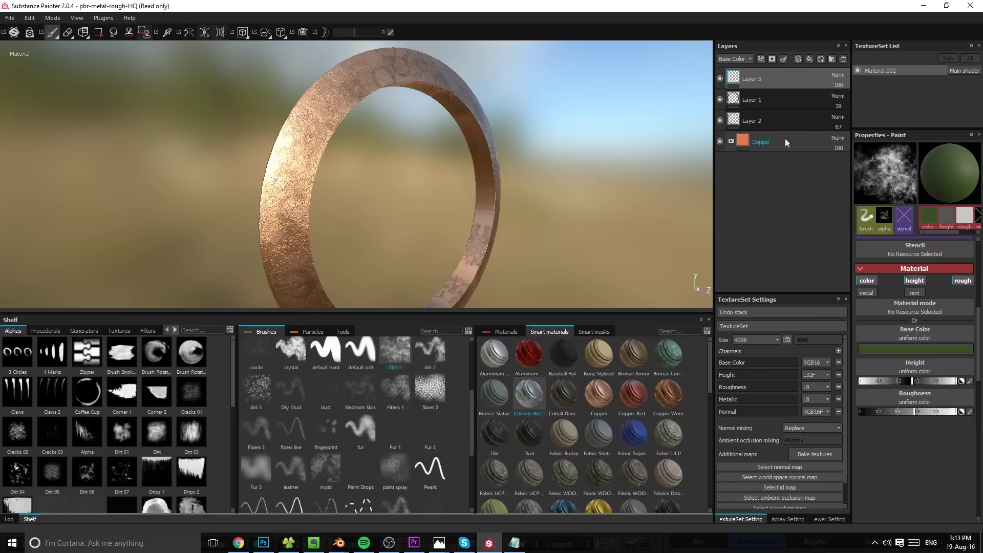
{"action": "mouse_move", "coordinate": [303, 155]}
{"action": "left_mouse_down"}
{"action": "mouse_move", "coordinate": [296, 184]}
{"action": "mouse_move", "coordinate": [302, 160]}
{"action": "left_mouse_up"}
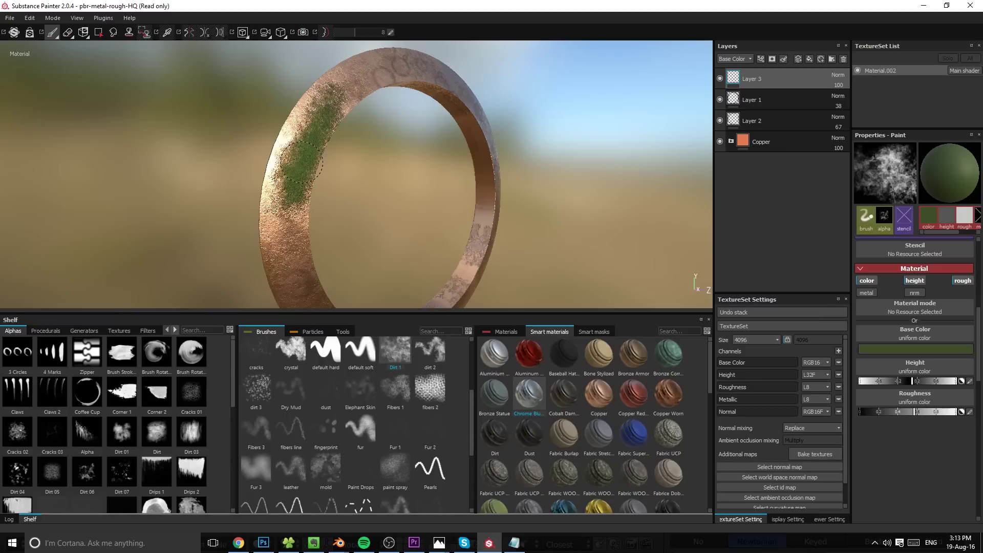
Undo the green dirt patch and set the brush's base color to dark brown with RGB 0.060, 0.037, 0.003
{"action": "key", "text": "ctrl+z"}
{"action": "left_click", "coordinate": [901, 348]}
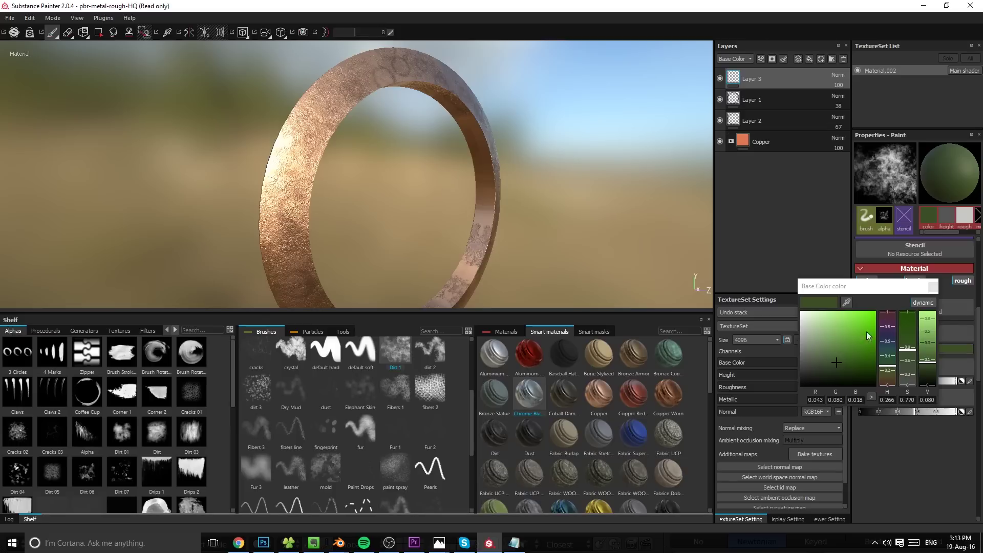
{"action": "left_click_drag", "start_coordinate": [885, 377], "coordinate": [888, 383]}
{"action": "left_click", "coordinate": [856, 366]}
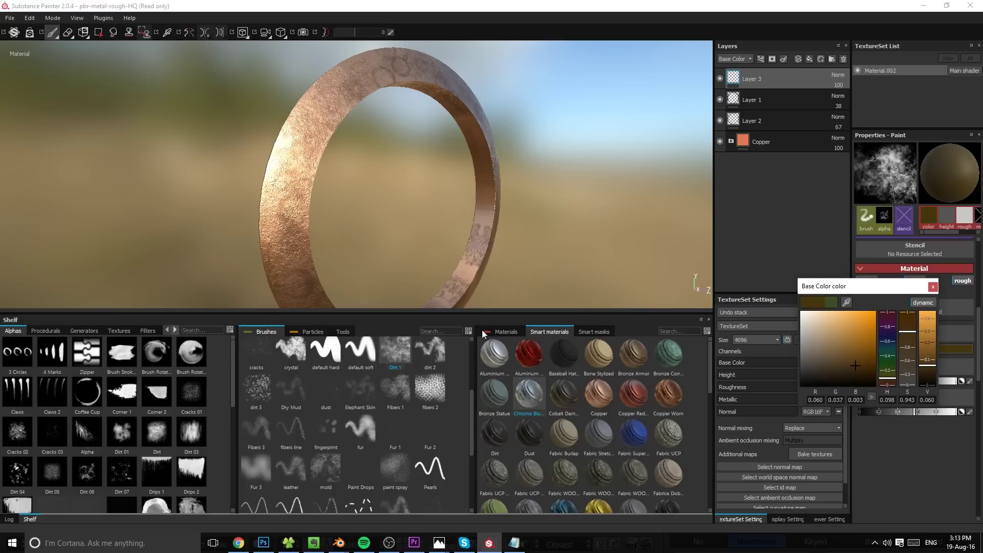
Try painting a brown dirt patch on the upper-left part of the ring's face, and undo it
{"action": "mouse_move", "coordinate": [321, 215]}
{"action": "left_mouse_down"}
{"action": "mouse_move", "coordinate": [313, 96]}
{"action": "mouse_move", "coordinate": [290, 207]}
{"action": "mouse_move", "coordinate": [327, 156]}
{"action": "left_mouse_up"}
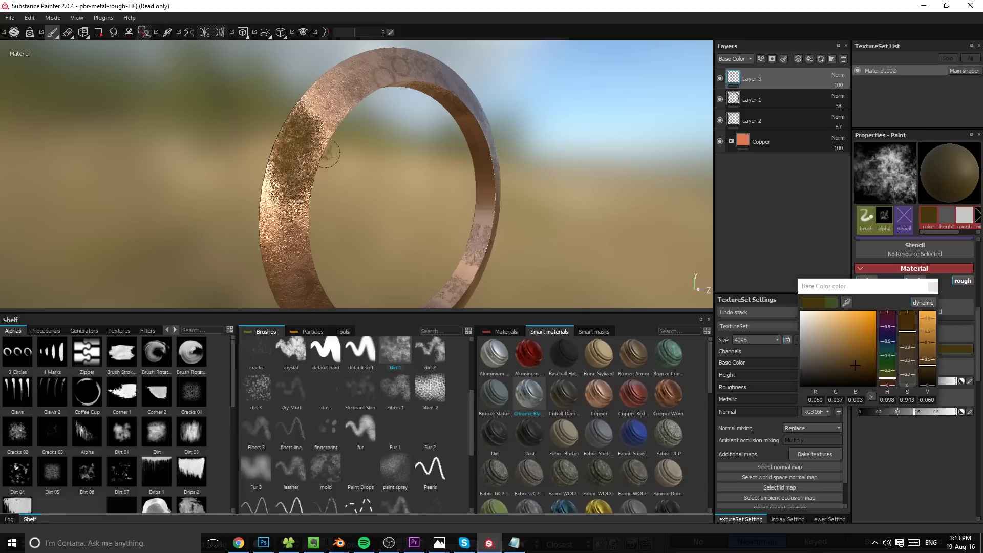
{"action": "left_click_drag", "start_coordinate": [415, 202], "coordinate": [361, 201], "text": "alt"}
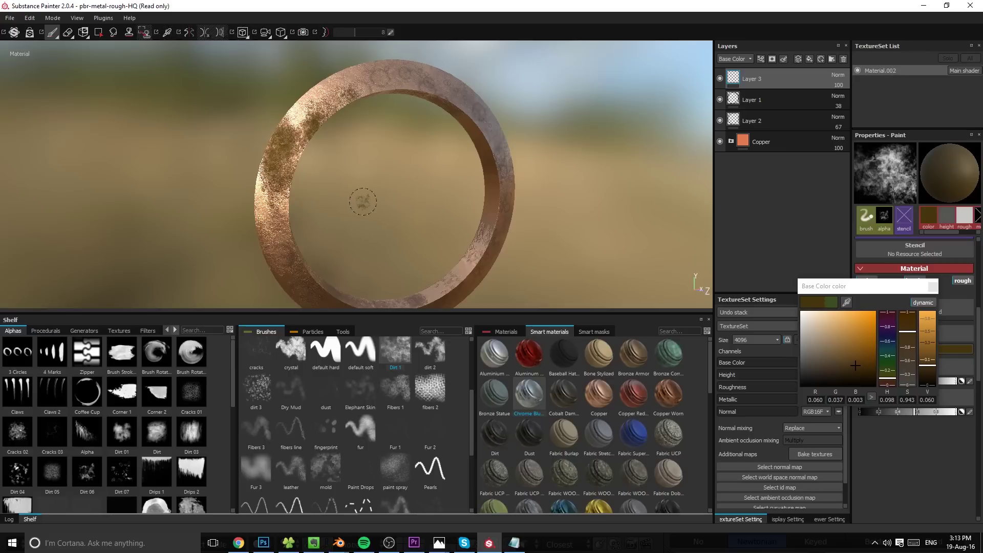
{"action": "key", "text": "ctrl+z"}
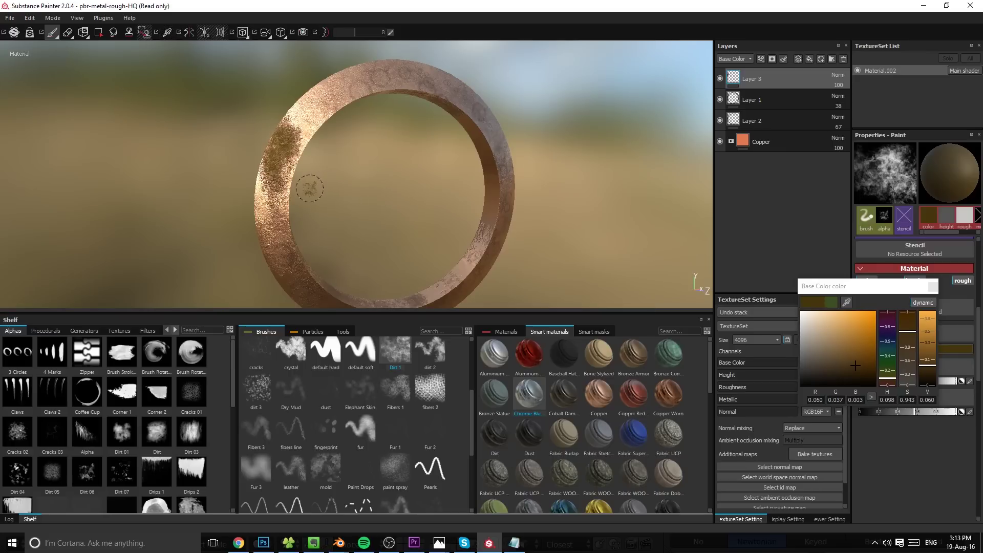
{"action": "key", "text": "ctrl+z"}
{"action": "scroll", "coordinate": [379, 213], "scroll_direction": "down", "scroll_amount": 3}
{"action": "scroll", "coordinate": [386, 223], "scroll_direction": "up", "scroll_amount": 4}
Switch to Blender and show only an empty scene layer in the 3D view
{"action": "key", "text": "alt+Tab"}
{"action": "scroll", "coordinate": [438, 250], "scroll_direction": "down", "scroll_amount": 3}
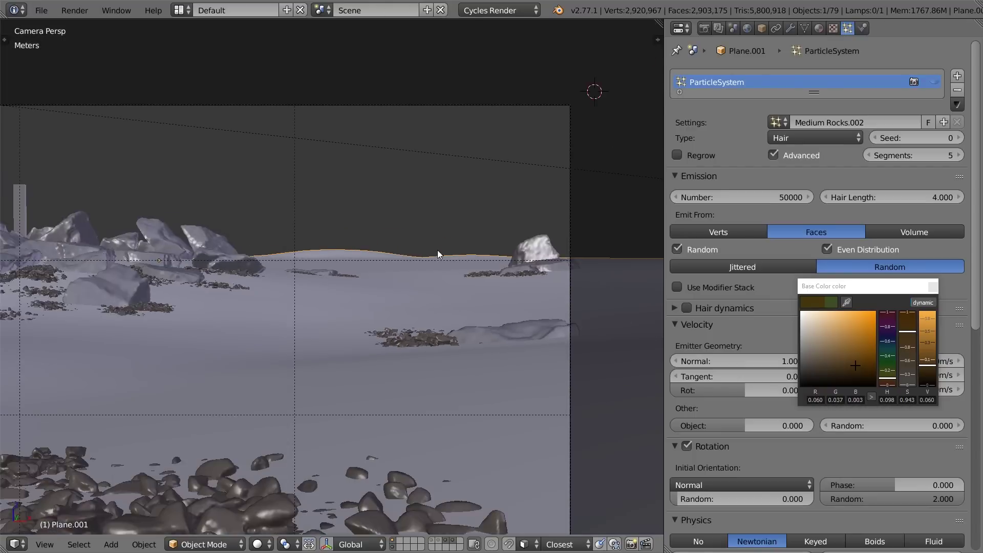
{"action": "scroll", "coordinate": [437, 250], "scroll_direction": "up", "scroll_amount": 3}
{"action": "left_click", "coordinate": [402, 542]}
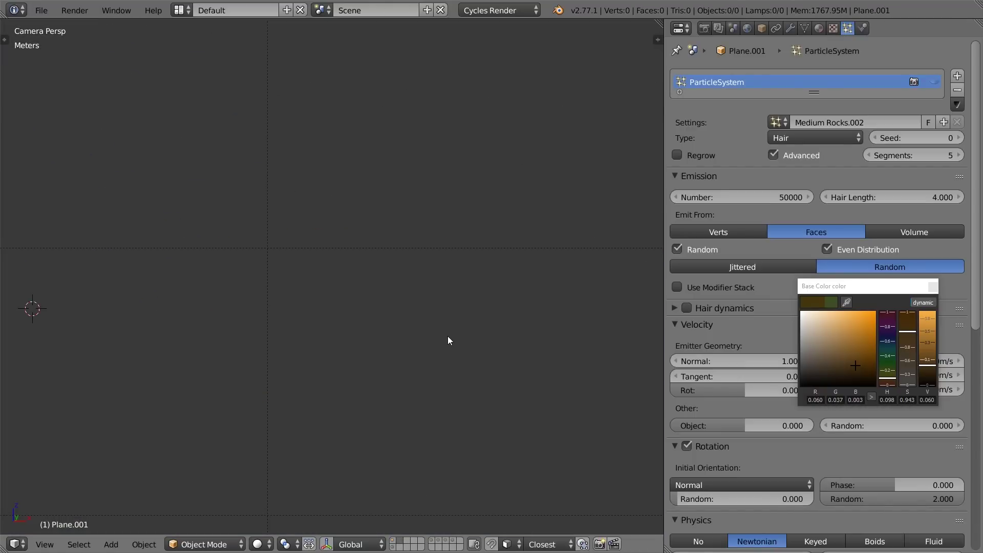
{"action": "middle_click_drag", "start_coordinate": [367, 323], "coordinate": [367, 253]}
{"action": "key", "text": "shift+F1"}
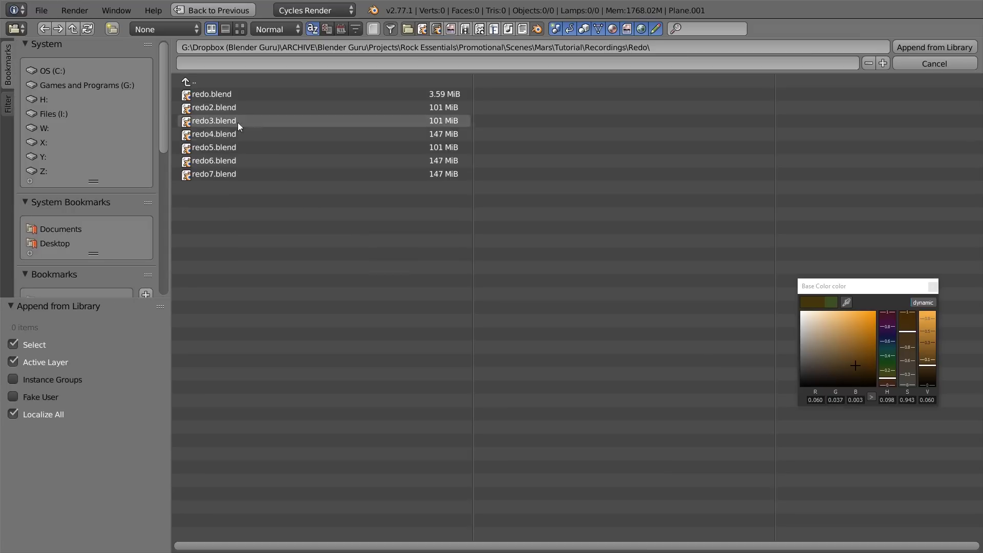
{"action": "left_click", "coordinate": [198, 81]}
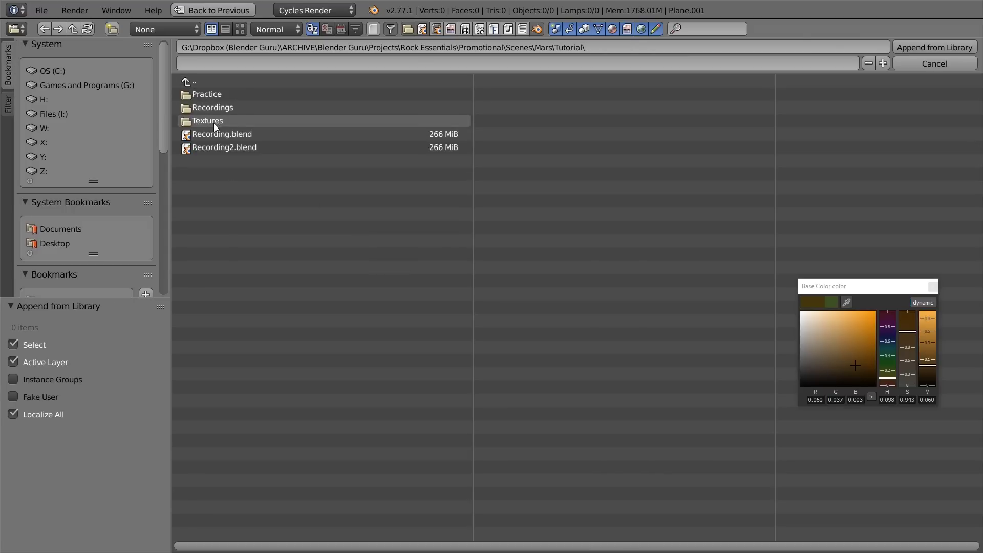
{"action": "left_click", "coordinate": [211, 84]}
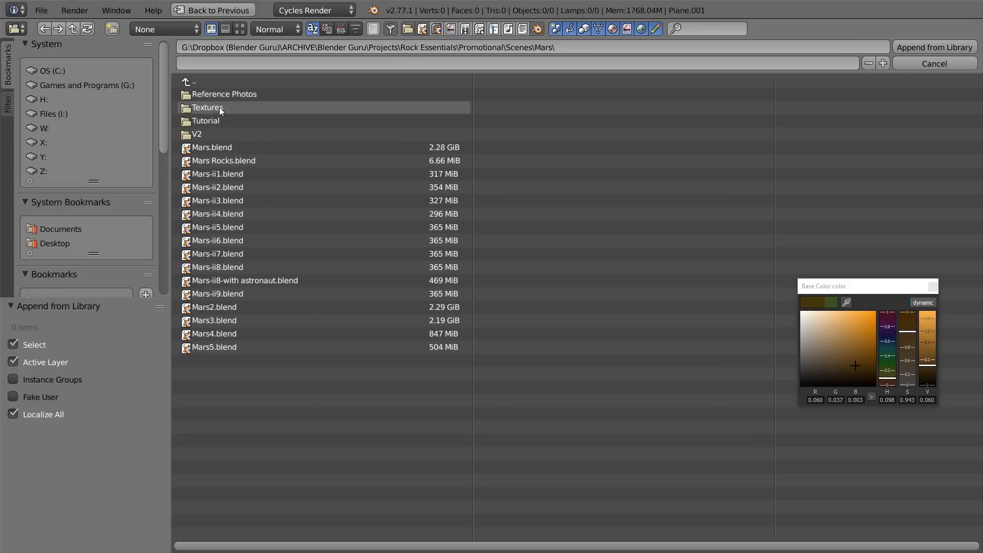
{"action": "left_click", "coordinate": [957, 68]}
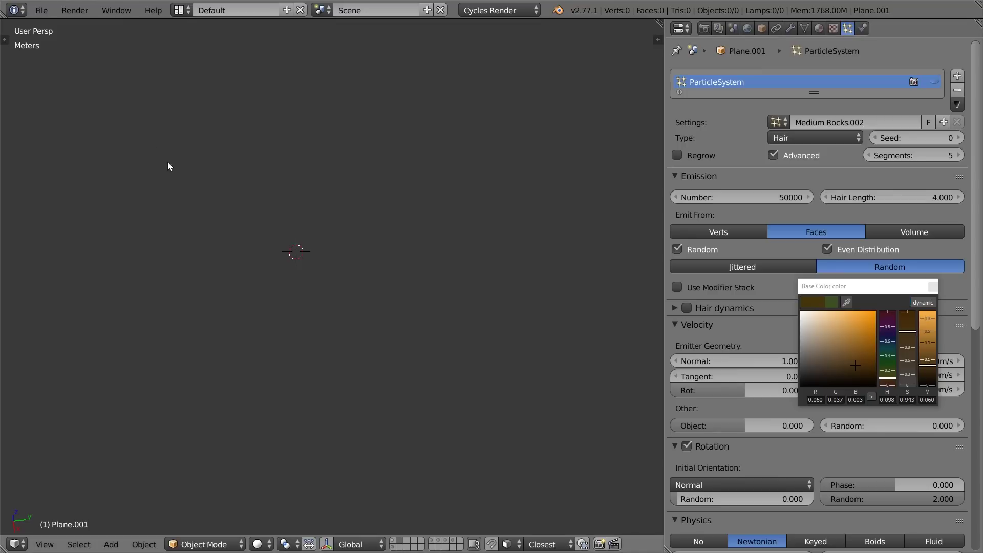
Import "alien ring practice.fbx" from the Mars Tutorial Practice folder and make the imported ring the active object
{"action": "left_click", "coordinate": [41, 10]}
{"action": "mouse_move", "coordinate": [77, 271]}
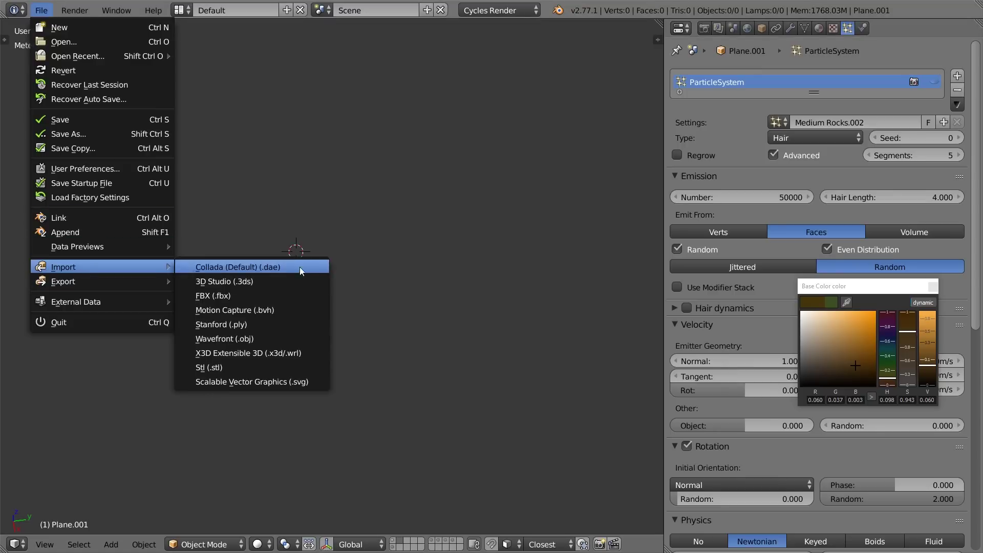
{"action": "left_click", "coordinate": [290, 292]}
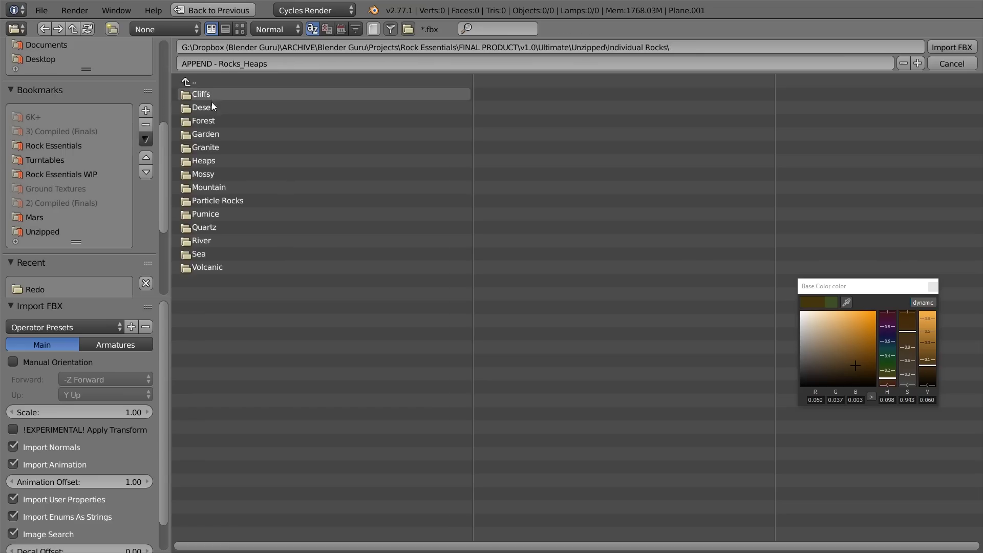
{"action": "scroll", "coordinate": [160, 188], "scroll_direction": "down", "scroll_amount": 3}
{"action": "left_click", "coordinate": [52, 229]}
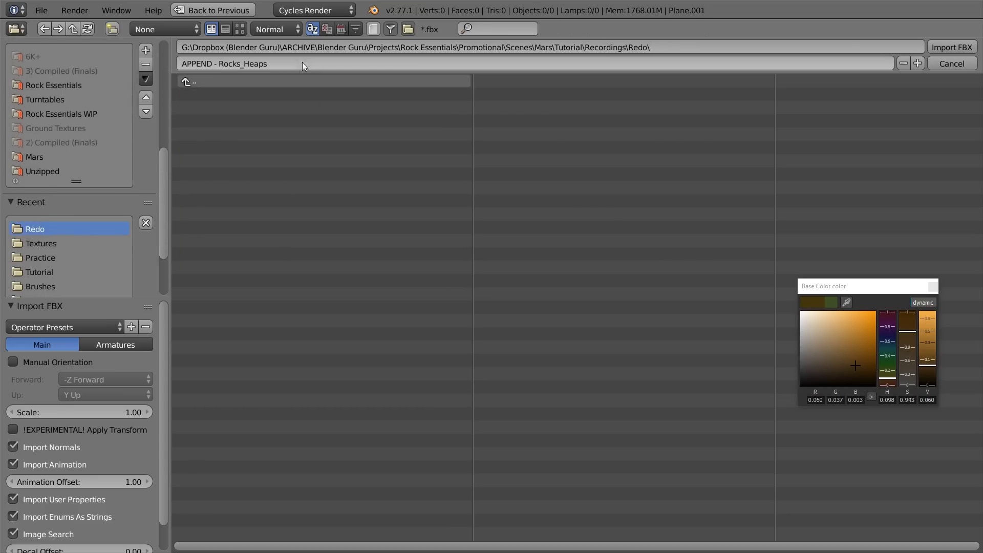
{"action": "left_click", "coordinate": [220, 83]}
{"action": "left_click", "coordinate": [211, 83]}
{"action": "left_click", "coordinate": [210, 97]}
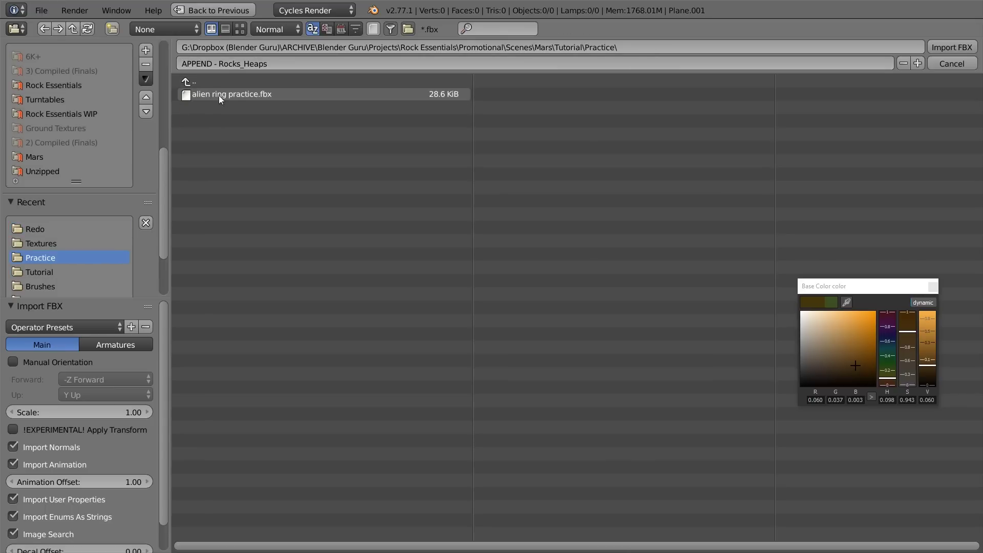
{"action": "left_click", "coordinate": [232, 93]}
{"action": "left_click", "coordinate": [939, 49]}
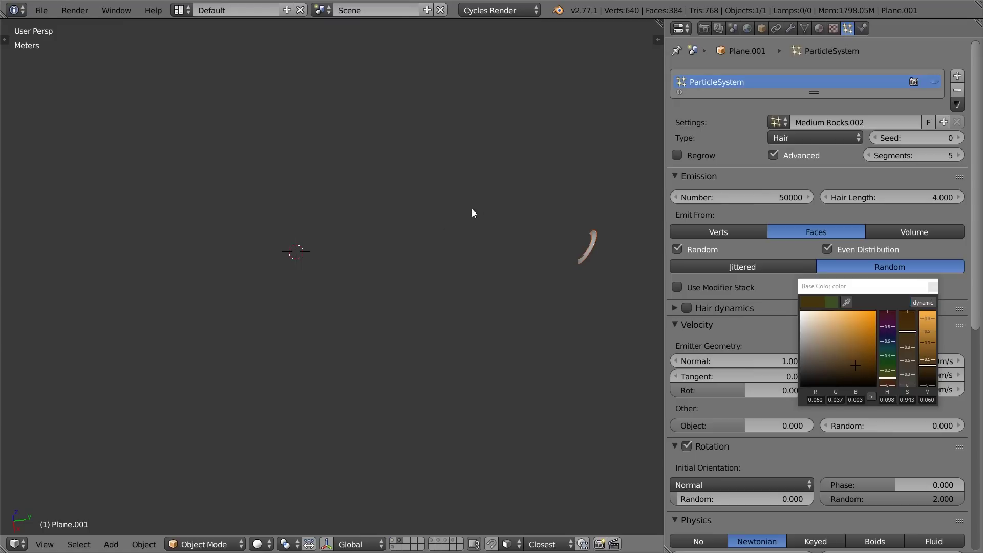
{"action": "key", "text": "KP_Decimal"}
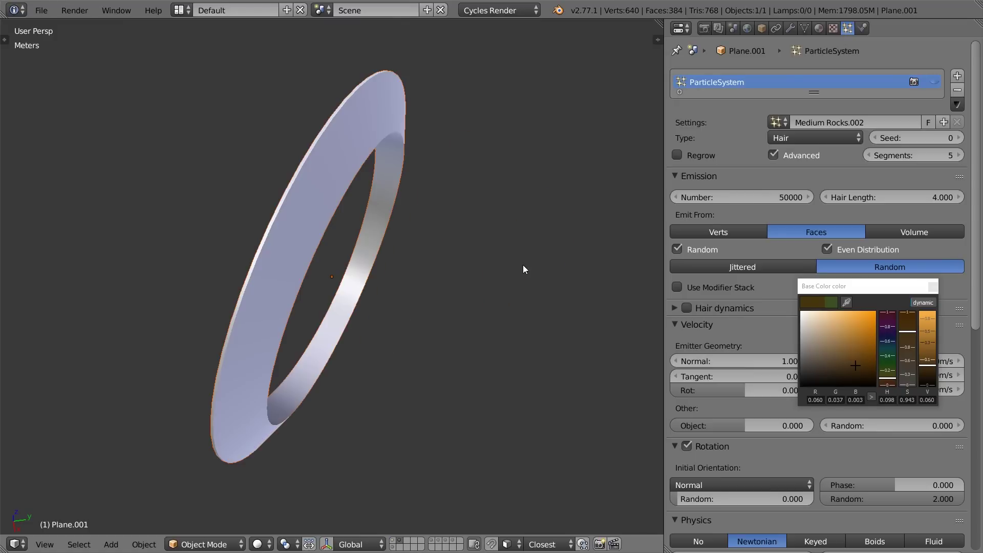
{"action": "right_click", "coordinate": [395, 218]}
Examine the imported ring's mesh in Edit Mode from several angles and return to Object Mode
{"action": "scroll", "coordinate": [376, 222], "scroll_direction": "down", "scroll_amount": 6}
{"action": "middle_click_drag", "start_coordinate": [377, 223], "coordinate": [435, 253]}
{"action": "scroll", "coordinate": [435, 253], "scroll_direction": "down", "scroll_amount": 4}
{"action": "scroll", "coordinate": [432, 302], "scroll_direction": "up", "scroll_amount": 8}
{"action": "key", "text": "Tab"}
{"action": "middle_click_drag", "start_coordinate": [388, 306], "coordinate": [318, 222]}
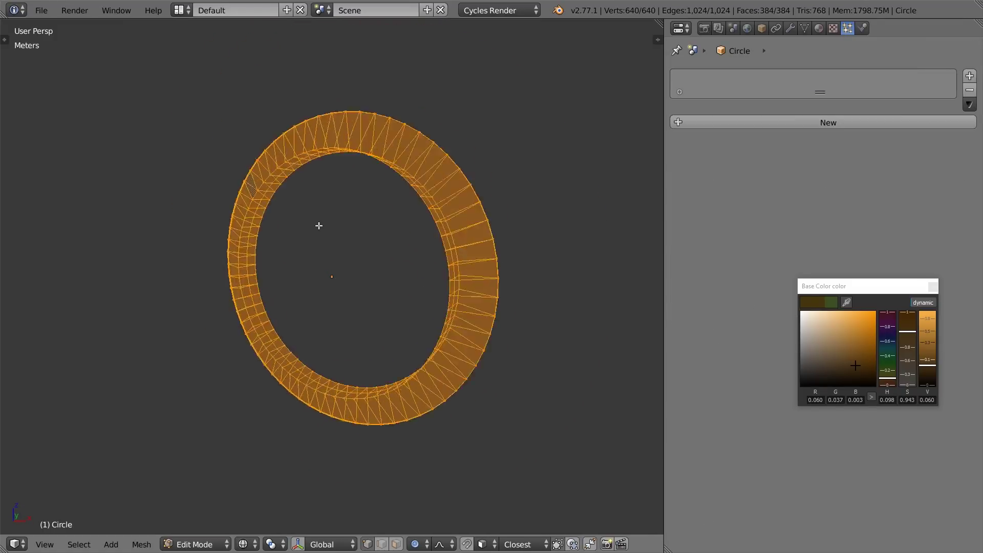
{"action": "scroll", "coordinate": [320, 226], "scroll_direction": "down", "scroll_amount": 4}
{"action": "key", "text": "Tab"}
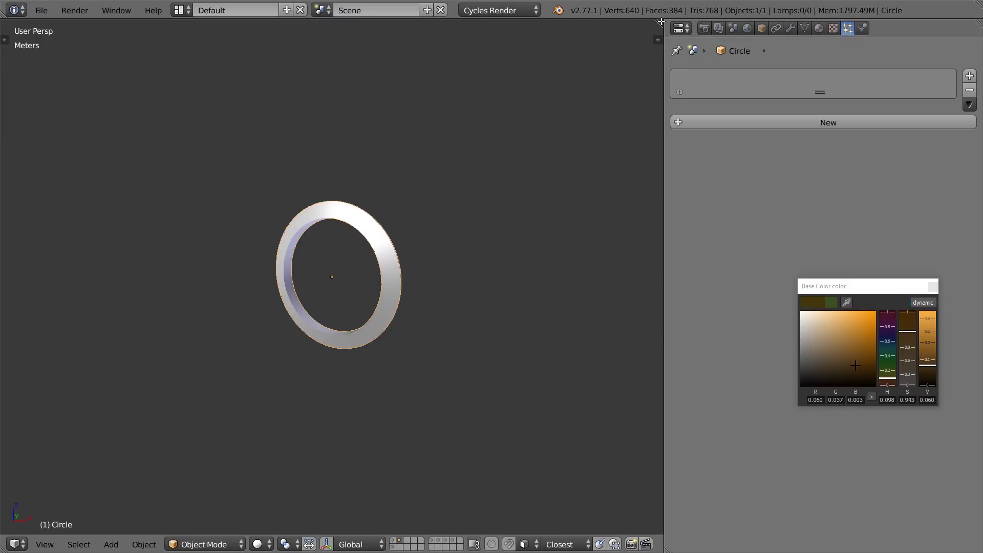
Split the 3D view, turn the new area into a UV/Image Editor and unlink the Render Result image
{"action": "left_click_drag", "start_coordinate": [659, 23], "coordinate": [313, 227]}
{"action": "left_click", "coordinate": [336, 543]}
{"action": "left_click", "coordinate": [379, 438]}
{"action": "key", "text": "Tab"}
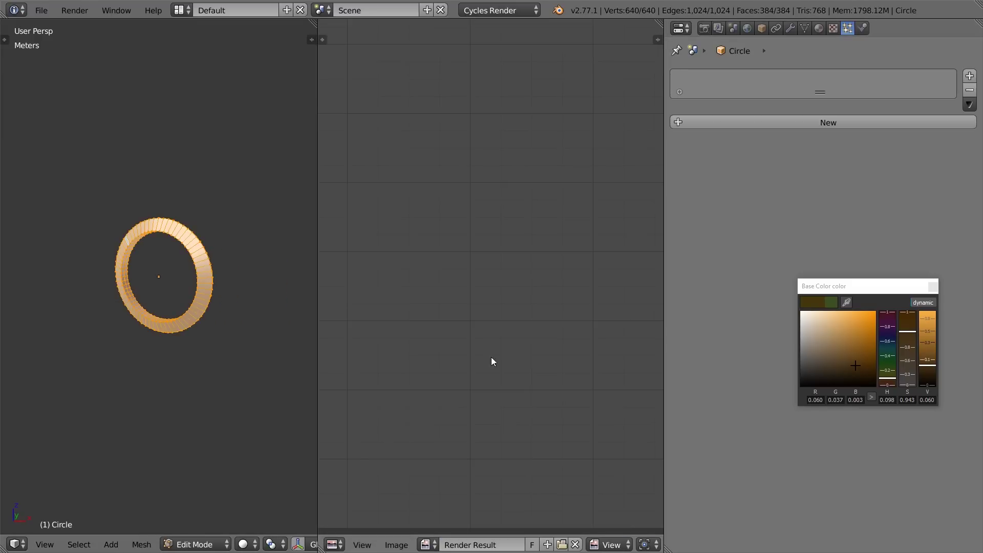
{"action": "left_click", "coordinate": [575, 545]}
{"action": "scroll", "coordinate": [527, 395], "scroll_direction": "up", "scroll_amount": 6}
{"action": "scroll", "coordinate": [492, 322], "scroll_direction": "down", "scroll_amount": 4}
{"action": "key", "text": "Tab"}
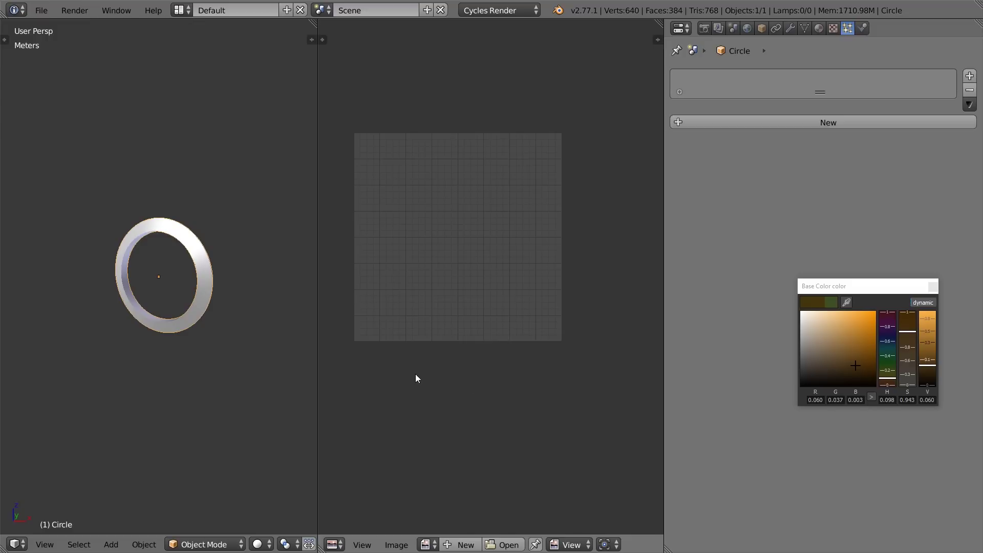
Change the image editor area to a Node Editor showing the ring's imported material nodes
{"action": "key", "text": "shift+F3"}
{"action": "key", "text": "n"}
{"action": "middle_click_drag", "start_coordinate": [526, 268], "coordinate": [403, 287]}
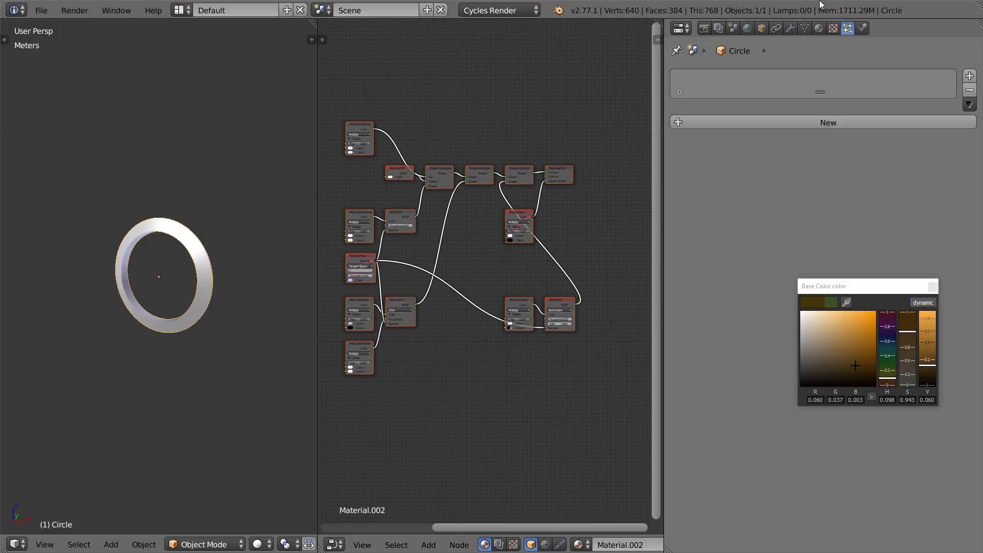
Remove the imported Material.002 slot from the ring and create a new material for it
{"action": "left_click", "coordinate": [820, 28]}
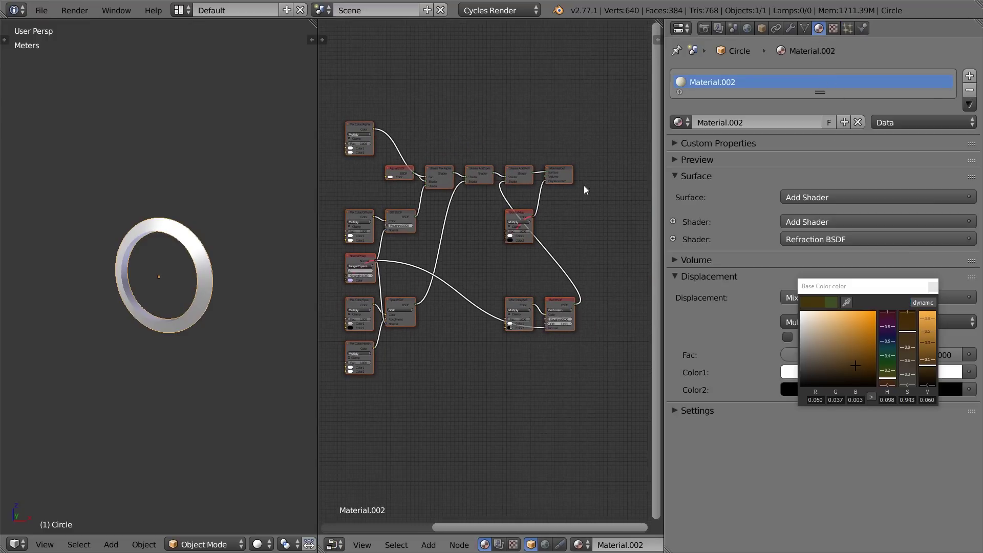
{"action": "scroll", "coordinate": [559, 209], "scroll_direction": "up", "scroll_amount": 2}
{"action": "left_click", "coordinate": [968, 93]}
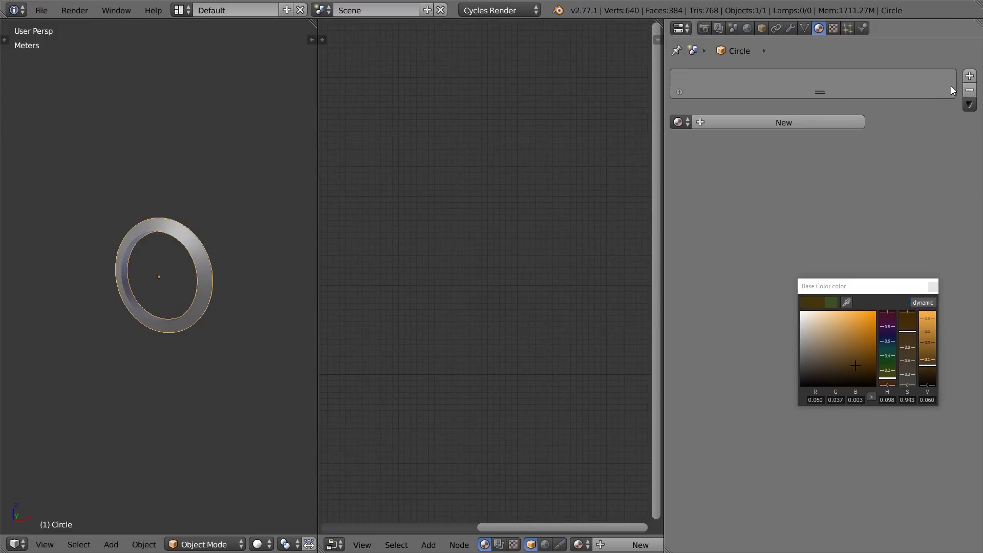
{"action": "left_click", "coordinate": [788, 122]}
{"action": "key", "text": "Home"}
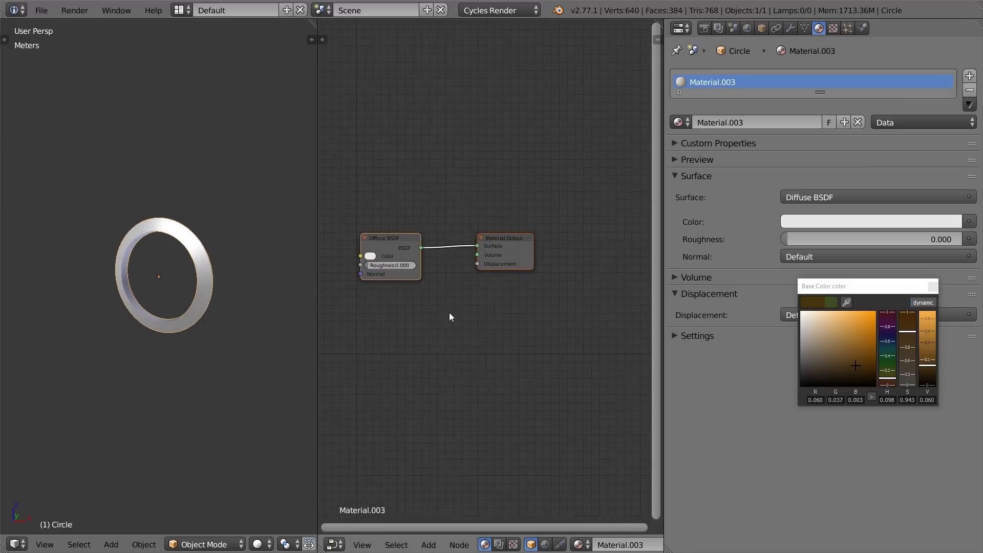
Delete the Diffuse BSDF node and add the PBR Uber node group in its place
{"action": "left_click", "coordinate": [493, 217]}
{"action": "key", "text": "x"}
{"action": "key", "text": "shift+a"}
{"action": "mouse_move", "coordinate": [493, 220]}
{"action": "left_click", "coordinate": [481, 158]}
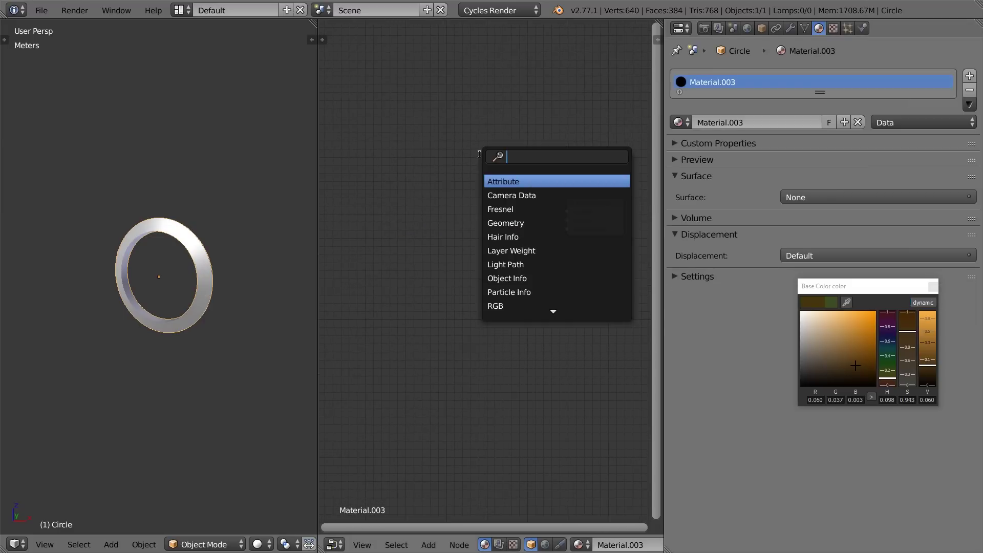
{"action": "type", "text": "uber"}
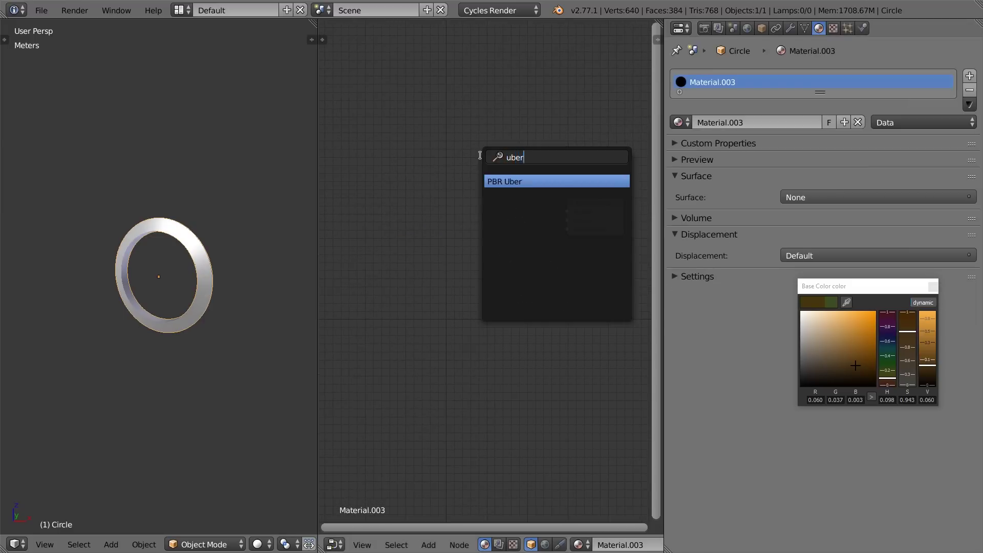
{"action": "key", "text": "Return"}
{"action": "left_click", "coordinate": [450, 216]}
Connect the PBR Uber node's shader output to the Material Output's Surface input and tidy the node placement
{"action": "left_click_drag", "start_coordinate": [507, 231], "coordinate": [568, 211]}
{"action": "scroll", "coordinate": [540, 235], "scroll_direction": "down", "scroll_amount": 1}
{"action": "middle_click_drag", "start_coordinate": [486, 243], "coordinate": [536, 236]}
{"action": "left_click_drag", "start_coordinate": [539, 225], "coordinate": [543, 207]}
{"action": "middle_click_drag", "start_coordinate": [463, 229], "coordinate": [482, 234]}
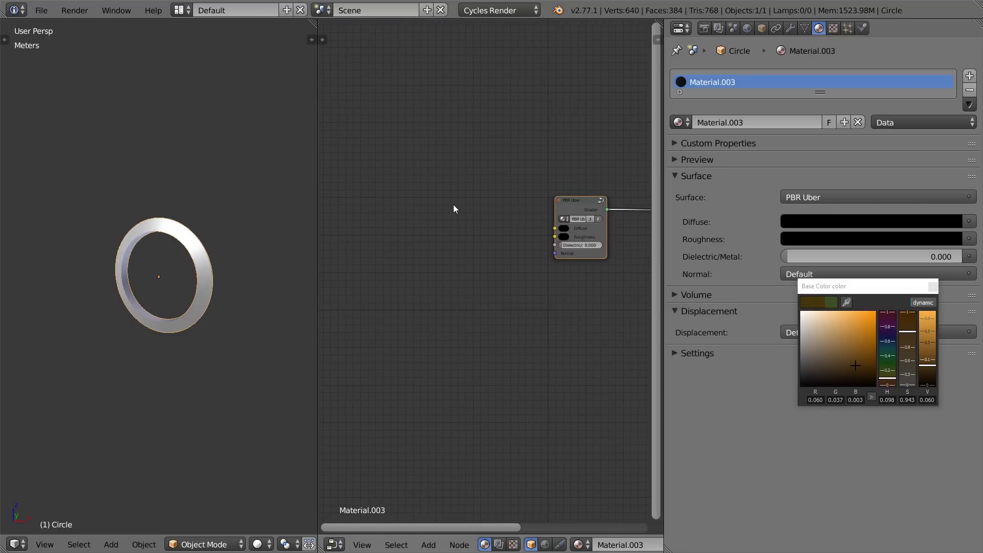
Switch to Substance Painter, review the texture maps listed for Material.002's export, and return to Blender
{"action": "key", "text": "shift+a"}
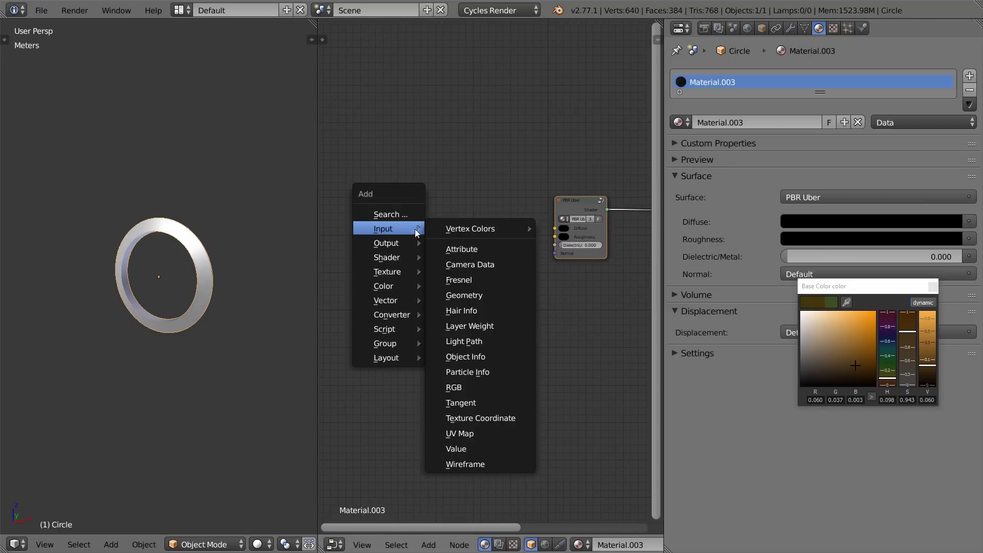
{"action": "key", "text": "alt+Tab"}
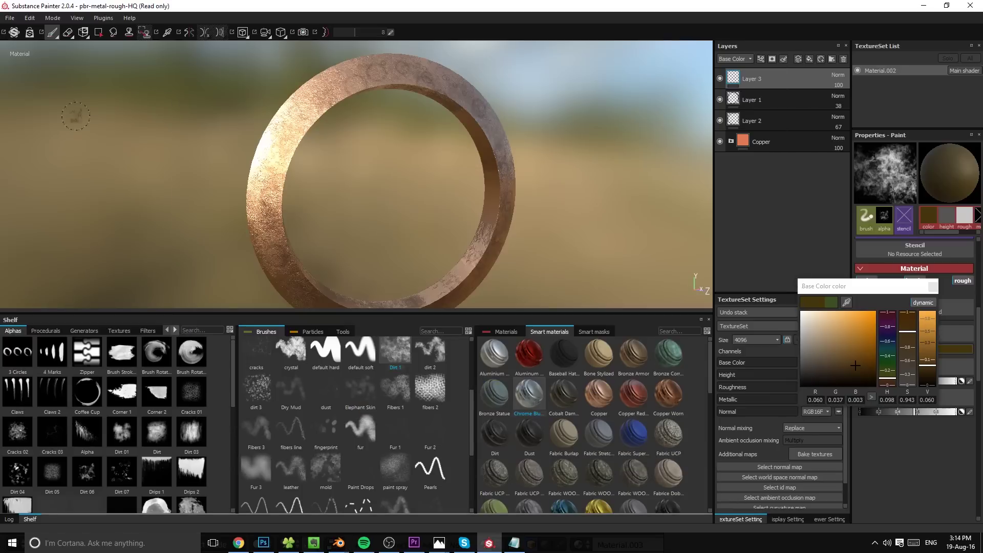
{"action": "left_click", "coordinate": [10, 19]}
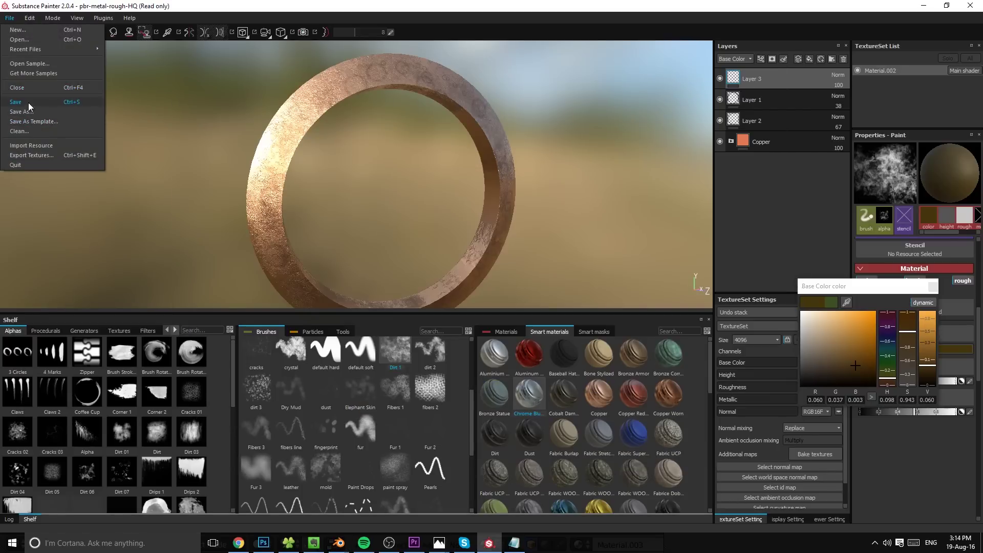
{"action": "left_click", "coordinate": [31, 155]}
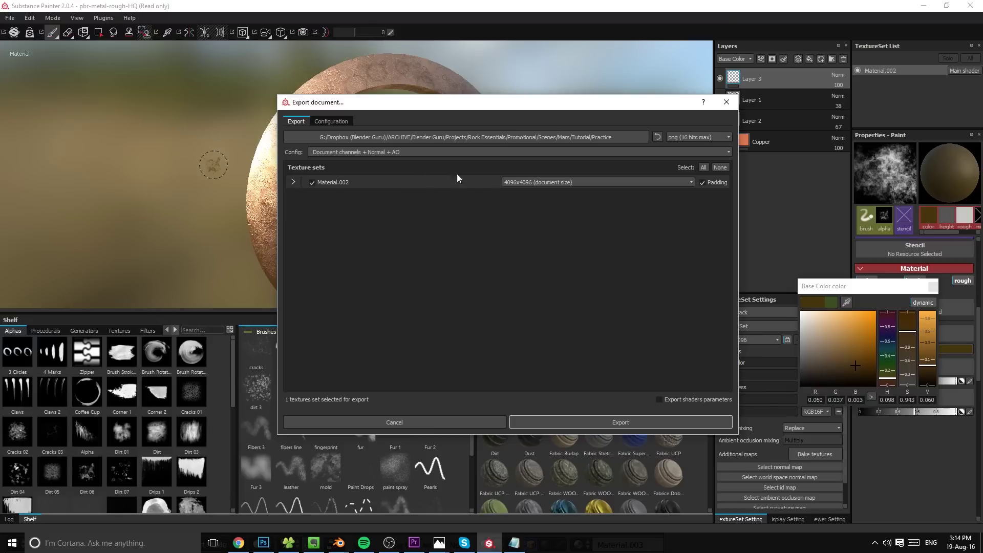
{"action": "left_click", "coordinate": [293, 182]}
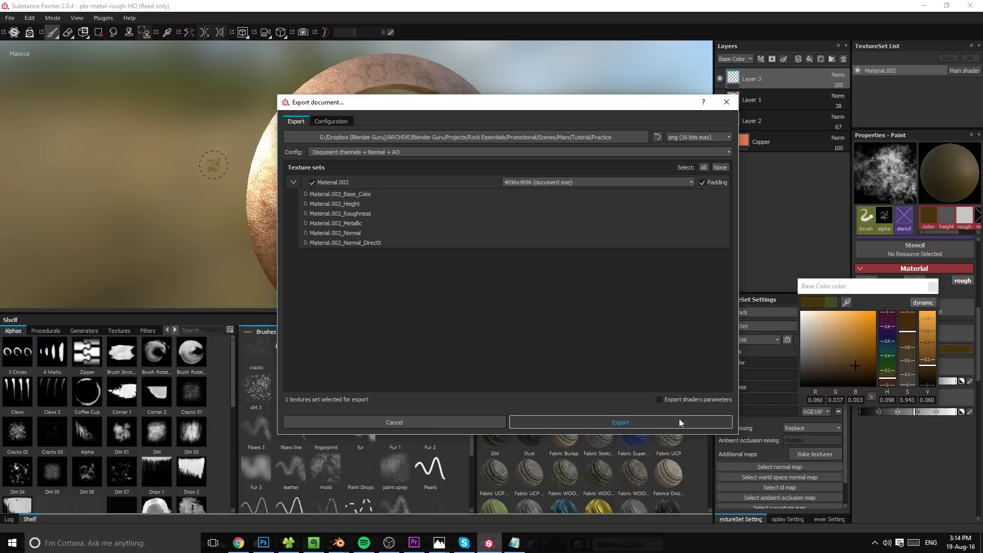
{"action": "left_click", "coordinate": [424, 432]}
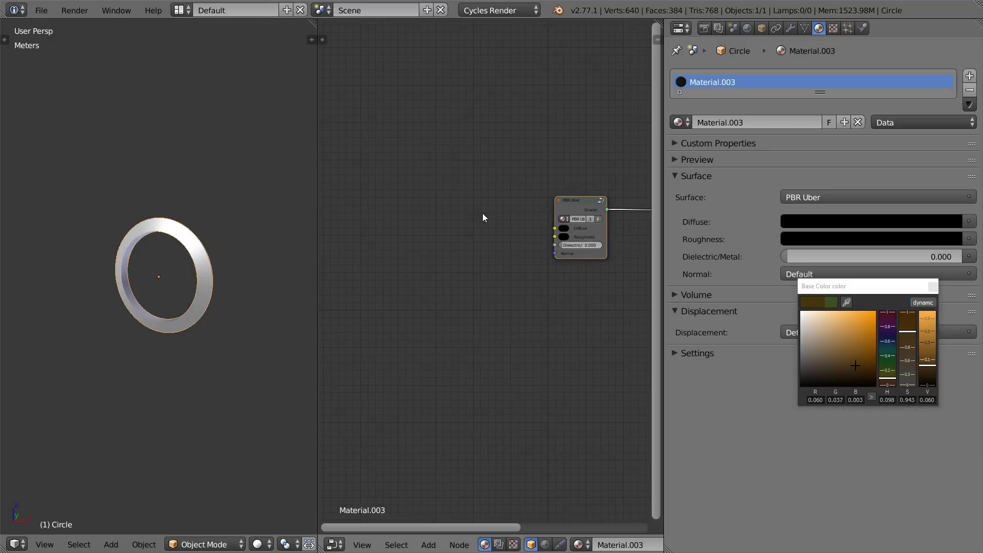
Start adding multiple image textures to the ring's node material and browse the Mars project folders to Tutorial
{"action": "key", "text": "shift+a"}
{"action": "mouse_move", "coordinate": [445, 272]}
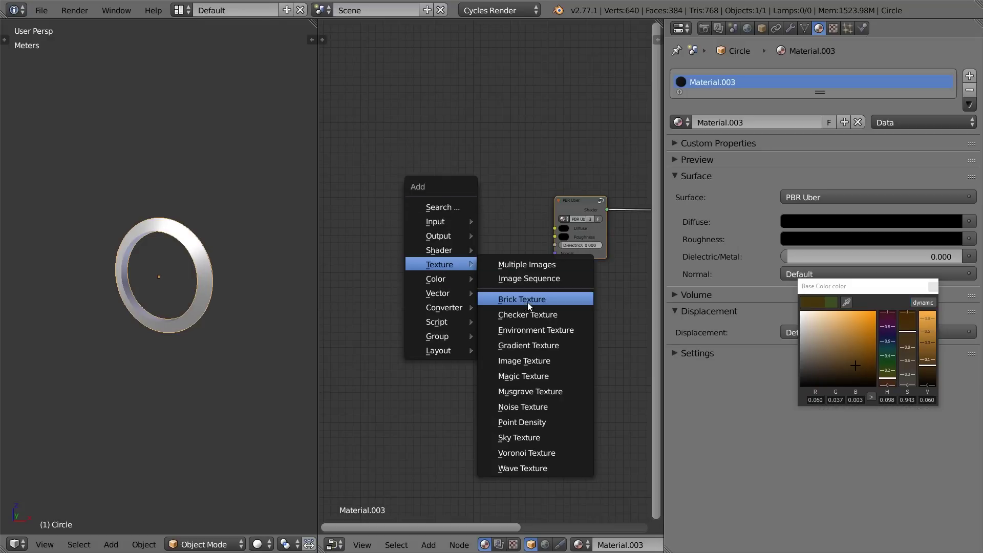
{"action": "left_click", "coordinate": [533, 262]}
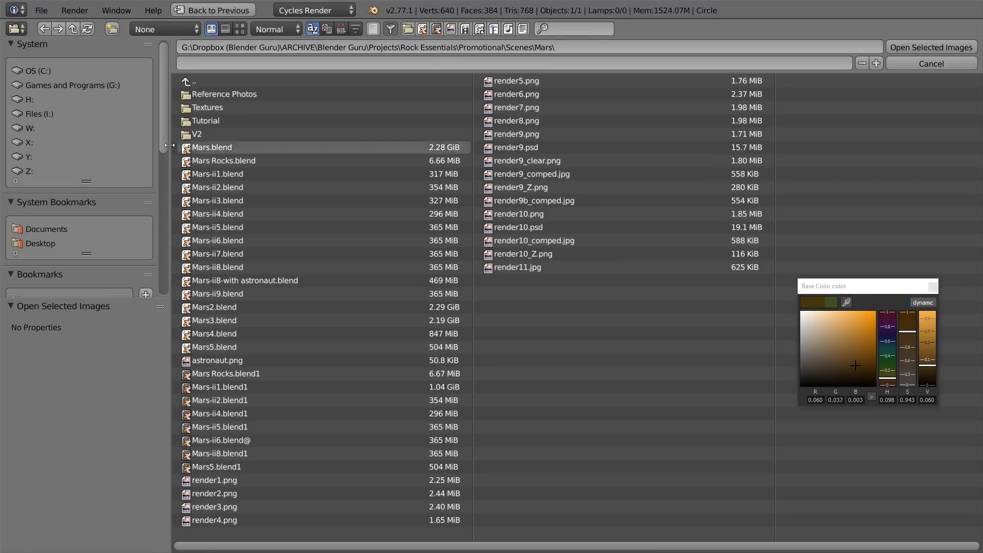
{"action": "left_click", "coordinate": [214, 106]}
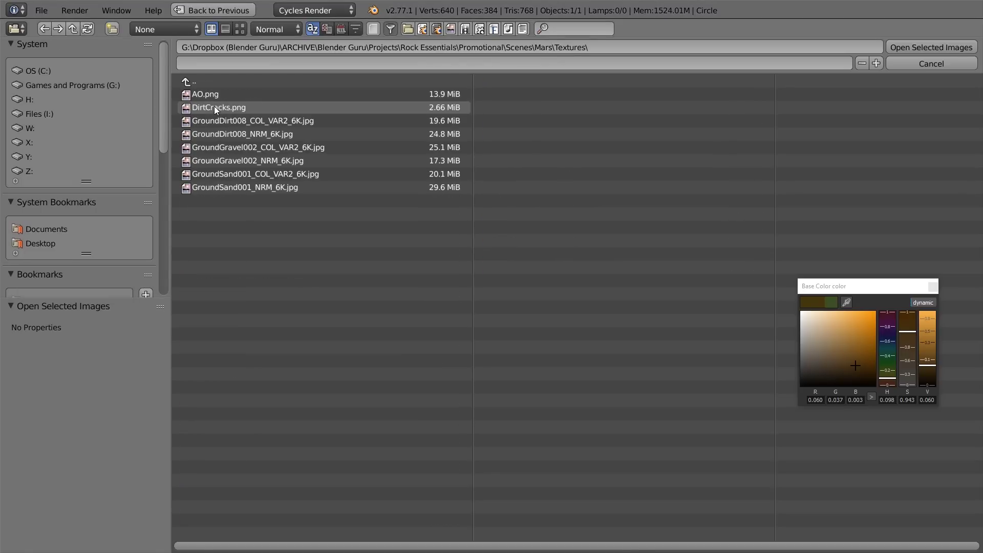
{"action": "left_click", "coordinate": [223, 81]}
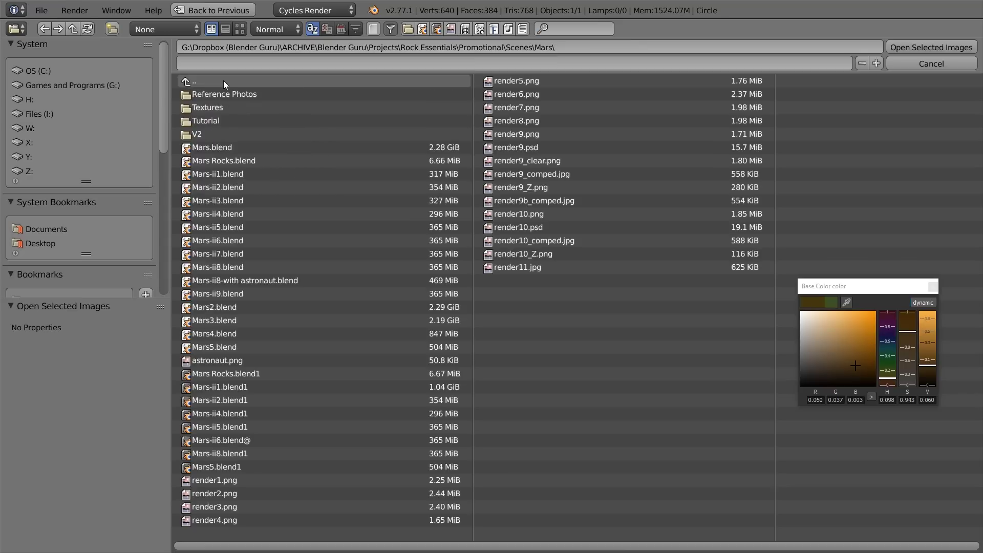
{"action": "left_click", "coordinate": [197, 132]}
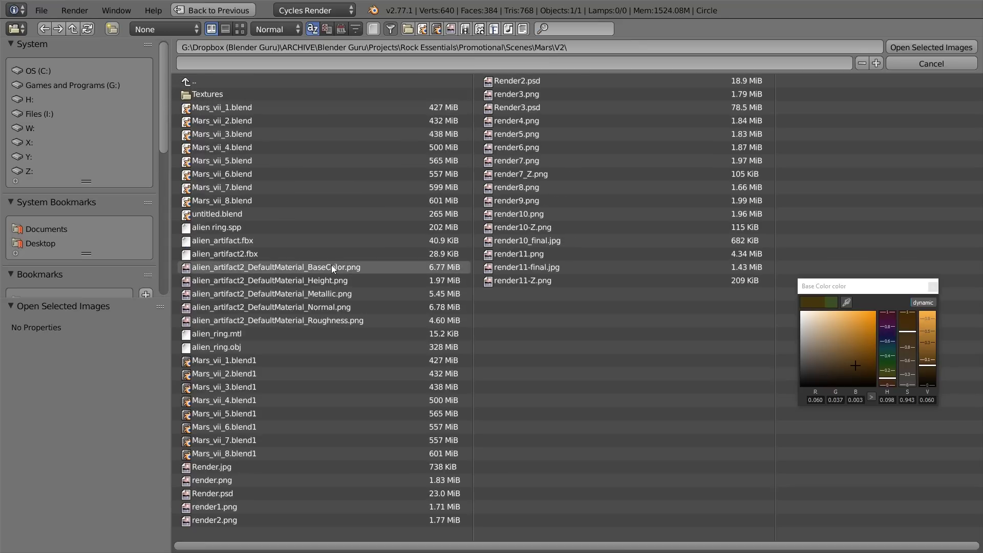
{"action": "left_click", "coordinate": [209, 83]}
{"action": "left_click", "coordinate": [206, 121]}
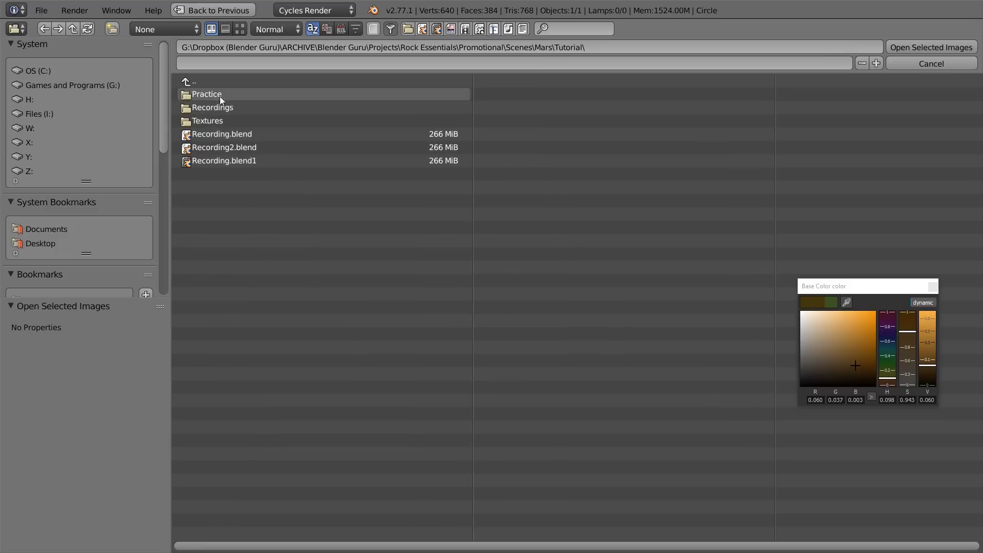
Look through the Tutorial subfolders for the exported Material.002 texture maps and open the Practice folder
{"action": "left_click", "coordinate": [216, 94]}
{"action": "left_click", "coordinate": [217, 82]}
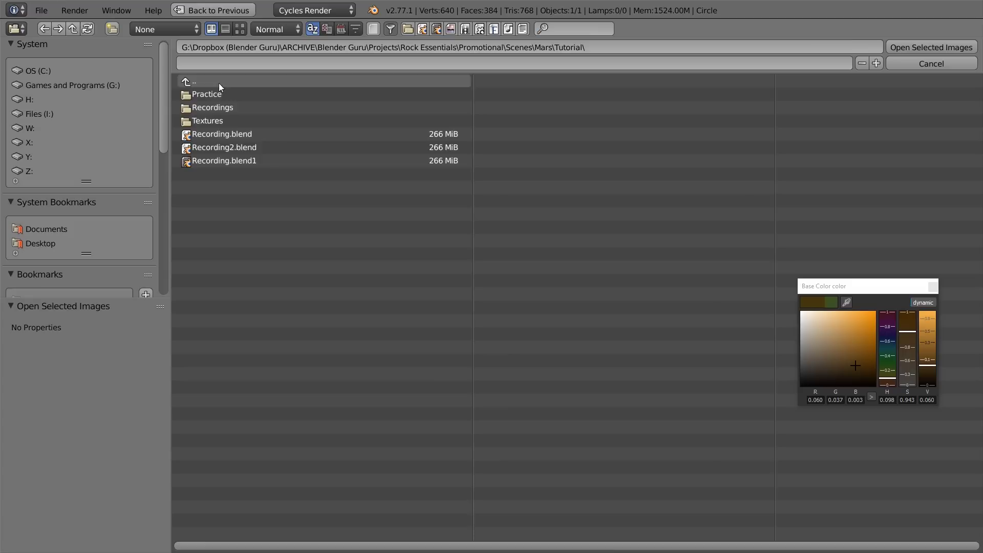
{"action": "left_click", "coordinate": [214, 109]}
{"action": "left_click", "coordinate": [210, 106]}
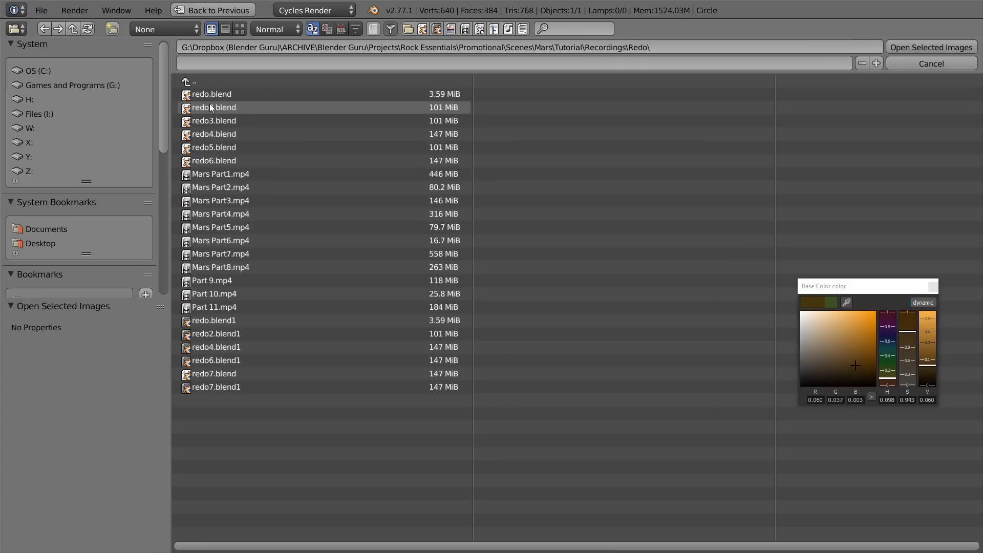
{"action": "left_click", "coordinate": [223, 81]}
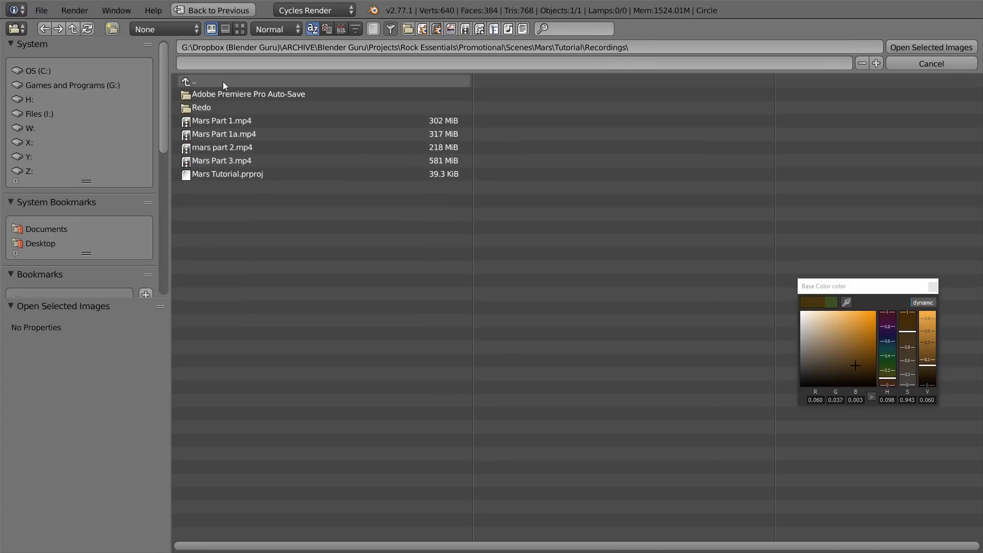
{"action": "left_click", "coordinate": [223, 82]}
{"action": "left_click", "coordinate": [221, 121]}
{"action": "left_click", "coordinate": [227, 83]}
{"action": "left_click", "coordinate": [225, 94]}
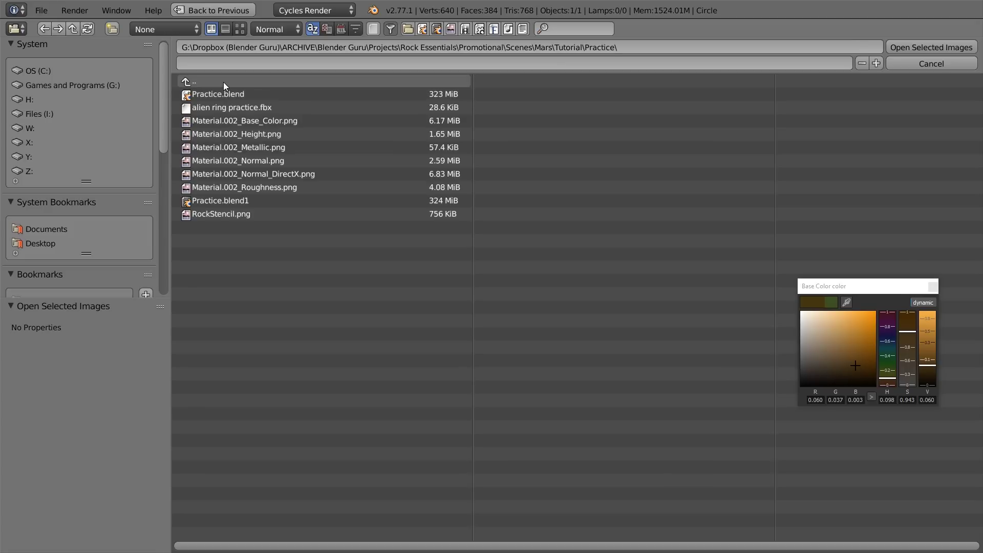
Import the six Material.002 texture maps as image nodes and connect the Base_Color texture to the PBR Uber node's Diffuse input
{"action": "left_click", "coordinate": [232, 121]}
{"action": "left_click_drag", "start_coordinate": [241, 136], "coordinate": [235, 187]}
{"action": "left_click", "coordinate": [894, 47]}
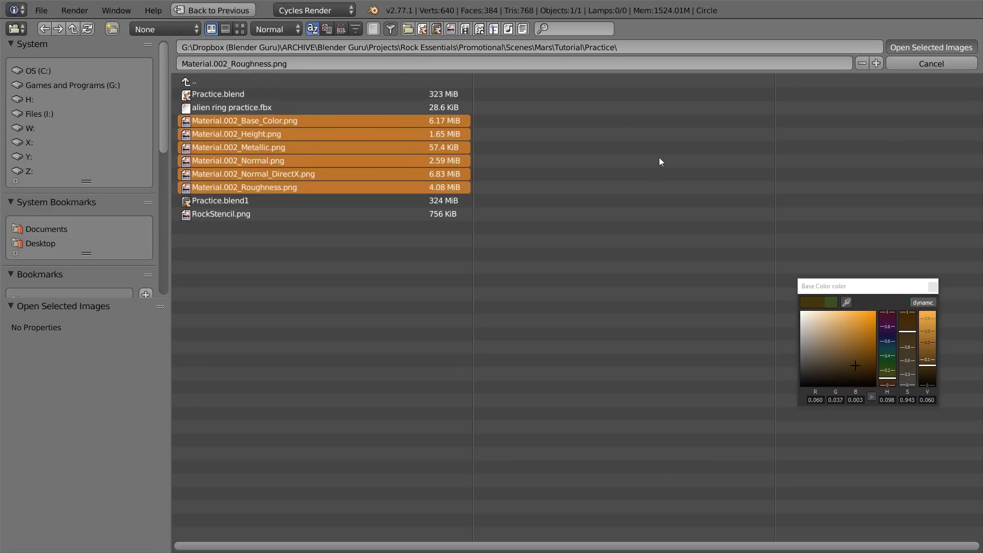
{"action": "left_click_drag", "start_coordinate": [481, 156], "coordinate": [540, 205]}
Identify the Material.002_Height texture node and move it aside, out of the column of texture nodes
{"action": "left_click", "coordinate": [423, 183]}
{"action": "left_click", "coordinate": [423, 183]}
{"action": "left_click", "coordinate": [423, 183]}
{"action": "left_click_drag", "start_coordinate": [419, 208], "coordinate": [355, 208]}
{"action": "left_click", "coordinate": [360, 184]}
{"action": "left_click_drag", "start_coordinate": [395, 181], "coordinate": [615, 251]}
Check the Material.002_Roughness texture node and connect its Color output to the PBR Uber node's Roughness input
{"action": "left_click", "coordinate": [423, 271]}
{"action": "left_click", "coordinate": [423, 271]}
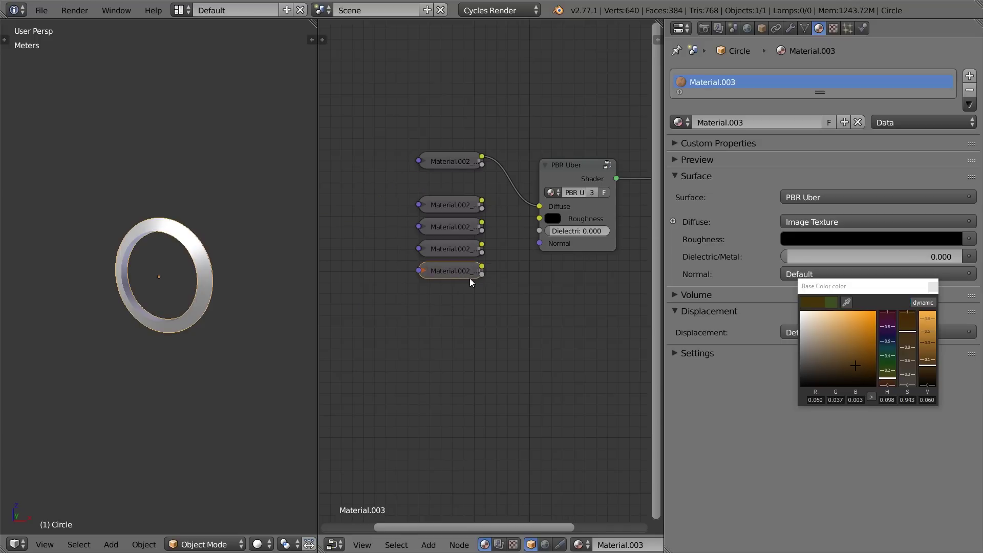
{"action": "left_click_drag", "start_coordinate": [481, 266], "coordinate": [540, 219]}
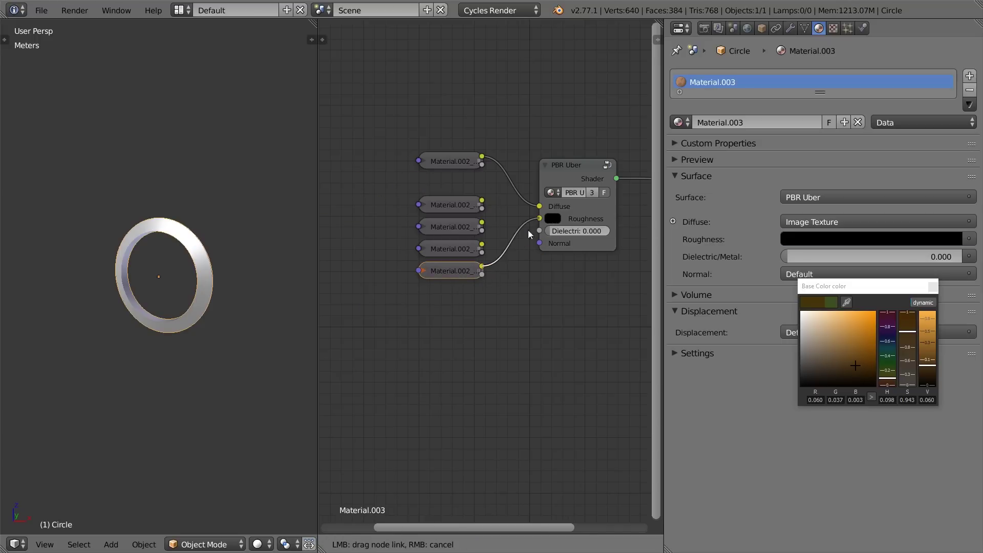
Identify the Material.002_Normal_DirectX texture node and delete it from the material
{"action": "left_click", "coordinate": [423, 250]}
{"action": "left_click", "coordinate": [430, 289]}
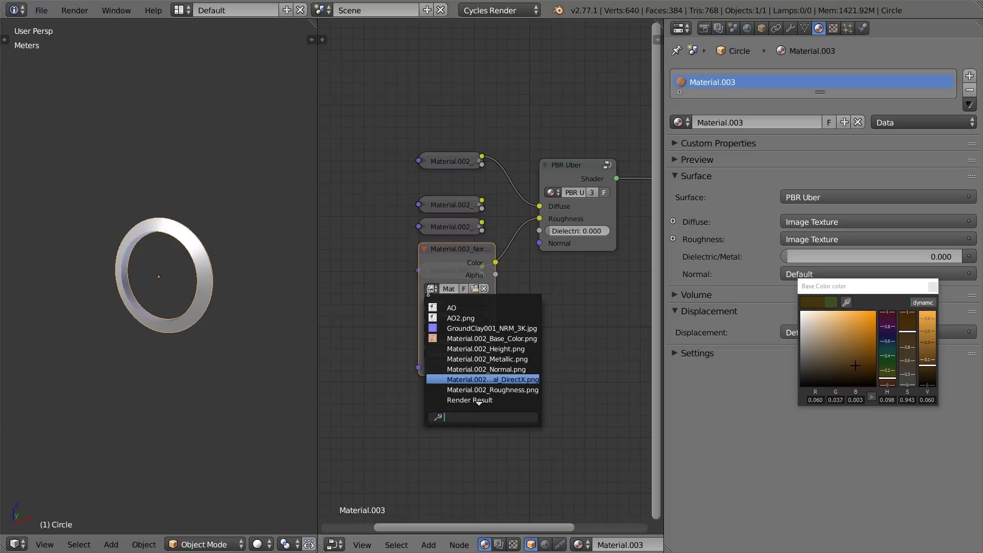
{"action": "left_click", "coordinate": [429, 293]}
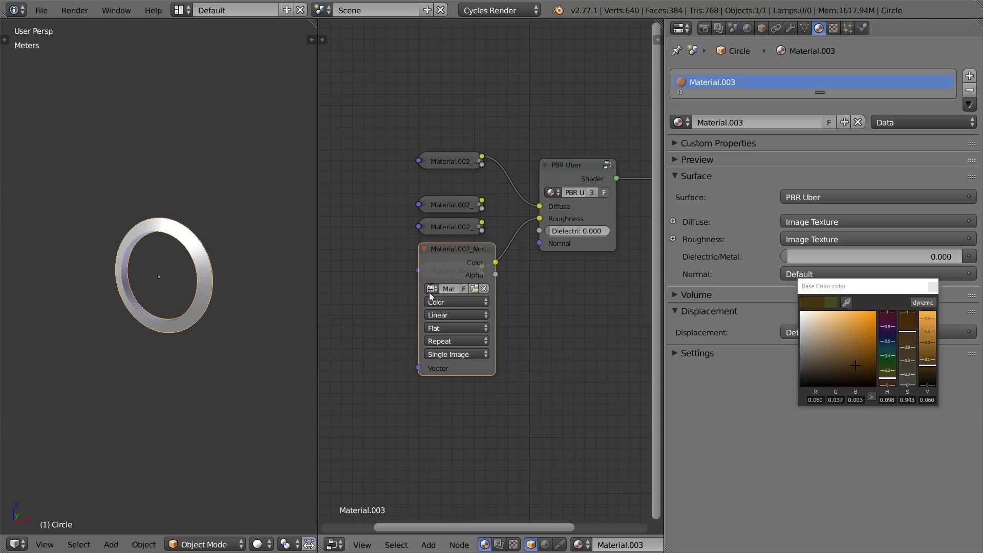
{"action": "key", "text": "x"}
Feed the Material.002_Normal texture into the PBR Uber node's Normal input through a new Normal Map node, and collapse that node
{"action": "left_click", "coordinate": [425, 227]}
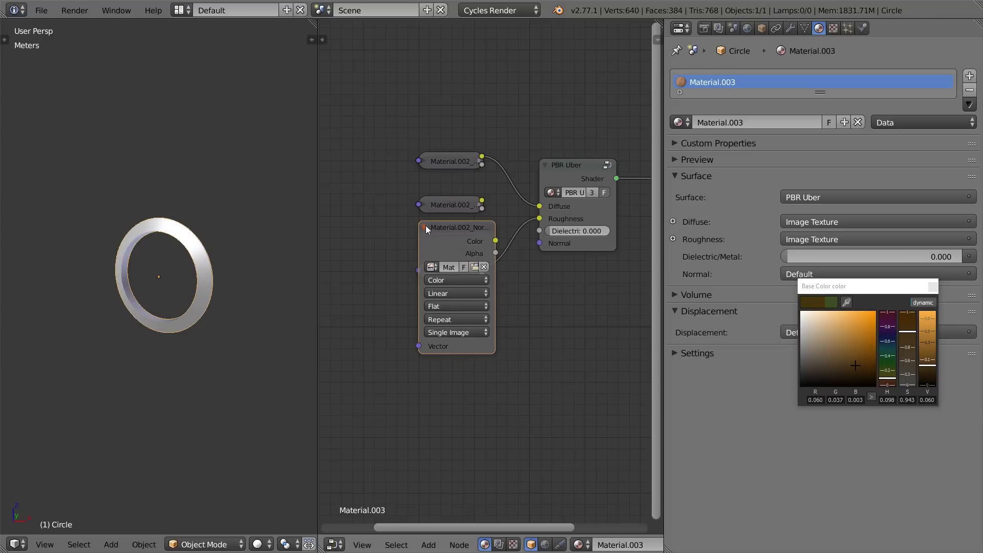
{"action": "left_click", "coordinate": [430, 268]}
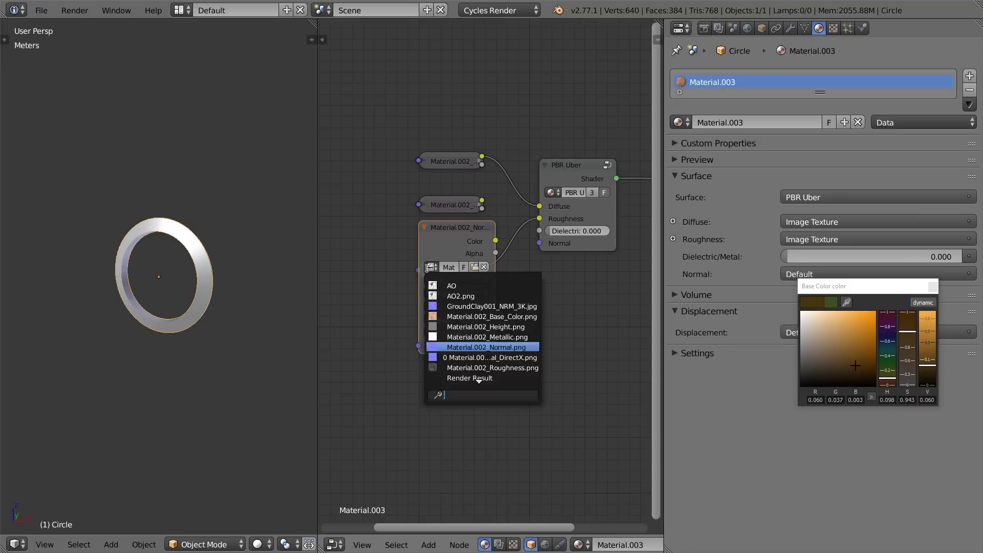
{"action": "left_click_drag", "start_coordinate": [495, 240], "coordinate": [348, 254]}
{"action": "key", "text": "shift+a"}
{"action": "mouse_move", "coordinate": [385, 296]}
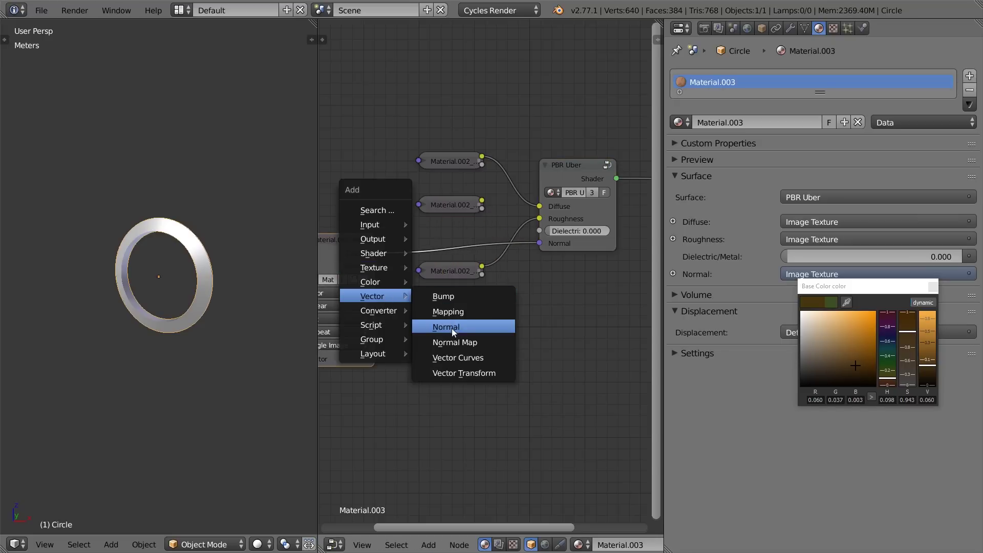
{"action": "left_click", "coordinate": [454, 342]}
{"action": "left_click", "coordinate": [434, 231]}
{"action": "left_click_drag", "start_coordinate": [446, 243], "coordinate": [434, 226]}
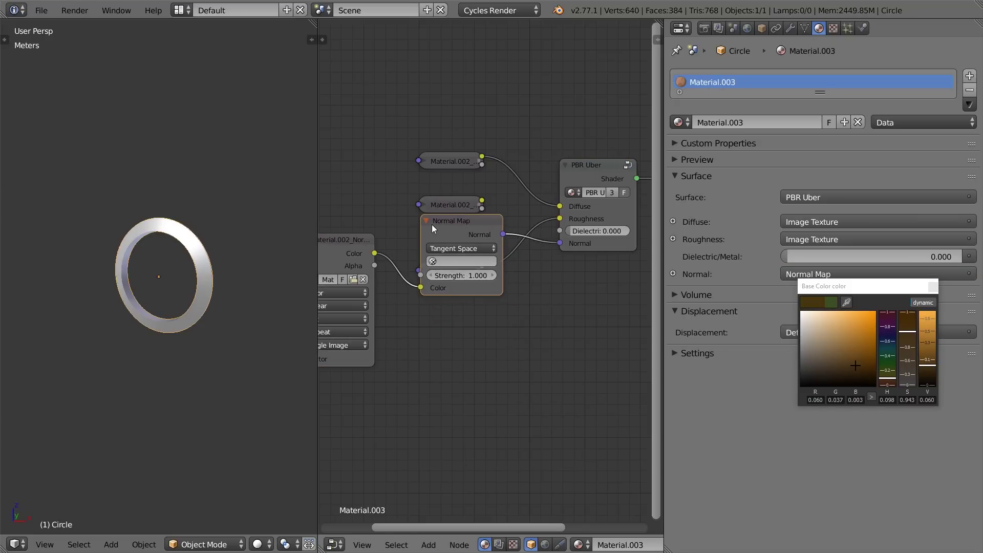
{"action": "left_click", "coordinate": [426, 221]}
Connect the Material.002_Metallic texture to the PBR Uber node's Dielectric/Metal input and set it to Non-Color Data
{"action": "left_click", "coordinate": [422, 204]}
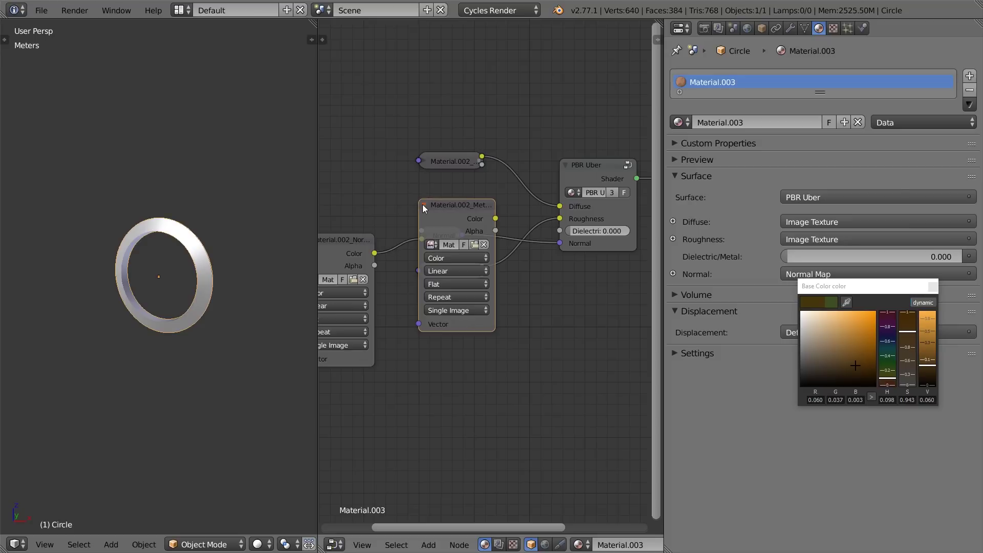
{"action": "left_click", "coordinate": [432, 245]}
{"action": "left_click_drag", "start_coordinate": [494, 219], "coordinate": [557, 231]}
{"action": "left_click", "coordinate": [444, 259]}
{"action": "left_click", "coordinate": [454, 240]}
{"action": "left_click", "coordinate": [425, 206]}
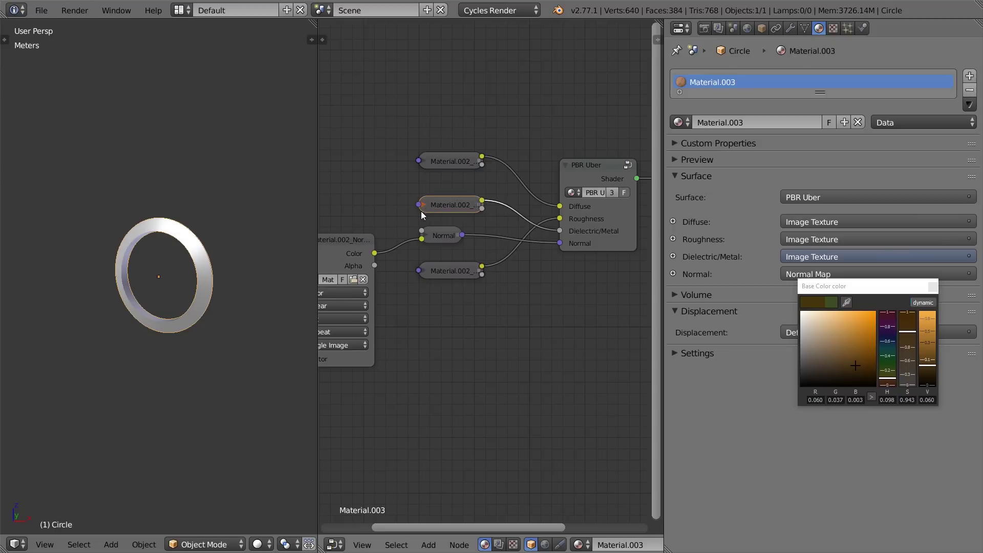
Look inside the PBR Uber node group to examine how its inputs are wired, and return to the material
{"action": "middle_click_drag", "start_coordinate": [422, 210], "coordinate": [530, 200]}
{"action": "left_click", "coordinate": [421, 269]}
{"action": "middle_click_drag", "start_coordinate": [554, 232], "coordinate": [403, 209]}
{"action": "left_click", "coordinate": [538, 136]}
{"action": "key", "text": "Tab"}
{"action": "scroll", "coordinate": [521, 238], "scroll_direction": "down", "scroll_amount": 4}
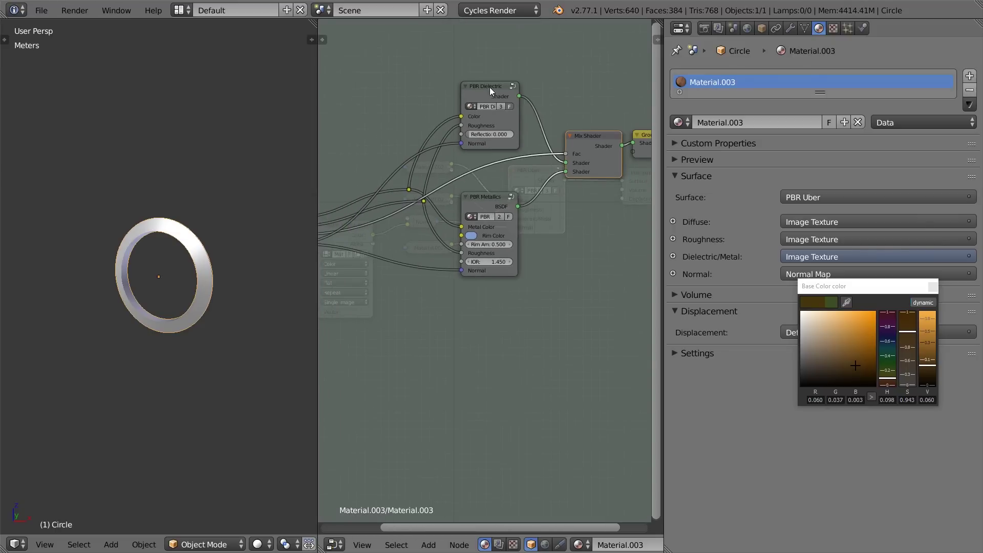
{"action": "key", "text": "Tab"}
Set the Roughness texture to Non-Color Data, check the Metallic texture's setting, and move the Roughness node below the Normal texture node
{"action": "left_click", "coordinate": [428, 236]}
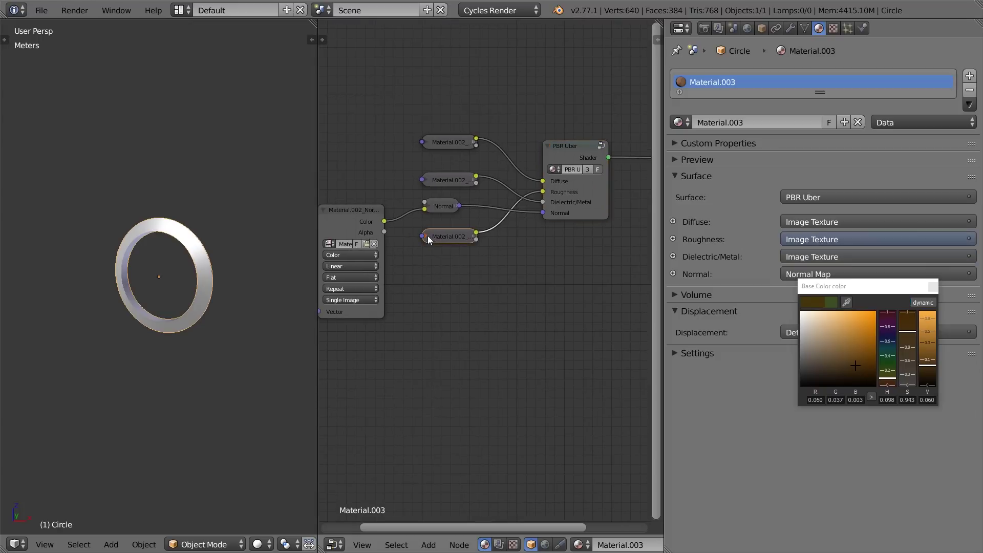
{"action": "left_click", "coordinate": [425, 235]}
{"action": "left_click", "coordinate": [441, 282]}
{"action": "left_click", "coordinate": [452, 262]}
{"action": "left_click", "coordinate": [430, 177]}
{"action": "left_click", "coordinate": [426, 179]}
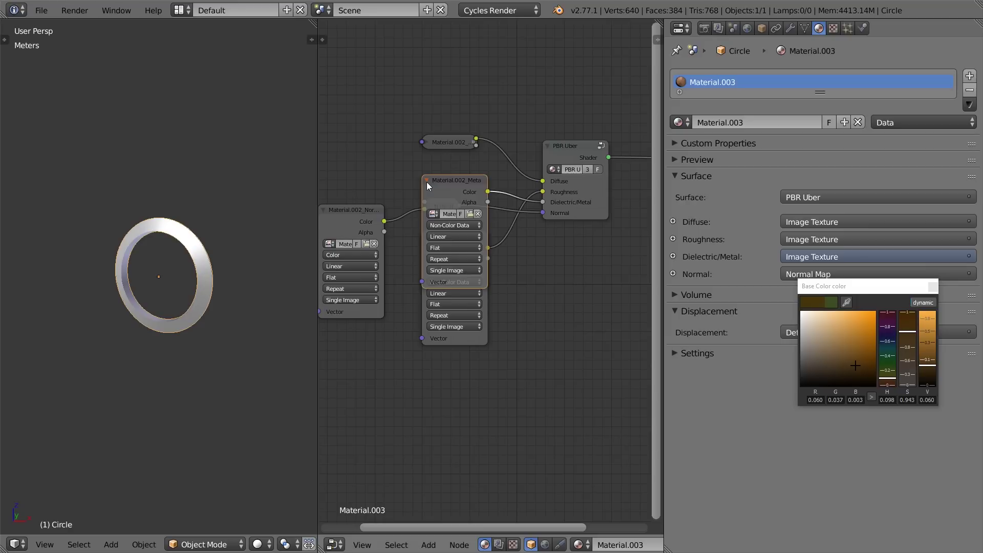
{"action": "left_click", "coordinate": [427, 180]}
{"action": "left_click_drag", "start_coordinate": [430, 240], "coordinate": [338, 345]}
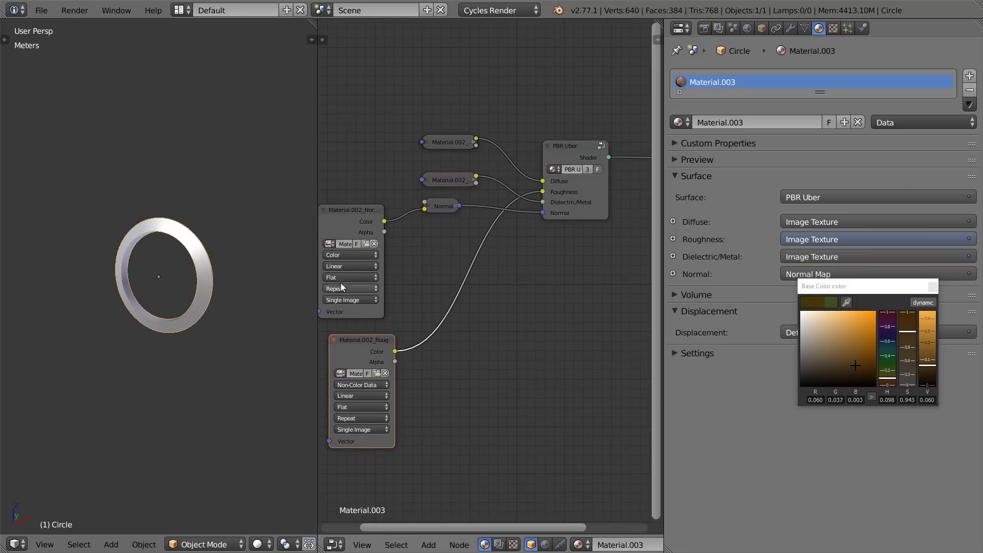
Set the Normal texture to Non-Color Data and check the Base_Color texture's color setting
{"action": "left_click", "coordinate": [352, 255]}
{"action": "left_click", "coordinate": [350, 233]}
{"action": "left_click", "coordinate": [427, 142]}
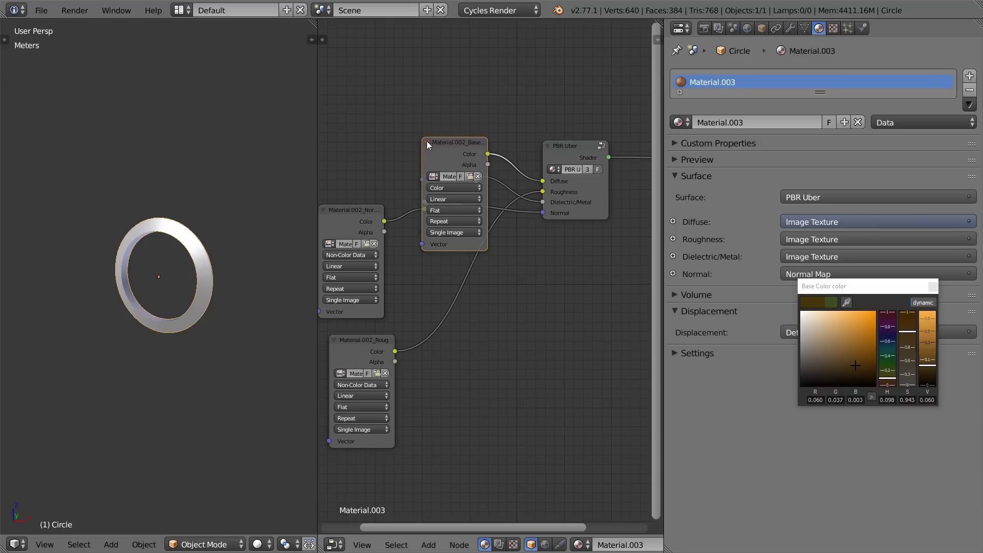
{"action": "left_click", "coordinate": [428, 141]}
Examine the ring's material in the rendered preview from several angles, and return to solid shading
{"action": "scroll", "coordinate": [291, 545], "scroll_direction": "down", "scroll_amount": 5}
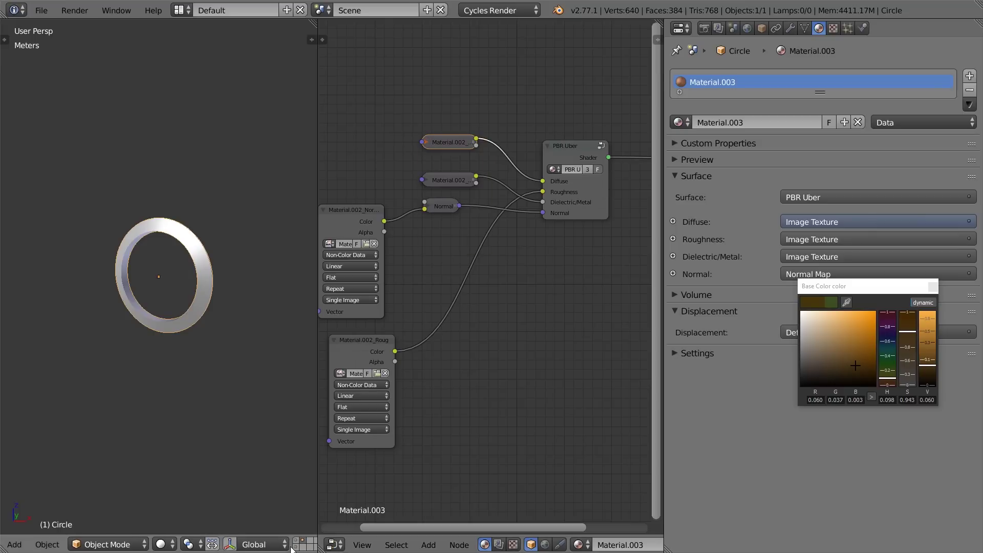
{"action": "key", "text": "shift+z"}
{"action": "scroll", "coordinate": [180, 324], "scroll_direction": "up", "scroll_amount": 5}
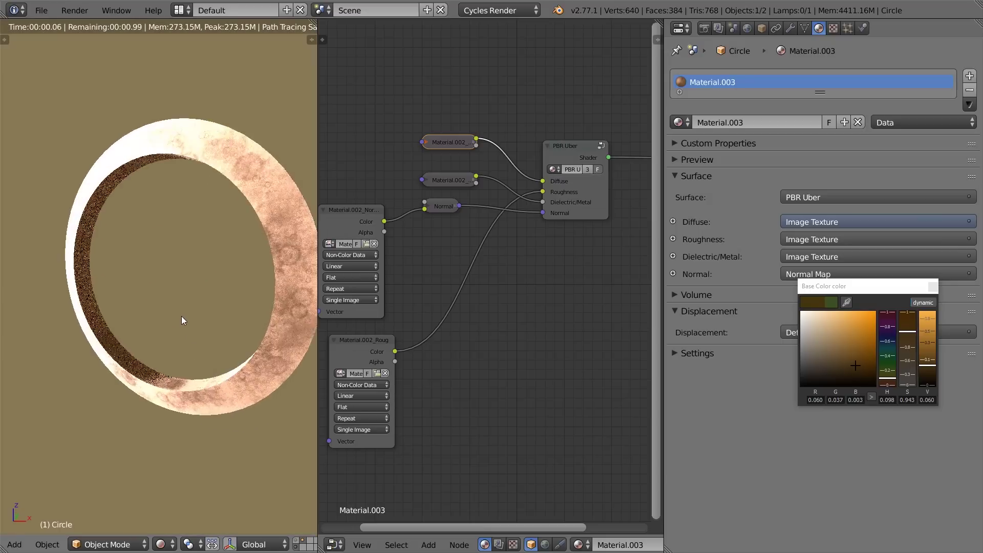
{"action": "middle_click_drag", "start_coordinate": [232, 305], "coordinate": [170, 287]}
{"action": "middle_click_drag", "start_coordinate": [256, 237], "coordinate": [276, 218]}
{"action": "scroll", "coordinate": [510, 228], "scroll_direction": "down", "scroll_amount": 1}
{"action": "middle_click_drag", "start_coordinate": [428, 208], "coordinate": [552, 241]}
{"action": "middle_click_drag", "start_coordinate": [240, 230], "coordinate": [4, 274]}
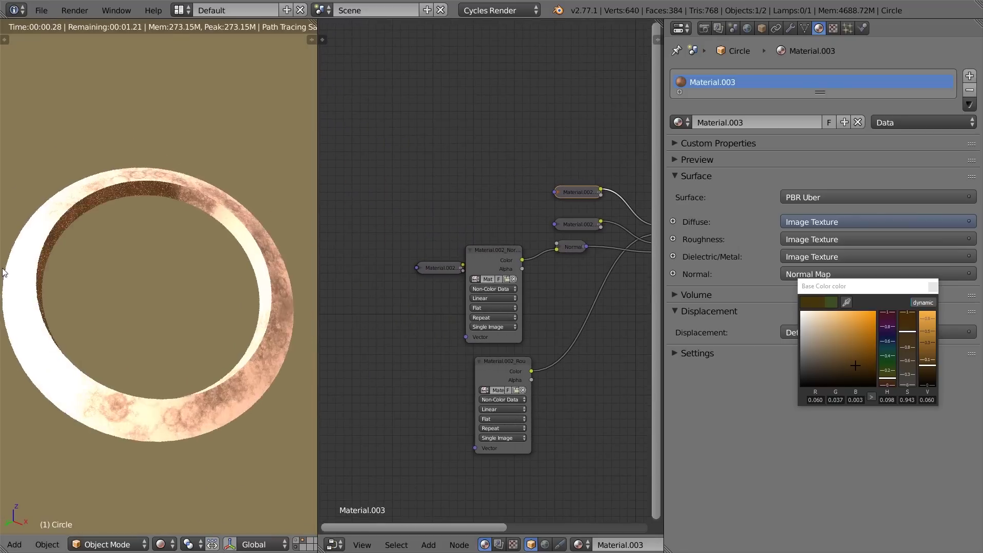
{"action": "middle_click_drag", "start_coordinate": [542, 254], "coordinate": [381, 251]}
{"action": "left_click", "coordinate": [511, 196]}
{"action": "key", "text": "Tab"}
{"action": "key", "text": "Tab"}
{"action": "middle_click_drag", "start_coordinate": [268, 265], "coordinate": [180, 288]}
{"action": "scroll", "coordinate": [180, 287], "scroll_direction": "down", "scroll_amount": 5}
{"action": "key", "text": "shift+z"}
{"action": "scroll", "coordinate": [182, 288], "scroll_direction": "down", "scroll_amount": 3}
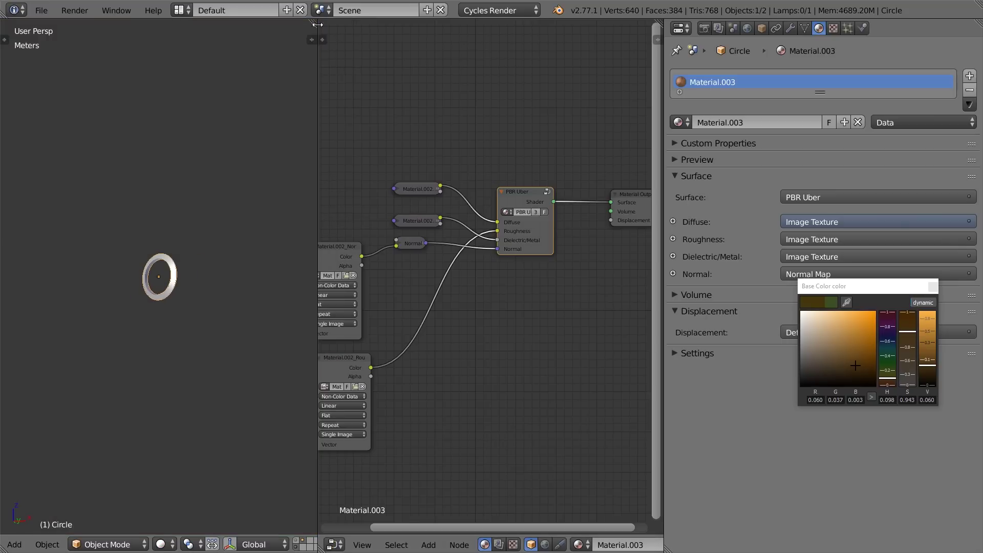
Expand the 3D viewport over the node editor and also show the layer containing the ground terrain
{"action": "left_click_drag", "start_coordinate": [315, 23], "coordinate": [340, 44]}
{"action": "left_click", "coordinate": [394, 539], "text": "shift"}
{"action": "middle_click_drag", "start_coordinate": [404, 261], "coordinate": [356, 323]}
{"action": "scroll", "coordinate": [357, 319], "scroll_direction": "up", "scroll_amount": 4}
Move the ring along Y, X and Z to stand on the distant dune, and switch to the camera view
{"action": "key", "text": "g"}
{"action": "key", "text": "y"}
{"action": "left_click", "coordinate": [414, 299]}
{"action": "key", "text": "g"}
{"action": "key", "text": "x"}
{"action": "left_click", "coordinate": [439, 311]}
{"action": "key", "text": "g"}
{"action": "key", "text": "z"}
{"action": "left_click", "coordinate": [442, 330]}
{"action": "key", "text": "g"}
{"action": "middle_click_drag", "start_coordinate": [444, 328], "coordinate": [451, 325]}
{"action": "left_click", "coordinate": [453, 327]}
{"action": "key", "text": "KP_0"}
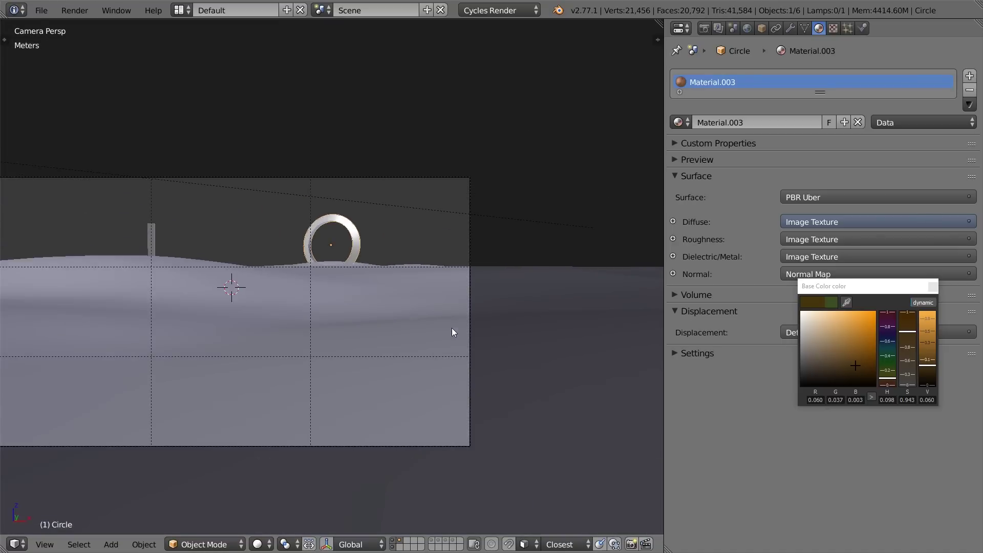
Select the distant ground plane and turn on the viewport display of its Medium Rocks.002 particle system
{"action": "scroll", "coordinate": [452, 328], "scroll_direction": "up", "scroll_amount": 5}
{"action": "right_click", "coordinate": [366, 234]}
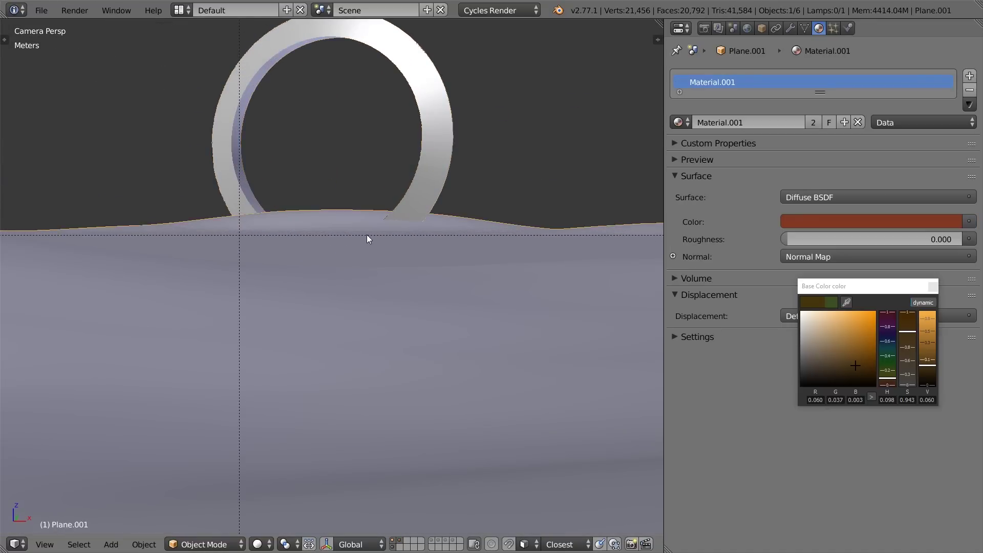
{"action": "key", "text": "t"}
{"action": "key", "text": "t"}
{"action": "scroll", "coordinate": [298, 166], "scroll_direction": "down", "scroll_amount": 4}
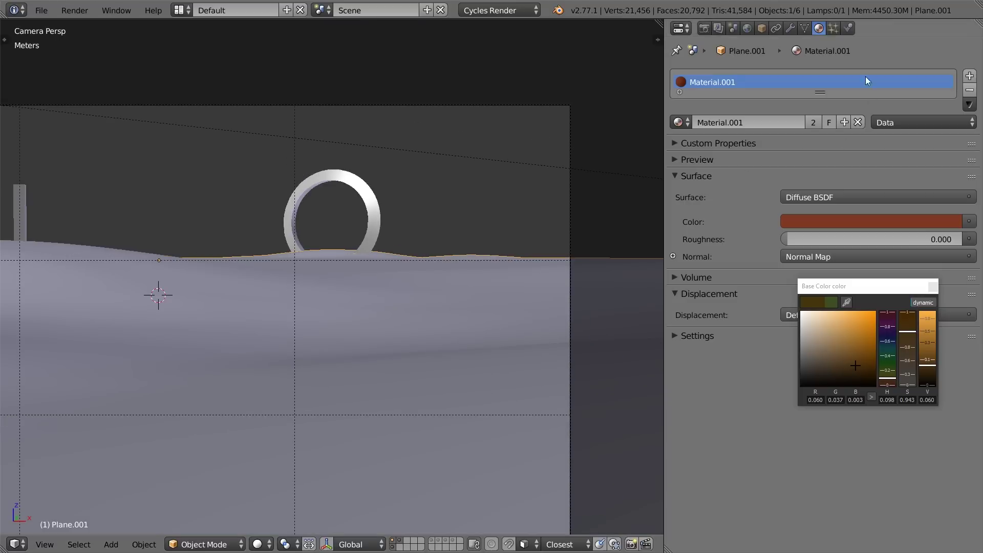
{"action": "left_click", "coordinate": [833, 27]}
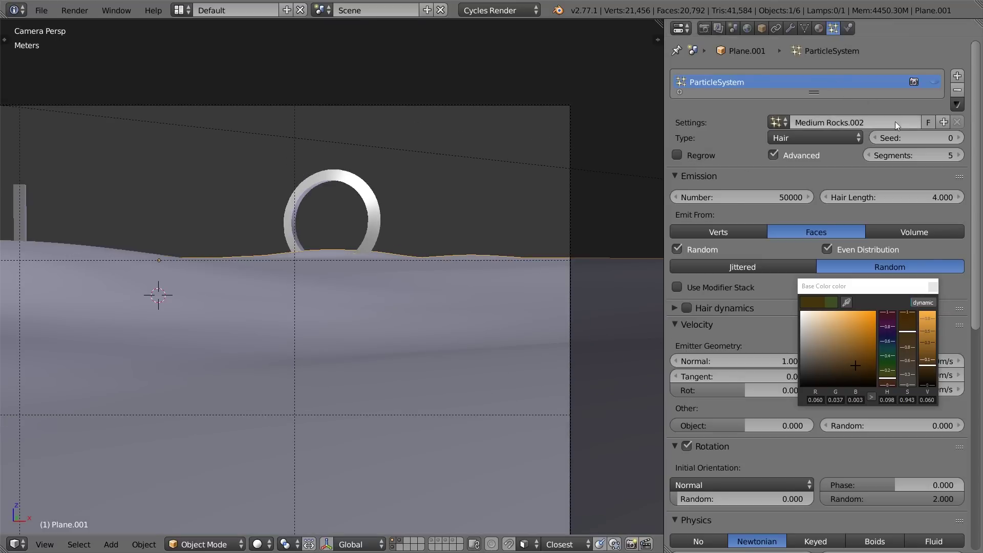
{"action": "left_click", "coordinate": [933, 83]}
{"action": "left_click", "coordinate": [934, 82]}
{"action": "scroll", "coordinate": [411, 279], "scroll_direction": "up", "scroll_amount": 6}
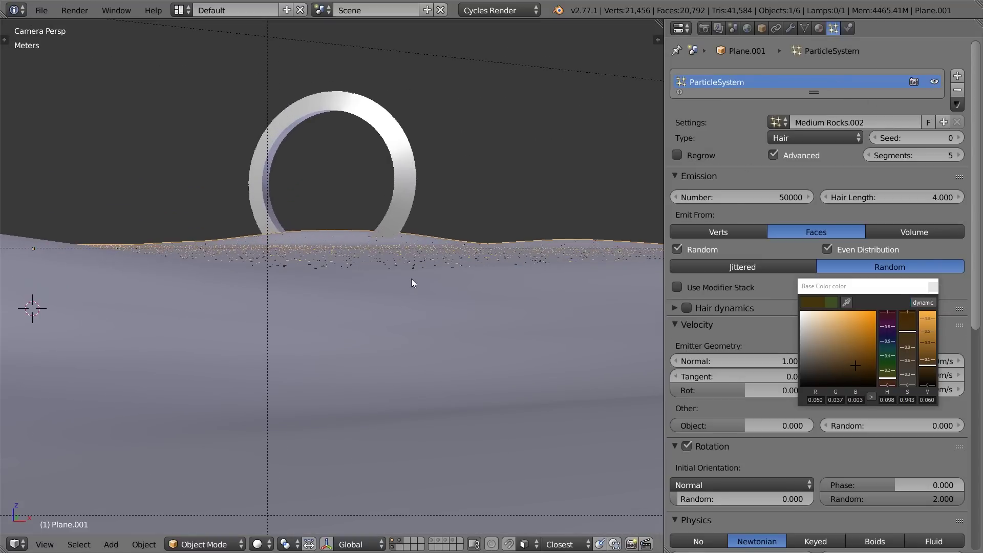
{"action": "key", "text": "a"}
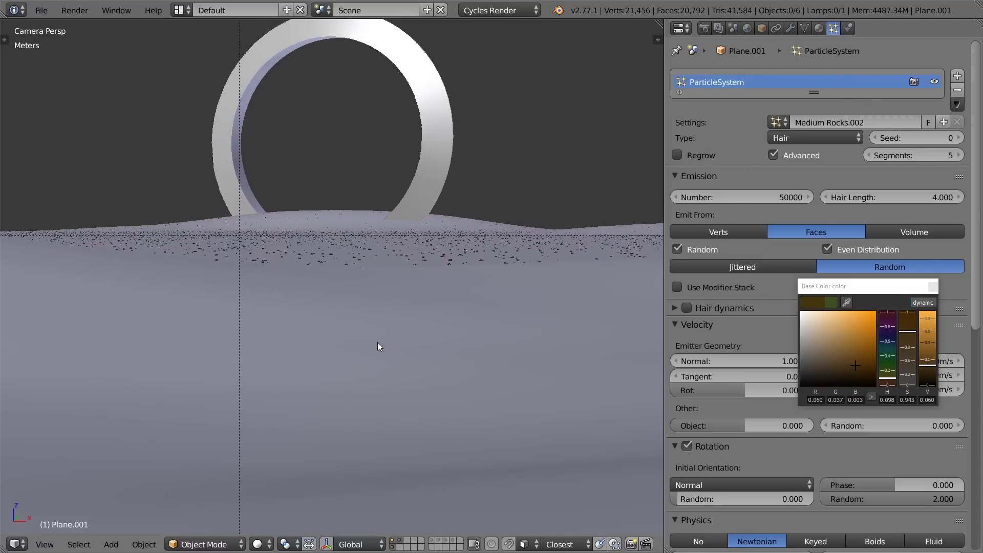
Show the layers containing the scene's large rocks and scattered stones
{"action": "scroll", "coordinate": [377, 342], "scroll_direction": "down", "scroll_amount": 6}
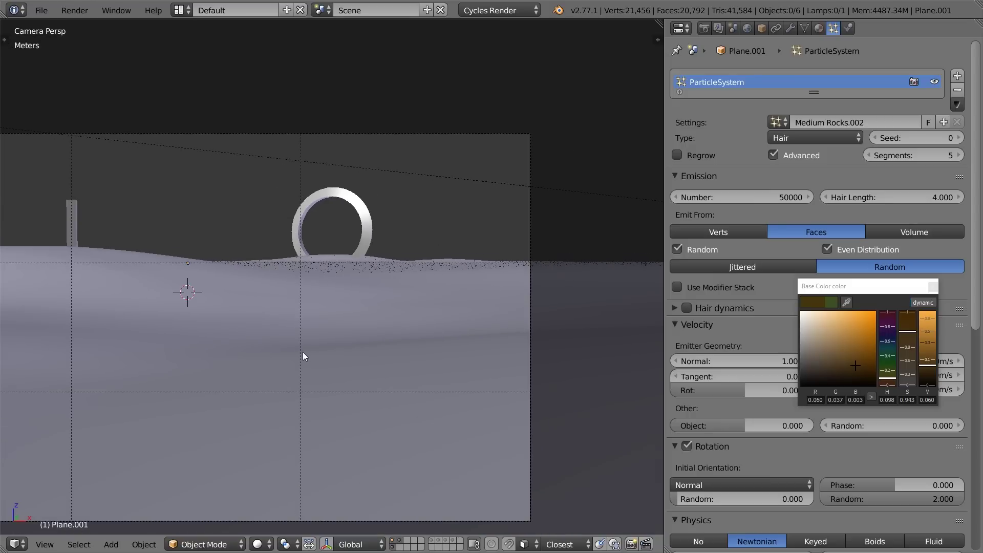
{"action": "left_click", "coordinate": [454, 543], "text": "shift"}
{"action": "left_click", "coordinate": [450, 542], "text": "shift"}
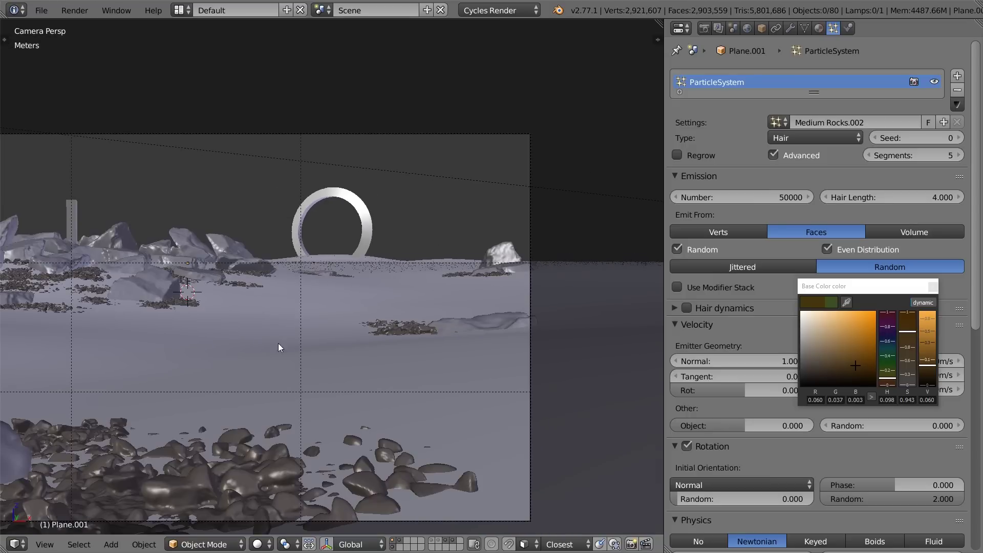
Duplicate a large mountain rock from the distant rock group and place the copy at the base of the ring
{"action": "right_click", "coordinate": [180, 238]}
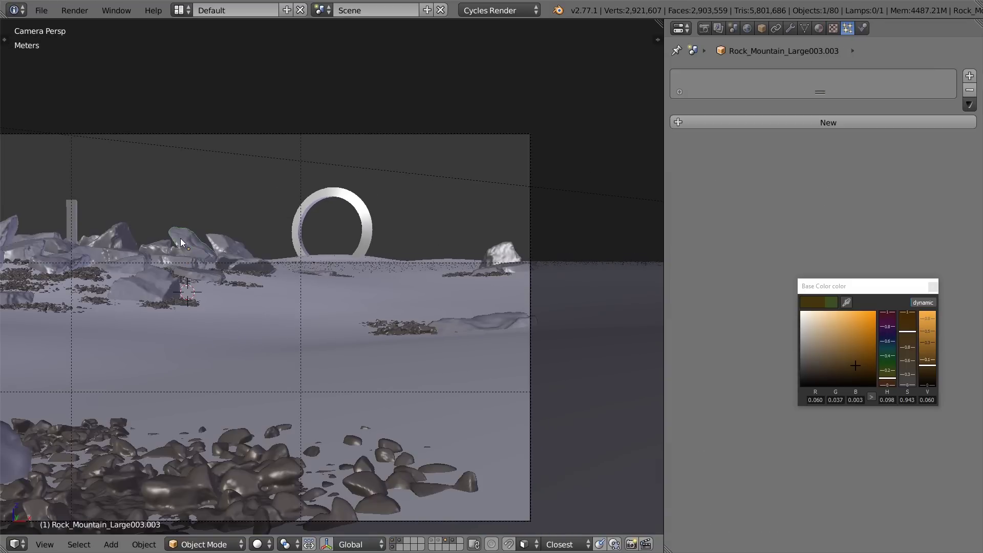
{"action": "key", "text": "shift+d"}
{"action": "right_click", "coordinate": [263, 229]}
{"action": "key", "text": "g"}
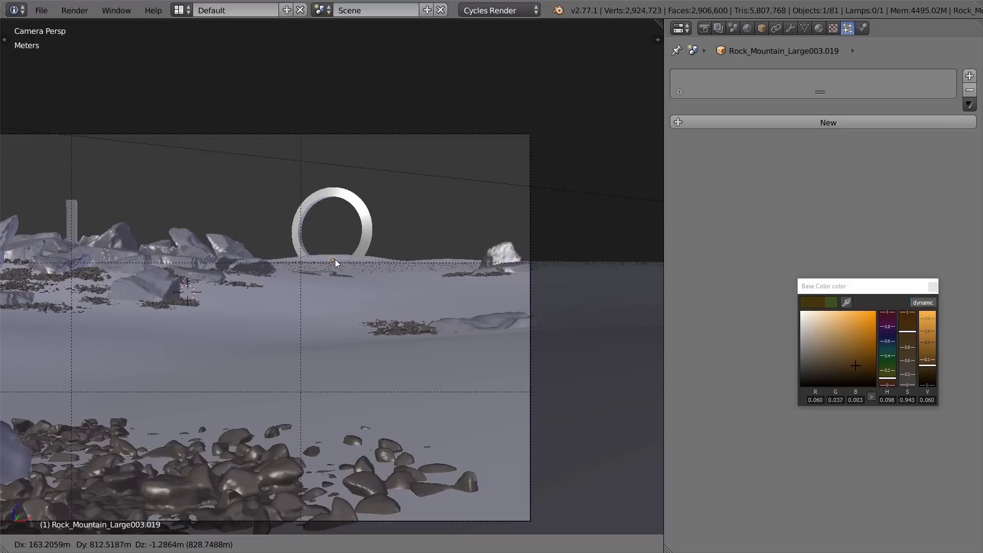
{"action": "left_click", "coordinate": [335, 261]}
Raise the duplicated rock along Z by about 75 cm and deselect it
{"action": "scroll", "coordinate": [336, 260], "scroll_direction": "up", "scroll_amount": 8}
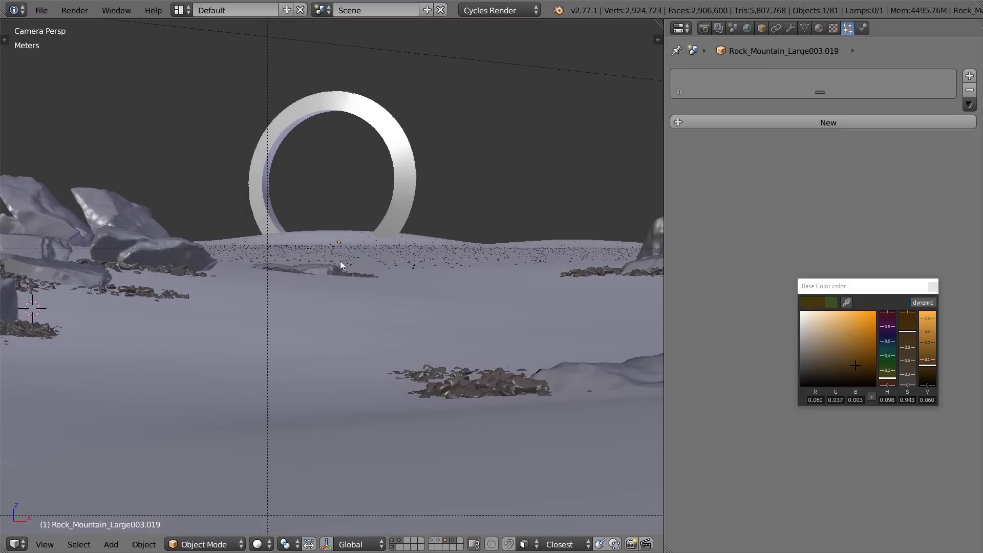
{"action": "scroll", "coordinate": [351, 257], "scroll_direction": "up", "scroll_amount": 5}
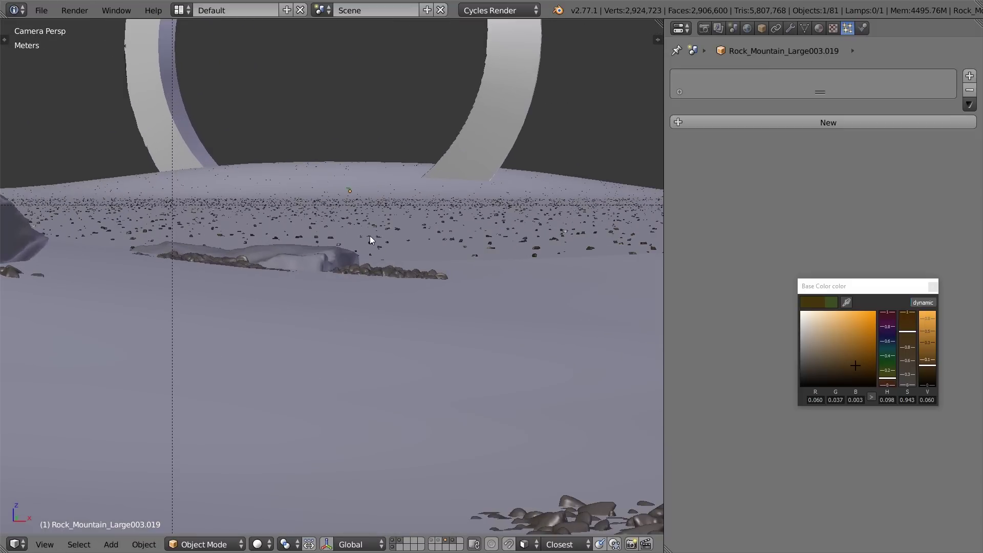
{"action": "key", "text": "g"}
{"action": "key", "text": "z"}
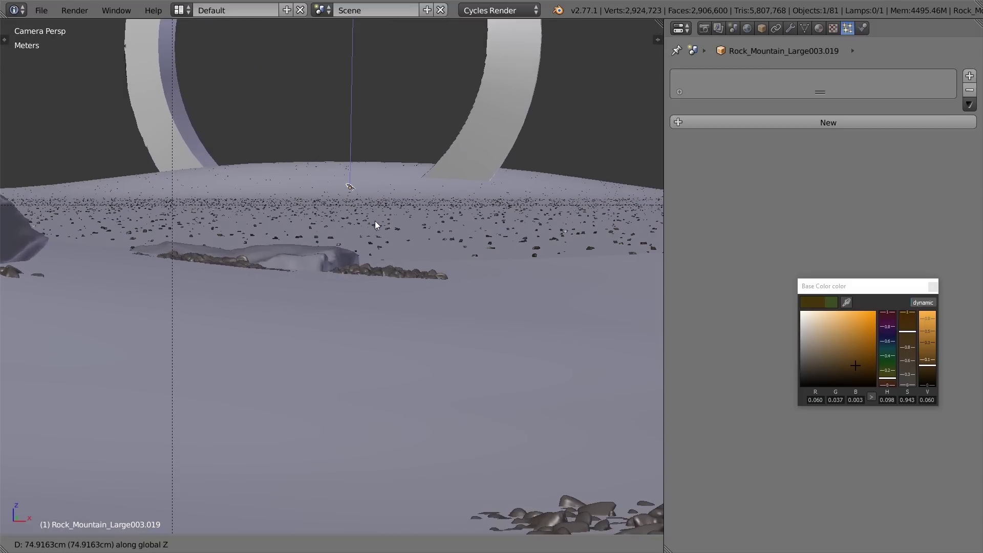
{"action": "left_click", "coordinate": [375, 221]}
{"action": "scroll", "coordinate": [386, 201], "scroll_direction": "up", "scroll_amount": 4}
{"action": "scroll", "coordinate": [386, 201], "scroll_direction": "down", "scroll_amount": 6}
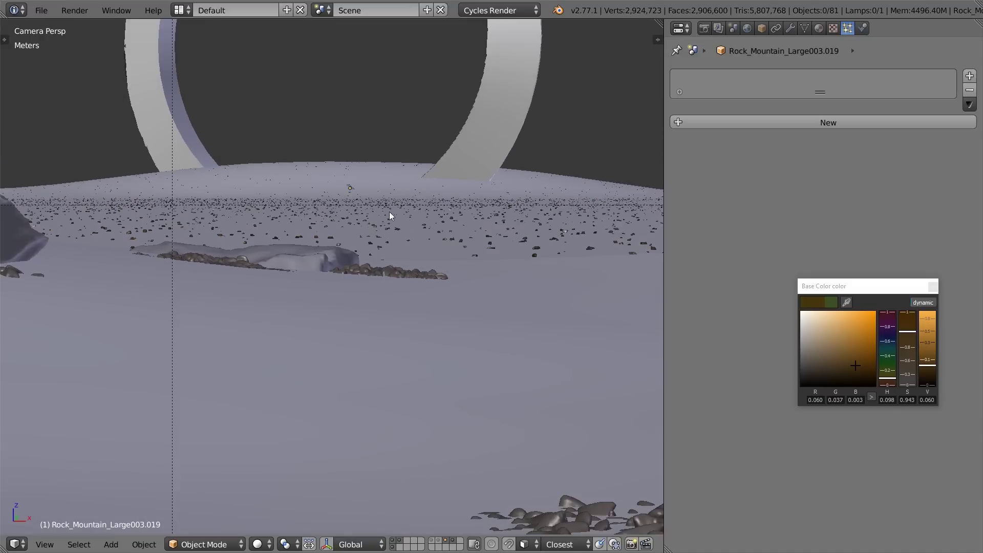
{"action": "scroll", "coordinate": [340, 270], "scroll_direction": "down", "scroll_amount": 7}
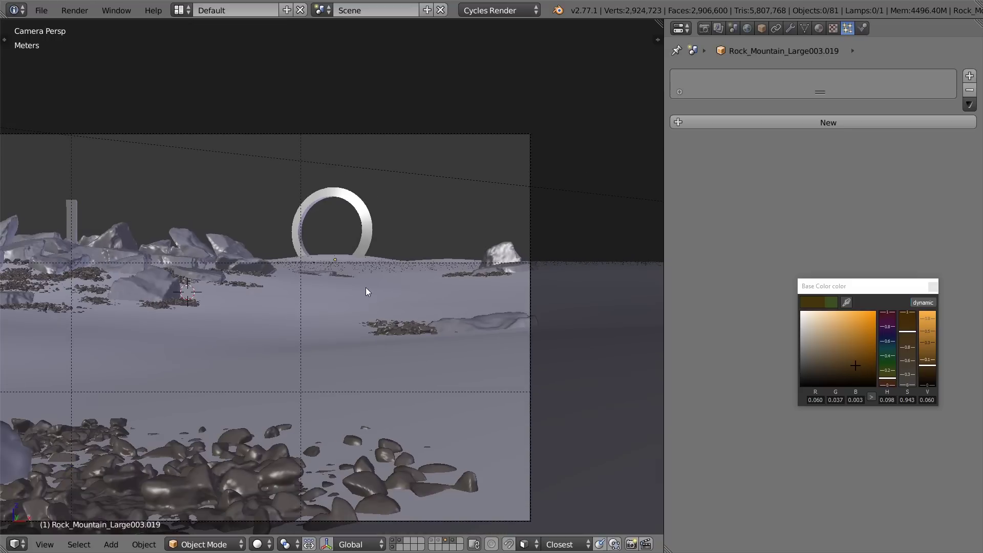
Select the distant ground plane beneath the ring in the camera view
{"action": "middle_click_drag", "start_coordinate": [366, 287], "coordinate": [407, 260], "text": "shift"}
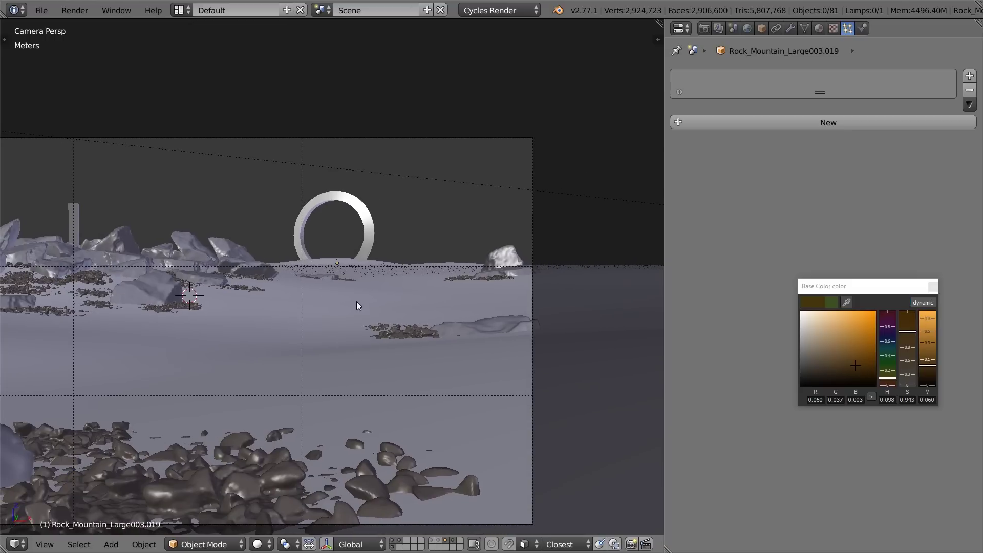
{"action": "middle_click_drag", "start_coordinate": [406, 293], "coordinate": [483, 264], "text": "shift"}
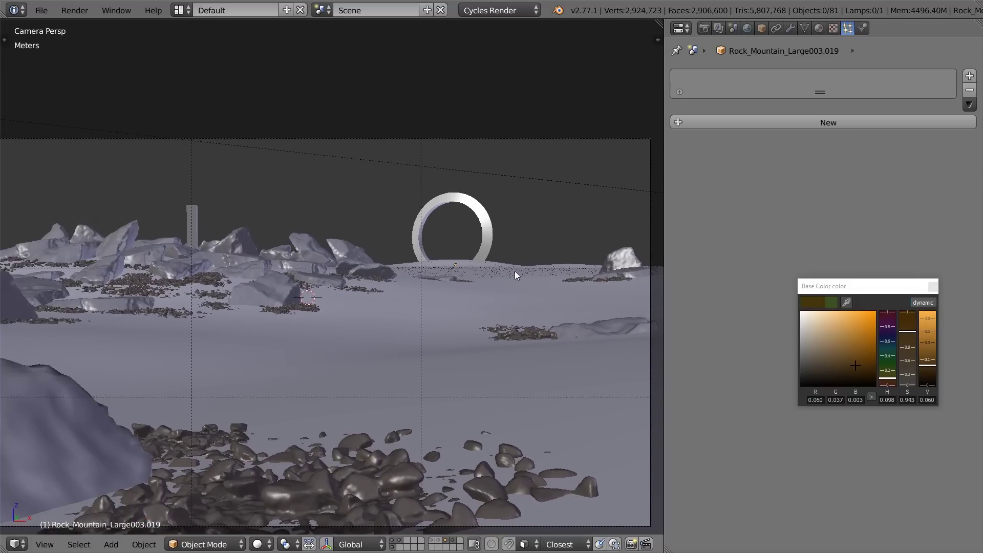
{"action": "scroll", "coordinate": [469, 318], "scroll_direction": "down", "scroll_amount": 2}
{"action": "scroll", "coordinate": [460, 323], "scroll_direction": "down", "scroll_amount": 2}
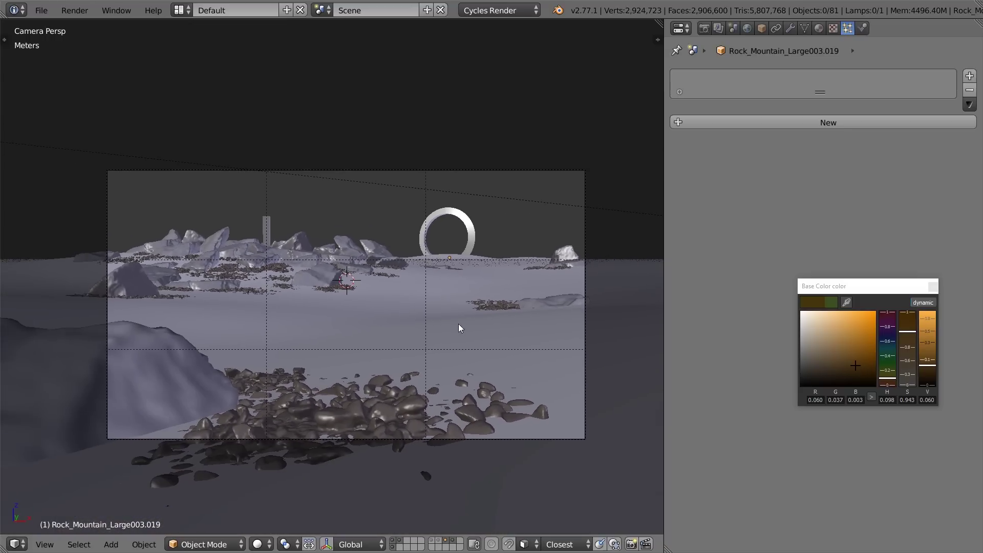
{"action": "right_click", "coordinate": [481, 262]}
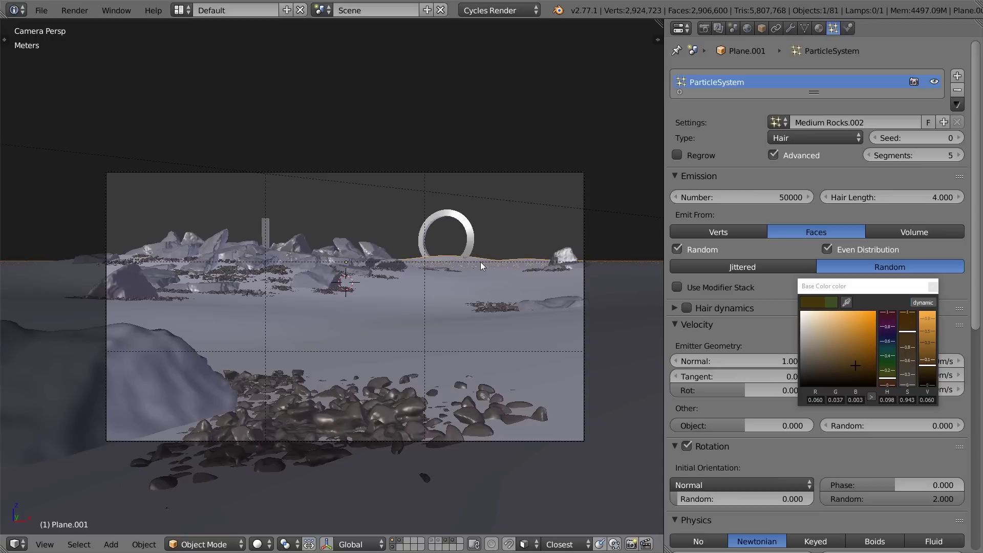
{"action": "key", "text": "Tab"}
{"action": "key", "text": "z"}
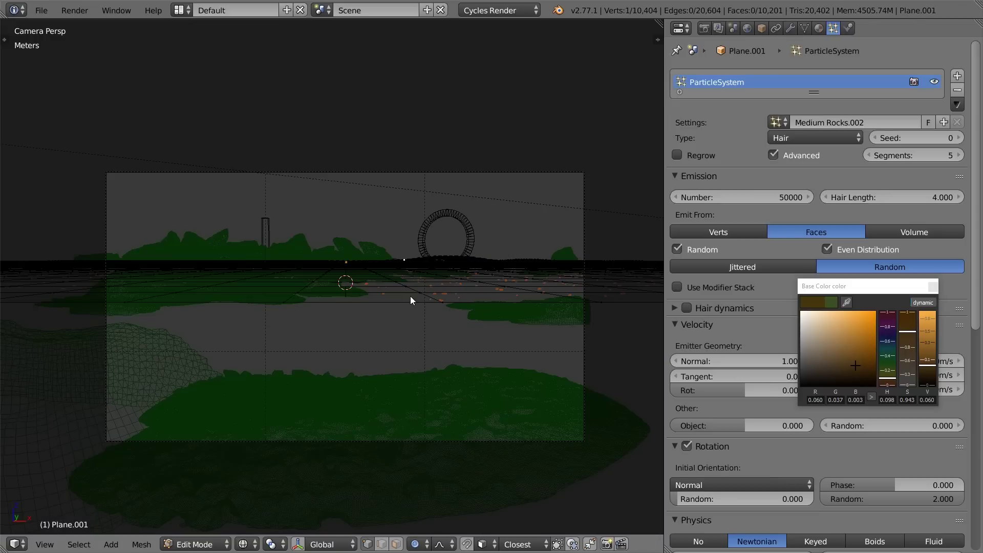
{"action": "key", "text": "Tab"}
{"action": "middle_click_drag", "start_coordinate": [416, 254], "coordinate": [277, 263]}
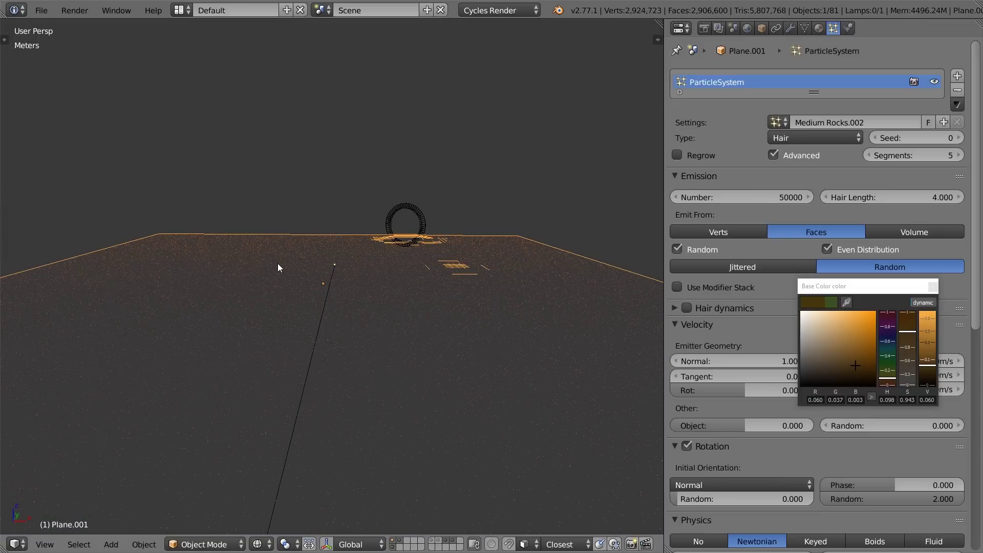
{"action": "key", "text": "KP_0"}
{"action": "key", "text": "z"}
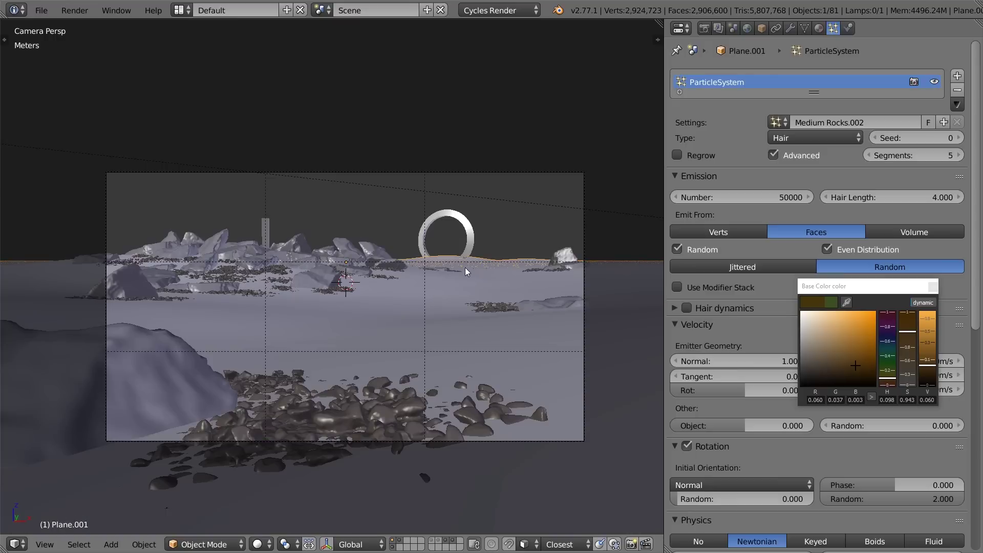
{"action": "scroll", "coordinate": [432, 271], "scroll_direction": "up", "scroll_amount": 3}
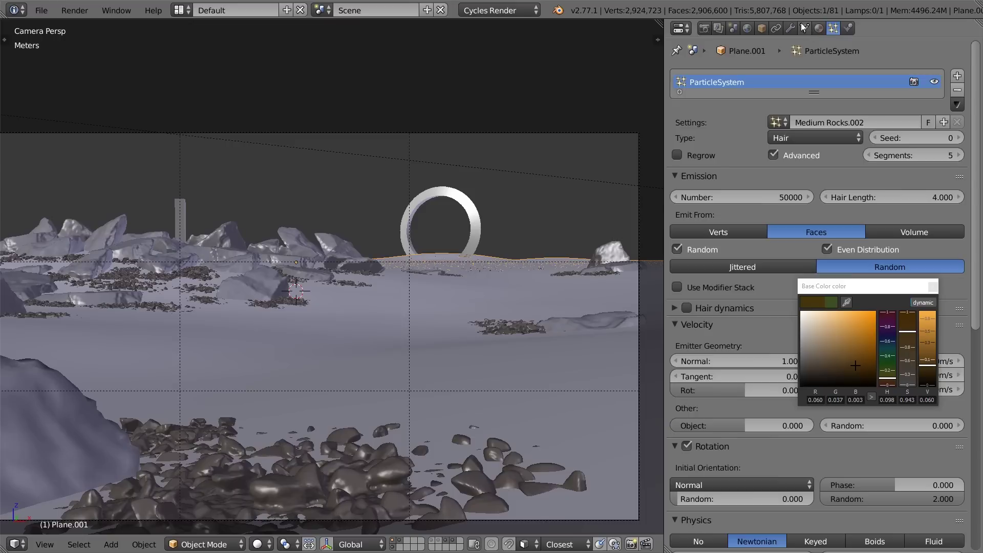
Show the distant ground plane's vertex groups and close the leftover Base Color color picker window
{"action": "left_click", "coordinate": [804, 28]}
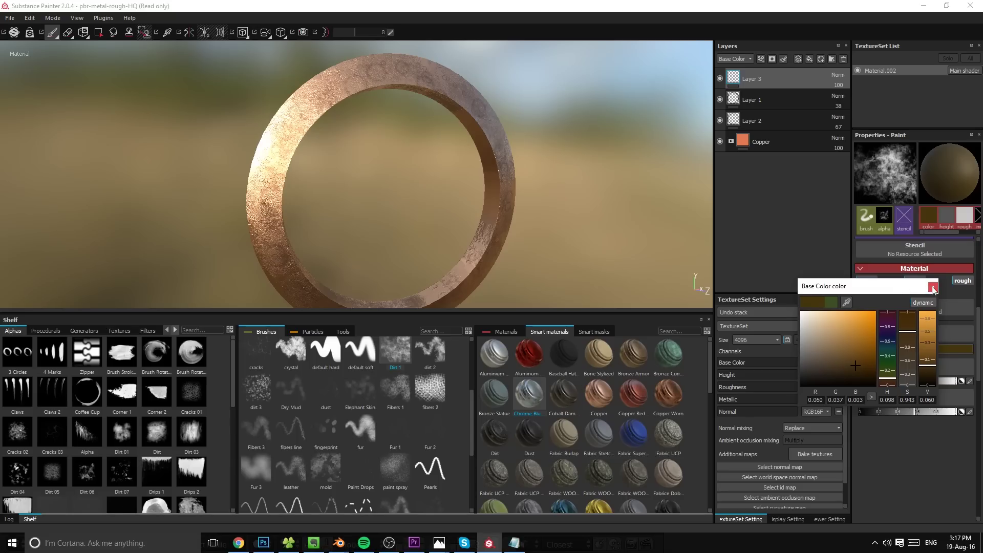
{"action": "left_click", "coordinate": [933, 287]}
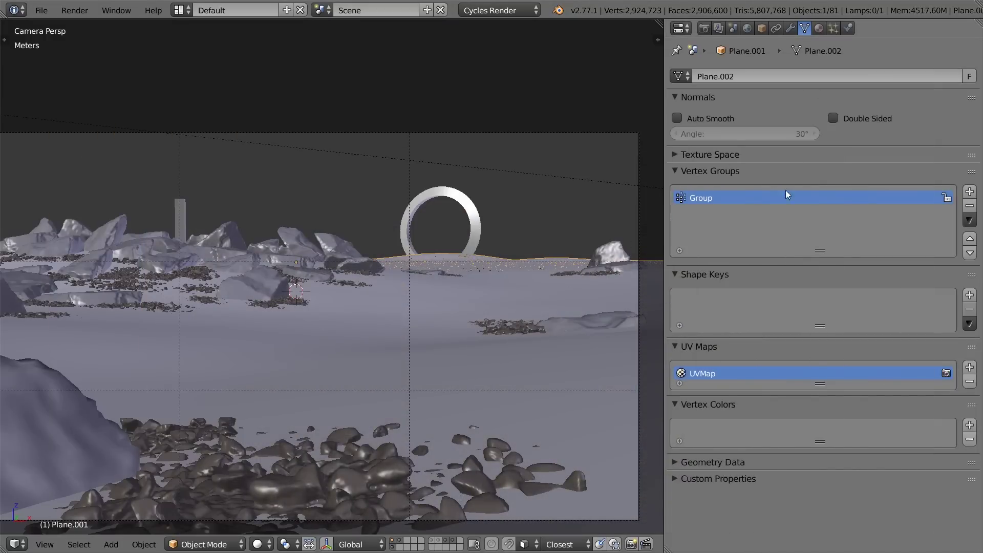
{"action": "middle_click_drag", "start_coordinate": [582, 251], "coordinate": [513, 243], "text": "shift"}
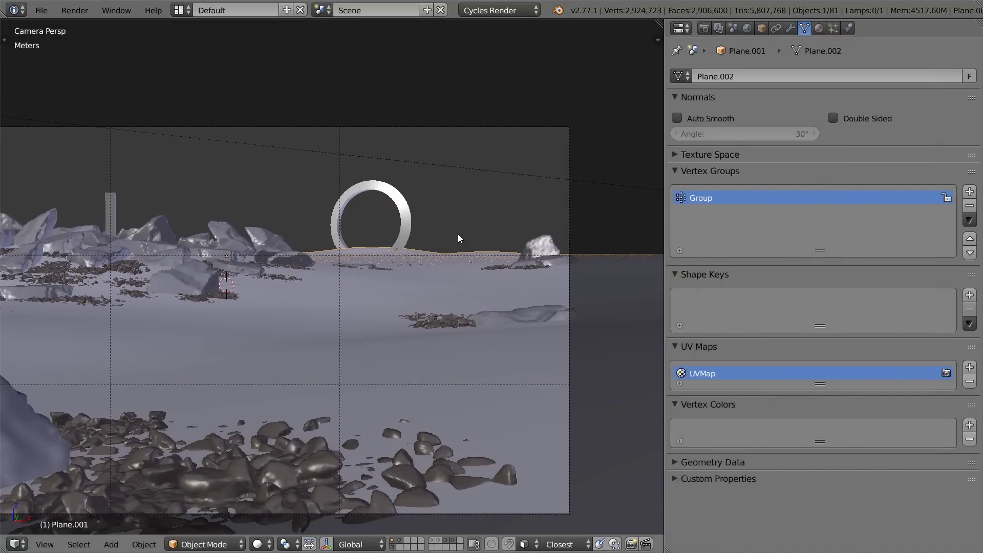
Enter Weight Paint mode and paint a first stroke of weight on the distant ground around the ring's base
{"action": "key", "text": "ctrl+Tab"}
{"action": "key", "text": "t"}
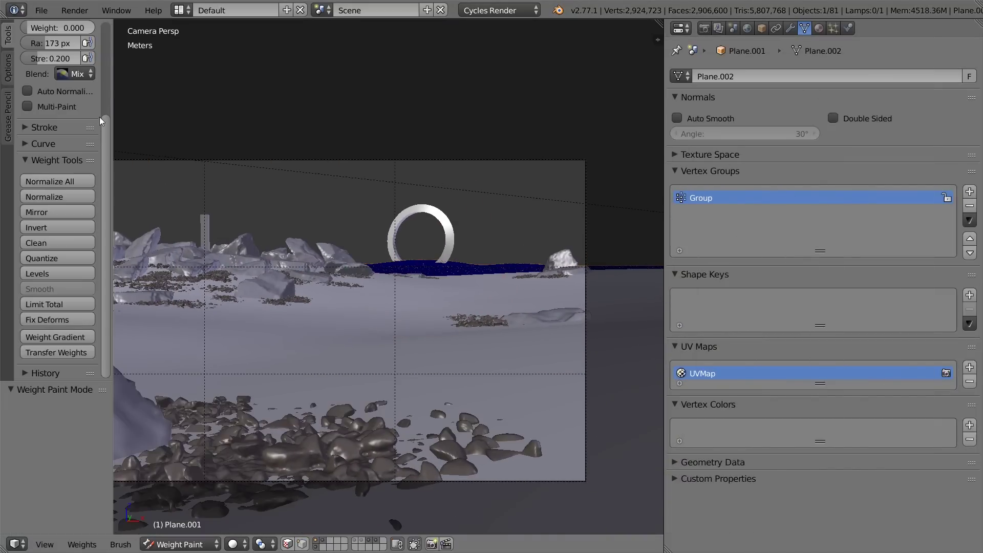
{"action": "key", "text": "t"}
{"action": "left_click_drag", "start_coordinate": [351, 254], "coordinate": [442, 262]}
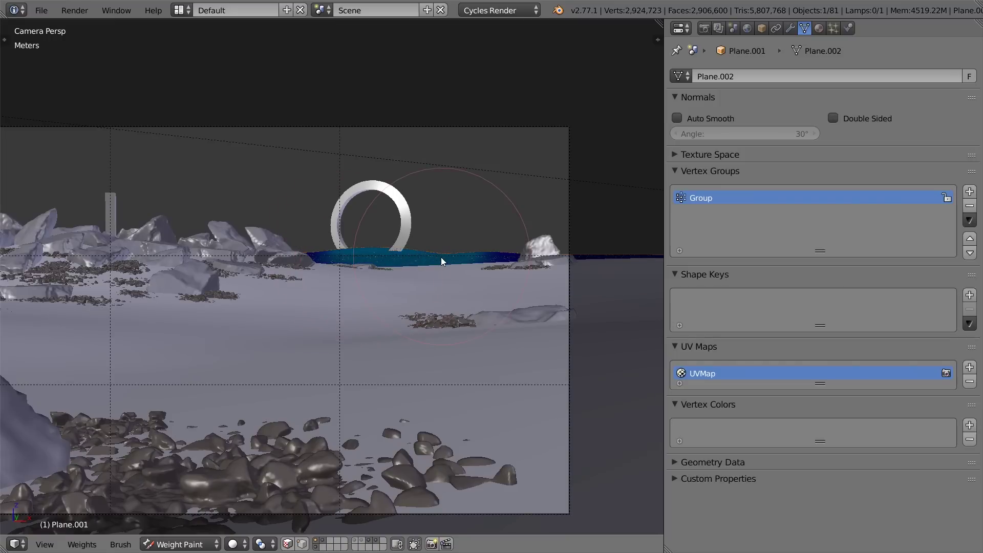
Reduce the weight paint brush to about half its radius while viewing the plane from above
{"action": "key", "text": "KP_7"}
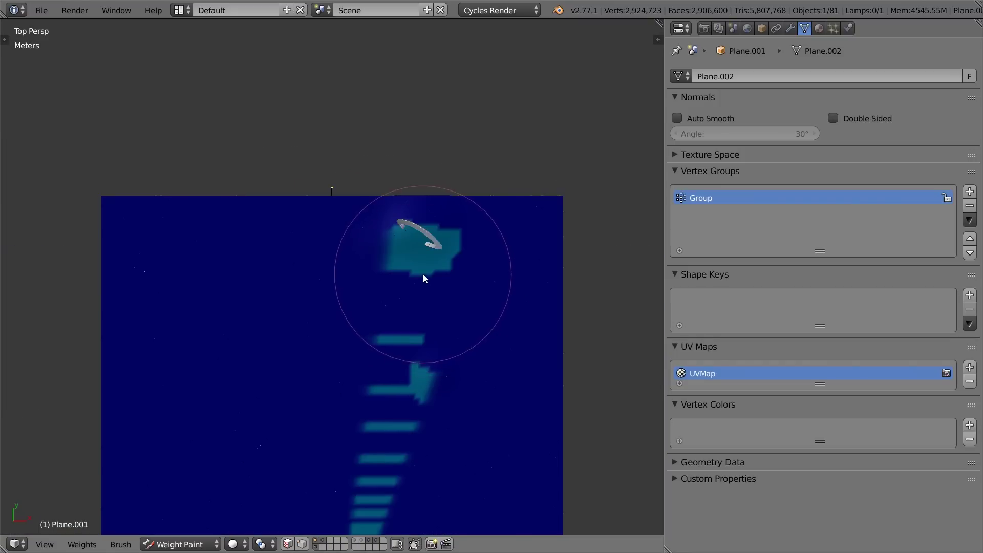
{"action": "scroll", "coordinate": [410, 358], "scroll_direction": "up", "scroll_amount": 1}
{"action": "key", "text": "f"}
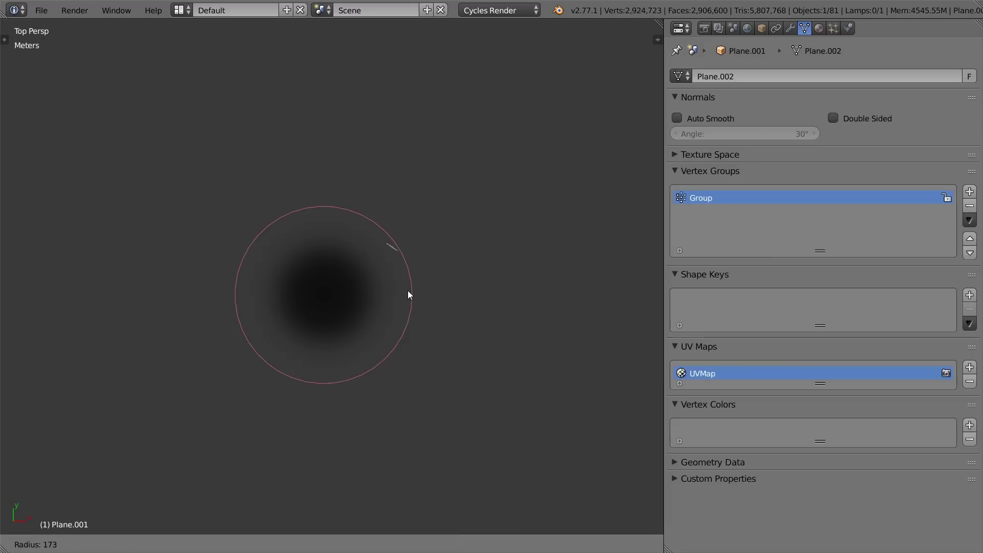
{"action": "left_click", "coordinate": [368, 300]}
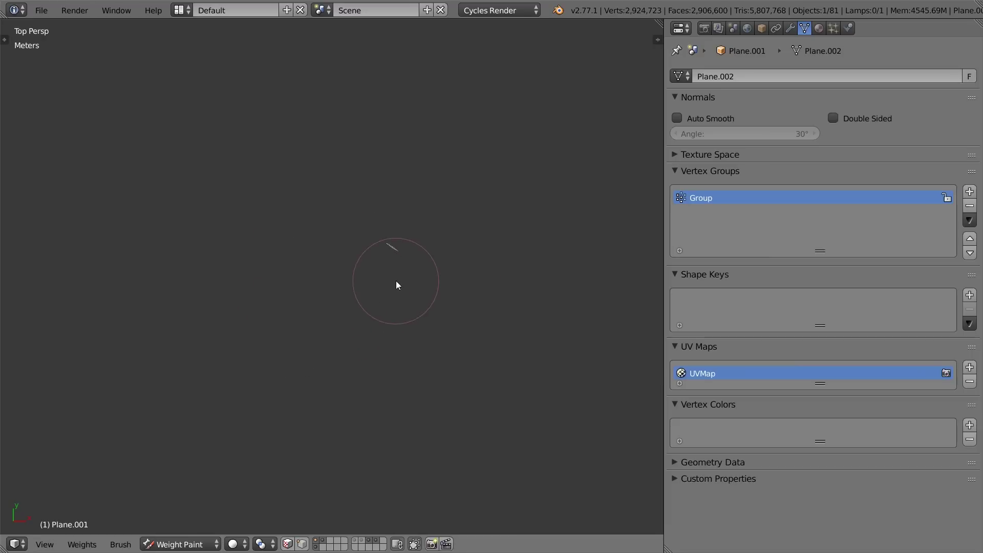
{"action": "middle_click_drag", "start_coordinate": [436, 246], "coordinate": [438, 247]}
{"action": "scroll", "coordinate": [437, 245], "scroll_direction": "down", "scroll_amount": 3}
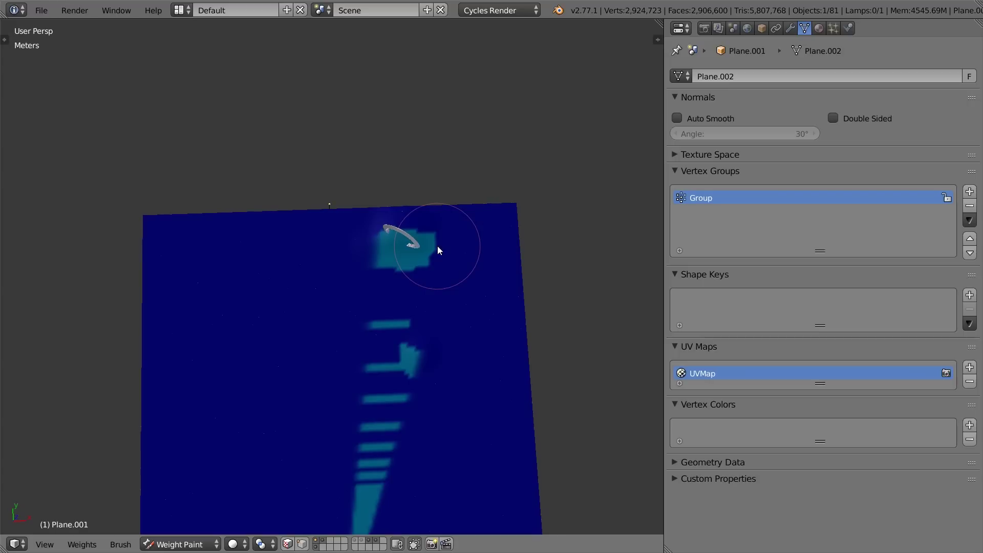
{"action": "key", "text": "KP_0"}
{"action": "key", "text": "KP_7"}
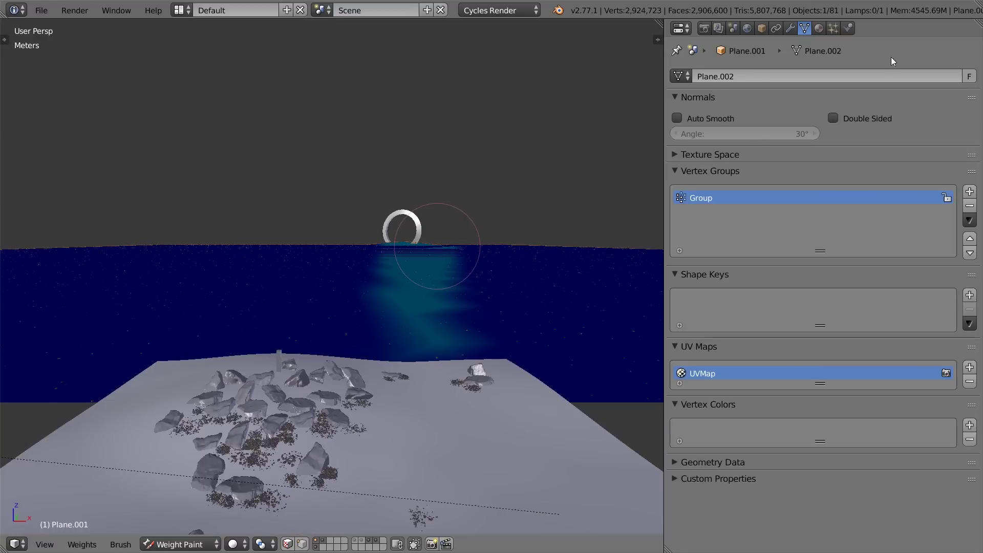
Turn off the particle system's viewport display and paint a strong weight strip on the ground from the ring toward the camera
{"action": "left_click", "coordinate": [836, 29]}
{"action": "left_click", "coordinate": [935, 83]}
{"action": "mouse_move", "coordinate": [409, 331]}
{"action": "left_mouse_down"}
{"action": "mouse_move", "coordinate": [396, 282]}
{"action": "mouse_move", "coordinate": [348, 469]}
{"action": "mouse_move", "coordinate": [415, 251]}
{"action": "mouse_move", "coordinate": [401, 253]}
{"action": "mouse_move", "coordinate": [435, 281]}
{"action": "mouse_move", "coordinate": [369, 413]}
{"action": "mouse_move", "coordinate": [383, 196]}
{"action": "mouse_move", "coordinate": [339, 500]}
{"action": "mouse_move", "coordinate": [444, 232]}
{"action": "mouse_move", "coordinate": [373, 521]}
{"action": "mouse_move", "coordinate": [387, 246]}
{"action": "mouse_move", "coordinate": [445, 222]}
{"action": "mouse_move", "coordinate": [357, 463]}
{"action": "mouse_move", "coordinate": [404, 252]}
{"action": "mouse_move", "coordinate": [376, 298]}
{"action": "left_mouse_up"}
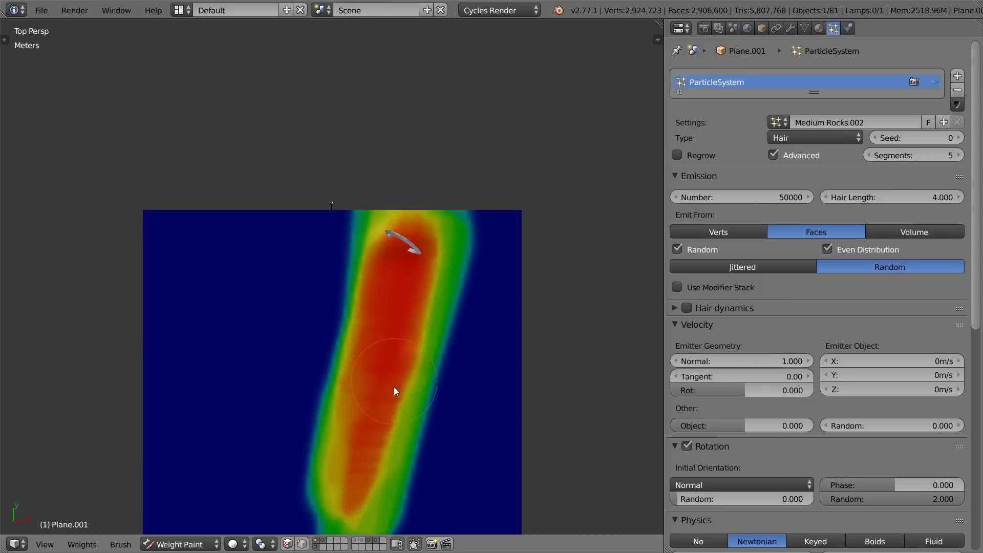
{"action": "key", "text": "KP_0"}
{"action": "scroll", "coordinate": [428, 291], "scroll_direction": "up", "scroll_amount": 3}
{"action": "middle_click_drag", "start_coordinate": [428, 292], "coordinate": [337, 432]}
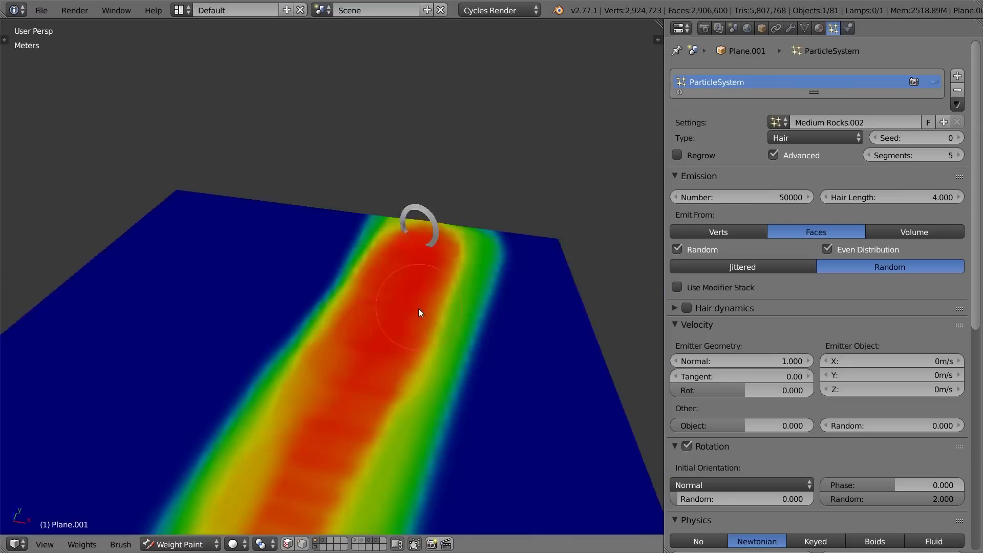
From above, paint more weight over the strip between the ring and the camera side of the plane
{"action": "key", "text": "KP_7"}
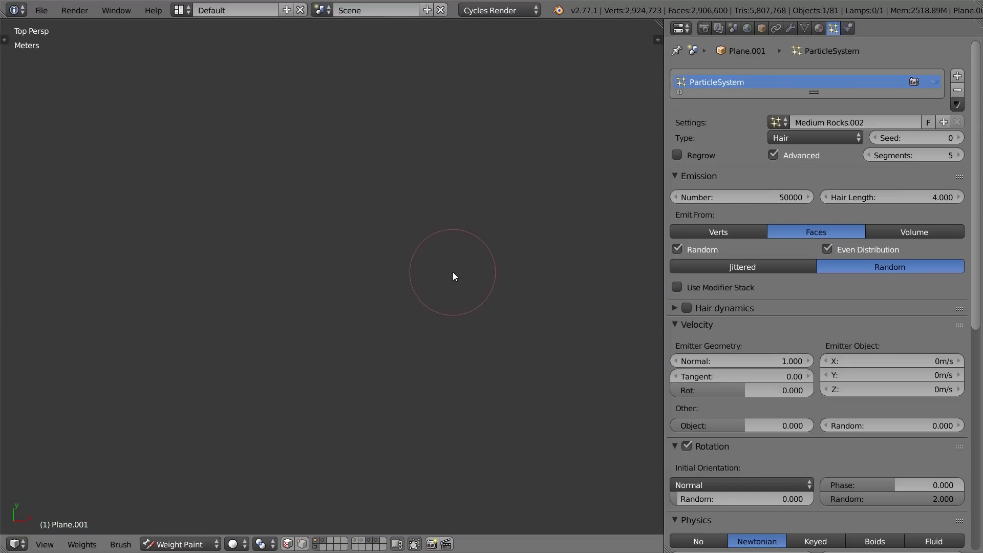
{"action": "scroll", "coordinate": [453, 271], "scroll_direction": "down", "scroll_amount": 8}
{"action": "scroll", "coordinate": [451, 270], "scroll_direction": "up", "scroll_amount": 3}
{"action": "middle_click_drag", "start_coordinate": [451, 269], "coordinate": [389, 282], "text": "shift"}
{"action": "mouse_move", "coordinate": [389, 281]}
{"action": "left_mouse_down"}
{"action": "mouse_move", "coordinate": [349, 320]}
{"action": "mouse_move", "coordinate": [383, 269]}
{"action": "mouse_move", "coordinate": [361, 239]}
{"action": "mouse_move", "coordinate": [336, 376]}
{"action": "mouse_move", "coordinate": [349, 347]}
{"action": "mouse_move", "coordinate": [330, 394]}
{"action": "mouse_move", "coordinate": [336, 410]}
{"action": "left_mouse_up"}
{"action": "key", "text": "KP_0"}
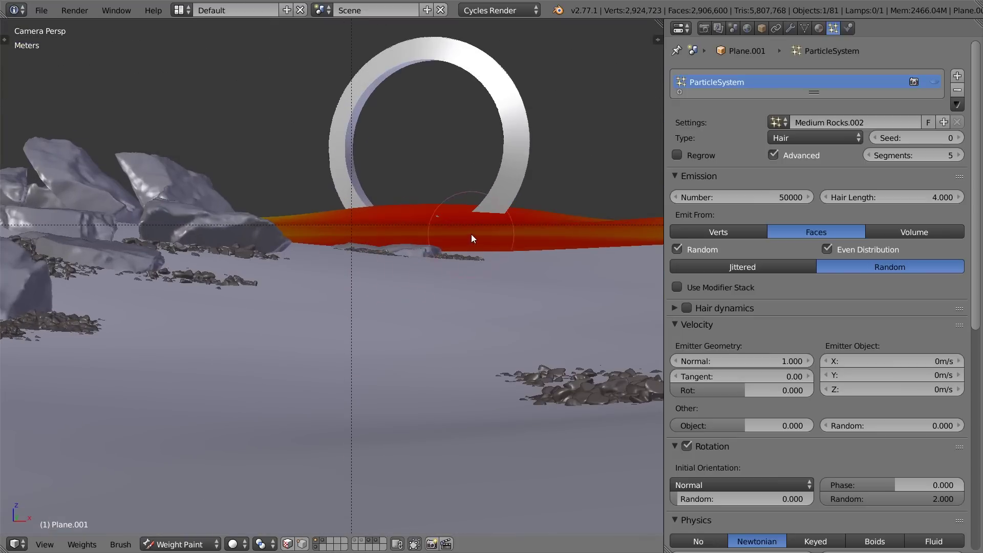
Touch up the painted weight beside the ring through the camera, then return the plane to Object Mode
{"action": "key", "text": "n"}
{"action": "scroll", "coordinate": [551, 389], "scroll_direction": "down", "scroll_amount": 10}
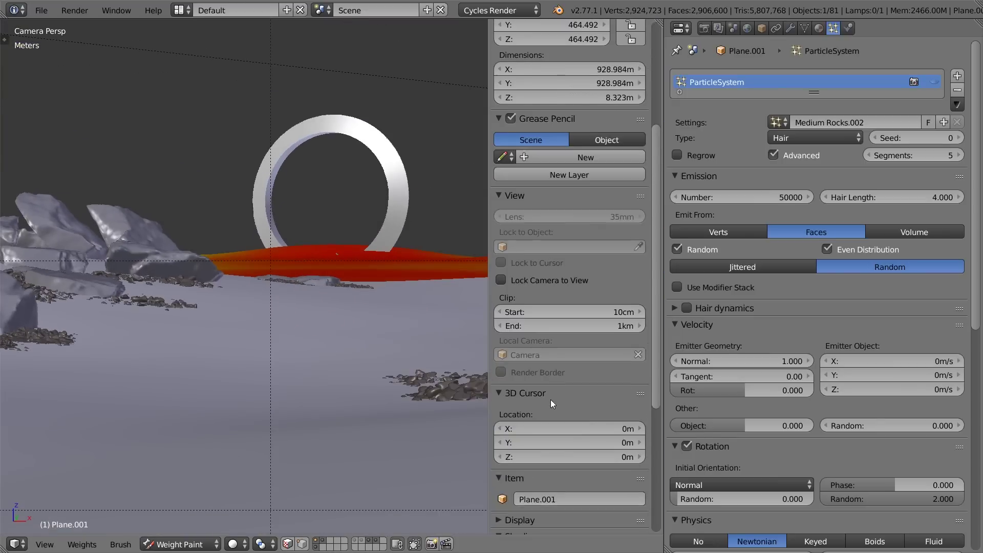
{"action": "key", "text": "n"}
{"action": "scroll", "coordinate": [496, 290], "scroll_direction": "down", "scroll_amount": 2}
{"action": "middle_click_drag", "start_coordinate": [533, 273], "coordinate": [311, 311], "text": "shift"}
{"action": "mouse_move", "coordinate": [392, 282]}
{"action": "left_mouse_down"}
{"action": "mouse_move", "coordinate": [419, 284]}
{"action": "mouse_move", "coordinate": [354, 294]}
{"action": "left_mouse_up"}
{"action": "middle_click_drag", "start_coordinate": [272, 279], "coordinate": [383, 252], "text": "shift"}
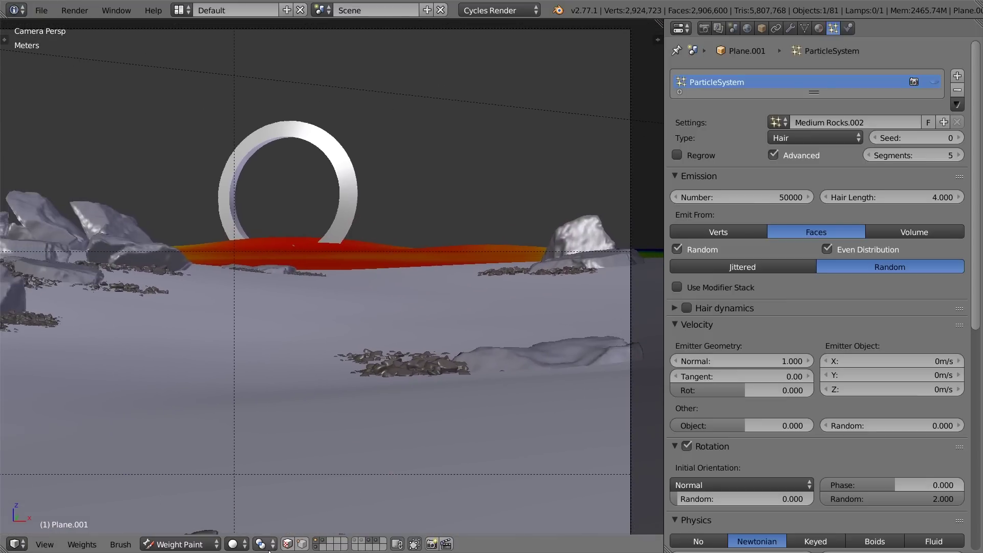
{"action": "left_click", "coordinate": [181, 544]}
{"action": "left_click", "coordinate": [186, 527]}
Assign the vertex group Group to the Density of the Medium Rocks.002 particle system
{"action": "scroll", "coordinate": [856, 323], "scroll_direction": "down", "scroll_amount": 5}
{"action": "scroll", "coordinate": [856, 324], "scroll_direction": "down", "scroll_amount": 13}
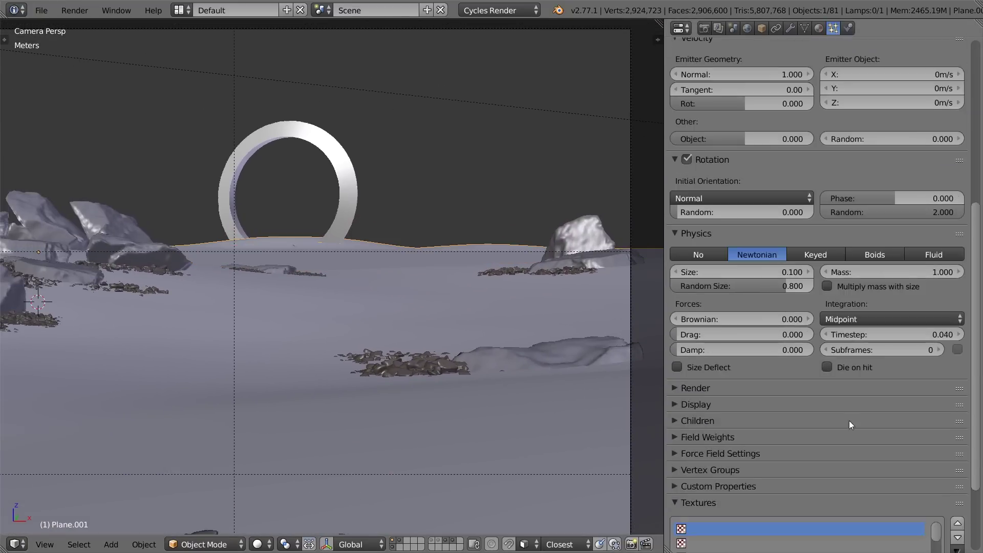
{"action": "left_click", "coordinate": [732, 425]}
{"action": "left_click", "coordinate": [726, 386]}
{"action": "left_click", "coordinate": [791, 408]}
{"action": "left_click", "coordinate": [793, 263]}
Turn the particle system's viewport display back on and deselect the ground plane in solid shading
{"action": "scroll", "coordinate": [449, 291], "scroll_direction": "up", "scroll_amount": 12}
{"action": "key", "text": "z"}
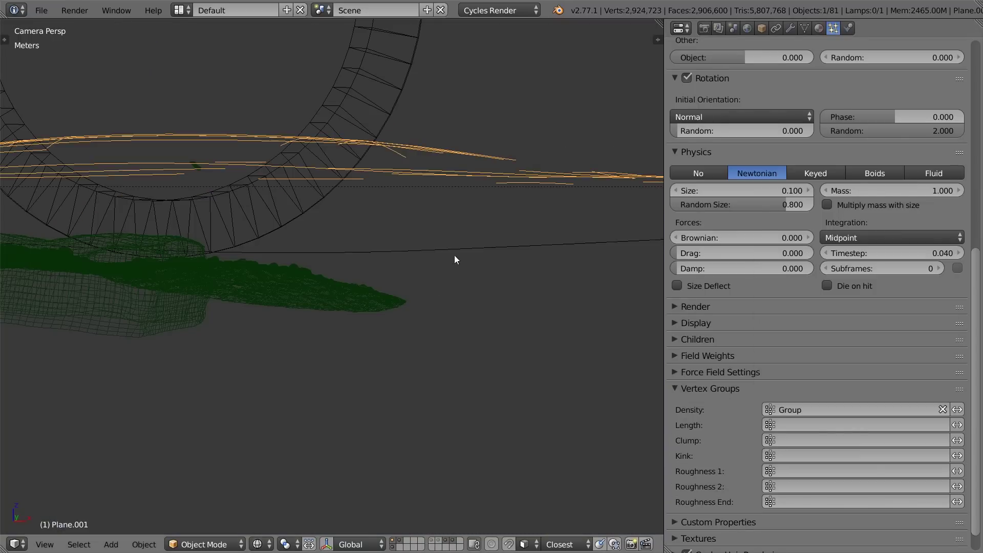
{"action": "scroll", "coordinate": [891, 105], "scroll_direction": "up", "scroll_amount": 18}
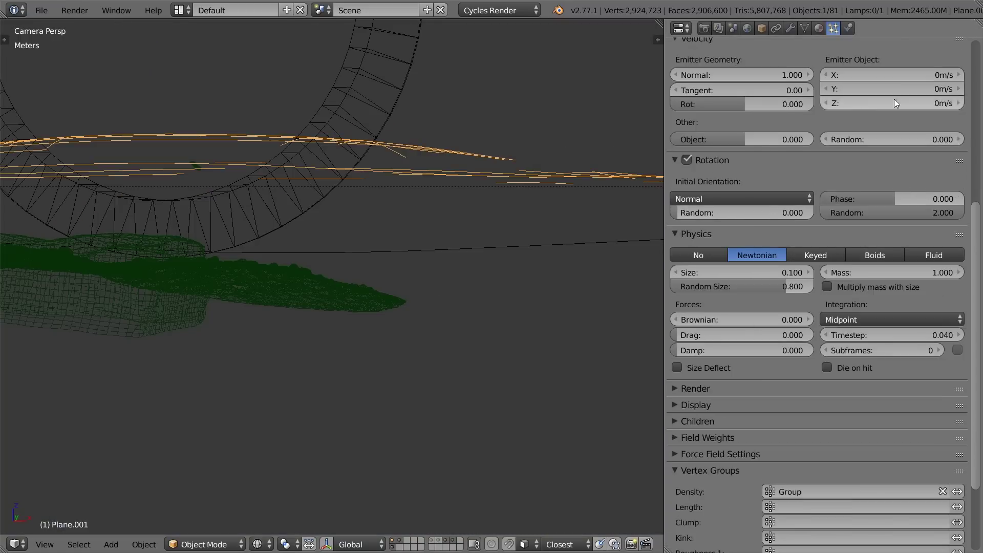
{"action": "left_click", "coordinate": [934, 82]}
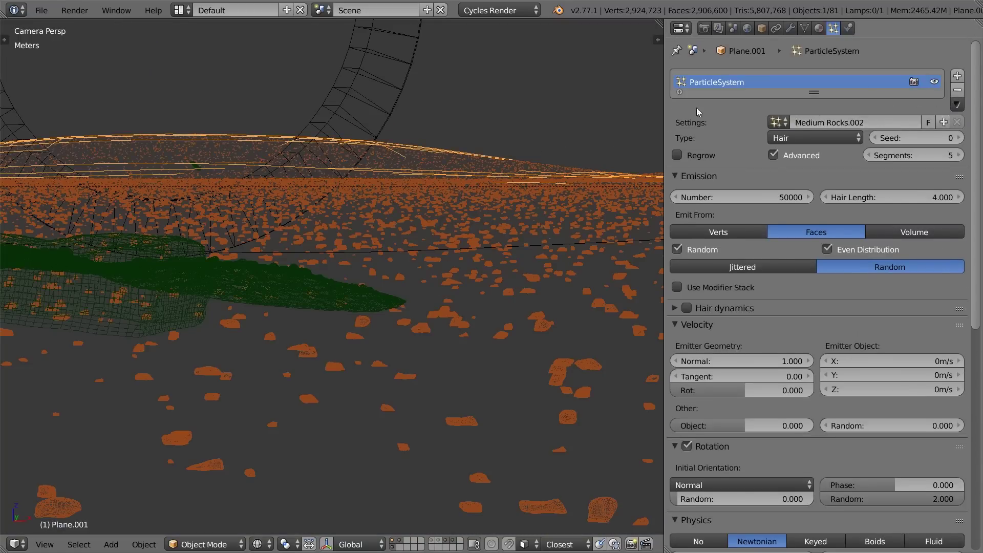
{"action": "key", "text": "z"}
{"action": "middle_click_drag", "start_coordinate": [383, 253], "coordinate": [383, 256], "text": "shift"}
{"action": "key", "text": "a"}
{"action": "scroll", "coordinate": [381, 255], "scroll_direction": "down", "scroll_amount": 3}
{"action": "scroll", "coordinate": [381, 255], "scroll_direction": "down", "scroll_amount": 8}
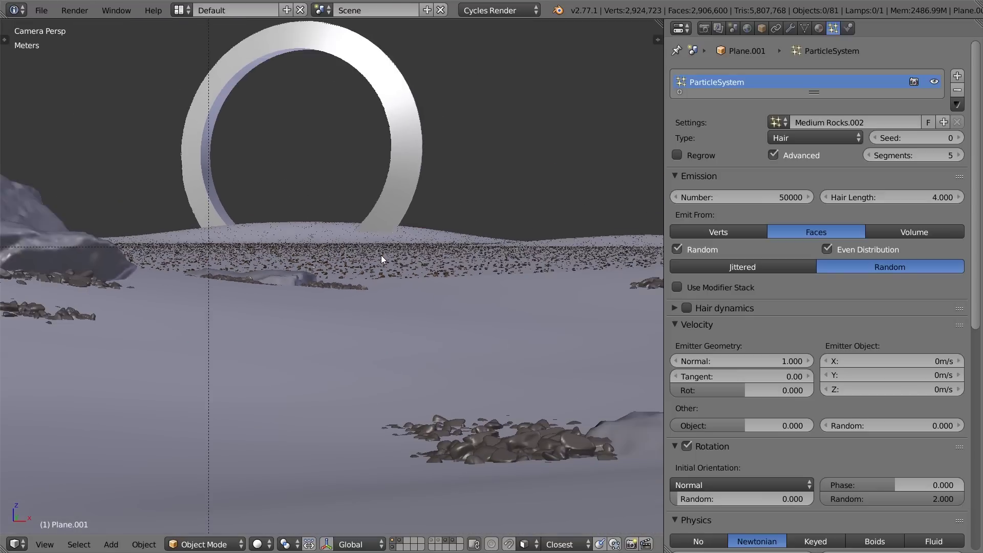
{"action": "scroll", "coordinate": [387, 276], "scroll_direction": "down", "scroll_amount": 1}
{"action": "middle_click_drag", "start_coordinate": [402, 268], "coordinate": [500, 228], "text": "shift"}
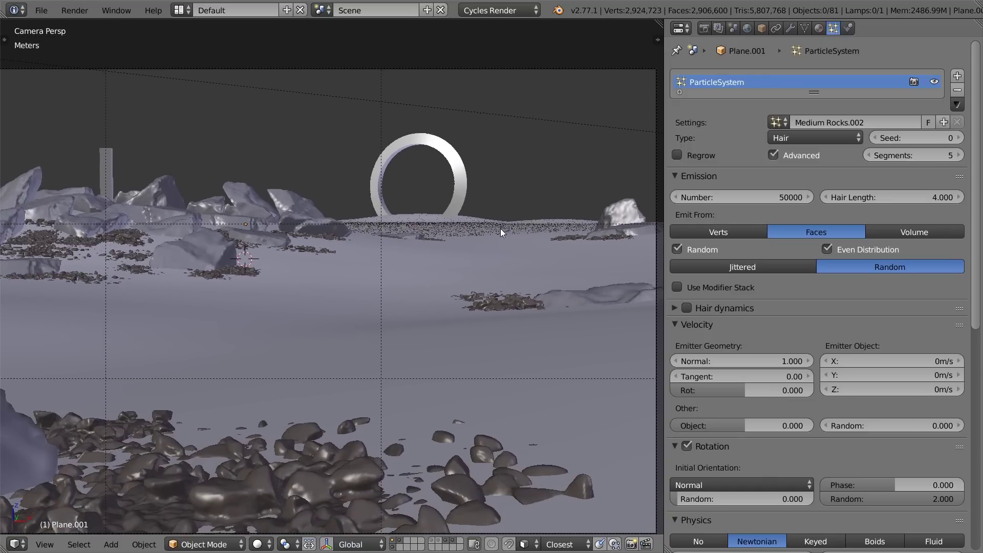
{"action": "scroll", "coordinate": [500, 228], "scroll_direction": "down", "scroll_amount": 1}
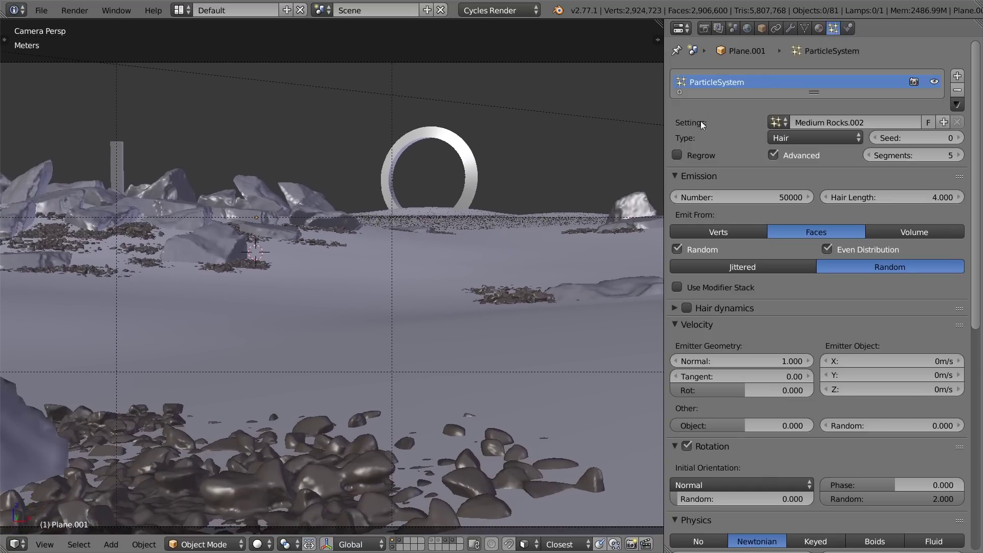
Enable the Transparent film option in the render settings and collapse the Film settings
{"action": "left_click", "coordinate": [705, 29]}
{"action": "scroll", "coordinate": [737, 404], "scroll_direction": "down", "scroll_amount": 8}
{"action": "left_click", "coordinate": [699, 394]}
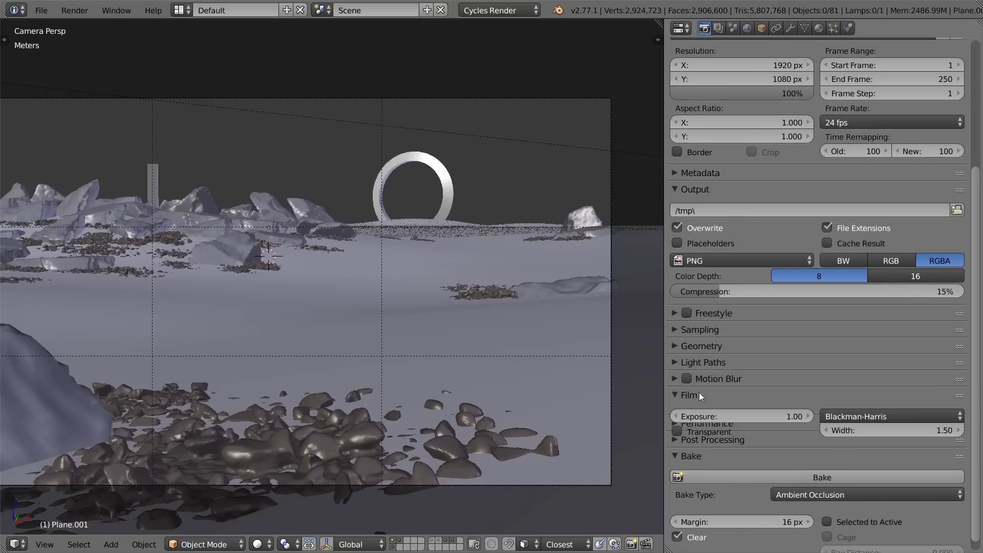
{"action": "left_click", "coordinate": [676, 432]}
{"action": "left_click", "coordinate": [681, 393]}
{"action": "left_click", "coordinate": [683, 392]}
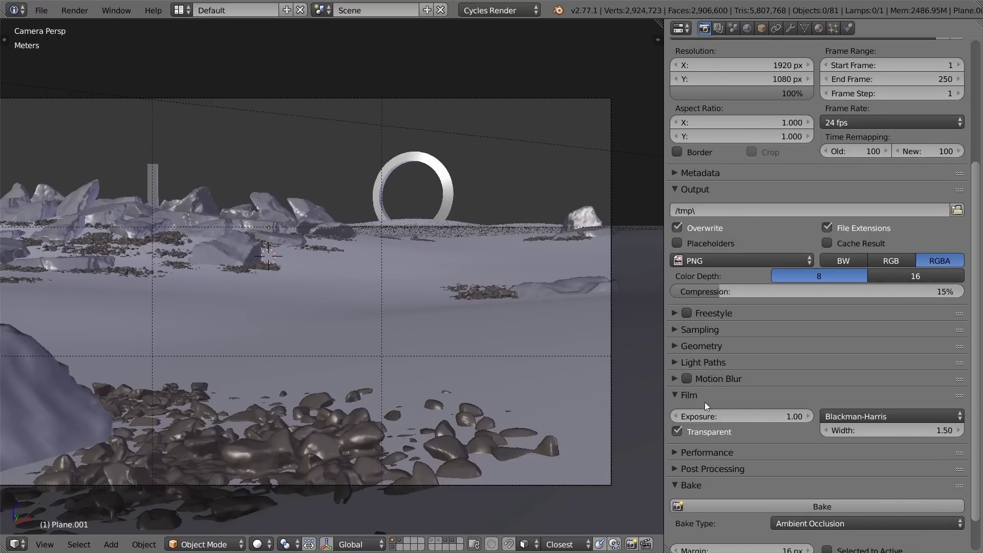
{"action": "scroll", "coordinate": [736, 408], "scroll_direction": "up", "scroll_amount": 8}
{"action": "scroll", "coordinate": [736, 408], "scroll_direction": "down", "scroll_amount": 4}
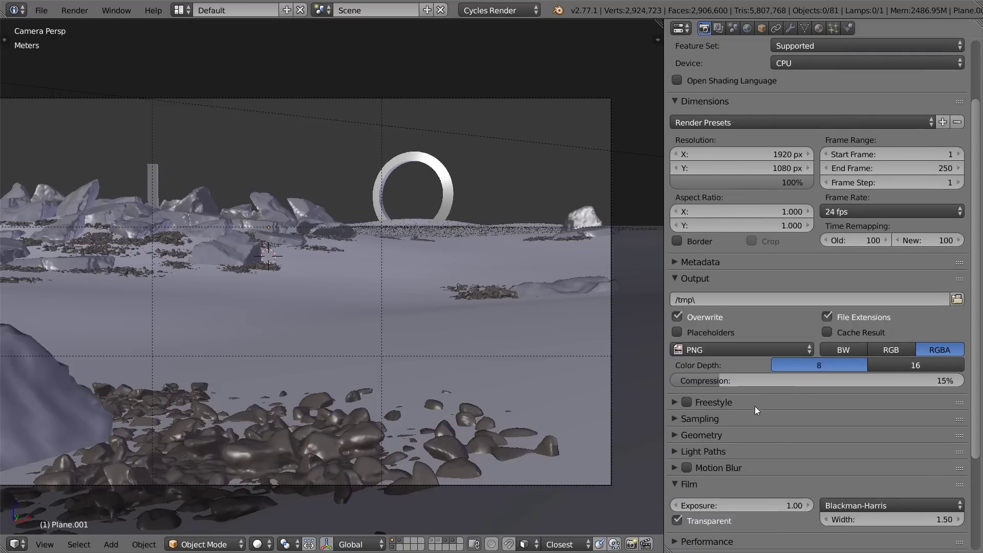
{"action": "scroll", "coordinate": [751, 407], "scroll_direction": "down", "scroll_amount": 4}
{"action": "left_click", "coordinate": [709, 403]}
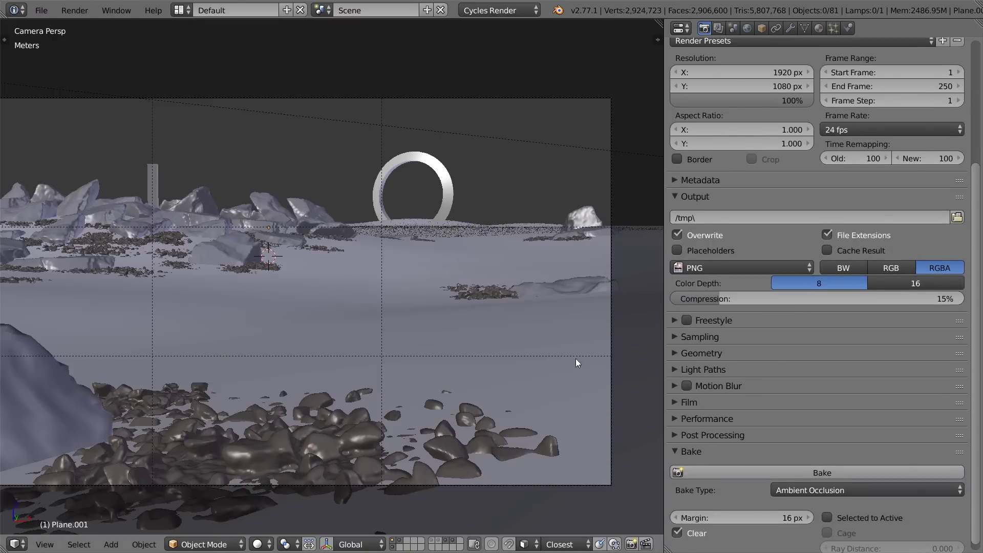
Frame the whole camera view and render the Mars scene as a still image
{"action": "scroll", "coordinate": [404, 282], "scroll_direction": "down", "scroll_amount": 1}
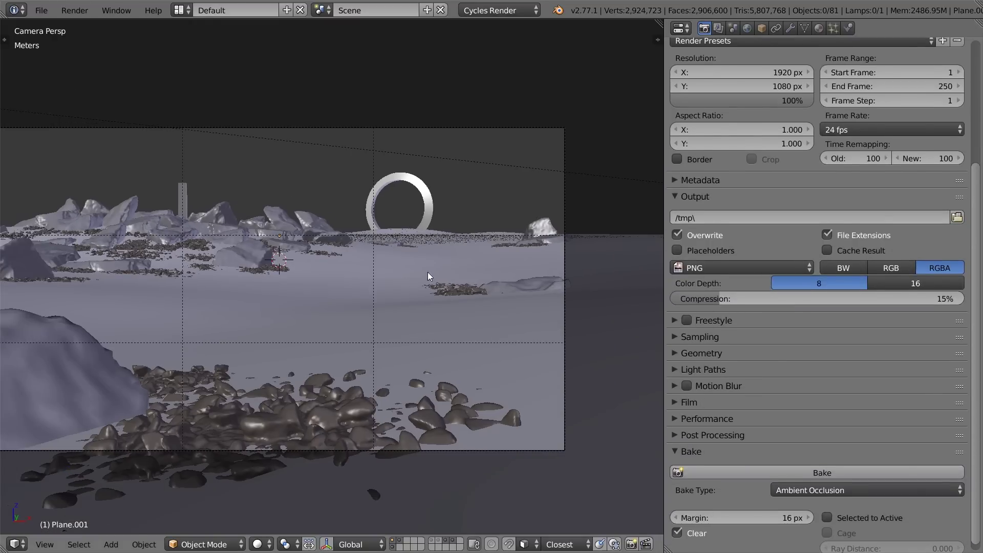
{"action": "middle_click_drag", "start_coordinate": [428, 272], "coordinate": [487, 266], "text": "shift"}
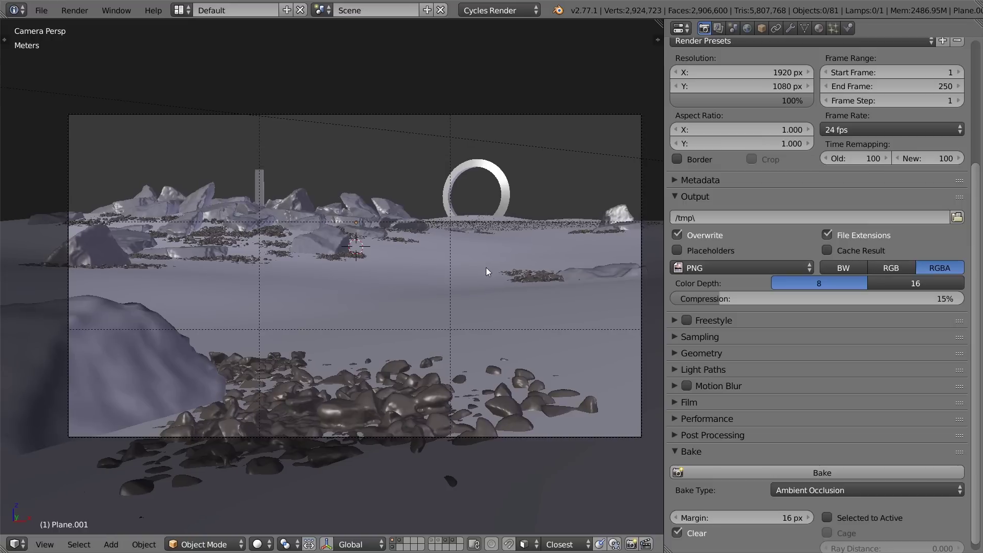
{"action": "scroll", "coordinate": [486, 267], "scroll_direction": "up", "scroll_amount": 1}
{"action": "scroll", "coordinate": [861, 210], "scroll_direction": "up", "scroll_amount": 8}
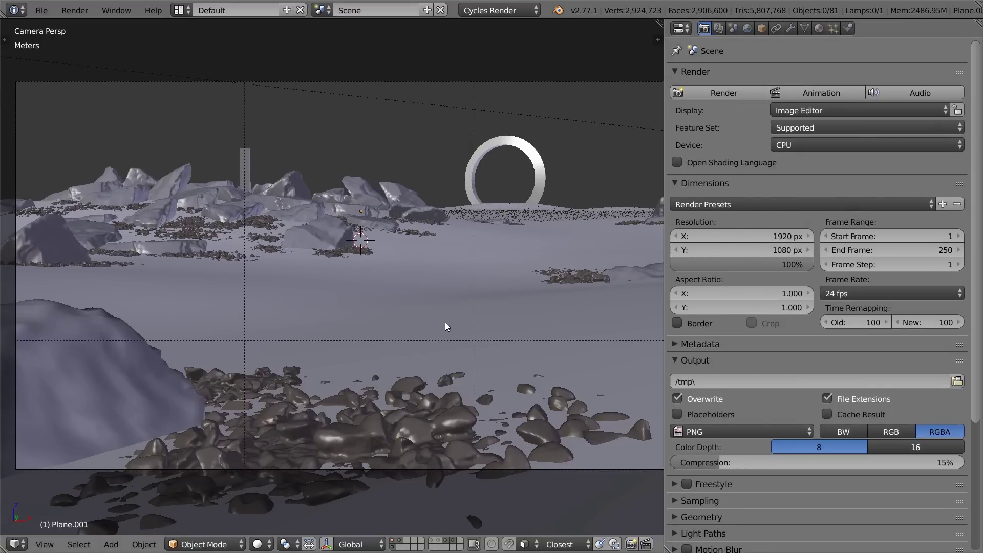
{"action": "key", "text": "F12"}
{"action": "key", "text": "Escape"}
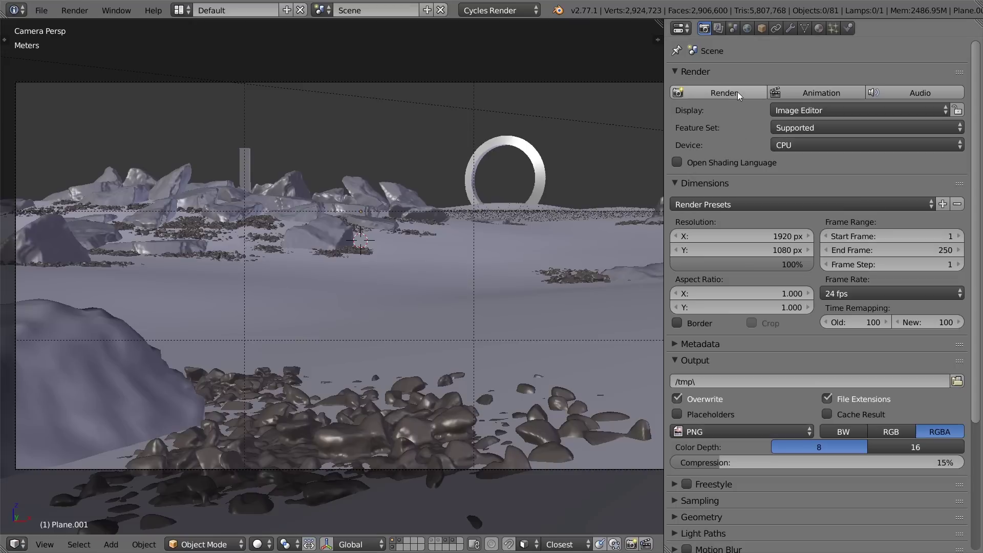
{"action": "key", "text": "F12"}
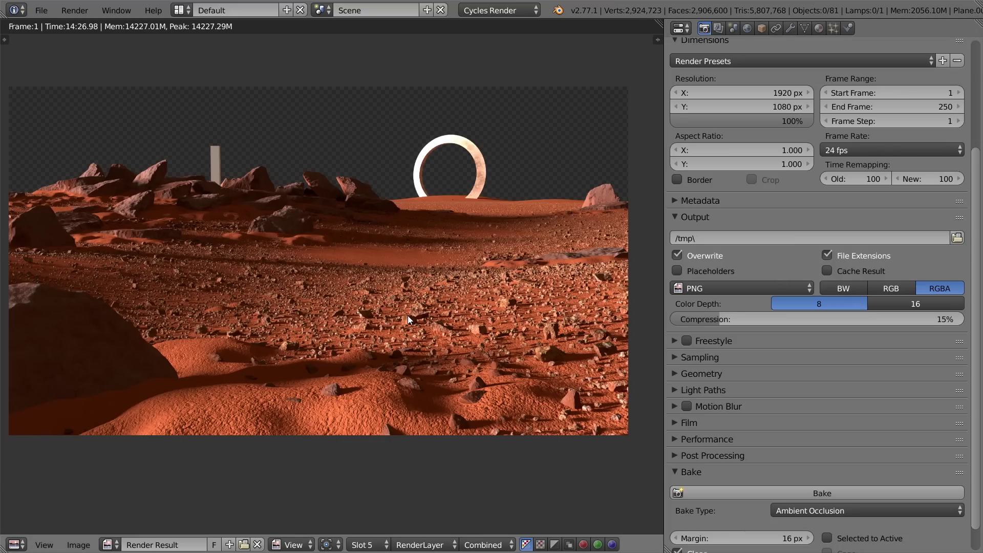
Inspect the finished render around the ring, rocks and foreground, then return to the 3D view
{"action": "middle_click_drag", "start_coordinate": [420, 309], "coordinate": [435, 313]}
{"action": "scroll", "coordinate": [349, 270], "scroll_direction": "up", "scroll_amount": 1}
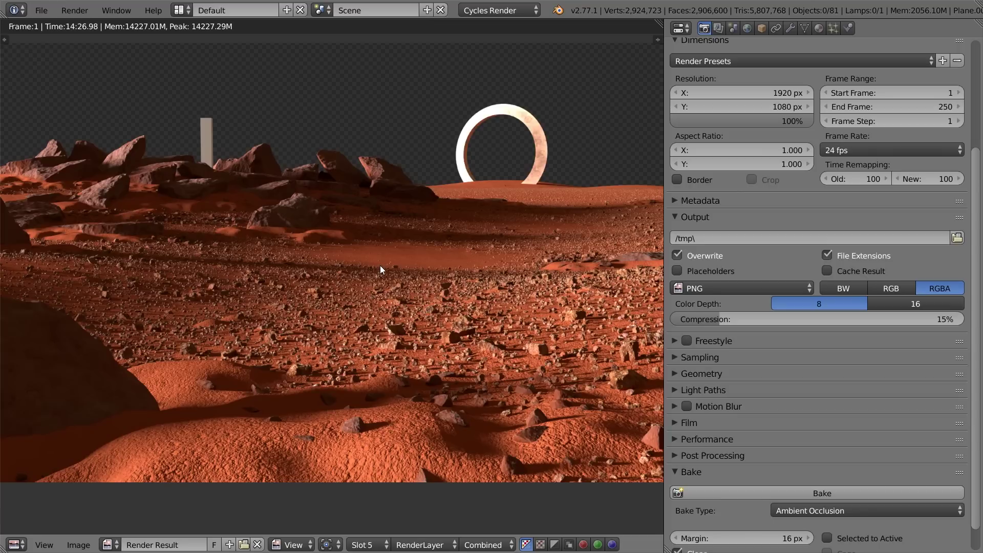
{"action": "scroll", "coordinate": [380, 266], "scroll_direction": "down", "scroll_amount": 1}
{"action": "scroll", "coordinate": [379, 266], "scroll_direction": "up", "scroll_amount": 1}
{"action": "key", "text": "Escape"}
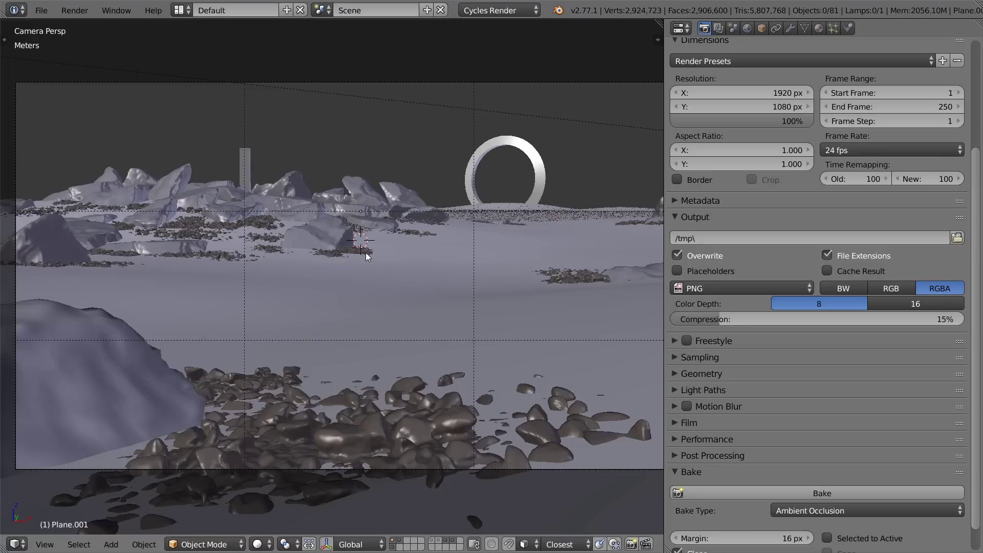
Select the large mountain rock beside the ring and open its material in a Node Editor beside the 3D view, hiding the node properties
{"action": "right_click", "coordinate": [395, 191]}
{"action": "left_click_drag", "start_coordinate": [657, 28], "coordinate": [396, 51]}
{"action": "left_click_drag", "start_coordinate": [324, 48], "coordinate": [325, 49]}
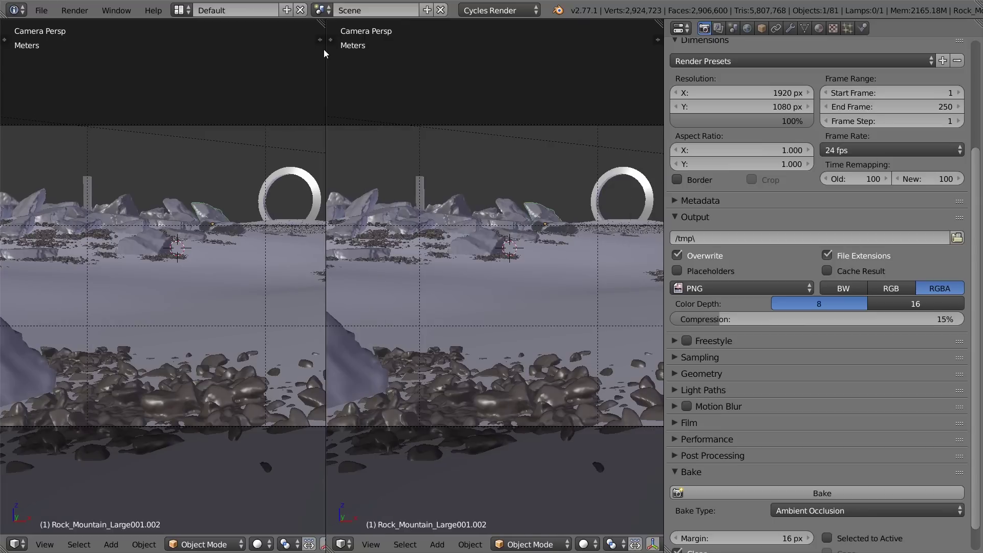
{"action": "key", "text": "shift+F3"}
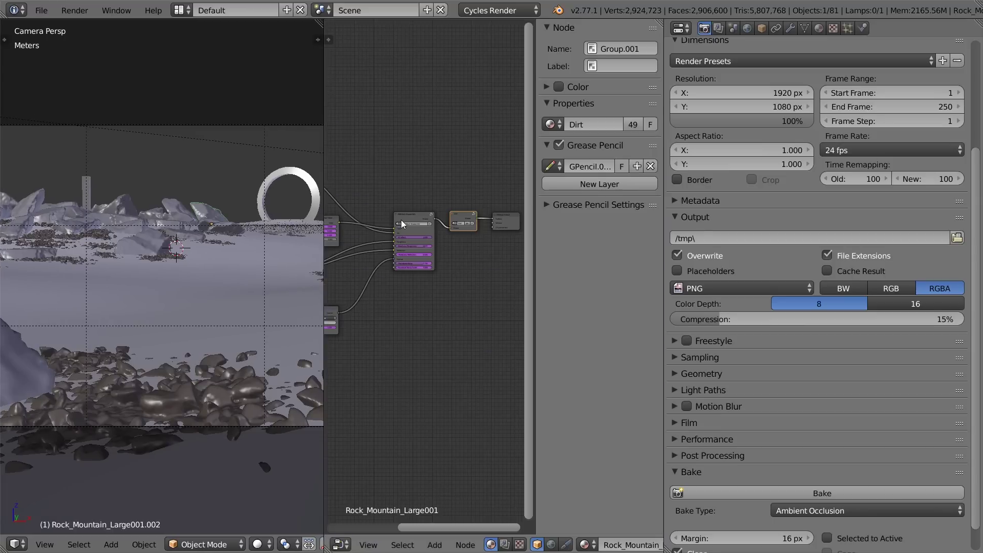
{"action": "key", "text": "n"}
{"action": "scroll", "coordinate": [483, 248], "scroll_direction": "up", "scroll_amount": 4}
{"action": "scroll", "coordinate": [515, 253], "scroll_direction": "up", "scroll_amount": 2}
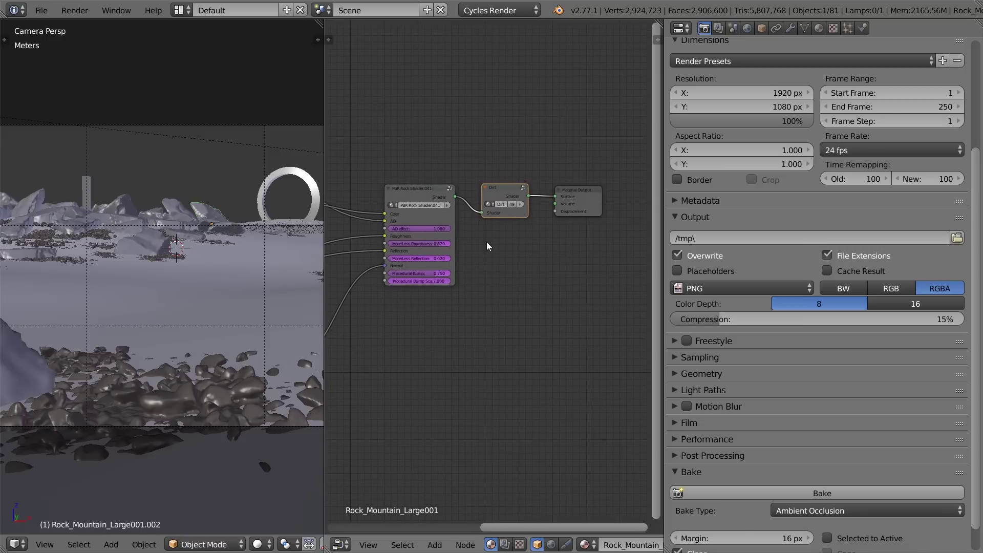
Examine the rock material's PBR Rock Shader and Dirt groups, including the nodes inside Dirt
{"action": "scroll", "coordinate": [486, 241], "scroll_direction": "up", "scroll_amount": 2}
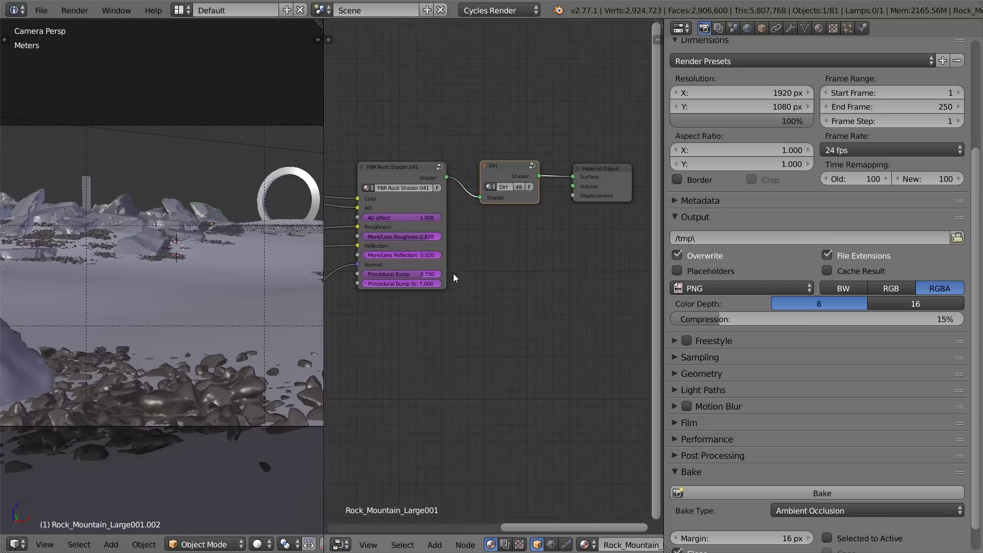
{"action": "scroll", "coordinate": [508, 213], "scroll_direction": "up", "scroll_amount": 1}
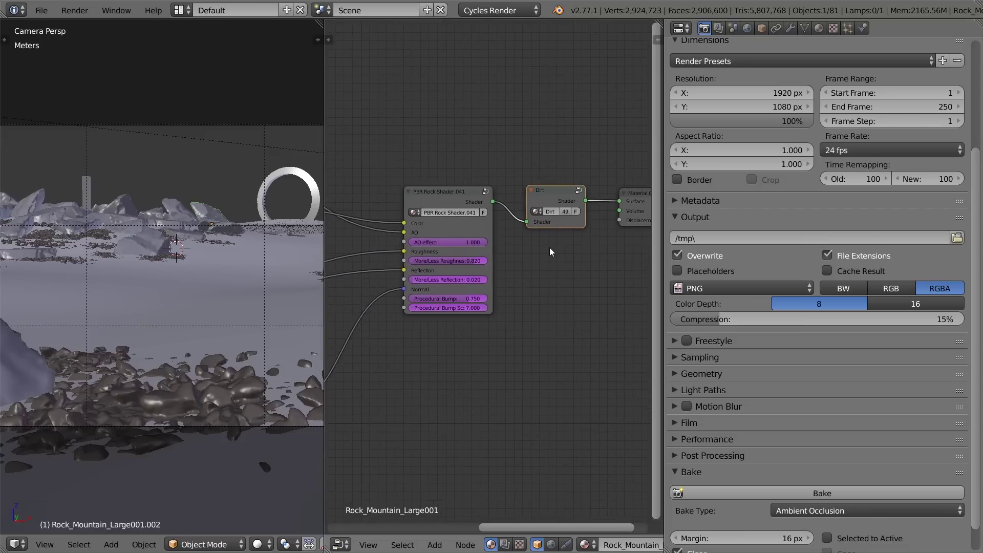
{"action": "scroll", "coordinate": [555, 217], "scroll_direction": "down", "scroll_amount": 1}
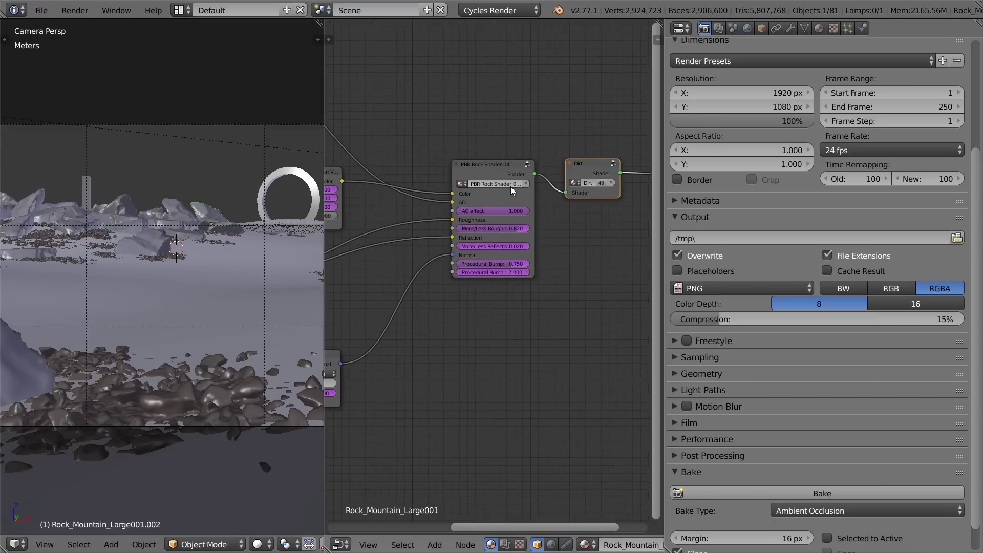
{"action": "left_click_drag", "start_coordinate": [585, 169], "coordinate": [585, 171]}
{"action": "key", "text": "Tab"}
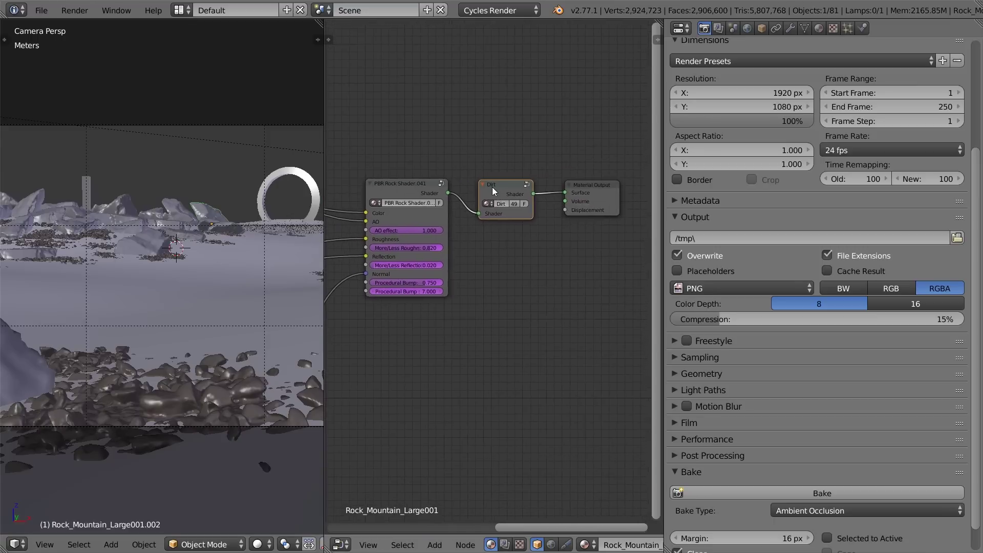
{"action": "left_click_drag", "start_coordinate": [484, 267], "coordinate": [501, 257]}
{"action": "middle_click_drag", "start_coordinate": [512, 258], "coordinate": [330, 295]}
{"action": "key", "text": "Tab"}
{"action": "mouse_move", "coordinate": [415, 245]}
{"action": "middle_mouse_down"}
{"action": "mouse_move", "coordinate": [575, 242]}
{"action": "mouse_move", "coordinate": [406, 255]}
{"action": "middle_mouse_up"}
{"action": "middle_click_drag", "start_coordinate": [492, 228], "coordinate": [541, 211]}
{"action": "scroll", "coordinate": [533, 238], "scroll_direction": "up", "scroll_amount": 2}
{"action": "key", "text": "Tab"}
{"action": "key", "text": "Tab"}
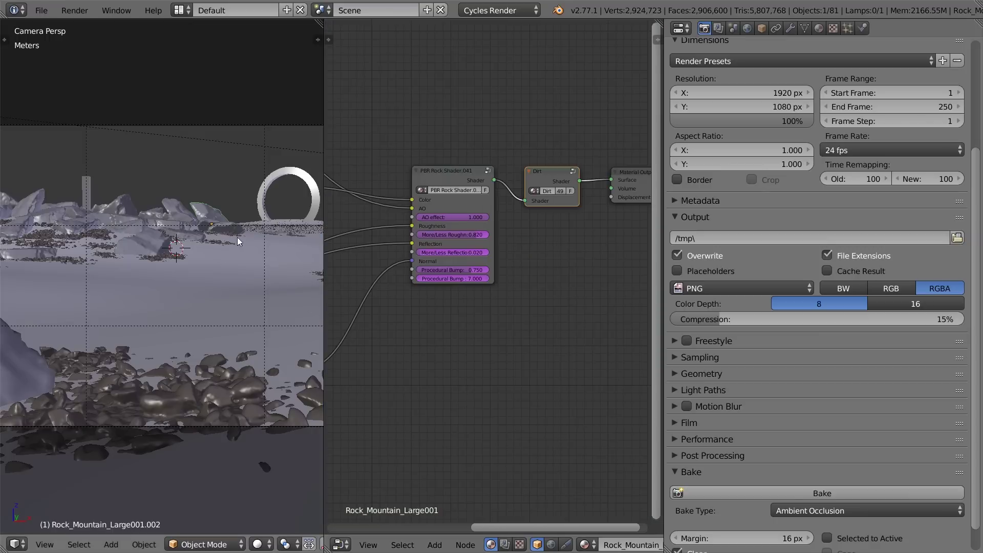
Examine how the Normal Map node feeds the PBR Rock Shader ahead of the Dirt group
{"action": "middle_click_drag", "start_coordinate": [368, 330], "coordinate": [514, 262]}
{"action": "left_click_drag", "start_coordinate": [407, 303], "coordinate": [390, 288]}
{"action": "middle_click_drag", "start_coordinate": [434, 276], "coordinate": [404, 285]}
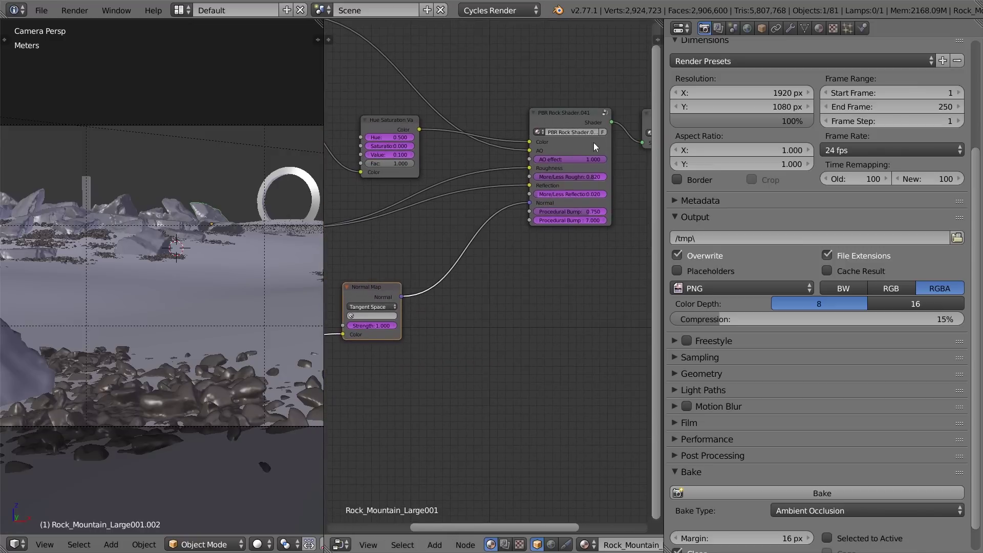
{"action": "left_click_drag", "start_coordinate": [578, 120], "coordinate": [563, 118]}
{"action": "middle_click_drag", "start_coordinate": [640, 107], "coordinate": [500, 149]}
{"action": "left_click_drag", "start_coordinate": [520, 158], "coordinate": [516, 148]}
{"action": "scroll", "coordinate": [462, 194], "scroll_direction": "down", "scroll_amount": 1}
{"action": "middle_click_drag", "start_coordinate": [463, 194], "coordinate": [563, 141]}
{"action": "middle_click_drag", "start_coordinate": [538, 187], "coordinate": [522, 188]}
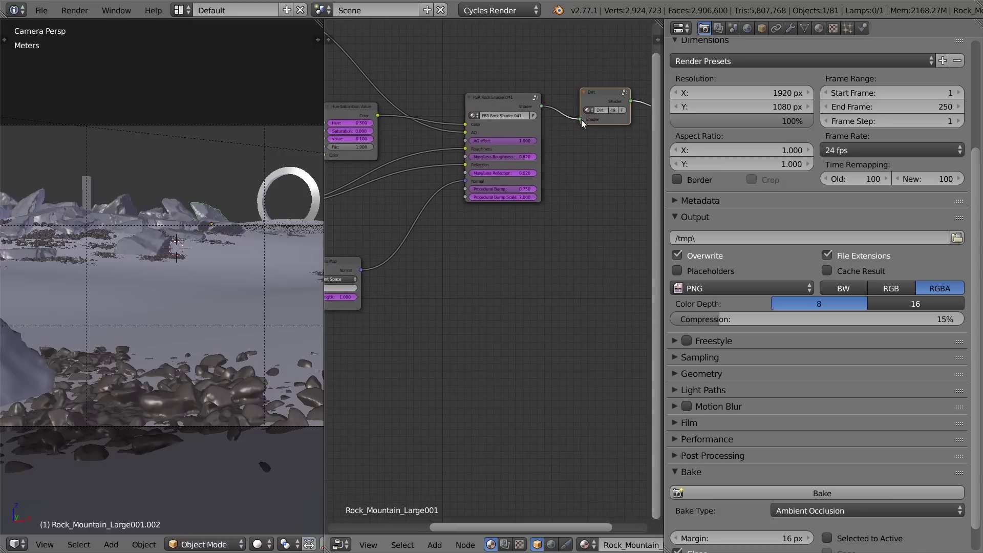
Expose a Normal input on the Dirt node group by wiring the inner Normal socket to the group input
{"action": "key", "text": "Tab"}
{"action": "middle_click_drag", "start_coordinate": [463, 281], "coordinate": [549, 295]}
{"action": "middle_click_drag", "start_coordinate": [480, 251], "coordinate": [568, 302]}
{"action": "scroll", "coordinate": [582, 317], "scroll_direction": "down", "scroll_amount": 1}
{"action": "left_click_drag", "start_coordinate": [589, 333], "coordinate": [371, 212]}
{"action": "scroll", "coordinate": [371, 207], "scroll_direction": "up", "scroll_amount": 1}
{"action": "middle_click_drag", "start_coordinate": [371, 207], "coordinate": [466, 235]}
{"action": "key", "text": "Tab"}
Connect the Normal Map output to the Dirt group's Normal input in the Rock_Mountain_Large001 material
{"action": "left_click_drag", "start_coordinate": [400, 257], "coordinate": [618, 114]}
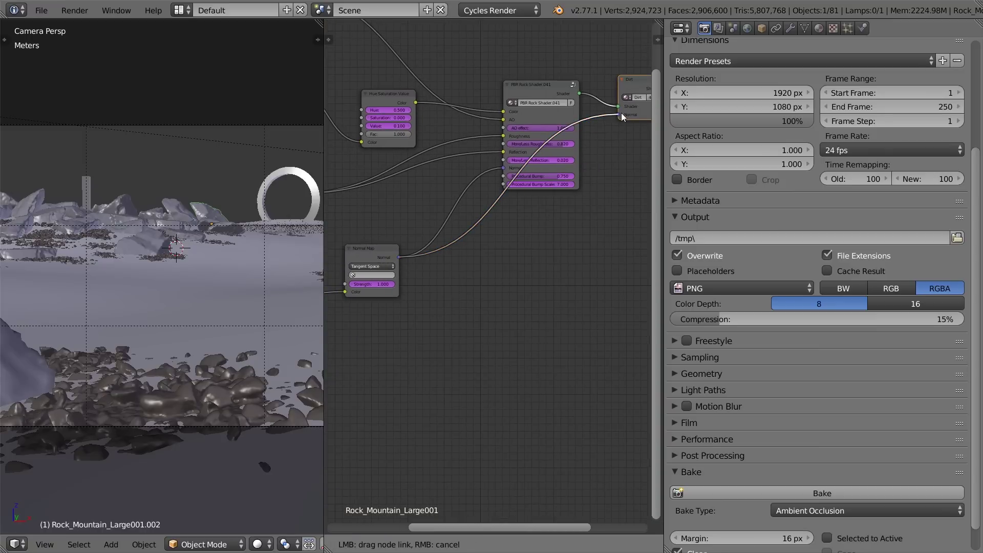
{"action": "key", "text": "a"}
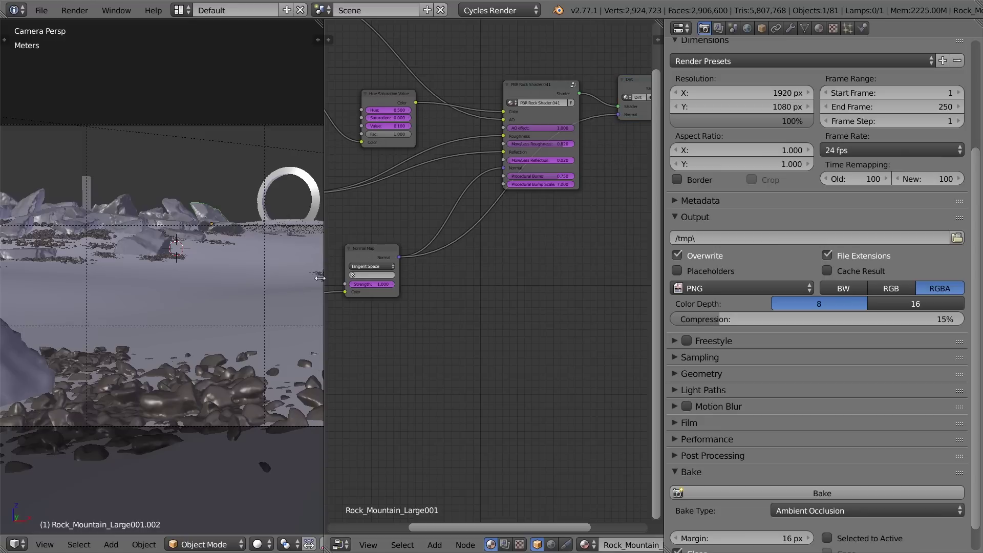
{"action": "mouse_move", "coordinate": [363, 254]}
{"action": "left_mouse_down"}
{"action": "mouse_move", "coordinate": [379, 232]}
{"action": "mouse_move", "coordinate": [368, 237]}
{"action": "left_mouse_up"}
{"action": "left_click_drag", "start_coordinate": [640, 77], "coordinate": [633, 81]}
{"action": "middle_click_drag", "start_coordinate": [611, 139], "coordinate": [545, 148]}
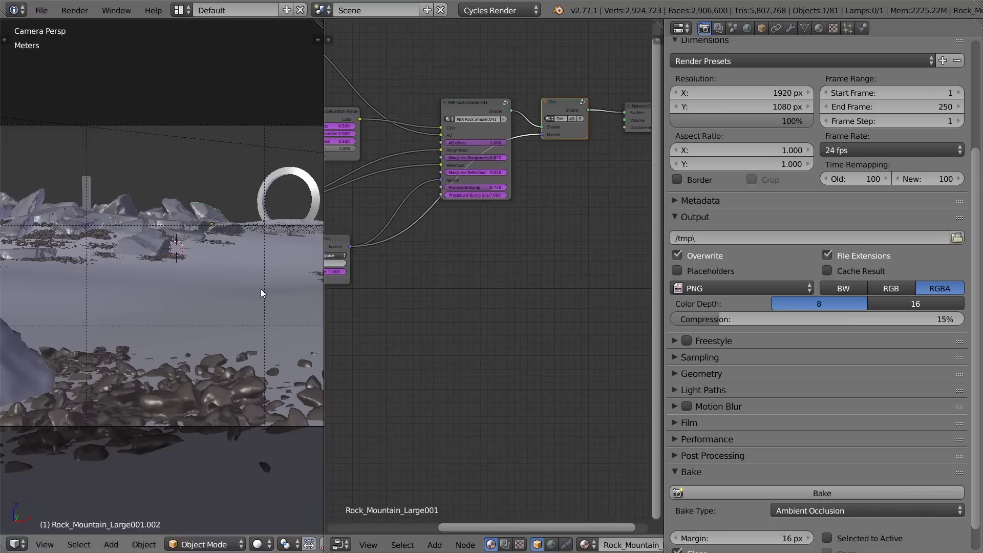
Connect the Normal Map to the Dirt group's Normal input in the Rock_Mountain_Large003 and Rock_Mountain_Large002 materials
{"action": "right_click", "coordinate": [159, 241]}
{"action": "left_click_drag", "start_coordinate": [551, 137], "coordinate": [359, 275]}
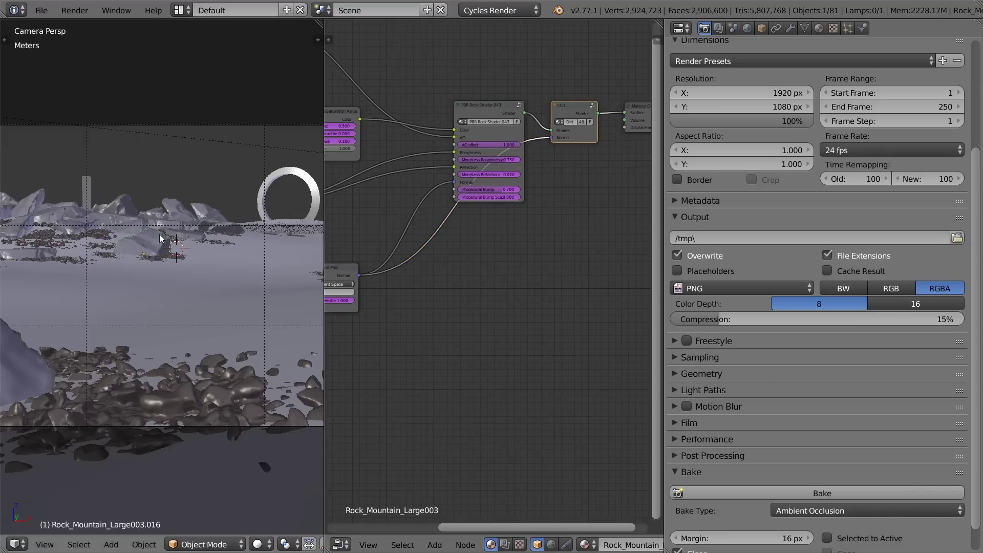
{"action": "right_click", "coordinate": [118, 219]}
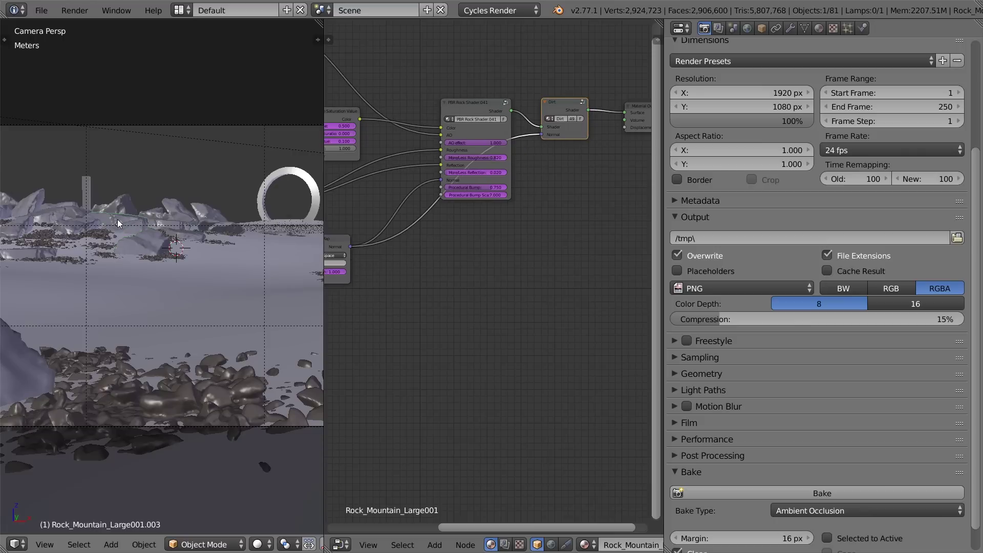
{"action": "right_click", "coordinate": [124, 195]}
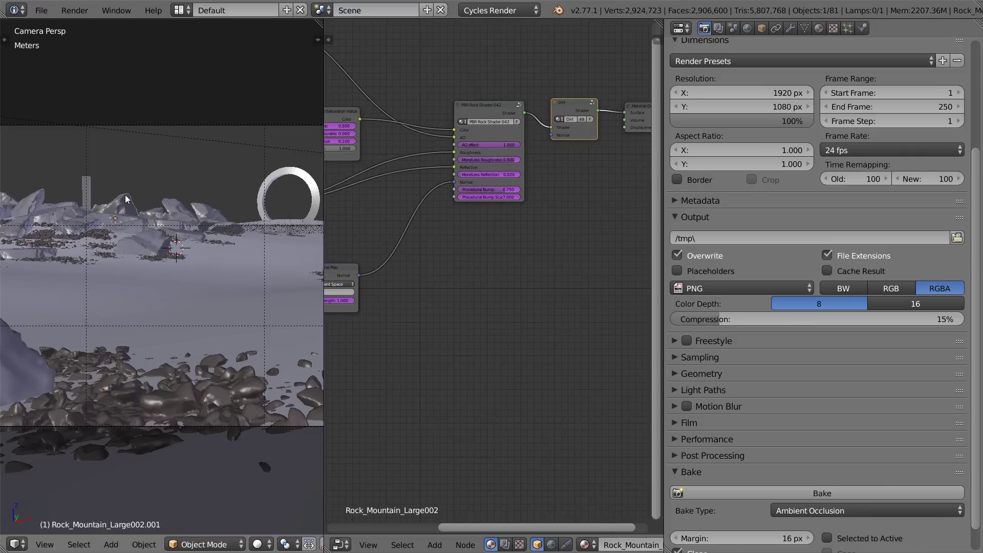
{"action": "left_click_drag", "start_coordinate": [551, 135], "coordinate": [358, 275]}
Connect the Normal Map to the Dirt group's Normal input in the Rocks_Heap005 and Rocks_Heap003 materials
{"action": "right_click", "coordinate": [210, 380]}
{"action": "left_click_drag", "start_coordinate": [360, 275], "coordinate": [554, 136]}
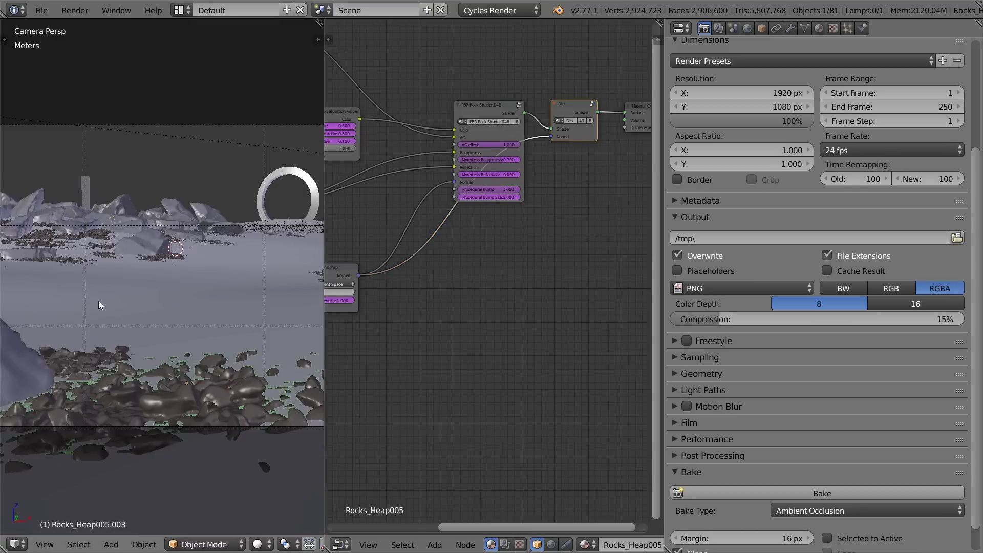
{"action": "middle_click_drag", "start_coordinate": [205, 330], "coordinate": [98, 300], "text": "shift"}
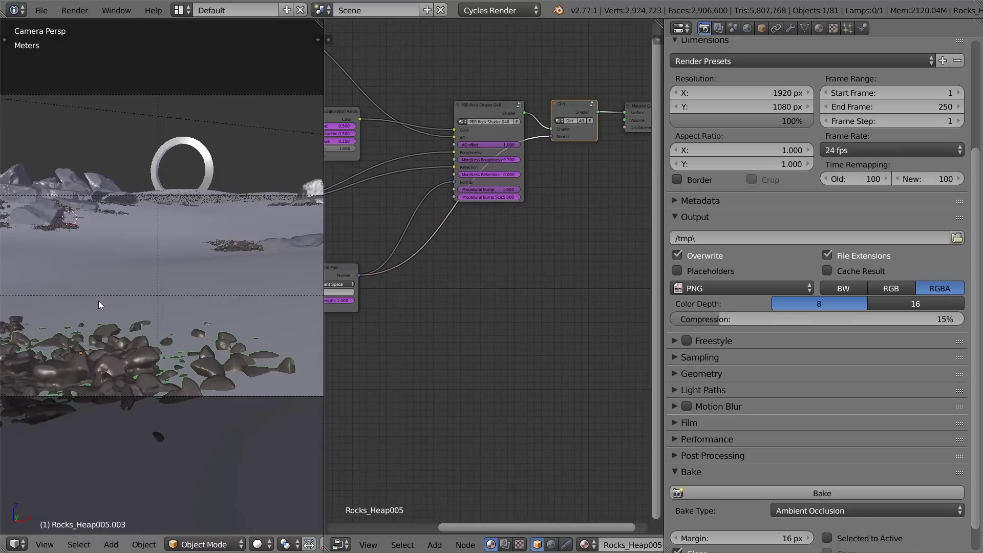
{"action": "right_click", "coordinate": [18, 323]}
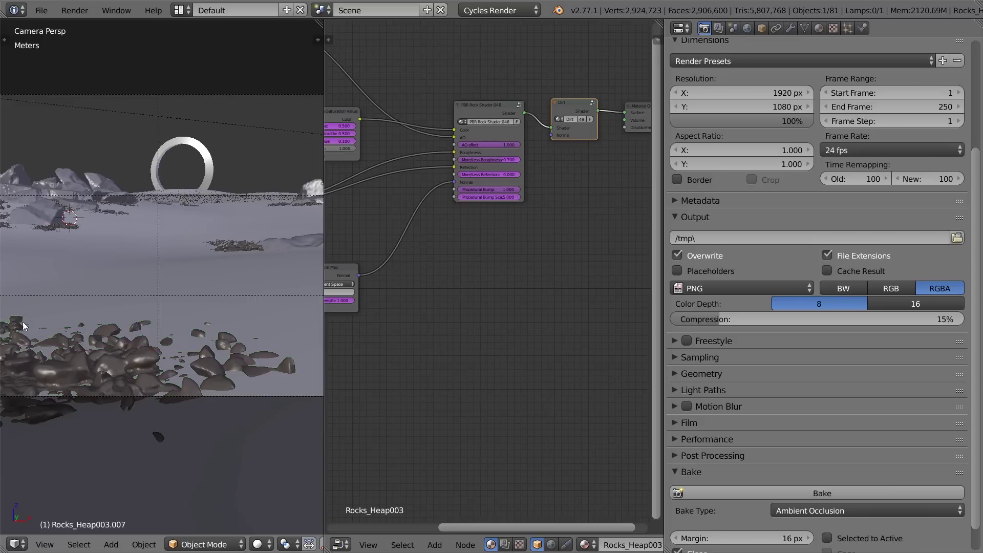
{"action": "mouse_move", "coordinate": [551, 136]}
{"action": "left_mouse_down"}
{"action": "mouse_move", "coordinate": [458, 226]}
{"action": "mouse_move", "coordinate": [355, 278]}
{"action": "mouse_move", "coordinate": [591, 157]}
{"action": "mouse_move", "coordinate": [558, 135]}
{"action": "left_mouse_up"}
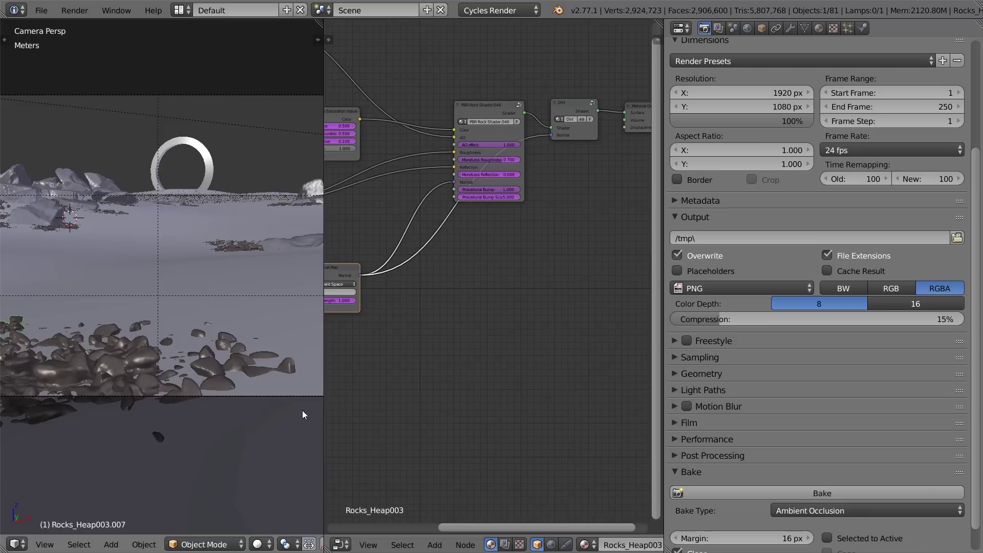
Connect the Normal Map to the Dirt group's Normal input in the Rocks_Heap004 material and check the neighbouring heap's material
{"action": "right_click", "coordinate": [251, 245]}
{"action": "left_click_drag", "start_coordinate": [553, 142], "coordinate": [358, 275]}
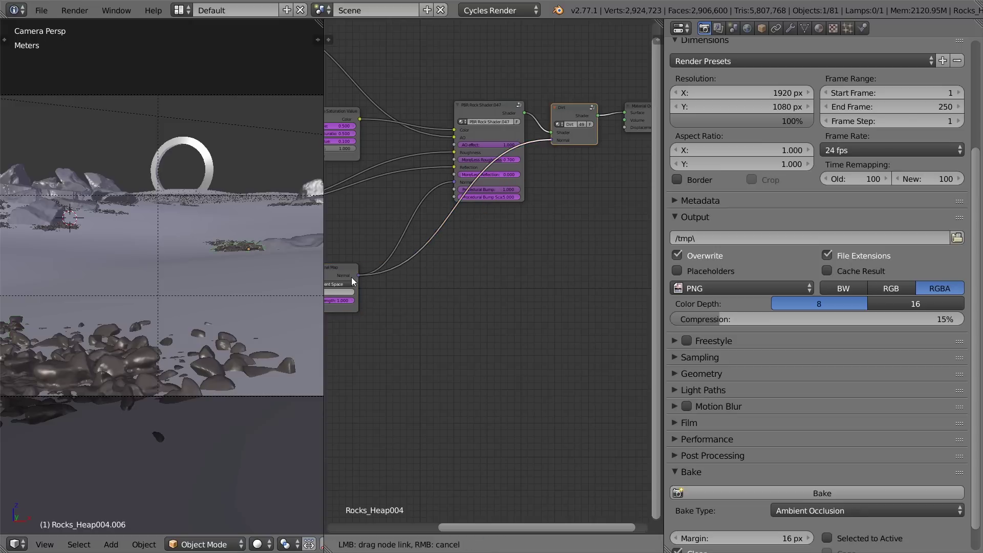
{"action": "right_click", "coordinate": [223, 245]}
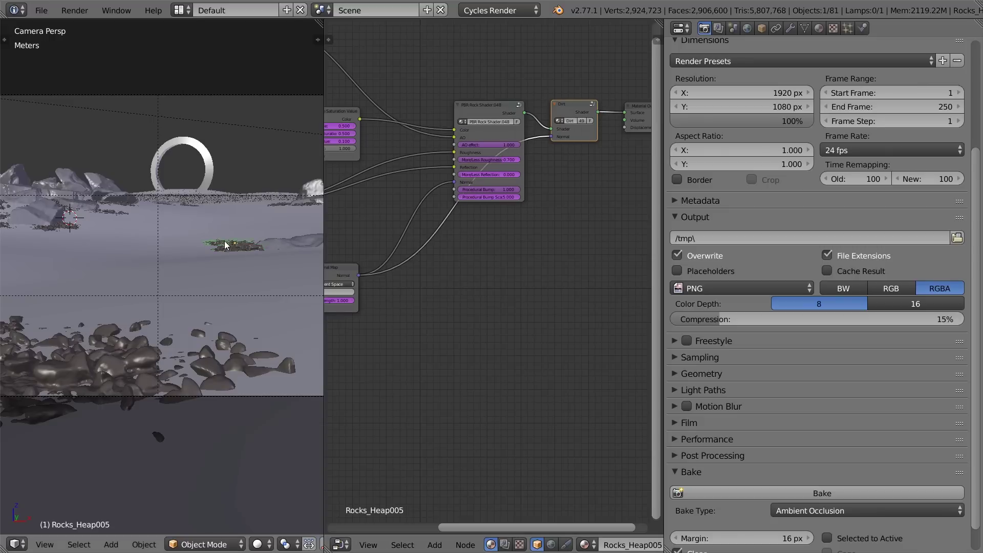
Delete the tall pillar behind the distant rocks and merge the Node Editor area back into the 3D view
{"action": "scroll", "coordinate": [172, 279], "scroll_direction": "down", "scroll_amount": 1}
{"action": "middle_click_drag", "start_coordinate": [204, 288], "coordinate": [233, 294], "text": "shift"}
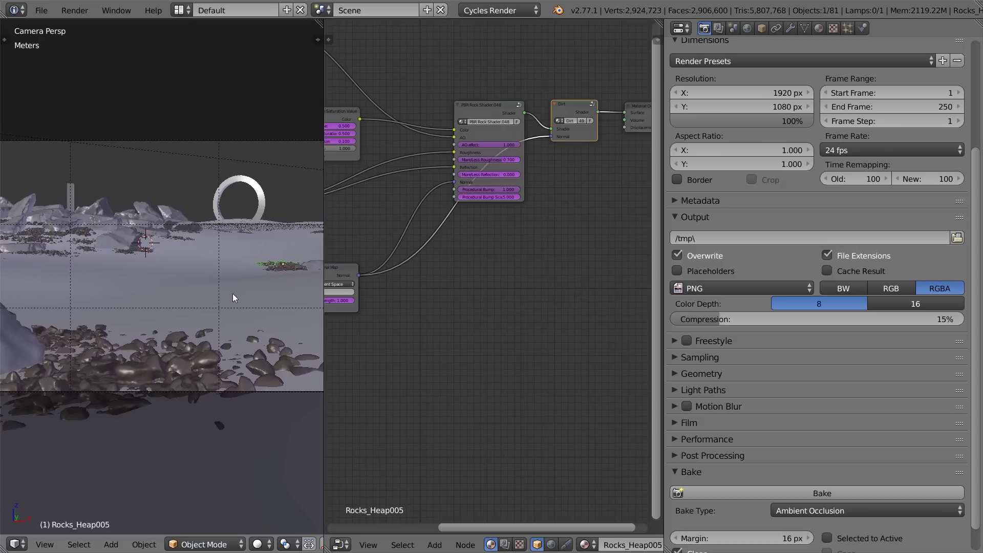
{"action": "key", "text": "x"}
{"action": "left_click", "coordinate": [76, 186]}
{"action": "left_click_drag", "start_coordinate": [321, 24], "coordinate": [348, 31]}
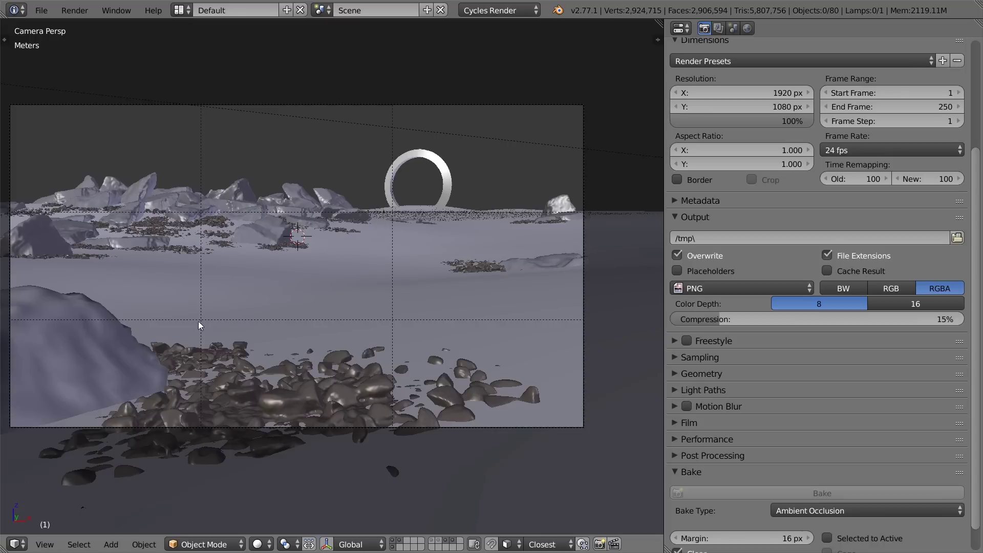
Select the large foreground rock and review the last render's distant rocks and ring before returning to the 3D view
{"action": "right_click", "coordinate": [130, 359]}
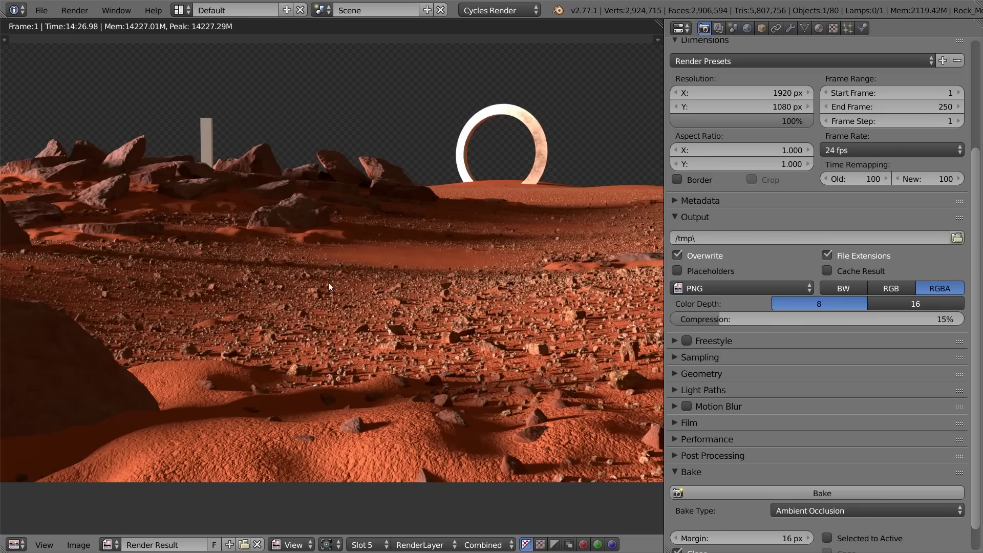
{"action": "scroll", "coordinate": [349, 288], "scroll_direction": "down", "scroll_amount": 5}
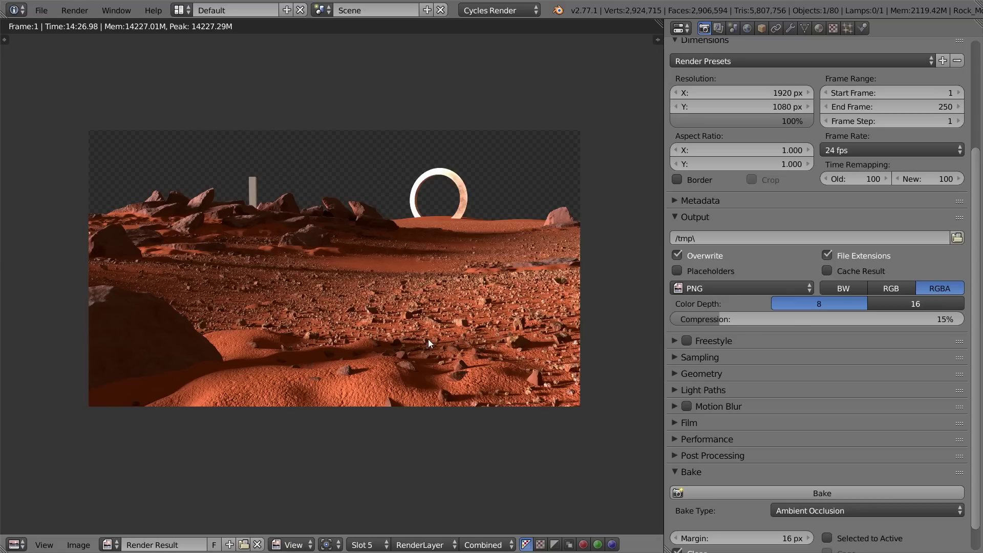
{"action": "scroll", "coordinate": [339, 193], "scroll_direction": "up", "scroll_amount": 2}
{"action": "scroll", "coordinate": [339, 190], "scroll_direction": "up", "scroll_amount": 1}
{"action": "middle_click_drag", "start_coordinate": [369, 181], "coordinate": [357, 272]}
{"action": "scroll", "coordinate": [357, 267], "scroll_direction": "up", "scroll_amount": 1}
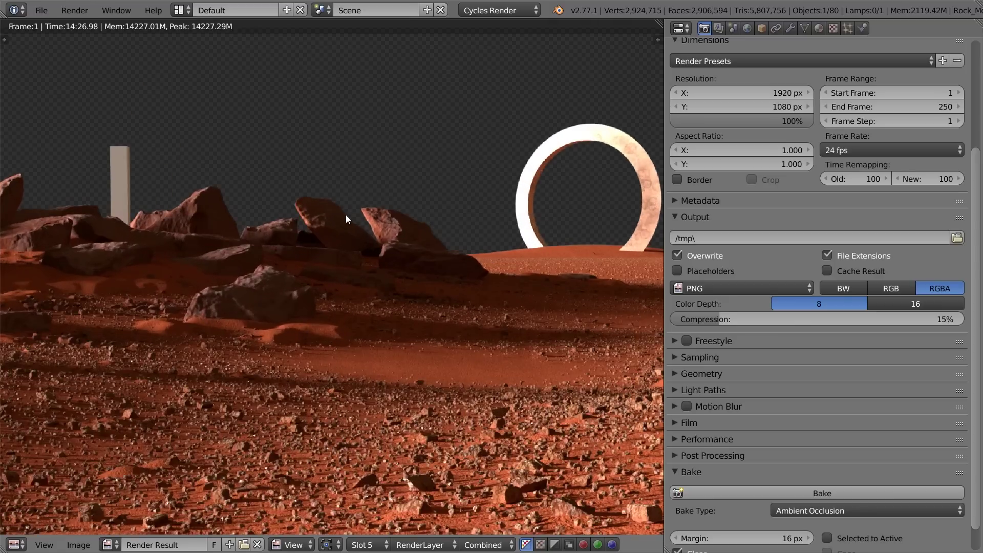
{"action": "scroll", "coordinate": [348, 220], "scroll_direction": "down", "scroll_amount": 4}
{"action": "middle_click_drag", "start_coordinate": [415, 309], "coordinate": [398, 309]}
{"action": "key", "text": "Escape"}
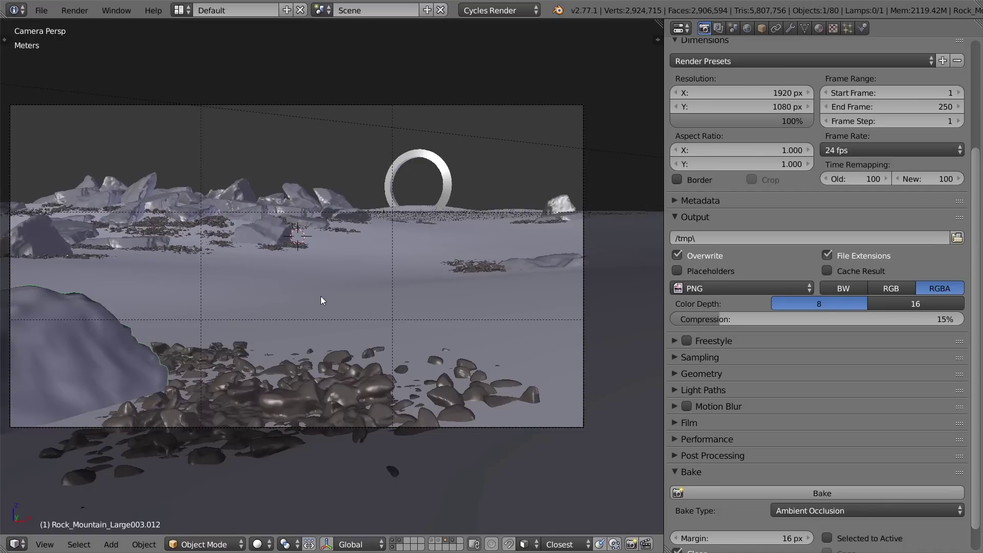
Split the 3D view into two areas and set up a top view of the terrain in the new one
{"action": "scroll", "coordinate": [321, 296], "scroll_direction": "down", "scroll_amount": 3}
{"action": "left_click_drag", "start_coordinate": [653, 34], "coordinate": [307, 105]}
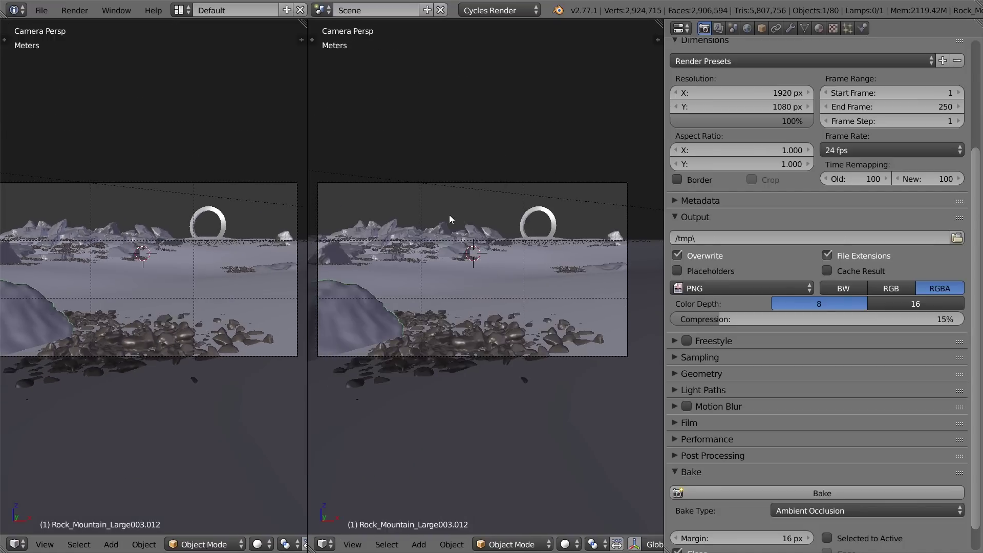
{"action": "left_click_drag", "start_coordinate": [449, 219], "coordinate": [449, 214]}
{"action": "key", "text": "KP_7"}
{"action": "scroll", "coordinate": [539, 291], "scroll_direction": "down", "scroll_amount": 1}
{"action": "scroll", "coordinate": [542, 338], "scroll_direction": "up", "scroll_amount": 3}
{"action": "middle_click_drag", "start_coordinate": [558, 313], "coordinate": [576, 166], "text": "shift"}
{"action": "middle_click_drag", "start_coordinate": [569, 246], "coordinate": [542, 236], "text": "shift"}
{"action": "scroll", "coordinate": [542, 241], "scroll_direction": "up", "scroll_amount": 6}
{"action": "middle_click_drag", "start_coordinate": [594, 294], "coordinate": [617, 328], "text": "shift"}
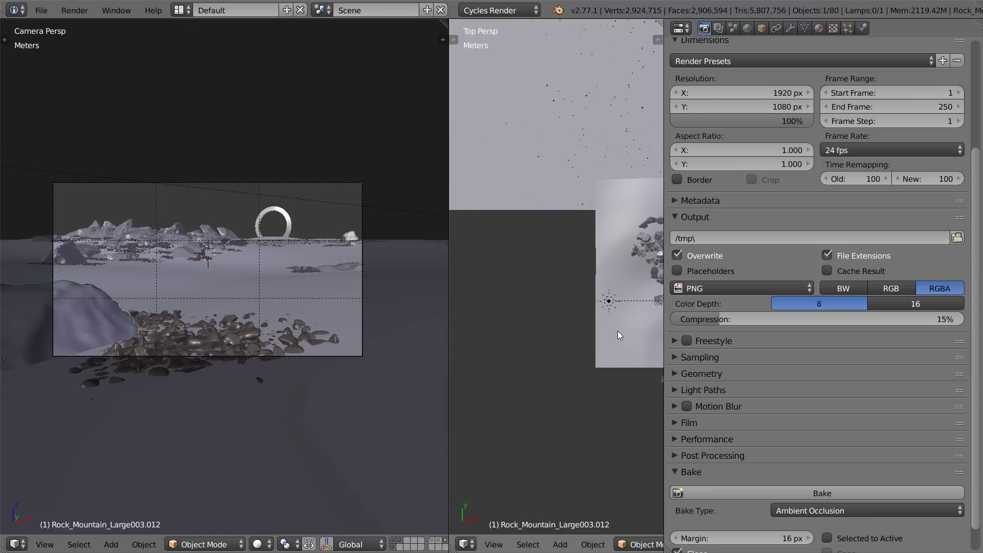
Select the large background ground plane and show its particle system settings
{"action": "right_click", "coordinate": [618, 333]}
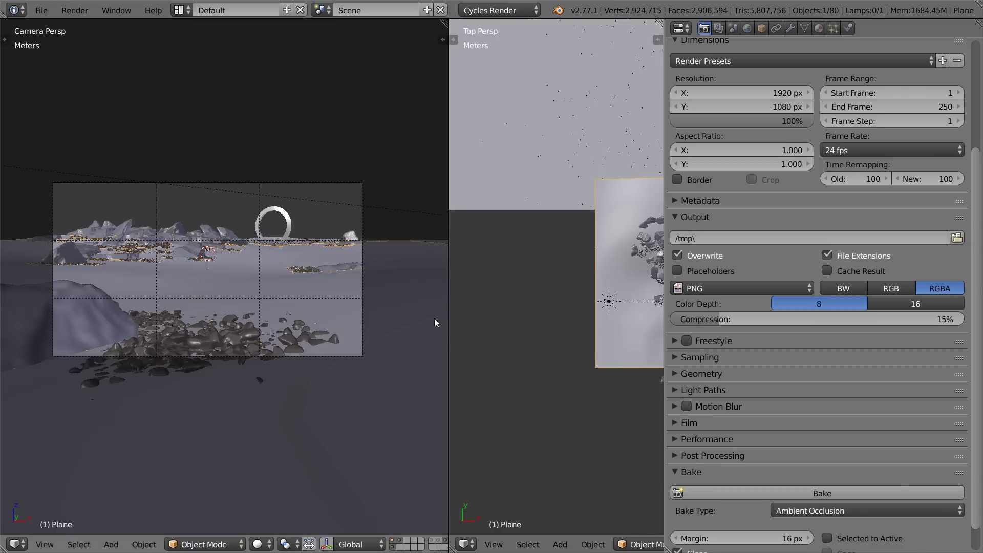
{"action": "right_click", "coordinate": [603, 115]}
{"action": "left_click", "coordinate": [833, 28]}
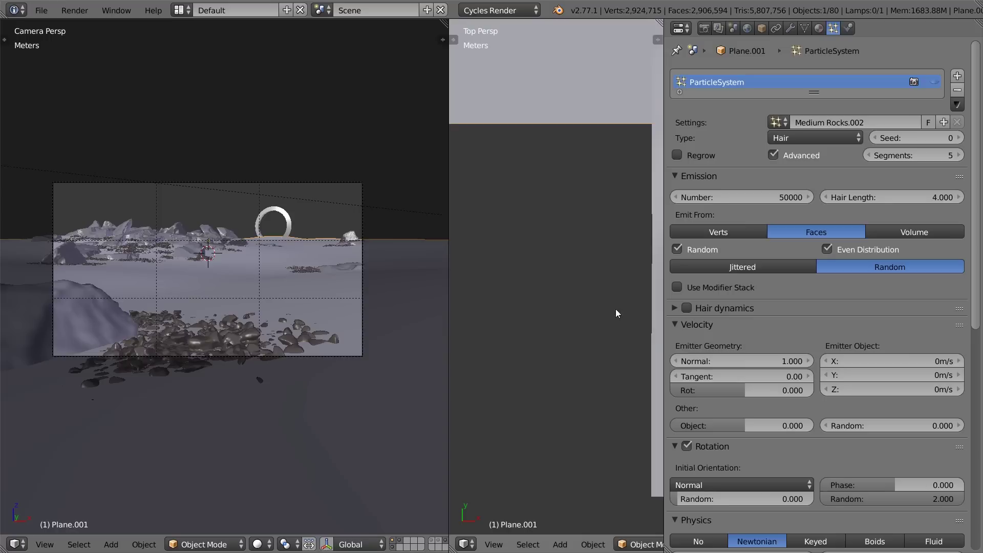
Edit the foreground terrain plane, select four vertices along its edge near the sun lamp, and enable proportional editing
{"action": "right_click", "coordinate": [598, 307]}
{"action": "key", "text": "KP_Decimal"}
{"action": "key", "text": "KP_5"}
{"action": "scroll", "coordinate": [597, 304], "scroll_direction": "up", "scroll_amount": 3}
{"action": "middle_click_drag", "start_coordinate": [515, 349], "coordinate": [457, 245], "text": "shift"}
{"action": "key", "text": "Tab"}
{"action": "key", "text": "a"}
{"action": "right_click", "coordinate": [506, 330], "text": "shift"}
{"action": "right_click", "coordinate": [505, 303], "text": "shift"}
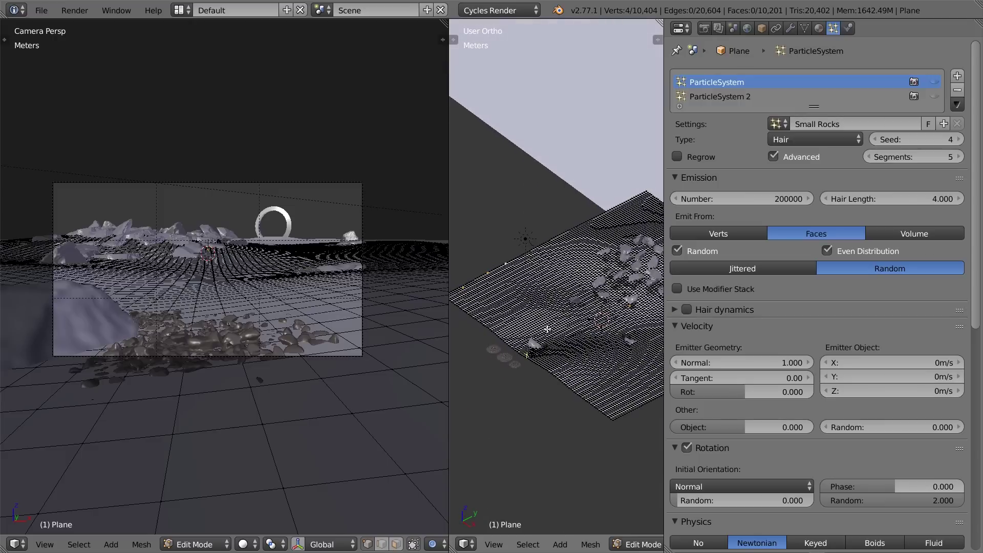
{"action": "scroll", "coordinate": [548, 328], "scroll_direction": "down", "scroll_amount": 4}
{"action": "middle_click_drag", "start_coordinate": [635, 545], "coordinate": [308, 551]}
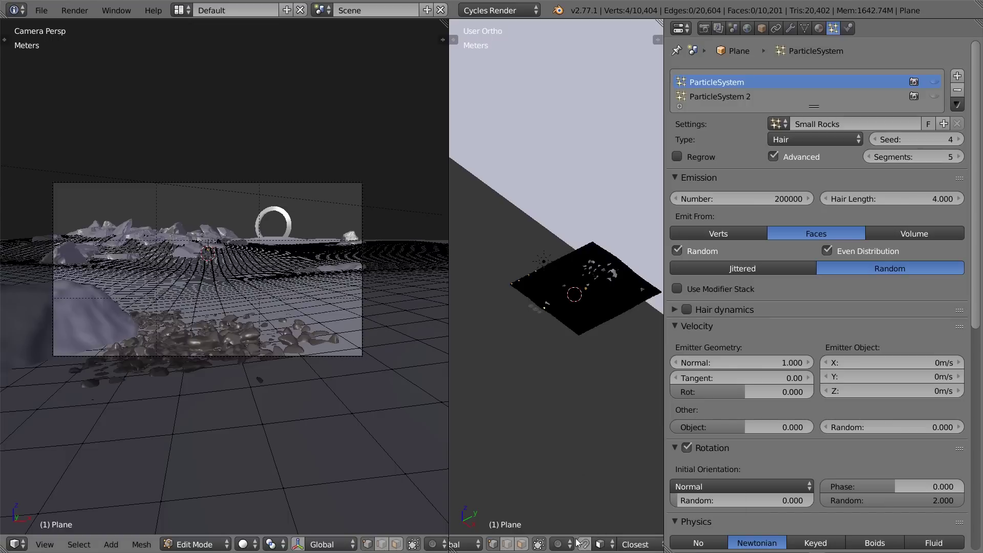
{"action": "key", "text": "o"}
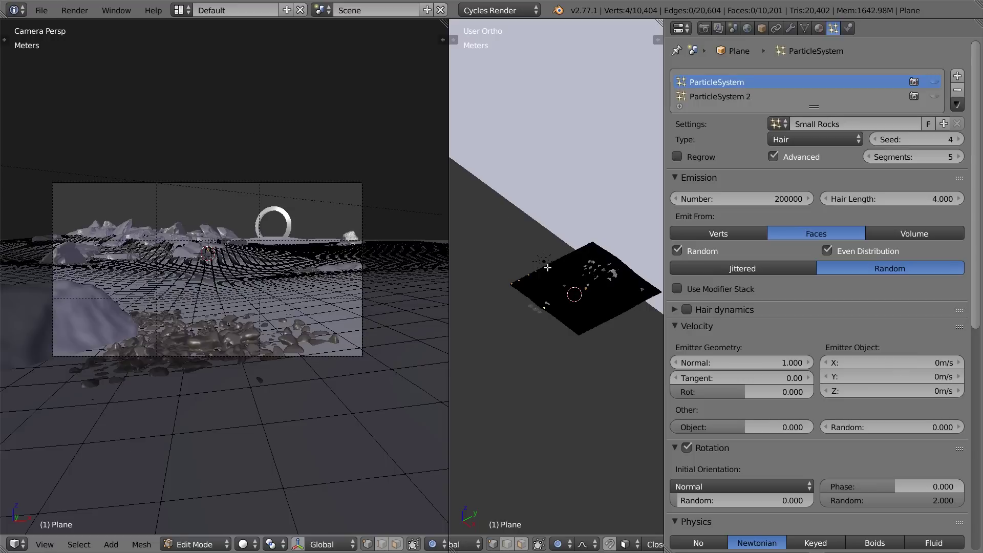
Raise the selected edge vertices about 2.8 m along Z with a wide smooth proportional falloff to shade the foreground
{"action": "middle_click_drag", "start_coordinate": [569, 290], "coordinate": [588, 294]}
{"action": "scroll", "coordinate": [529, 305], "scroll_direction": "up", "scroll_amount": 3}
{"action": "scroll", "coordinate": [530, 306], "scroll_direction": "up", "scroll_amount": 2}
{"action": "middle_click_drag", "start_coordinate": [529, 306], "coordinate": [582, 256], "text": "shift"}
{"action": "mouse_move", "coordinate": [582, 256]}
{"action": "middle_mouse_down"}
{"action": "mouse_move", "coordinate": [590, 253]}
{"action": "mouse_move", "coordinate": [570, 260]}
{"action": "middle_mouse_up"}
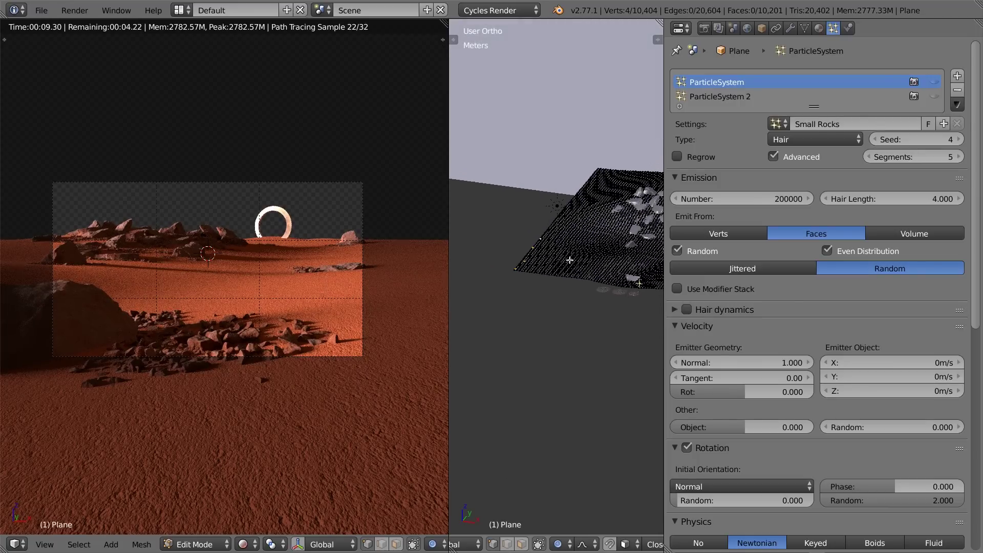
{"action": "key", "text": "g"}
{"action": "key", "text": "z"}
{"action": "scroll", "coordinate": [568, 249], "scroll_direction": "up", "scroll_amount": 11}
{"action": "scroll", "coordinate": [568, 249], "scroll_direction": "up", "scroll_amount": 3}
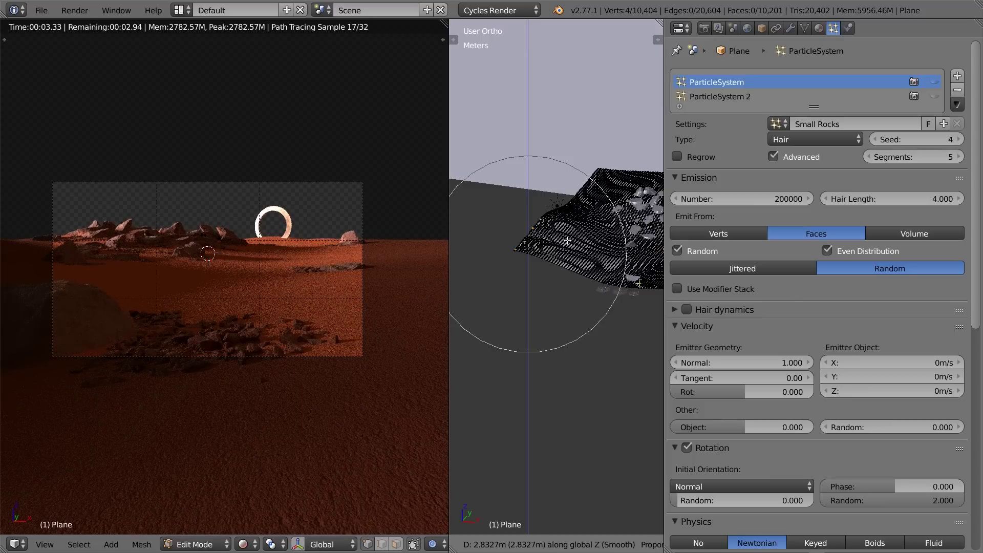
{"action": "left_click", "coordinate": [568, 240]}
Try to lower the terrain's far corner vertex along Z with proportional editing
{"action": "middle_click_drag", "start_coordinate": [568, 288], "coordinate": [489, 294]}
{"action": "scroll", "coordinate": [297, 379], "scroll_direction": "down", "scroll_amount": 2}
{"action": "scroll", "coordinate": [296, 380], "scroll_direction": "up", "scroll_amount": 2}
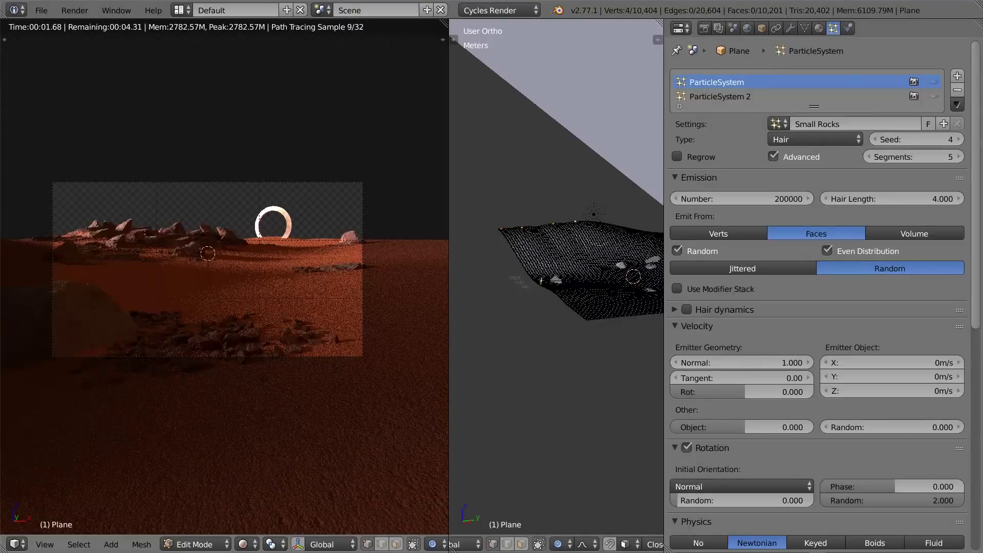
{"action": "middle_click_drag", "start_coordinate": [635, 253], "coordinate": [610, 266]}
{"action": "right_click", "coordinate": [476, 199]}
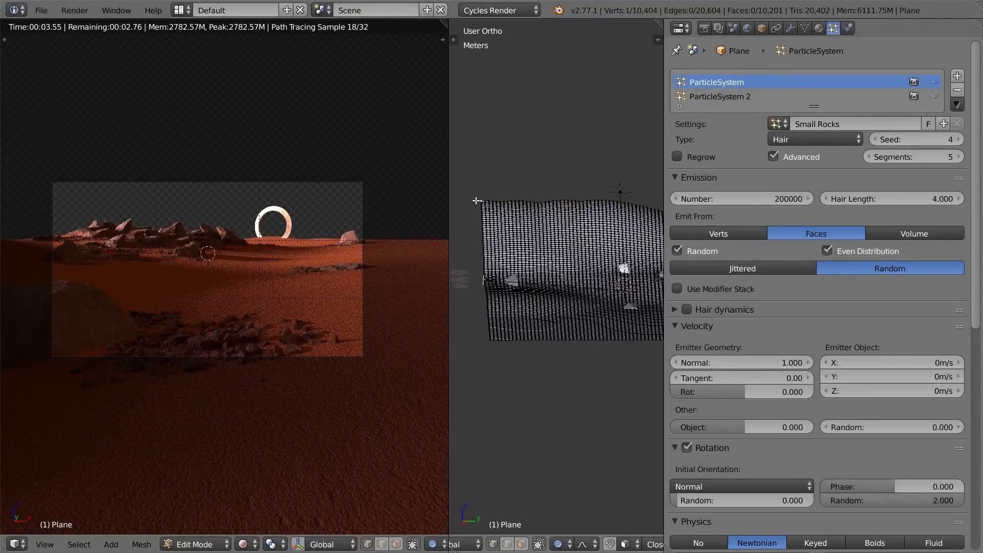
{"action": "key", "text": "g"}
{"action": "key", "text": "z"}
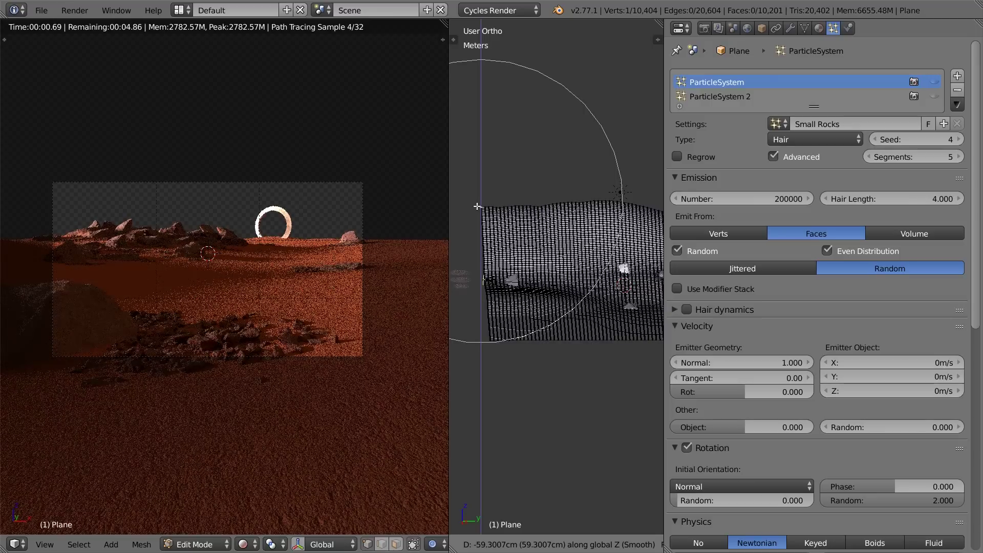
{"action": "left_click", "coordinate": [477, 207]}
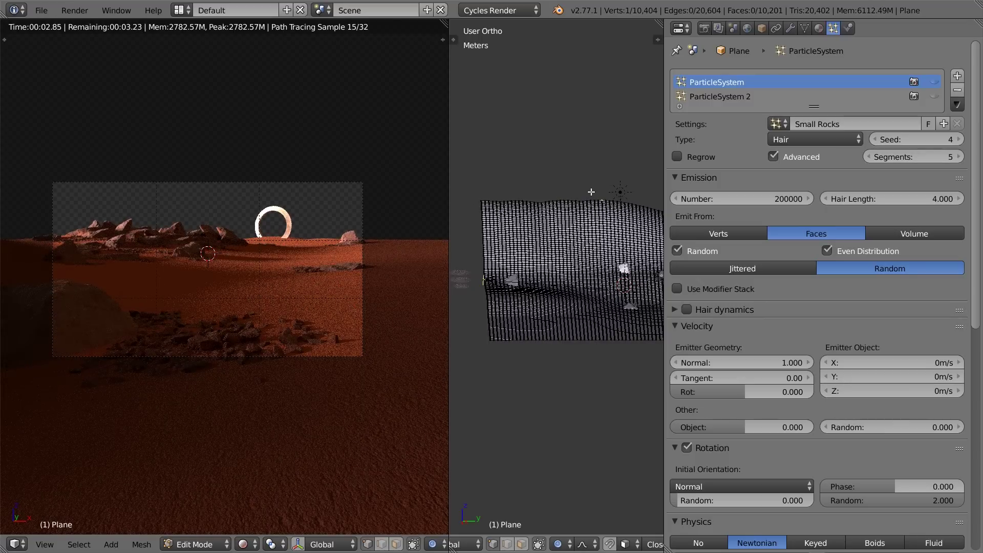
Lower the ridge along the terrain's raised edge slightly along Z with proportional editing, from a vertex near the sun lamp
{"action": "key", "text": "g"}
{"action": "key", "text": "z"}
{"action": "scroll", "coordinate": [590, 195], "scroll_direction": "up", "scroll_amount": 3}
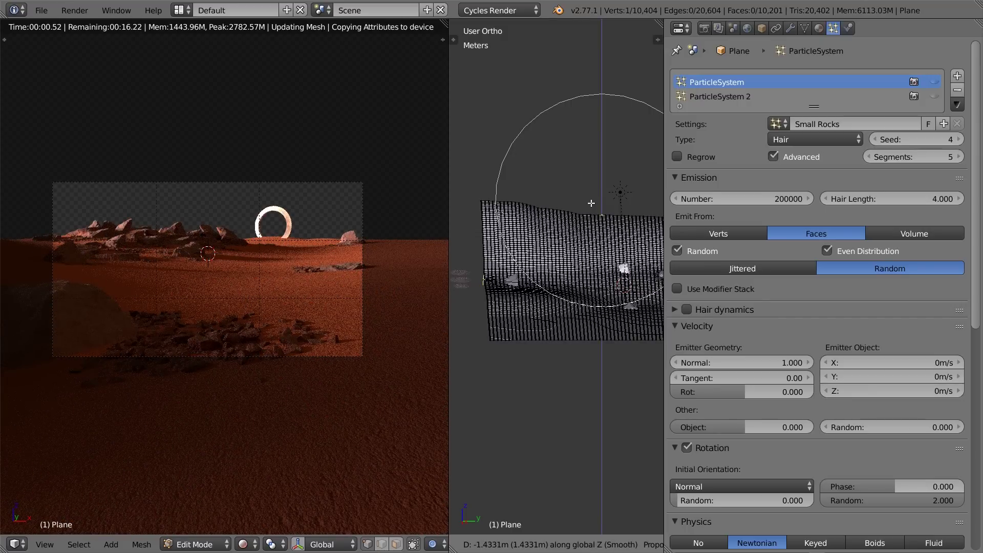
{"action": "left_click", "coordinate": [593, 195]}
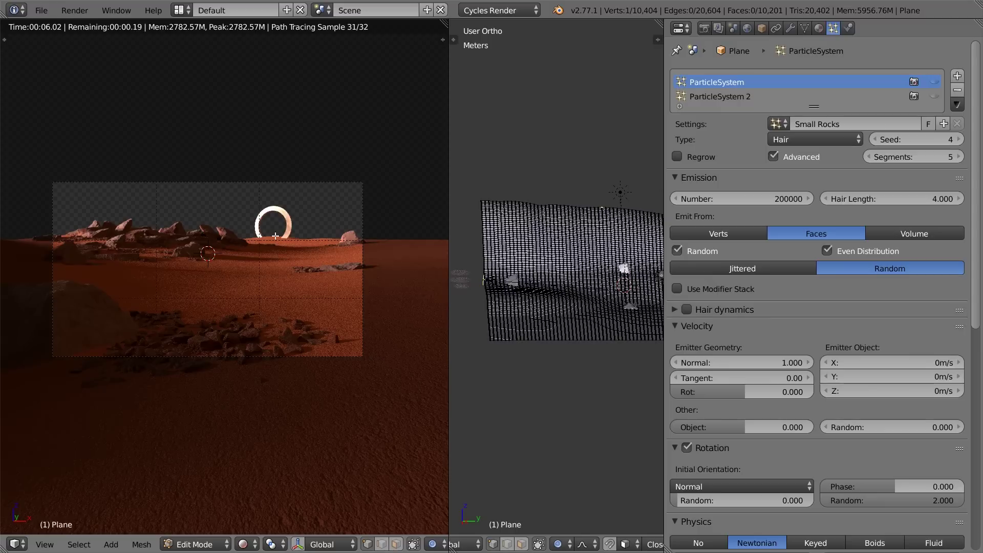
{"action": "left_click", "coordinate": [45, 392]}
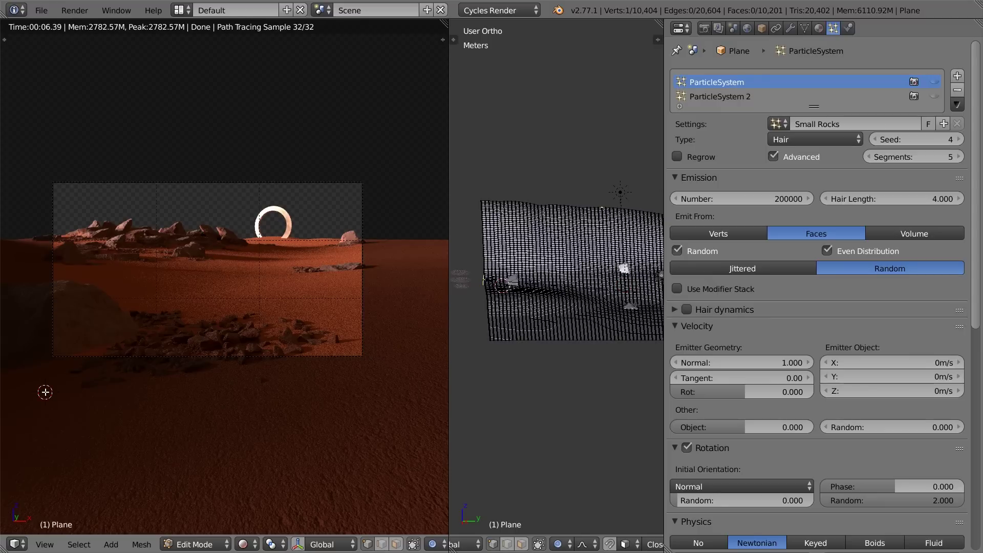
Leave mesh editing, return the camera view to solid shading and deselect everything
{"action": "middle_click_drag", "start_coordinate": [621, 277], "coordinate": [599, 308]}
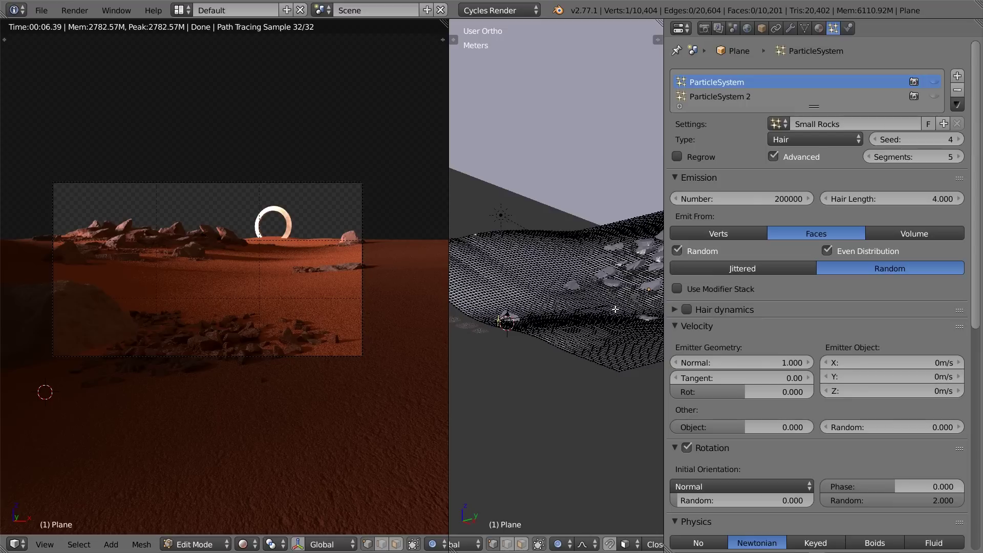
{"action": "middle_click_drag", "start_coordinate": [622, 314], "coordinate": [587, 304]}
{"action": "key", "text": "Tab"}
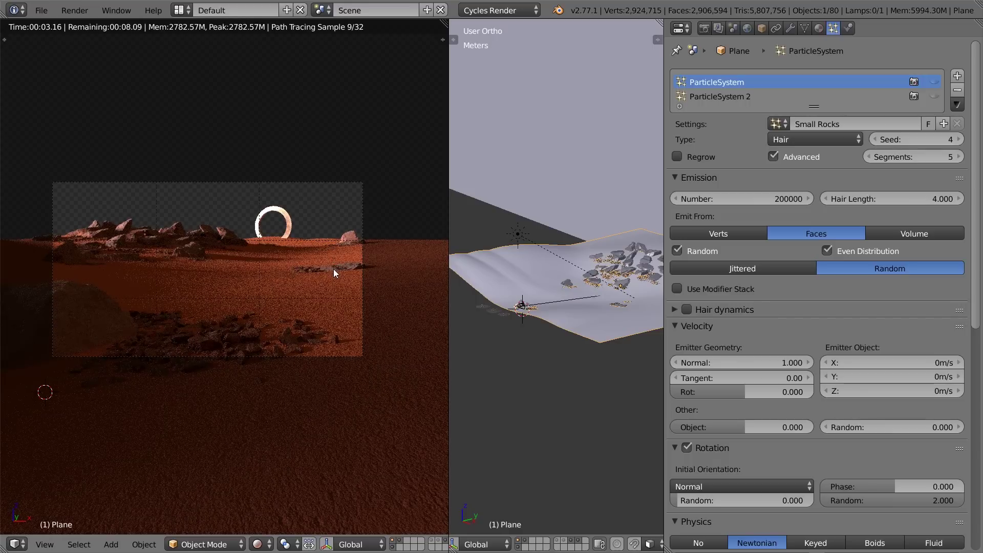
{"action": "key", "text": "shift+z"}
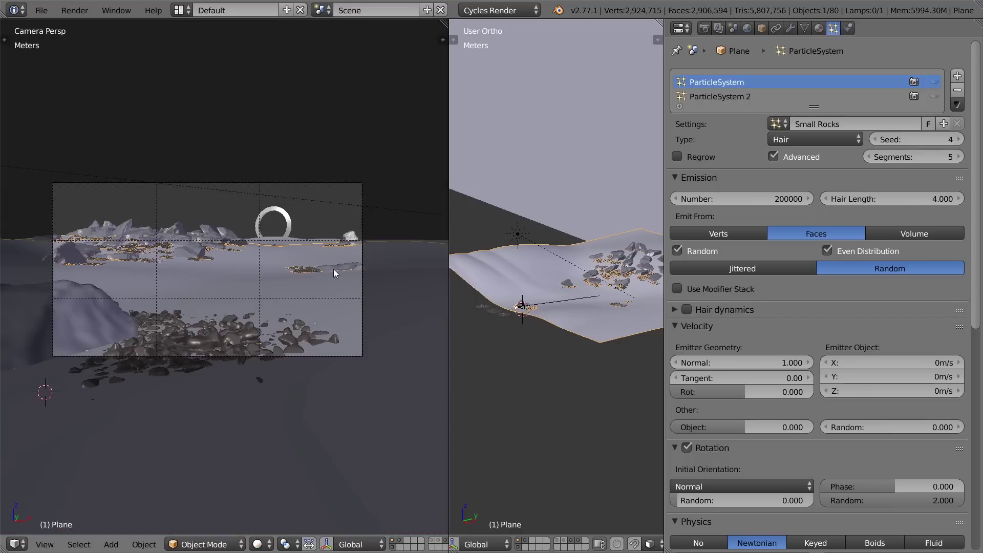
{"action": "key", "text": "a"}
Review the previous render result and render the updated scene into Slot 6
{"action": "key", "text": "F11"}
{"action": "scroll", "coordinate": [325, 420], "scroll_direction": "down", "scroll_amount": 3}
{"action": "mouse_move", "coordinate": [544, 341]}
{"action": "middle_mouse_down"}
{"action": "mouse_move", "coordinate": [514, 413]}
{"action": "mouse_move", "coordinate": [545, 349]}
{"action": "mouse_move", "coordinate": [598, 320]}
{"action": "mouse_move", "coordinate": [534, 338]}
{"action": "middle_mouse_up"}
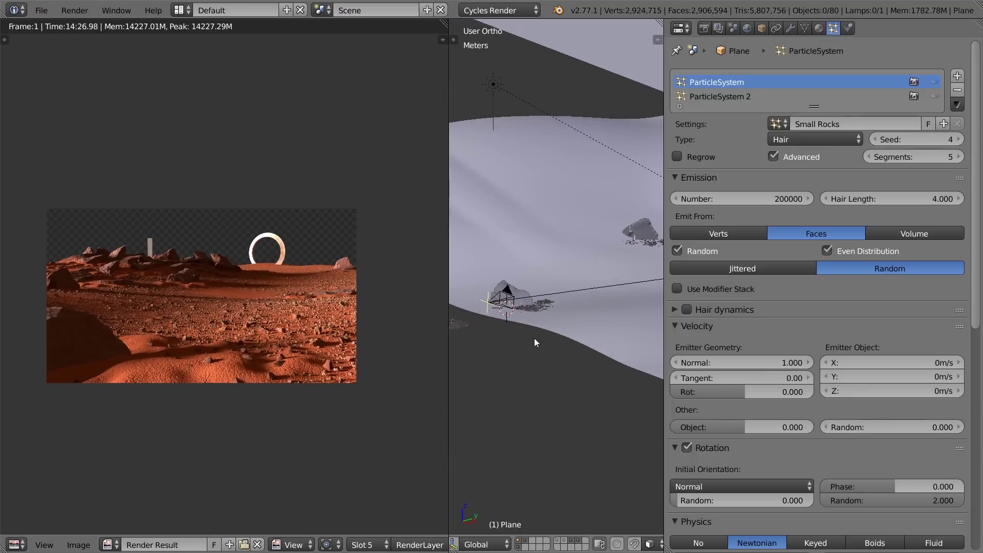
{"action": "scroll", "coordinate": [238, 389], "scroll_direction": "up", "scroll_amount": 2}
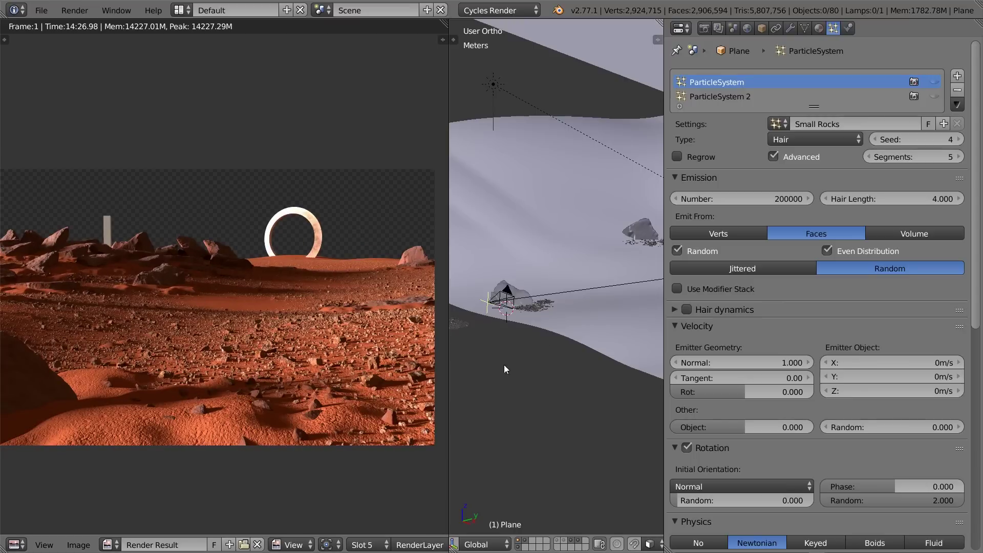
{"action": "key", "text": "F12"}
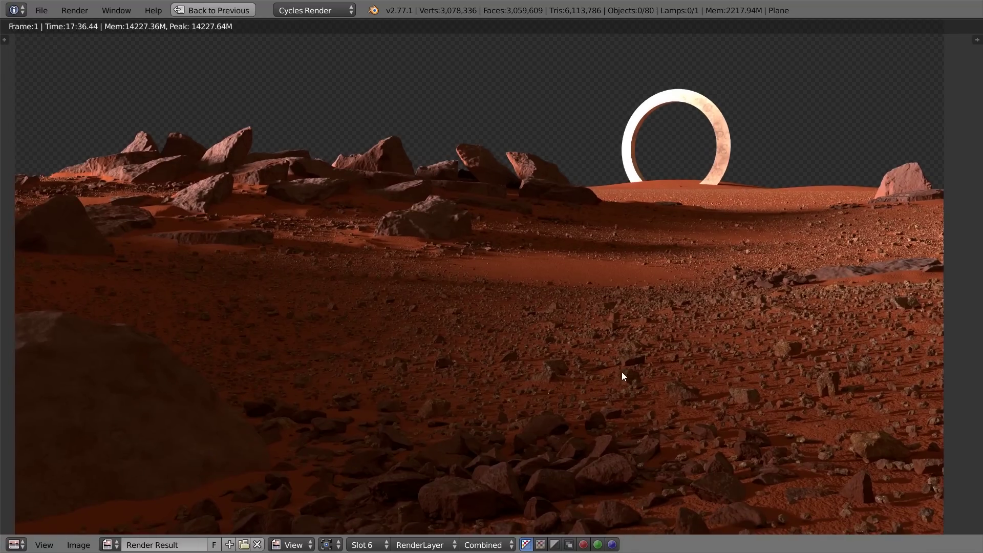
{"action": "mouse_move", "coordinate": [752, 340]}
{"action": "middle_mouse_down"}
{"action": "mouse_move", "coordinate": [734, 318]}
{"action": "mouse_move", "coordinate": [742, 339]}
{"action": "middle_mouse_up"}
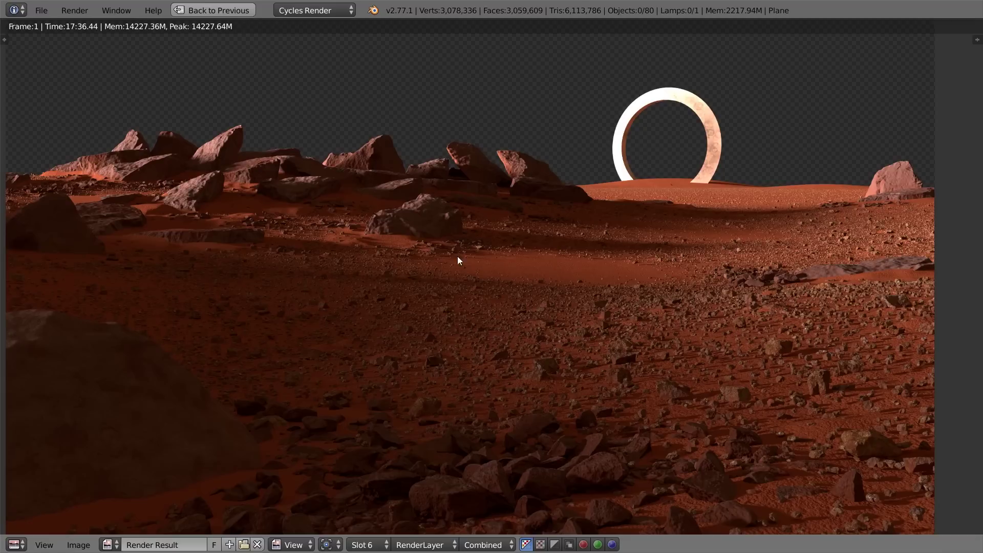
Switch to Photoshop and examine the painted rock shadows in the AO2.png map
{"action": "key", "text": "alt+Tab"}
{"action": "left_click", "coordinate": [580, 210]}
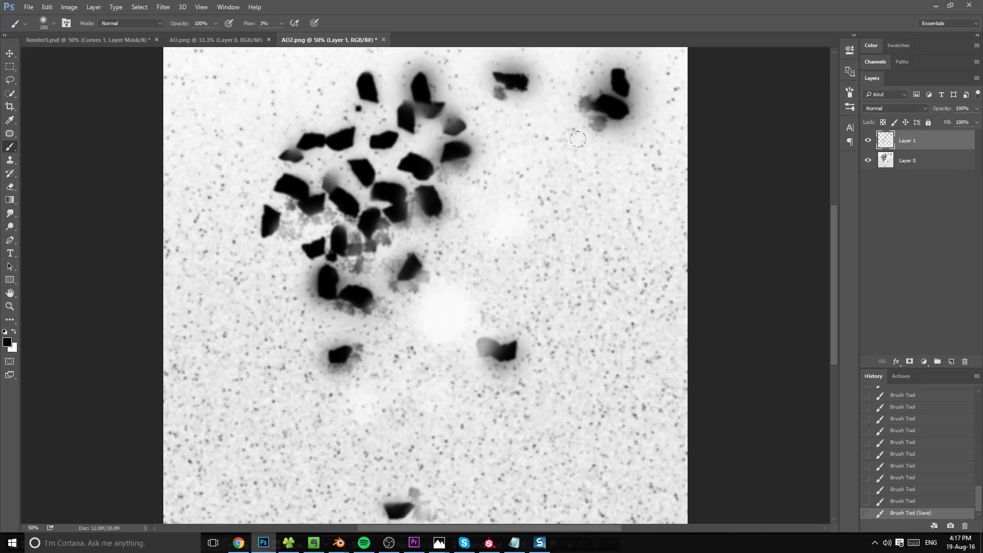
{"action": "left_click_drag", "start_coordinate": [480, 463], "coordinate": [482, 303]}
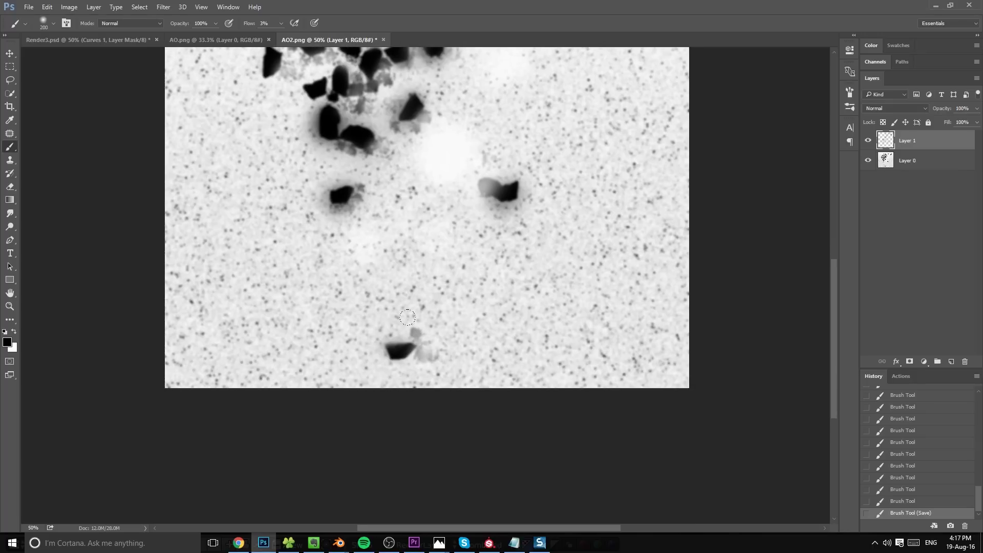
{"action": "mouse_move", "coordinate": [431, 169]}
{"action": "left_mouse_down"}
{"action": "mouse_move", "coordinate": [445, 300]}
{"action": "mouse_move", "coordinate": [420, 298]}
{"action": "left_mouse_up"}
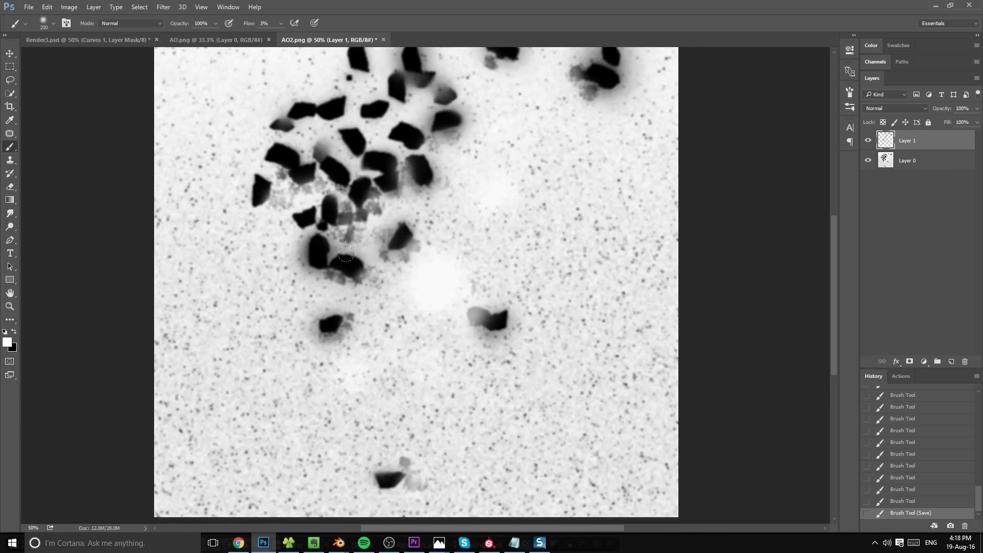
Try darkening the open ground beside the rocks in AO2.png with a 400 px black brush, undo it and return to Blender
{"action": "key", "text": "]"}
{"action": "left_click_drag", "start_coordinate": [443, 257], "coordinate": [448, 252]}
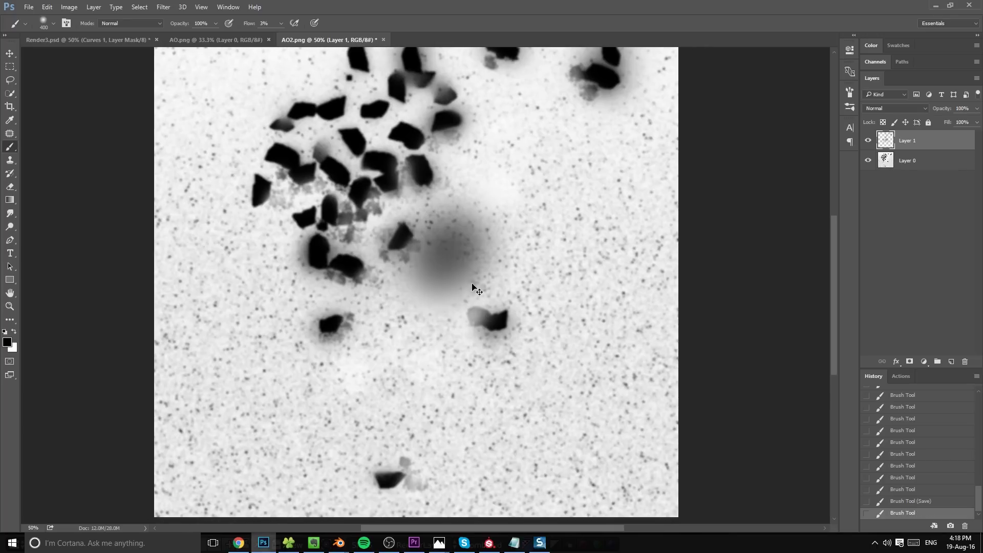
{"action": "key", "text": "ctrl+z"}
{"action": "key", "text": "alt+Tab"}
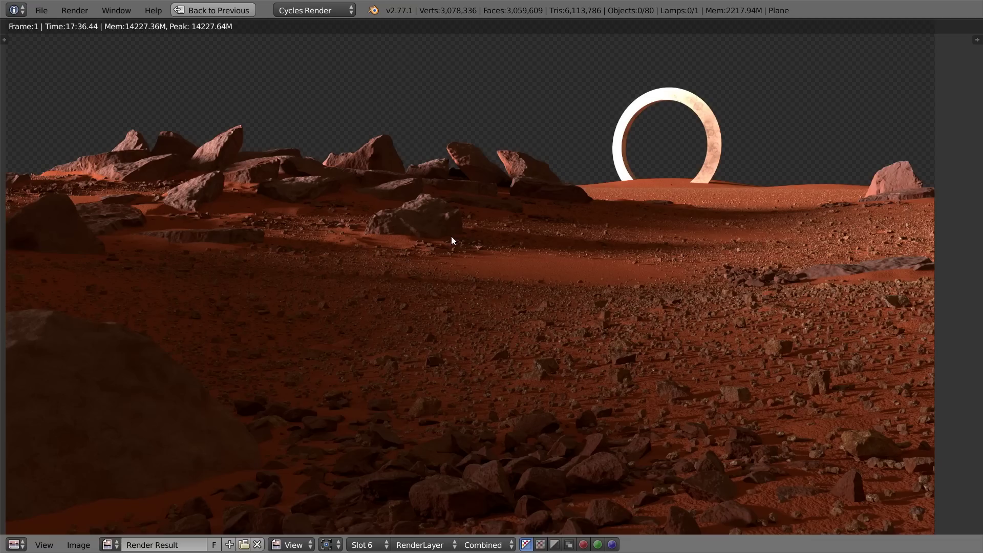
Compare the Slot 6 render with the earlier render slots, examining the foreground shadow, rocks and ring
{"action": "scroll", "coordinate": [573, 352], "scroll_direction": "down", "scroll_amount": 1}
{"action": "scroll", "coordinate": [572, 351], "scroll_direction": "up", "scroll_amount": 1}
{"action": "middle_click_drag", "start_coordinate": [572, 349], "coordinate": [554, 330]}
{"action": "scroll", "coordinate": [549, 326], "scroll_direction": "down", "scroll_amount": 1}
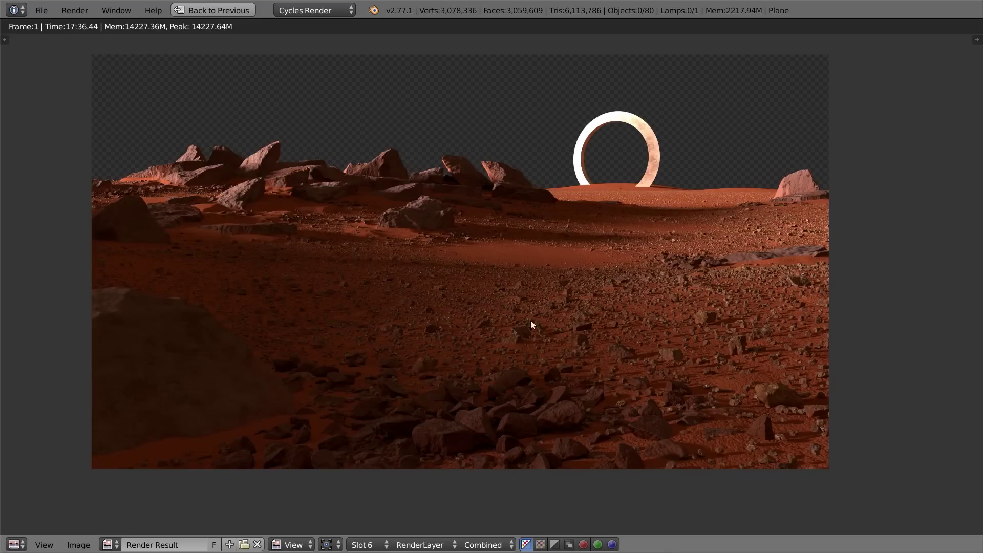
{"action": "key", "text": "j"}
{"action": "key", "text": "j"}
{"action": "key", "text": "j"}
{"action": "key", "text": "j"}
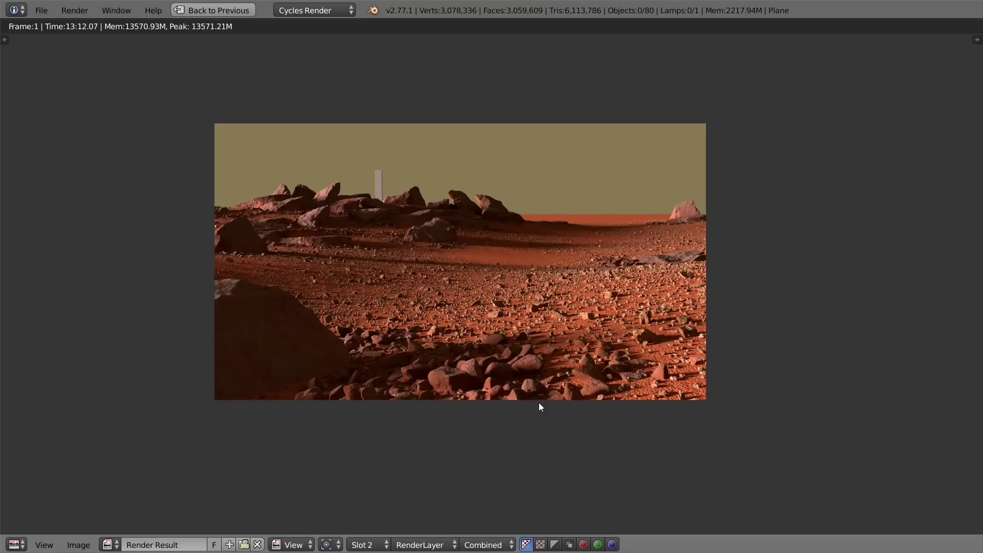
{"action": "key", "text": "j"}
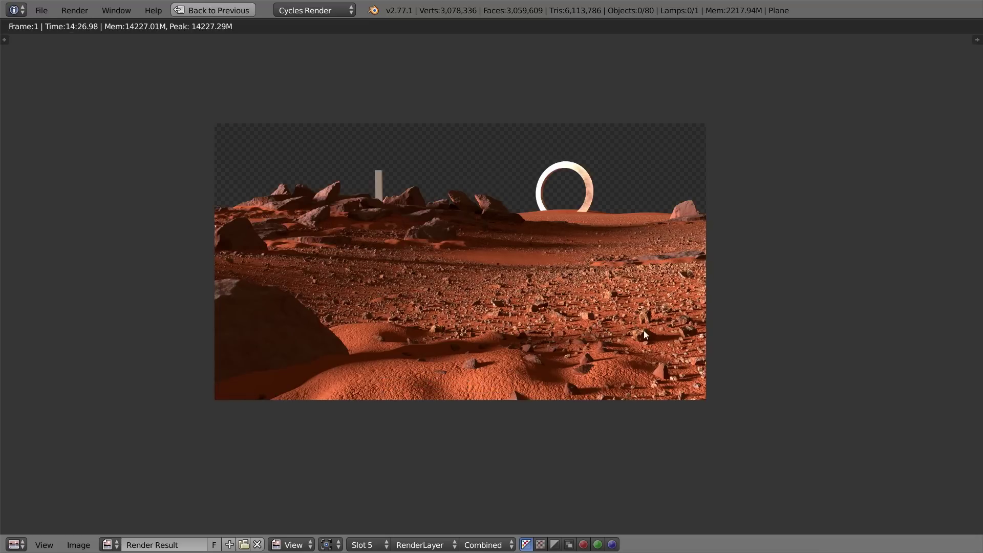
{"action": "key", "text": "j"}
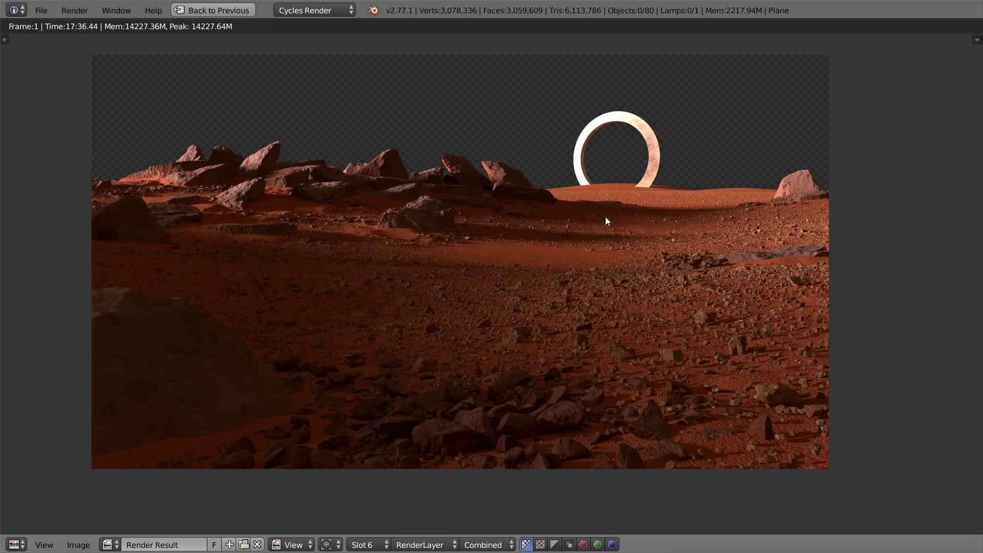
{"action": "scroll", "coordinate": [480, 182], "scroll_direction": "up", "scroll_amount": 1}
{"action": "middle_click_drag", "start_coordinate": [480, 181], "coordinate": [499, 179]}
{"action": "scroll", "coordinate": [665, 197], "scroll_direction": "down", "scroll_amount": 1}
{"action": "scroll", "coordinate": [662, 214], "scroll_direction": "up", "scroll_amount": 1}
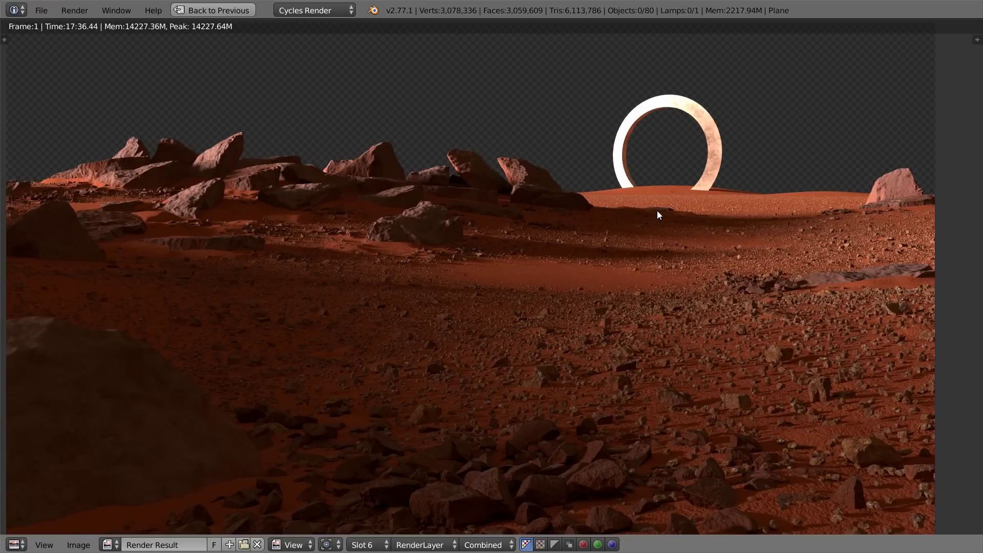
Leave the full-size render view, switch to the Compositing screen layout and enable nodes for the scene
{"action": "left_click", "coordinate": [224, 10]}
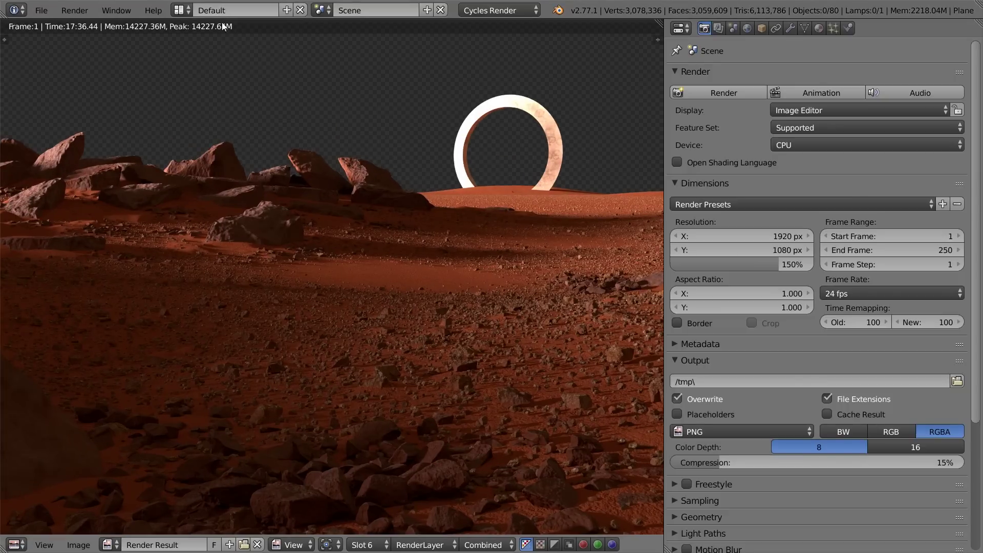
{"action": "left_click", "coordinate": [185, 9]}
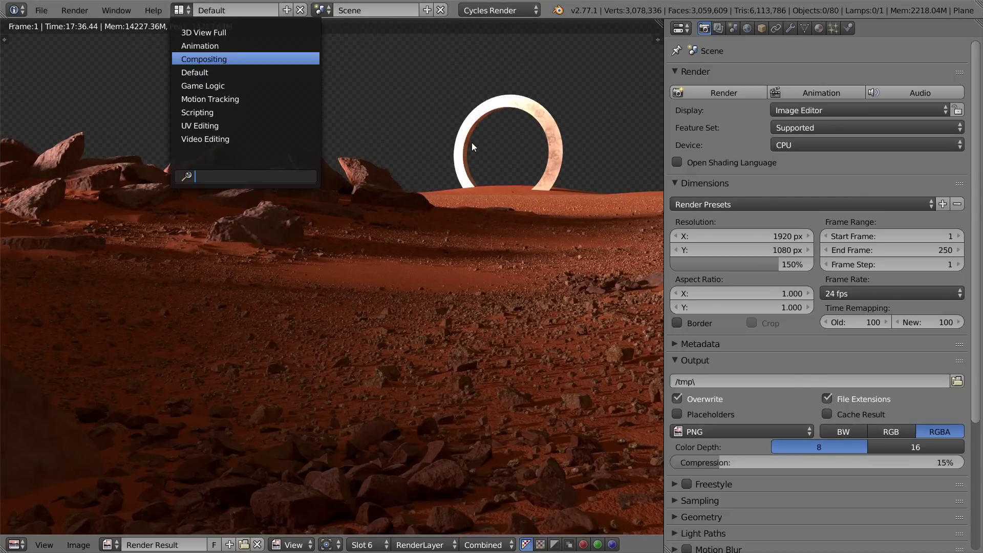
{"action": "key", "text": "Return"}
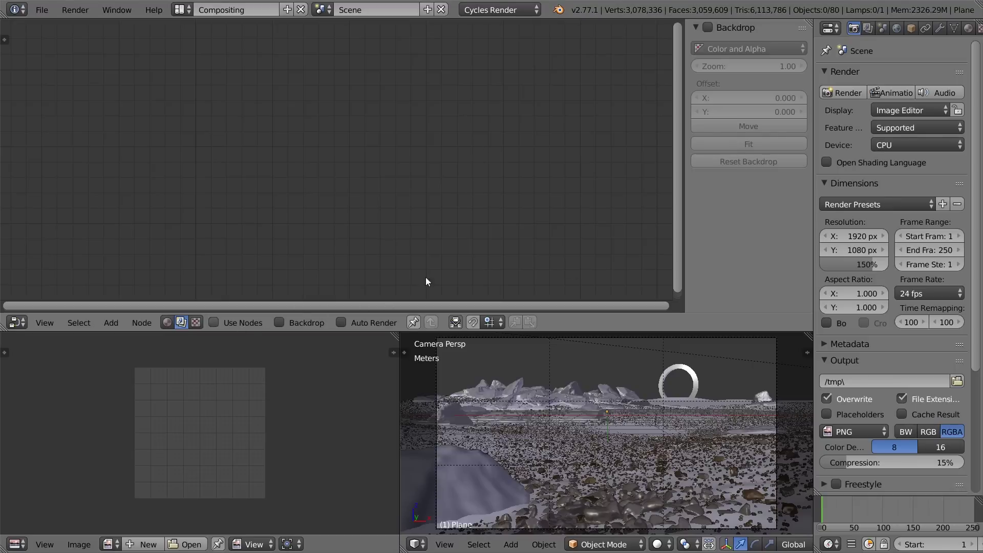
{"action": "left_click", "coordinate": [214, 322]}
{"action": "scroll", "coordinate": [334, 173], "scroll_direction": "down", "scroll_amount": 3}
{"action": "middle_click_drag", "start_coordinate": [398, 144], "coordinate": [530, 182]}
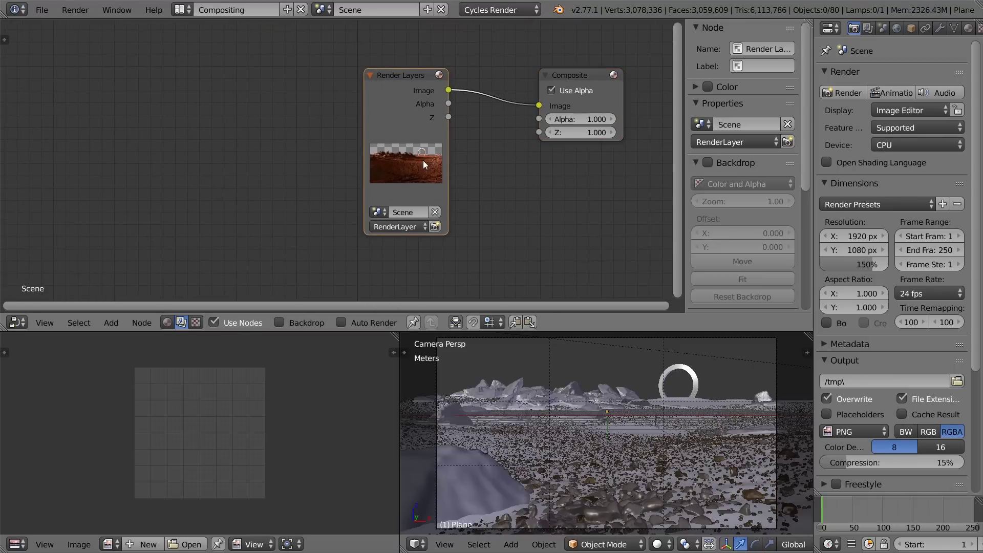
Merge the image and 3D view areas away so the node editor fills the space, and hide its properties region
{"action": "left_click_drag", "start_coordinate": [423, 161], "coordinate": [257, 146]}
{"action": "left_click_drag", "start_coordinate": [396, 339], "coordinate": [413, 343]}
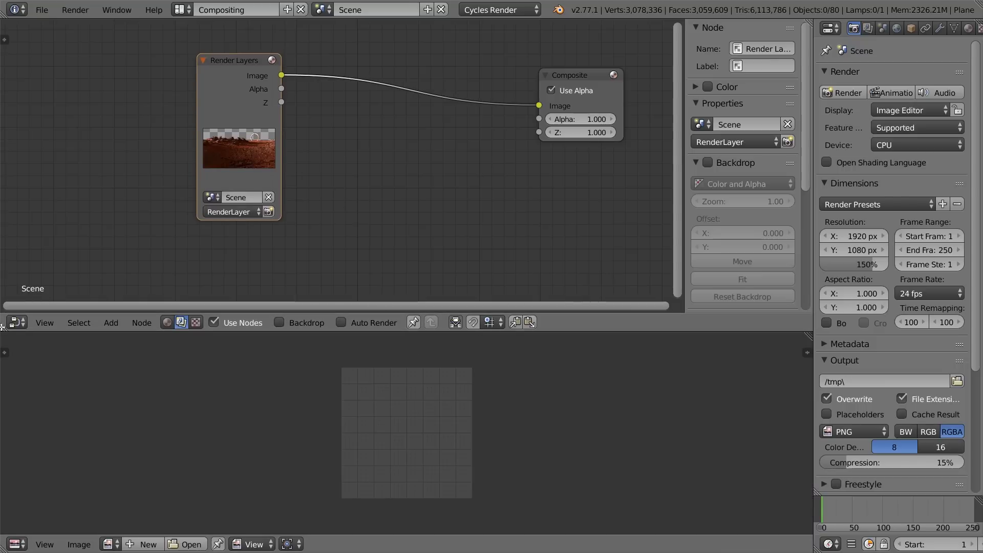
{"action": "left_click_drag", "start_coordinate": [1, 328], "coordinate": [4, 352]}
{"action": "middle_click_drag", "start_coordinate": [335, 308], "coordinate": [416, 295]}
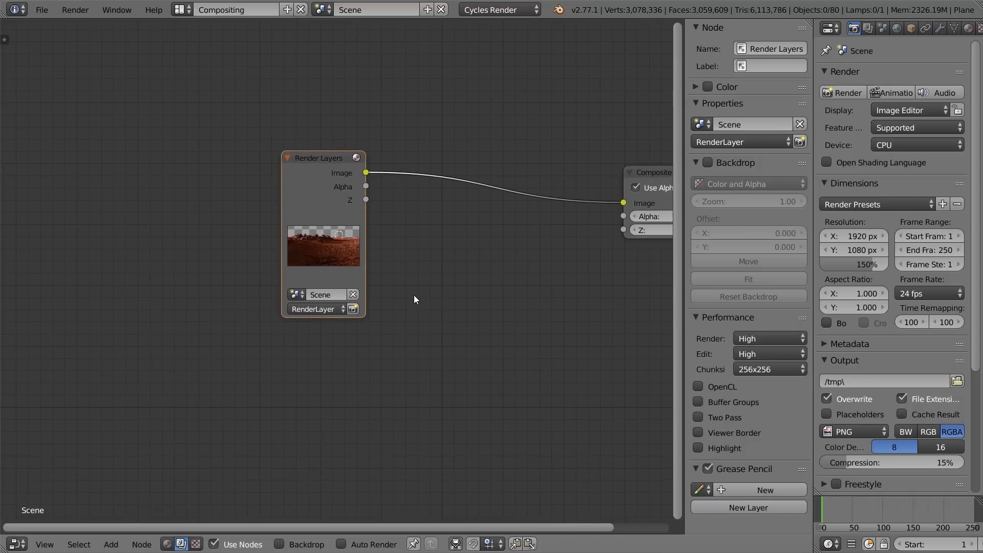
{"action": "key", "text": "n"}
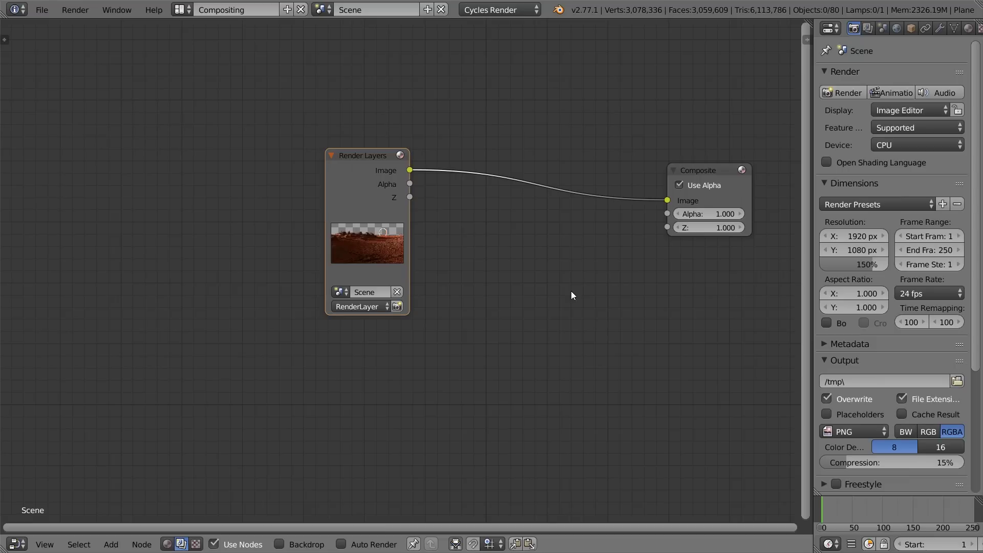
Move the Render Layers node well away from the Composite node to make room between them
{"action": "left_click_drag", "start_coordinate": [363, 164], "coordinate": [192, 171]}
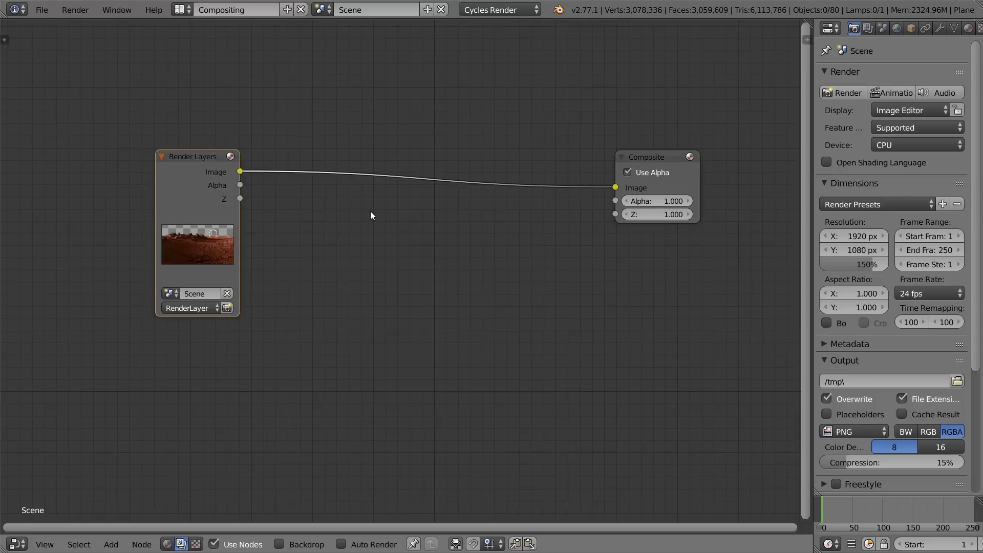
{"action": "left_click_drag", "start_coordinate": [220, 223], "coordinate": [179, 224]}
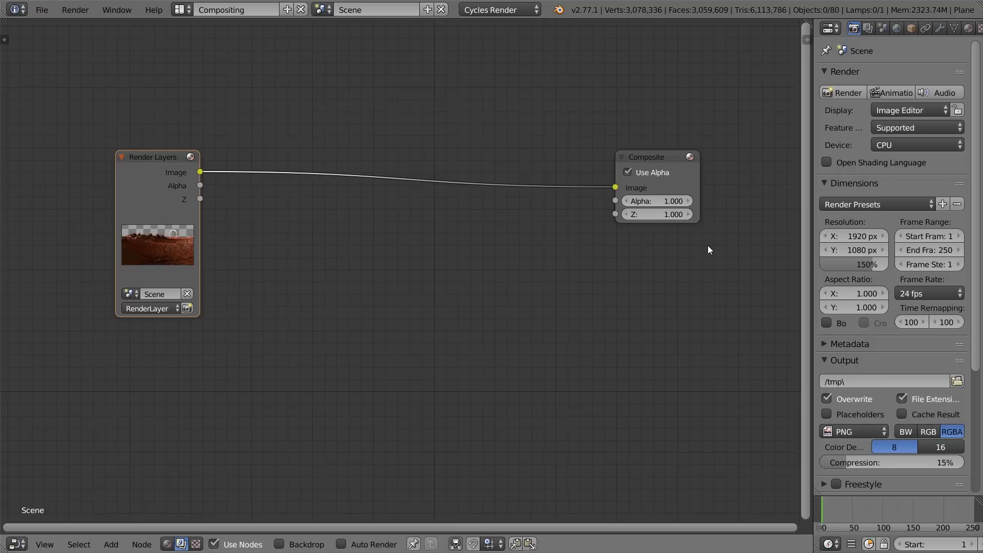
{"action": "middle_click_drag", "start_coordinate": [528, 273], "coordinate": [501, 265]}
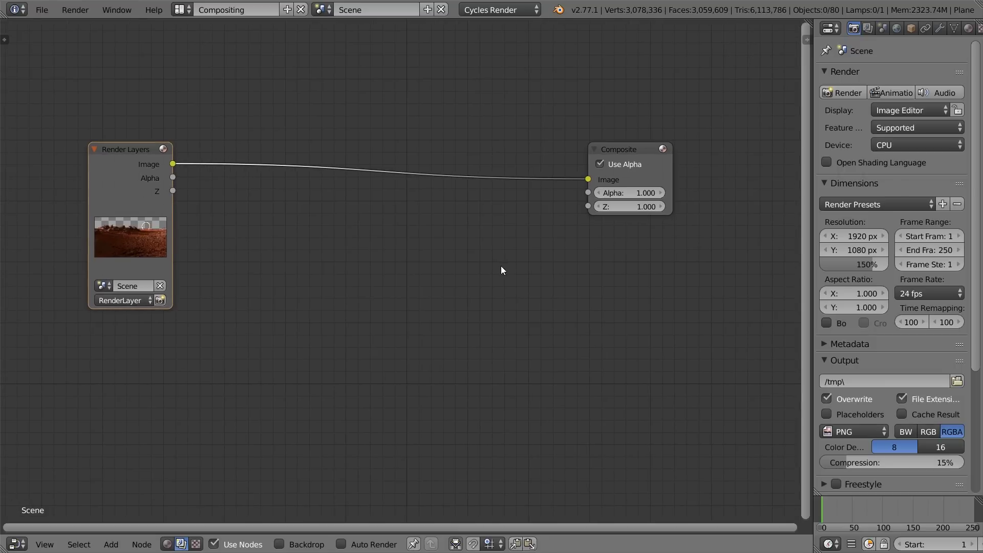
Add a Map Value node between the two nodes and feed it the Z output of Render Layers
{"action": "left_click_drag", "start_coordinate": [173, 190], "coordinate": [266, 248]}
{"action": "key", "text": "shift+a"}
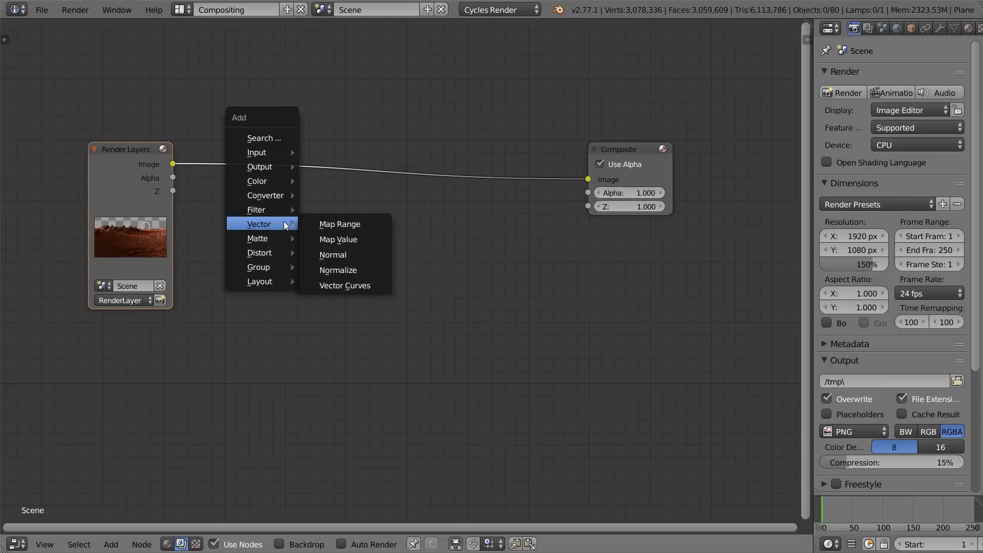
{"action": "mouse_move", "coordinate": [279, 220]}
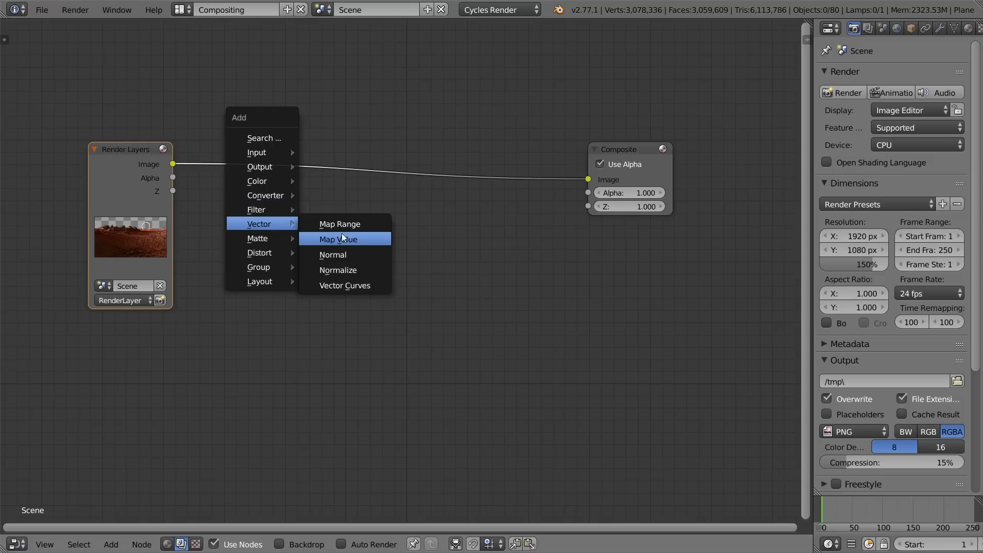
{"action": "left_click", "coordinate": [375, 239]}
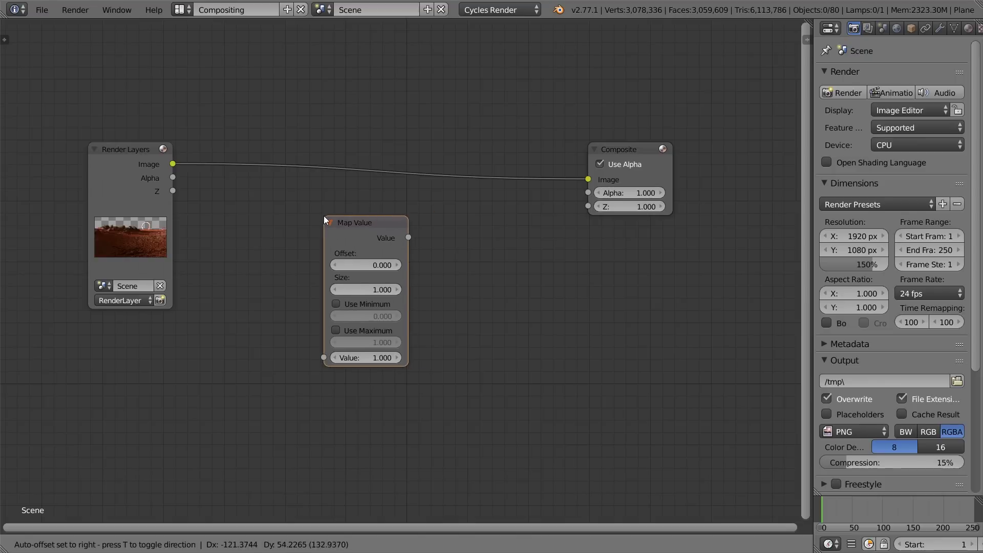
{"action": "left_click", "coordinate": [325, 216]}
{"action": "key", "text": "shift+a"}
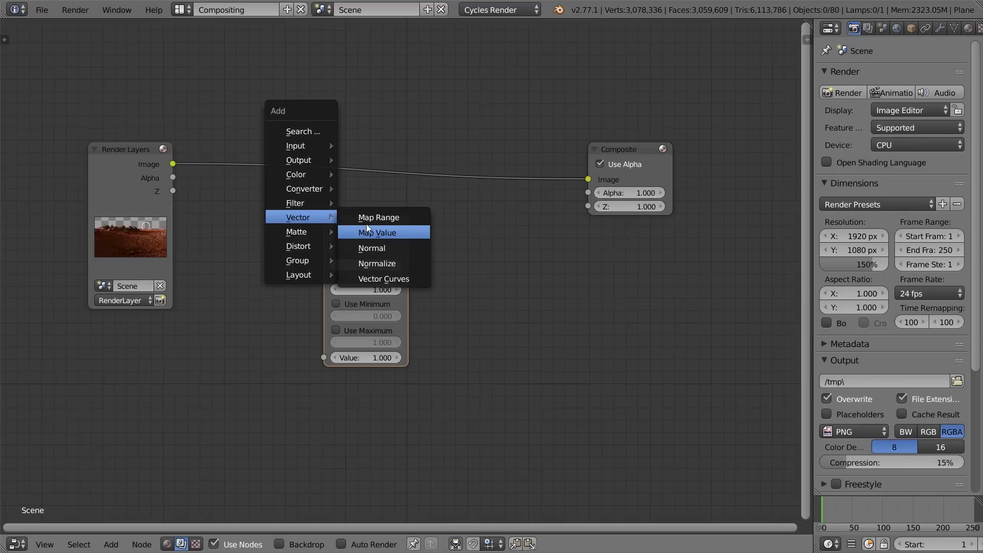
{"action": "left_click_drag", "start_coordinate": [367, 237], "coordinate": [340, 222]}
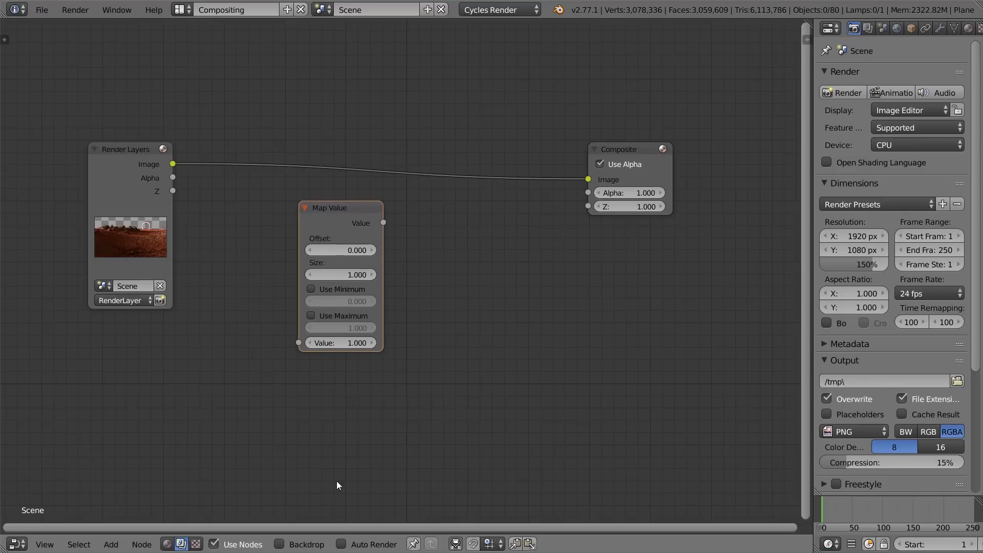
{"action": "left_click_drag", "start_coordinate": [173, 190], "coordinate": [309, 339]}
{"action": "left_click", "coordinate": [134, 176]}
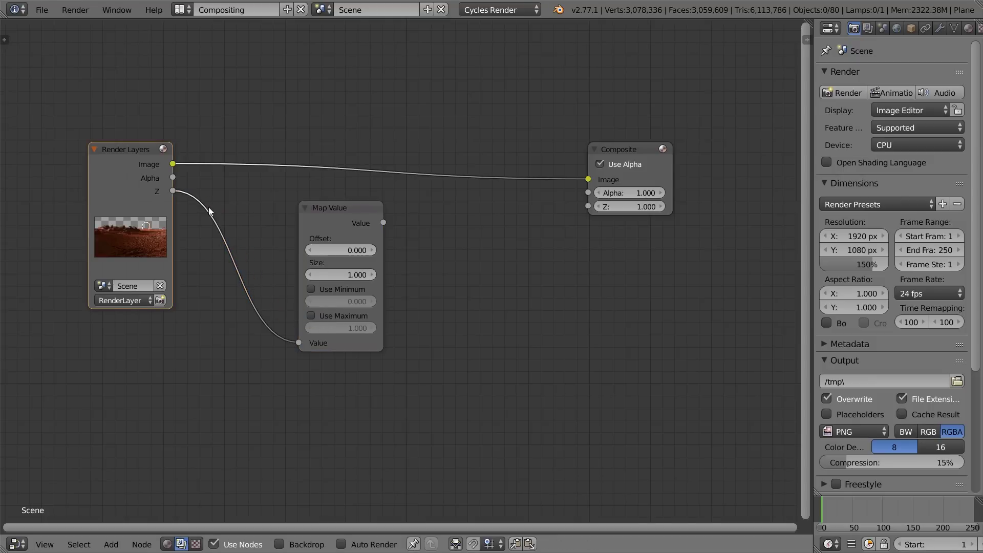
Preview the Map Value output through a Viewer node with the backdrop enabled
{"action": "left_click", "coordinate": [353, 216], "text": "ctrl+shift"}
{"action": "left_click", "coordinate": [305, 542]}
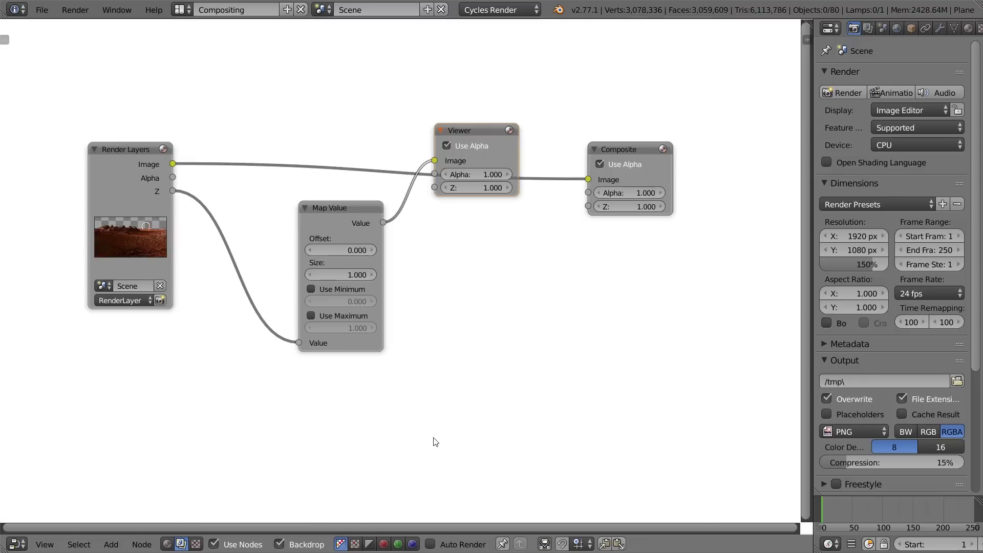
{"action": "scroll", "coordinate": [465, 388], "scroll_direction": "down", "scroll_amount": 3}
{"action": "scroll", "coordinate": [476, 384], "scroll_direction": "up", "scroll_amount": 2}
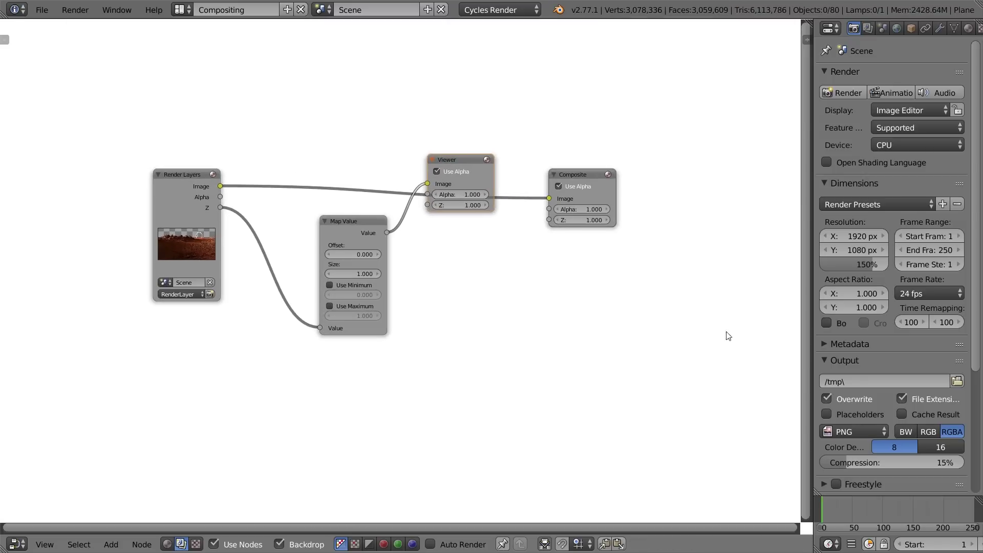
{"action": "scroll", "coordinate": [435, 326], "scroll_direction": "up", "scroll_amount": 3}
Set the Map Value node's Size to 0.1
{"action": "left_click", "coordinate": [321, 275]}
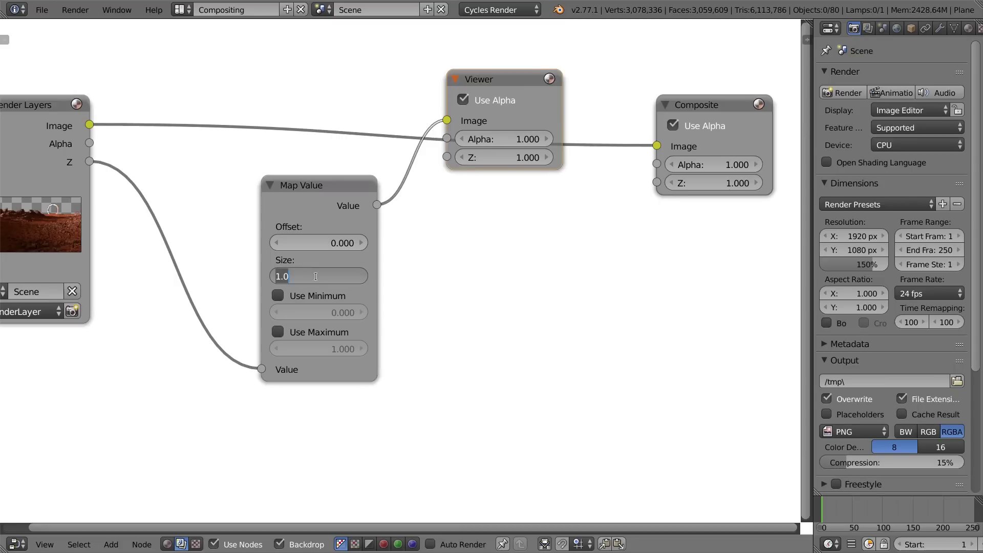
{"action": "type", "text": "0.1"}
{"action": "key", "text": "Return"}
Reconnect the Map Value output to the Viewer node and shrink the backdrop until the whole depth image fits
{"action": "key", "text": "alt+d"}
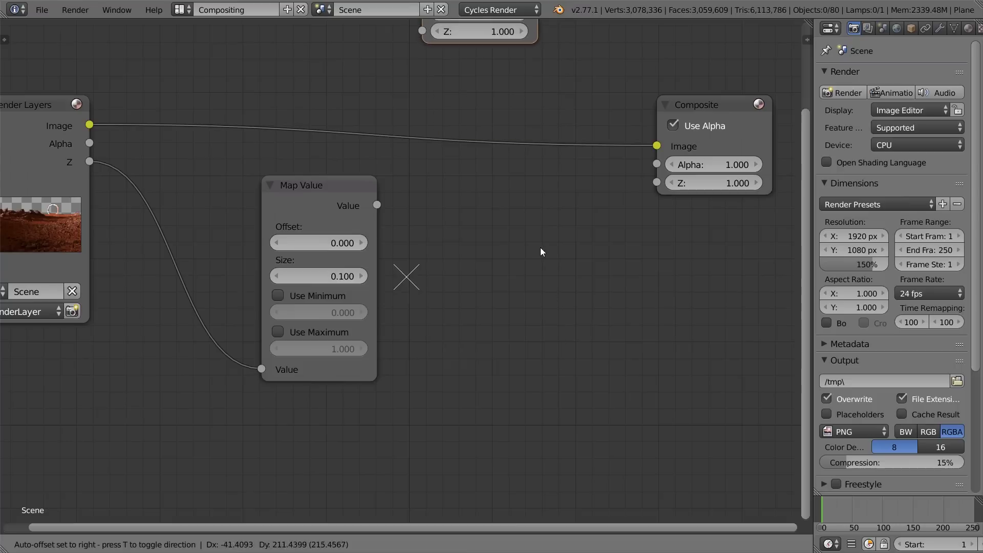
{"action": "right_click", "coordinate": [514, 270]}
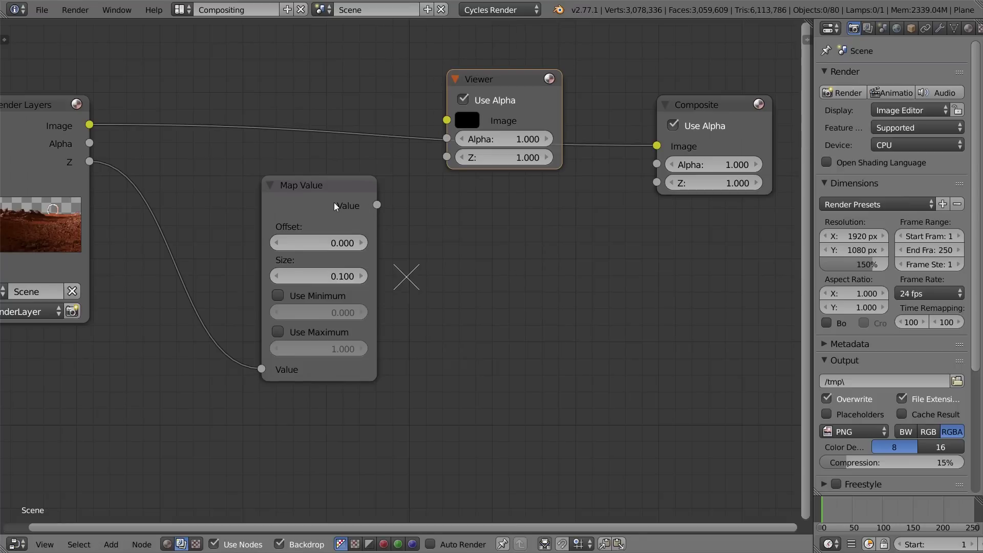
{"action": "left_click", "coordinate": [334, 202], "text": "ctrl+shift"}
{"action": "key", "text": "v"}
{"action": "key", "text": "v"}
{"action": "key", "text": "v"}
{"action": "key", "text": "v"}
{"action": "key", "text": "v"}
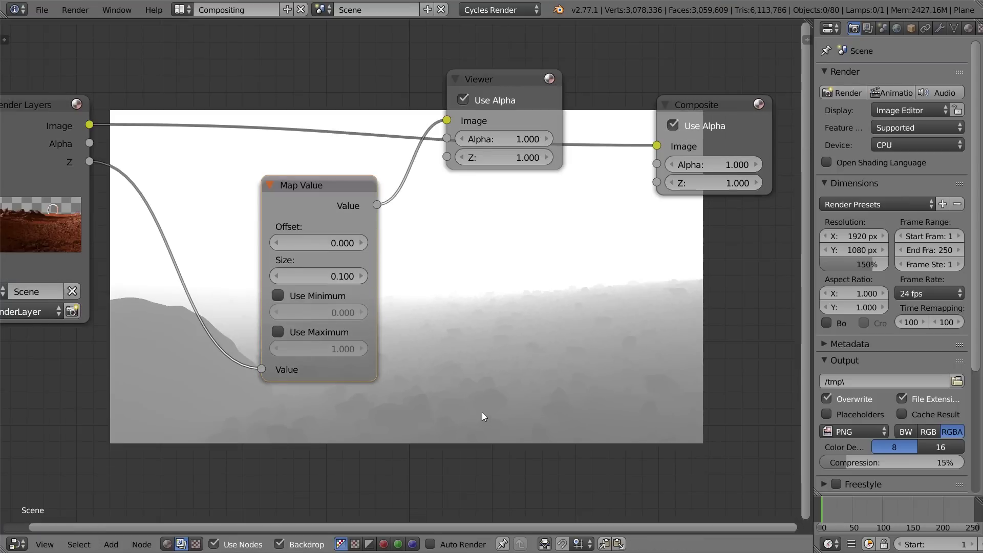
Reduce the Map Value node's Size to 0.01 while checking the depth image in the backdrop
{"action": "middle_click_drag", "start_coordinate": [481, 413], "coordinate": [322, 303]}
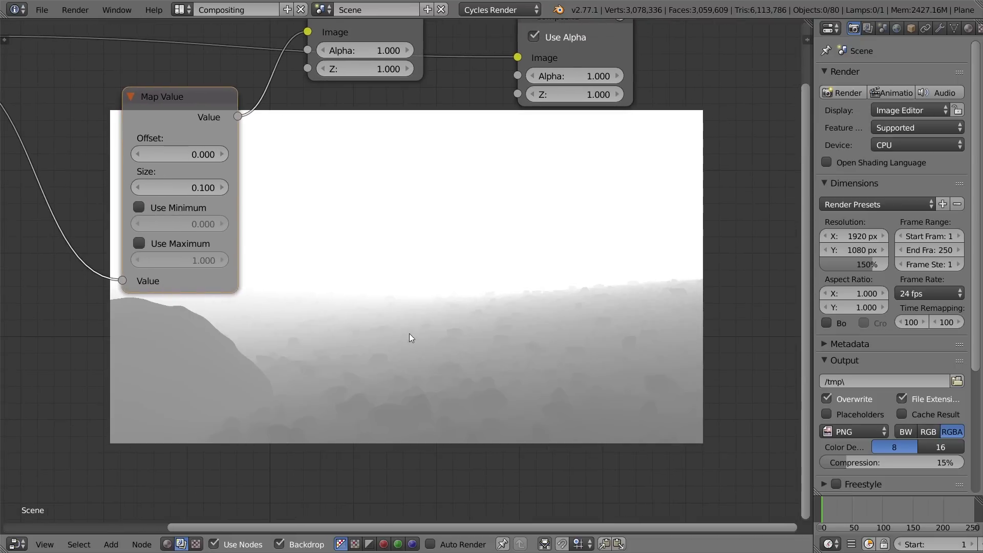
{"action": "middle_click_drag", "start_coordinate": [409, 335], "coordinate": [442, 376]}
{"action": "left_click", "coordinate": [230, 232]}
{"action": "left_click", "coordinate": [279, 232]}
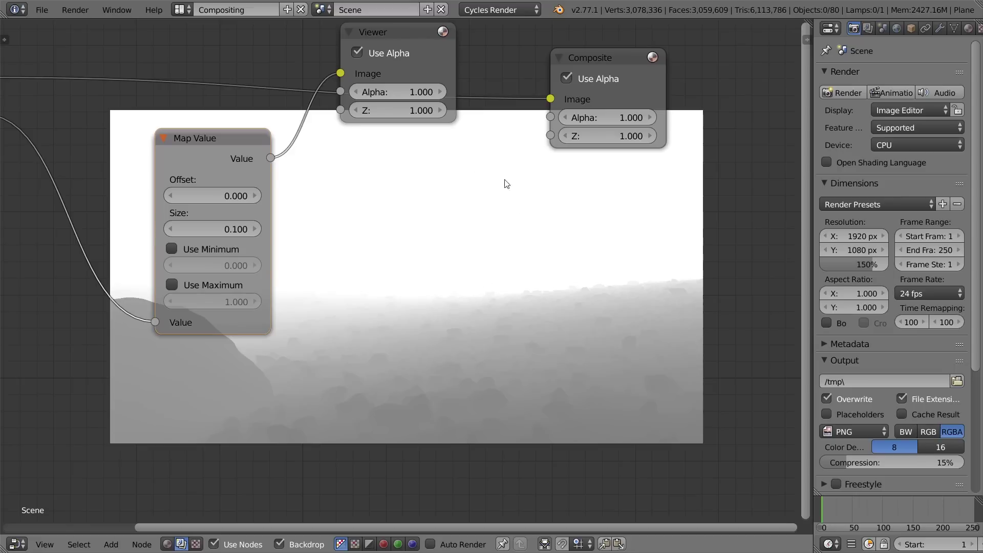
{"action": "left_click", "coordinate": [226, 229]}
{"action": "type", "text": "0.01"}
{"action": "key", "text": "Return"}
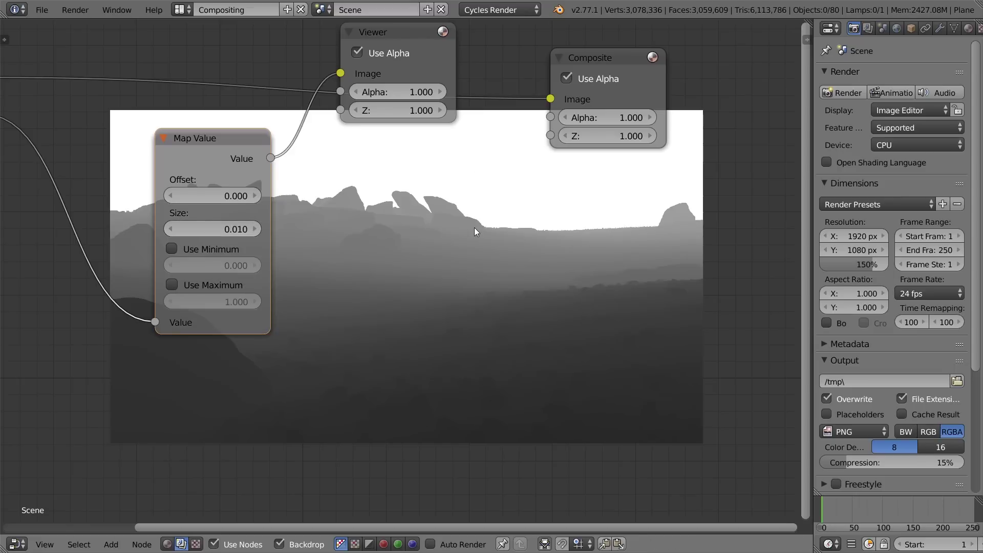
Try Map Value sizes of 0.005 and 0.001, and examine the distant ring in the depth image
{"action": "left_click", "coordinate": [216, 228]}
{"action": "type", "text": "0.005"}
{"action": "key", "text": "Return"}
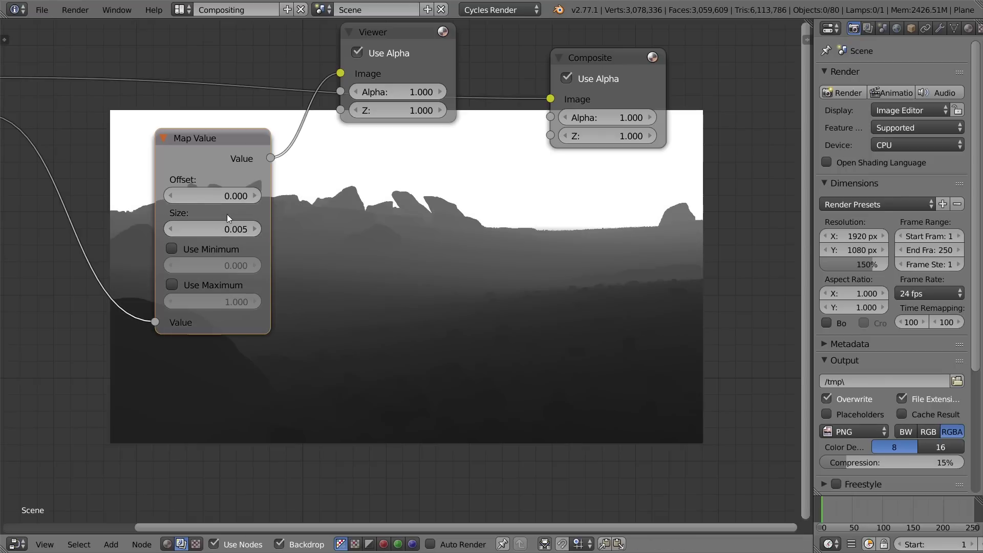
{"action": "left_click", "coordinate": [229, 229]}
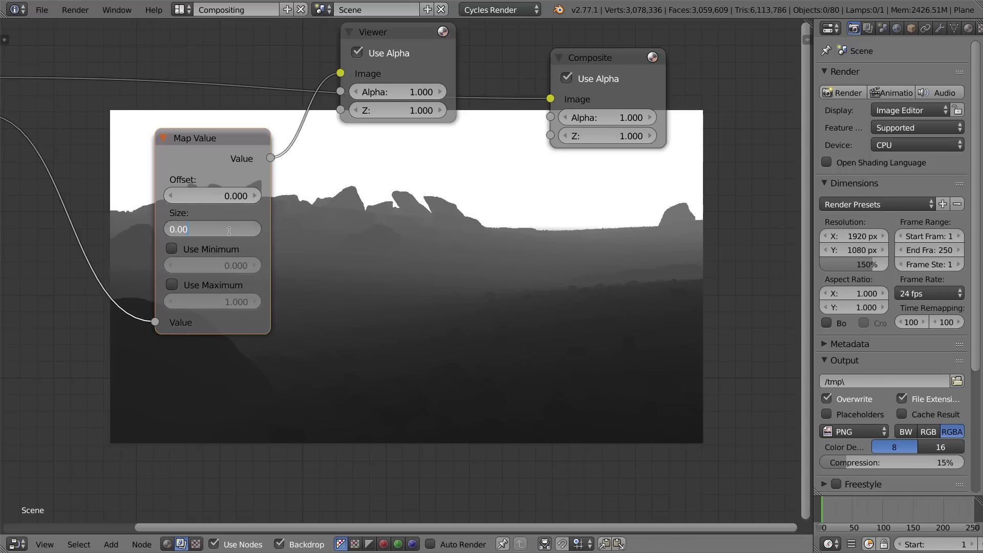
{"action": "key", "text": "Return"}
{"action": "mouse_move", "coordinate": [615, 247]}
{"action": "middle_mouse_down"}
{"action": "mouse_move", "coordinate": [531, 226]}
{"action": "mouse_move", "coordinate": [605, 259]}
{"action": "middle_mouse_up"}
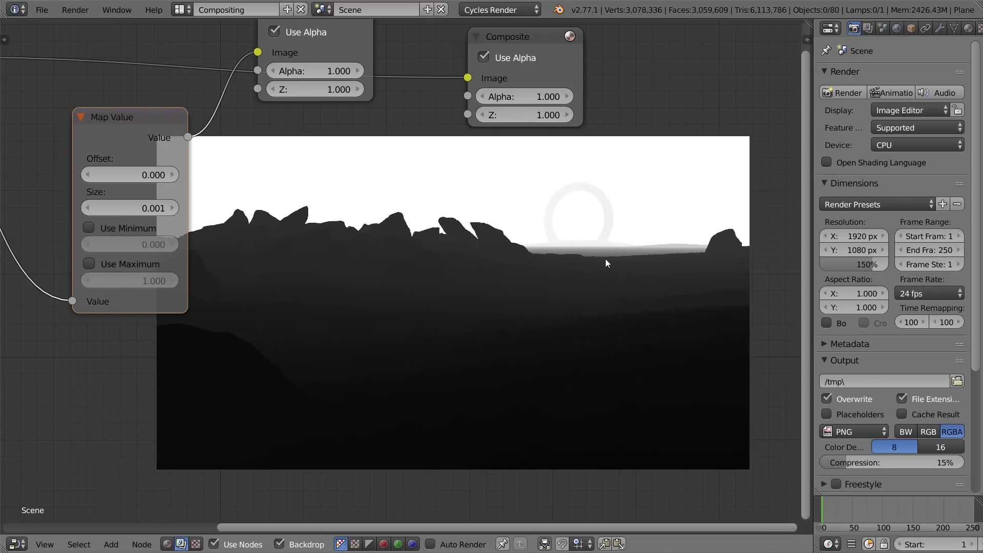
Set the Map Value node's Size back to 0.01 and bring all the nodes into view
{"action": "left_click", "coordinate": [154, 208]}
{"action": "type", "text": "0.01"}
{"action": "key", "text": "Return"}
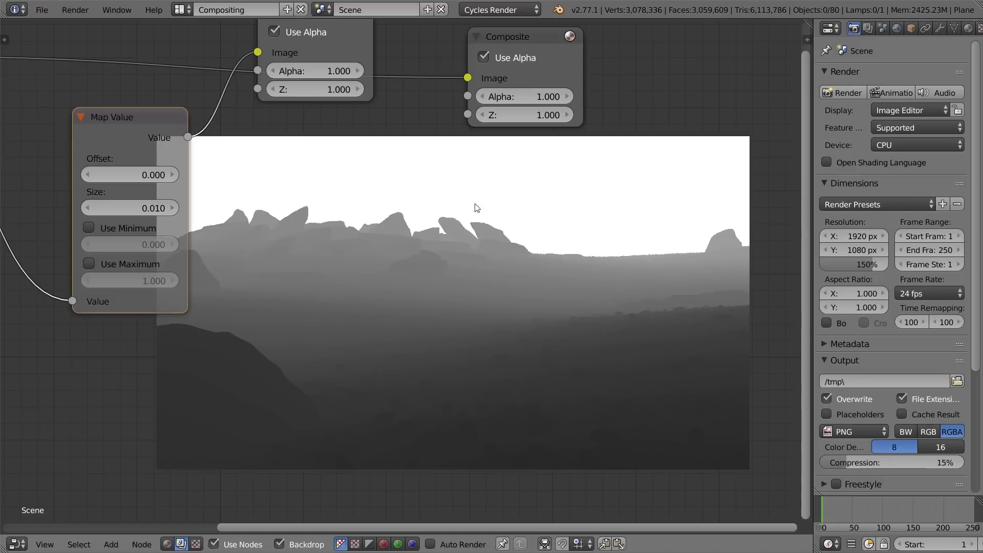
{"action": "scroll", "coordinate": [553, 302], "scroll_direction": "up", "scroll_amount": 1}
{"action": "scroll", "coordinate": [522, 305], "scroll_direction": "down", "scroll_amount": 1}
{"action": "middle_click_drag", "start_coordinate": [361, 208], "coordinate": [385, 242]}
{"action": "scroll", "coordinate": [364, 241], "scroll_direction": "down", "scroll_amount": 5}
{"action": "middle_click_drag", "start_coordinate": [487, 219], "coordinate": [551, 224]}
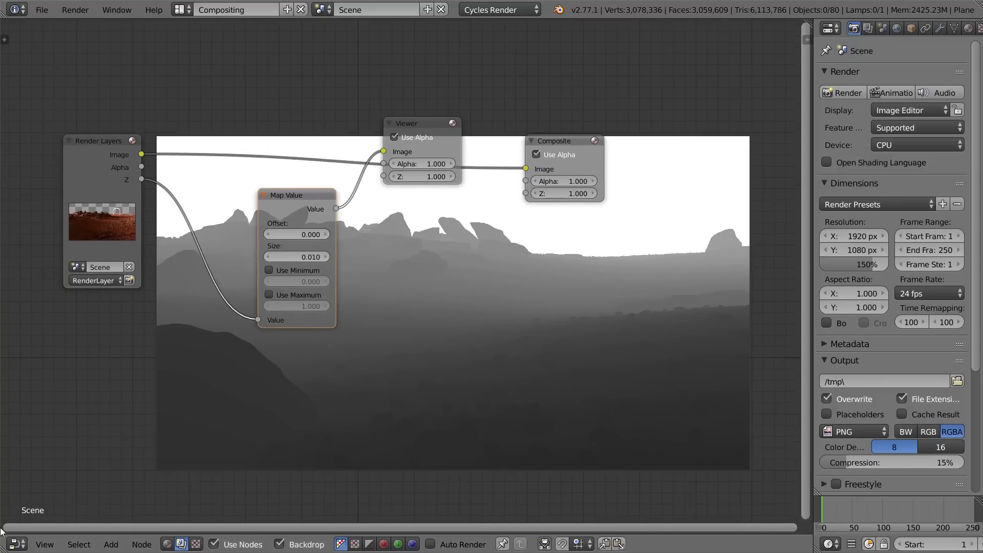
Split the node editor and make the lower area a UV/Image Editor showing the whole Render Result
{"action": "left_click_drag", "start_coordinate": [3, 550], "coordinate": [7, 459]}
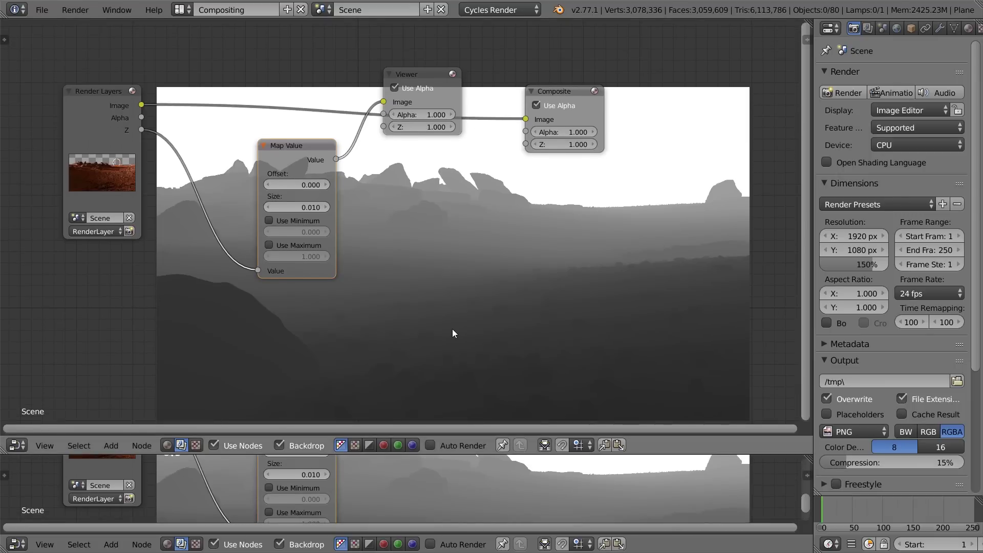
{"action": "left_click", "coordinate": [17, 544]}
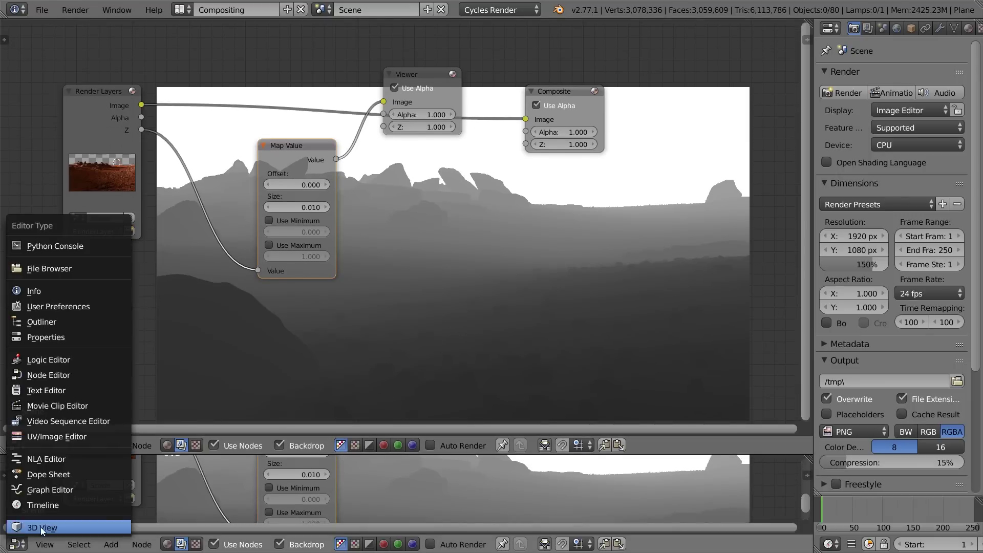
{"action": "left_click", "coordinate": [105, 437]}
{"action": "left_click", "coordinate": [108, 545]}
{"action": "type", "text": "re"}
{"action": "left_click", "coordinate": [153, 414]}
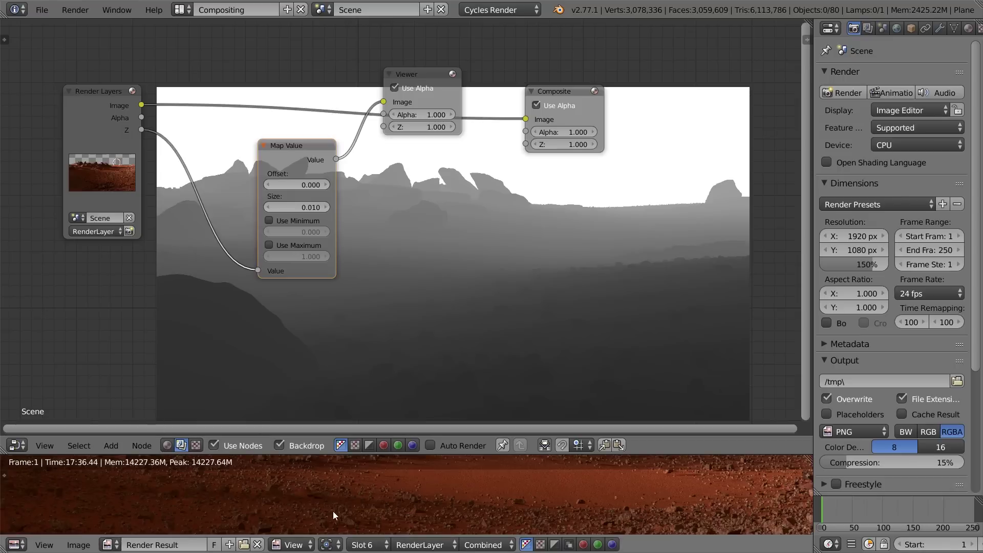
{"action": "scroll", "coordinate": [446, 481], "scroll_direction": "down", "scroll_amount": 5}
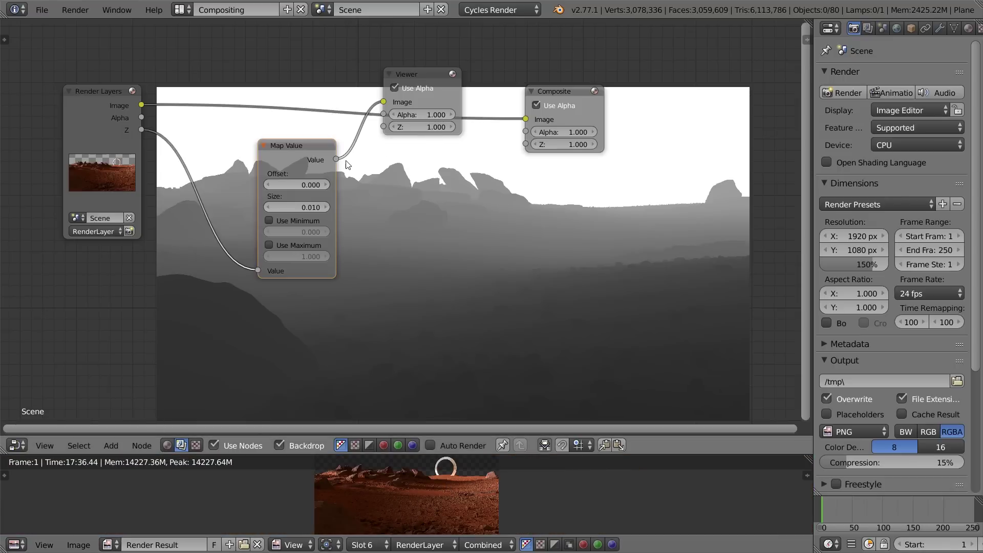
Connect the Map Value output to the Composite node's Image input in place of the render image
{"action": "left_click_drag", "start_coordinate": [336, 159], "coordinate": [526, 120]}
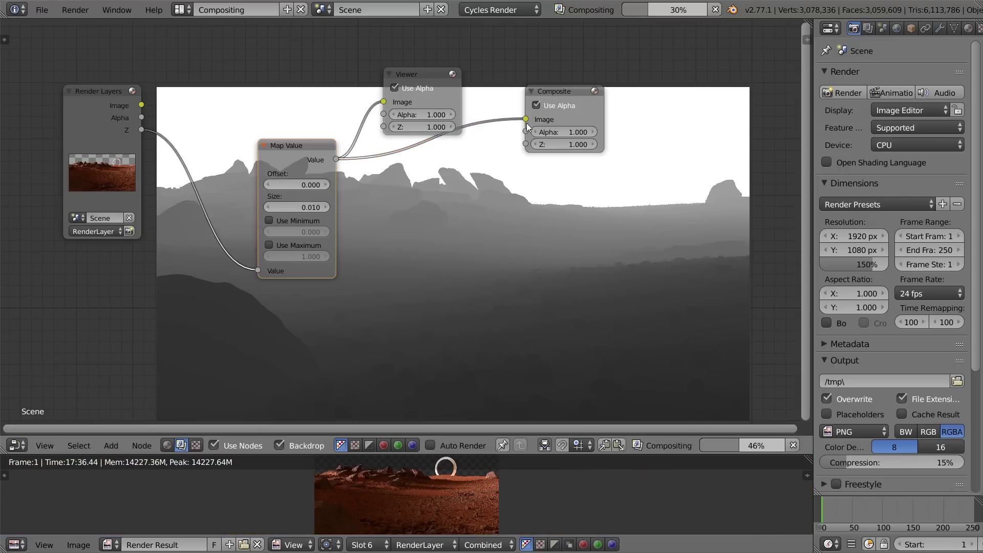
Start saving the depth image from the Render Result and browse to the Tutorial\Recordings\Redo folder
{"action": "scroll", "coordinate": [457, 501], "scroll_direction": "up", "scroll_amount": 5}
{"action": "scroll", "coordinate": [516, 504], "scroll_direction": "down", "scroll_amount": 3}
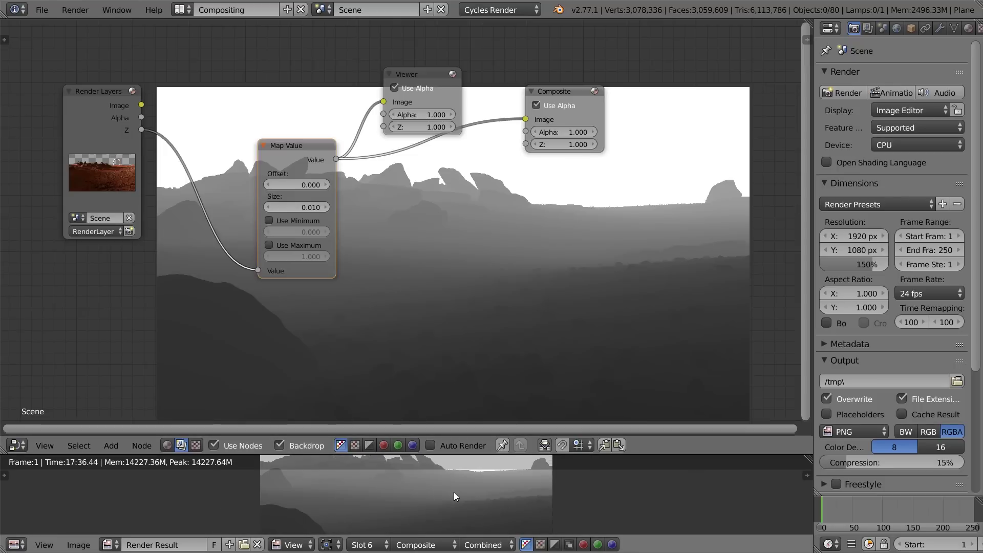
{"action": "key", "text": "F3"}
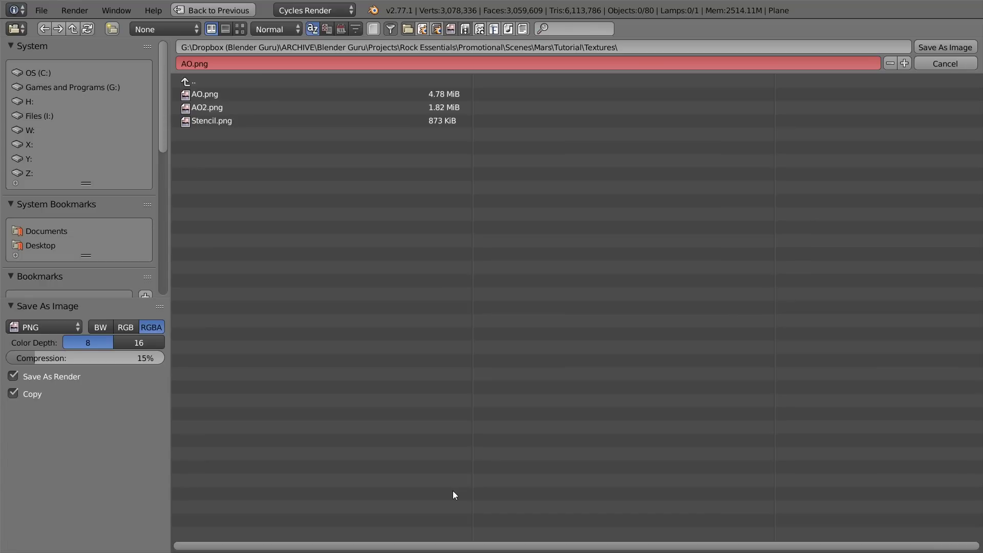
{"action": "left_click", "coordinate": [215, 81]}
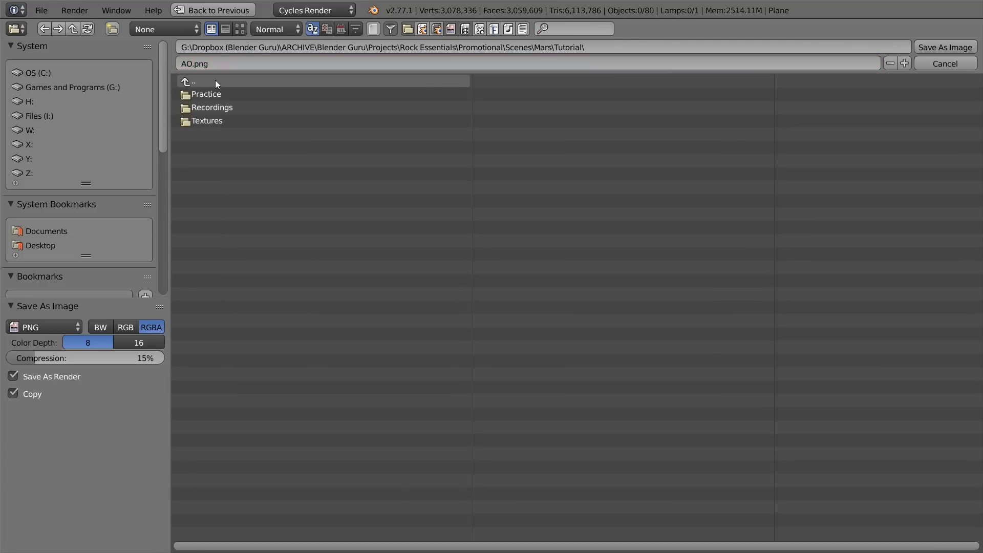
{"action": "left_click", "coordinate": [220, 108]}
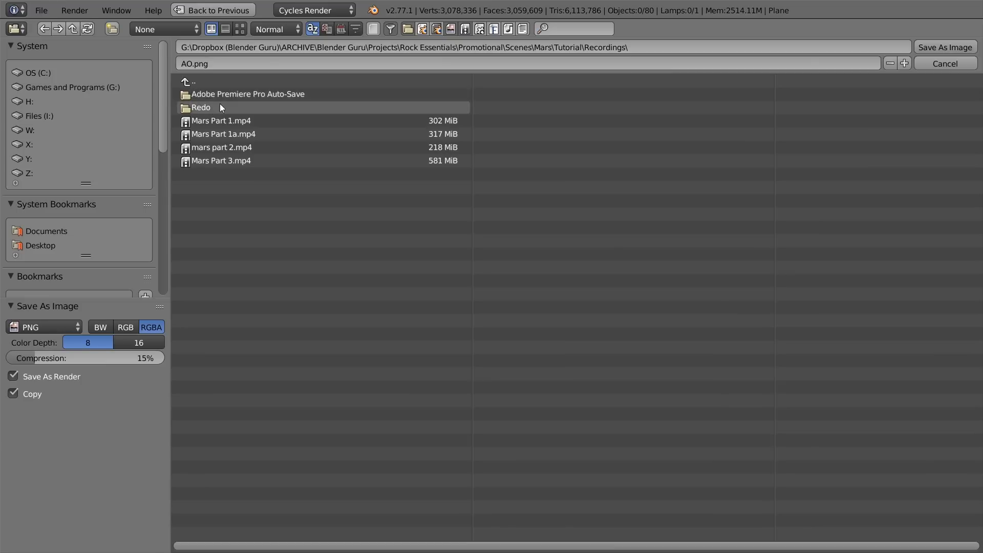
{"action": "left_click", "coordinate": [214, 82]}
{"action": "left_click", "coordinate": [219, 120]}
{"action": "left_click", "coordinate": [223, 83]}
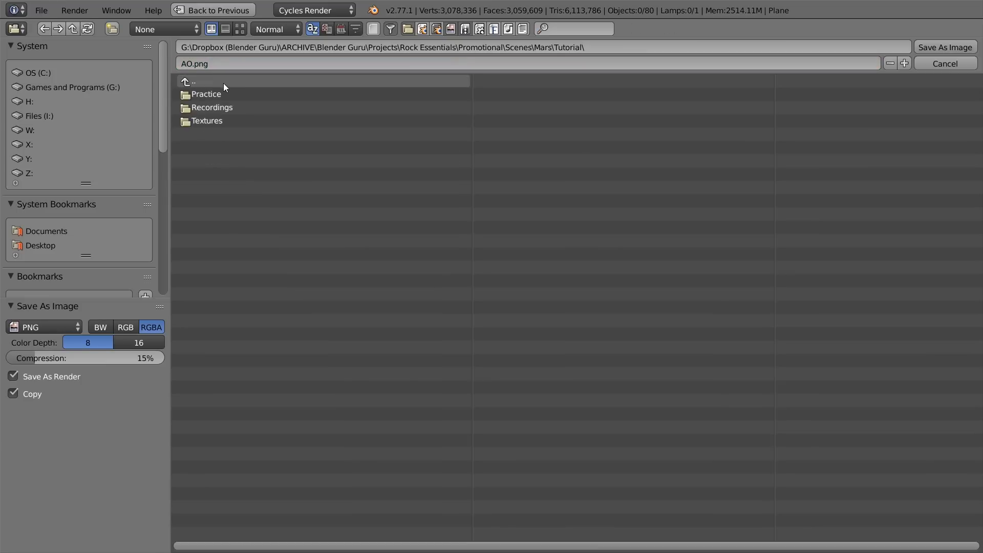
{"action": "left_click", "coordinate": [220, 107]}
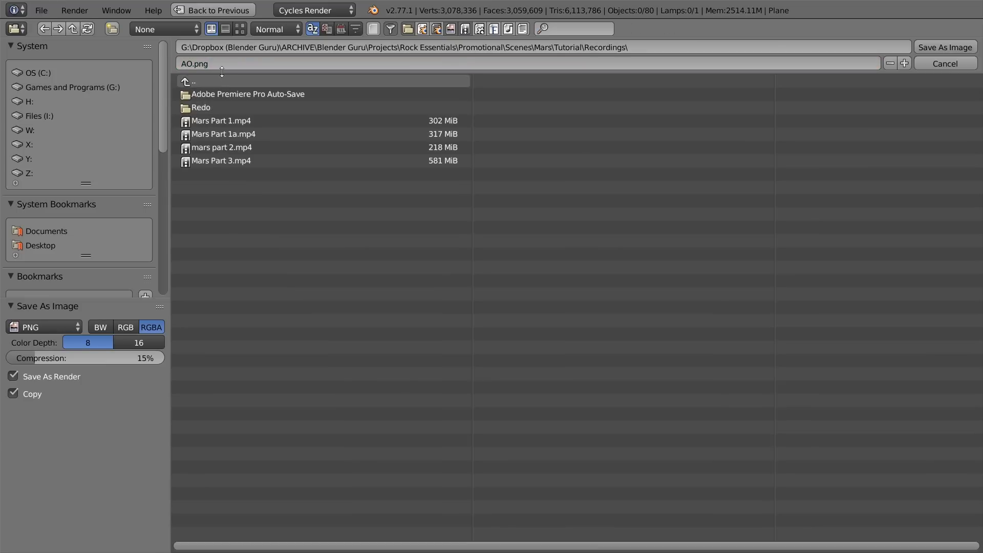
{"action": "left_click", "coordinate": [209, 109]}
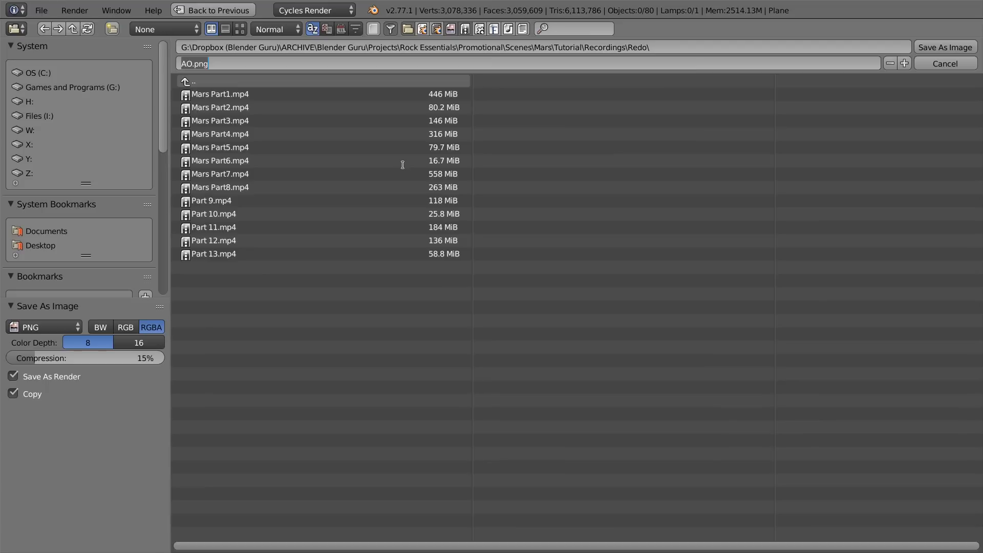
Name the depth image Render_Z.png and save it
{"action": "type", "text": "Render_Z"}
{"action": "key", "text": "Return"}
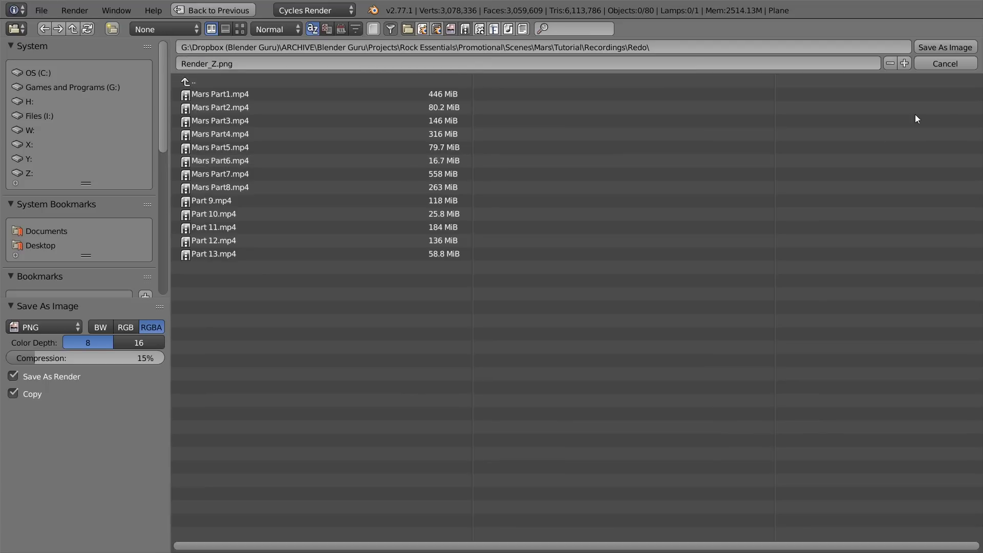
{"action": "left_click", "coordinate": [940, 46]}
Connect the Render Layers Image output to the Composite node and save the result as Render.png in the Redo folder
{"action": "left_click_drag", "start_coordinate": [142, 105], "coordinate": [526, 119]}
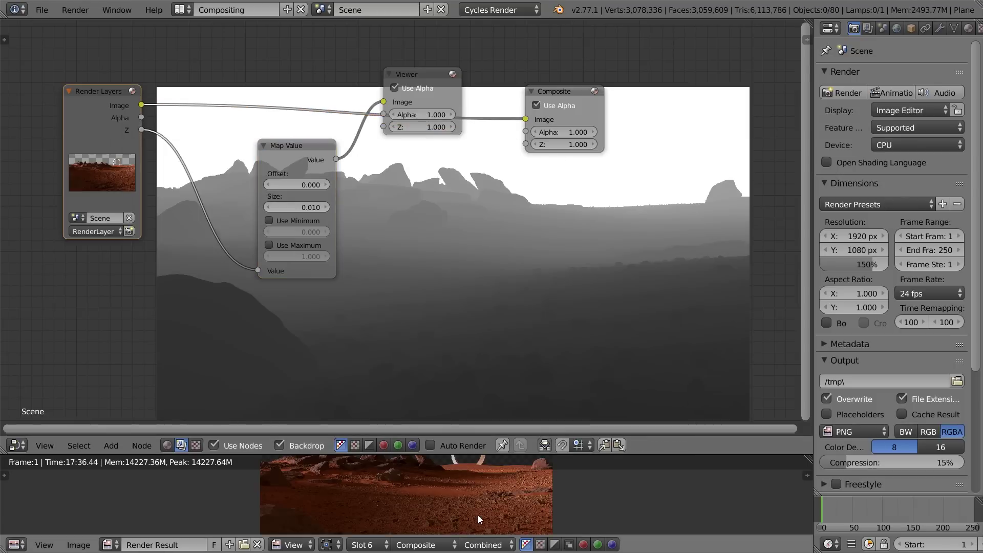
{"action": "key", "text": "F3"}
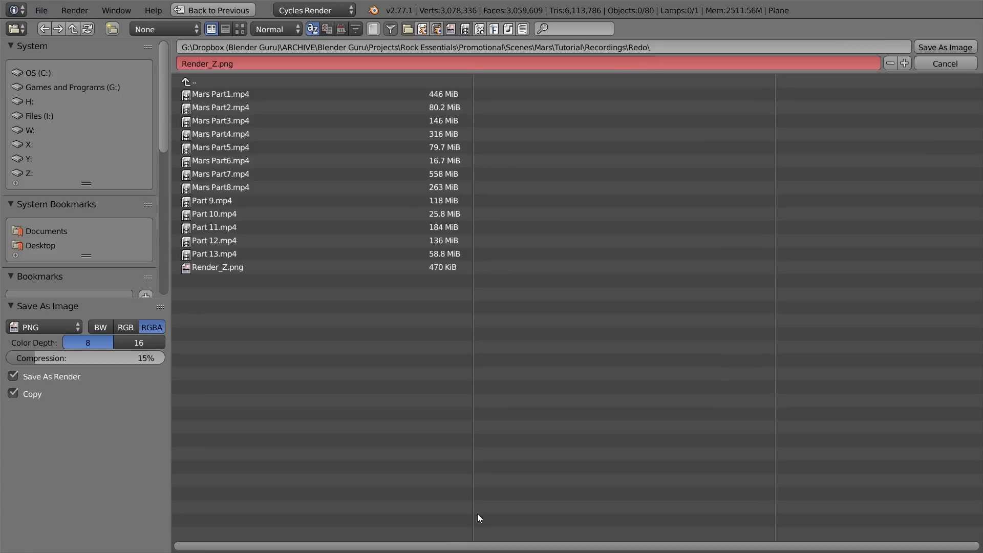
{"action": "left_click", "coordinate": [219, 62]}
{"action": "left_click_drag", "start_coordinate": [218, 62], "coordinate": [207, 61]}
{"action": "key", "text": "BackSpace"}
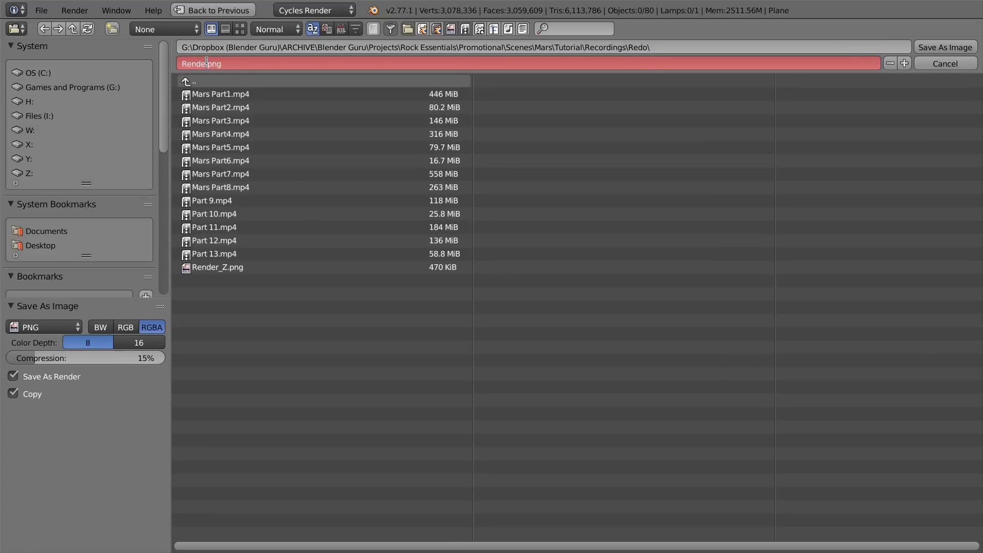
{"action": "type", "text": "r"}
{"action": "key", "text": "Return"}
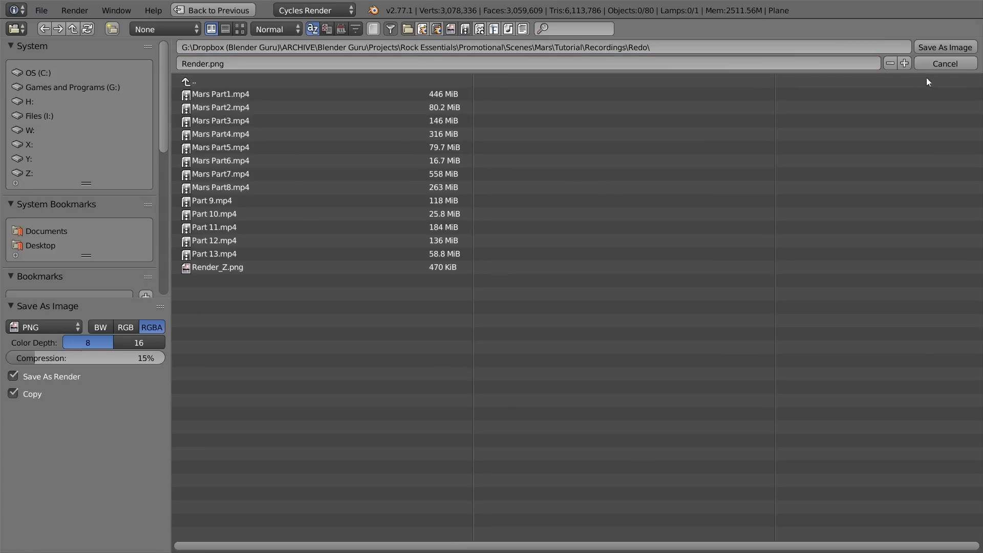
{"action": "left_click", "coordinate": [945, 47]}
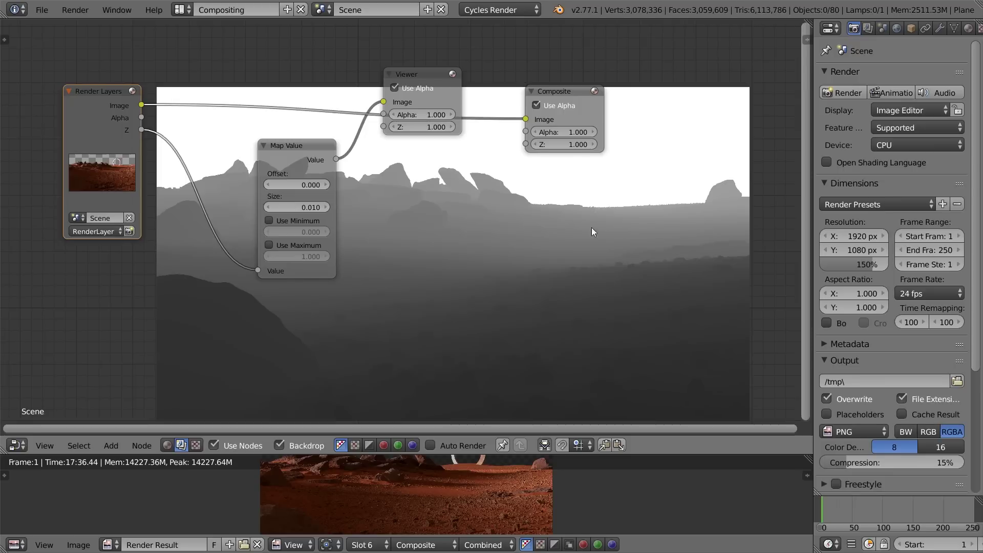
Switch to Photoshop and browse for files to open in the Tutorial\Recordings\Redo folder
{"action": "middle_click_drag", "start_coordinate": [560, 217], "coordinate": [474, 190]}
{"action": "key", "text": "alt+Tab"}
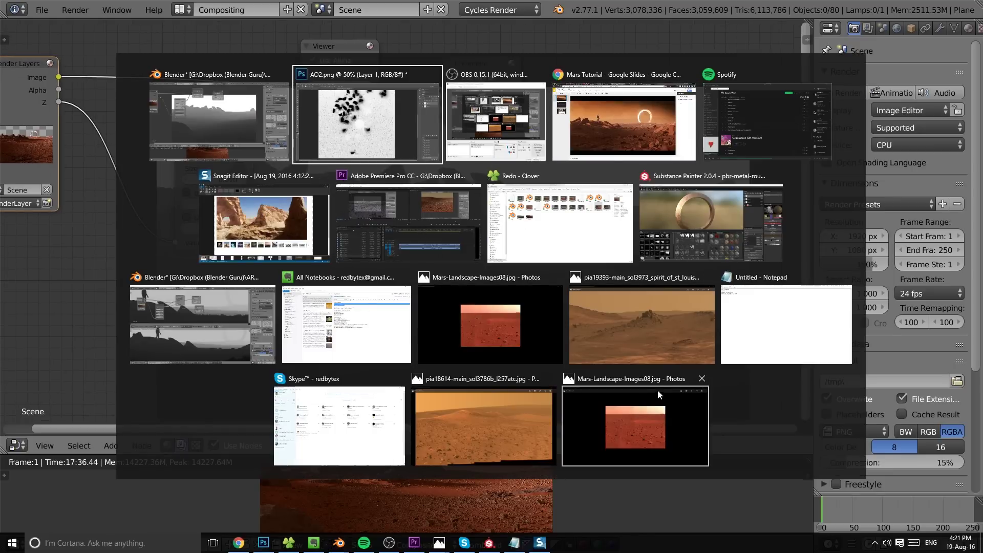
{"action": "left_click", "coordinate": [362, 128]}
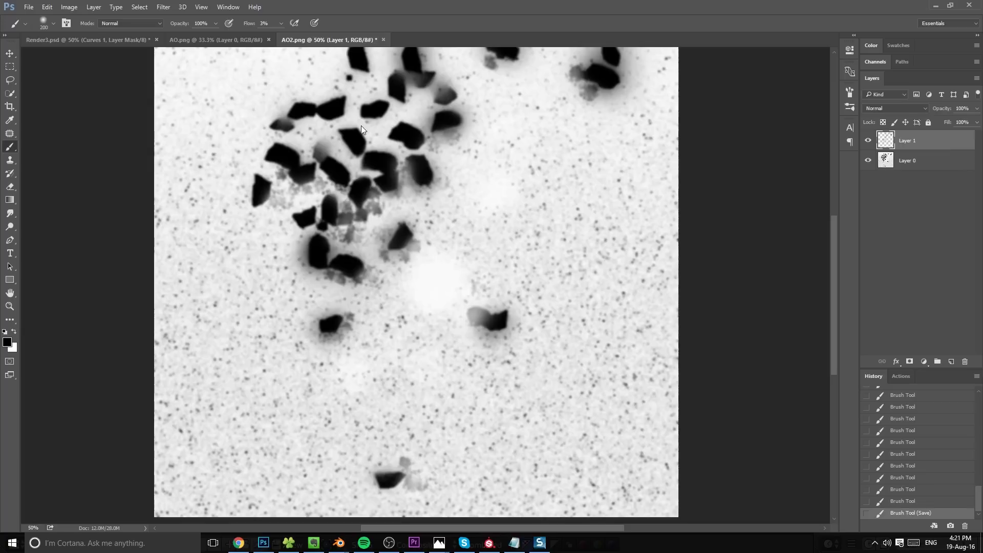
{"action": "left_click", "coordinate": [28, 7]}
{"action": "left_click", "coordinate": [40, 28]}
{"action": "left_click", "coordinate": [547, 24]}
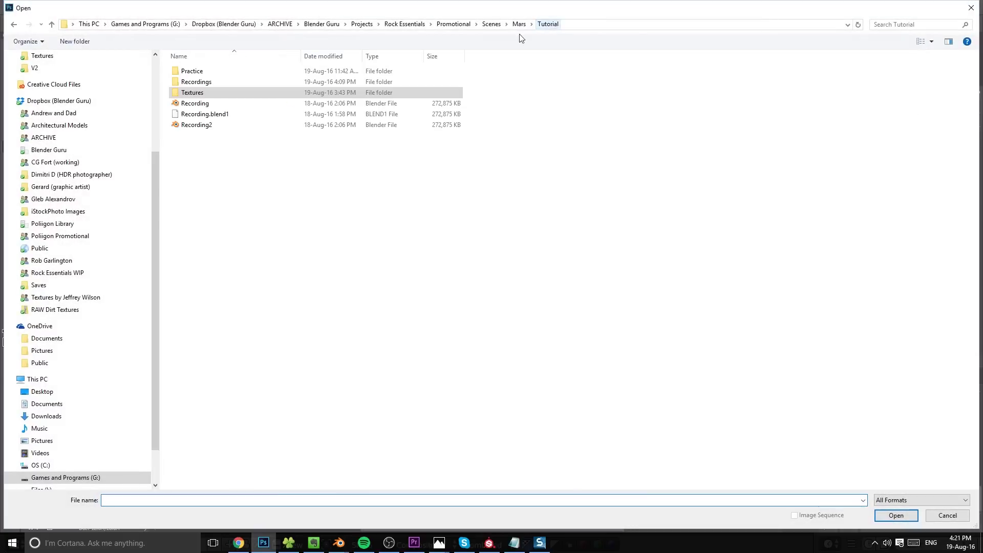
{"action": "left_click", "coordinate": [205, 83]}
{"action": "double_click", "coordinate": [205, 83]}
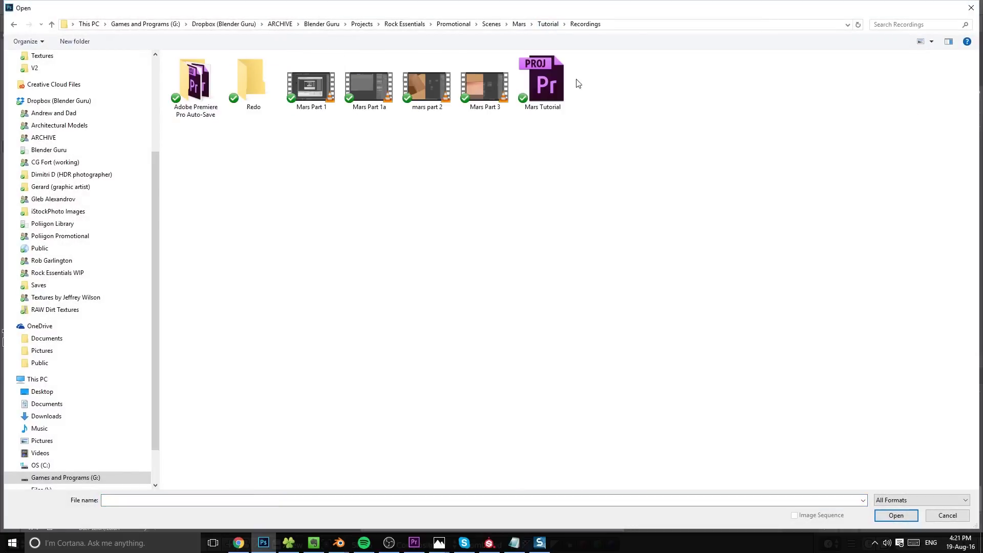
{"action": "left_click", "coordinate": [549, 25]}
{"action": "double_click", "coordinate": [191, 73]}
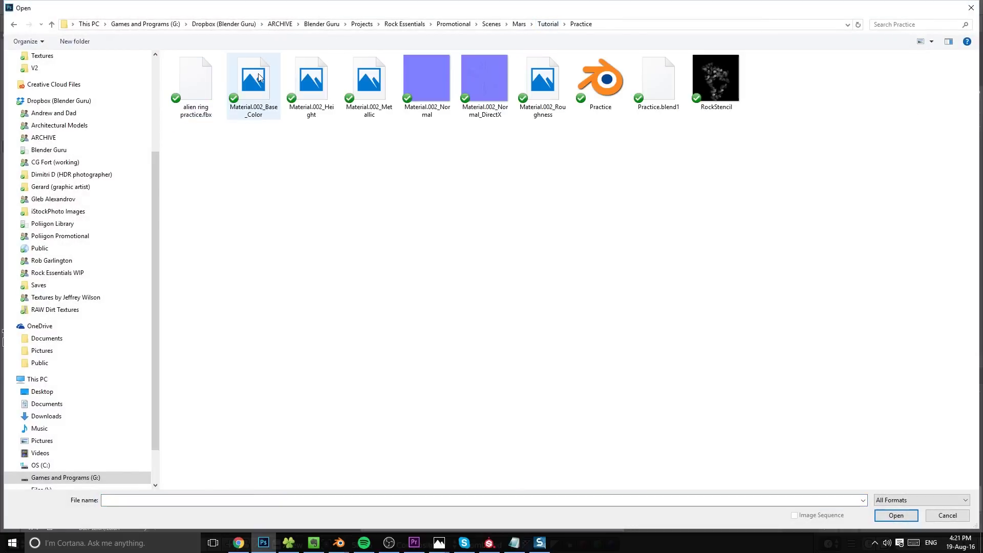
{"action": "left_click", "coordinate": [547, 24]}
{"action": "double_click", "coordinate": [203, 82]}
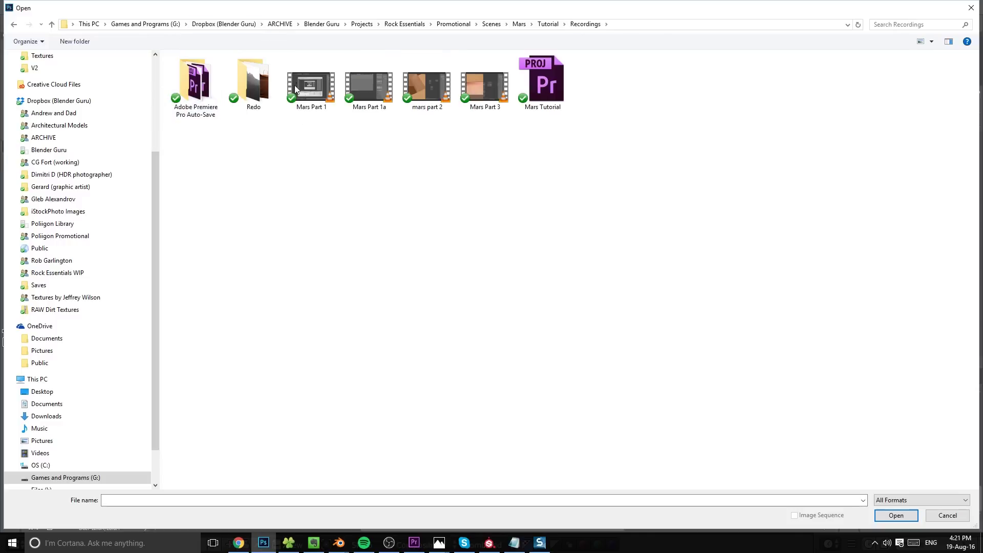
{"action": "left_click", "coordinate": [251, 94]}
{"action": "double_click", "coordinate": [251, 94]}
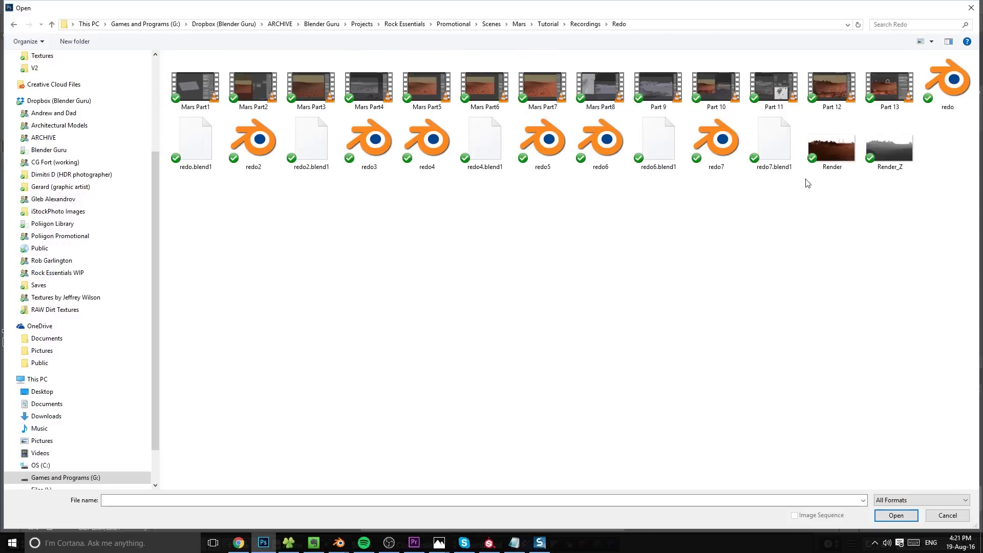
Open the Render and Render_Z images together
{"action": "left_click", "coordinate": [840, 140]}
{"action": "left_click", "coordinate": [890, 143], "text": "ctrl"}
{"action": "left_click", "coordinate": [910, 516]}
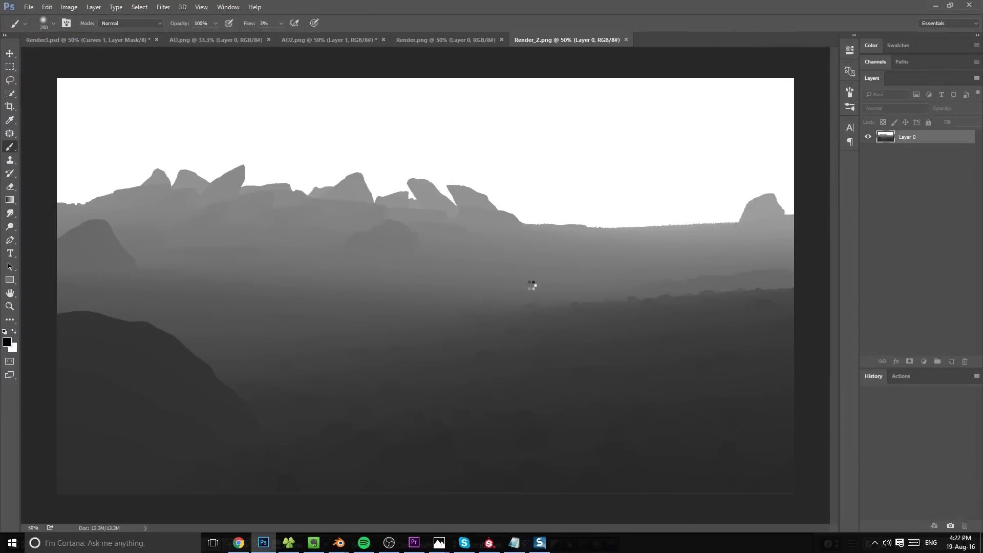
Copy the whole Render_Z image and paste it as a new layer above the render in Render.png
{"action": "left_click", "coordinate": [486, 41]}
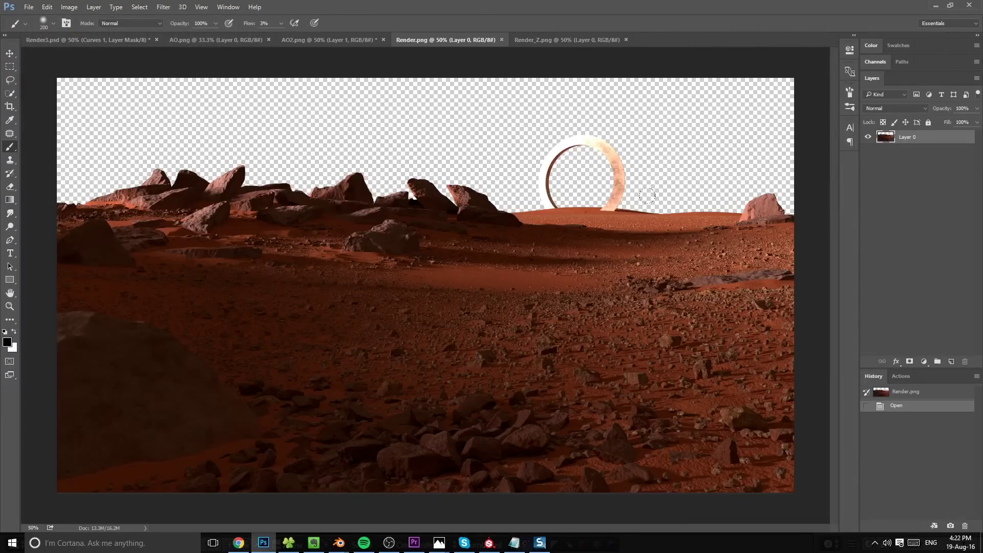
{"action": "left_click", "coordinate": [561, 41]}
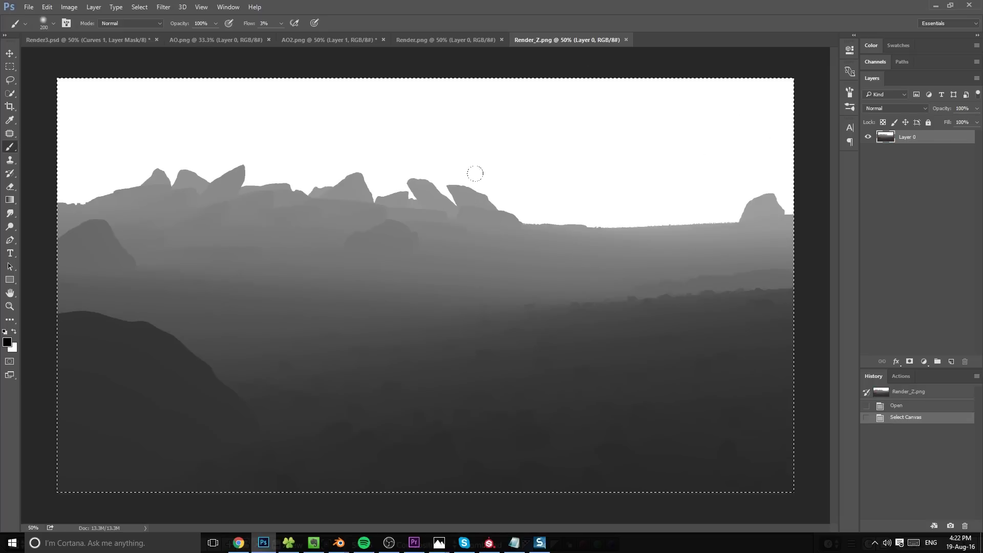
{"action": "left_click", "coordinate": [468, 40]}
{"action": "key", "text": "ctrl+v"}
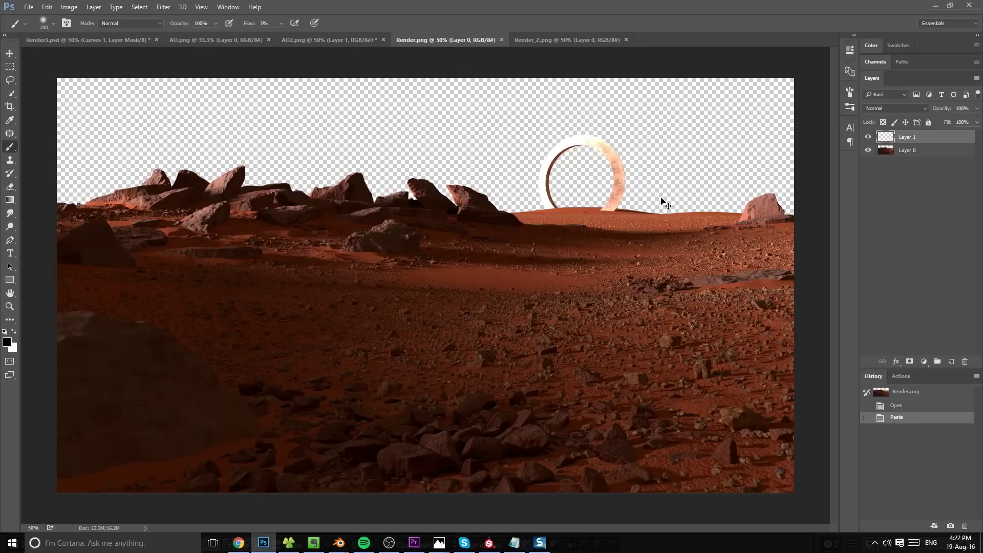
{"action": "left_click", "coordinate": [9, 53]}
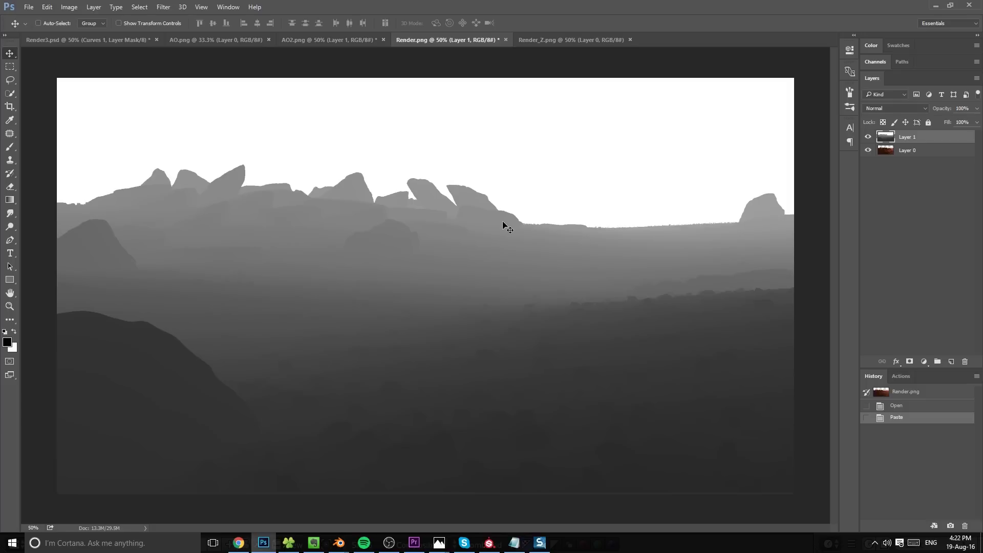
Close the Render_Z.png document and keep Render.png open
{"action": "left_click", "coordinate": [528, 40]}
{"action": "left_click", "coordinate": [476, 40]}
{"action": "left_click", "coordinate": [607, 41]}
{"action": "left_click", "coordinate": [630, 40]}
Toggle the pasted depth layer's visibility to compare, and set its blending mode to Screen
{"action": "left_click", "coordinate": [869, 137]}
{"action": "left_click", "coordinate": [868, 138]}
{"action": "left_click", "coordinate": [918, 108]}
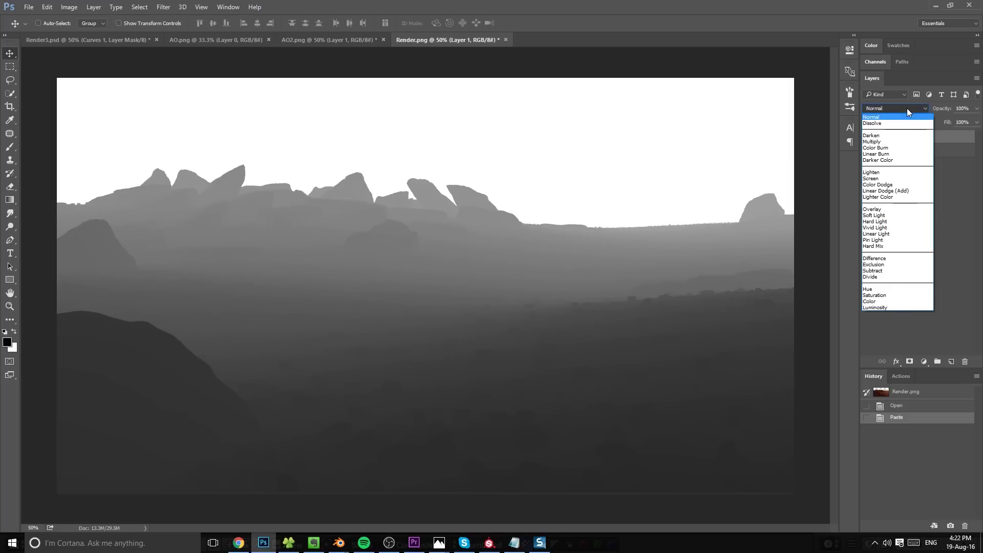
{"action": "left_click", "coordinate": [884, 179]}
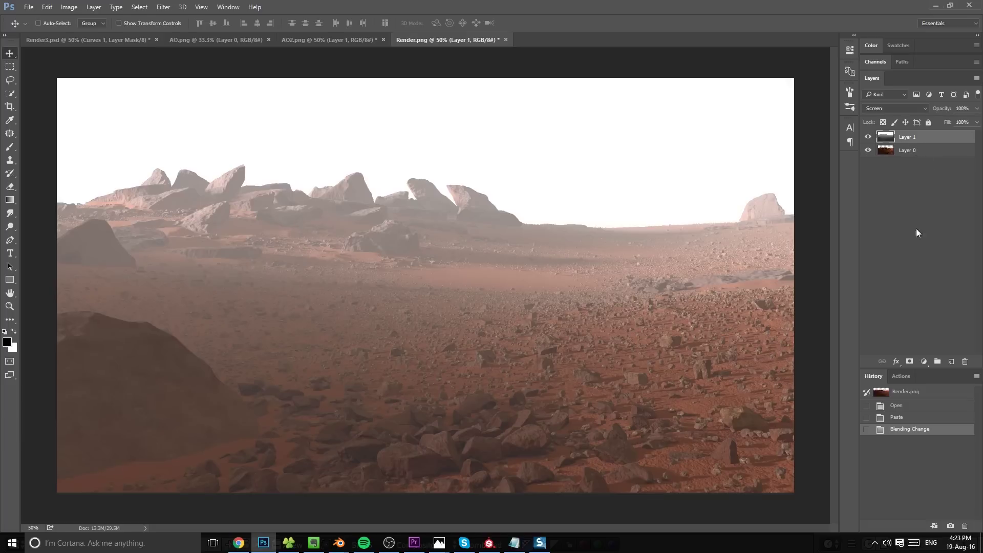
Add a Curves adjustment layer above the depth layer and show its Red channel
{"action": "left_click", "coordinate": [896, 362]}
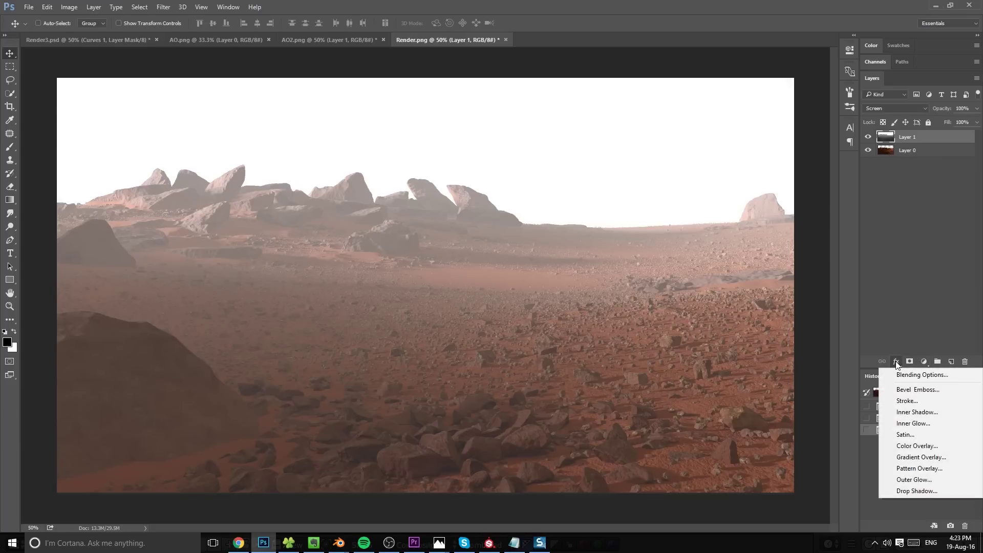
{"action": "left_click", "coordinate": [924, 361]}
{"action": "left_click", "coordinate": [924, 361]}
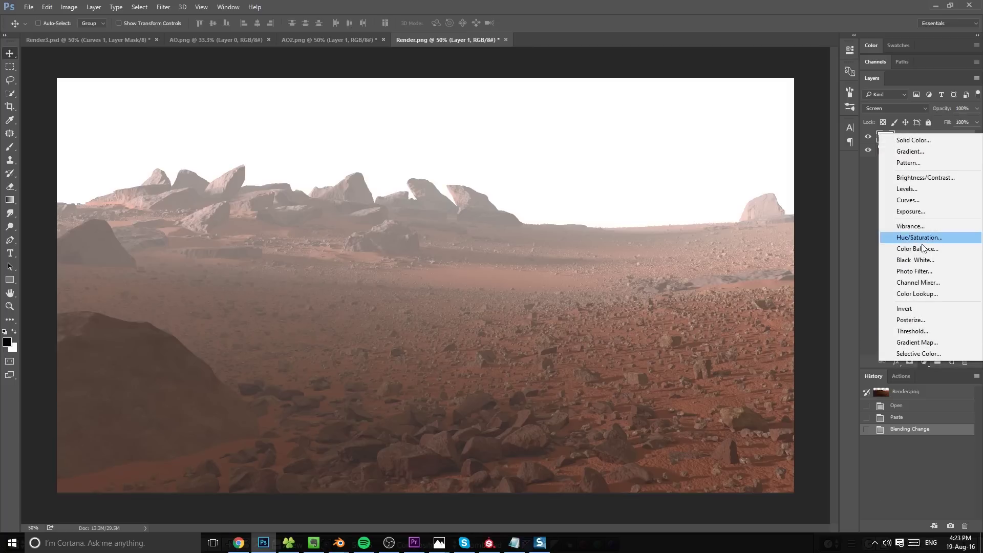
{"action": "left_click", "coordinate": [916, 201]}
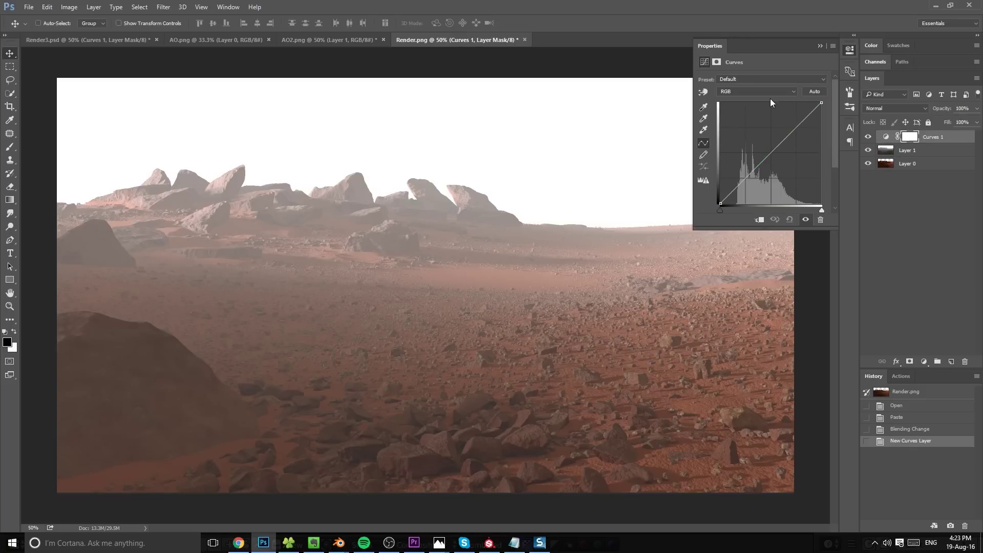
{"action": "left_click", "coordinate": [751, 91]}
{"action": "left_click", "coordinate": [736, 107]}
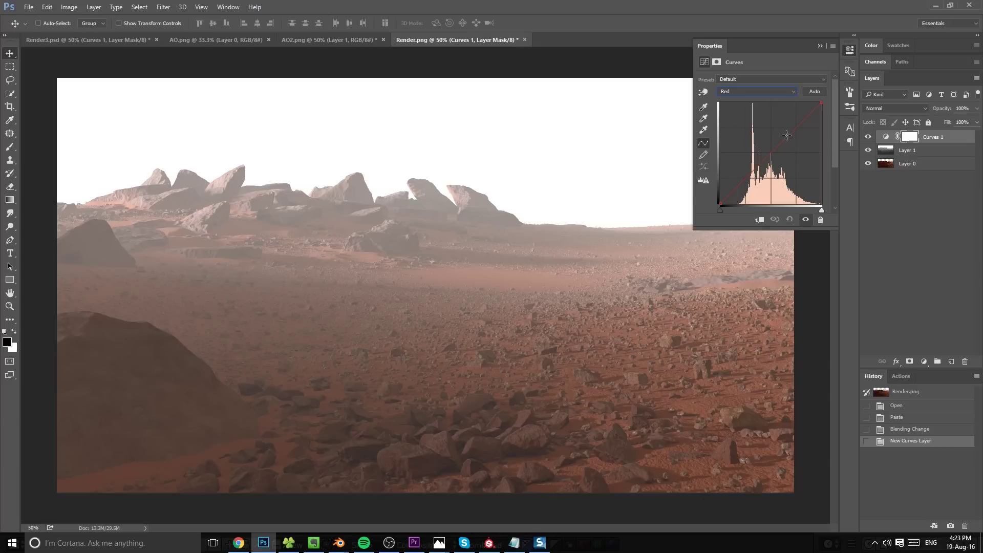
Raise the midtones of the Curves layer's Green channel slightly, keeping the adjustment layer in place
{"action": "left_click", "coordinate": [755, 92]}
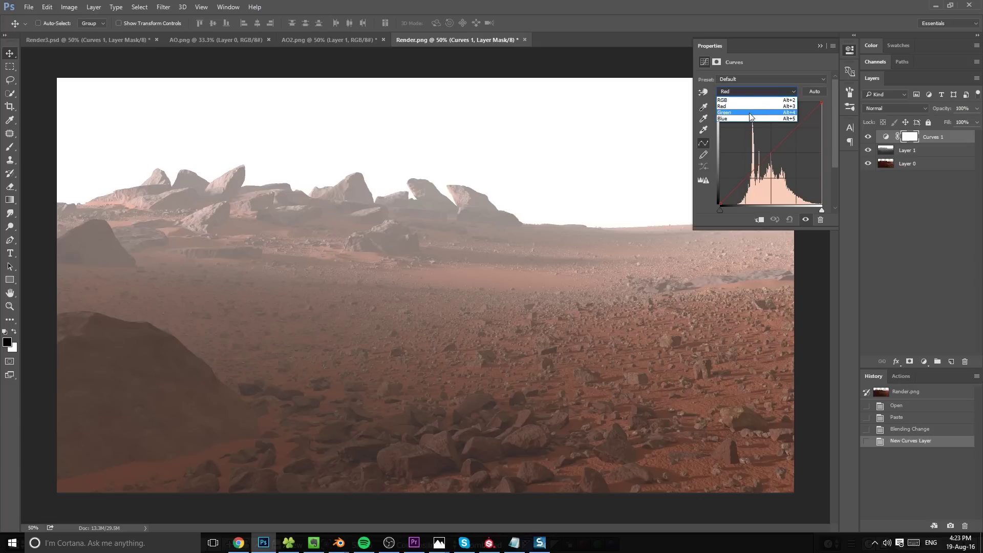
{"action": "left_click", "coordinate": [749, 113]}
{"action": "left_click", "coordinate": [777, 145]}
{"action": "left_click_drag", "start_coordinate": [777, 146], "coordinate": [774, 144]}
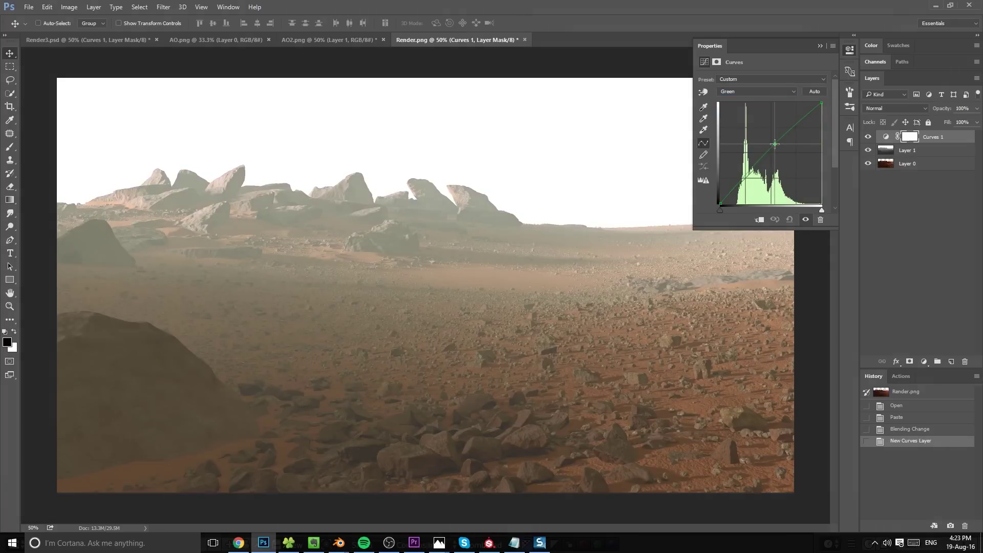
{"action": "left_click", "coordinate": [820, 219]}
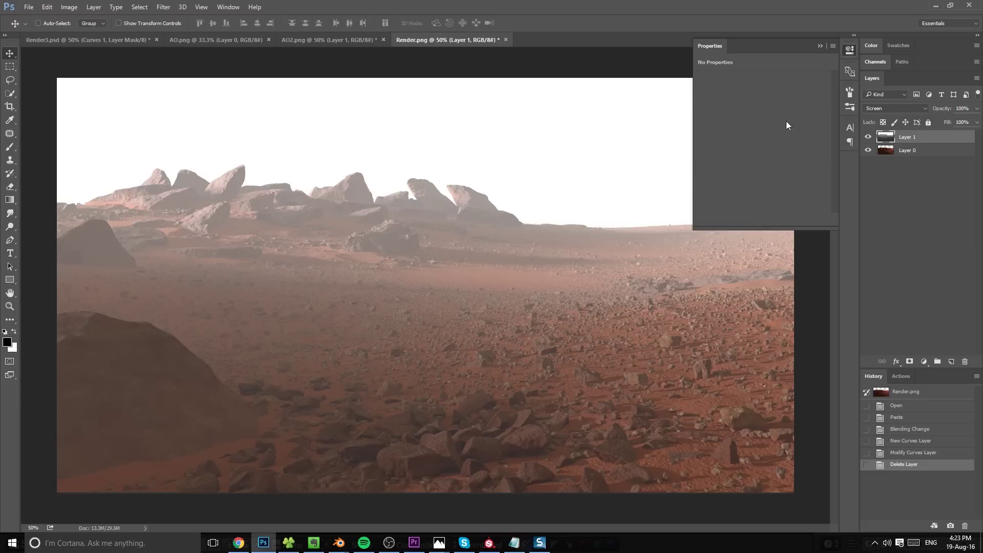
{"action": "key", "text": "ctrl+z"}
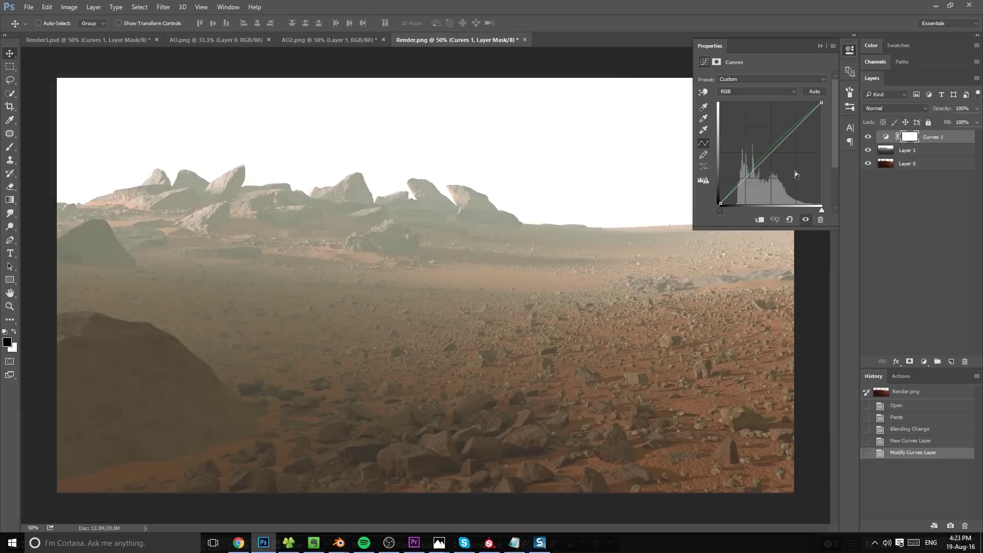
Lower the midtones of the Curves layer's Blue channel slightly, then return to the RGB composite curve and collapse its properties
{"action": "left_click", "coordinate": [756, 93]}
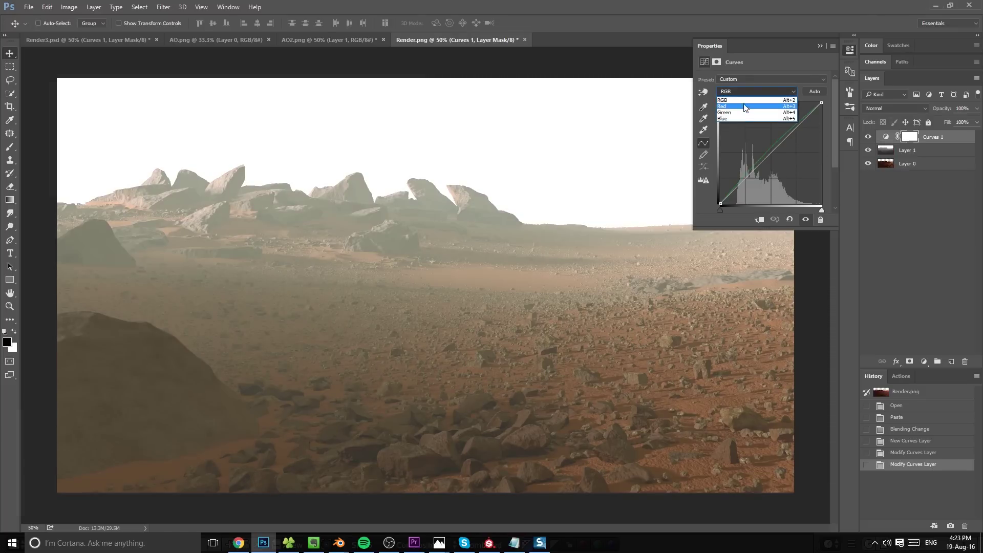
{"action": "left_click", "coordinate": [742, 113]}
{"action": "left_click", "coordinate": [728, 92]}
{"action": "left_click", "coordinate": [723, 119]}
{"action": "left_click_drag", "start_coordinate": [775, 146], "coordinate": [779, 151]}
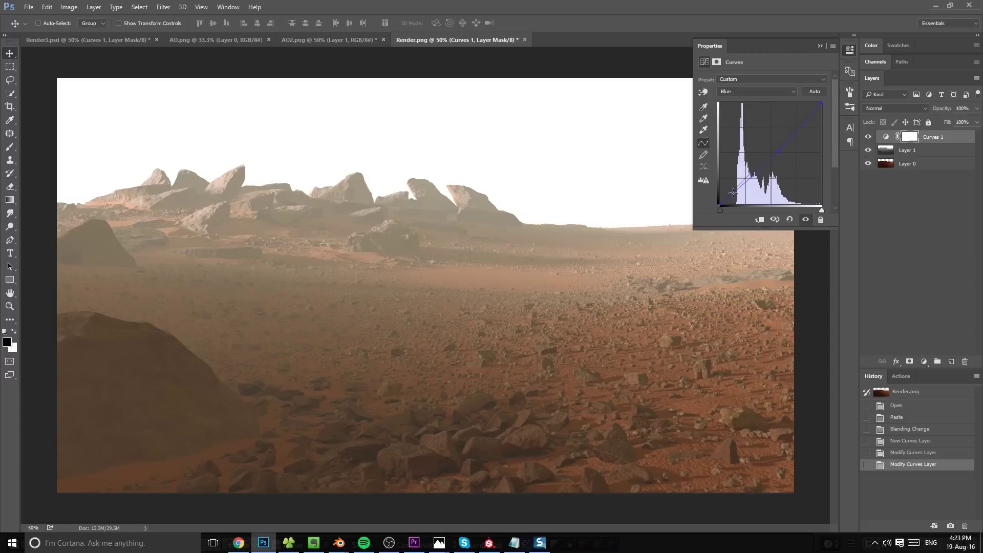
{"action": "left_click_drag", "start_coordinate": [778, 152], "coordinate": [779, 152]}
{"action": "left_click", "coordinate": [774, 92]}
{"action": "left_click", "coordinate": [783, 97]}
{"action": "left_click", "coordinate": [850, 50]}
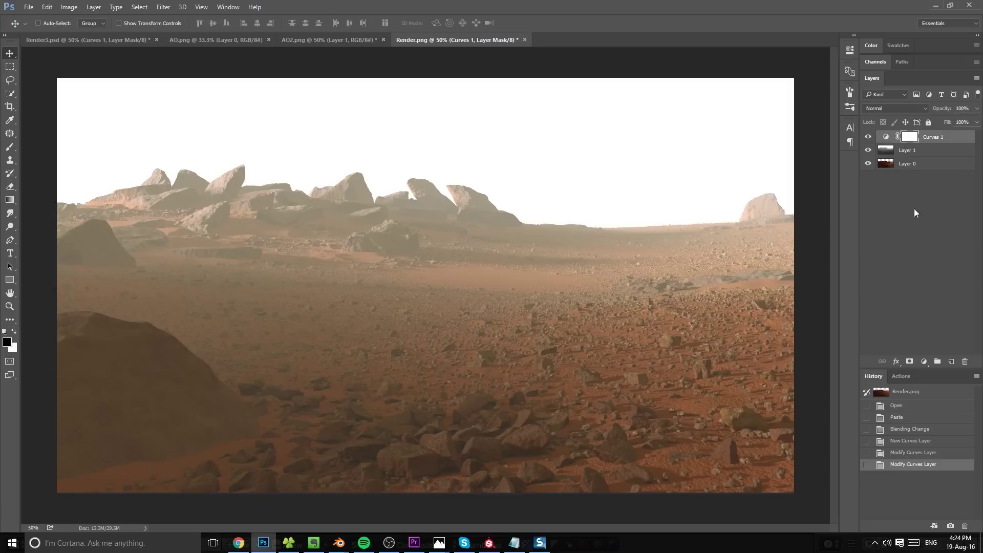
Clip the Curves 1 adjustment to the depth layer below it and toggle its visibility to compare
{"action": "right_click", "coordinate": [936, 137]}
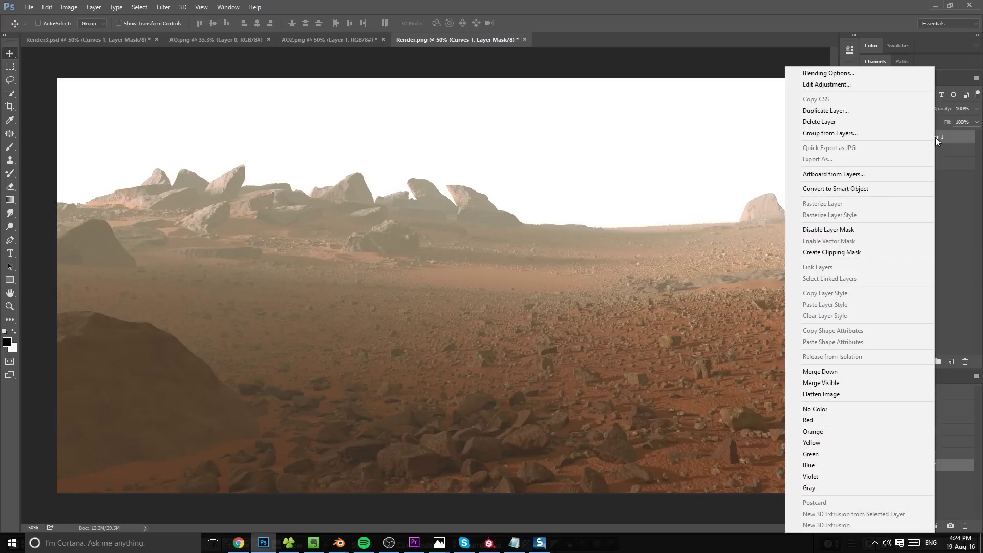
{"action": "left_click", "coordinate": [875, 252]}
{"action": "left_click", "coordinate": [868, 137]}
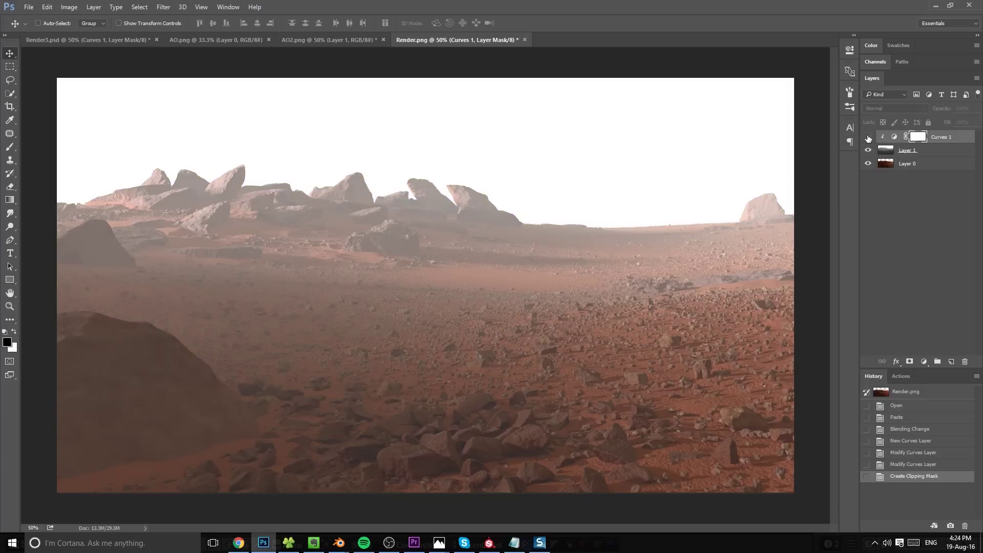
{"action": "left_click", "coordinate": [868, 138]}
Toggle the visibility of Layer 0 to compare, and lower the opacity of depth Layer 1 to 47%
{"action": "left_click", "coordinate": [885, 153]}
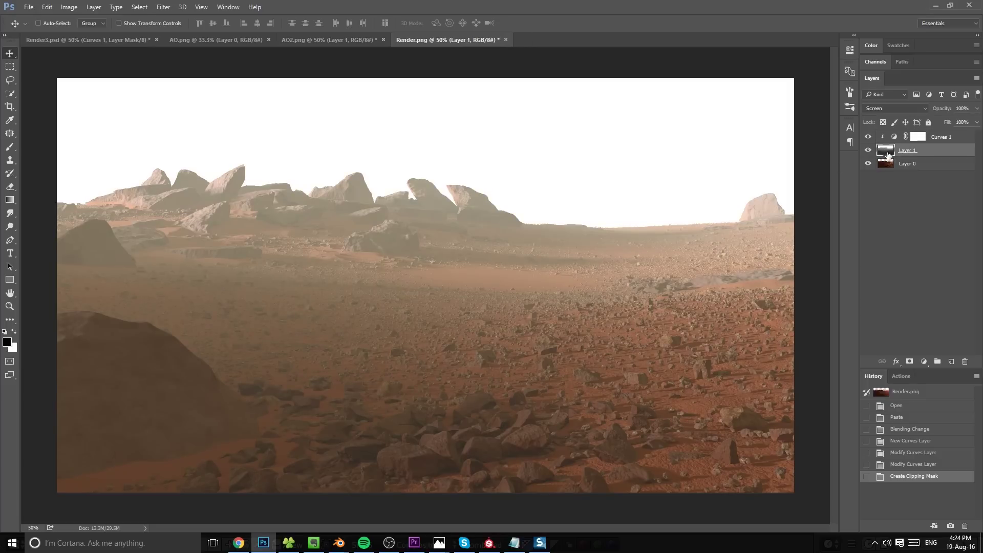
{"action": "left_click", "coordinate": [868, 164]}
{"action": "left_click", "coordinate": [868, 163]}
{"action": "left_click_drag", "start_coordinate": [942, 110], "coordinate": [915, 108]}
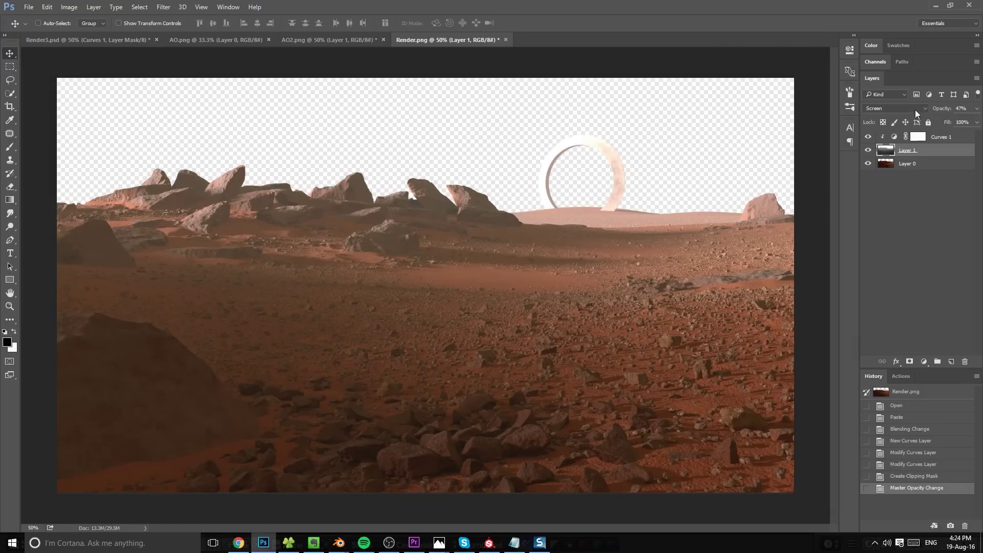
Make Layer 0 active and set the background colour to warm yellow #ecca62
{"action": "key", "text": "z"}
{"action": "key", "text": "b"}
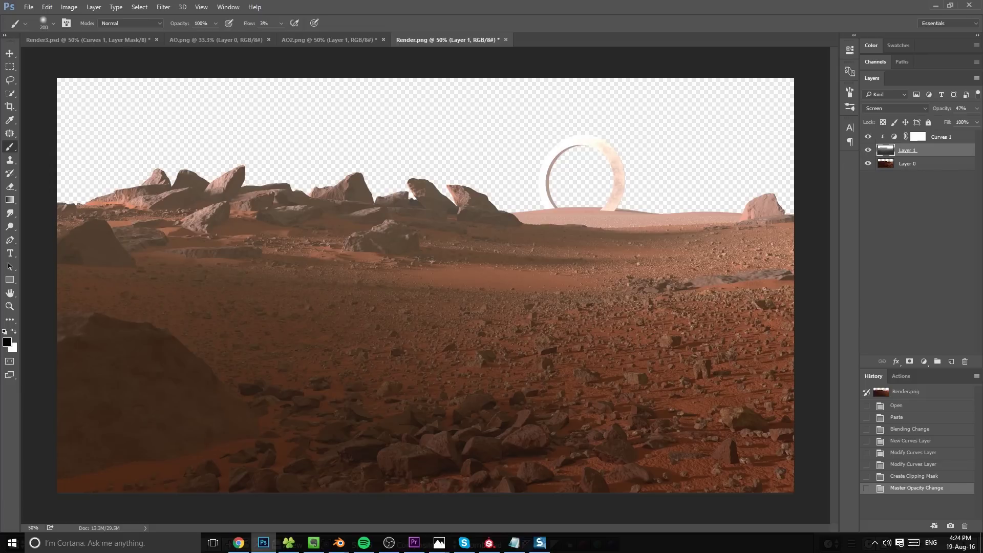
{"action": "key", "text": "alt+bracketleft"}
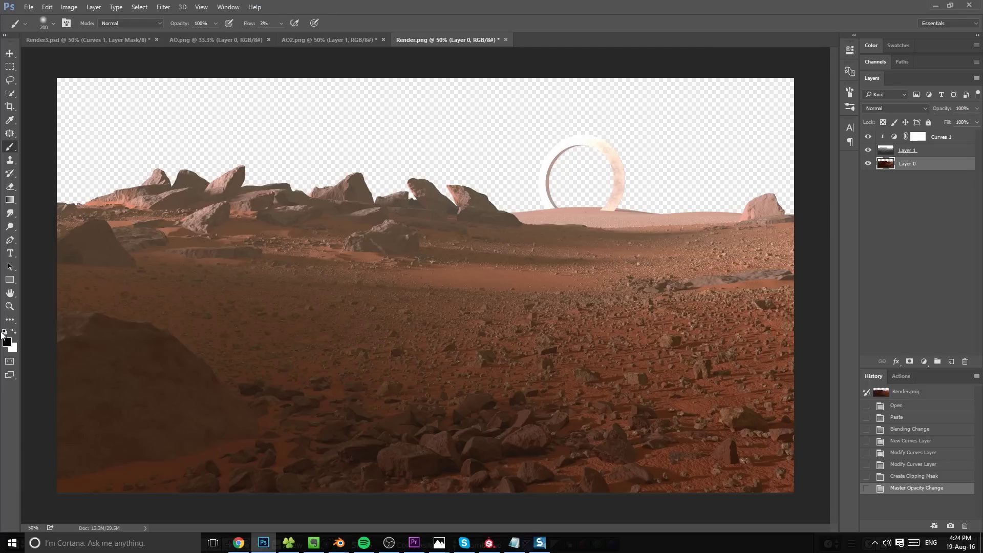
{"action": "left_click", "coordinate": [13, 348]}
{"action": "left_click_drag", "start_coordinate": [610, 248], "coordinate": [611, 232]}
{"action": "mouse_move", "coordinate": [554, 124]}
{"action": "left_mouse_down"}
{"action": "mouse_move", "coordinate": [551, 114]}
{"action": "mouse_move", "coordinate": [548, 127]}
{"action": "left_mouse_up"}
{"action": "left_click", "coordinate": [702, 113]}
Add a new layer beneath Layer 0 and fill it with the yellow background colour
{"action": "key", "text": "b"}
{"action": "key", "text": "ctrl+shift+alt+n"}
{"action": "left_click_drag", "start_coordinate": [929, 171], "coordinate": [932, 185]}
{"action": "key", "text": "ctrl+BackSpace"}
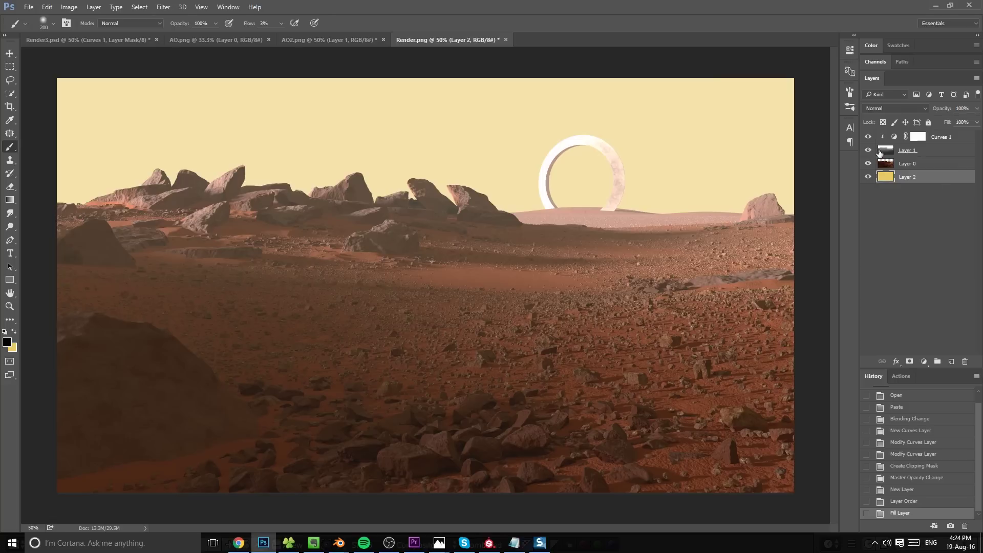
Choose a darker shade of the same yellow and brush it softly along the top of the sky on Layer 2
{"action": "key", "text": "bracketright"}
{"action": "key", "text": "x"}
{"action": "left_click", "coordinate": [7, 342]}
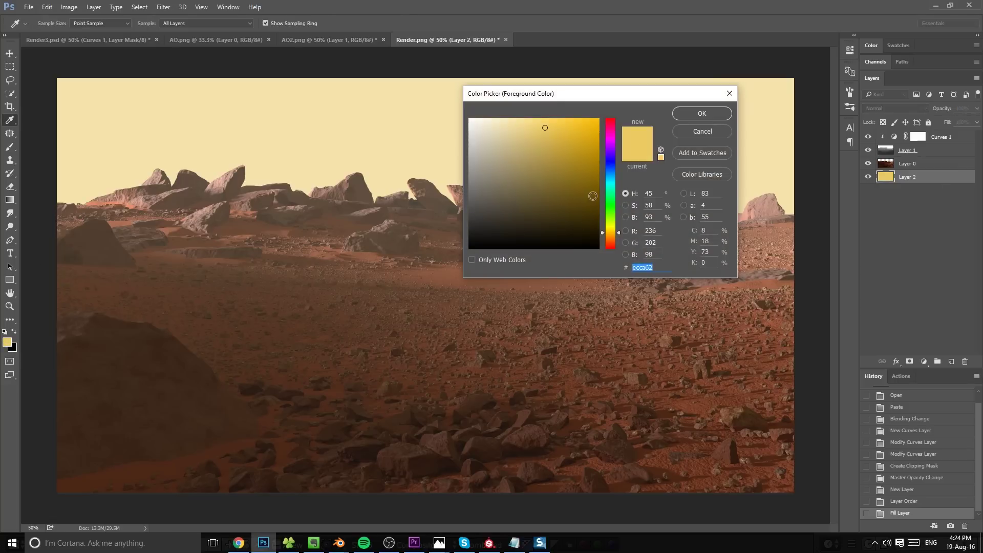
{"action": "left_click", "coordinate": [579, 170]}
{"action": "left_click", "coordinate": [697, 114]}
{"action": "key", "text": "bracketleft"}
{"action": "left_click_drag", "start_coordinate": [240, 46], "coordinate": [76, 43]}
{"action": "mouse_move", "coordinate": [307, 46]}
{"action": "left_mouse_down"}
{"action": "mouse_move", "coordinate": [542, 59]}
{"action": "mouse_move", "coordinate": [827, 39]}
{"action": "mouse_move", "coordinate": [256, 43]}
{"action": "left_mouse_up"}
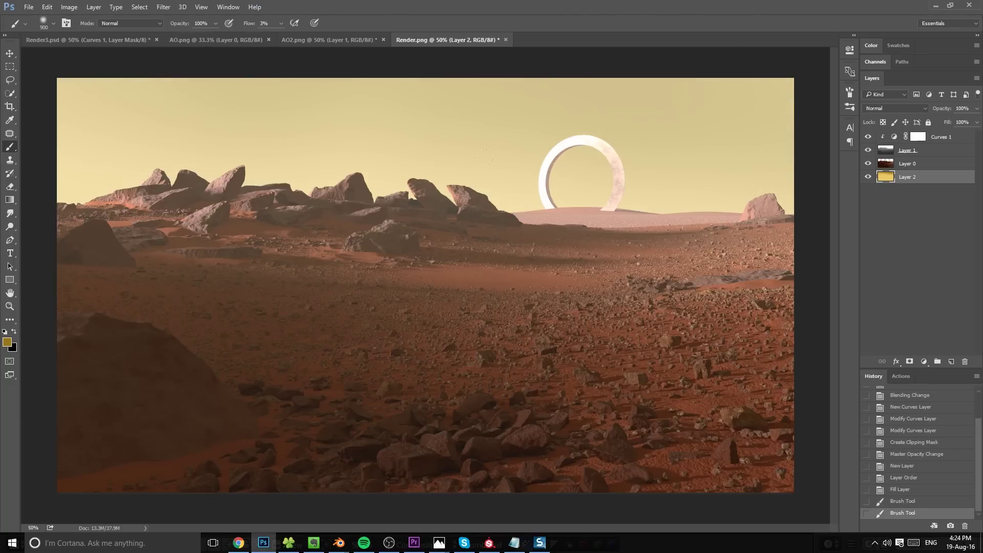
Preview pia18614-main_sol3786b_l257atc in the Mars Reference Photos folder and place it as a linked smart object above Layer 2
{"action": "key", "text": "bracketleft"}
{"action": "key", "text": "ctrl+shift+p"}
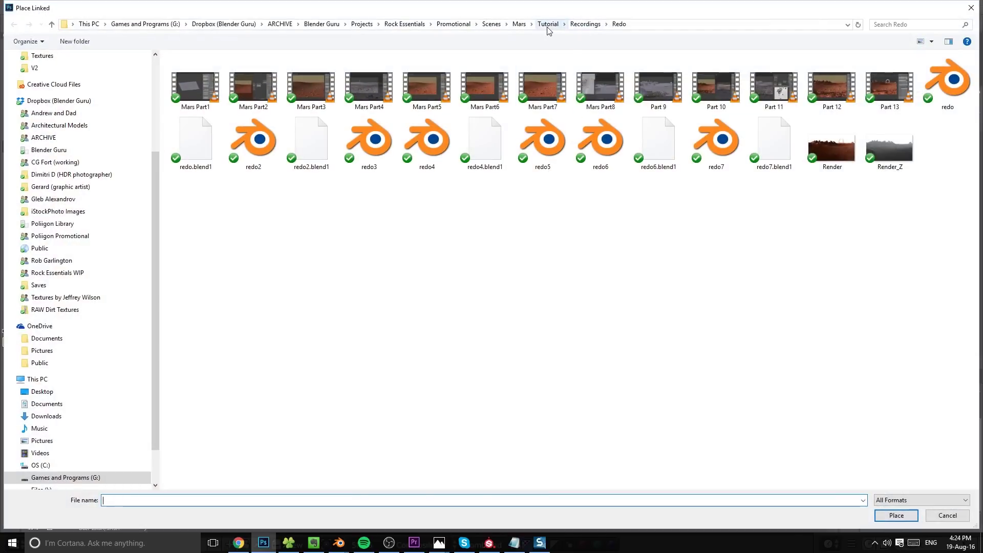
{"action": "left_click", "coordinate": [519, 24]}
{"action": "double_click", "coordinate": [196, 85]}
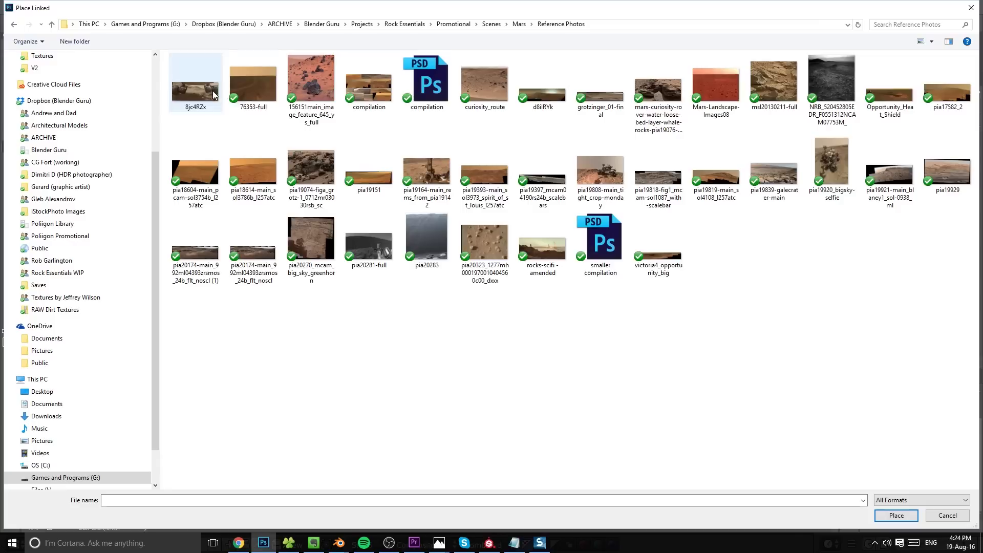
{"action": "left_click", "coordinate": [259, 168]}
{"action": "right_click", "coordinate": [260, 168]}
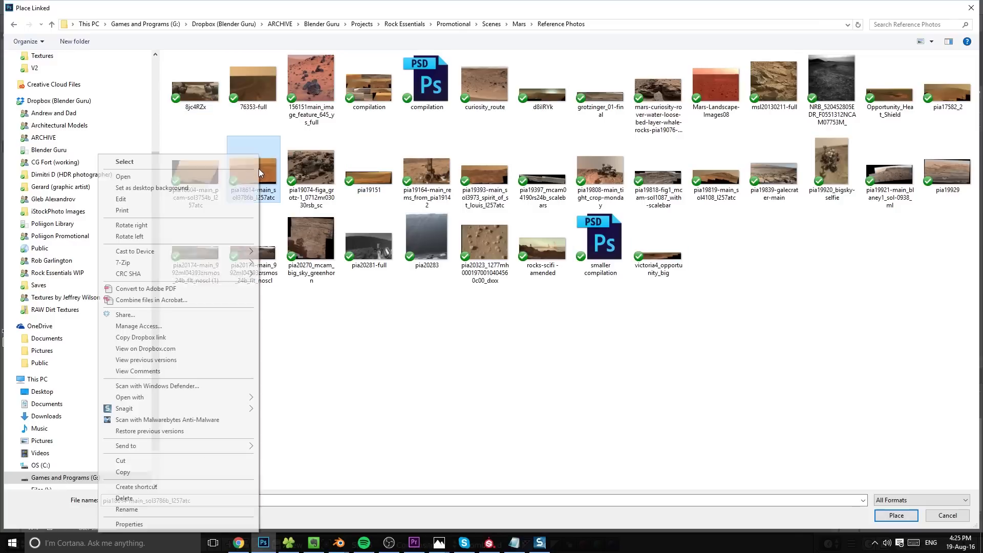
{"action": "left_click", "coordinate": [198, 177]}
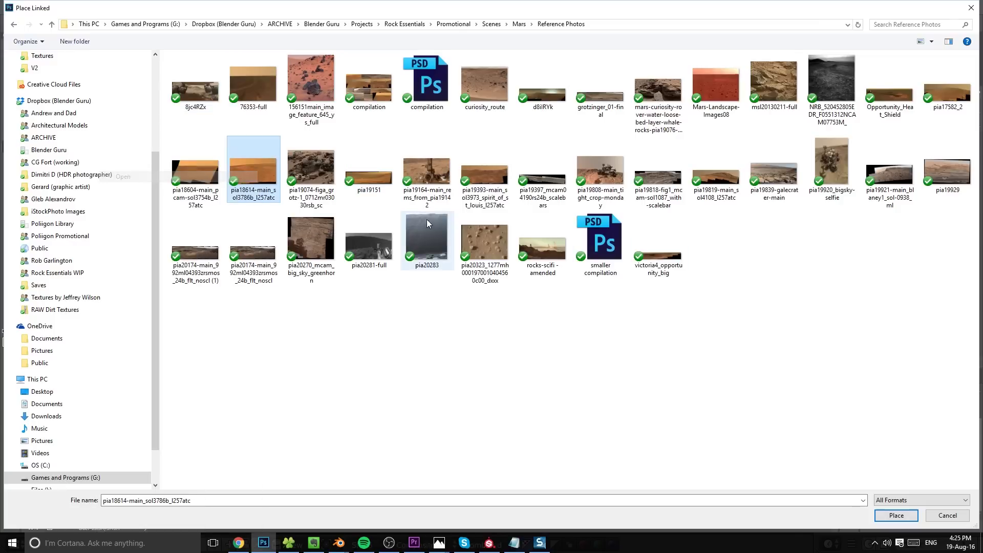
{"action": "left_click", "coordinate": [970, 9]}
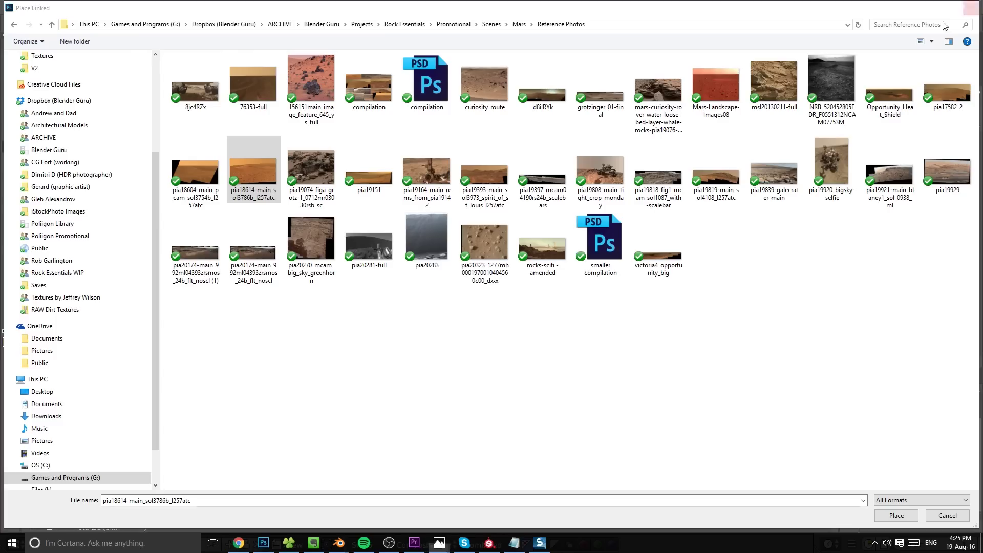
{"action": "left_click", "coordinate": [895, 515]}
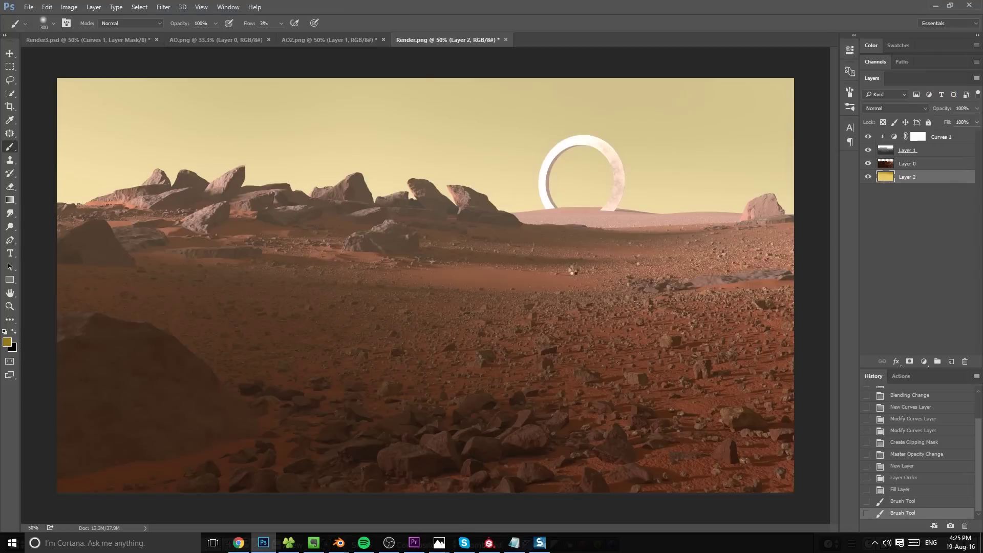
{"action": "key", "text": "Return"}
Hide the yellow sky layer, Layer 2, beneath the placed Mars photo
{"action": "left_click", "coordinate": [27, 7]}
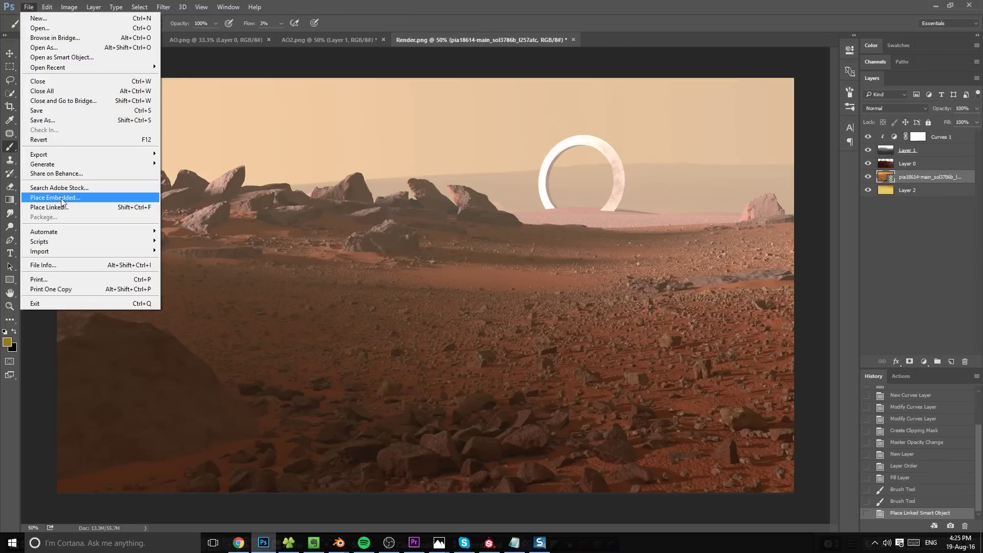
{"action": "left_click", "coordinate": [905, 267]}
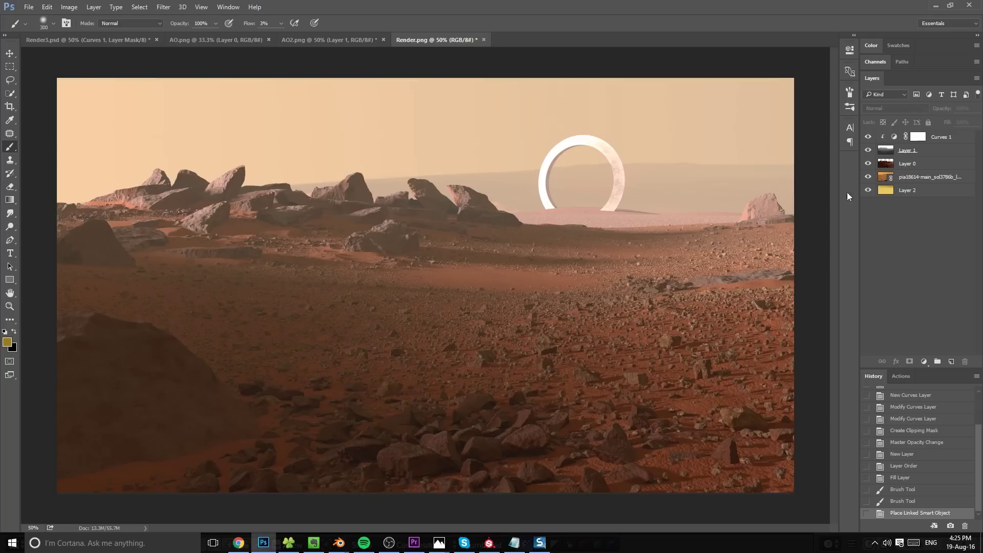
{"action": "left_click", "coordinate": [868, 190]}
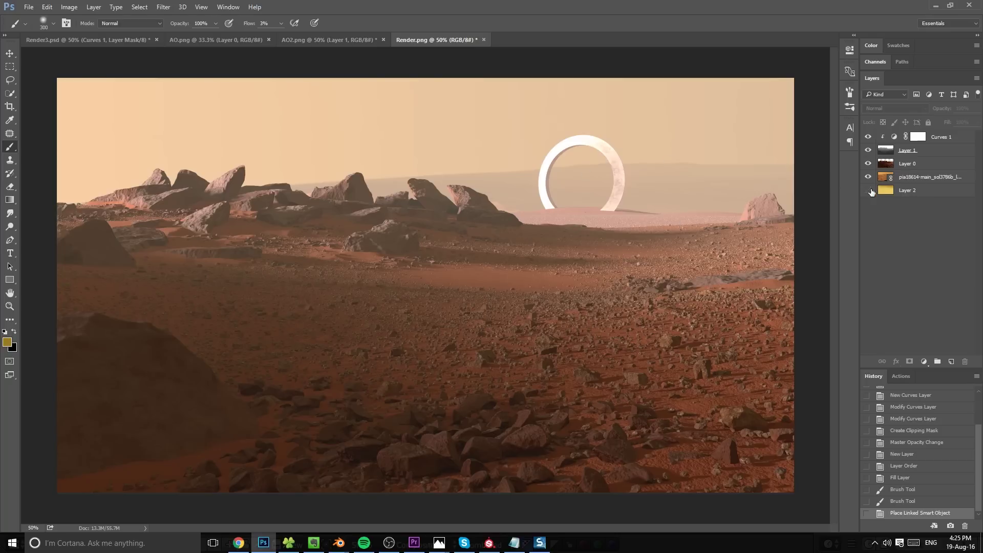
Scale the placed Mars photo up to about 104% from its upper-left corner and reposition its horizon behind the ring
{"action": "left_click", "coordinate": [935, 178]}
{"action": "left_click", "coordinate": [10, 53]}
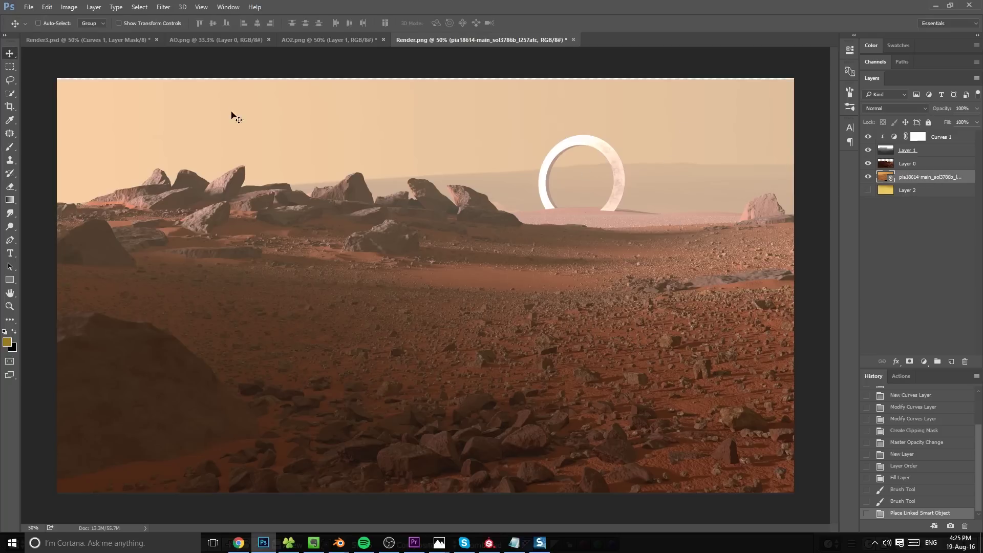
{"action": "key", "text": "ctrl+minus"}
{"action": "key", "text": "ctrl+t"}
{"action": "left_click_drag", "start_coordinate": [670, 423], "coordinate": [753, 466], "text": "shift"}
{"action": "left_click_drag", "start_coordinate": [693, 406], "coordinate": [692, 402]}
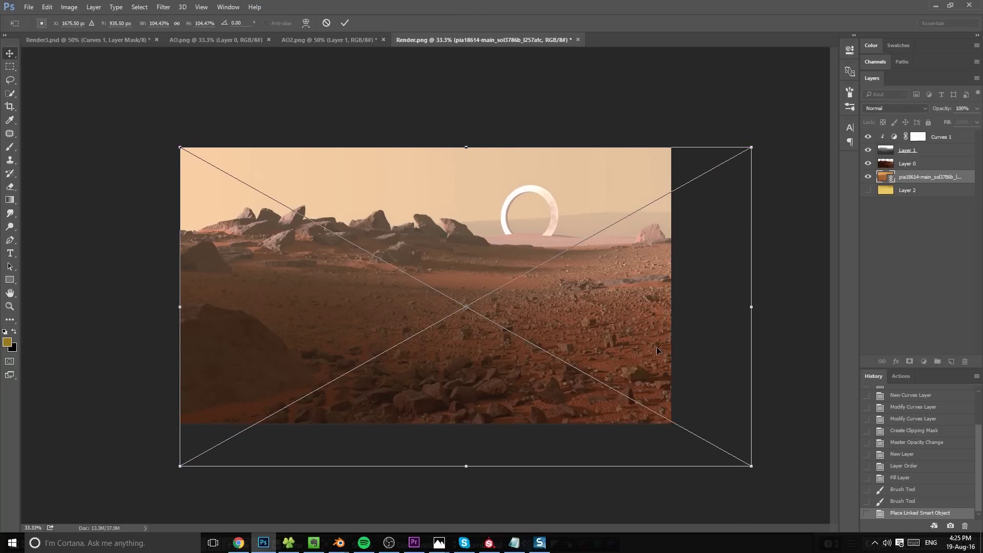
{"action": "key", "text": "Return"}
{"action": "key", "text": "ctrl+plus"}
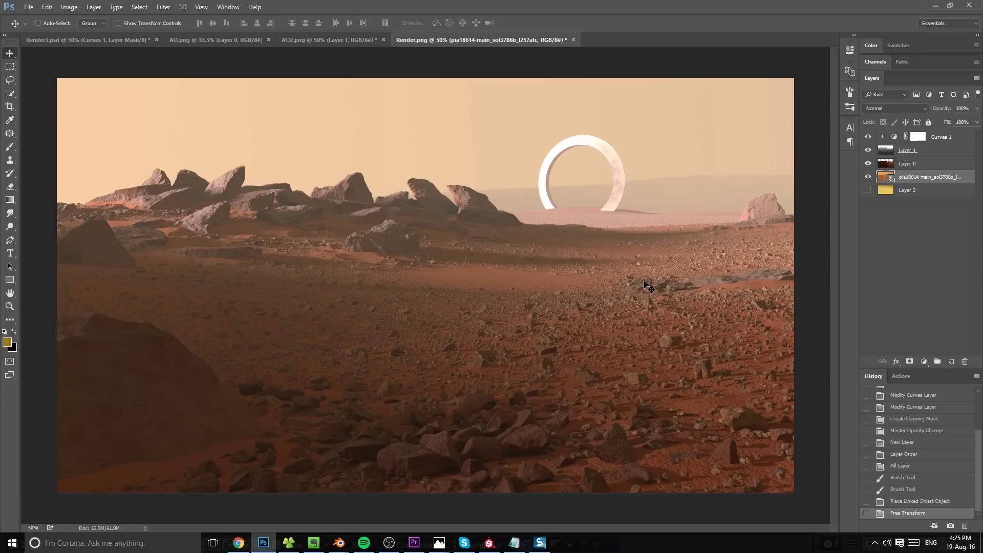
Compare the image with and without the depth haze on Layer 1 and lower that layer's opacity to 37%
{"action": "left_click", "coordinate": [867, 150]}
{"action": "left_click", "coordinate": [868, 150]}
{"action": "left_click", "coordinate": [886, 151]}
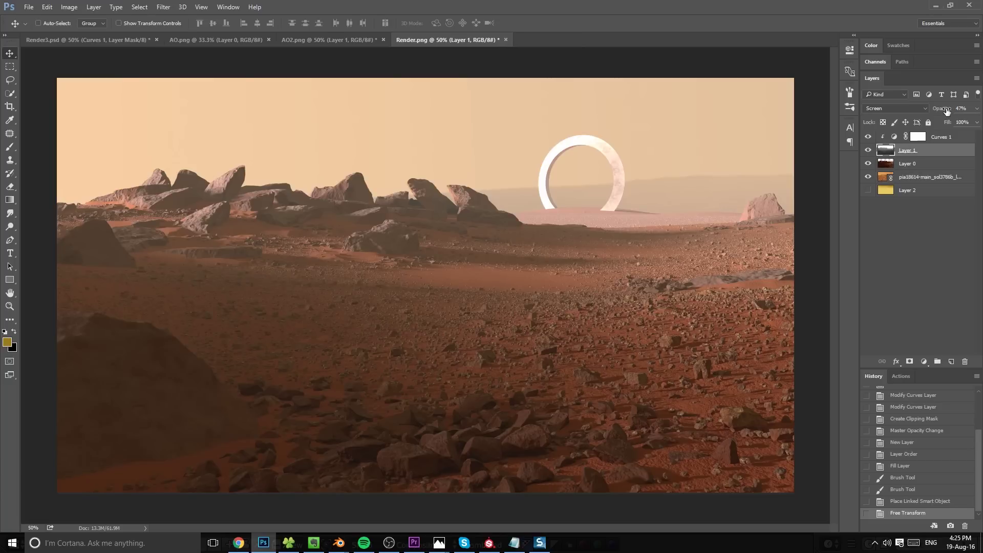
{"action": "left_click_drag", "start_coordinate": [946, 111], "coordinate": [938, 108]}
{"action": "left_click_drag", "start_coordinate": [939, 109], "coordinate": [941, 110]}
{"action": "left_click", "coordinate": [870, 151]}
{"action": "left_click", "coordinate": [870, 151]}
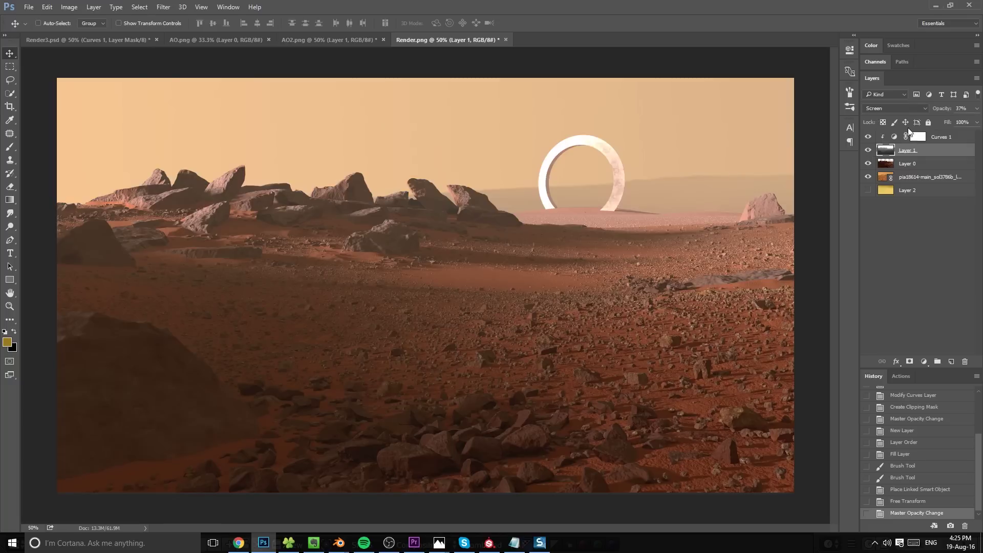
Add a layer mask to Layer 1 and paint black softly on it over the upper-left sky
{"action": "left_click", "coordinate": [909, 362]}
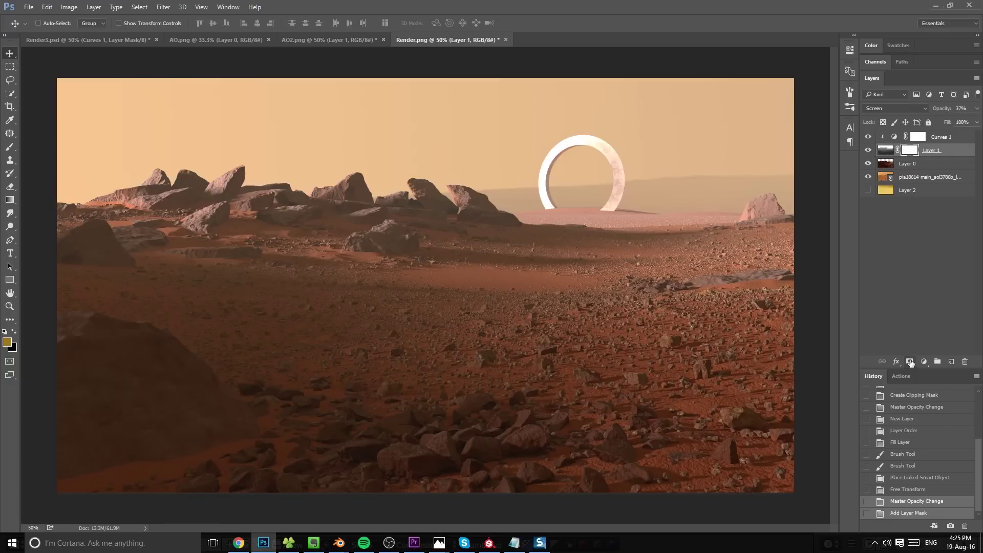
{"action": "key", "text": "b"}
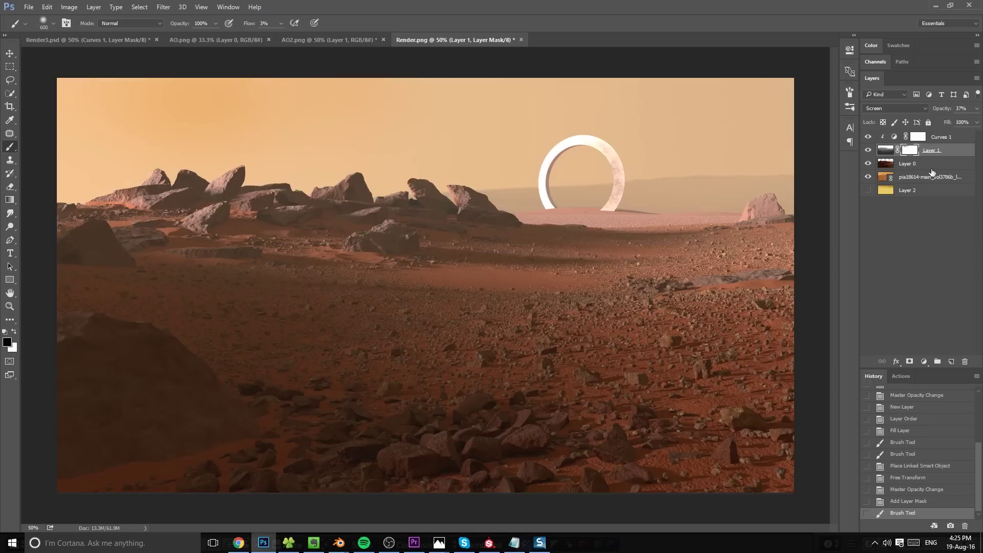
{"action": "right_click", "coordinate": [916, 154]}
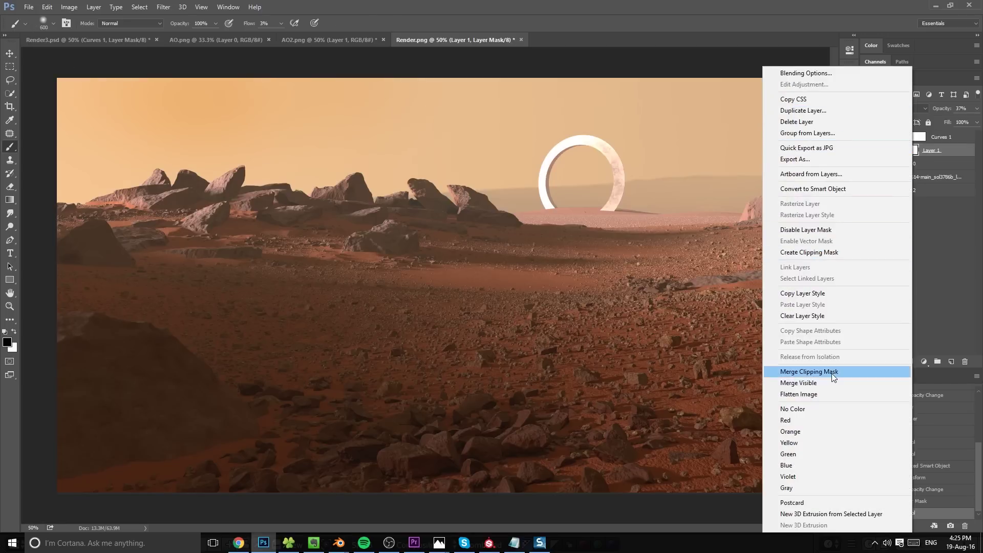
{"action": "left_click", "coordinate": [924, 309]}
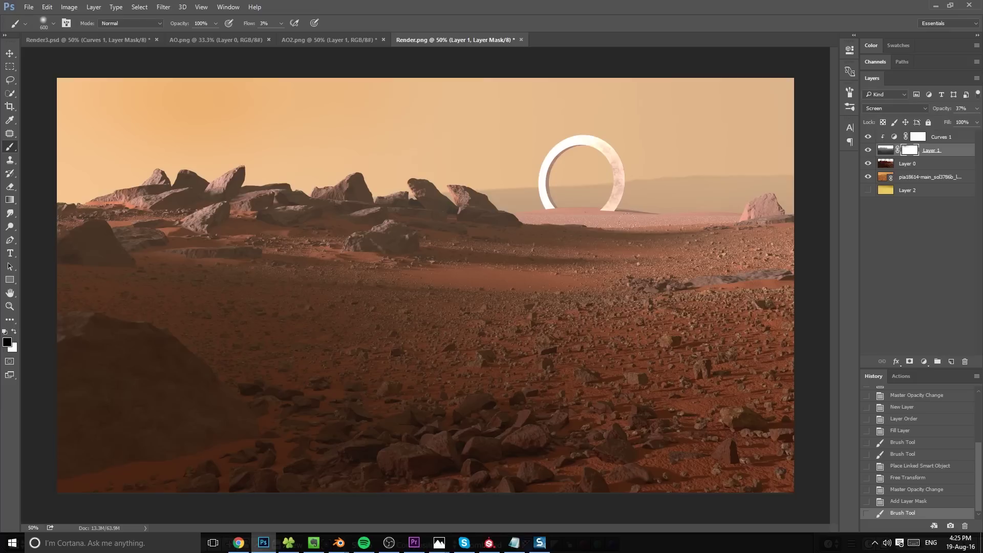
{"action": "key", "text": "m"}
{"action": "key", "text": "b"}
{"action": "right_click", "coordinate": [912, 149]}
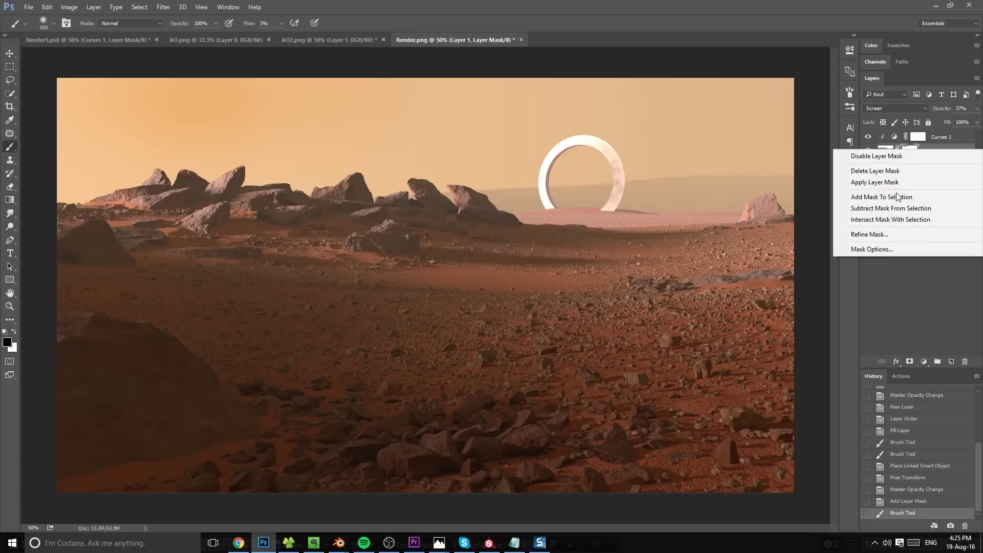
{"action": "key", "text": "Escape"}
{"action": "right_click", "coordinate": [886, 150]}
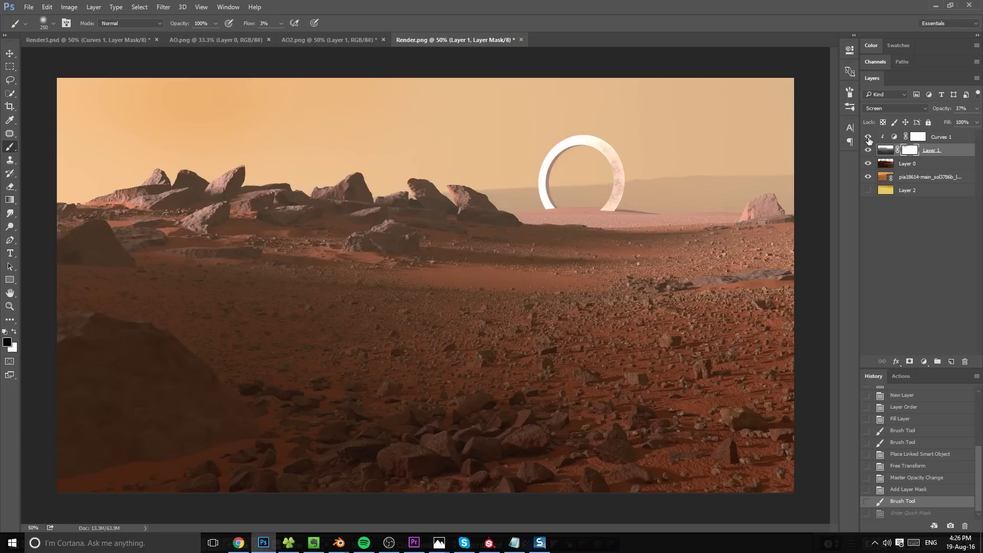
Hide Curves 1, Layer 0 and the placed photo to isolate Layer 1, and raise its opacity to 100%
{"action": "left_click", "coordinate": [868, 138]}
{"action": "left_click", "coordinate": [868, 164]}
{"action": "left_click", "coordinate": [868, 177]}
{"action": "left_click", "coordinate": [890, 152]}
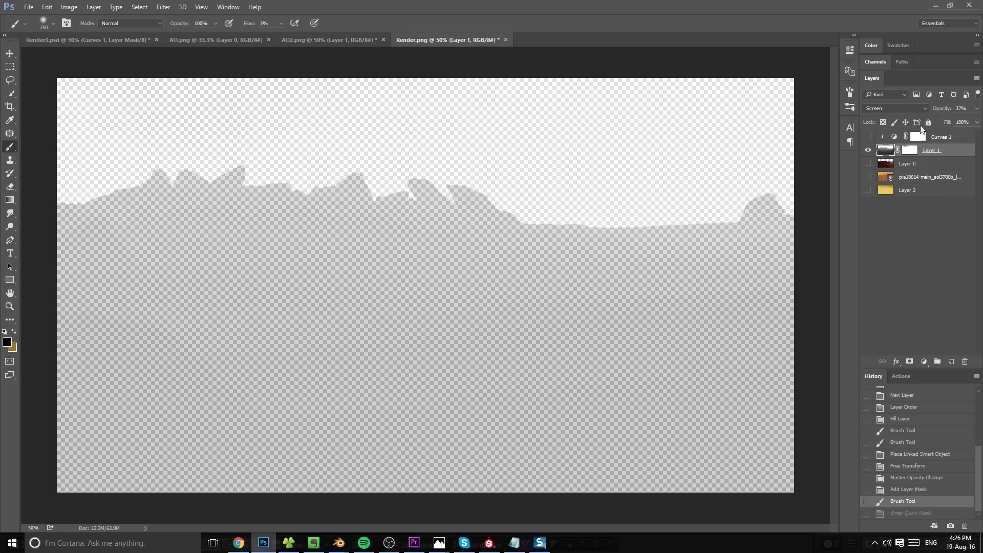
{"action": "left_click_drag", "start_coordinate": [938, 109], "coordinate": [975, 110]}
Paint black softly on Layer 1's mask over the upper-right sky
{"action": "left_click", "coordinate": [910, 154]}
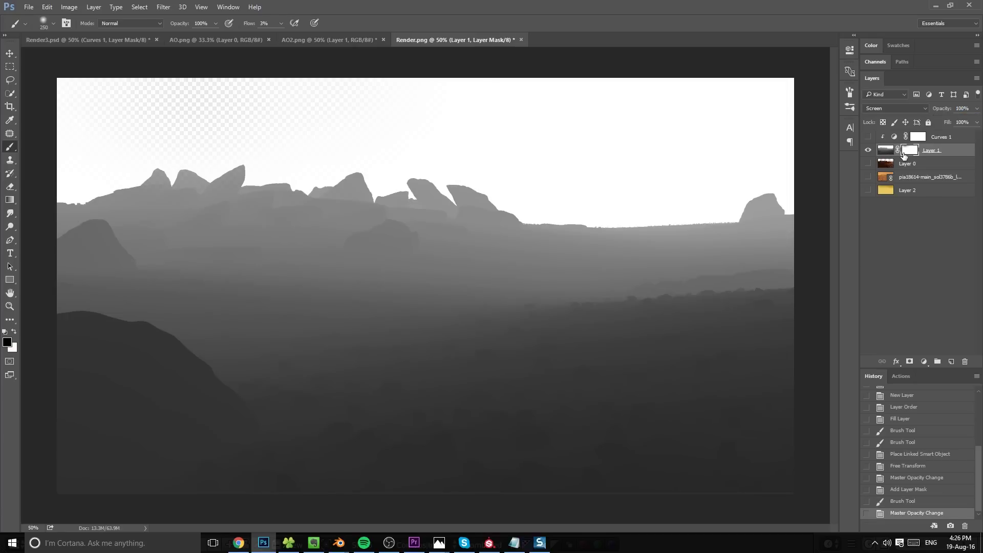
{"action": "mouse_move", "coordinate": [744, 97]}
{"action": "left_mouse_down"}
{"action": "mouse_move", "coordinate": [681, 79]}
{"action": "mouse_move", "coordinate": [768, 93]}
{"action": "left_mouse_up"}
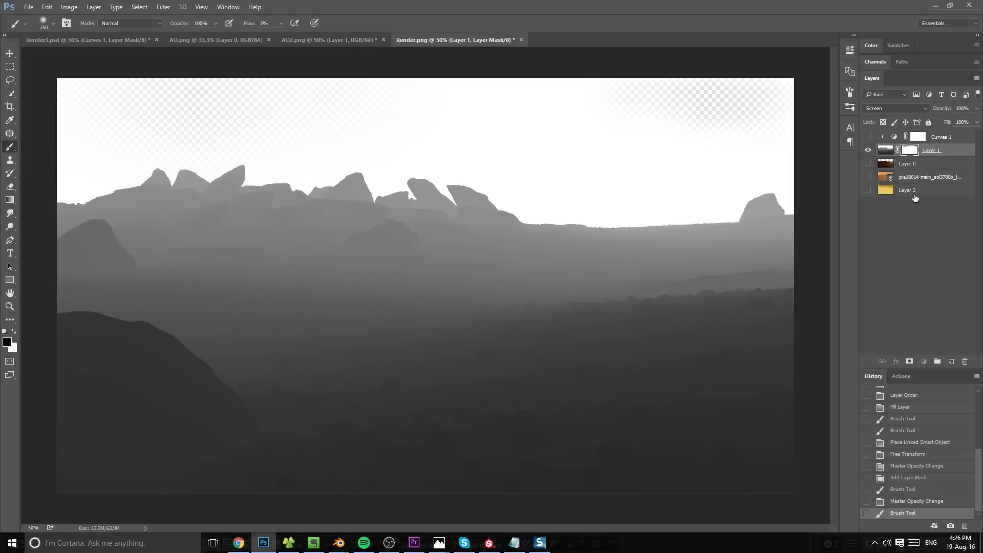
Show the placed Mars photo again and paint black softly on Layer 1's image with a larger brush over the upper-right sky
{"action": "left_click", "coordinate": [912, 191]}
{"action": "left_click", "coordinate": [868, 176]}
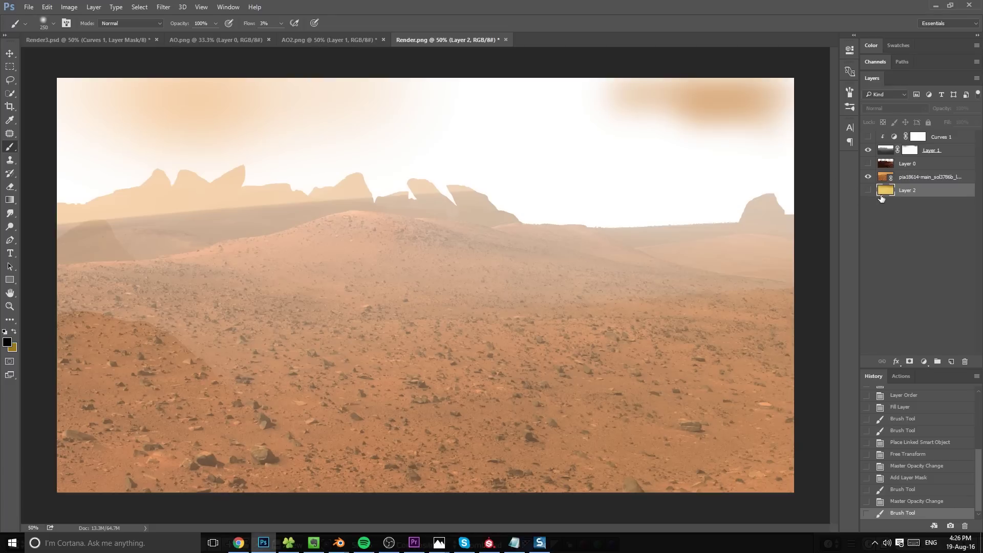
{"action": "left_click", "coordinate": [884, 151]}
{"action": "key", "text": "bracketright"}
{"action": "key", "text": "bracketright"}
{"action": "mouse_move", "coordinate": [737, 62]}
{"action": "left_mouse_down"}
{"action": "mouse_move", "coordinate": [748, 67]}
{"action": "mouse_move", "coordinate": [481, 66]}
{"action": "left_mouse_up"}
{"action": "key", "text": "bracketright"}
{"action": "left_click", "coordinate": [757, 108]}
{"action": "left_click", "coordinate": [752, 113]}
{"action": "left_click", "coordinate": [742, 116]}
{"action": "left_click", "coordinate": [737, 112]}
{"action": "left_click", "coordinate": [742, 118]}
{"action": "left_click", "coordinate": [753, 123]}
{"action": "left_click", "coordinate": [761, 129]}
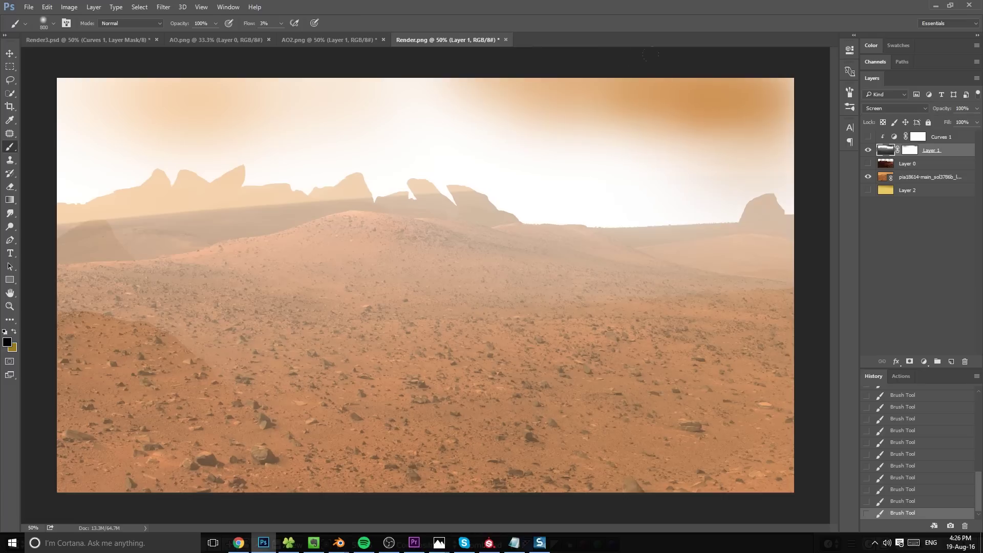
Paint black softly on Layer 1's image across the rest of the upper sky
{"action": "left_click_drag", "start_coordinate": [636, 58], "coordinate": [676, 84]}
{"action": "mouse_move", "coordinate": [400, 64]}
{"action": "left_mouse_down"}
{"action": "mouse_move", "coordinate": [430, 64]}
{"action": "mouse_move", "coordinate": [272, 25]}
{"action": "left_mouse_up"}
{"action": "mouse_move", "coordinate": [272, 118]}
{"action": "left_mouse_down"}
{"action": "mouse_move", "coordinate": [102, 112]}
{"action": "mouse_move", "coordinate": [69, 87]}
{"action": "left_mouse_up"}
{"action": "left_click_drag", "start_coordinate": [424, 69], "coordinate": [371, 72]}
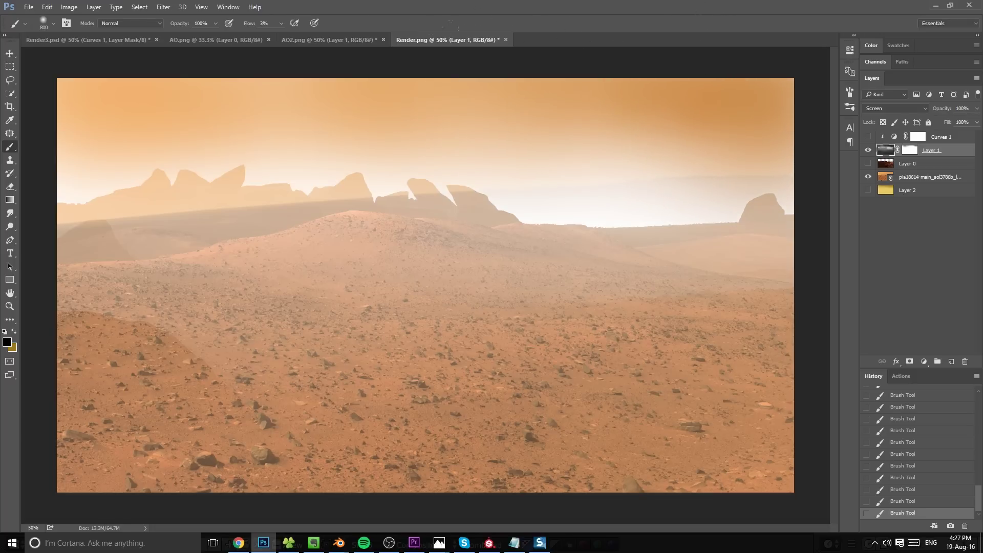
Try painting yellow and white haze over the left rocks on Layer 1's image, and undo it
{"action": "key", "text": "x"}
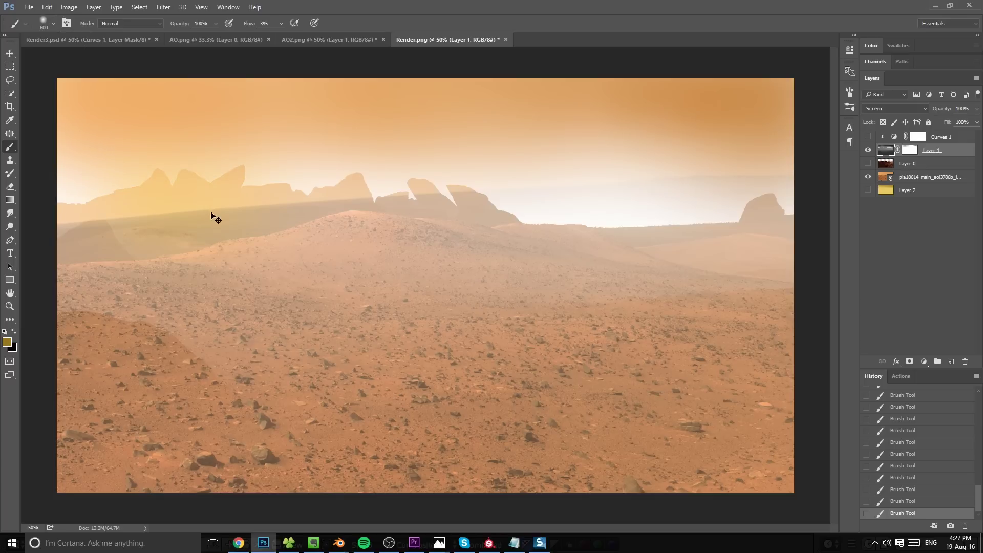
{"action": "key", "text": "d"}
{"action": "key", "text": "x"}
{"action": "left_click_drag", "start_coordinate": [174, 215], "coordinate": [190, 130]}
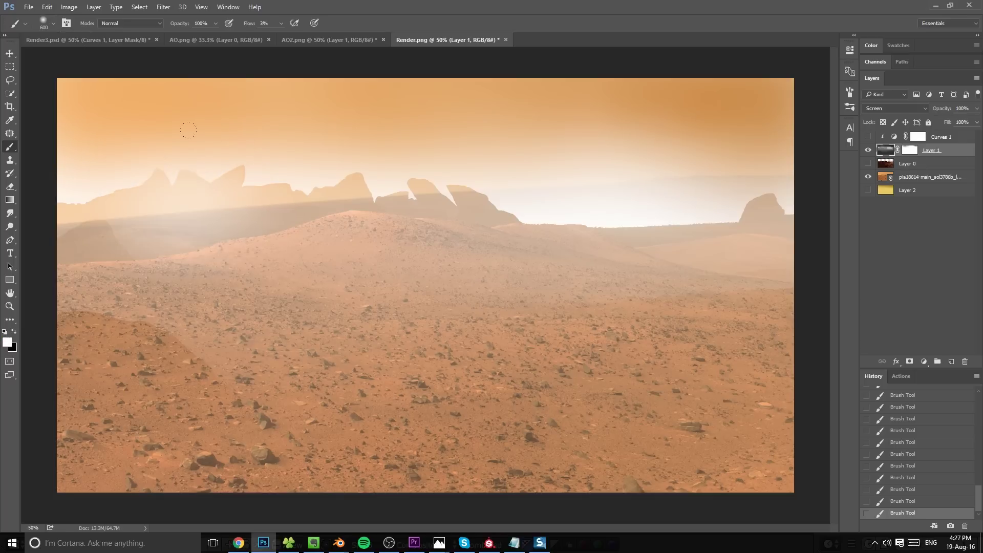
{"action": "key", "text": "ctrl+z"}
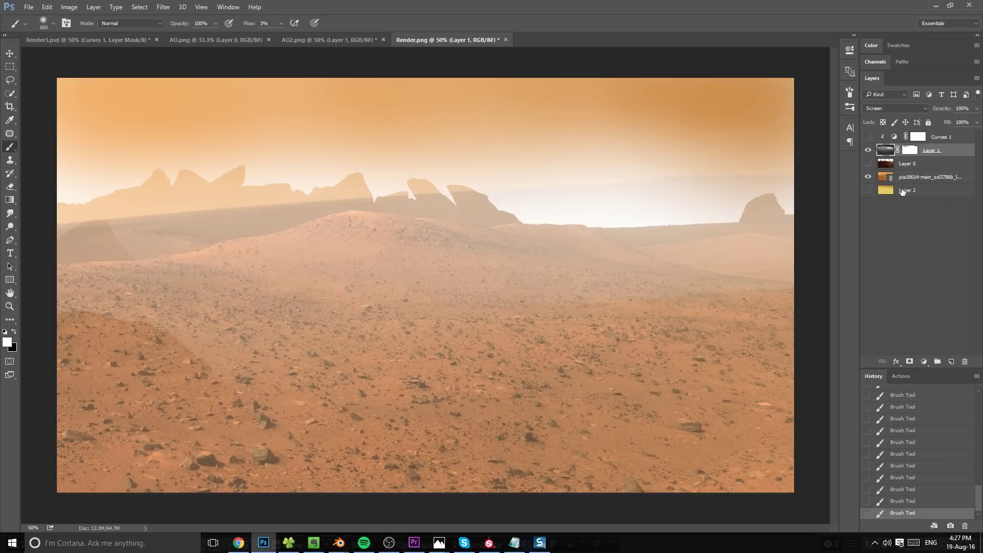
Step back through the brush strokes on Layer 1's image to the earliest brush state in the history
{"action": "key", "text": "ctrl+alt+z"}
{"action": "key", "text": "ctrl+alt+z"}
{"action": "key", "text": "ctrl+alt+z"}
{"action": "key", "text": "ctrl+alt+z"}
{"action": "key", "text": "ctrl+alt+z"}
{"action": "key", "text": "ctrl+alt+z"}
{"action": "key", "text": "ctrl+alt+z"}
{"action": "key", "text": "ctrl+alt+z"}
{"action": "key", "text": "ctrl+alt+z"}
{"action": "key", "text": "ctrl+alt+z"}
{"action": "key", "text": "ctrl+alt+z"}
{"action": "key", "text": "ctrl+alt+z"}
{"action": "key", "text": "ctrl+alt+z"}
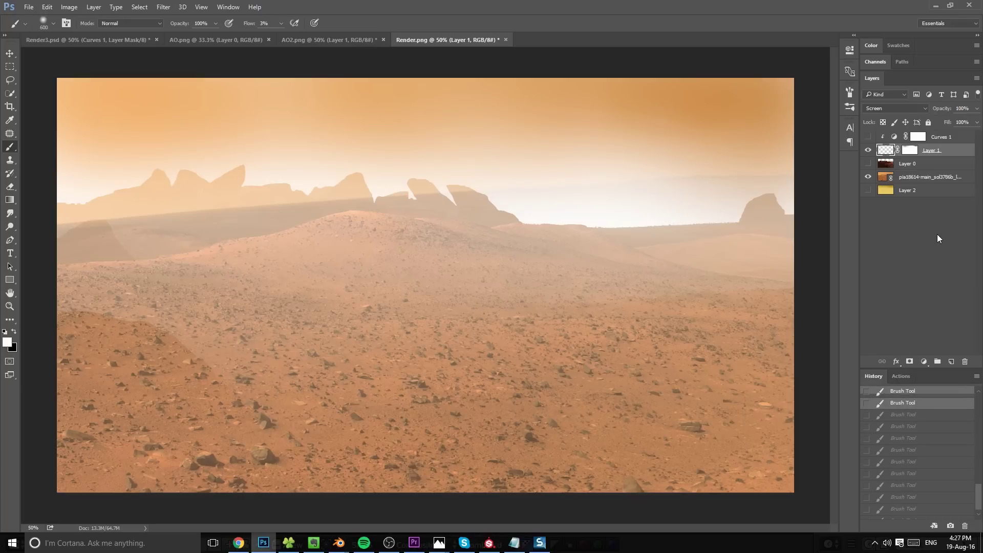
{"action": "scroll", "coordinate": [954, 435], "scroll_direction": "up", "scroll_amount": 6}
{"action": "scroll", "coordinate": [943, 449], "scroll_direction": "up", "scroll_amount": 5}
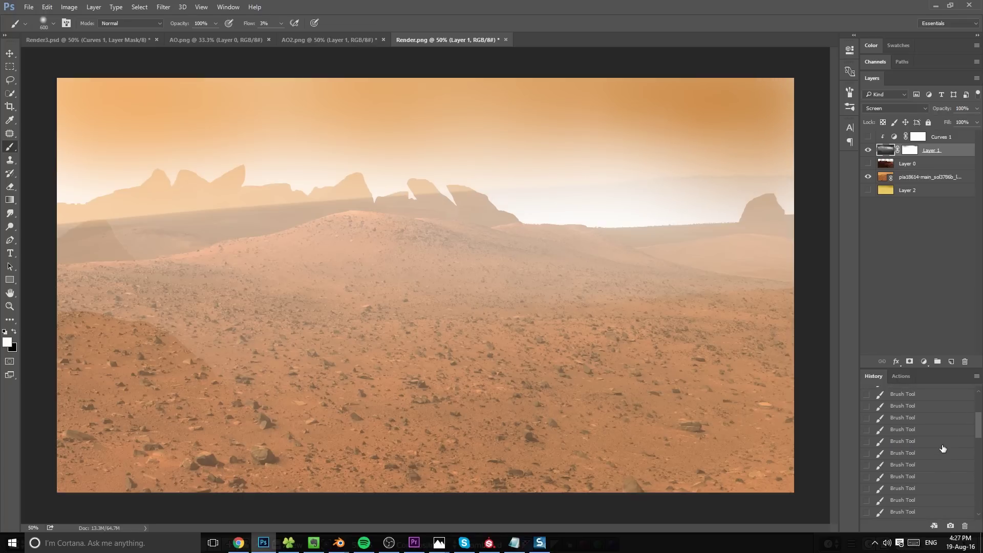
{"action": "left_click", "coordinate": [911, 407]}
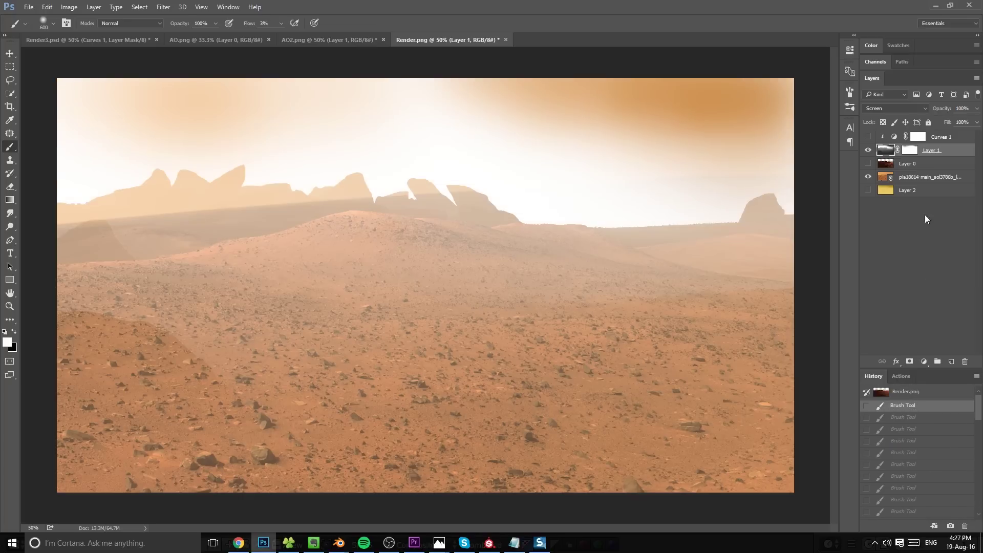
Target Layer 1's mask and paint black softly across the full width of the upper sky
{"action": "left_click", "coordinate": [909, 150]}
{"action": "key", "text": "x"}
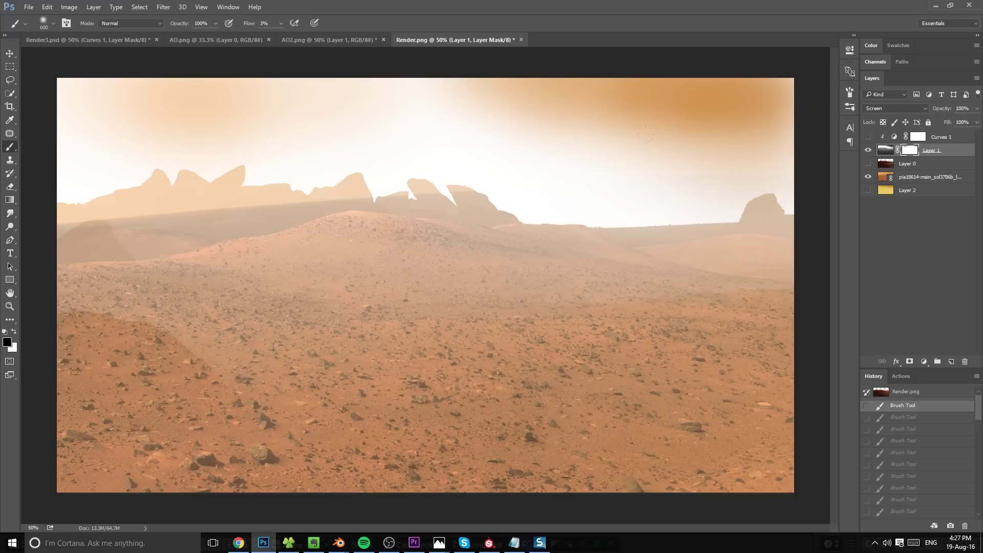
{"action": "left_click_drag", "start_coordinate": [707, 46], "coordinate": [757, 39]}
{"action": "left_click_drag", "start_coordinate": [514, 42], "coordinate": [557, 71]}
{"action": "mouse_move", "coordinate": [467, 66]}
{"action": "left_mouse_down"}
{"action": "mouse_move", "coordinate": [286, 69]}
{"action": "mouse_move", "coordinate": [361, 73]}
{"action": "mouse_move", "coordinate": [77, 59]}
{"action": "left_mouse_up"}
{"action": "left_click_drag", "start_coordinate": [148, 77], "coordinate": [77, 90]}
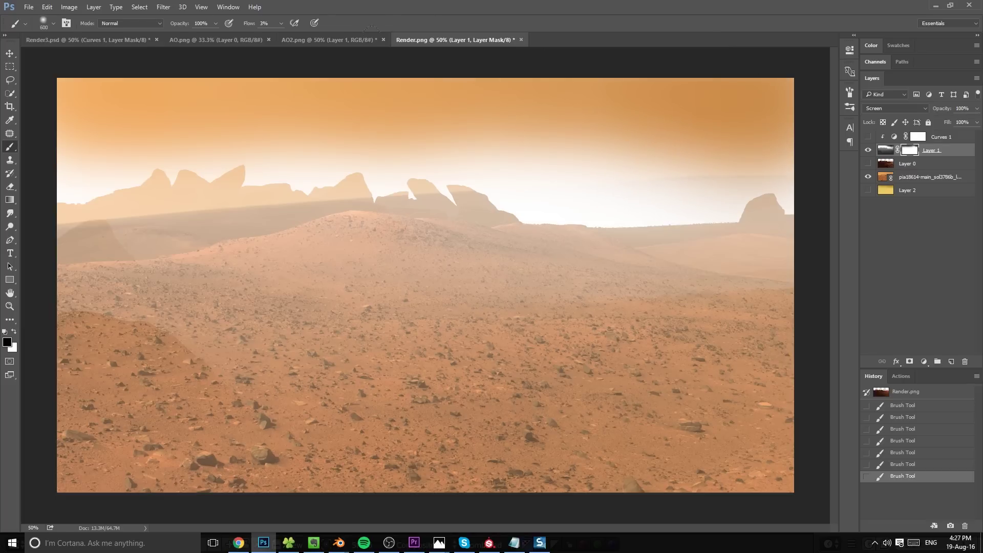
Refine Layer 1's mask with more black along the upper sky and a touch of white above the left rocks
{"action": "mouse_move", "coordinate": [680, 53]}
{"action": "left_mouse_down"}
{"action": "mouse_move", "coordinate": [532, 89]}
{"action": "mouse_move", "coordinate": [308, 84]}
{"action": "left_mouse_up"}
{"action": "key", "text": "x"}
{"action": "mouse_move", "coordinate": [225, 123]}
{"action": "left_mouse_down"}
{"action": "mouse_move", "coordinate": [173, 113]}
{"action": "mouse_move", "coordinate": [125, 138]}
{"action": "left_mouse_up"}
{"action": "key", "text": "x"}
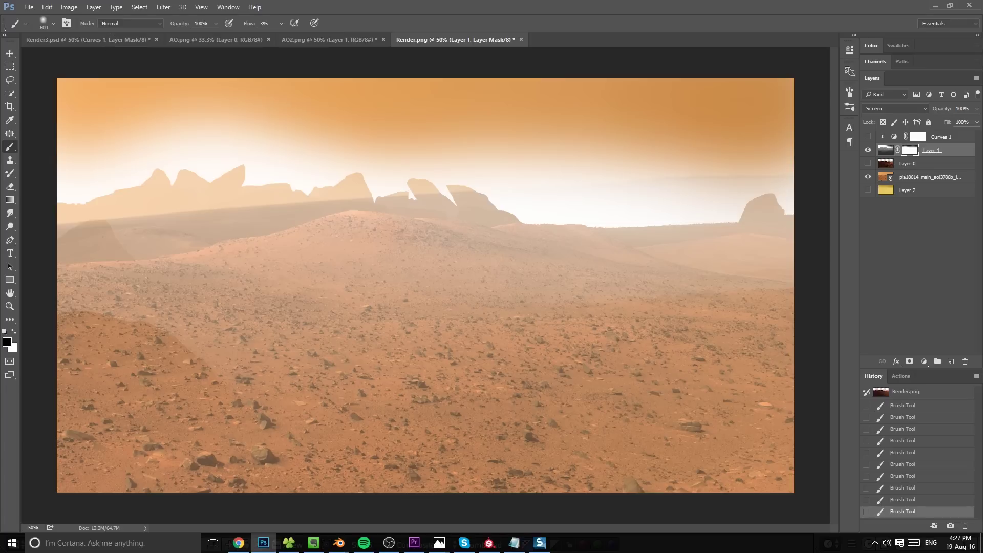
{"action": "mouse_move", "coordinate": [100, 40]}
{"action": "left_mouse_down"}
{"action": "mouse_move", "coordinate": [292, 84]}
{"action": "mouse_move", "coordinate": [586, 46]}
{"action": "left_mouse_up"}
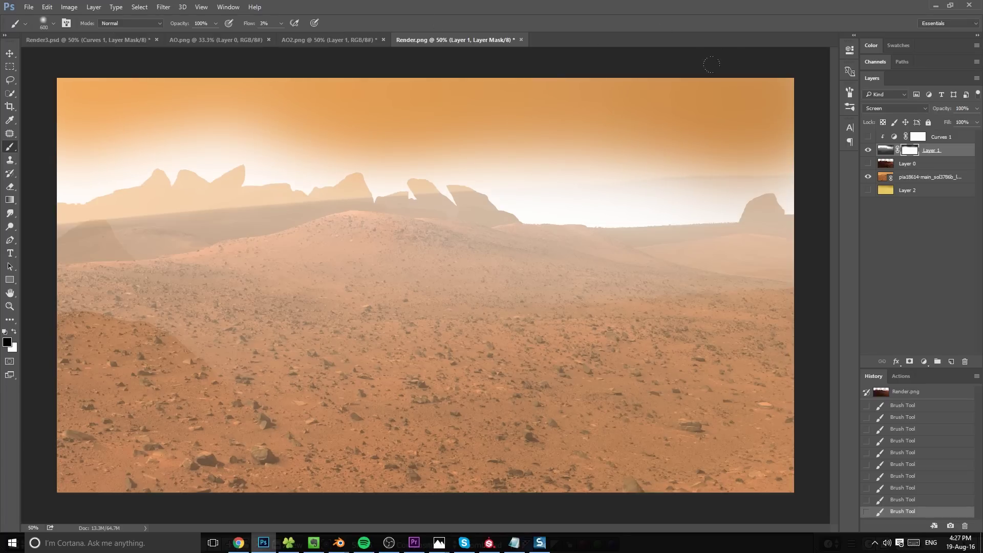
{"action": "left_click_drag", "start_coordinate": [709, 62], "coordinate": [758, 62]}
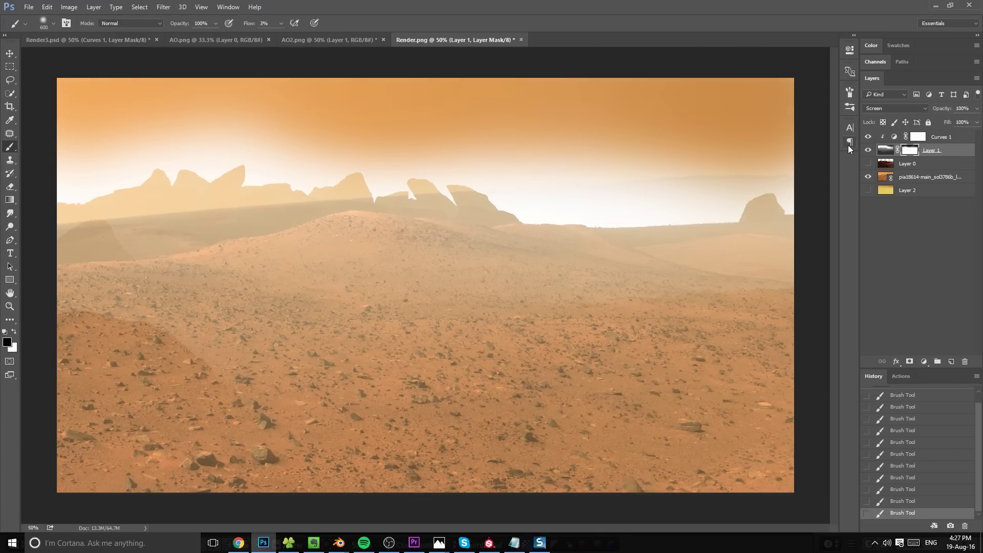
Show Layer 0 again and lower Layer 1's opacity to 48%
{"action": "left_click", "coordinate": [868, 164]}
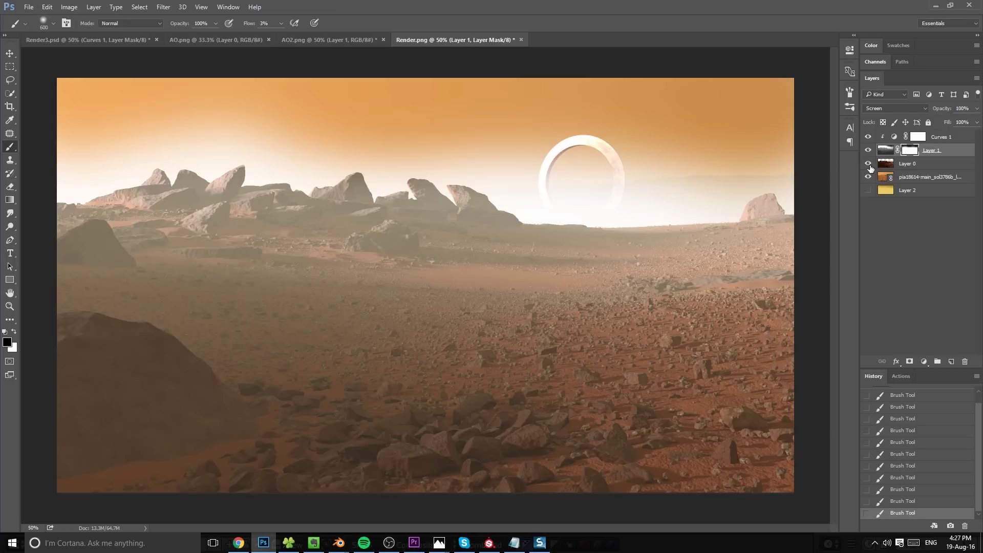
{"action": "left_click", "coordinate": [868, 191]}
{"action": "left_click", "coordinate": [885, 150]}
{"action": "left_click_drag", "start_coordinate": [944, 112], "coordinate": [917, 110]}
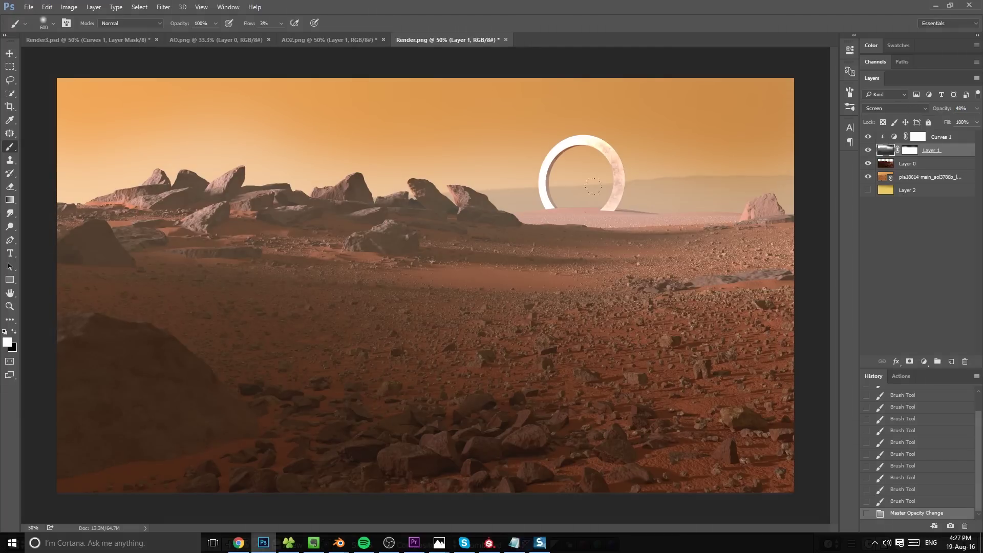
Add a Curves adjustment layer above Curves 1 and pull its RGB curve down to darken the midtones
{"action": "key", "text": "v"}
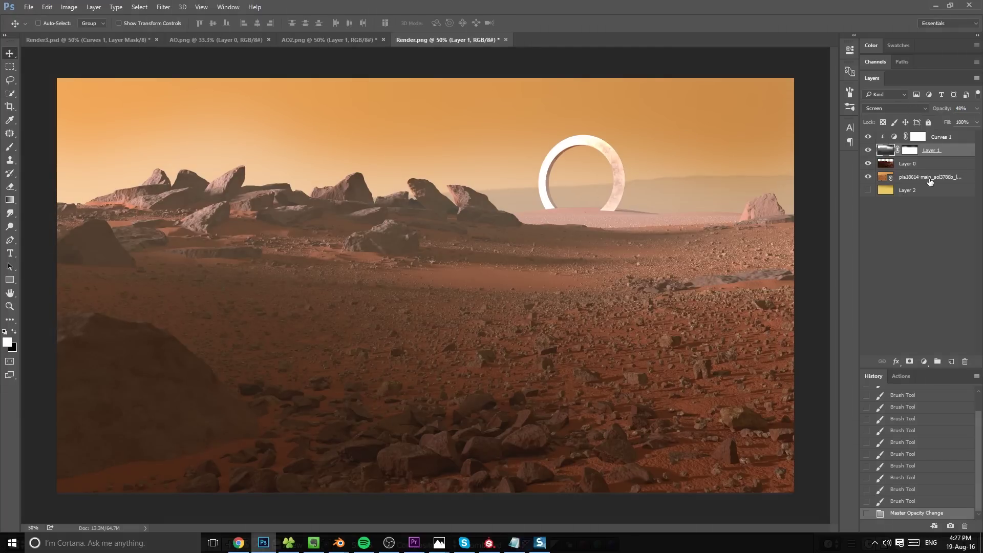
{"action": "left_click", "coordinate": [909, 179]}
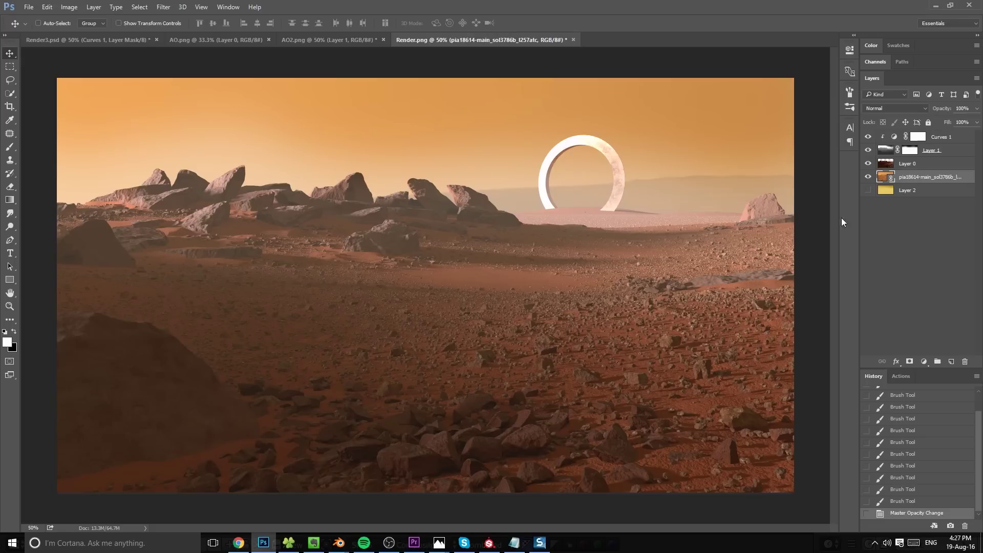
{"action": "left_click", "coordinate": [949, 141]}
{"action": "left_click", "coordinate": [924, 361]}
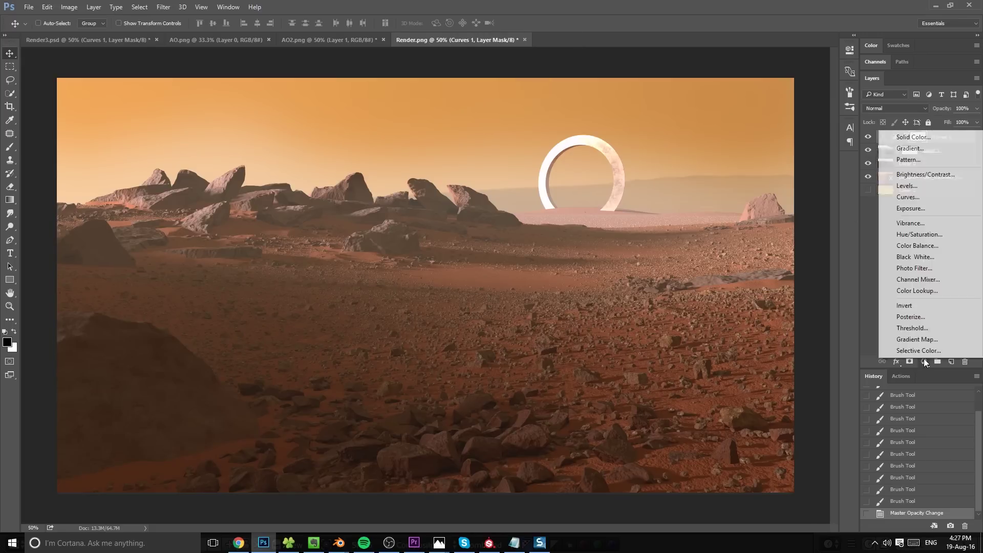
{"action": "left_click", "coordinate": [920, 197]}
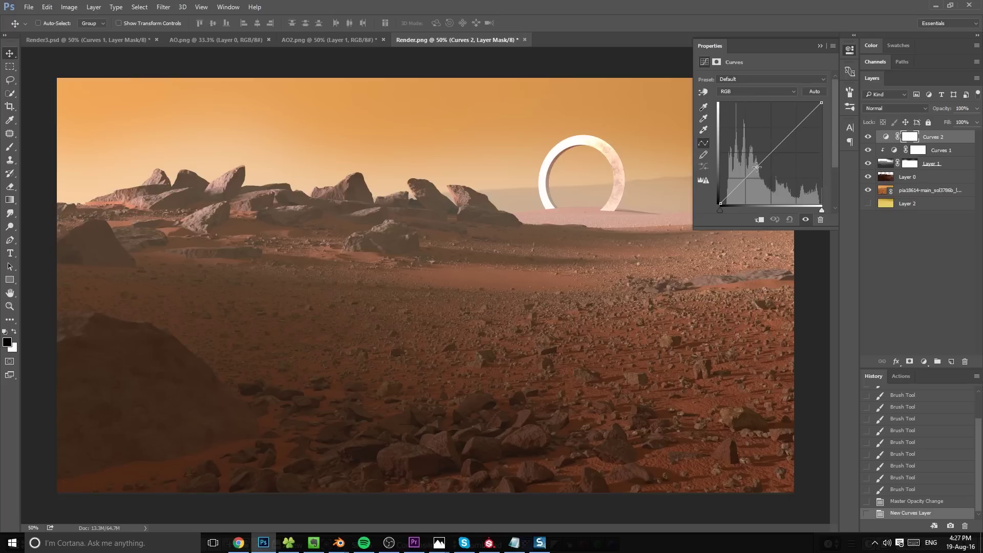
{"action": "left_click_drag", "start_coordinate": [756, 167], "coordinate": [767, 168]}
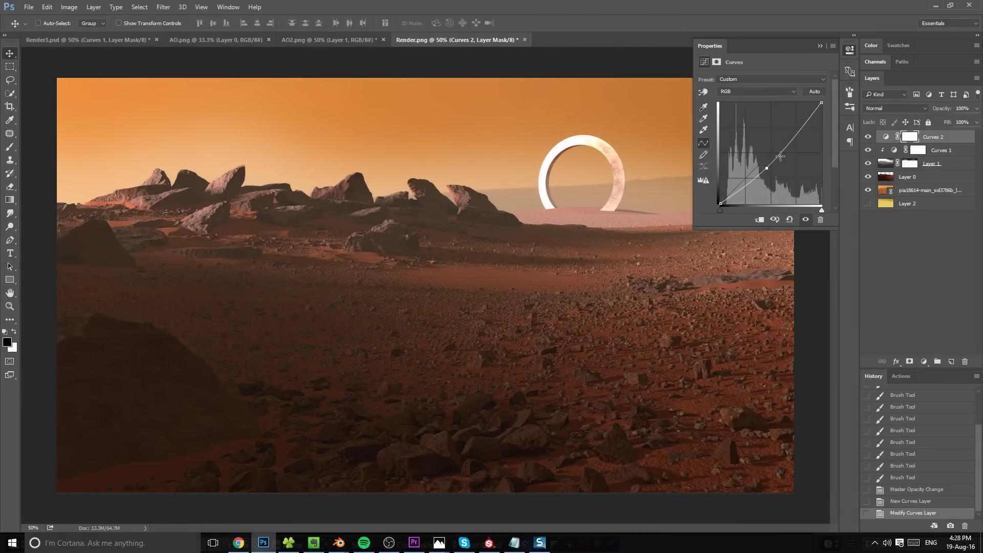
Pull the midtones of the blue channel slightly down in the Curves 2 adjustment
{"action": "left_click", "coordinate": [775, 92]}
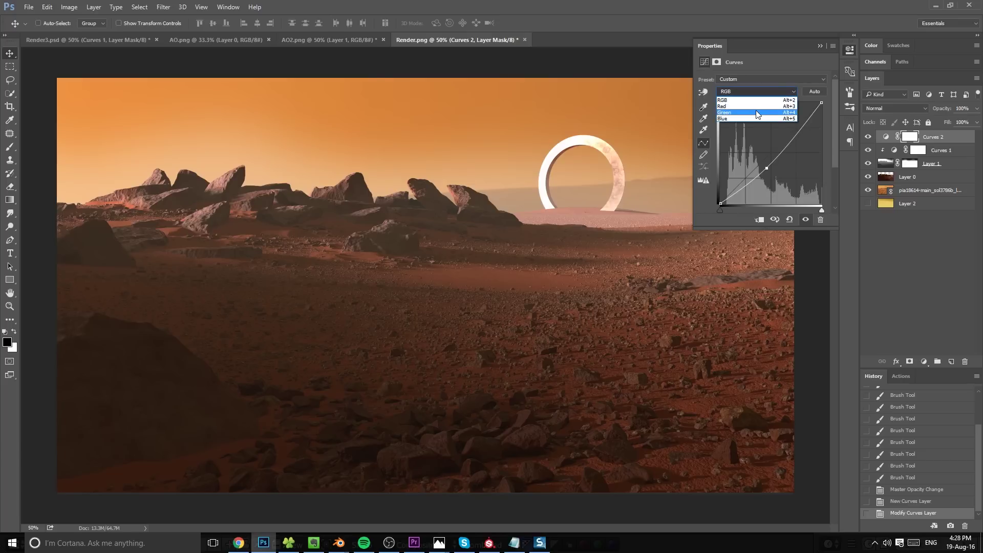
{"action": "left_click", "coordinate": [760, 115]}
{"action": "left_click", "coordinate": [757, 92]}
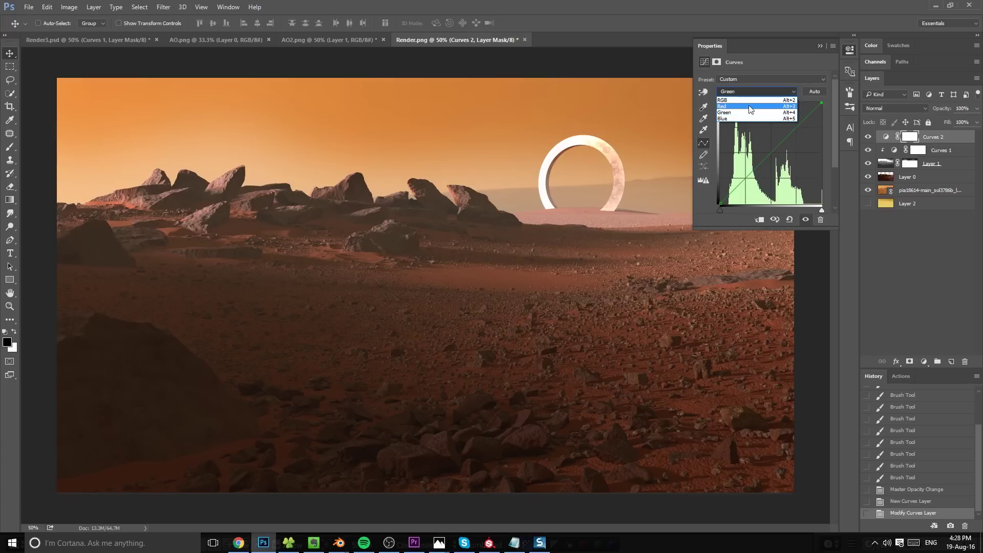
{"action": "left_click", "coordinate": [745, 118]}
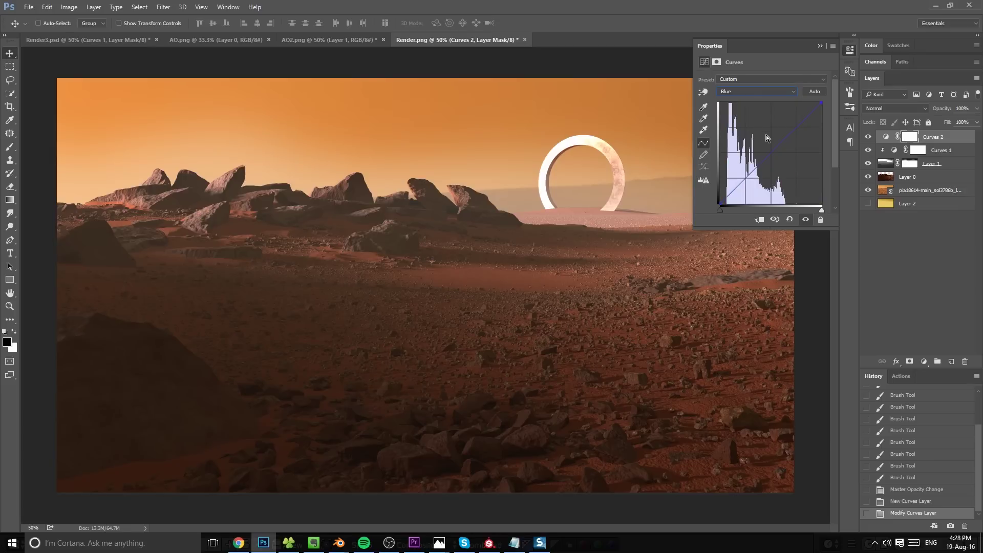
{"action": "left_click_drag", "start_coordinate": [775, 148], "coordinate": [776, 151]}
Pull the midtones of the green channel slightly down in Curves 2 and close its settings
{"action": "left_click", "coordinate": [748, 81]}
{"action": "left_click", "coordinate": [748, 80]}
{"action": "left_click", "coordinate": [749, 93]}
{"action": "left_click", "coordinate": [750, 111]}
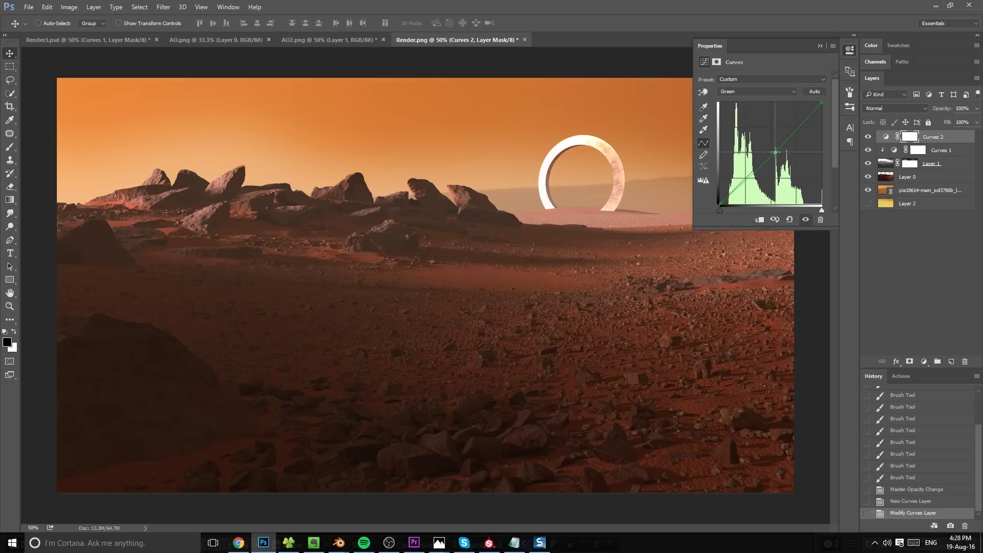
{"action": "left_click", "coordinate": [777, 153]}
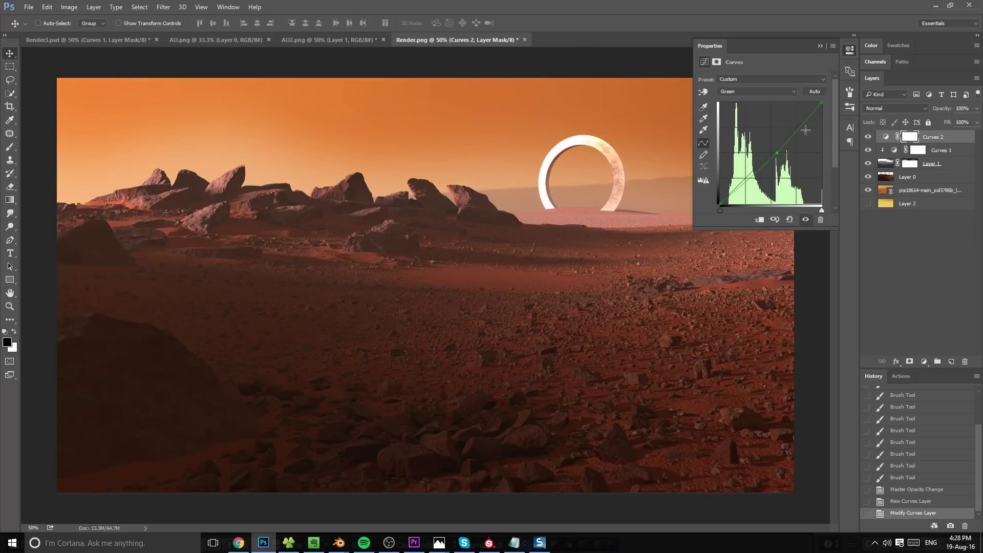
{"action": "left_click", "coordinate": [847, 51]}
Add a new layer above Layer 0 and paint a soft white glow along the ring's upper-left edge
{"action": "left_click", "coordinate": [899, 179]}
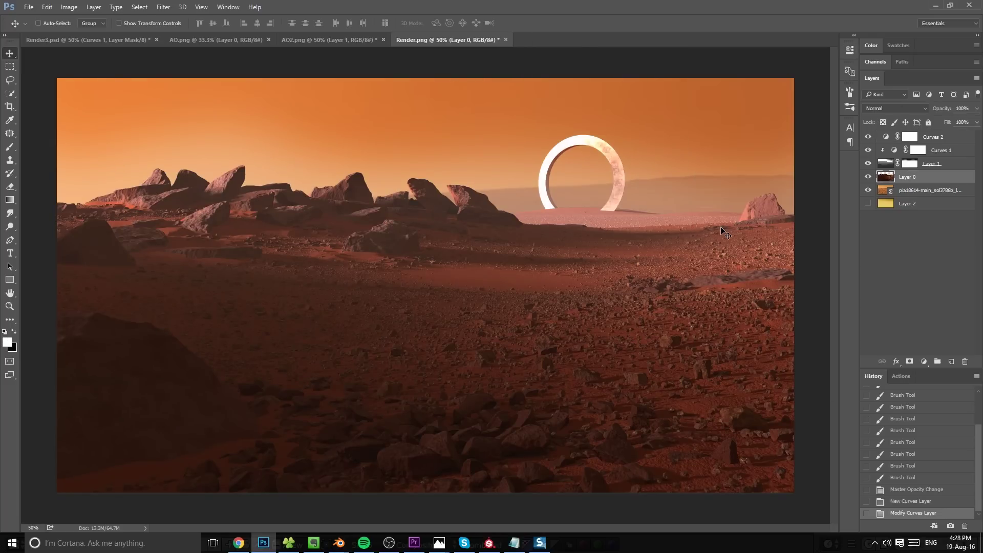
{"action": "key", "text": "ctrl+shift+alt+n"}
{"action": "key", "text": "ctrl+plus"}
{"action": "mouse_move", "coordinate": [724, 135]}
{"action": "left_mouse_down"}
{"action": "mouse_move", "coordinate": [608, 219]}
{"action": "mouse_move", "coordinate": [504, 333]}
{"action": "left_mouse_up"}
{"action": "key", "text": "ctrl+plus"}
{"action": "key", "text": "ctrl+plus"}
{"action": "key", "text": "b"}
{"action": "key", "text": "bracketleft"}
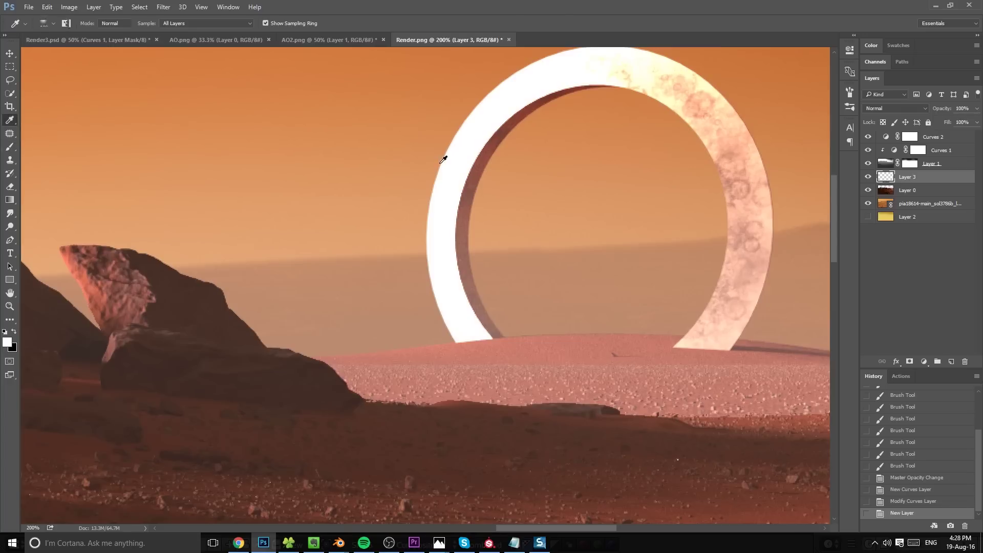
{"action": "left_click_drag", "start_coordinate": [465, 148], "coordinate": [453, 182]}
{"action": "left_click_drag", "start_coordinate": [478, 132], "coordinate": [448, 200]}
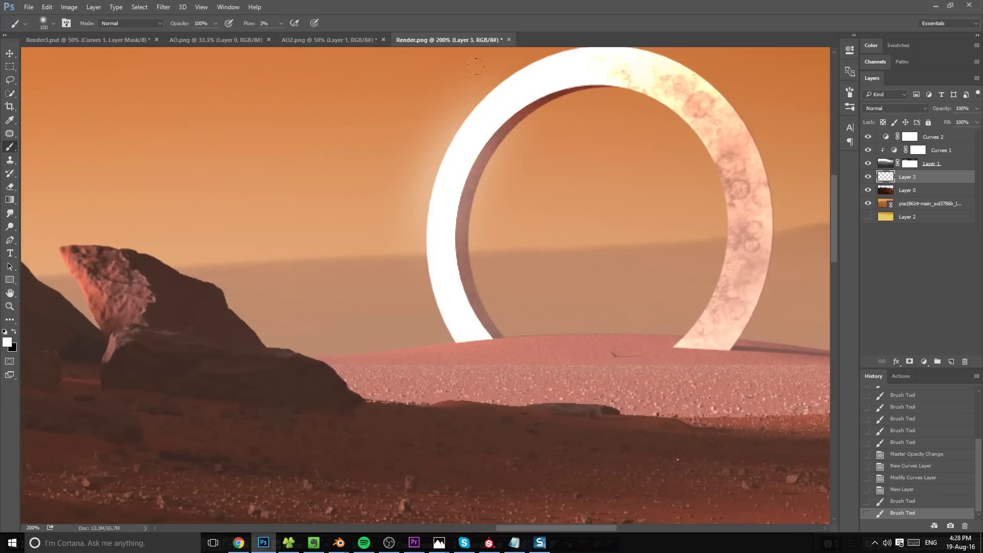
Extend the soft white glow on Layer 3 around the ring's top and left side, enlarging the brush
{"action": "right_click", "coordinate": [500, 187]}
{"action": "left_click", "coordinate": [515, 277]}
{"action": "mouse_move", "coordinate": [452, 160]}
{"action": "left_mouse_down"}
{"action": "mouse_move", "coordinate": [421, 152]}
{"action": "mouse_move", "coordinate": [487, 87]}
{"action": "mouse_move", "coordinate": [467, 220]}
{"action": "left_mouse_up"}
{"action": "left_click_drag", "start_coordinate": [461, 216], "coordinate": [542, 129]}
{"action": "mouse_move", "coordinate": [420, 230]}
{"action": "left_mouse_down"}
{"action": "mouse_move", "coordinate": [533, 171]}
{"action": "mouse_move", "coordinate": [430, 226]}
{"action": "left_mouse_up"}
{"action": "left_click_drag", "start_coordinate": [285, 208], "coordinate": [393, 166]}
{"action": "mouse_move", "coordinate": [350, 313]}
{"action": "left_mouse_down"}
{"action": "mouse_move", "coordinate": [384, 234]}
{"action": "mouse_move", "coordinate": [351, 344]}
{"action": "mouse_move", "coordinate": [351, 309]}
{"action": "left_mouse_up"}
{"action": "key", "text": "bracketright"}
{"action": "key", "text": "bracketright"}
{"action": "left_click_drag", "start_coordinate": [337, 366], "coordinate": [351, 291]}
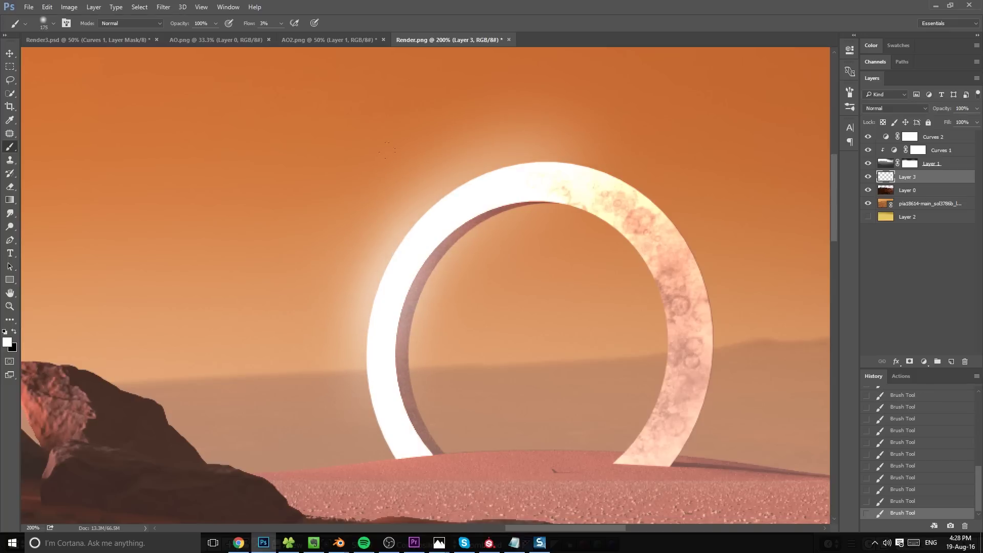
Check the glow from farther out and soften its upper edge above the ring with the Eraser
{"action": "key", "text": "ctrl+minus"}
{"action": "key", "text": "ctrl+minus"}
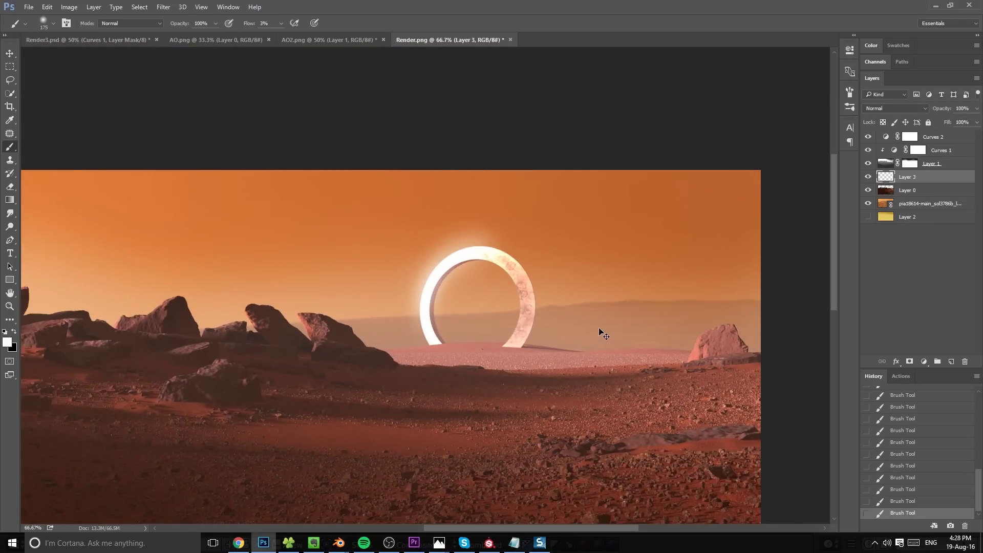
{"action": "key", "text": "ctrl+plus"}
{"action": "key", "text": "ctrl+plus"}
{"action": "mouse_move", "coordinate": [398, 333]}
{"action": "left_mouse_down"}
{"action": "mouse_move", "coordinate": [390, 385]}
{"action": "mouse_move", "coordinate": [388, 360]}
{"action": "left_mouse_up"}
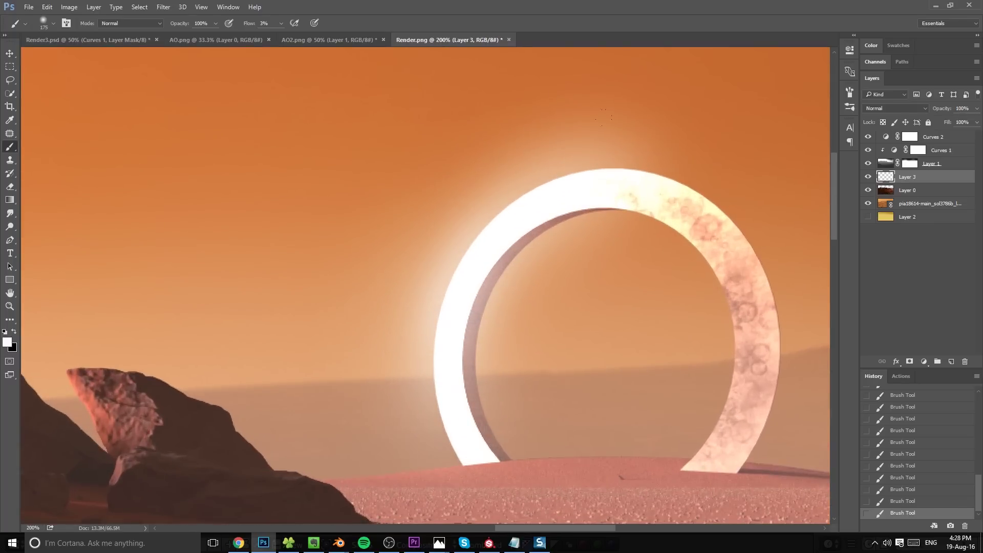
{"action": "key", "text": "x"}
{"action": "key", "text": "ctrl+z"}
{"action": "key", "text": "ctrl+z"}
{"action": "key", "text": "e"}
{"action": "key", "text": "ctrl+z"}
{"action": "left_click", "coordinate": [408, 66]}
{"action": "left_click_drag", "start_coordinate": [578, 122], "coordinate": [565, 116]}
Try a brush stroke over the ring's upper-left rim and undo the last two strokes
{"action": "key", "text": "b"}
{"action": "left_click_drag", "start_coordinate": [597, 193], "coordinate": [563, 198]}
{"action": "key", "text": "ctrl+z"}
{"action": "key", "text": "ctrl+z"}
{"action": "key", "text": "x"}
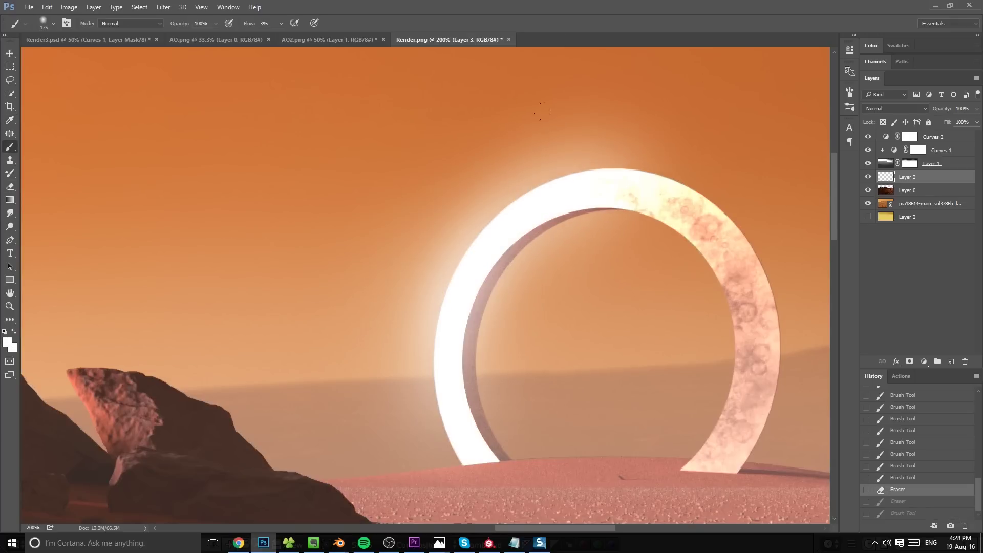
Strengthen the white glow on the ring's upper-left rim with dabs of a larger soft brush
{"action": "key", "text": "bracketright"}
{"action": "key", "text": "bracketright"}
{"action": "left_click", "coordinate": [559, 186]}
{"action": "left_click", "coordinate": [561, 183]}
{"action": "left_click", "coordinate": [564, 179]}
{"action": "left_click", "coordinate": [559, 177]}
{"action": "left_click", "coordinate": [485, 106]}
Erase the outer part of the glow along the ring's top and left side on Layer 3
{"action": "key", "text": "e"}
{"action": "left_click", "coordinate": [574, 127]}
{"action": "left_click", "coordinate": [581, 132]}
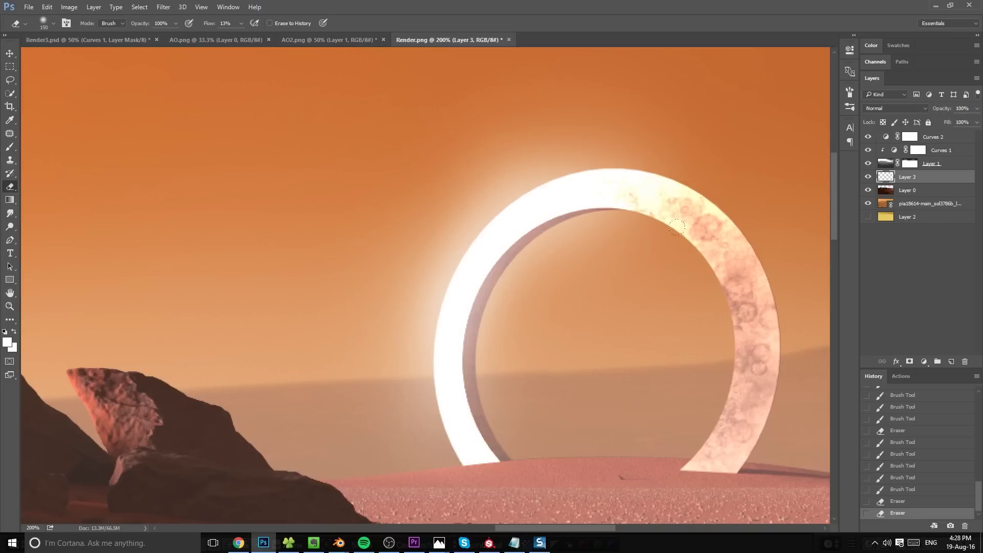
{"action": "left_click", "coordinate": [667, 104]}
{"action": "left_click", "coordinate": [573, 103]}
{"action": "left_click", "coordinate": [451, 148]}
{"action": "left_click", "coordinate": [381, 240]}
{"action": "left_click", "coordinate": [356, 336]}
{"action": "left_click", "coordinate": [356, 344]}
Reduce the Eraser's flow and erase more of the glow around the ring's upper-left side
{"action": "key", "text": "ctrl+minus"}
{"action": "key", "text": "ctrl+minus"}
{"action": "key", "text": "ctrl+plus"}
{"action": "left_click", "coordinate": [539, 185]}
{"action": "left_click_drag", "start_coordinate": [212, 24], "coordinate": [208, 24]}
{"action": "left_click", "coordinate": [455, 163]}
{"action": "left_click", "coordinate": [435, 159]}
{"action": "left_click", "coordinate": [412, 153]}
{"action": "key", "text": "bracketleft"}
Dab a faint white glow back onto the ring's upper-left side with the Brush and check it from farther out
{"action": "key", "text": "b"}
{"action": "left_click", "coordinate": [450, 219]}
{"action": "left_click", "coordinate": [435, 215]}
{"action": "left_click", "coordinate": [435, 216]}
{"action": "left_click", "coordinate": [462, 218]}
{"action": "key", "text": "ctrl+minus"}
{"action": "key", "text": "ctrl+minus"}
{"action": "key", "text": "ctrl+minus"}
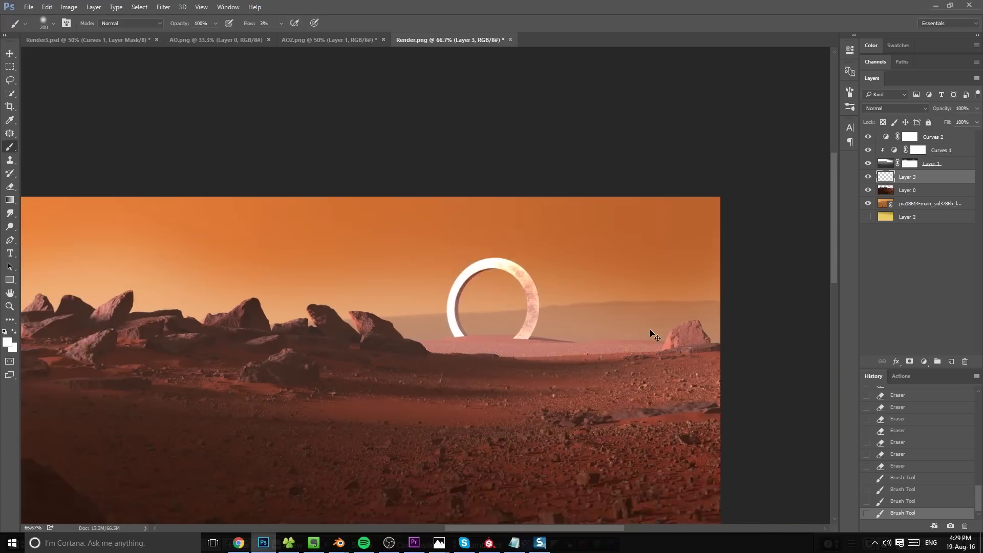
Compare the Render.png composite with the finished Render3.psd artwork
{"action": "key", "text": "ctrl+plus"}
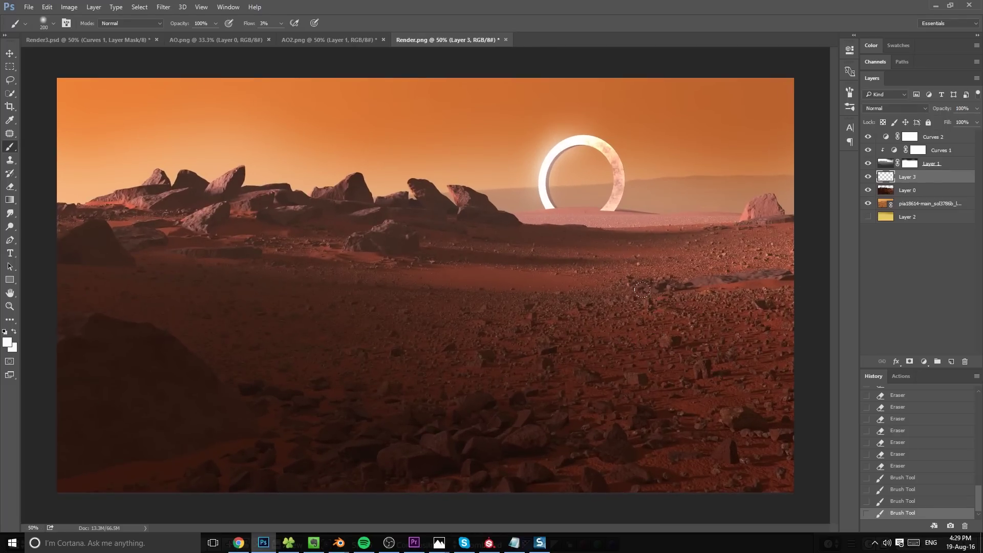
{"action": "left_click", "coordinate": [51, 41]}
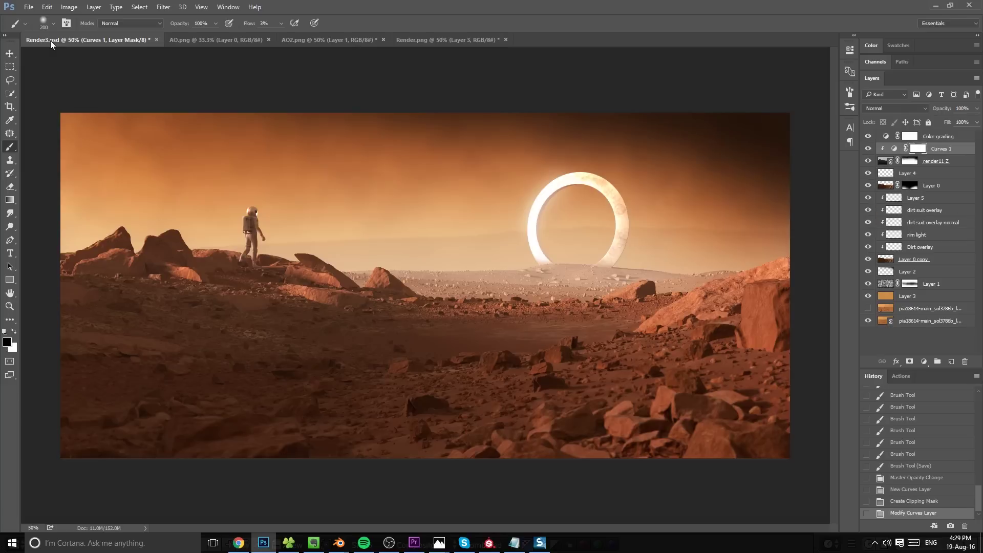
{"action": "left_click", "coordinate": [446, 40]}
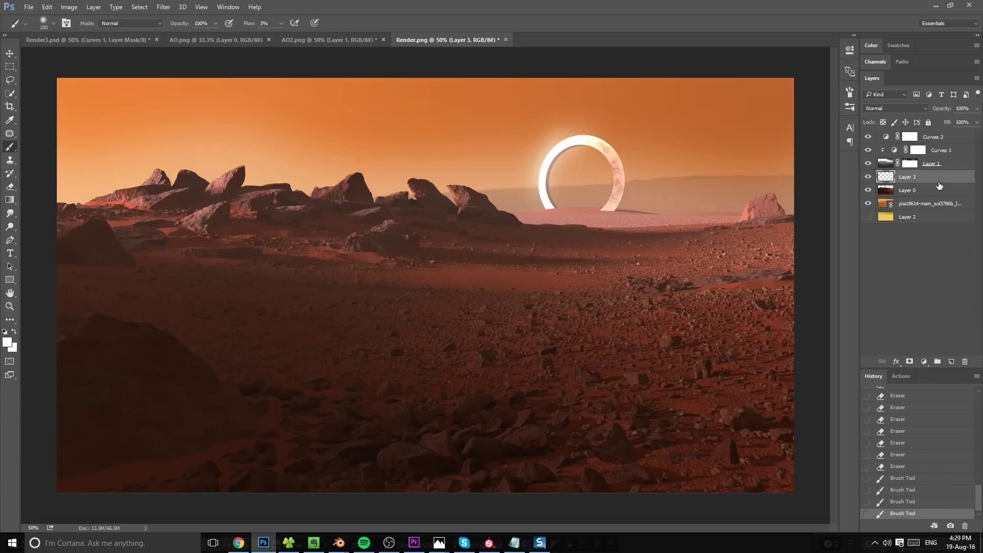
Add a new layer above Curves 2 and softly paint black at 3% flow over the sky's upper-right corner
{"action": "left_click", "coordinate": [926, 194]}
{"action": "left_click", "coordinate": [927, 210]}
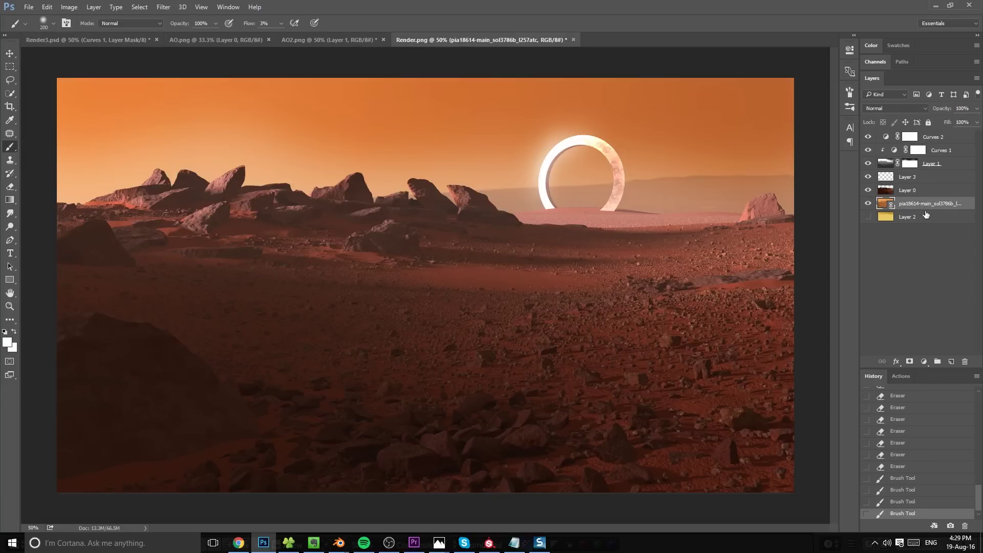
{"action": "left_click", "coordinate": [943, 140]}
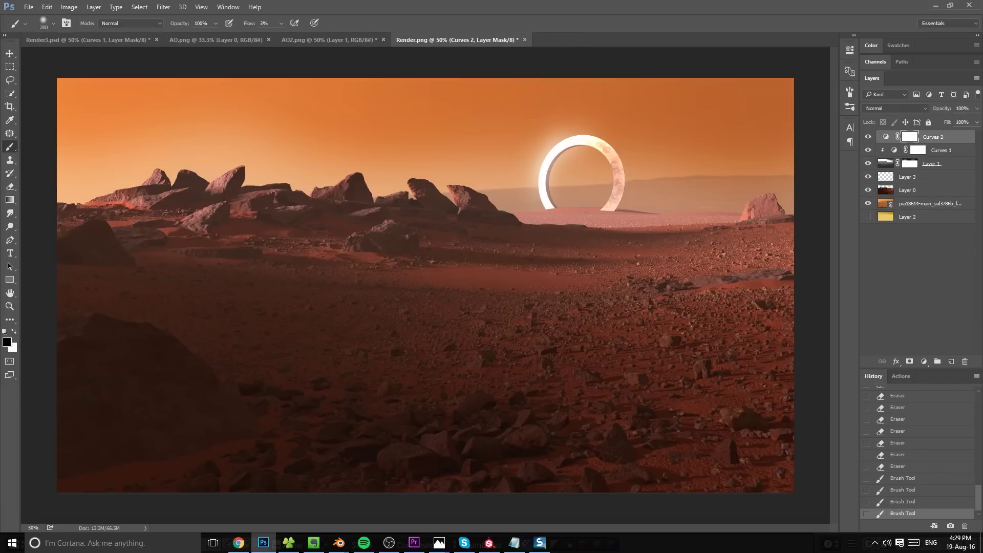
{"action": "key", "text": "ctrl+shift+alt+n"}
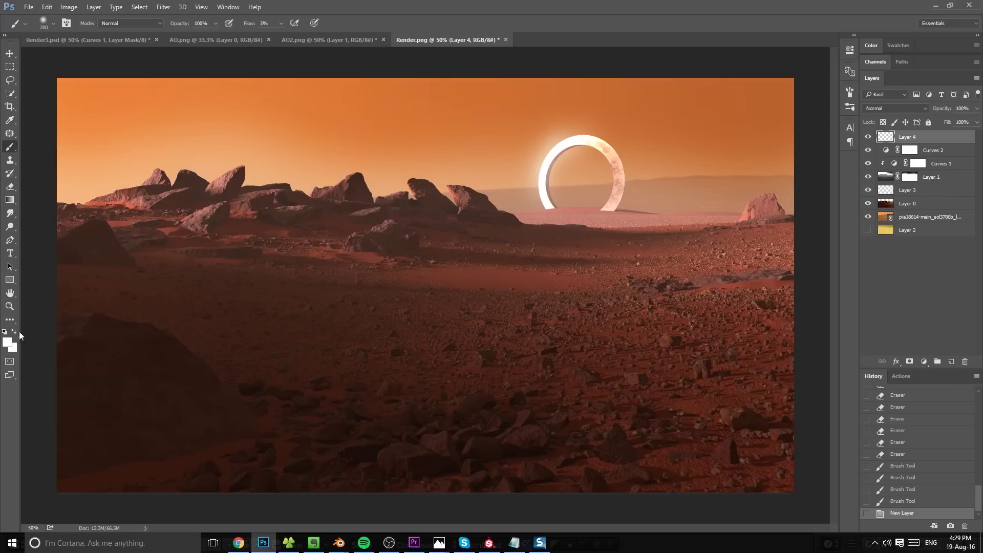
{"action": "left_click", "coordinate": [7, 332]}
{"action": "left_click_drag", "start_coordinate": [614, 38], "coordinate": [760, 108]}
{"action": "key", "text": "ctrl+minus"}
{"action": "mouse_move", "coordinate": [522, 78]}
{"action": "left_mouse_down"}
{"action": "mouse_move", "coordinate": [547, 83]}
{"action": "mouse_move", "coordinate": [481, 75]}
{"action": "left_mouse_up"}
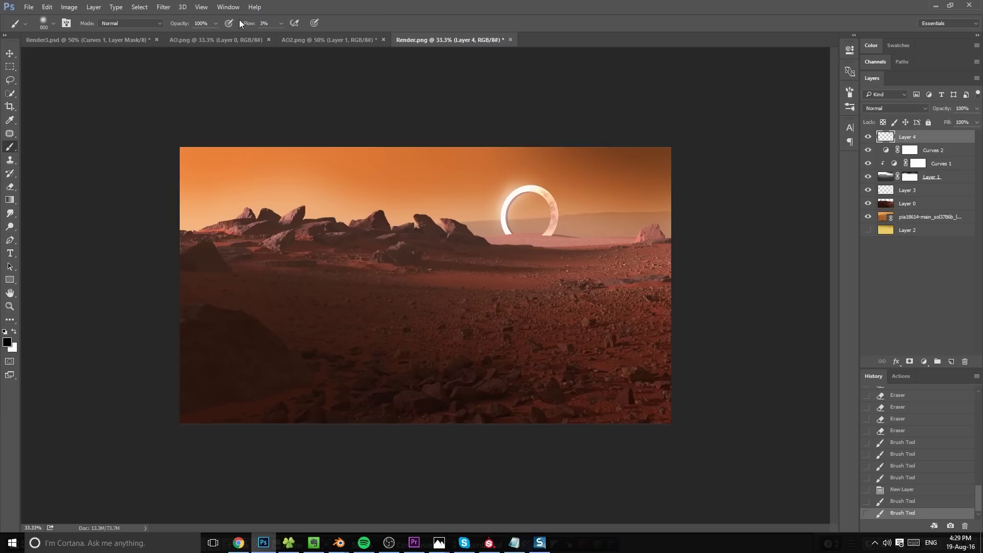
{"action": "left_click_drag", "start_coordinate": [249, 26], "coordinate": [295, 41]}
{"action": "left_click_drag", "start_coordinate": [568, 84], "coordinate": [694, 92]}
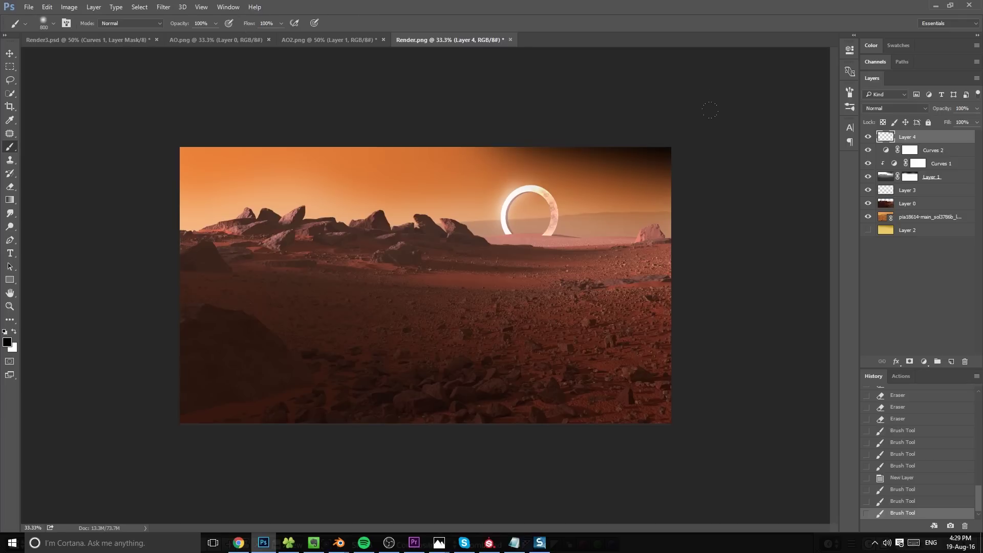
{"action": "key", "text": "ctrl+z"}
Set the brush flow to 50% and darken the upper-right corner of the sky with a 700 px soft black brush
{"action": "left_click_drag", "start_coordinate": [250, 23], "coordinate": [236, 24]}
{"action": "left_click_drag", "start_coordinate": [505, 115], "coordinate": [686, 93]}
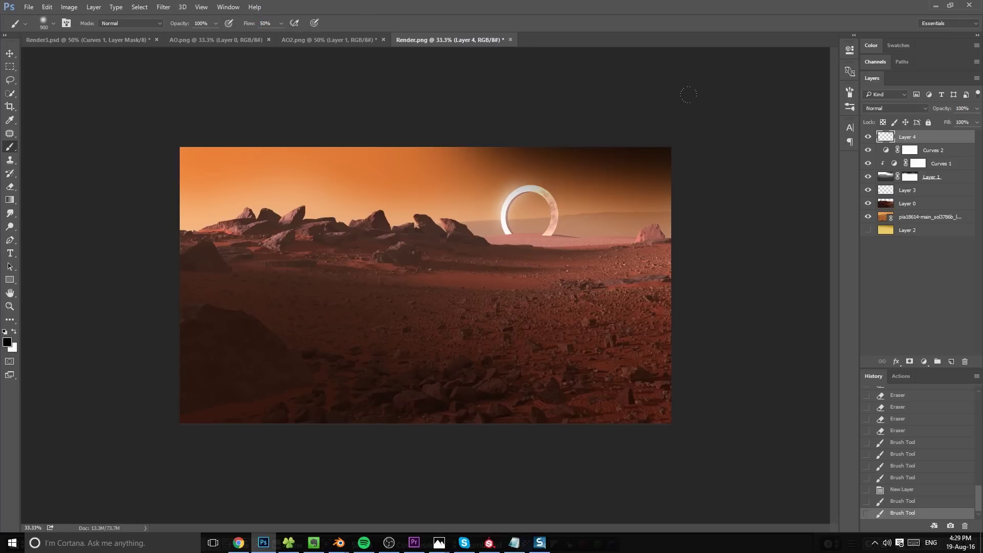
{"action": "key", "text": "ctrl+z"}
{"action": "key", "text": "bracketleft"}
{"action": "left_click_drag", "start_coordinate": [548, 110], "coordinate": [735, 127]}
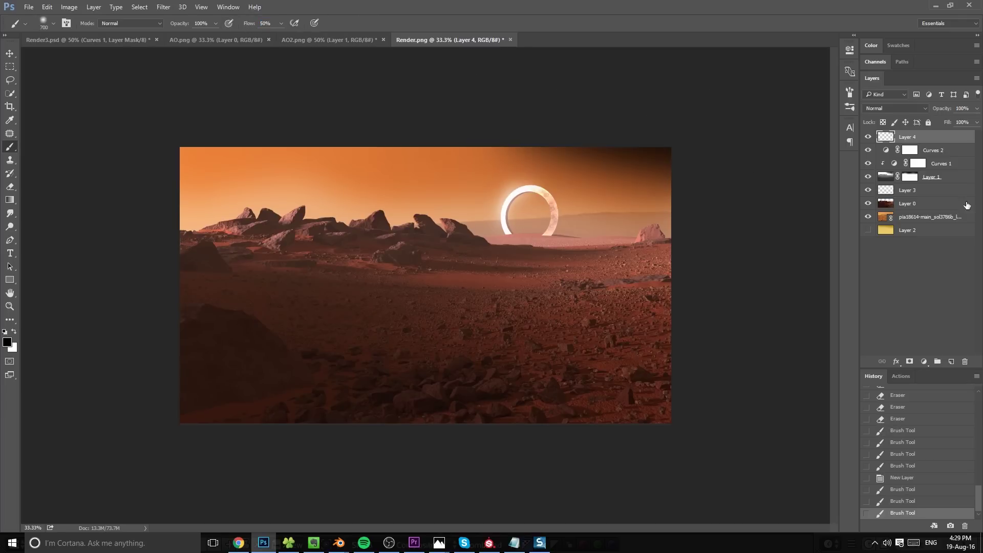
Move Layer 4 directly below Layer 0 and paint larger soft black strokes across the sky's upper-right half
{"action": "left_click_drag", "start_coordinate": [939, 137], "coordinate": [937, 209]}
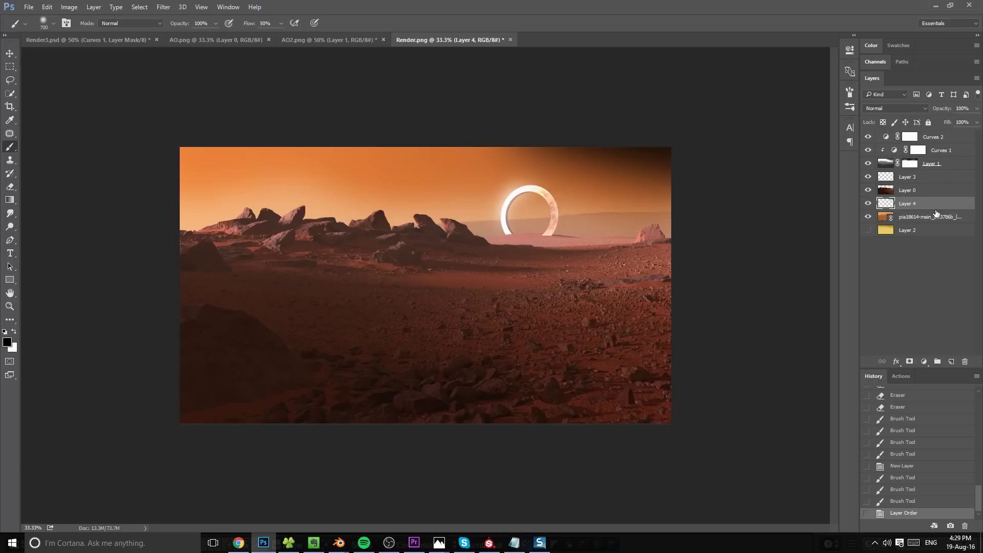
{"action": "mouse_move", "coordinate": [512, 126]}
{"action": "left_mouse_down"}
{"action": "mouse_move", "coordinate": [697, 128]}
{"action": "mouse_move", "coordinate": [755, 140]}
{"action": "left_mouse_up"}
{"action": "key", "text": "ctrl+z"}
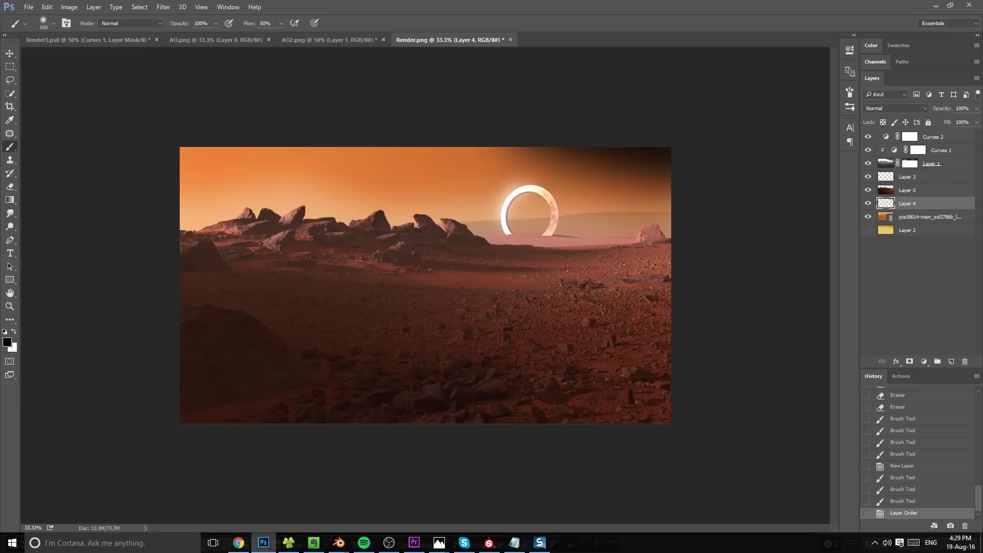
{"action": "left_click_drag", "start_coordinate": [443, 41], "coordinate": [742, 151]}
{"action": "key", "text": "]"}
{"action": "key", "text": "]"}
{"action": "left_click_drag", "start_coordinate": [418, 59], "coordinate": [737, 131]}
{"action": "left_click_drag", "start_coordinate": [645, 125], "coordinate": [757, 155]}
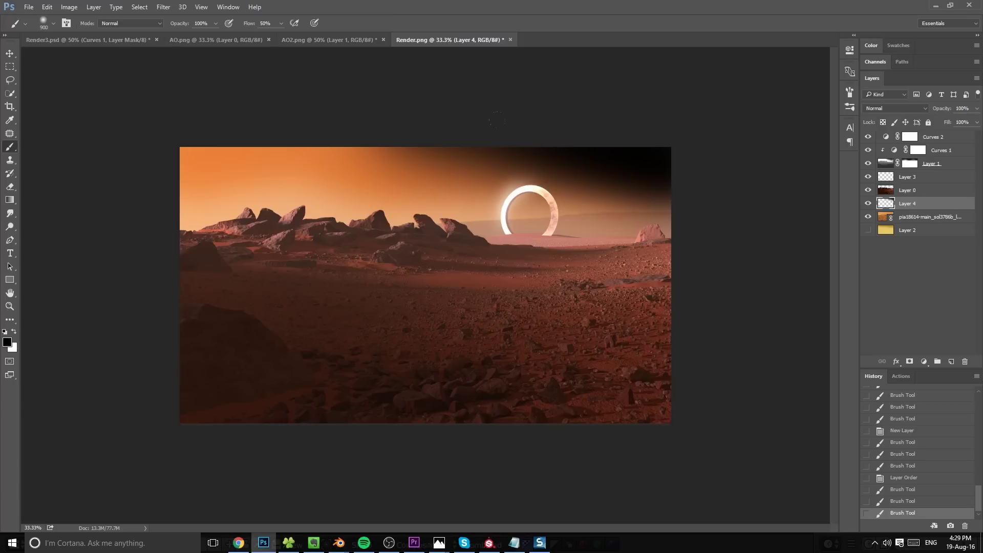
Darken the upper-left edge of the sky on Layer 4 with soft black strokes from a 1000 px brush
{"action": "left_click_drag", "start_coordinate": [157, 74], "coordinate": [268, 61]}
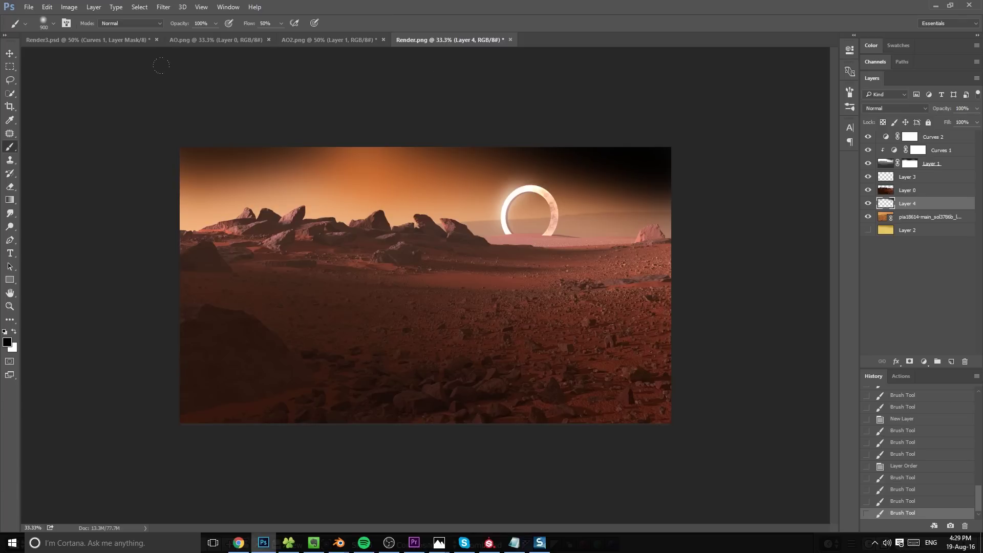
{"action": "key", "text": "ctrl+z"}
{"action": "key", "text": "]"}
{"action": "left_click", "coordinate": [86, 57]}
{"action": "left_click", "coordinate": [86, 48]}
{"action": "left_click_drag", "start_coordinate": [98, 67], "coordinate": [420, 97]}
{"action": "key", "text": "ctrl+z"}
{"action": "left_click_drag", "start_coordinate": [133, 77], "coordinate": [307, 69]}
{"action": "left_click_drag", "start_coordinate": [169, 76], "coordinate": [397, 67]}
{"action": "left_click_drag", "start_coordinate": [187, 77], "coordinate": [353, 61]}
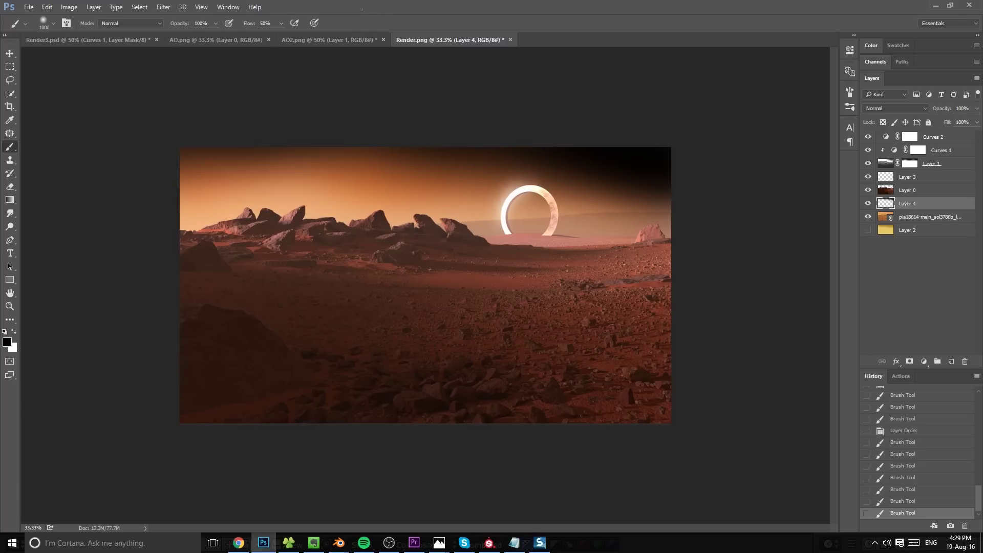
Even out the black shading along the top of the sky with more soft strokes
{"action": "key", "text": "ctrl+minus"}
{"action": "key", "text": "ctrl+plus"}
{"action": "left_click_drag", "start_coordinate": [271, 74], "coordinate": [334, 72]}
{"action": "left_click_drag", "start_coordinate": [416, 55], "coordinate": [427, 55]}
{"action": "key", "text": "ctrl+z"}
{"action": "left_click_drag", "start_coordinate": [313, 62], "coordinate": [451, 77]}
{"action": "key", "text": "ctrl+z"}
{"action": "left_click_drag", "start_coordinate": [220, 120], "coordinate": [358, 97]}
{"action": "left_click", "coordinate": [583, 138]}
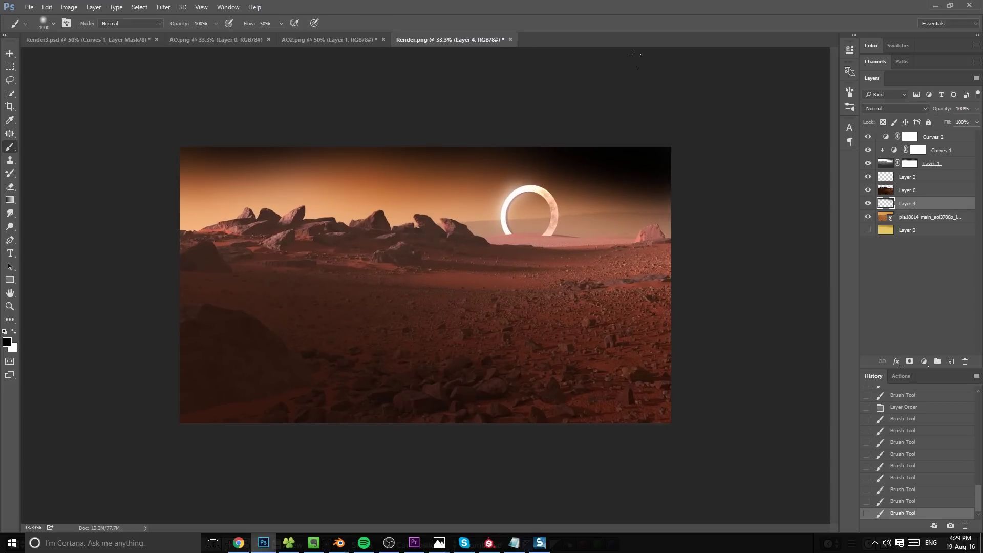
Set Layer 4's opacity to 50% and lightly erase the lower fringe of the dark shading across the sky
{"action": "left_click_drag", "start_coordinate": [942, 108], "coordinate": [923, 108]}
{"action": "left_click", "coordinate": [629, 75]}
{"action": "key", "text": "bracketleft"}
{"action": "key", "text": "bracketleft"}
{"action": "key", "text": "x"}
{"action": "key", "text": "e"}
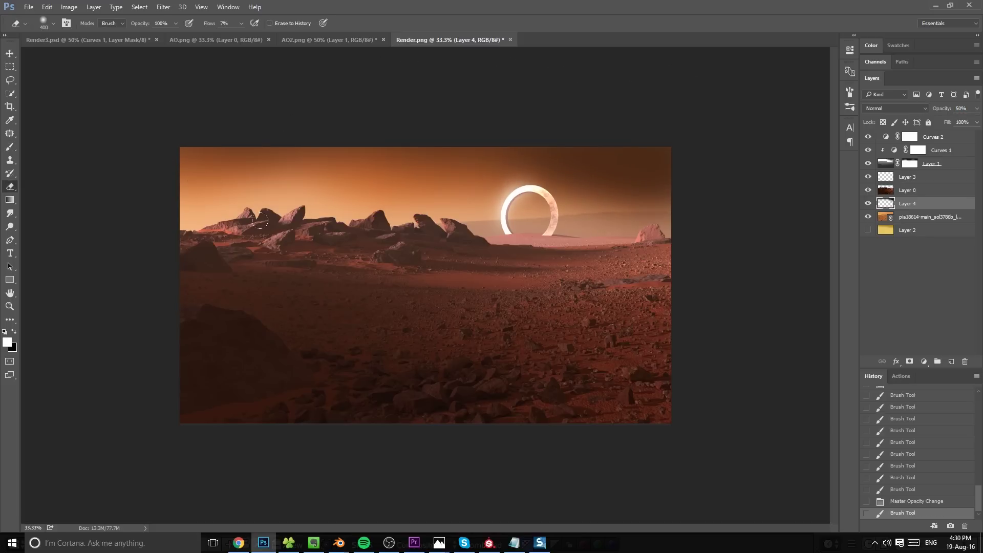
{"action": "left_click", "coordinate": [295, 168]}
{"action": "left_click", "coordinate": [431, 179]}
{"action": "left_click", "coordinate": [512, 180]}
{"action": "left_click", "coordinate": [589, 180]}
{"action": "left_click", "coordinate": [665, 205]}
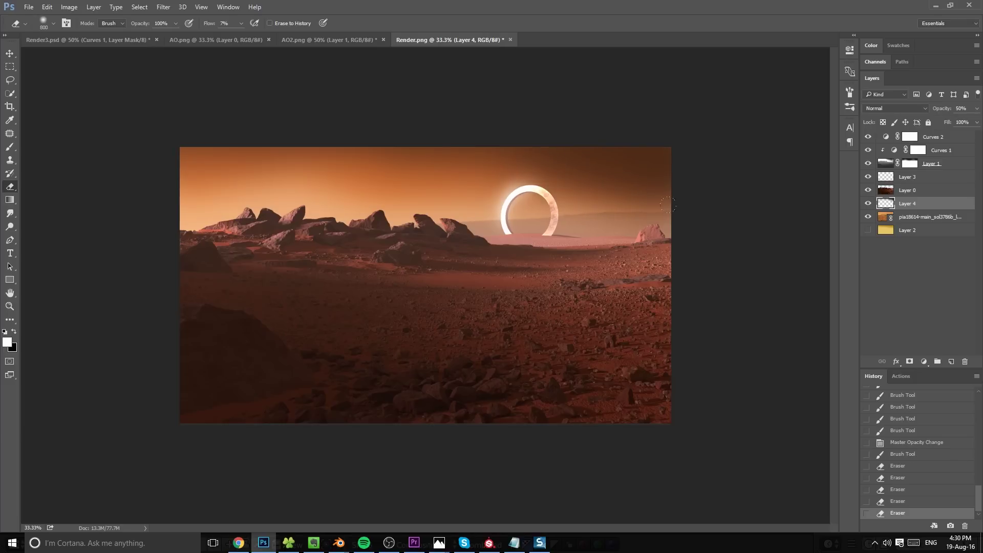
Paint additional soft black strokes along the top of the sky on Layer 4 to deepen the gradient
{"action": "key", "text": "b"}
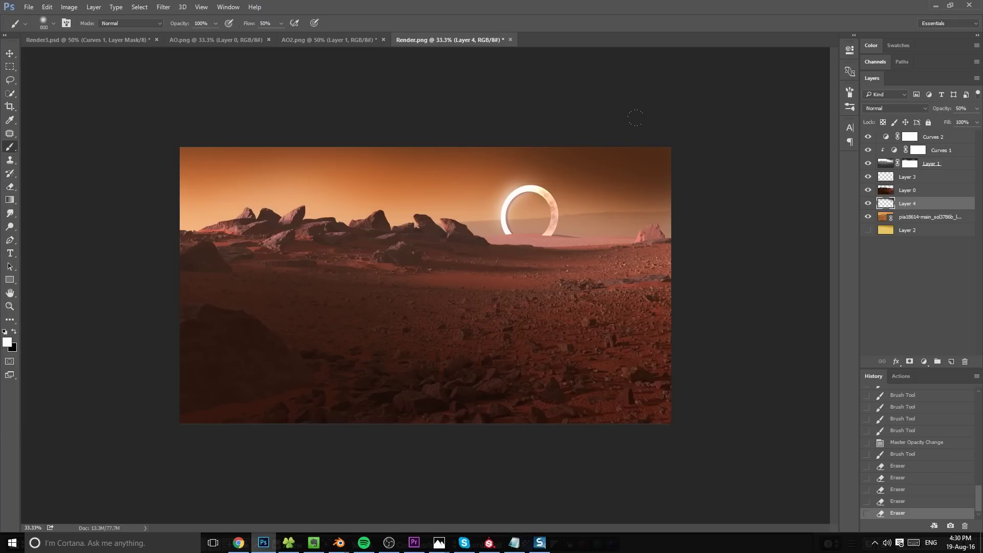
{"action": "key", "text": "x"}
{"action": "left_click_drag", "start_coordinate": [459, 85], "coordinate": [717, 128]}
{"action": "mouse_move", "coordinate": [466, 86]}
{"action": "left_mouse_down"}
{"action": "mouse_move", "coordinate": [692, 105]}
{"action": "mouse_move", "coordinate": [463, 106]}
{"action": "left_mouse_up"}
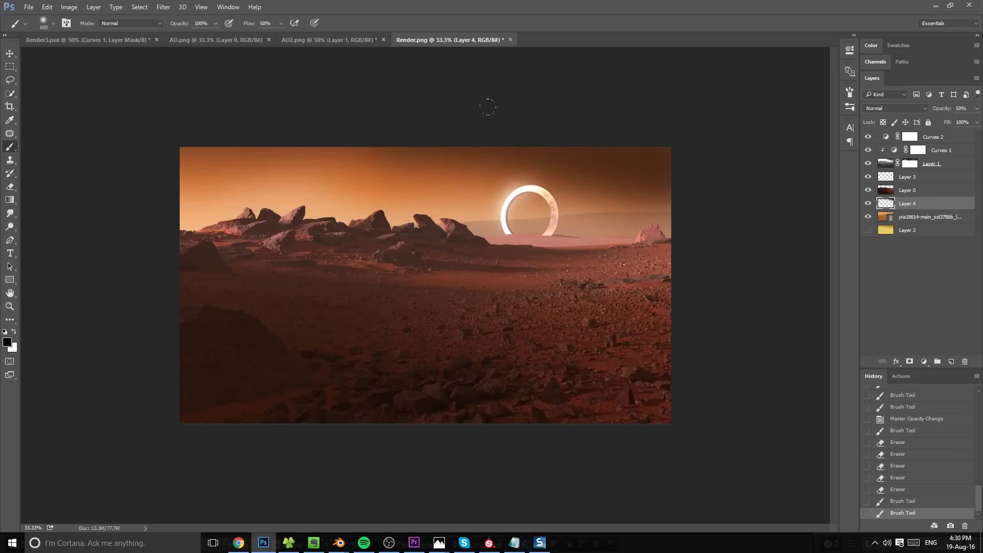
{"action": "left_click_drag", "start_coordinate": [712, 137], "coordinate": [716, 135]}
{"action": "left_click_drag", "start_coordinate": [305, 83], "coordinate": [681, 79]}
{"action": "left_click_drag", "start_coordinate": [222, 76], "coordinate": [508, 98]}
{"action": "left_click_drag", "start_coordinate": [579, 101], "coordinate": [517, 113]}
{"action": "key", "text": "ctrl+z"}
Softly erase the dark shading around the ring and the middle of the sky on Layer 4
{"action": "key", "text": "x"}
{"action": "mouse_move", "coordinate": [535, 205]}
{"action": "left_mouse_down"}
{"action": "mouse_move", "coordinate": [635, 218]}
{"action": "mouse_move", "coordinate": [493, 176]}
{"action": "left_mouse_up"}
{"action": "key", "text": "e"}
{"action": "left_click_drag", "start_coordinate": [405, 157], "coordinate": [384, 188]}
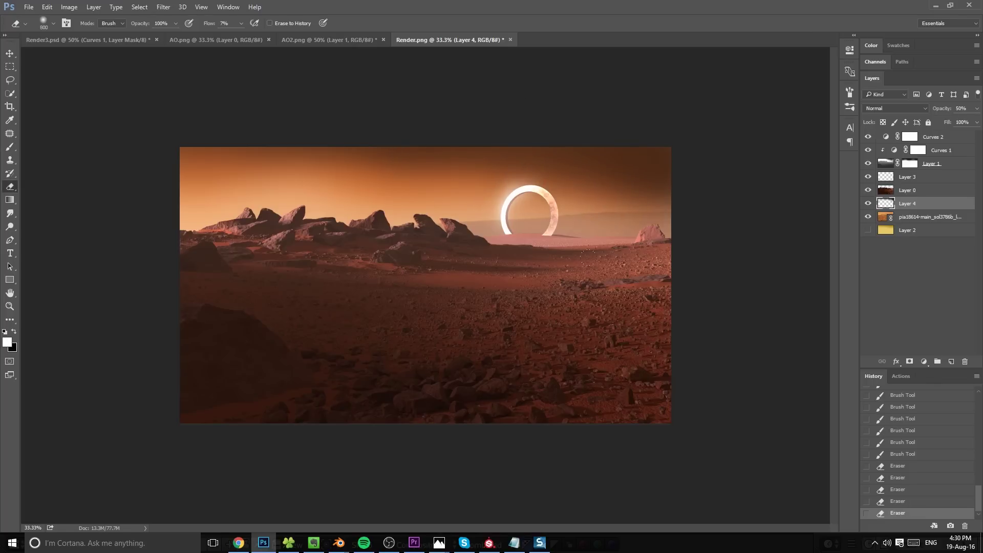
Examine the darkened sky at different zoom levels and compare it with the sky in Render3.psd
{"action": "key", "text": "b"}
{"action": "key", "text": "ctrl+plus"}
{"action": "key", "text": "ctrl+minus"}
{"action": "key", "text": "ctrl+plus"}
{"action": "left_click", "coordinate": [118, 41]}
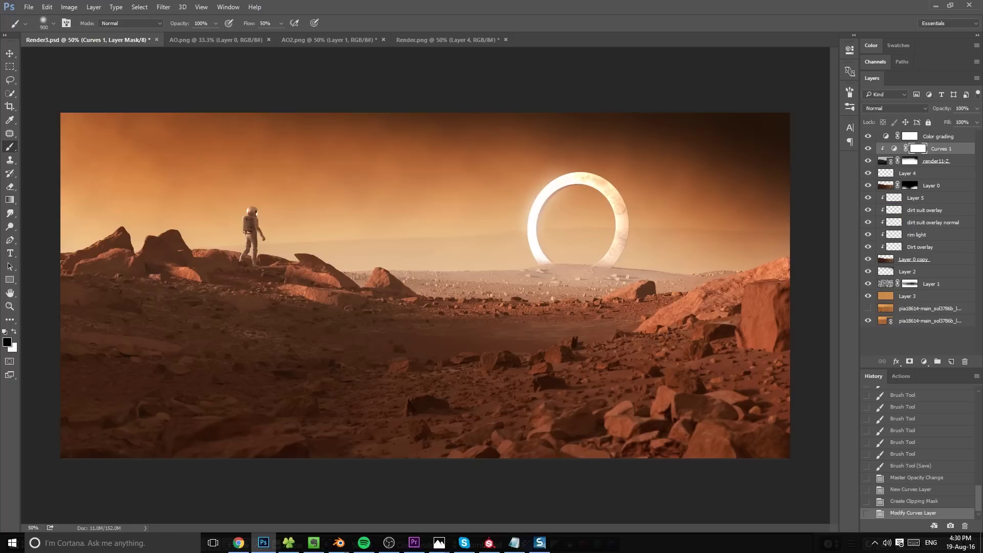
{"action": "left_click", "coordinate": [434, 40]}
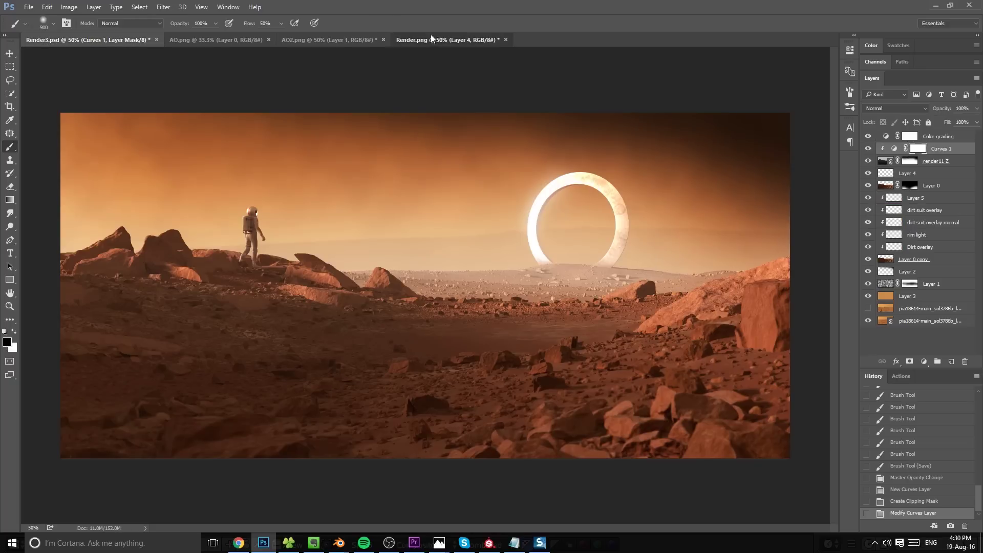
Add a new layer directly above the sky photo and fill it with black-and-white Clouds
{"action": "left_click", "coordinate": [917, 218]}
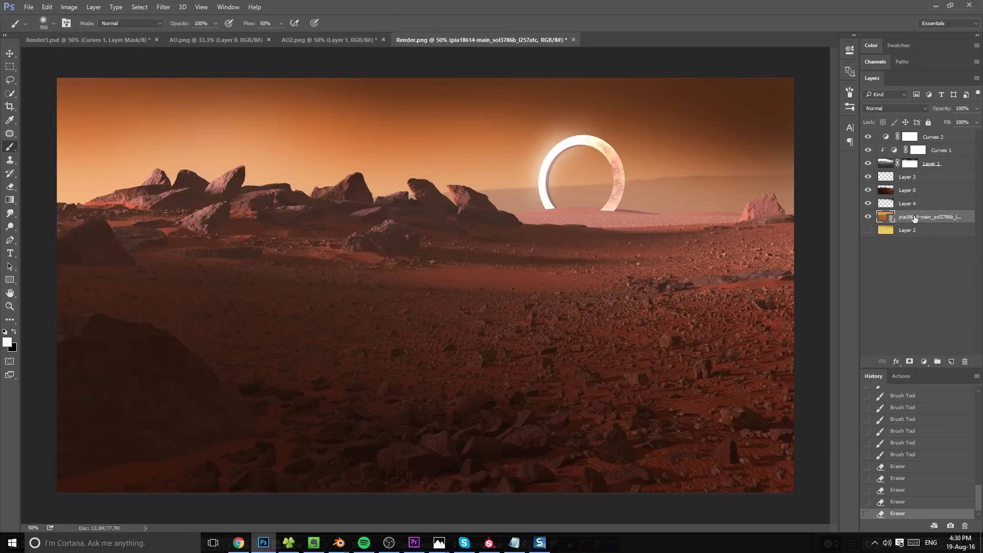
{"action": "key", "text": "ctrl+shift+alt+n"}
{"action": "left_click", "coordinate": [4, 332]}
{"action": "left_click", "coordinate": [13, 332]}
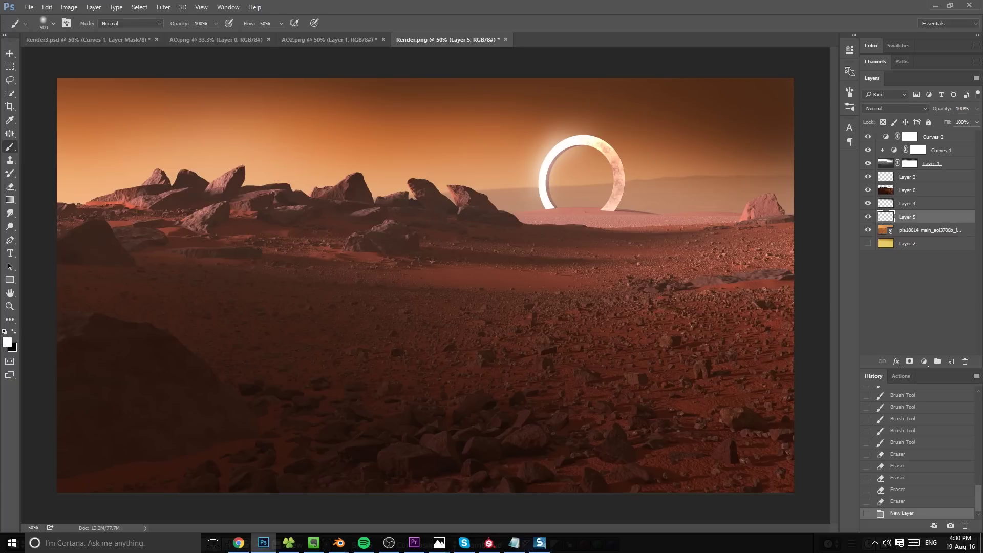
{"action": "left_click", "coordinate": [163, 7]}
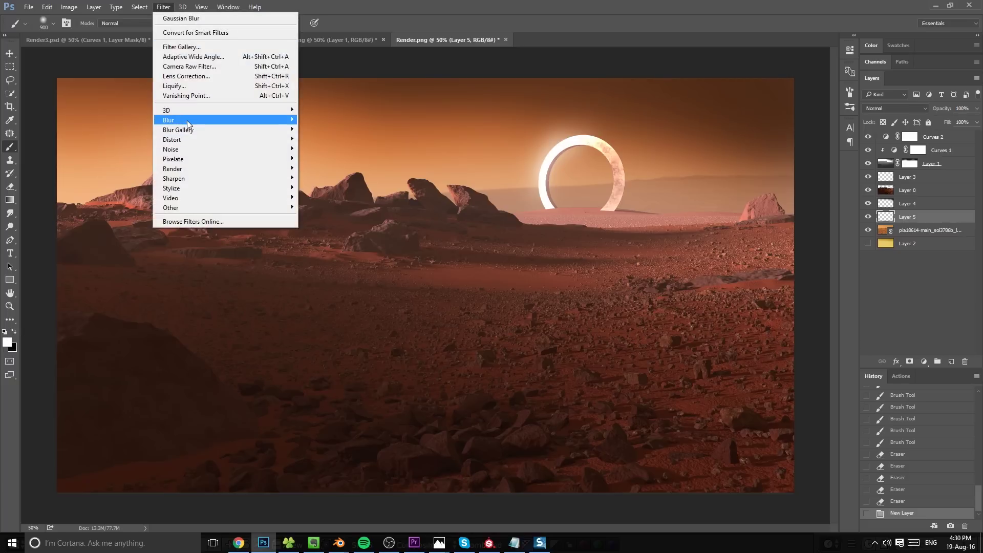
{"action": "mouse_move", "coordinate": [184, 168]}
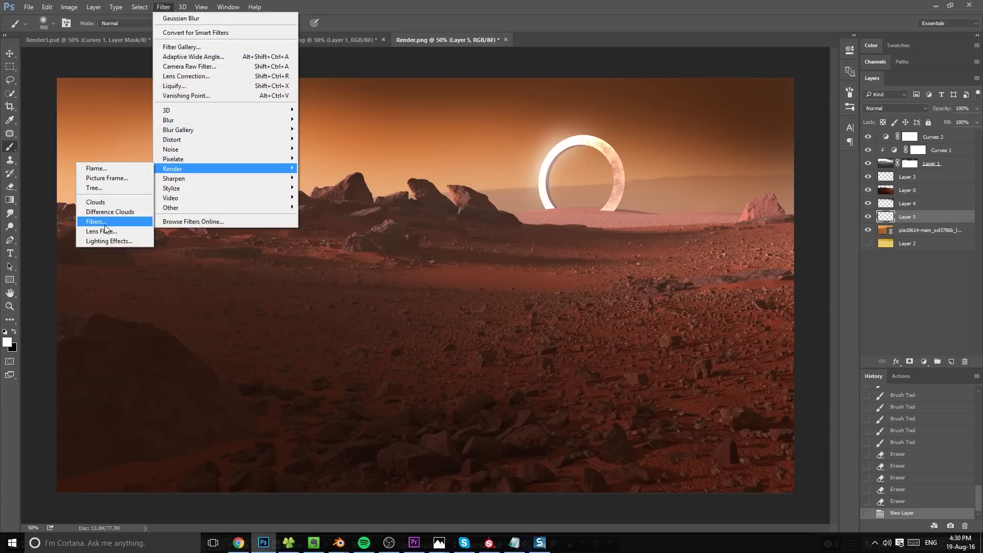
{"action": "left_click", "coordinate": [108, 203]}
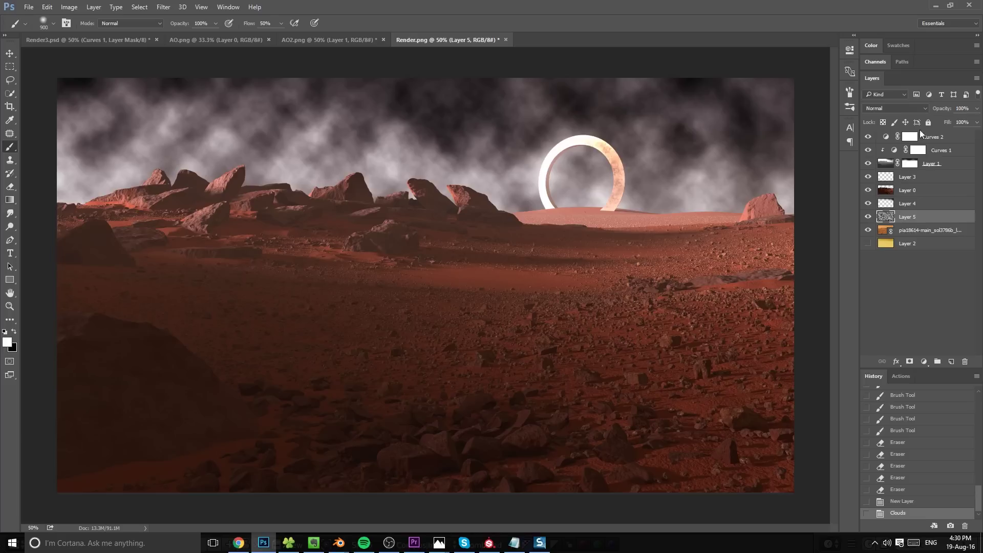
Set the clouds layer to Multiply blending at 5% opacity, keeping it between Layer 4 and the sky photo
{"action": "left_click", "coordinate": [895, 108]}
{"action": "left_click", "coordinate": [875, 144]}
{"action": "left_click_drag", "start_coordinate": [941, 109], "coordinate": [891, 105]}
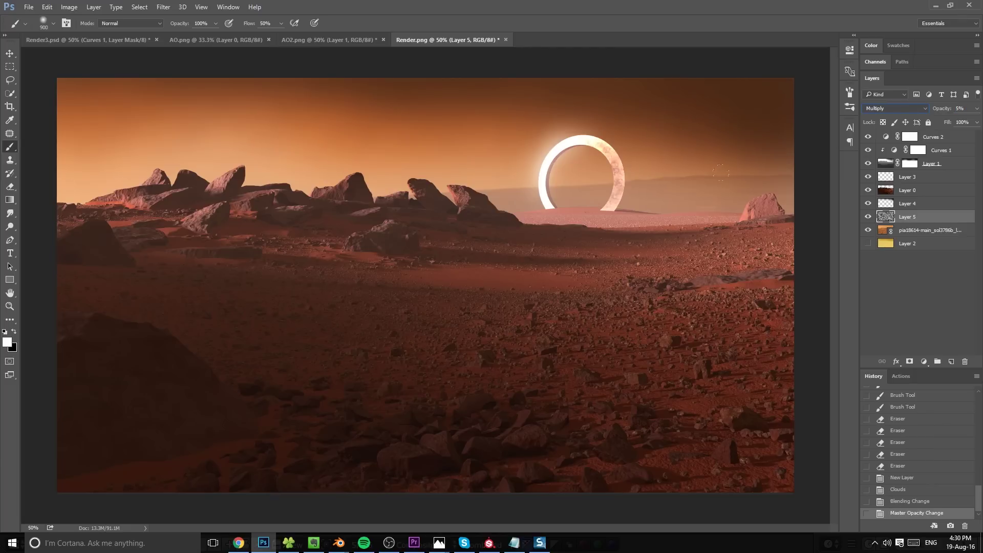
{"action": "left_click_drag", "start_coordinate": [900, 217], "coordinate": [928, 222]}
{"action": "key", "text": "ctrl+minus"}
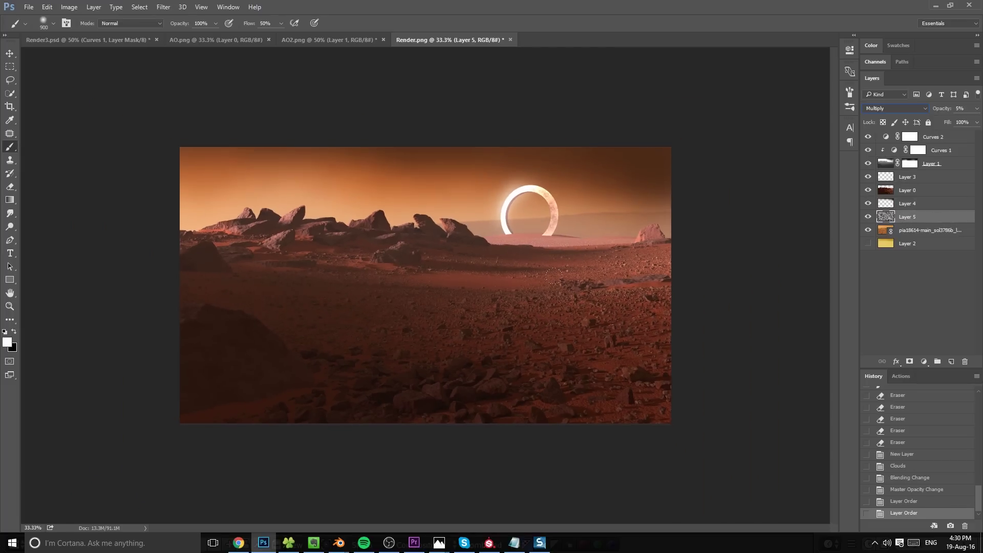
Compare the subtle cloud texture in the Render.png sky with the sky in Render3.psd
{"action": "left_click", "coordinate": [111, 40]}
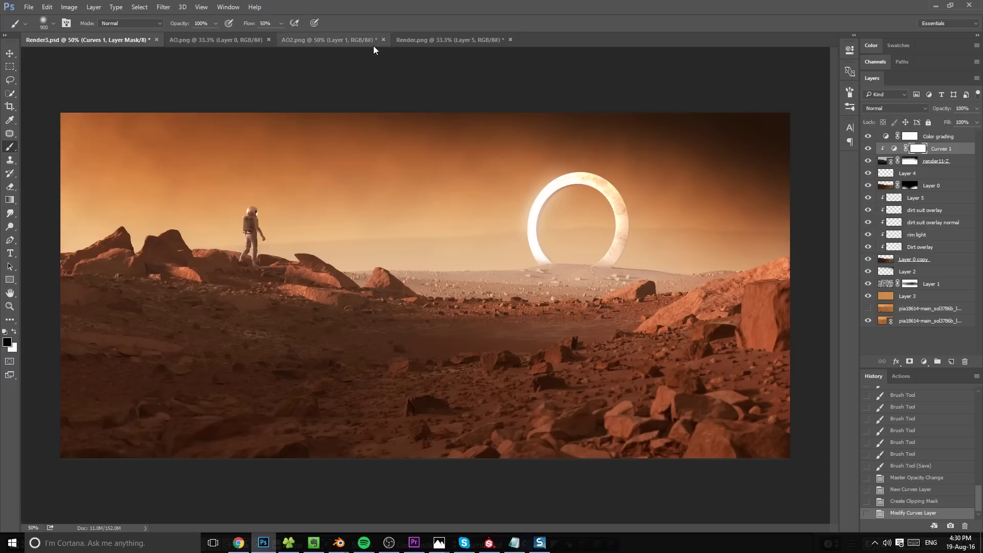
{"action": "left_click", "coordinate": [443, 40]}
{"action": "key", "text": "ctrl+plus"}
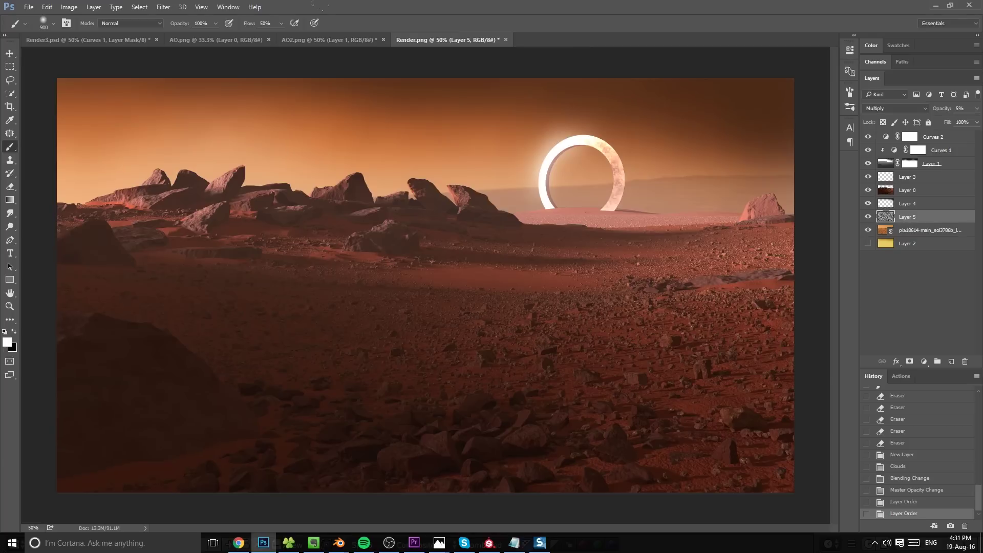
Inspect the foreground terrain and rocks of Render3.psd at 100% zoom
{"action": "left_click", "coordinate": [100, 39]}
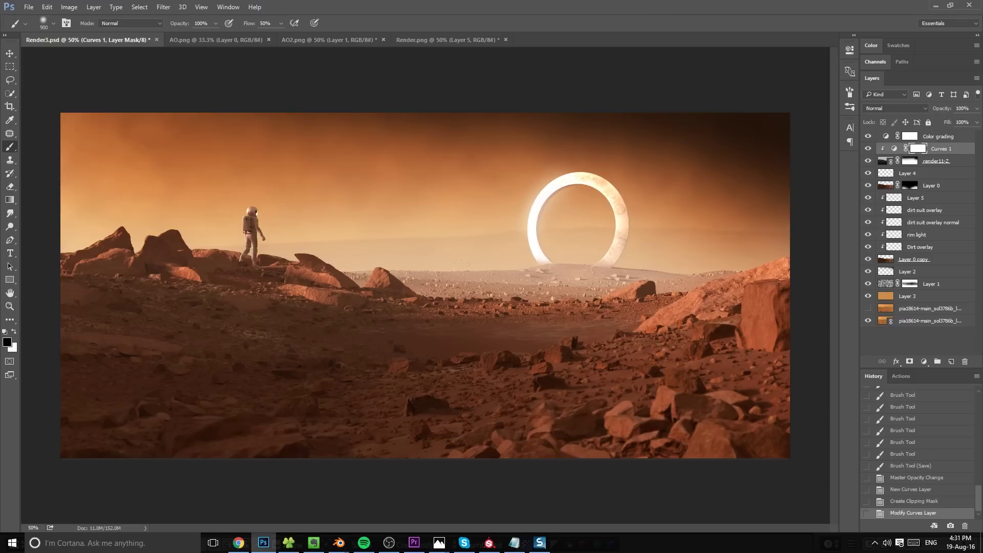
{"action": "key", "text": "ctrl+plus"}
{"action": "key", "text": "ctrl+plus"}
{"action": "left_click_drag", "start_coordinate": [585, 342], "coordinate": [492, 285]}
{"action": "key", "text": "bracketleft"}
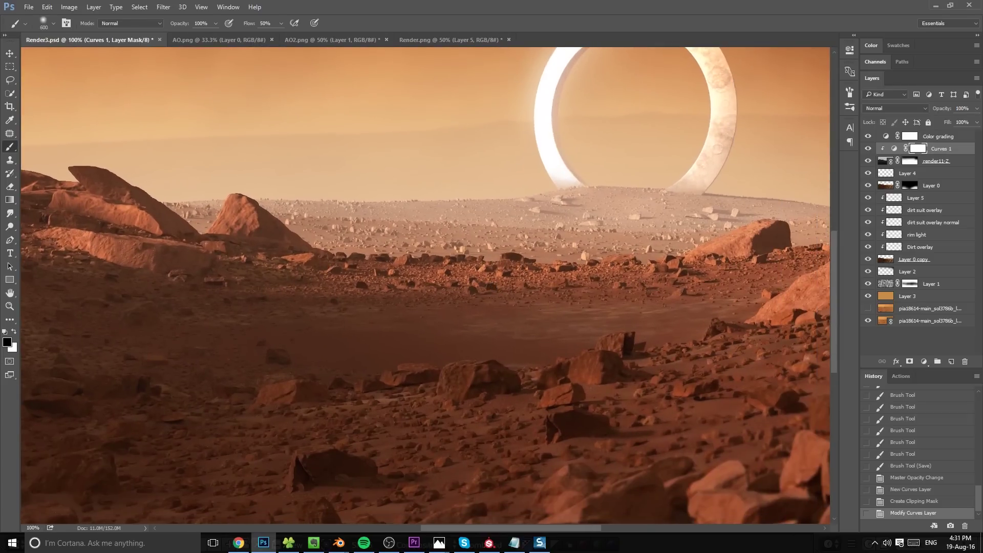
{"action": "key", "text": "bracketleft"}
{"action": "key", "text": "bracketleft"}
{"action": "key", "text": "bracketleft"}
{"action": "left_click_drag", "start_coordinate": [381, 329], "coordinate": [681, 312]}
{"action": "left_click_drag", "start_coordinate": [300, 338], "coordinate": [538, 302]}
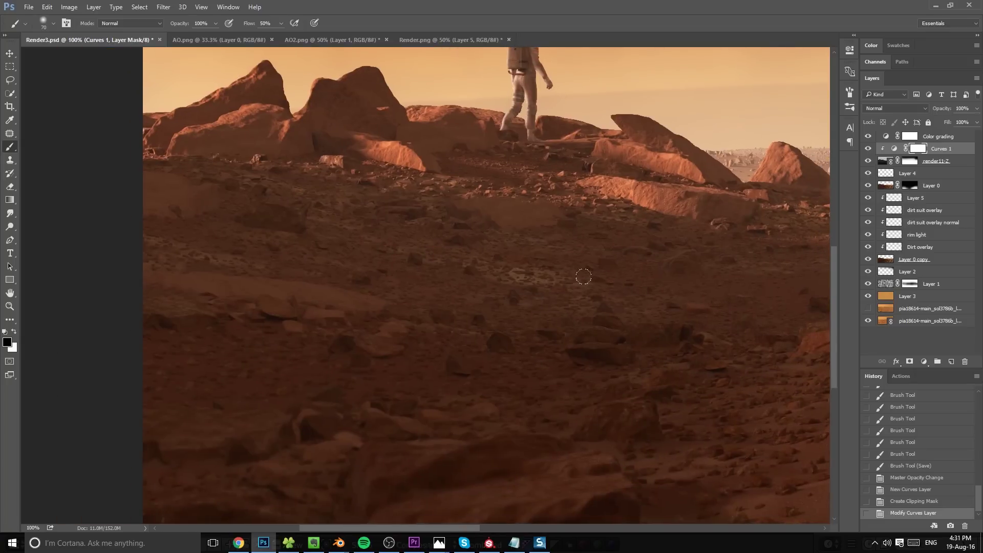
Examine the astronaut, mid-ground rocks and glowing ring in Render3.psd, both up close and as a whole composition
{"action": "left_click_drag", "start_coordinate": [468, 252], "coordinate": [343, 285]}
{"action": "left_click_drag", "start_coordinate": [683, 282], "coordinate": [465, 263]}
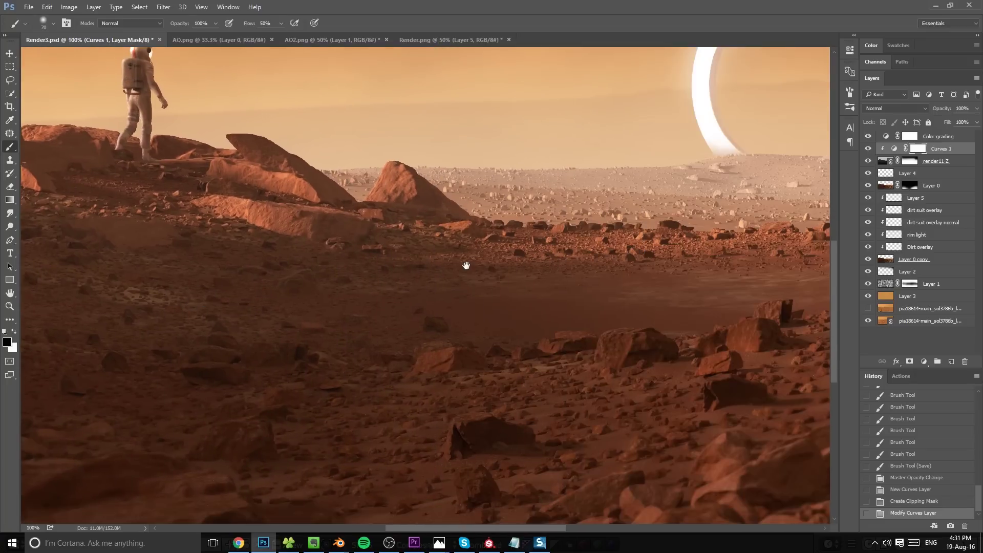
{"action": "left_click_drag", "start_coordinate": [657, 283], "coordinate": [720, 354]}
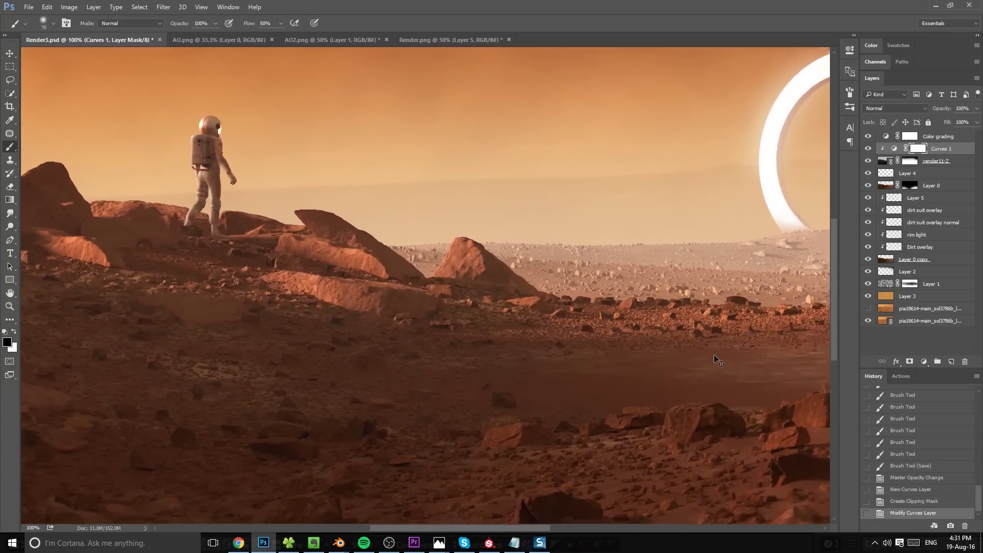
{"action": "key", "text": "ctrl+minus"}
{"action": "key", "text": "ctrl+minus"}
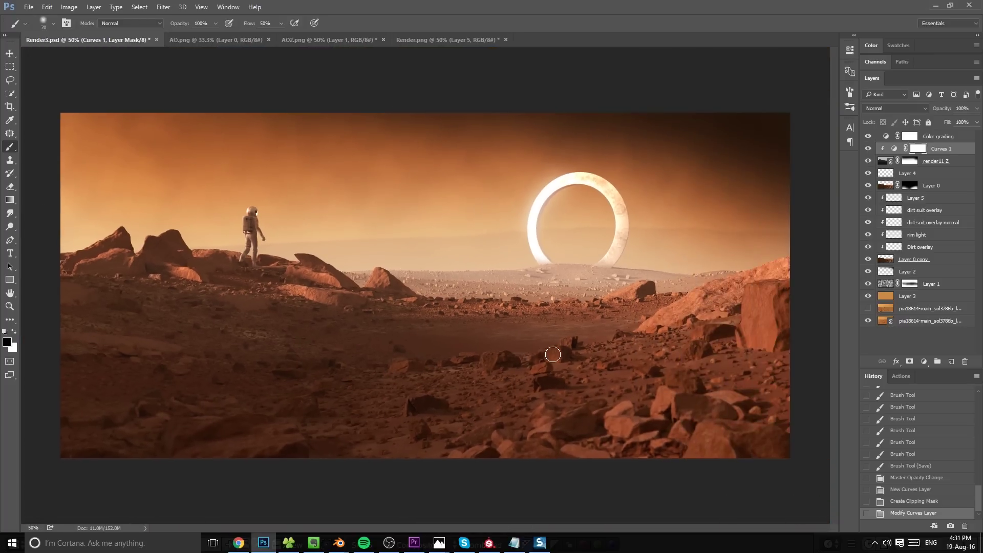
{"action": "key", "text": "ctrl+plus"}
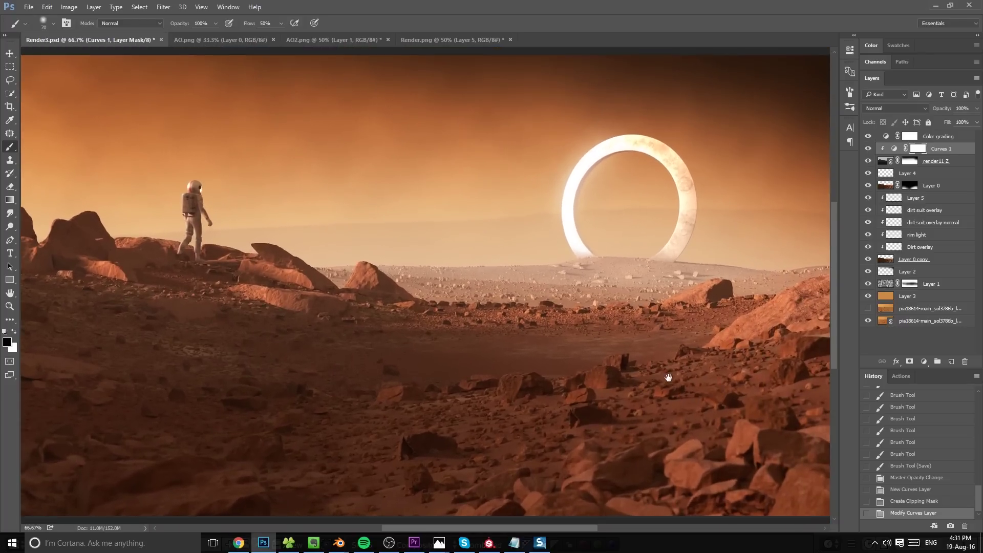
{"action": "key", "text": "ctrl+plus"}
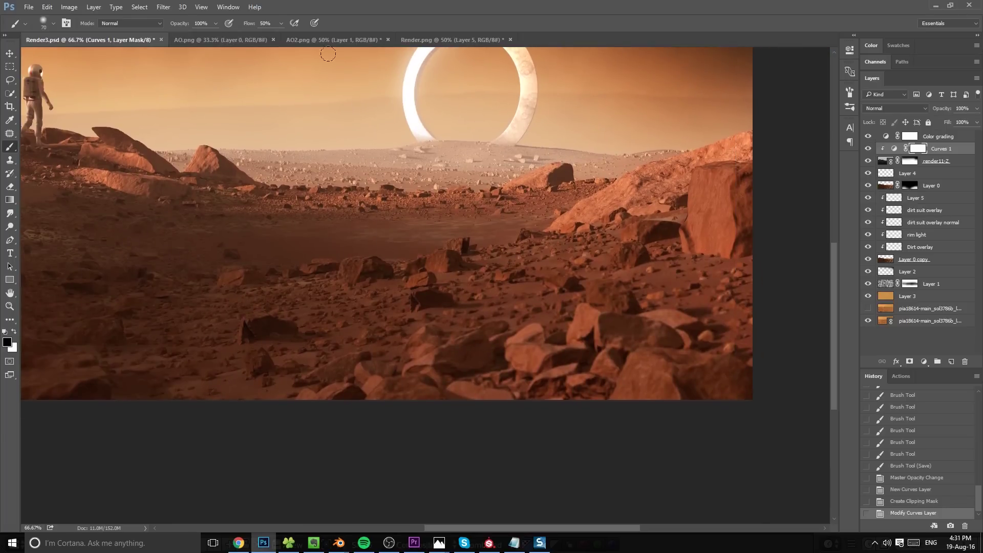
Compare the terrain and overall look of Render.png with Render3.psd, returning to Render.png
{"action": "left_click", "coordinate": [451, 39]}
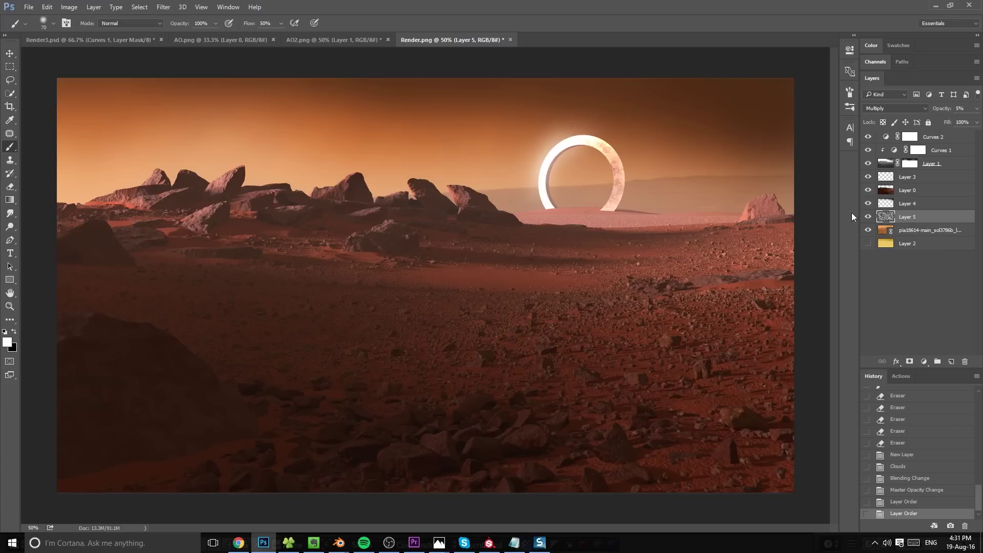
{"action": "left_click", "coordinate": [127, 39]}
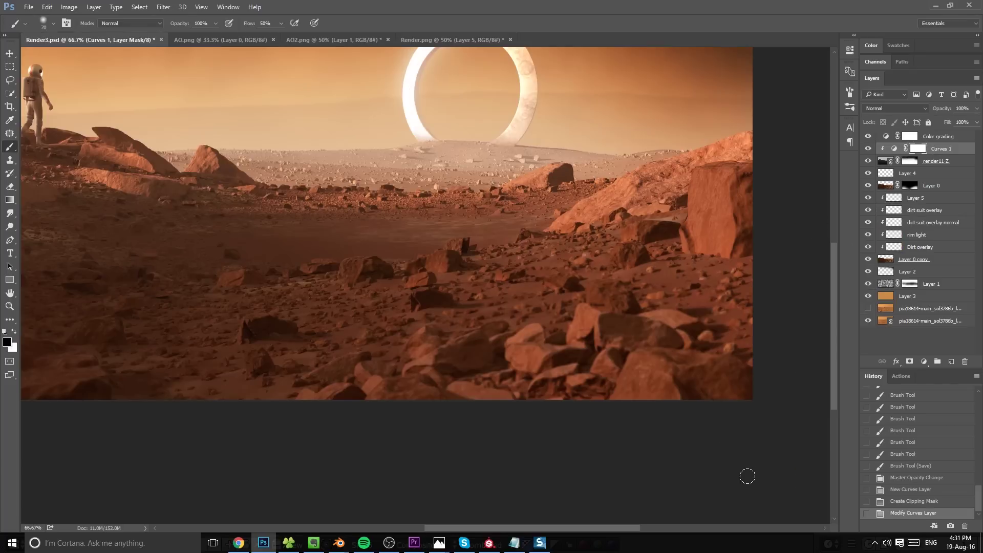
{"action": "left_click_drag", "start_coordinate": [534, 292], "coordinate": [626, 360]}
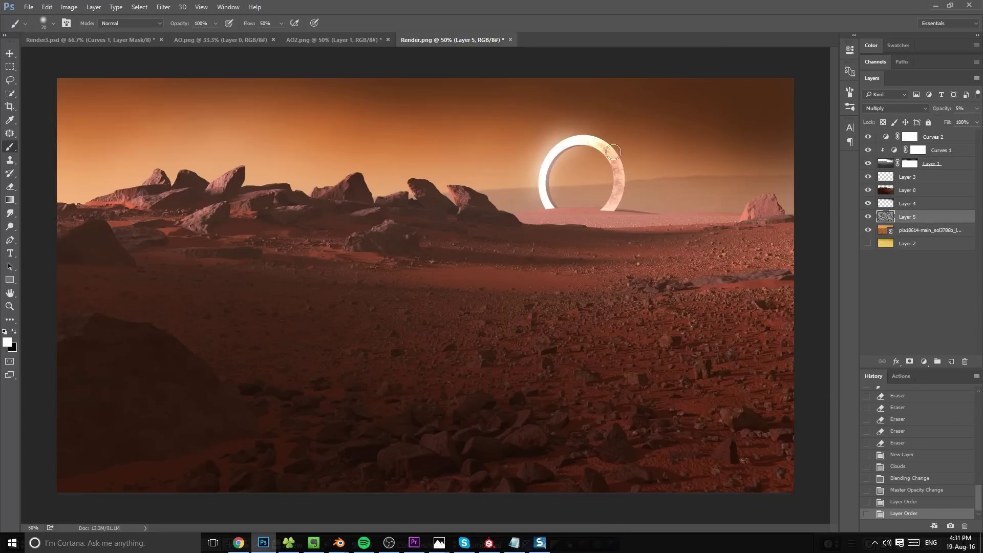
{"action": "left_click", "coordinate": [451, 39]}
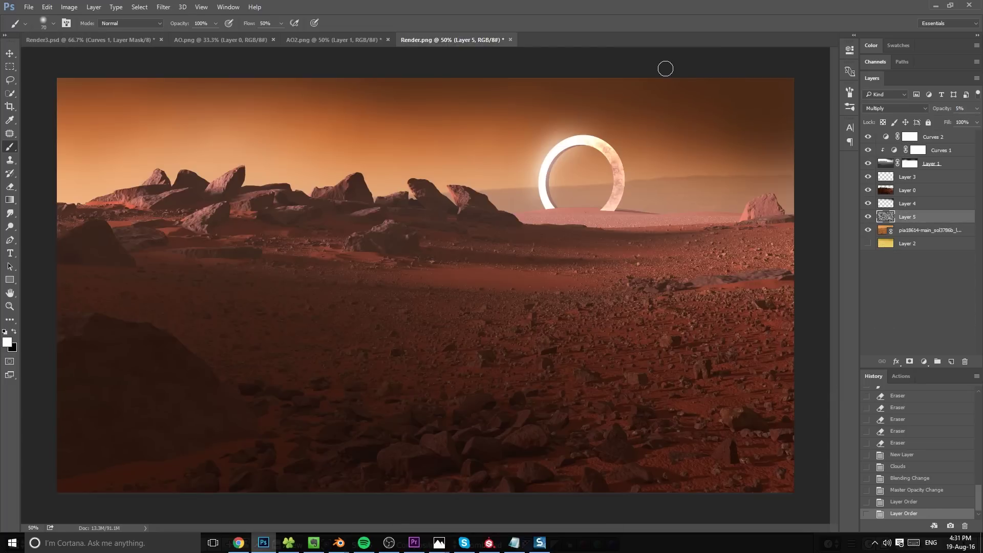